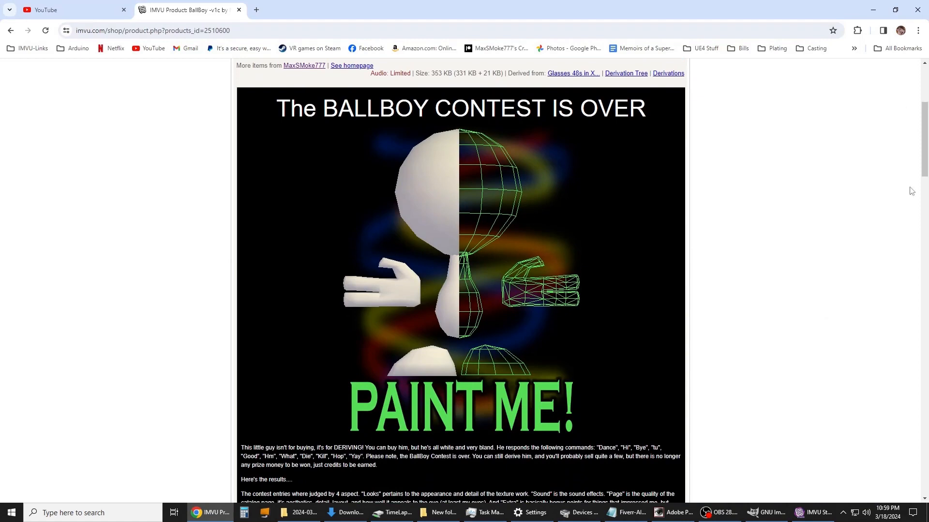
Step: Look over the BallBoy shop page and copy its product ID 2510600 from the web address
{"action": "mouse_move", "coordinate": [927, 130]}
{"action": "left_mouse_down"}
{"action": "mouse_move", "coordinate": [914, 238]}
{"action": "mouse_move", "coordinate": [926, 371]}
{"action": "left_mouse_up"}
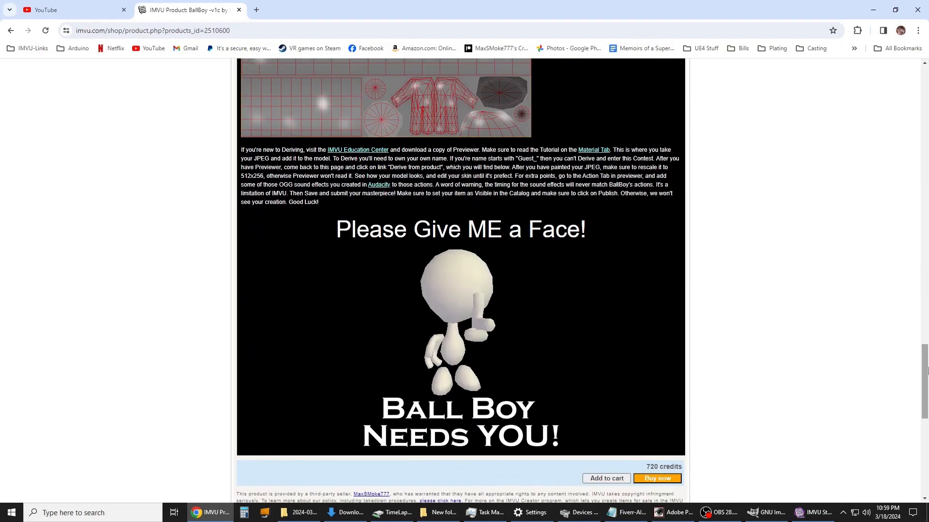
{"action": "left_click_drag", "start_coordinate": [925, 373], "coordinate": [926, 94]}
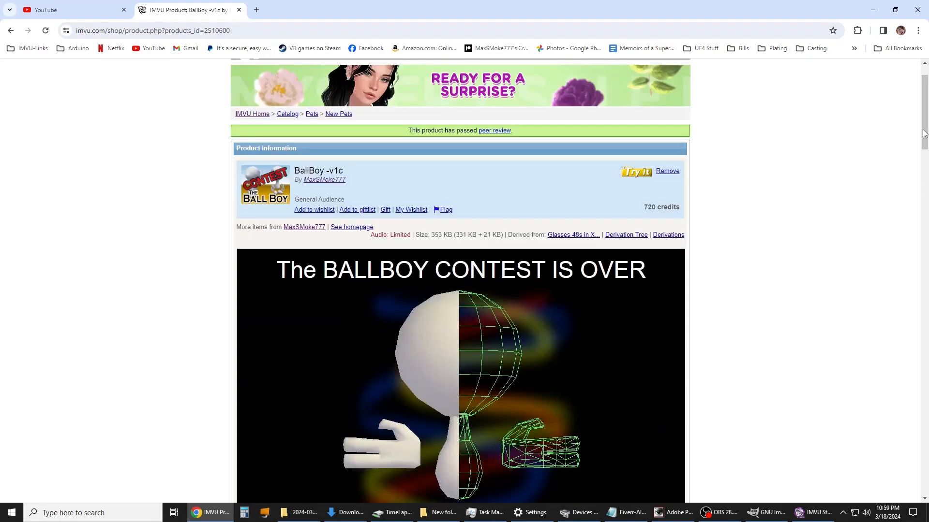
{"action": "mouse_move", "coordinate": [924, 133]}
{"action": "left_mouse_down"}
{"action": "mouse_move", "coordinate": [926, 189]}
{"action": "mouse_move", "coordinate": [926, 180]}
{"action": "left_mouse_up"}
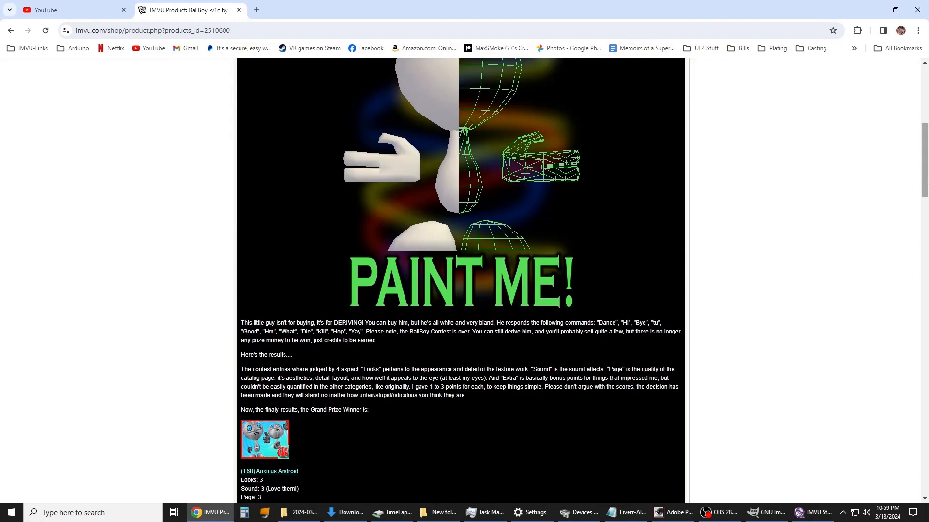
{"action": "left_click", "coordinate": [185, 33]}
{"action": "left_click", "coordinate": [221, 32]}
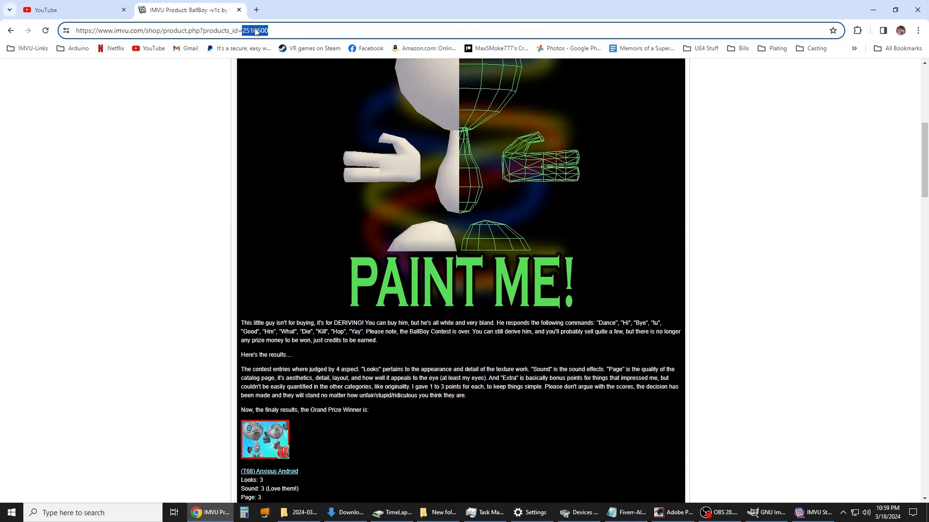
{"action": "right_click", "coordinate": [255, 30]}
{"action": "left_click", "coordinate": [288, 118]}
Step: Switch to IMVU Studio and create a new product derived from product 2510600
{"action": "left_click", "coordinate": [813, 514]}
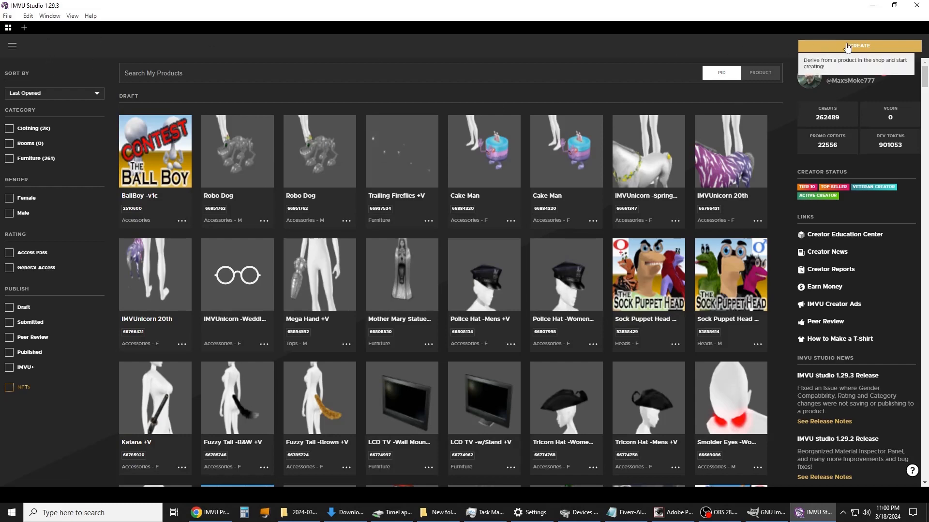
{"action": "left_click", "coordinate": [849, 46]}
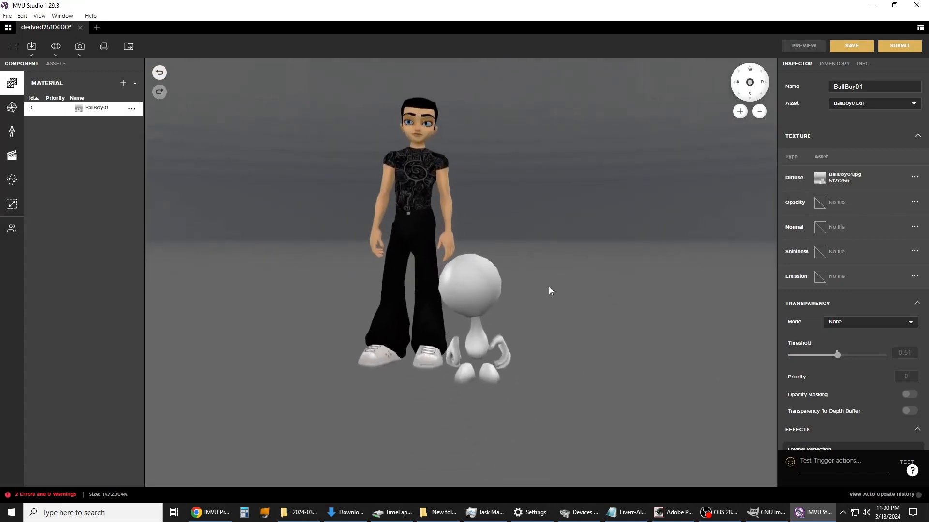
Step: Set the action type of the hi and stance.Standing actions to Avatar
{"action": "left_click", "coordinate": [12, 155]}
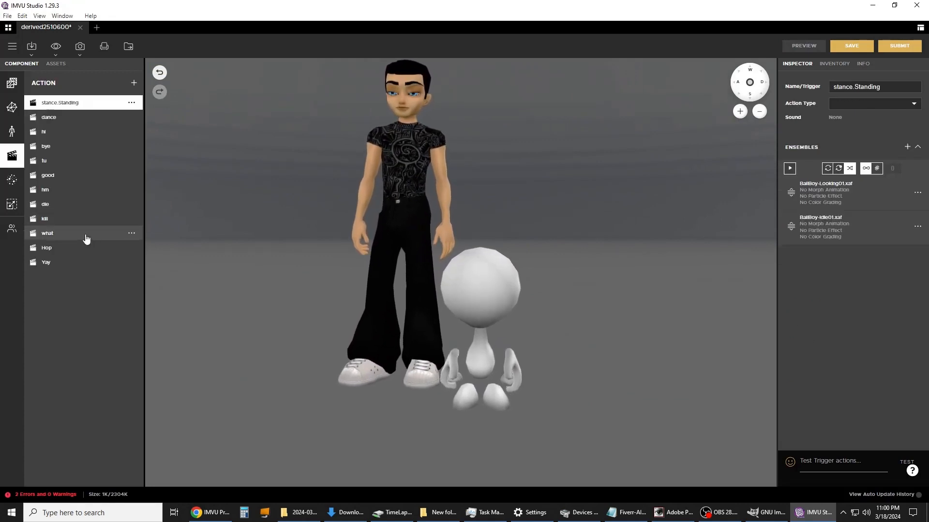
{"action": "left_click", "coordinate": [53, 134]}
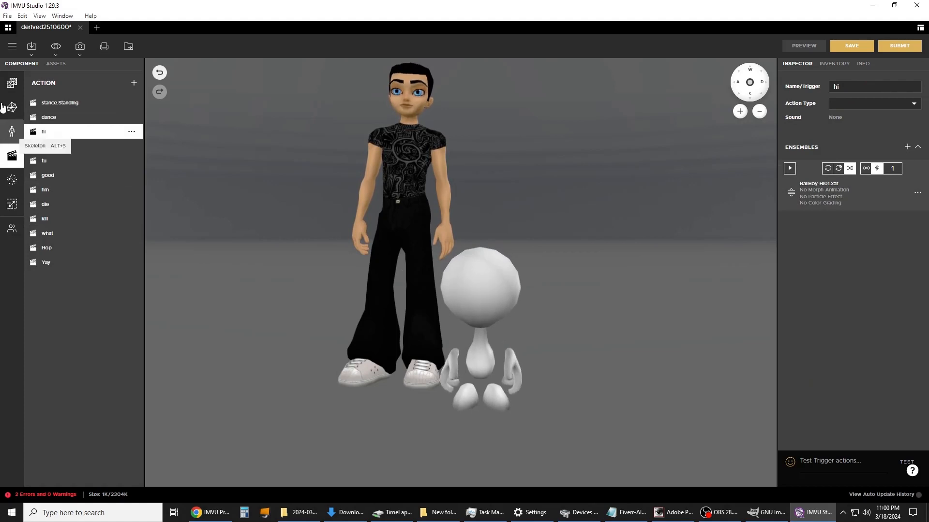
{"action": "left_click", "coordinate": [884, 108]}
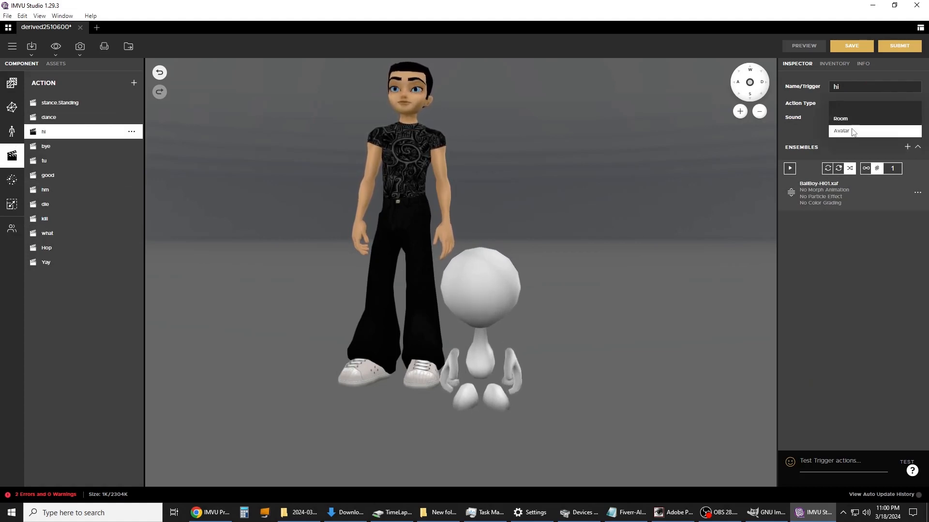
{"action": "left_click", "coordinate": [854, 130]}
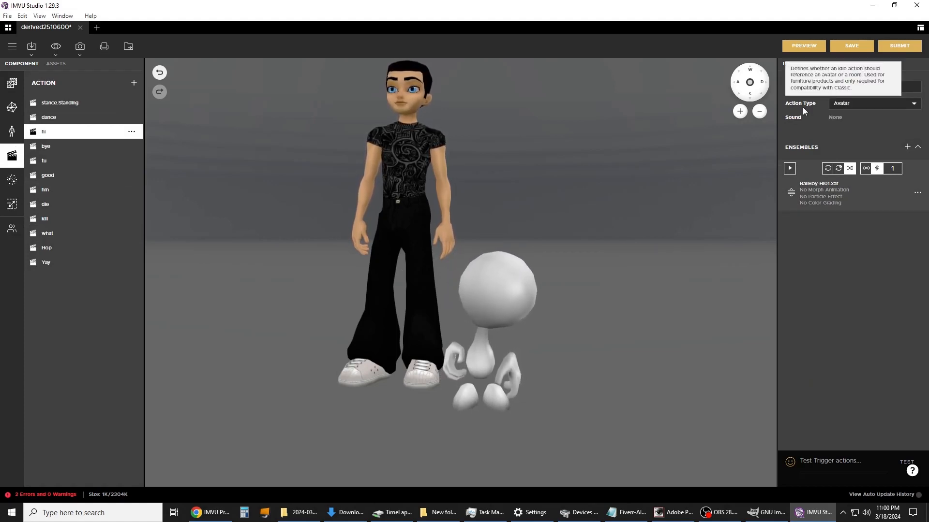
{"action": "left_click", "coordinate": [60, 103]}
{"action": "left_click", "coordinate": [845, 102]}
{"action": "left_click", "coordinate": [629, 132]}
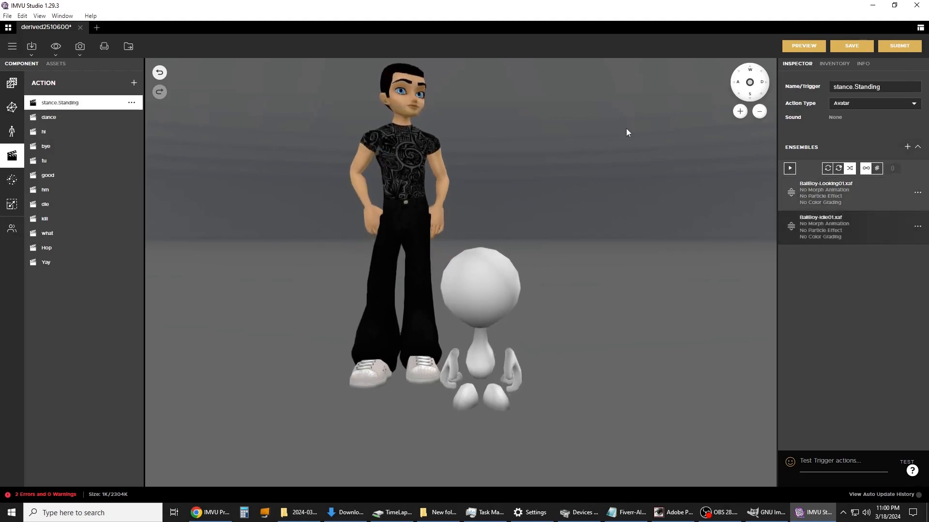
Step: Set the action type of the dance and bye actions to Avatar
{"action": "left_click", "coordinate": [54, 118]}
{"action": "left_click", "coordinate": [852, 103]}
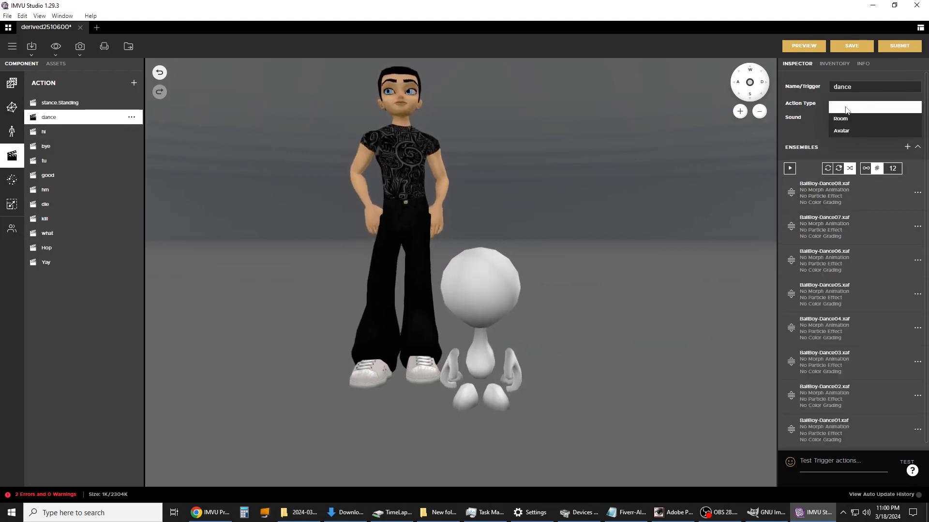
{"action": "left_click", "coordinate": [844, 133]}
{"action": "left_click", "coordinate": [86, 131]}
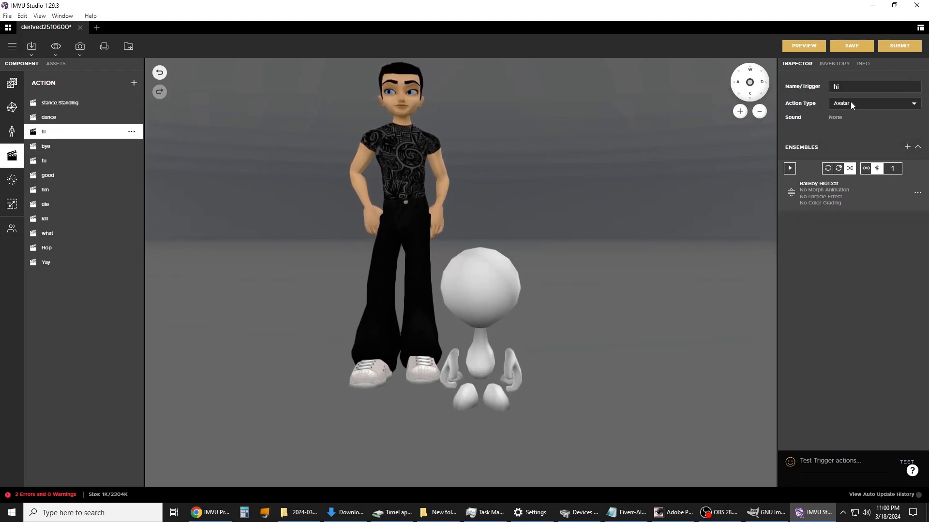
{"action": "left_click", "coordinate": [64, 146]}
{"action": "left_click", "coordinate": [849, 107]}
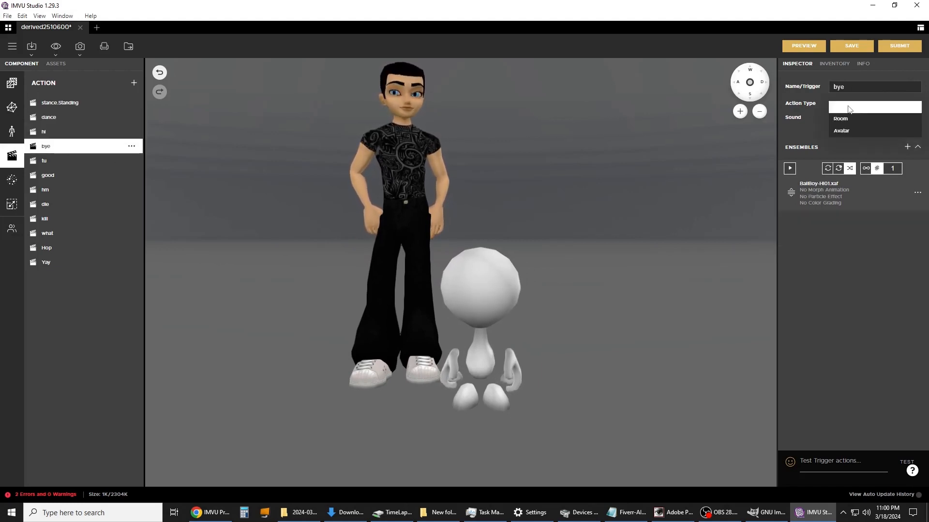
{"action": "left_click", "coordinate": [844, 131]}
Step: Set the what action's type to Avatar while checking the actions from tu through Yay, and update the preview
{"action": "left_click", "coordinate": [60, 161]}
{"action": "left_click", "coordinate": [60, 175]}
{"action": "left_click", "coordinate": [60, 189]}
{"action": "left_click", "coordinate": [60, 205]}
{"action": "left_click", "coordinate": [67, 218]}
{"action": "left_click", "coordinate": [68, 233]}
{"action": "left_click", "coordinate": [872, 105]}
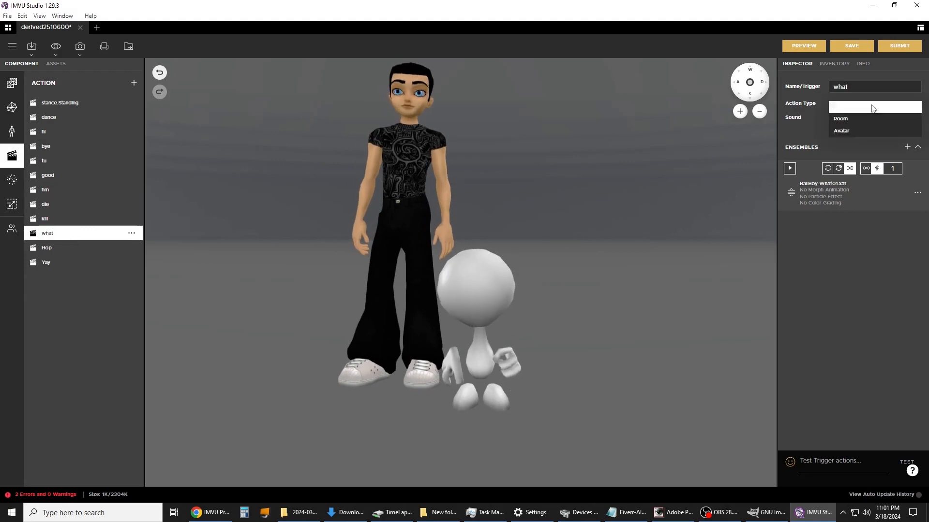
{"action": "left_click", "coordinate": [844, 131]}
{"action": "left_click", "coordinate": [67, 248]}
{"action": "left_click", "coordinate": [68, 263]}
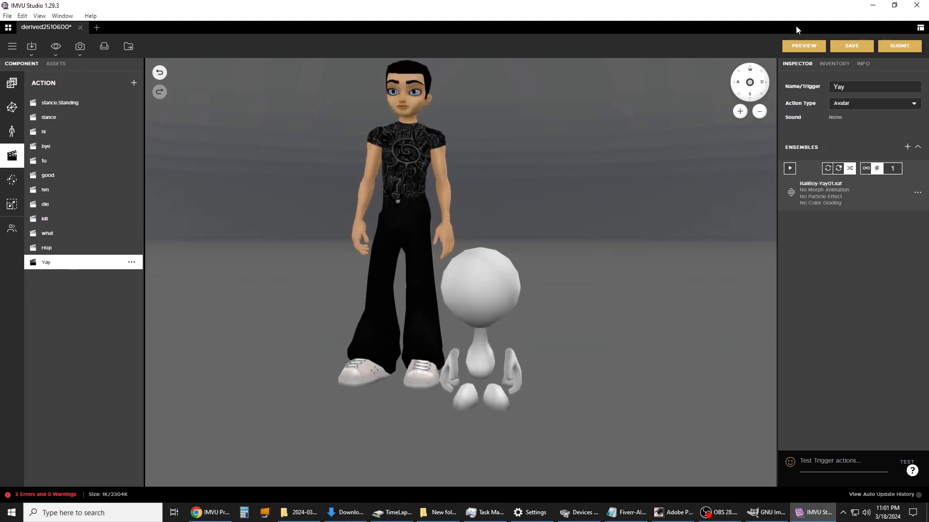
{"action": "left_click", "coordinate": [804, 47]}
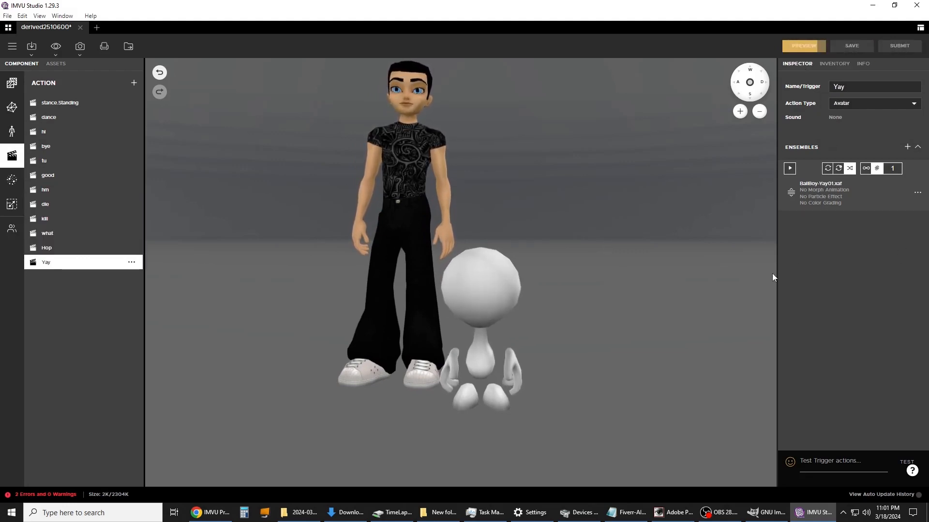
Step: Play back BallBoy's bye, good, hi, Yay and Hop actions to check their animations
{"action": "left_click", "coordinate": [90, 147]}
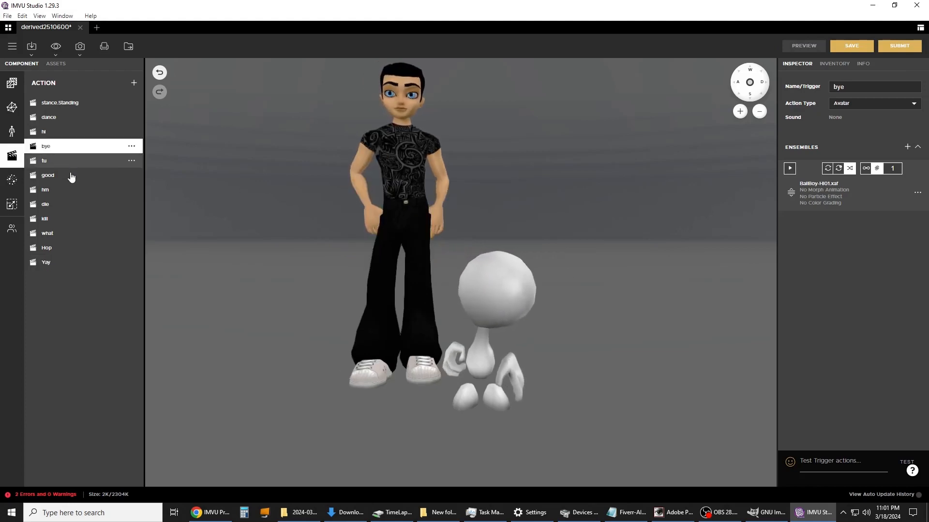
{"action": "left_click", "coordinate": [69, 175]}
{"action": "left_click", "coordinate": [80, 132]}
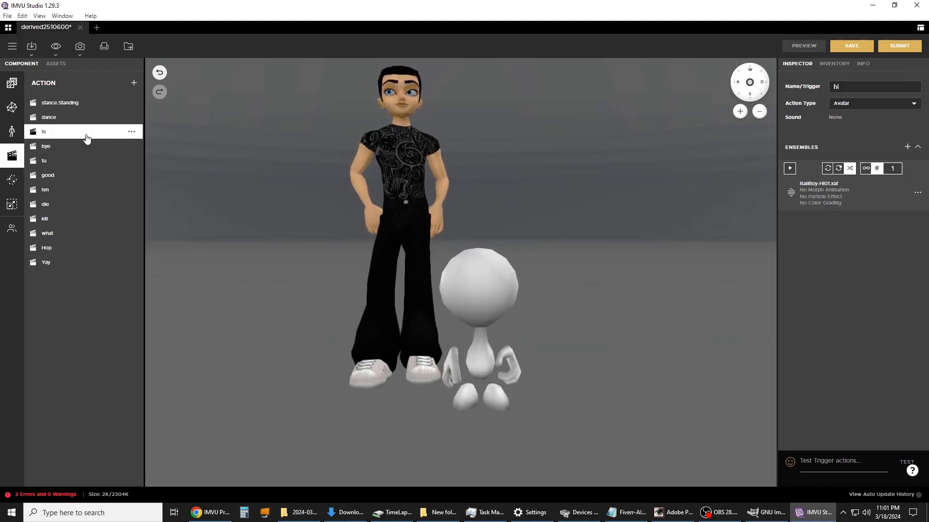
{"action": "left_click", "coordinate": [790, 170]}
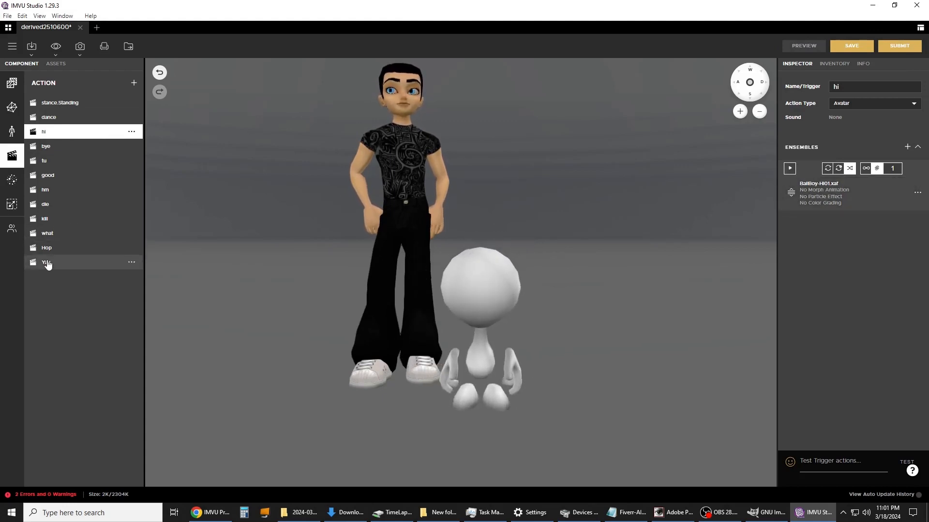
{"action": "left_click", "coordinate": [48, 262]}
{"action": "left_click", "coordinate": [47, 233]}
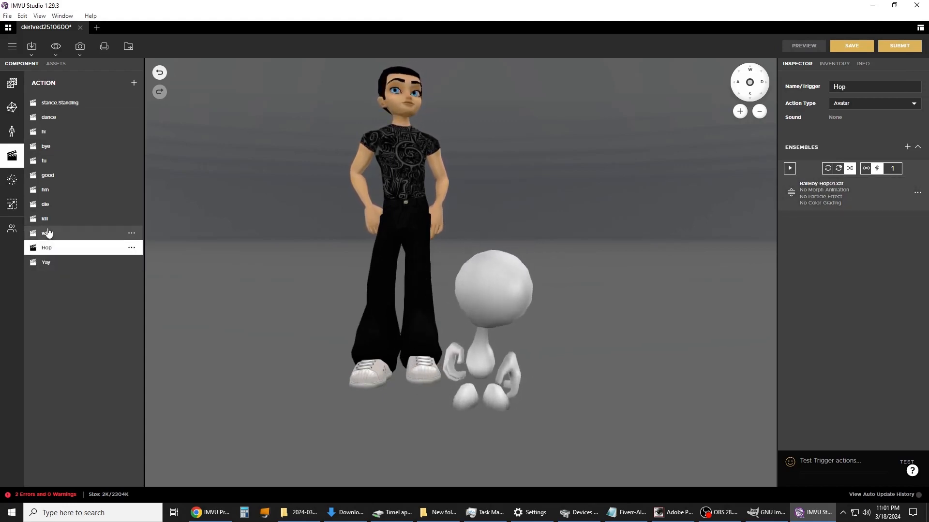
{"action": "left_click", "coordinate": [48, 176]}
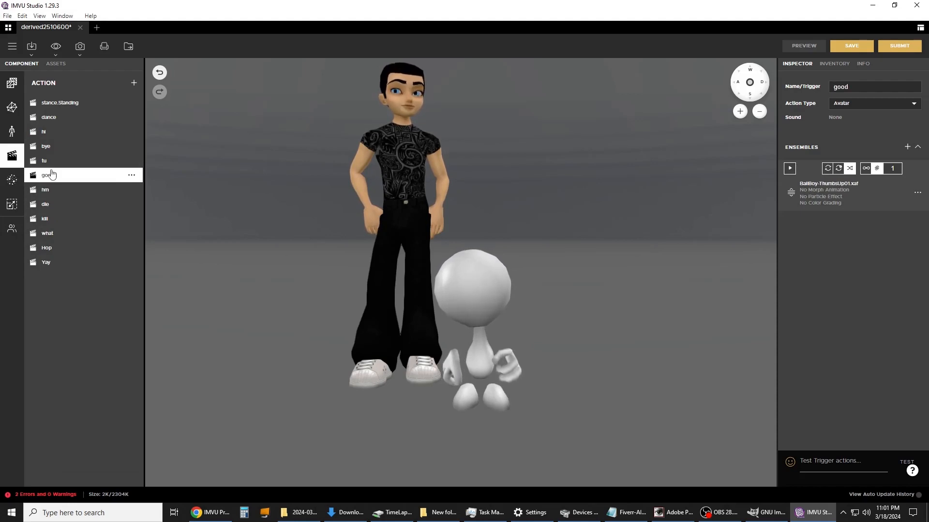
Step: Examine the hm action's animation on BallBoy from a different viewing angle
{"action": "left_click_drag", "start_coordinate": [430, 118], "coordinate": [463, 74]}
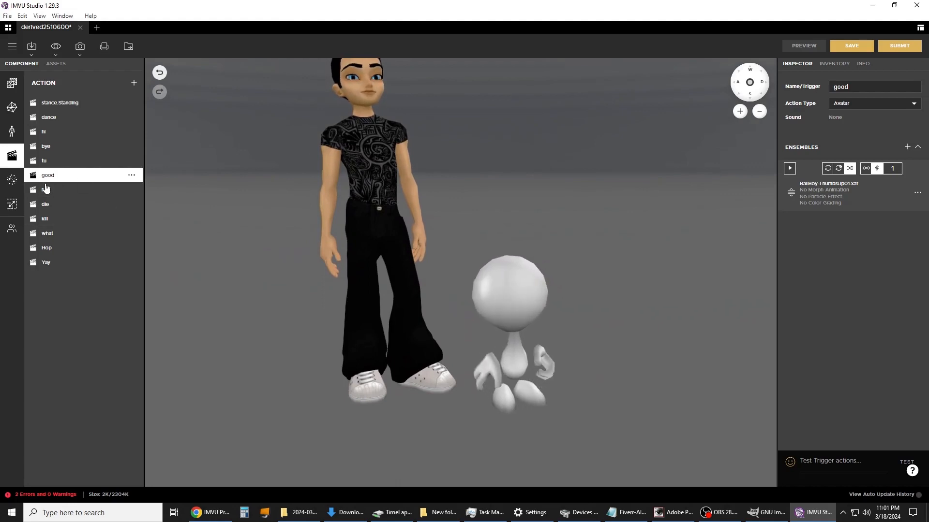
{"action": "left_click", "coordinate": [46, 191]}
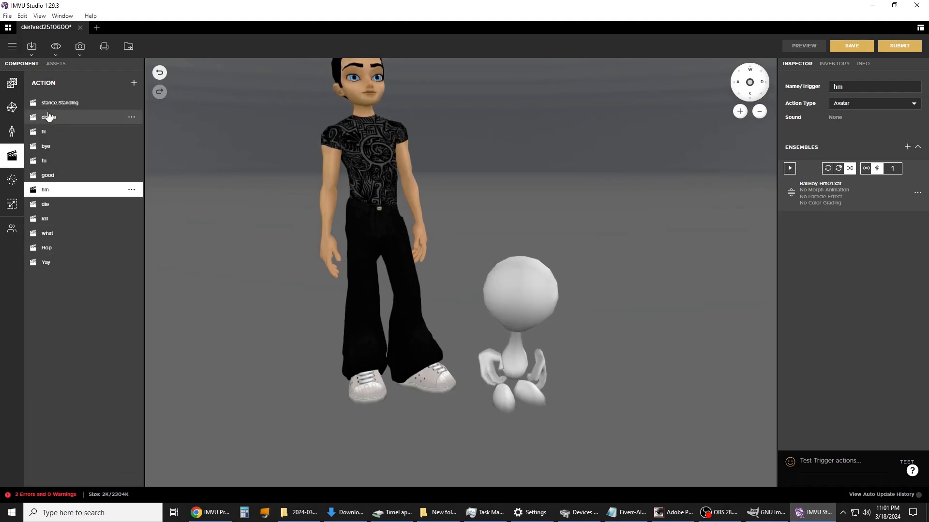
{"action": "left_click", "coordinate": [790, 169]}
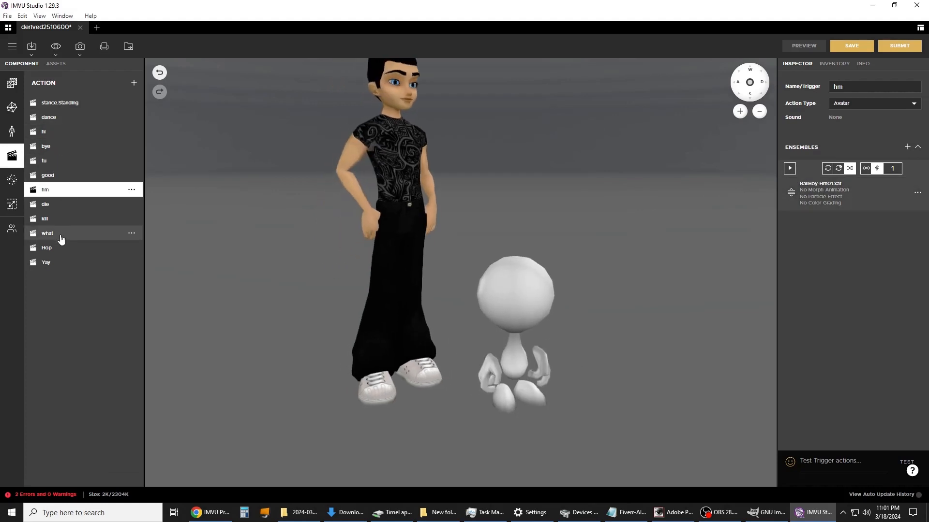
Step: Rename the hi action's trigger to wave and update the preview
{"action": "left_click", "coordinate": [51, 138]}
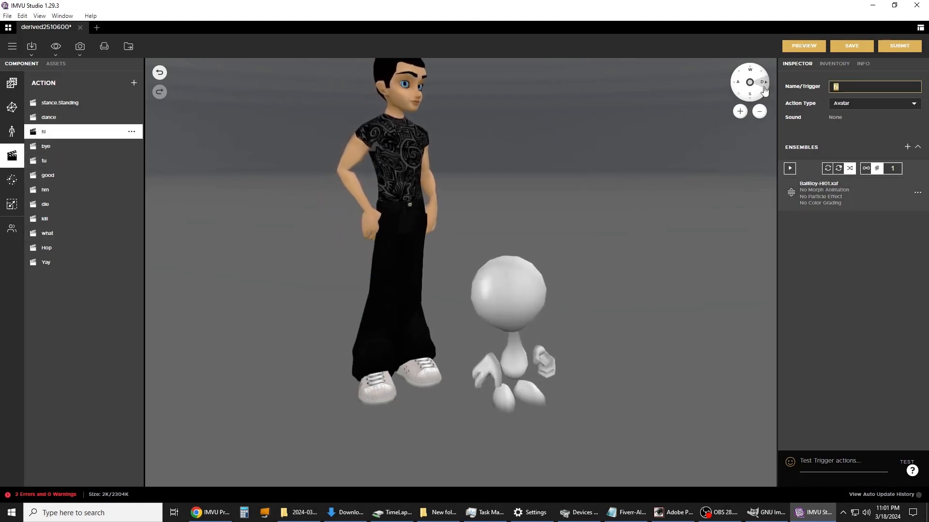
{"action": "type", "text": "wave"}
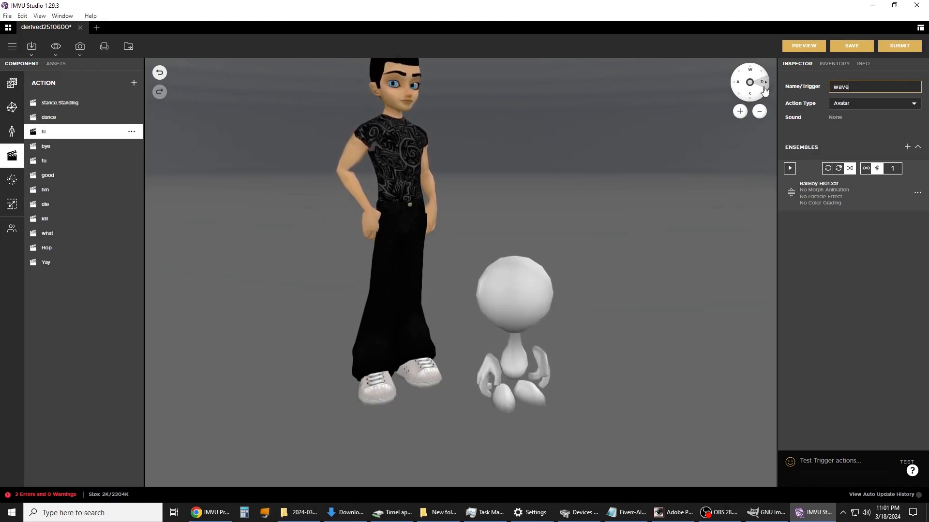
{"action": "left_click", "coordinate": [820, 51]}
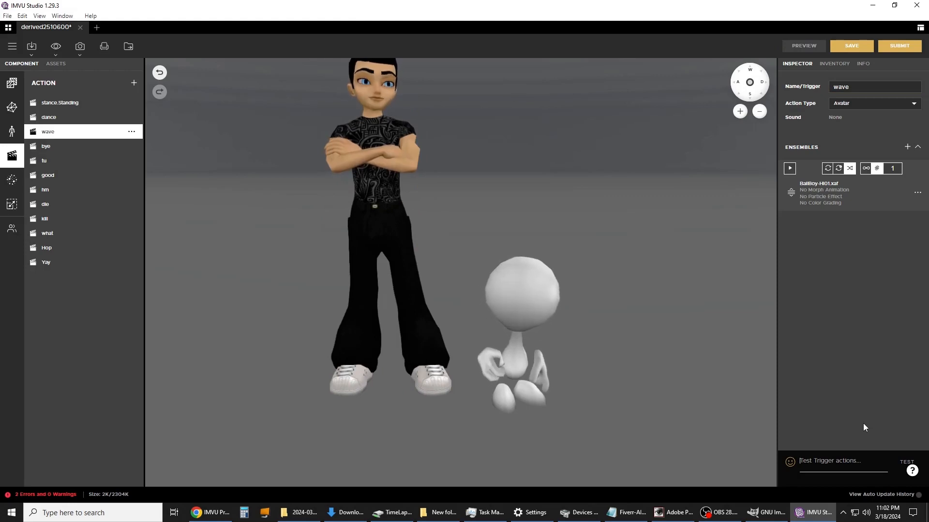
Step: Test the trigger words wave, bye and hi on the avatar, and play the wave animation
{"action": "type", "text": "wave"}
{"action": "key", "text": "Return"}
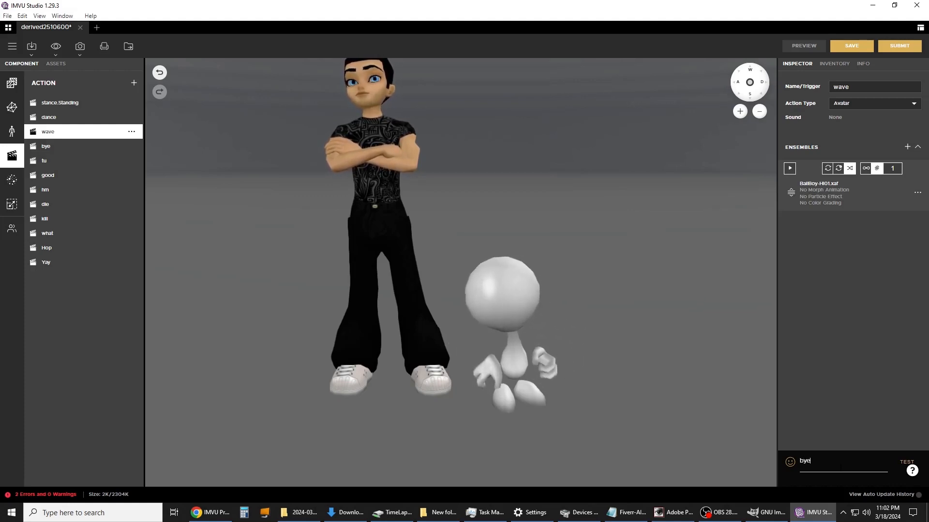
{"action": "key", "text": "Return"}
{"action": "type", "text": "hi"}
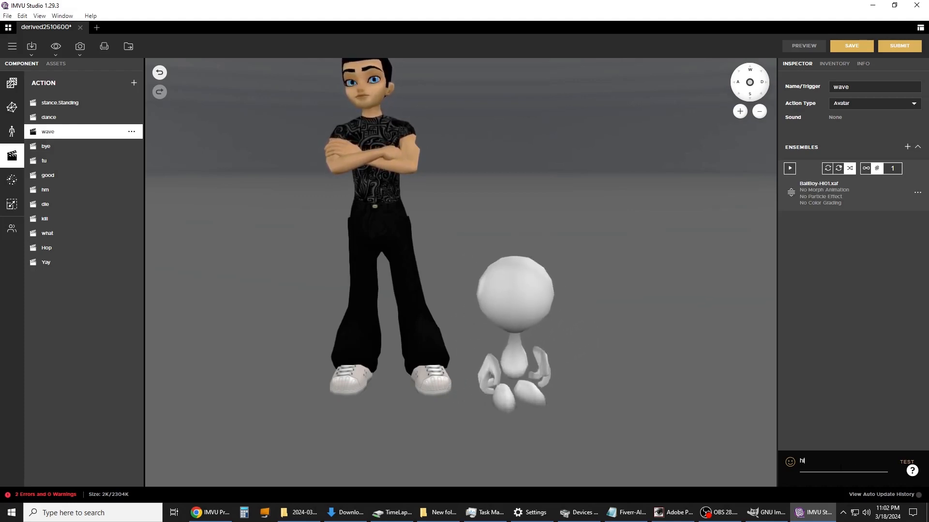
{"action": "key", "text": "Return"}
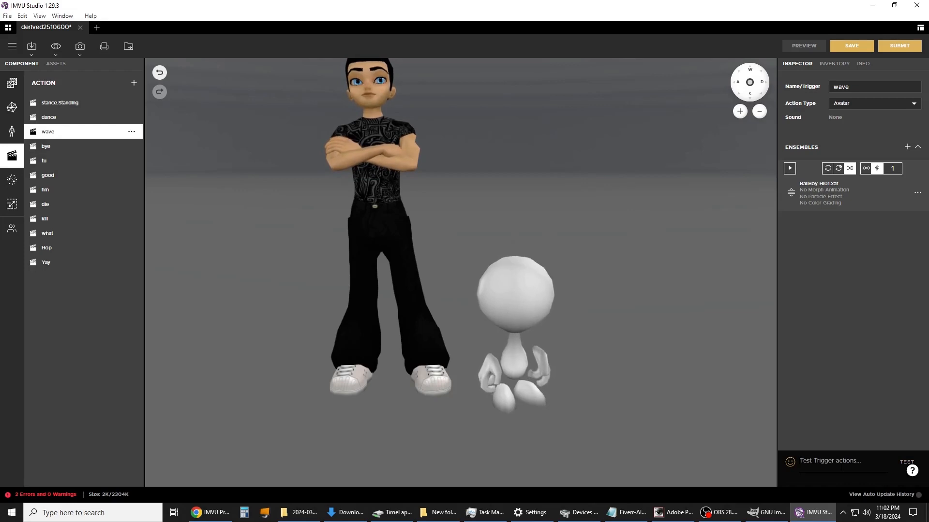
{"action": "type", "text": "wave"}
{"action": "key", "text": "Return"}
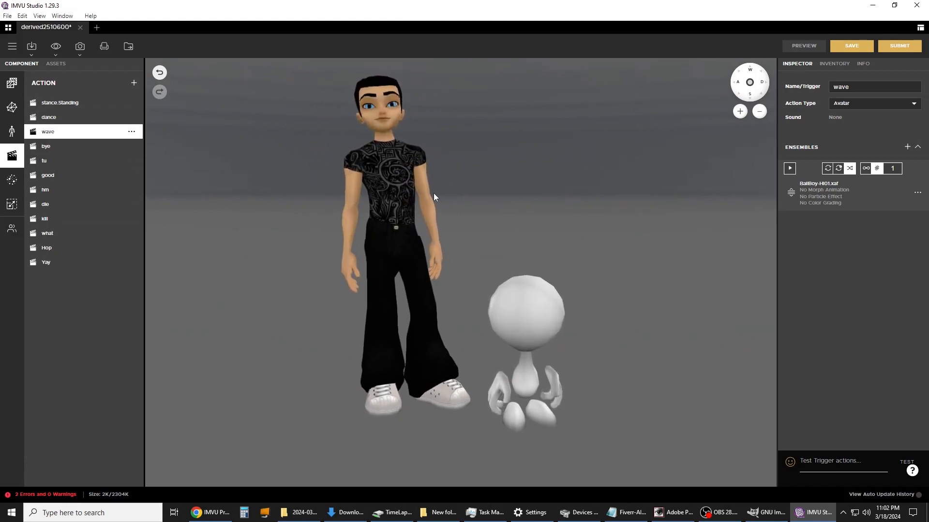
{"action": "left_click", "coordinate": [788, 168]}
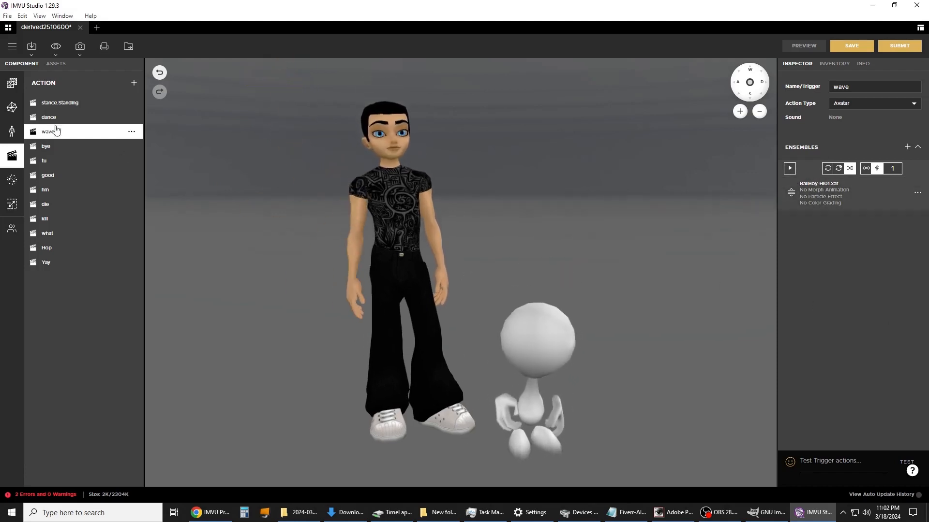
Step: Show BallBoy's material in IMVU Studio, and find the Color and Wireframe texture templates on the product page in Chrome
{"action": "left_click", "coordinate": [11, 83]}
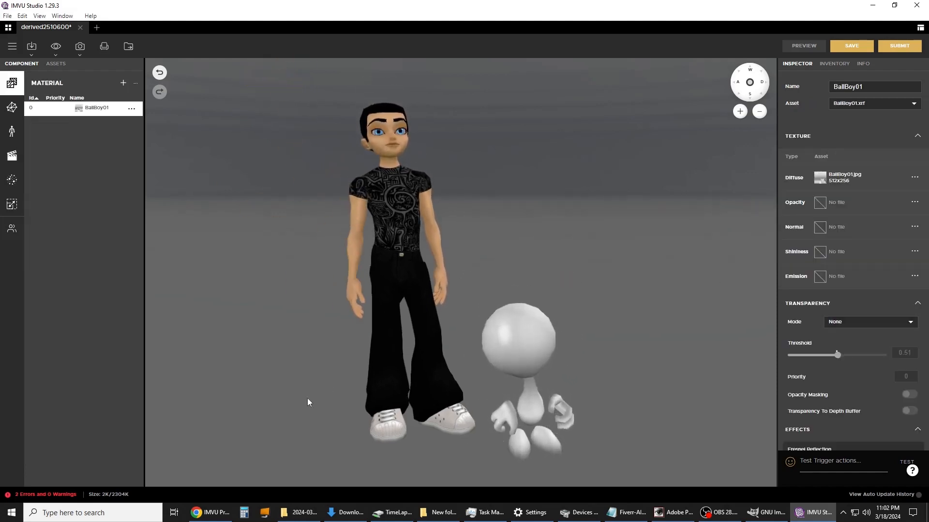
{"action": "left_click", "coordinate": [231, 513]}
{"action": "scroll", "coordinate": [649, 367], "scroll_direction": "down", "scroll_amount": 20}
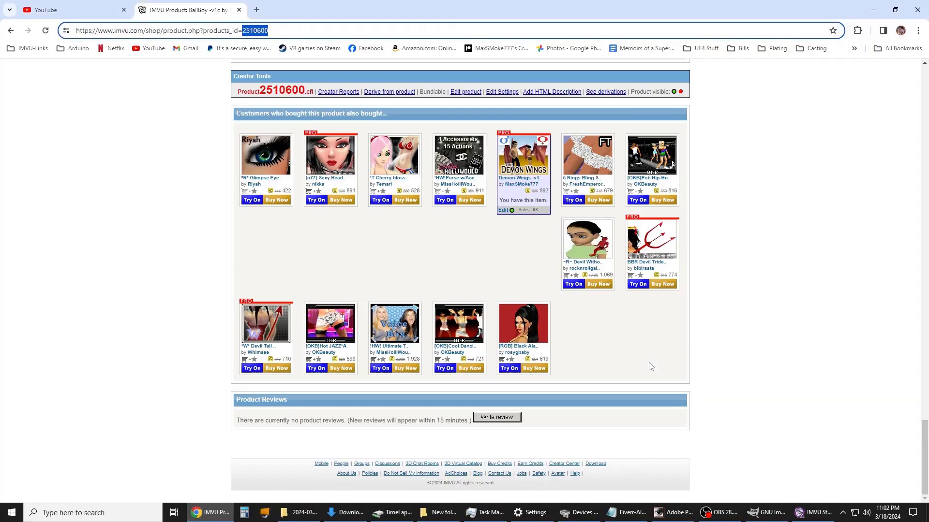
{"action": "left_click_drag", "start_coordinate": [927, 448], "coordinate": [923, 359]}
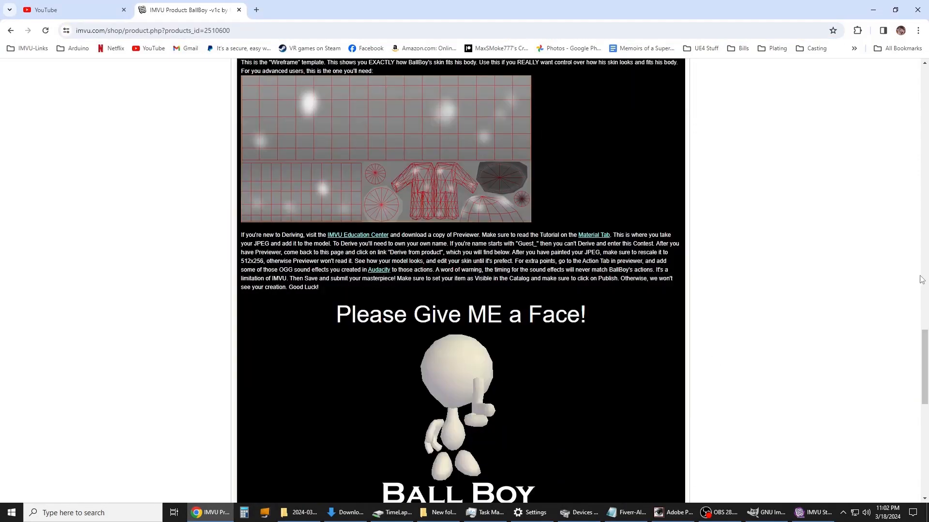
{"action": "left_click_drag", "start_coordinate": [921, 280], "coordinate": [913, 332]}
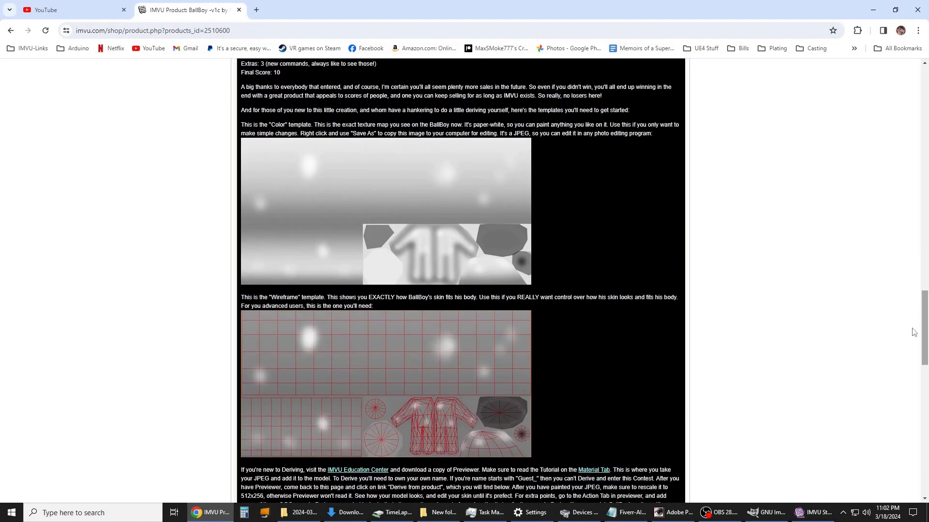
Step: Check the image saving and copying options for the Color and Wireframe templates
{"action": "right_click", "coordinate": [355, 164]}
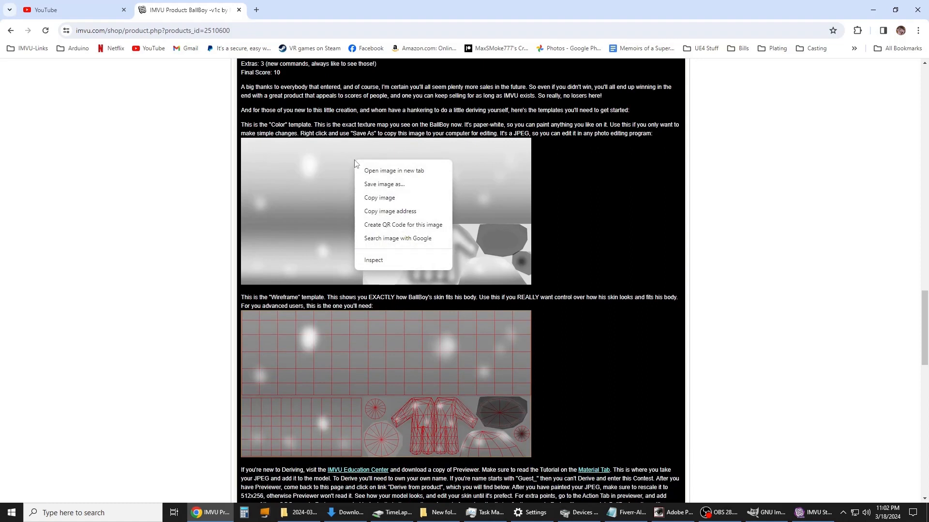
{"action": "right_click", "coordinate": [370, 344]}
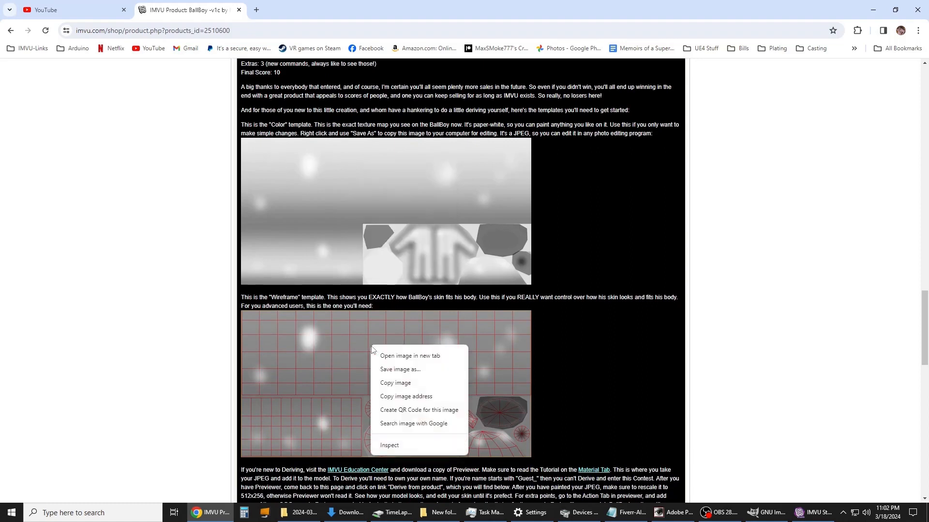
{"action": "left_click", "coordinate": [432, 221]}
{"action": "right_click", "coordinate": [432, 221]}
{"action": "right_click", "coordinate": [385, 370]}
{"action": "left_click", "coordinate": [413, 212]}
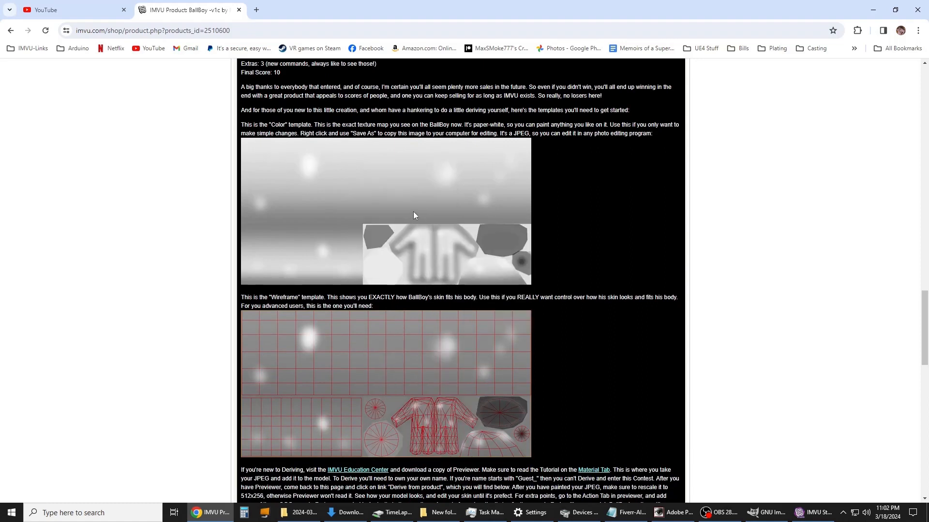
Step: Switch to Photoshop and enlarge and reposition the template-BallBoy-Wire01_0.jpg window so the whole wireframe template has a margin around it
{"action": "left_click", "coordinate": [674, 513]}
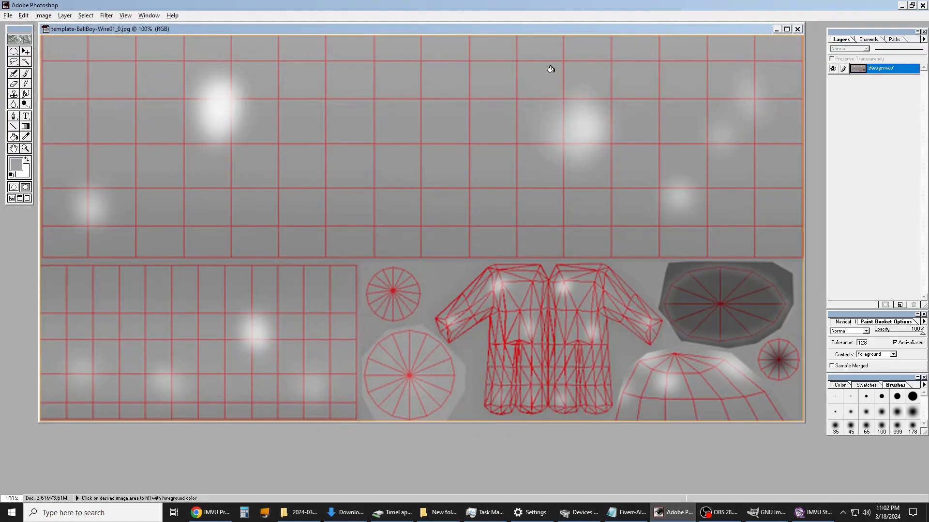
{"action": "mouse_move", "coordinate": [417, 27]}
{"action": "left_mouse_down"}
{"action": "mouse_move", "coordinate": [413, 50]}
{"action": "mouse_move", "coordinate": [426, 41]}
{"action": "left_mouse_up"}
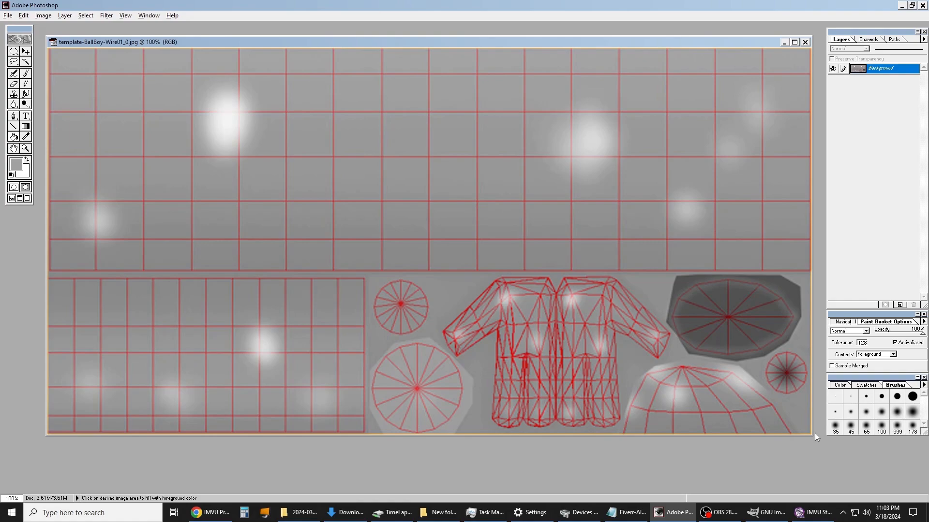
{"action": "left_click_drag", "start_coordinate": [814, 436], "coordinate": [822, 458]}
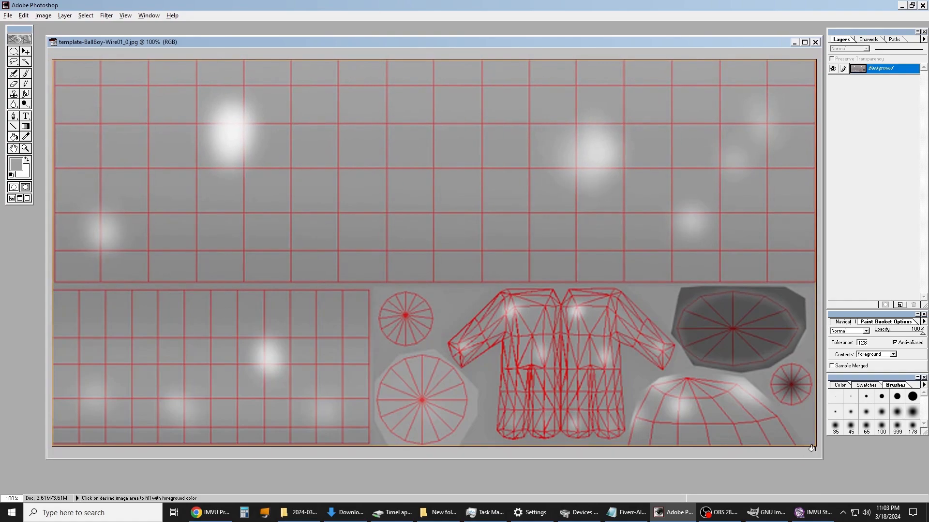
{"action": "left_click_drag", "start_coordinate": [445, 44], "coordinate": [429, 32]}
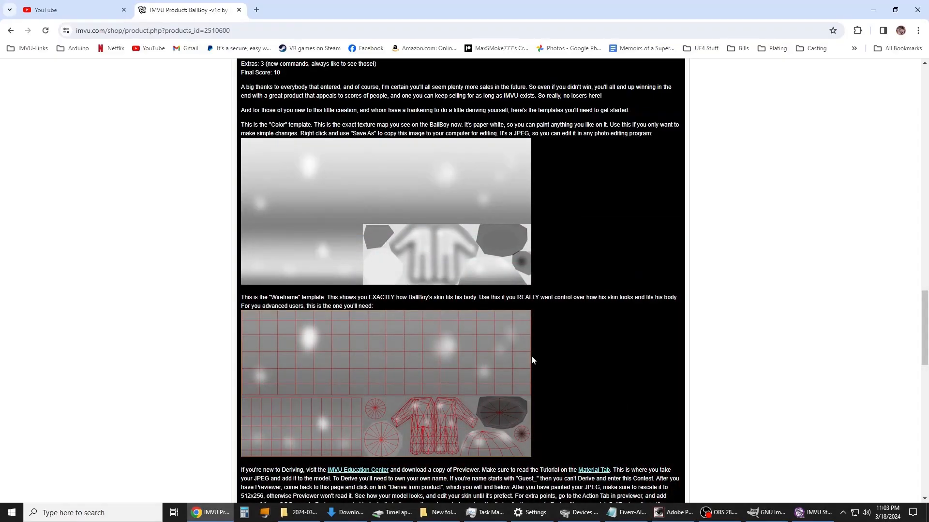
Step: Open the Color template image from the BallBoy product page in its own browser tab in Chrome
{"action": "right_click", "coordinate": [378, 163]}
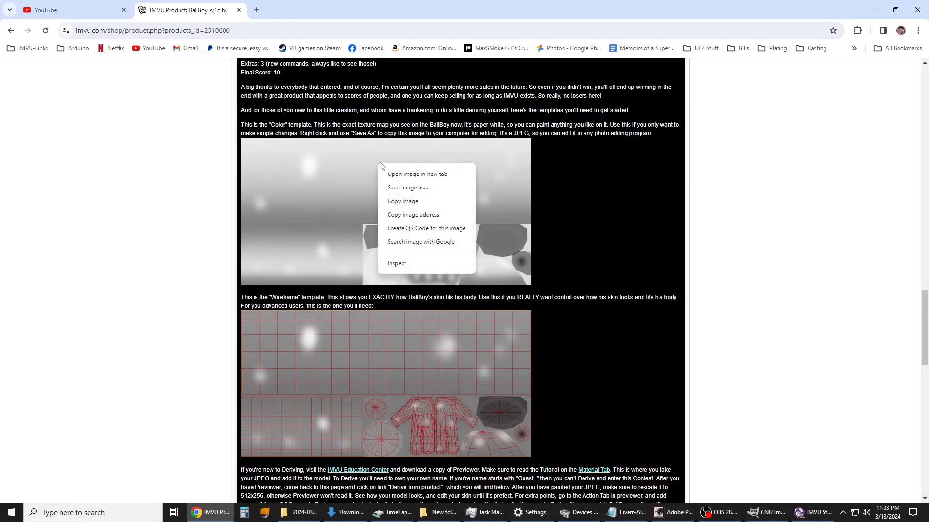
{"action": "left_click", "coordinate": [423, 174]}
{"action": "left_click", "coordinate": [329, 9]}
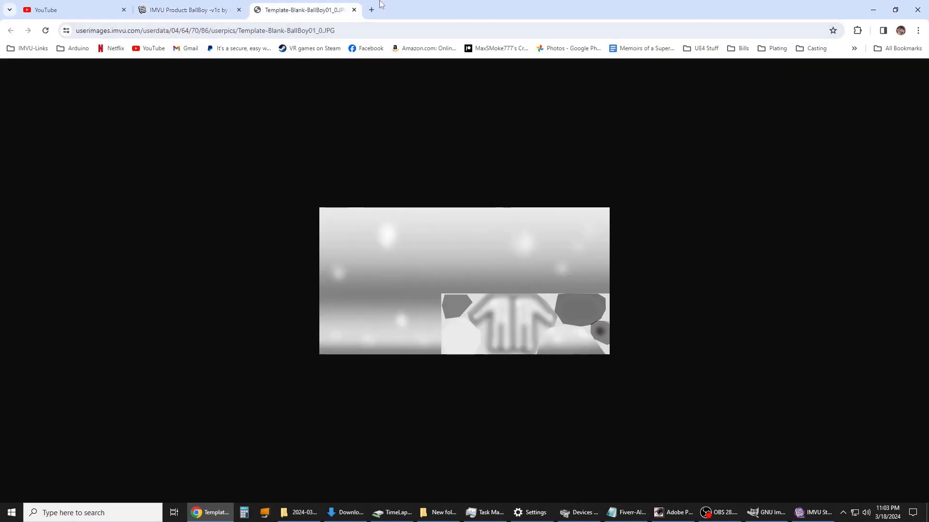
Step: Create a new white 1920 × 1080 pixel RGB document at 72 pixels/inch in Photoshop
{"action": "left_click", "coordinate": [672, 513]}
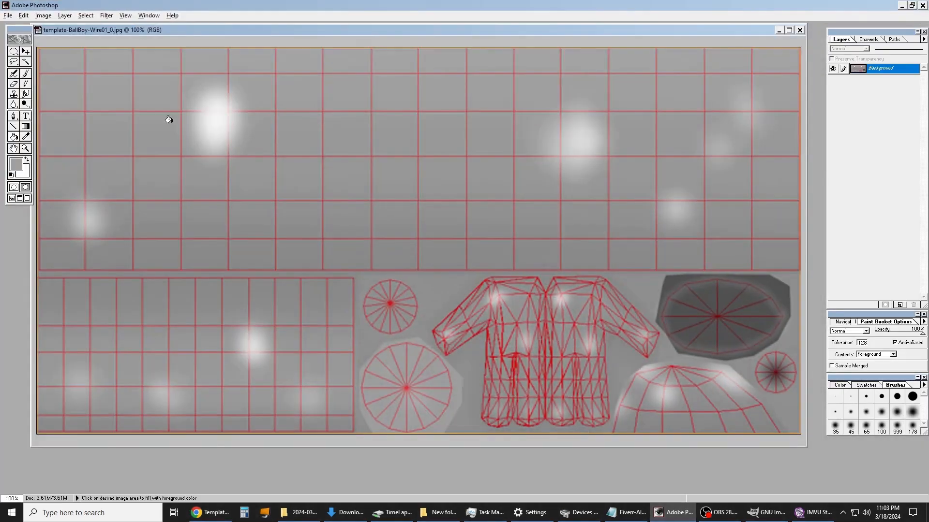
{"action": "left_click", "coordinate": [8, 15]}
{"action": "left_click", "coordinate": [11, 23]}
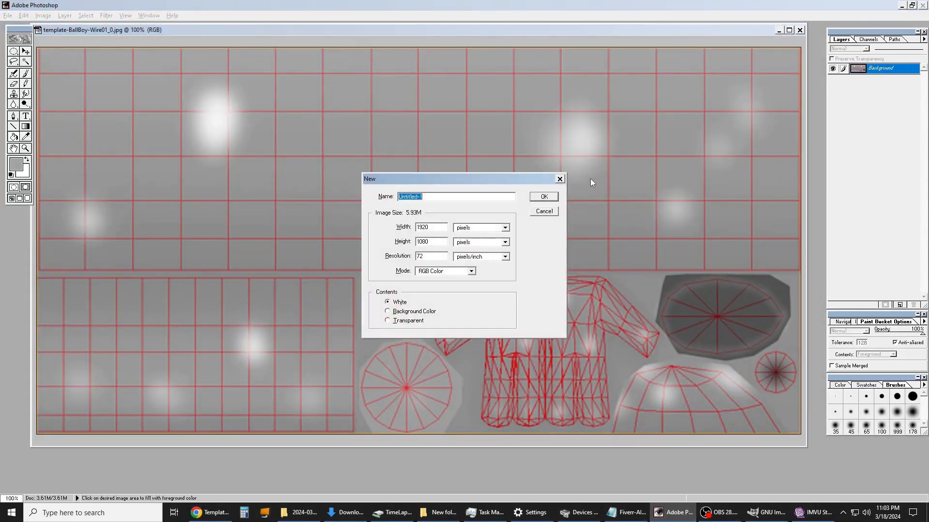
{"action": "left_click", "coordinate": [544, 196]}
Step: Capture the screen showing the blank BallBoy template in Chrome and paste it into the new Photoshop document
{"action": "left_click", "coordinate": [23, 15]}
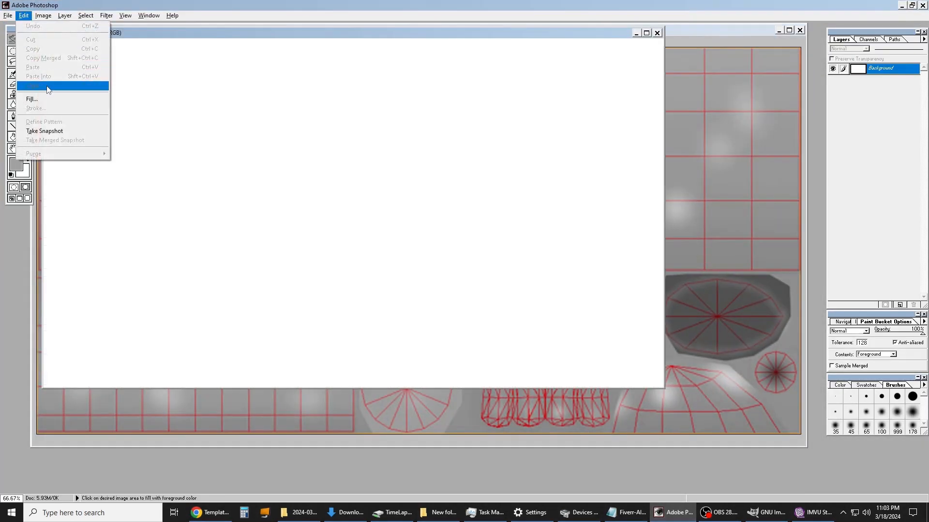
{"action": "left_click", "coordinate": [57, 52]}
{"action": "mouse_move", "coordinate": [701, 516]}
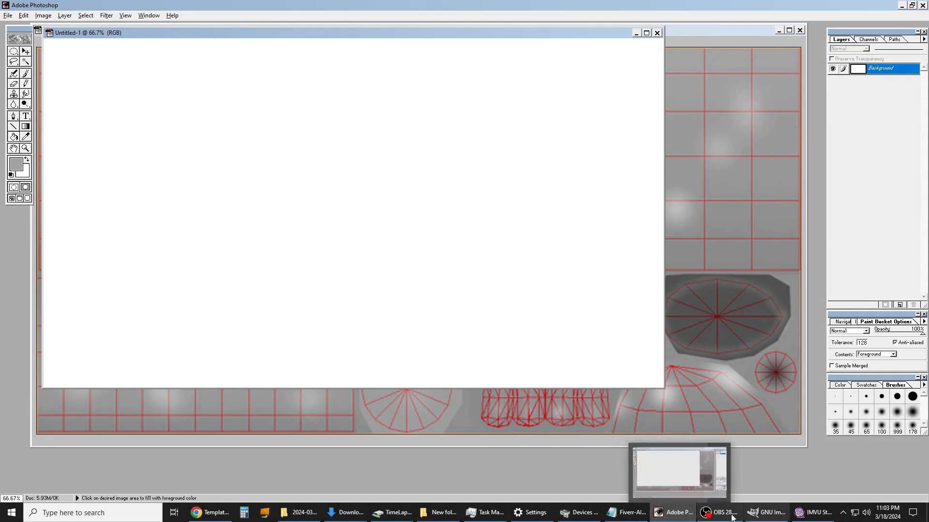
{"action": "left_click", "coordinate": [204, 514]}
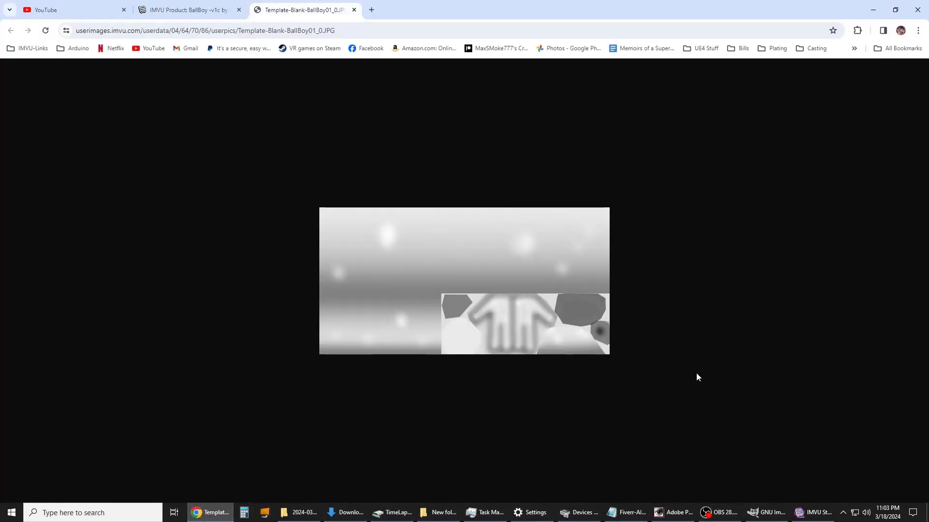
{"action": "left_click", "coordinate": [689, 519]}
{"action": "left_click", "coordinate": [23, 15]}
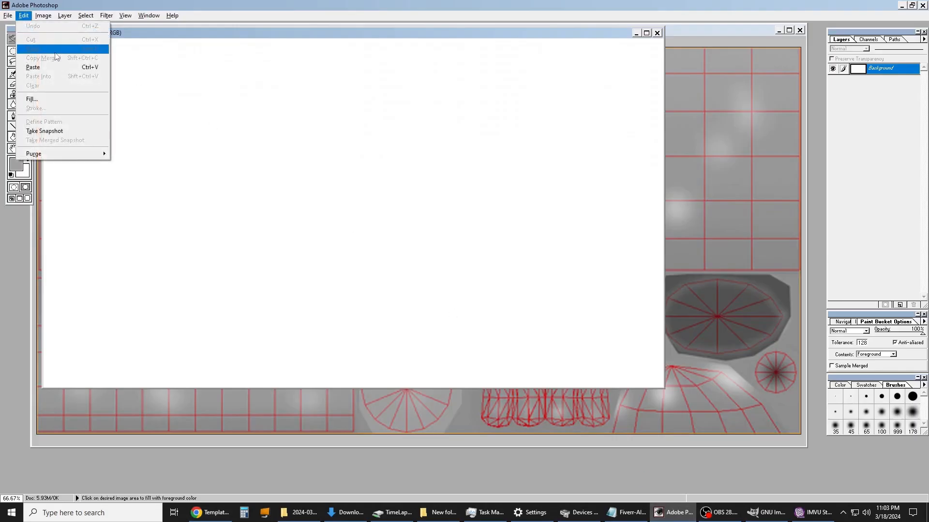
{"action": "left_click", "coordinate": [46, 68]}
Step: Crop the pasted screenshot roughly around the blank template, leaving a narrow dark border
{"action": "left_click_drag", "start_coordinate": [12, 53], "coordinate": [73, 56]}
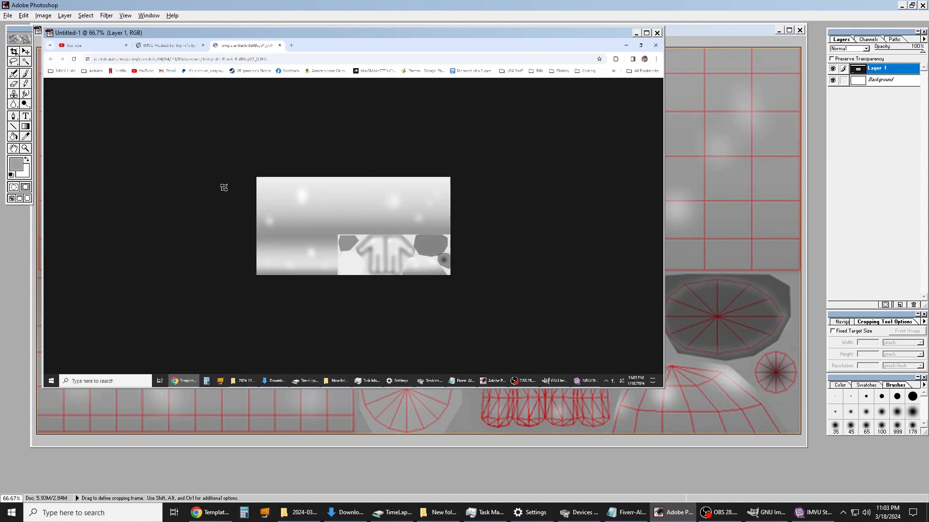
{"action": "left_click", "coordinate": [26, 149]}
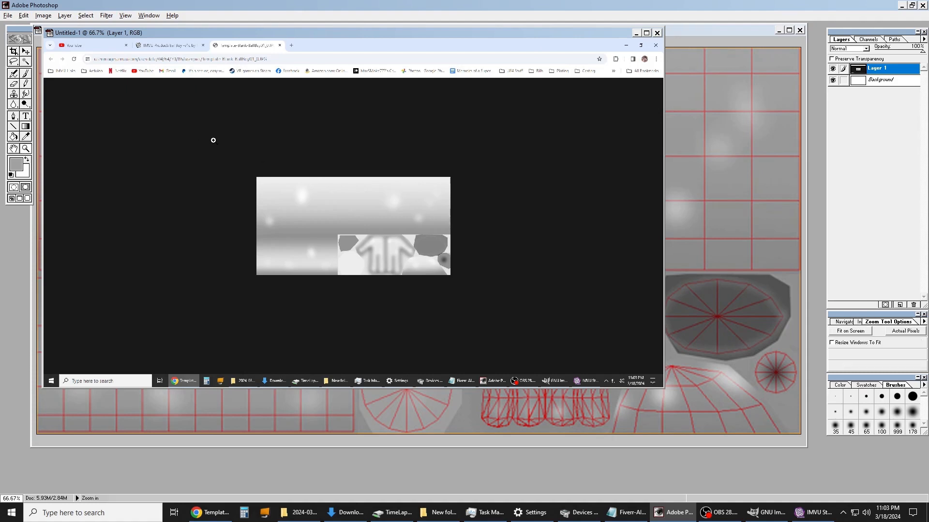
{"action": "left_click", "coordinate": [14, 52]}
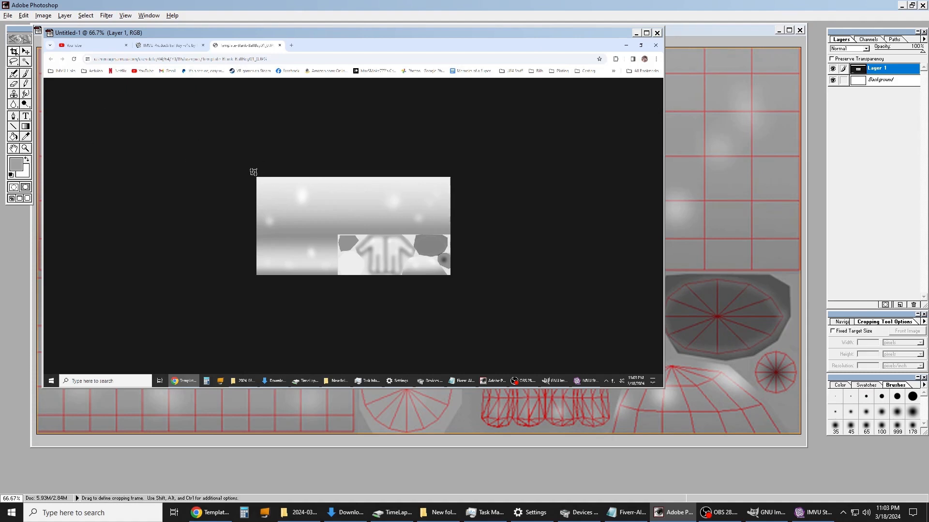
{"action": "left_click_drag", "start_coordinate": [237, 163], "coordinate": [461, 290]}
{"action": "double_click", "coordinate": [405, 242]}
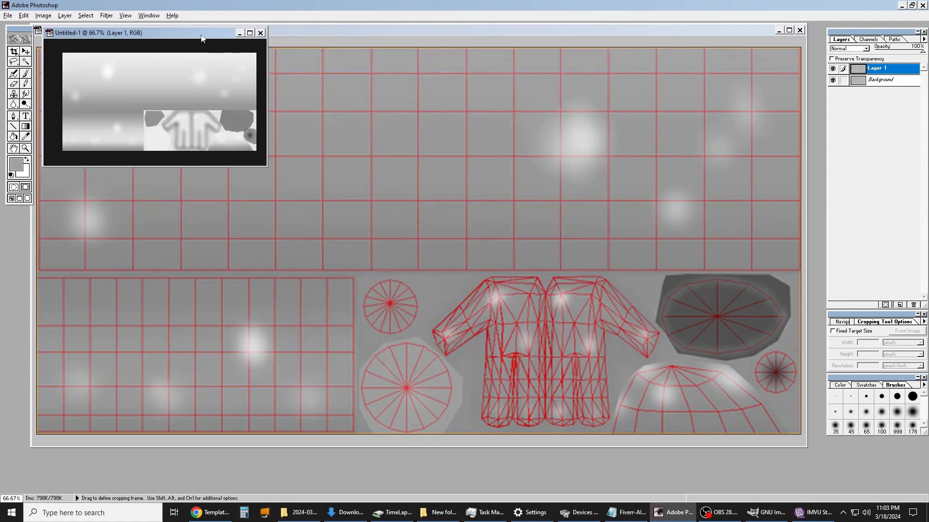
Step: Enlarge the Untitled-1 window and begin a precise crop frame at the template's upper-left corner
{"action": "left_click_drag", "start_coordinate": [201, 38], "coordinate": [321, 130]}
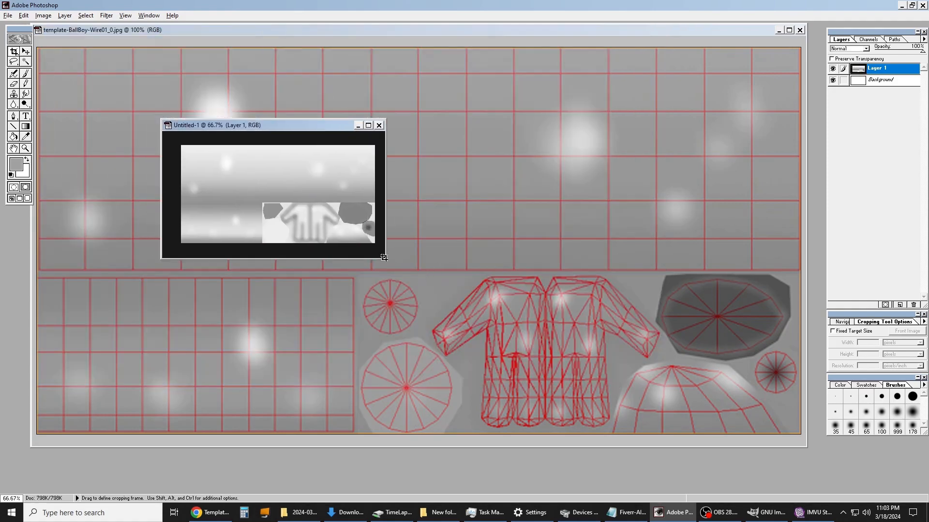
{"action": "left_click_drag", "start_coordinate": [384, 257], "coordinate": [730, 462]}
{"action": "left_click", "coordinate": [25, 148]}
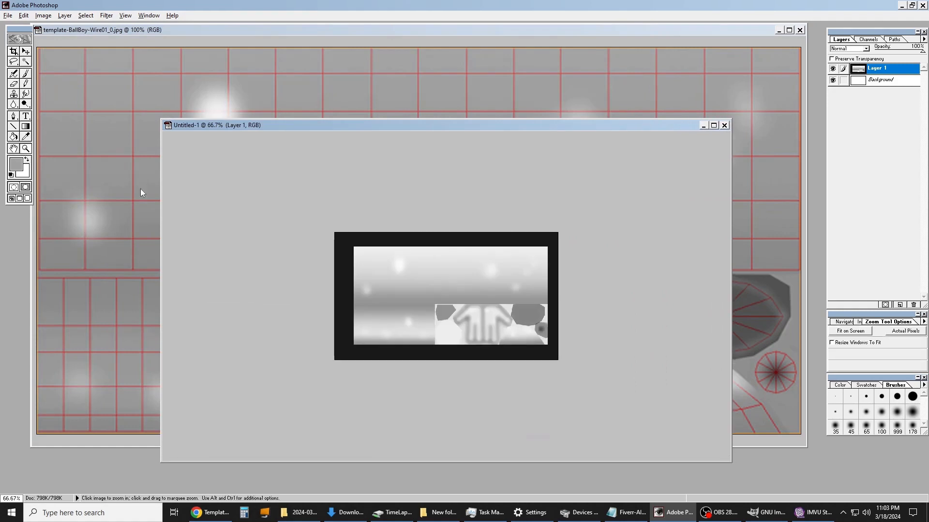
{"action": "left_click_drag", "start_coordinate": [380, 234], "coordinate": [344, 279]}
{"action": "left_click", "coordinate": [13, 51]}
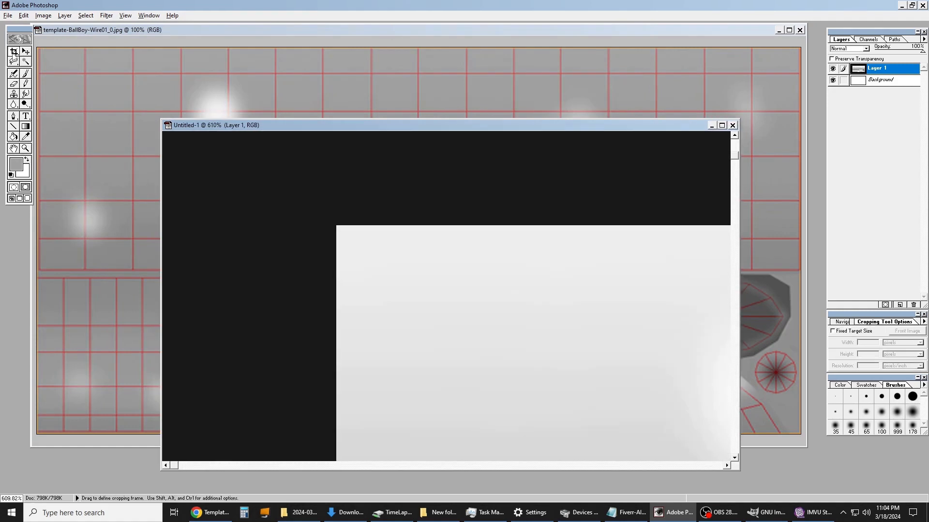
{"action": "left_click_drag", "start_coordinate": [338, 226], "coordinate": [719, 511]}
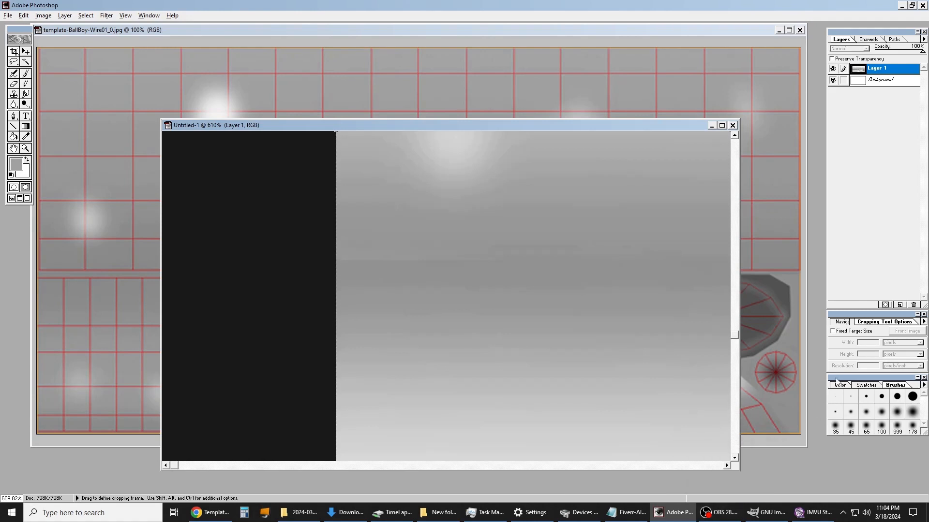
Step: Fit the crop frame to the template's right and bottom edges, crop off the dark border, and display the image at actual pixels
{"action": "left_click", "coordinate": [727, 466]}
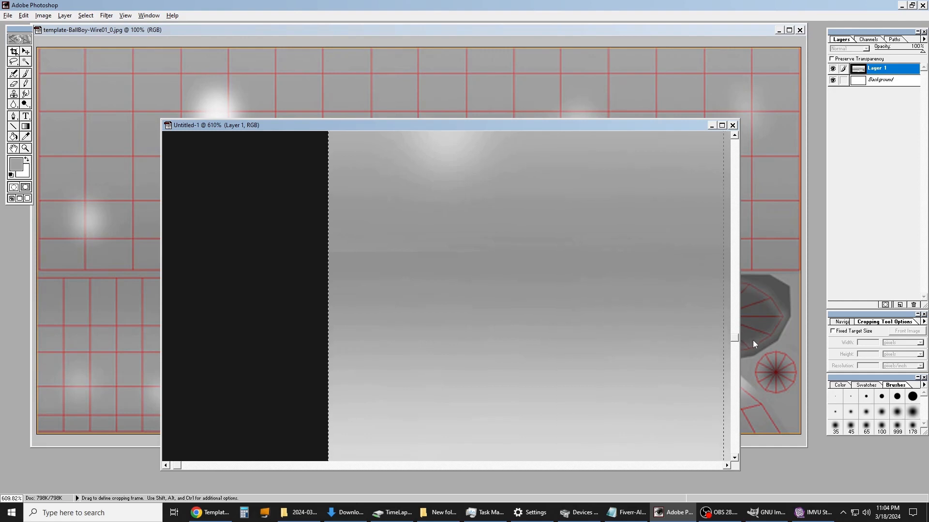
{"action": "left_click_drag", "start_coordinate": [734, 337], "coordinate": [736, 294]}
{"action": "left_click_drag", "start_coordinate": [723, 241], "coordinate": [624, 256]}
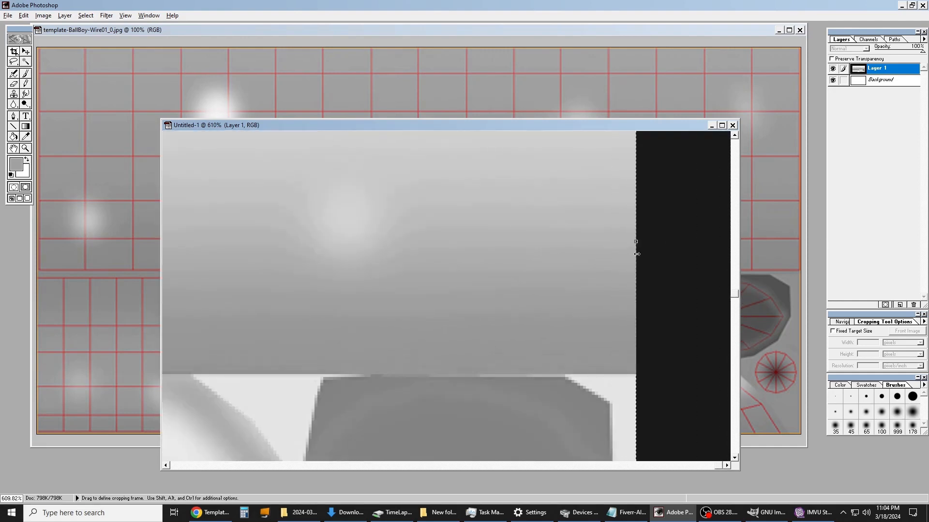
{"action": "left_click_drag", "start_coordinate": [734, 294], "coordinate": [724, 425]}
{"action": "left_click_drag", "start_coordinate": [638, 269], "coordinate": [638, 379]}
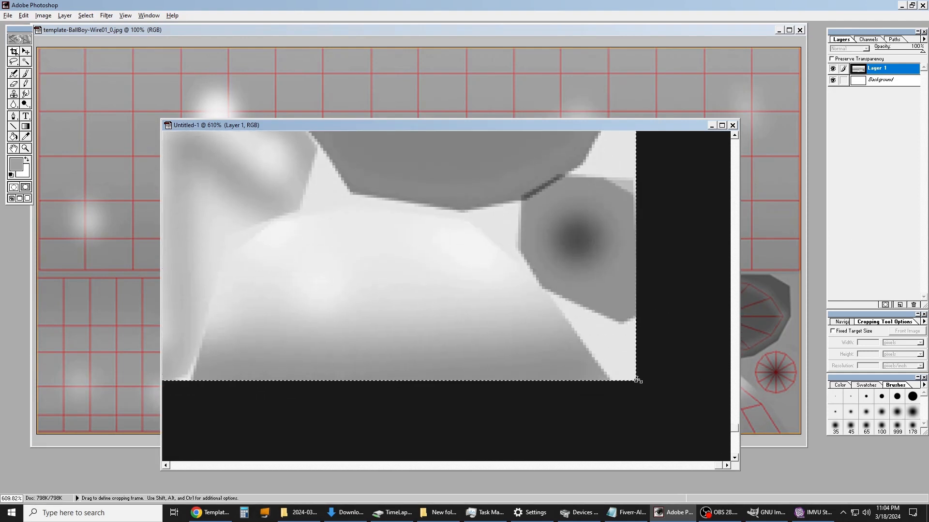
{"action": "double_click", "coordinate": [608, 348]}
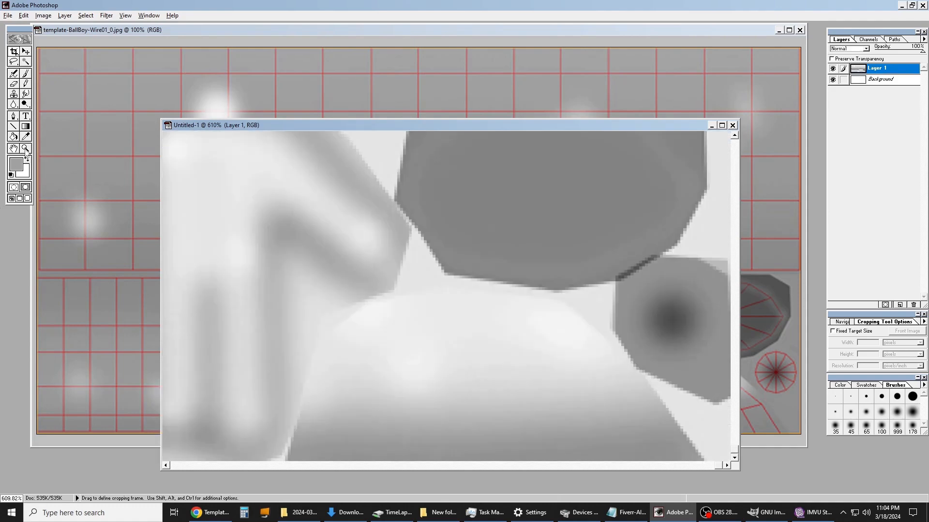
{"action": "left_click", "coordinate": [25, 148]}
{"action": "right_click", "coordinate": [445, 193]}
{"action": "left_click", "coordinate": [469, 213]}
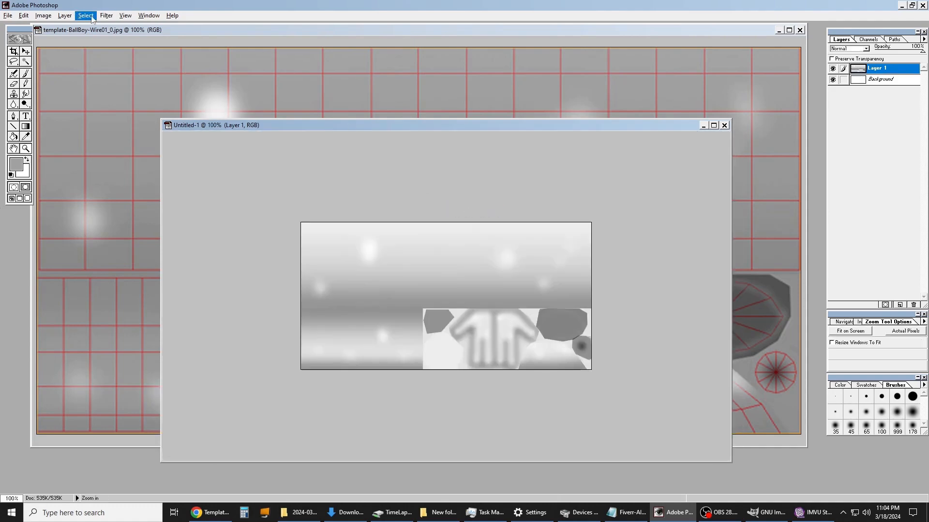
Step: Copy the wireframe template's pixel width from its Image Size settings without resizing the image
{"action": "left_click", "coordinate": [201, 31]}
{"action": "left_click", "coordinate": [43, 15]}
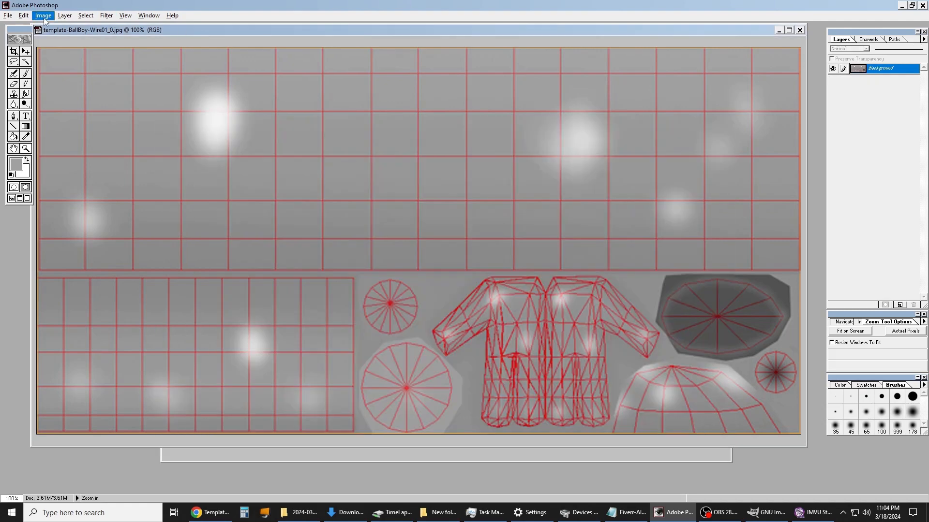
{"action": "left_click", "coordinate": [66, 85]}
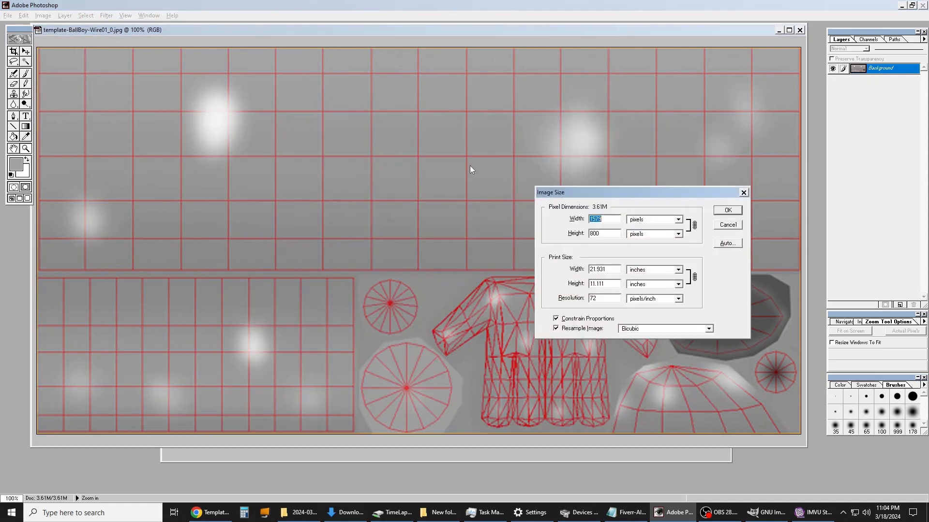
{"action": "right_click", "coordinate": [601, 219]}
{"action": "left_click", "coordinate": [612, 245]}
{"action": "left_click", "coordinate": [731, 225]}
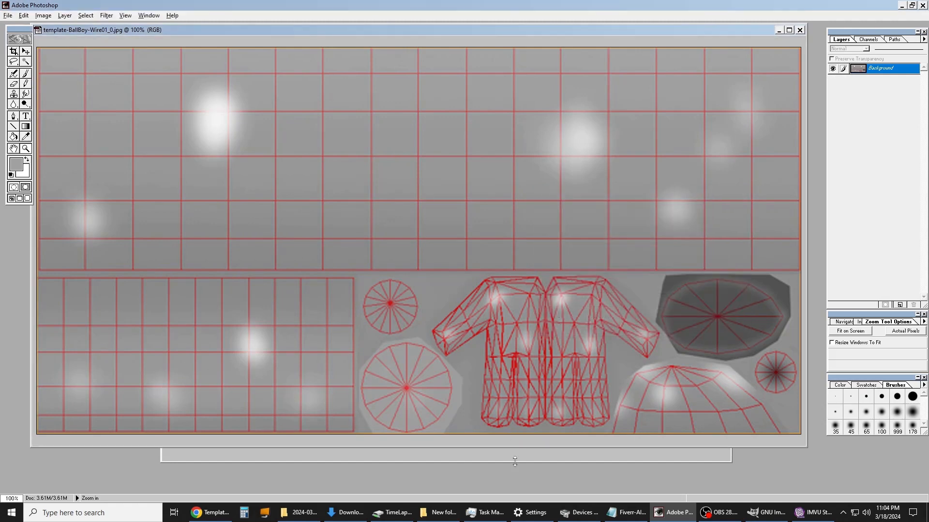
Step: Resize the blank template in Untitled-1 to the copied width of 1579 pixels, keeping its proportions constrained
{"action": "left_click", "coordinate": [514, 459]}
{"action": "left_click", "coordinate": [46, 15]}
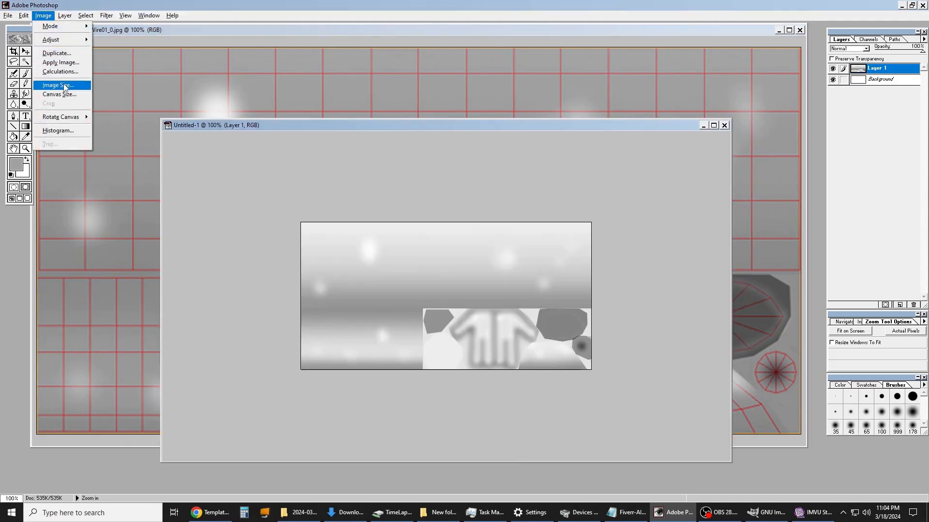
{"action": "left_click", "coordinate": [66, 86]}
{"action": "right_click", "coordinate": [604, 222]}
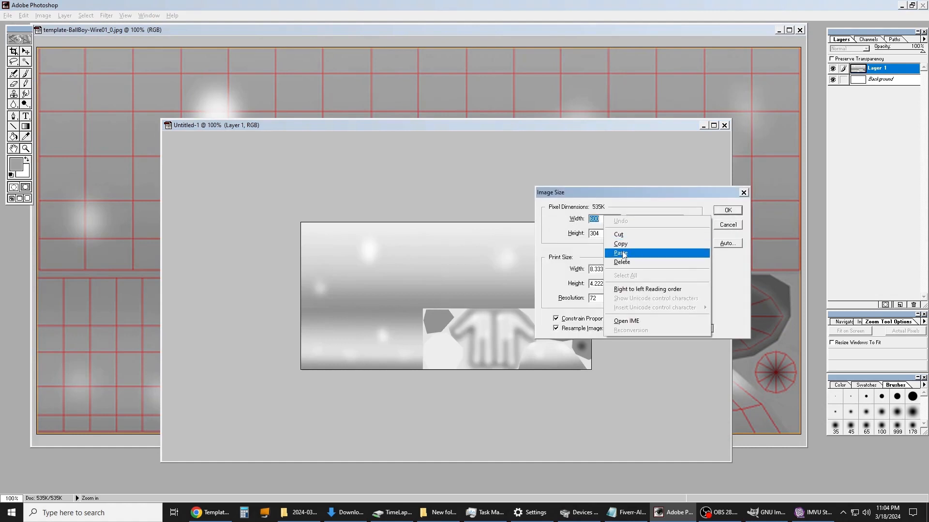
{"action": "left_click", "coordinate": [617, 250]}
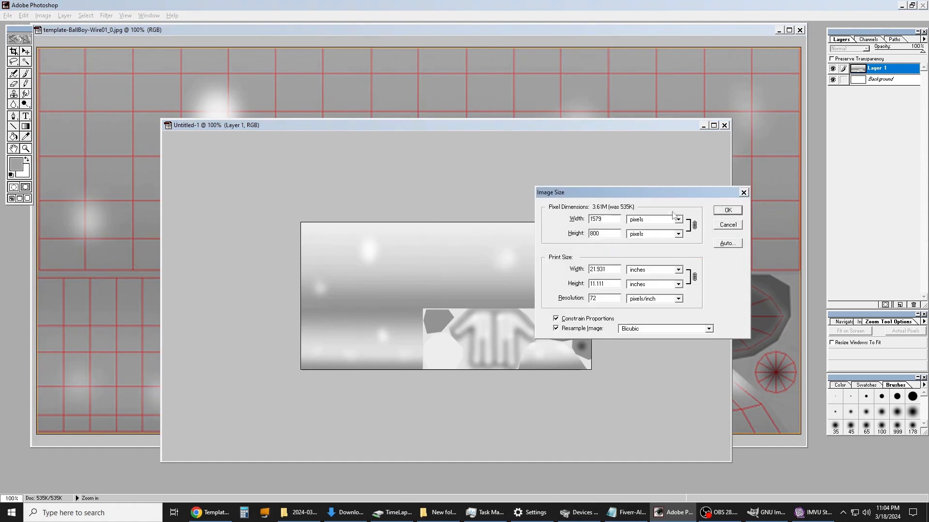
{"action": "left_click", "coordinate": [728, 211]}
Step: Copy the whole resized blank template onto the wireframe template as a new layer and lower that layer's opacity to 52%
{"action": "left_click", "coordinate": [85, 15]}
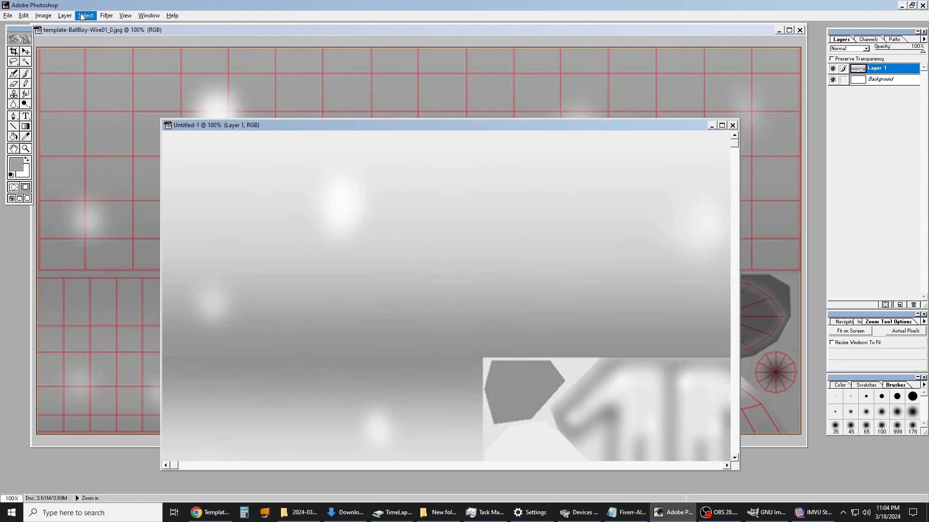
{"action": "left_click", "coordinate": [94, 26]}
{"action": "left_click", "coordinate": [23, 15]}
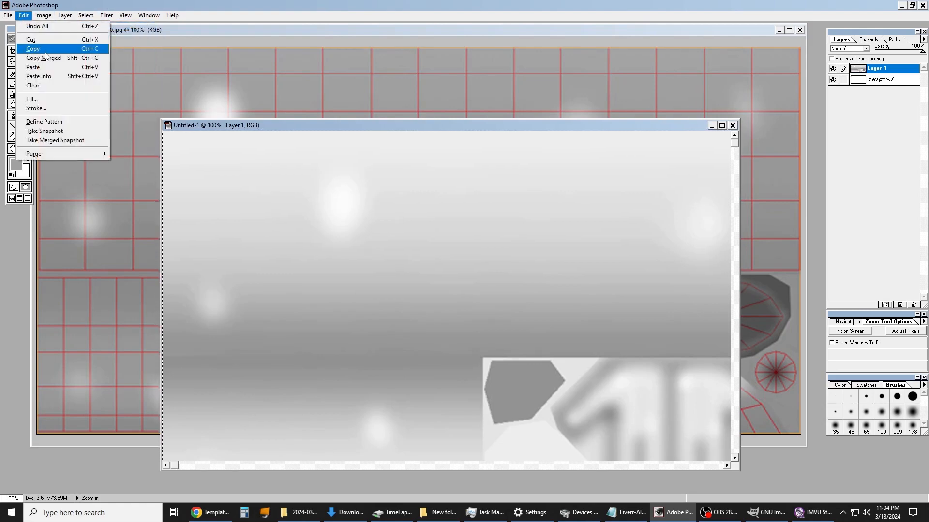
{"action": "left_click", "coordinate": [45, 49]}
{"action": "left_click", "coordinate": [120, 33]}
{"action": "left_click", "coordinate": [23, 15]}
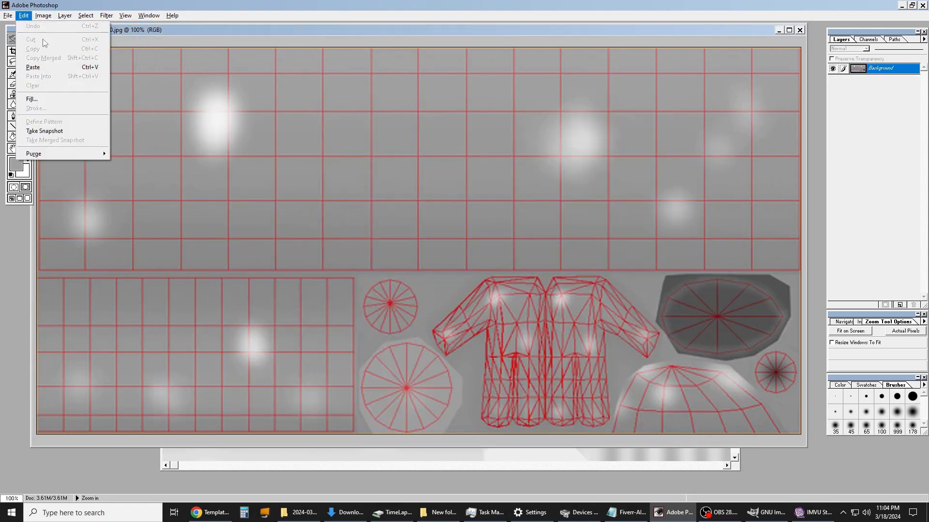
{"action": "left_click", "coordinate": [44, 67]}
{"action": "left_click_drag", "start_coordinate": [892, 55], "coordinate": [922, 53]}
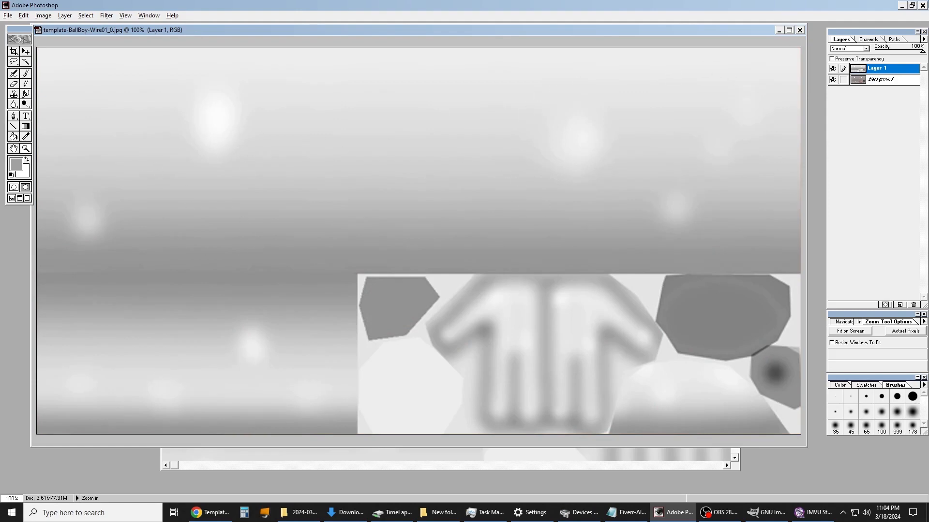
{"action": "left_click_drag", "start_coordinate": [922, 53], "coordinate": [901, 57]}
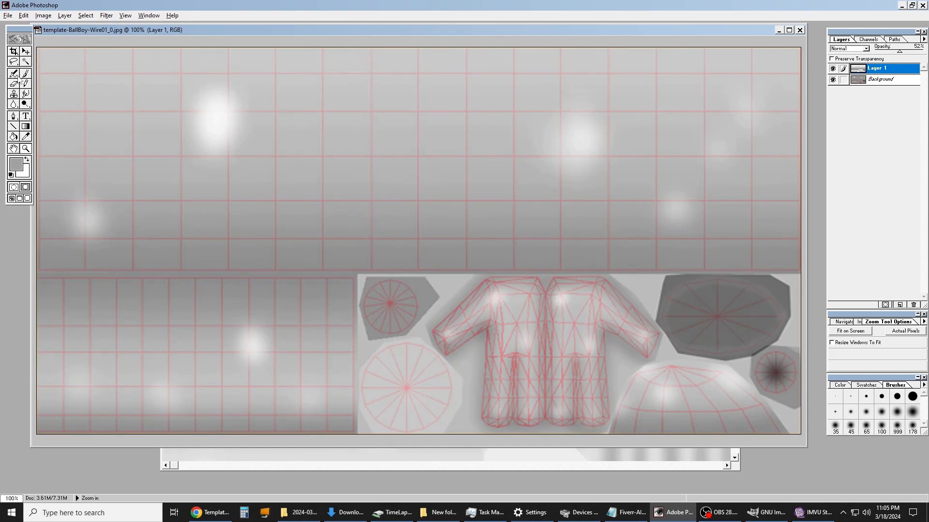
Step: Using the Airbrush with black and a soft brush, paint a rounded nose with two nostrils in the middle of the upper grid
{"action": "left_click", "coordinate": [13, 73]}
{"action": "left_click", "coordinate": [19, 166]}
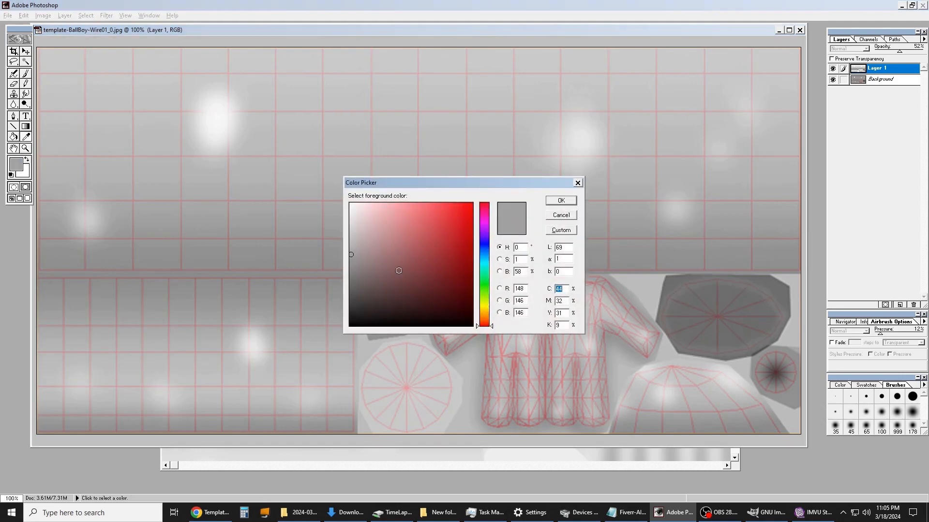
{"action": "left_click", "coordinate": [436, 325]}
{"action": "left_click", "coordinate": [561, 201]}
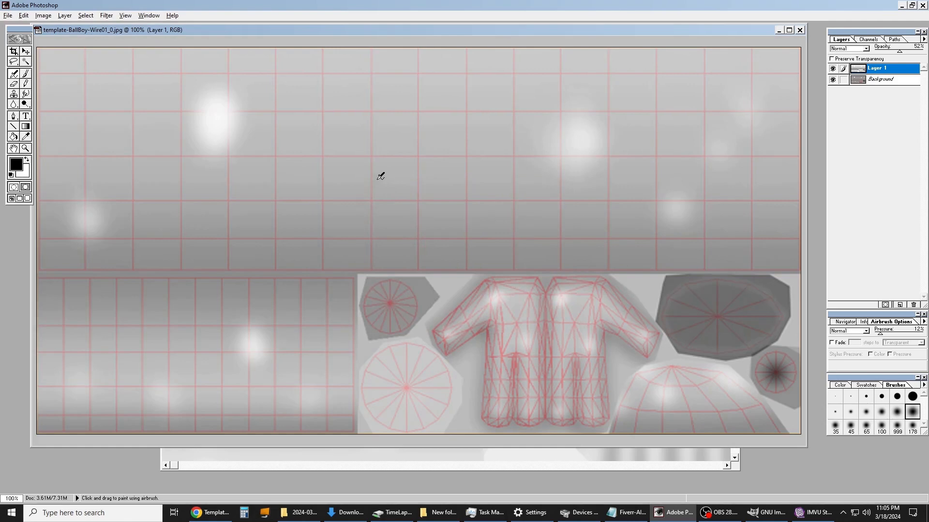
{"action": "mouse_move", "coordinate": [379, 174]}
{"action": "left_mouse_down"}
{"action": "mouse_move", "coordinate": [396, 191]}
{"action": "mouse_move", "coordinate": [435, 192]}
{"action": "mouse_move", "coordinate": [447, 169]}
{"action": "left_mouse_up"}
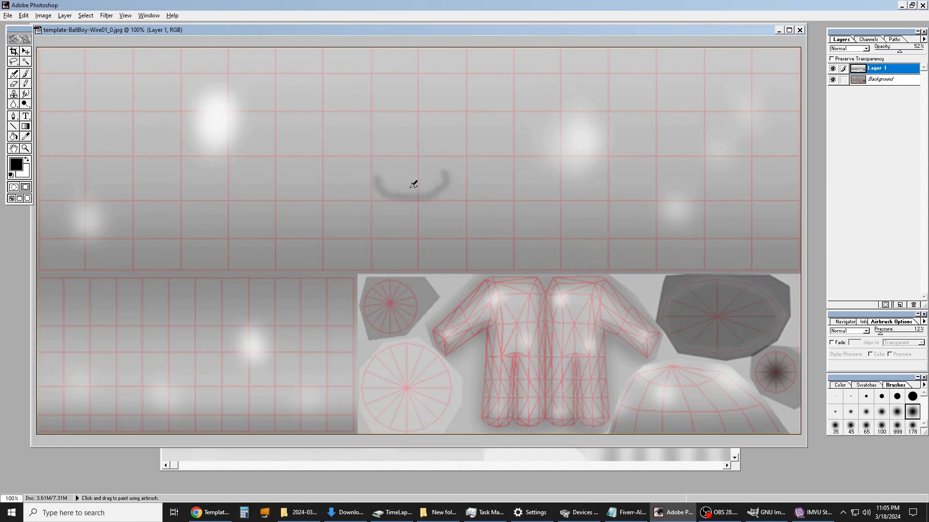
{"action": "mouse_move", "coordinate": [379, 167]}
{"action": "left_mouse_down"}
{"action": "mouse_move", "coordinate": [387, 182]}
{"action": "mouse_move", "coordinate": [425, 187]}
{"action": "mouse_move", "coordinate": [449, 164]}
{"action": "left_mouse_up"}
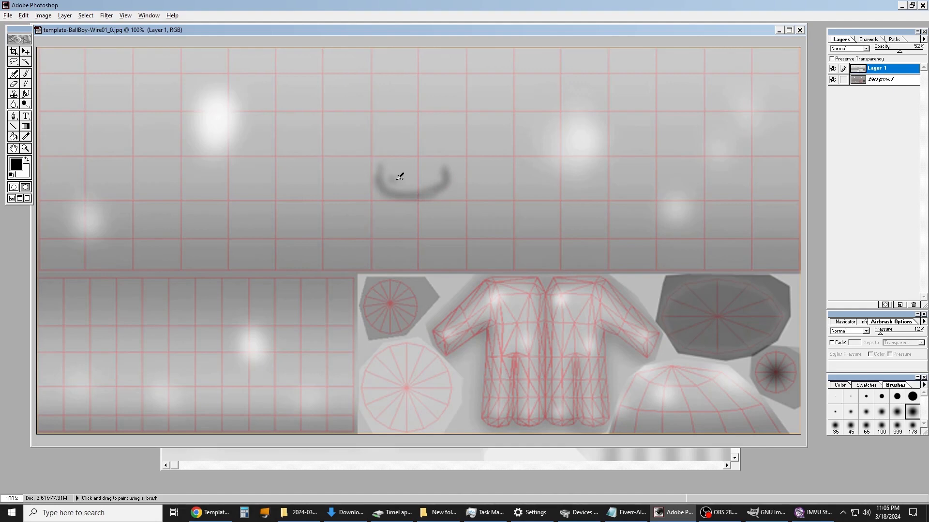
{"action": "mouse_move", "coordinate": [392, 177]}
{"action": "left_mouse_down"}
{"action": "mouse_move", "coordinate": [444, 176]}
{"action": "mouse_move", "coordinate": [393, 182]}
{"action": "mouse_move", "coordinate": [404, 184]}
{"action": "mouse_move", "coordinate": [380, 166]}
{"action": "left_mouse_up"}
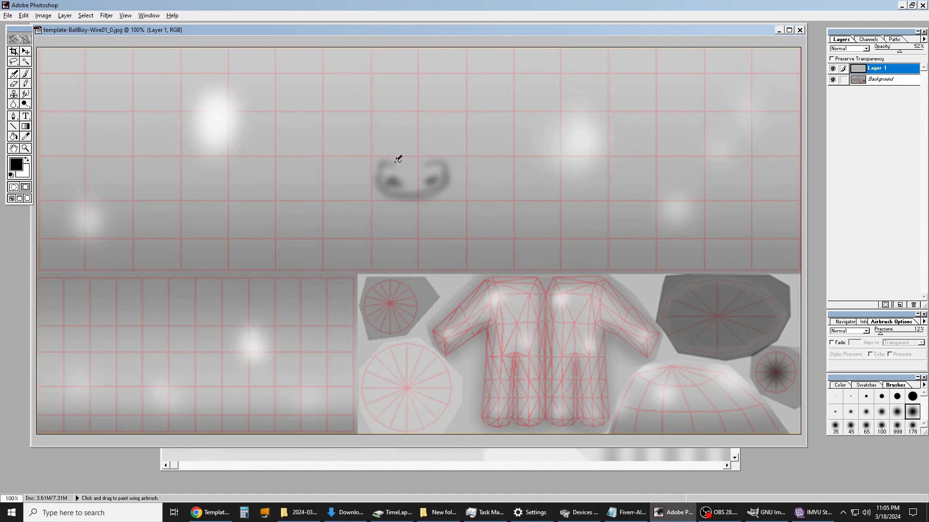
Step: Airbrush the nose bridge, two arched brows with eye dots, and a wide grinning mouth with a teeth line around the nose
{"action": "left_click_drag", "start_coordinate": [405, 131], "coordinate": [421, 180]}
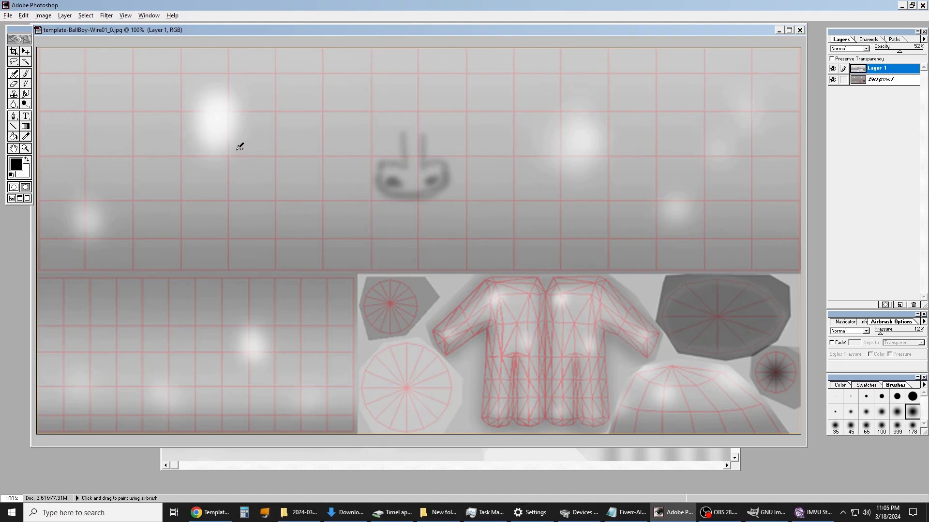
{"action": "mouse_move", "coordinate": [379, 130]}
{"action": "left_mouse_down"}
{"action": "mouse_move", "coordinate": [369, 118]}
{"action": "mouse_move", "coordinate": [342, 128]}
{"action": "left_mouse_up"}
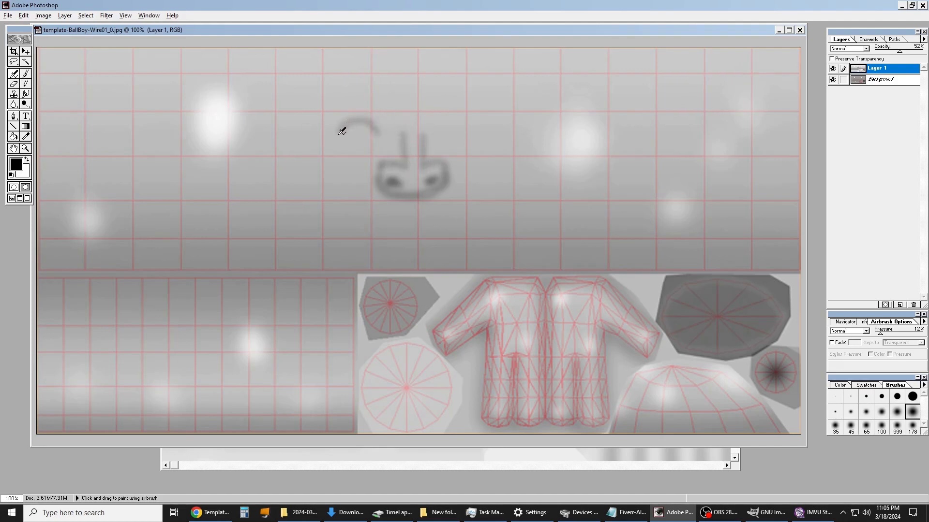
{"action": "mouse_move", "coordinate": [448, 122]}
{"action": "left_mouse_down"}
{"action": "mouse_move", "coordinate": [478, 116]}
{"action": "mouse_move", "coordinate": [488, 129]}
{"action": "mouse_move", "coordinate": [465, 131]}
{"action": "left_mouse_up"}
{"action": "left_click_drag", "start_coordinate": [365, 128], "coordinate": [366, 127]}
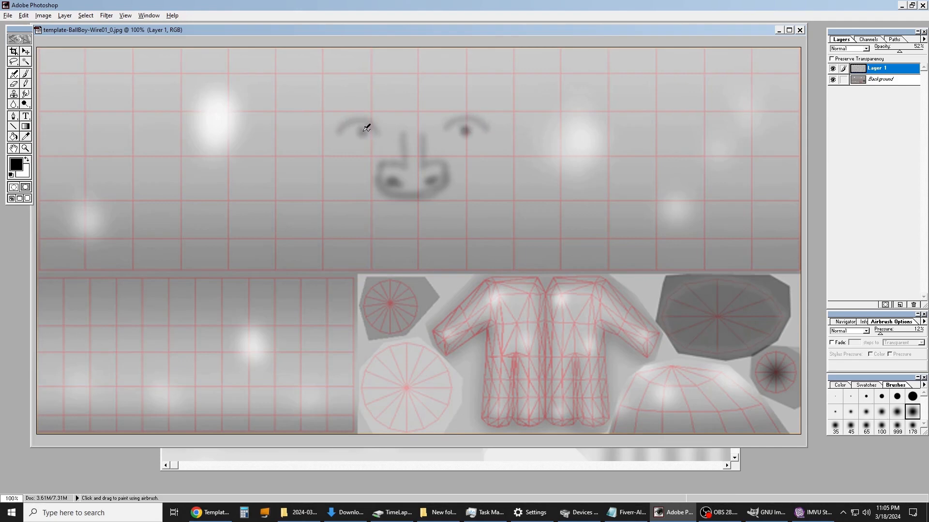
{"action": "mouse_move", "coordinate": [364, 192]}
{"action": "left_mouse_down"}
{"action": "mouse_move", "coordinate": [384, 211]}
{"action": "mouse_move", "coordinate": [452, 210]}
{"action": "mouse_move", "coordinate": [470, 195]}
{"action": "mouse_move", "coordinate": [462, 181]}
{"action": "mouse_move", "coordinate": [378, 238]}
{"action": "mouse_move", "coordinate": [465, 246]}
{"action": "mouse_move", "coordinate": [474, 180]}
{"action": "left_mouse_up"}
{"action": "left_click_drag", "start_coordinate": [373, 226], "coordinate": [479, 226]}
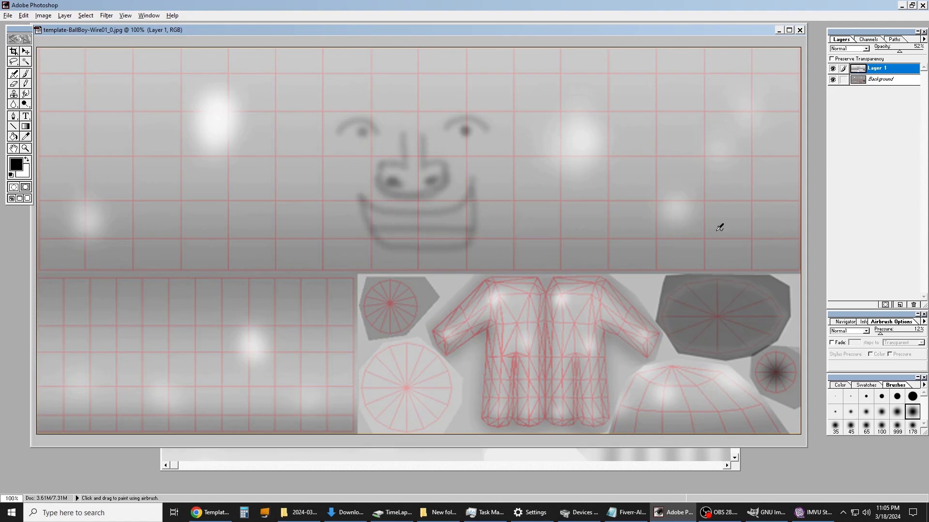
Step: Restore the painted layer to 100% opacity and save a flattened JPEG copy as BallBoy-NewFace.jpg in New folder (2) at maximum quality
{"action": "left_click_drag", "start_coordinate": [905, 55], "coordinate": [923, 52]}
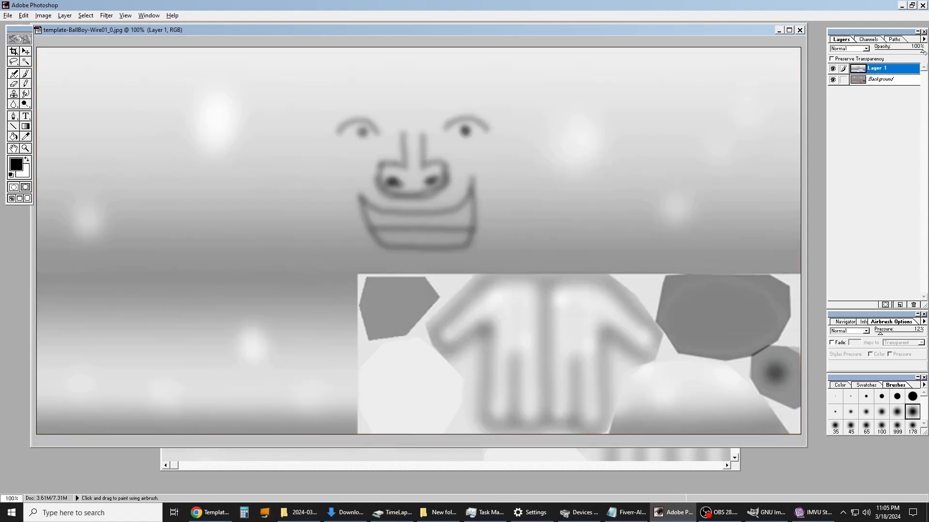
{"action": "left_click", "coordinate": [8, 16]}
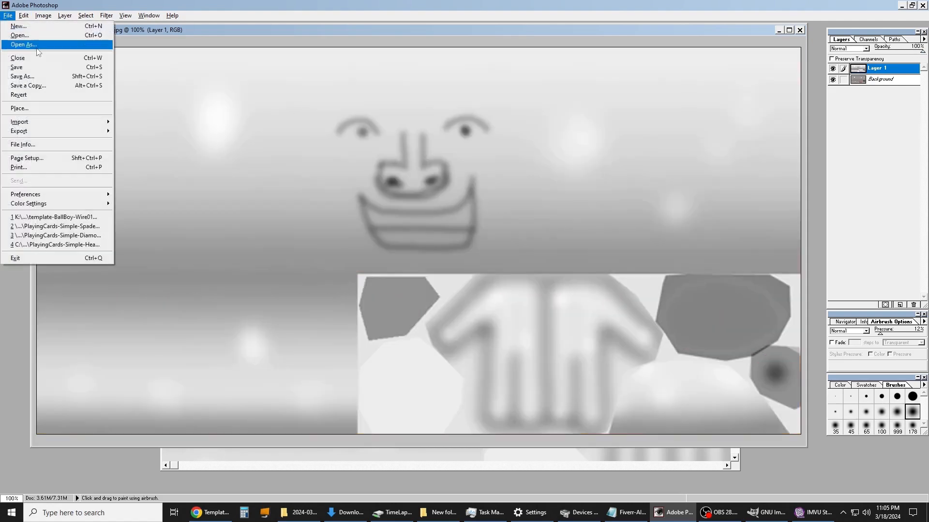
{"action": "left_click", "coordinate": [49, 86]}
{"action": "left_click_drag", "start_coordinate": [135, 29], "coordinate": [329, 57]}
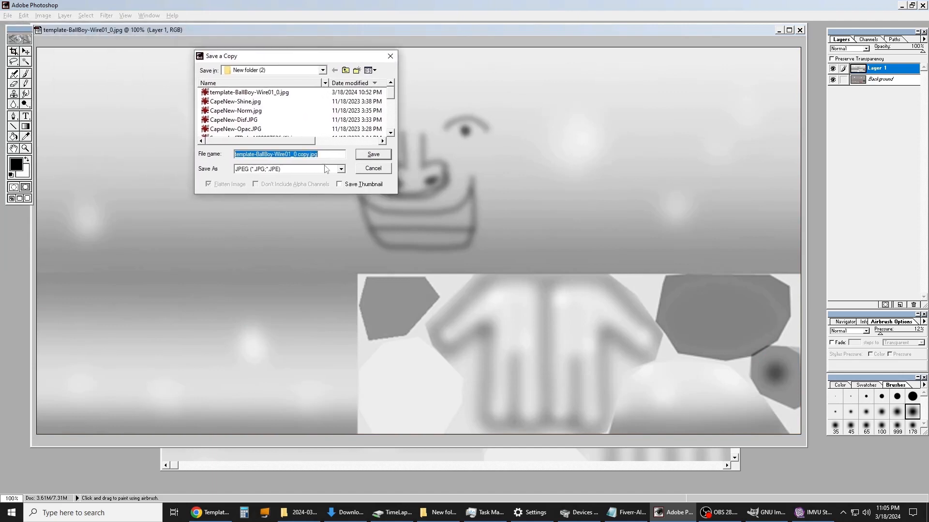
{"action": "left_click", "coordinate": [308, 154]}
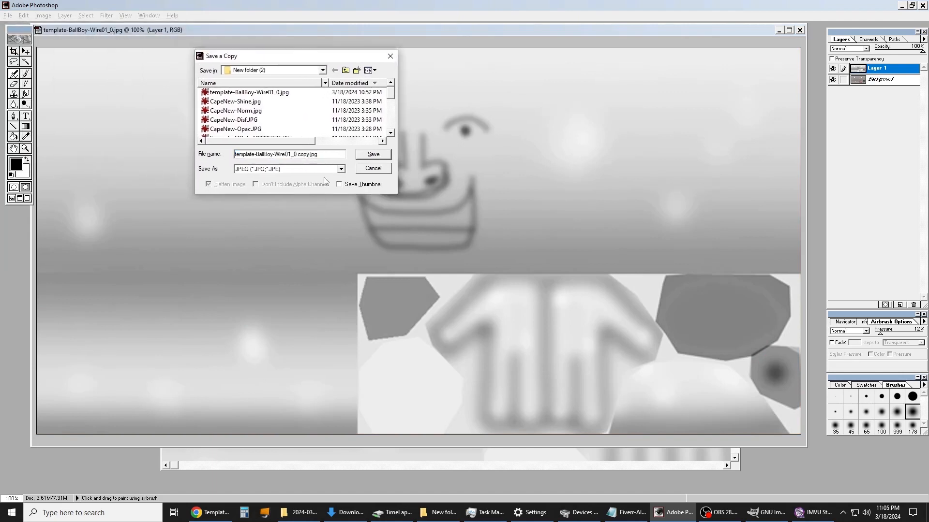
{"action": "key", "text": "shift+Home"}
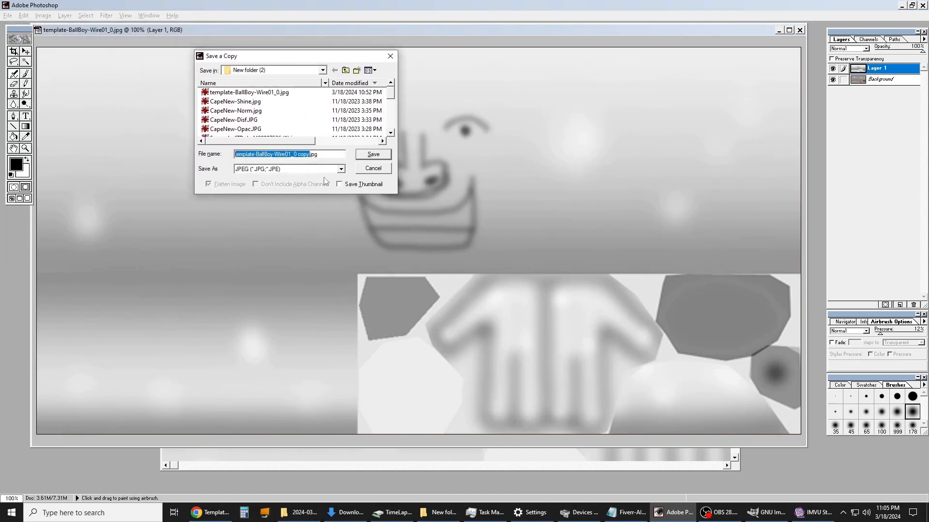
{"action": "type", "text": "Ball"}
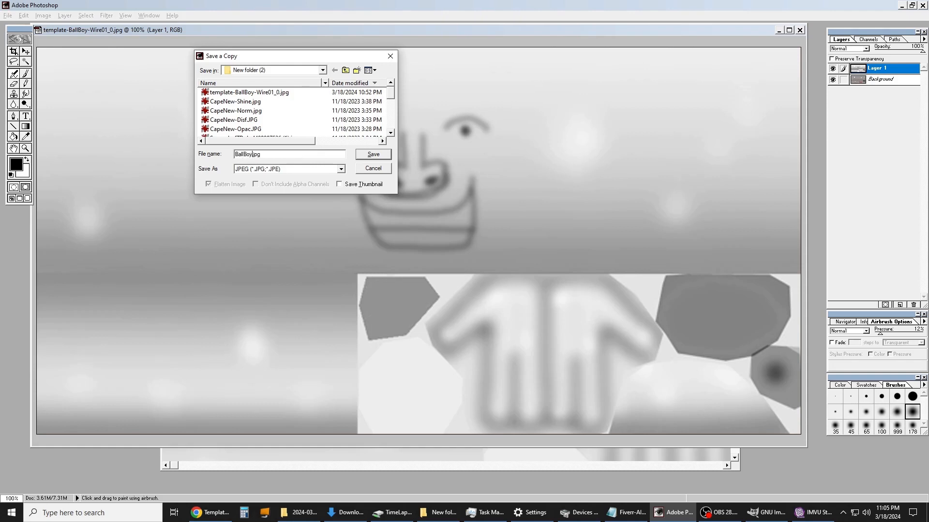
{"action": "type", "text": "Boy-NewFace"}
{"action": "left_click", "coordinate": [380, 155]}
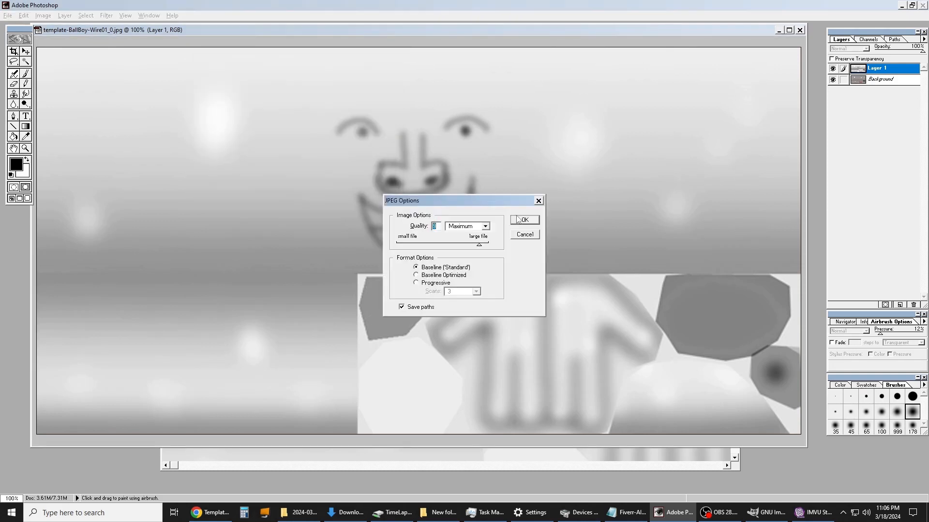
{"action": "left_click", "coordinate": [524, 220]}
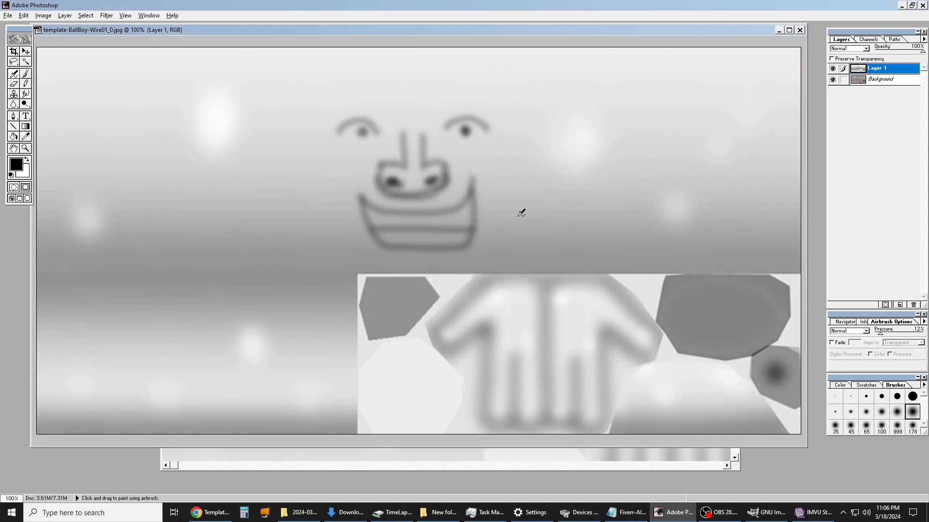
Step: Switch to IMVU Studio, import BallBoy-NewFace.jpg from New folder (2) as the BallBoy01 material's diffuse texture, and update the preview
{"action": "left_click", "coordinate": [813, 513]}
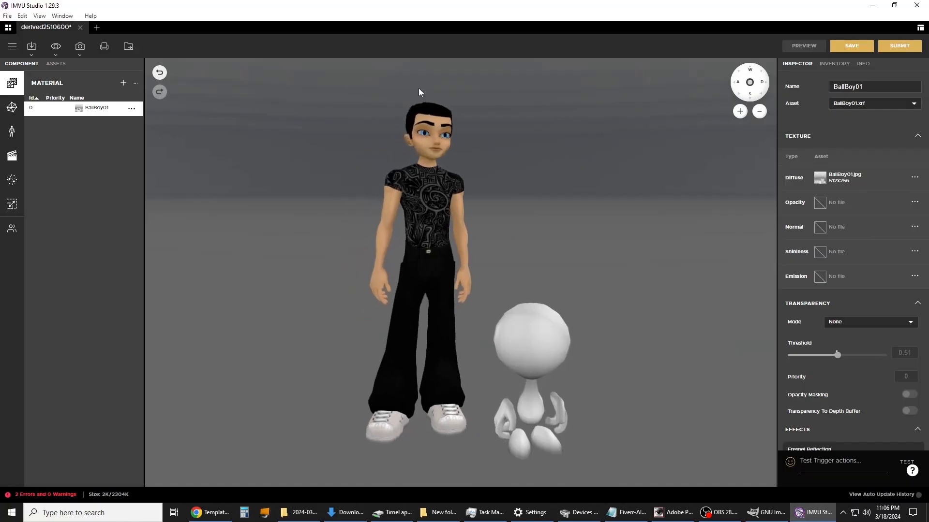
{"action": "left_click", "coordinate": [818, 179]}
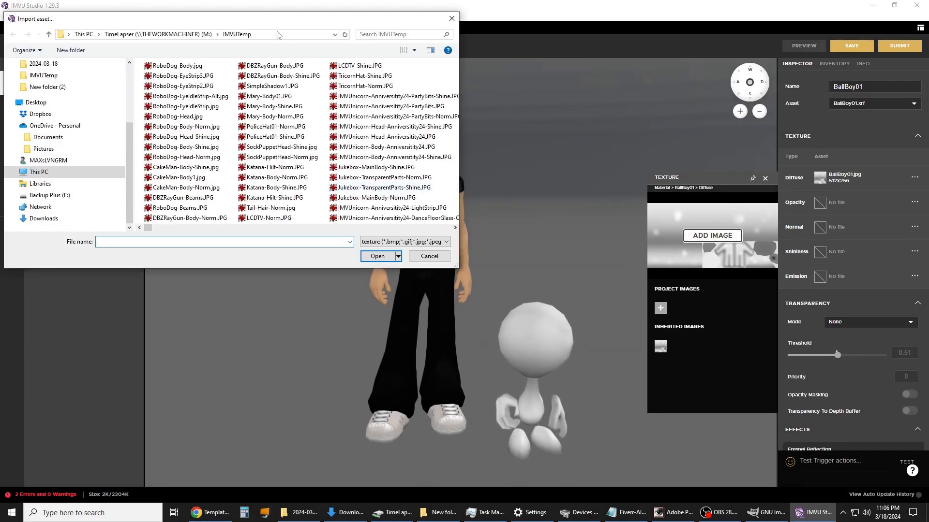
{"action": "left_click_drag", "start_coordinate": [278, 21], "coordinate": [421, 66]}
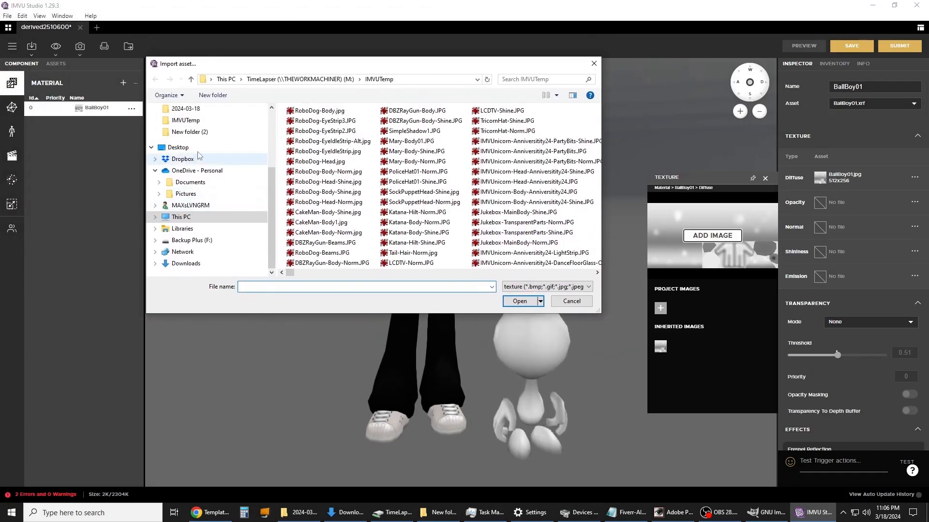
{"action": "left_click", "coordinate": [193, 132]}
{"action": "double_click", "coordinate": [322, 124]}
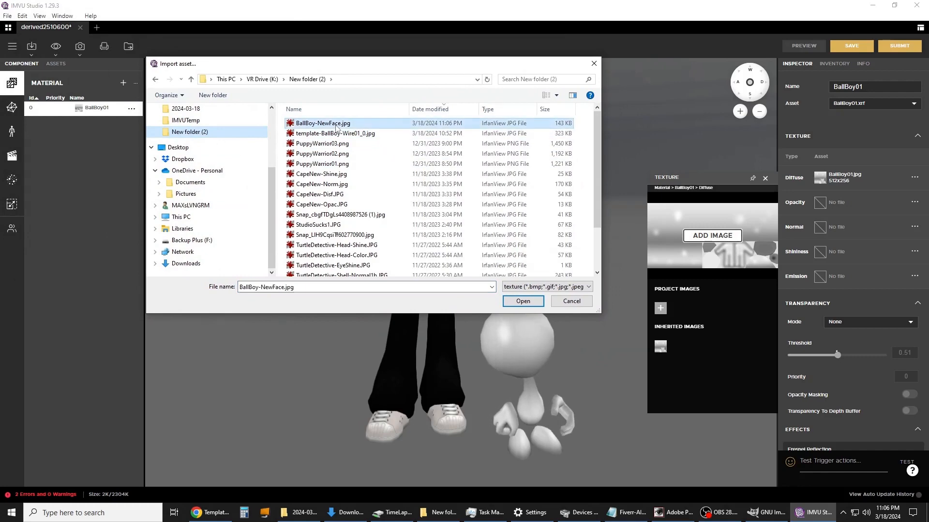
{"action": "left_click", "coordinate": [803, 47]}
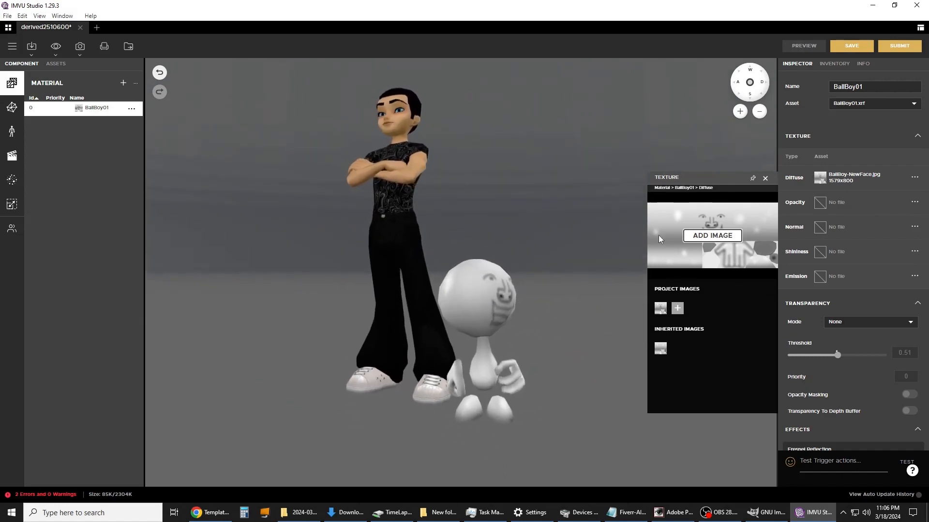
Step: Check the painted face against the wireframe in Photoshop at 25% layer opacity, and examine the back of BallBoy's head in IMVU Studio
{"action": "left_click", "coordinate": [677, 517]}
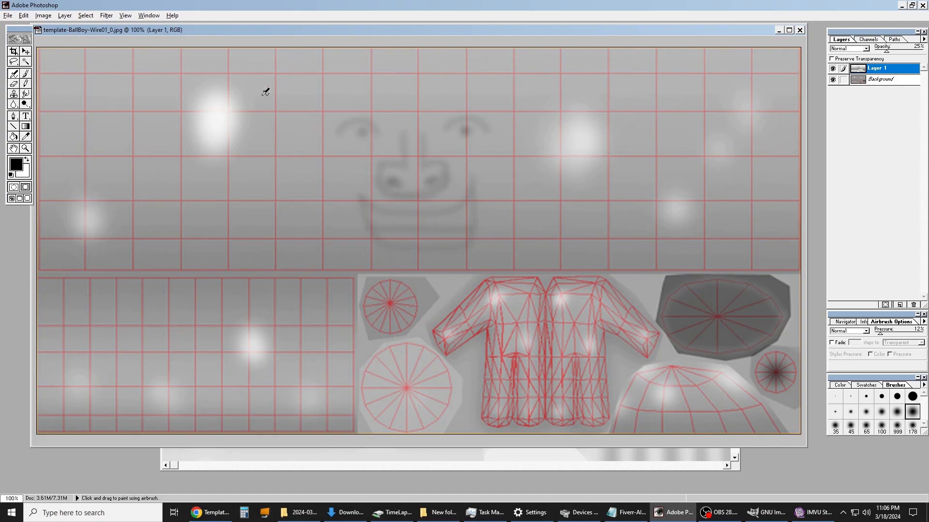
{"action": "left_click", "coordinate": [813, 513]}
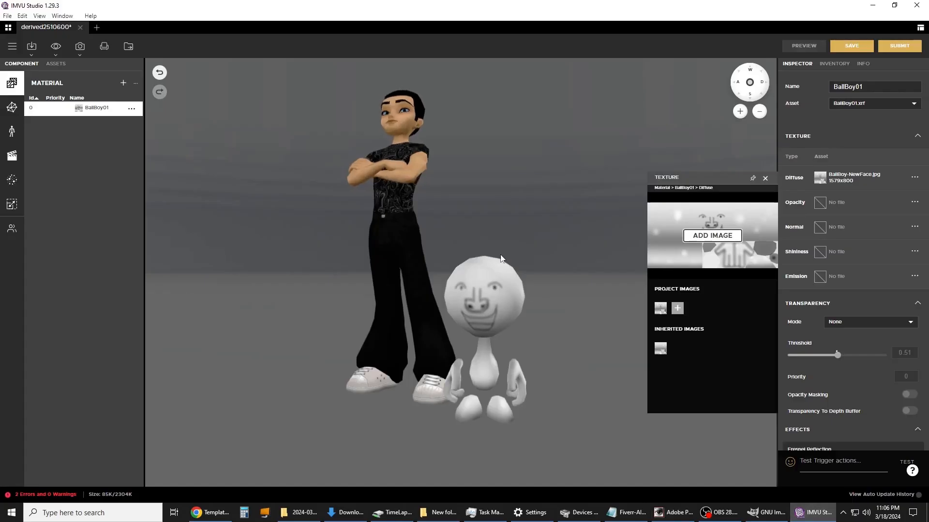
{"action": "left_click_drag", "start_coordinate": [502, 259], "coordinate": [431, 252]}
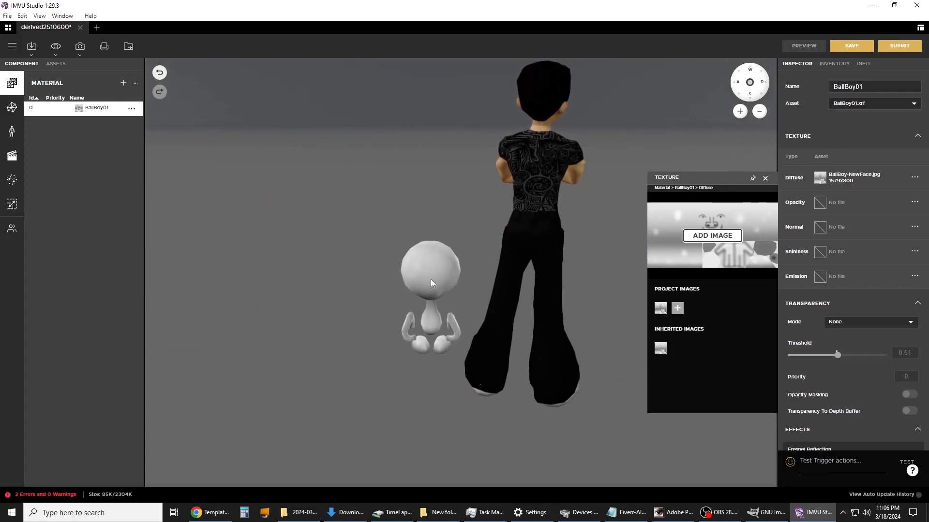
{"action": "scroll", "coordinate": [431, 280], "scroll_direction": "up", "scroll_amount": 2}
{"action": "scroll", "coordinate": [431, 280], "scroll_direction": "up", "scroll_amount": 5}
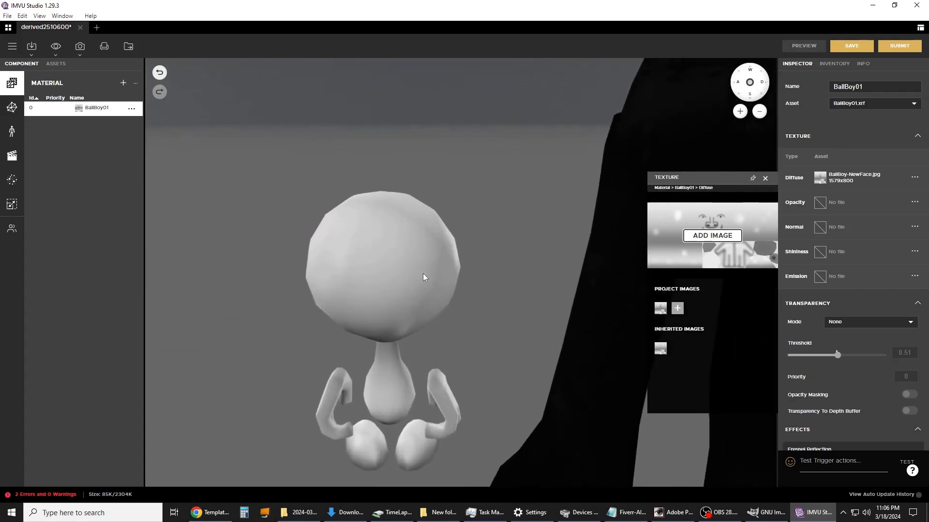
{"action": "left_click_drag", "start_coordinate": [423, 274], "coordinate": [309, 275]}
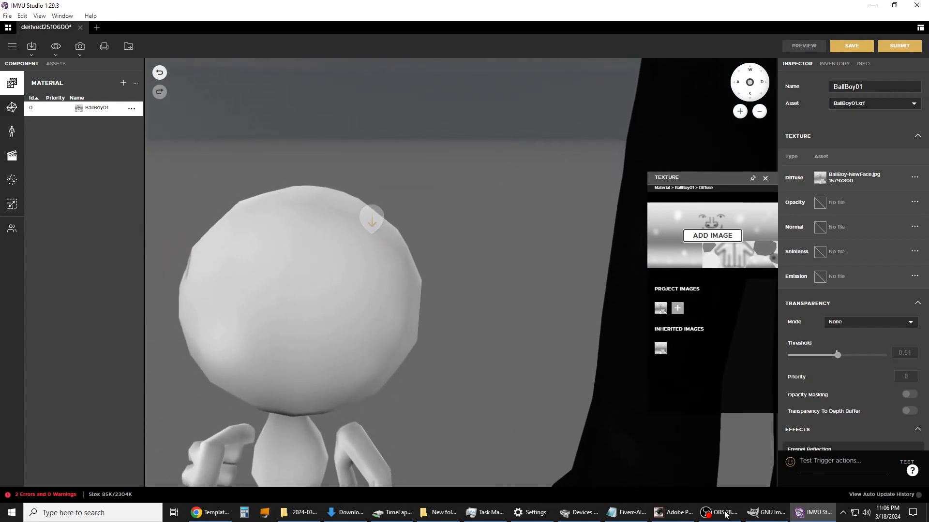
Step: Switch to Photoshop, restore Layer 1 to 100% opacity, and inspect the texture's side edges up close
{"action": "left_click", "coordinate": [670, 513]}
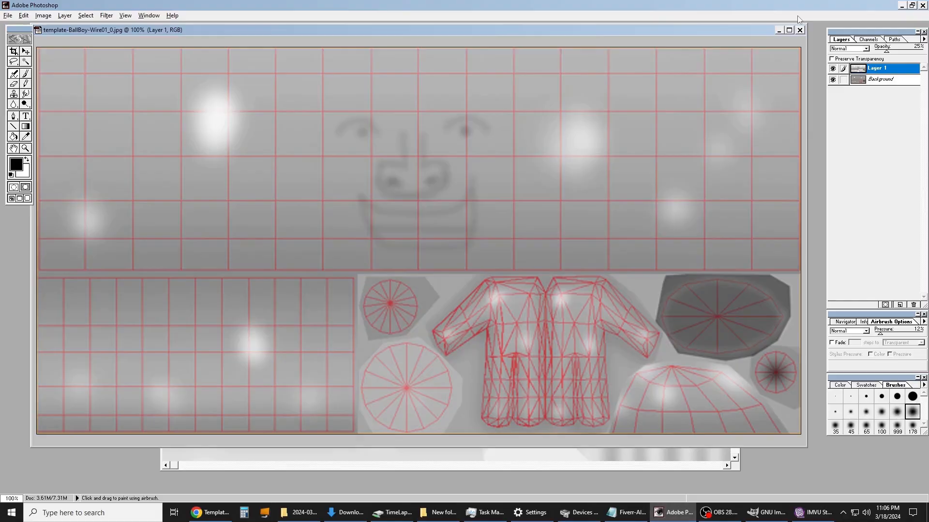
{"action": "left_click", "coordinate": [923, 52]}
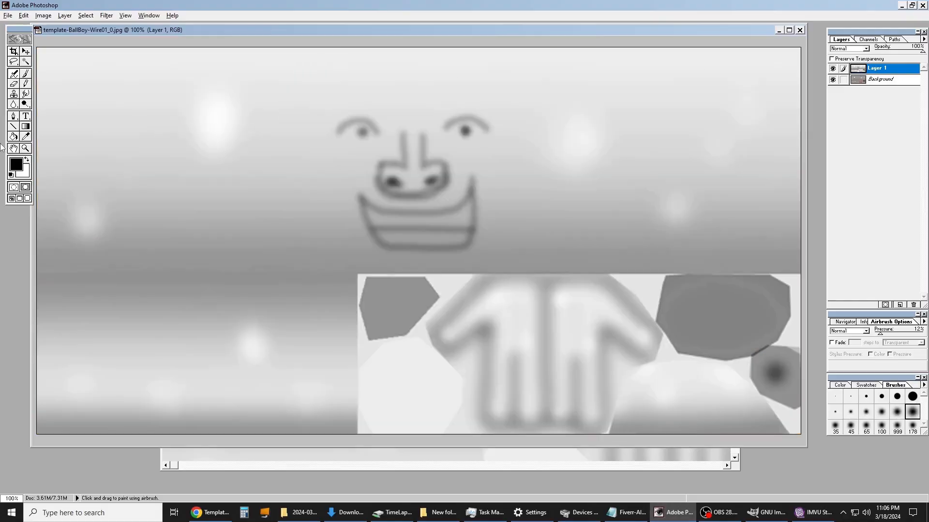
{"action": "left_click", "coordinate": [26, 148]}
{"action": "left_click_drag", "start_coordinate": [49, 143], "coordinate": [39, 157]}
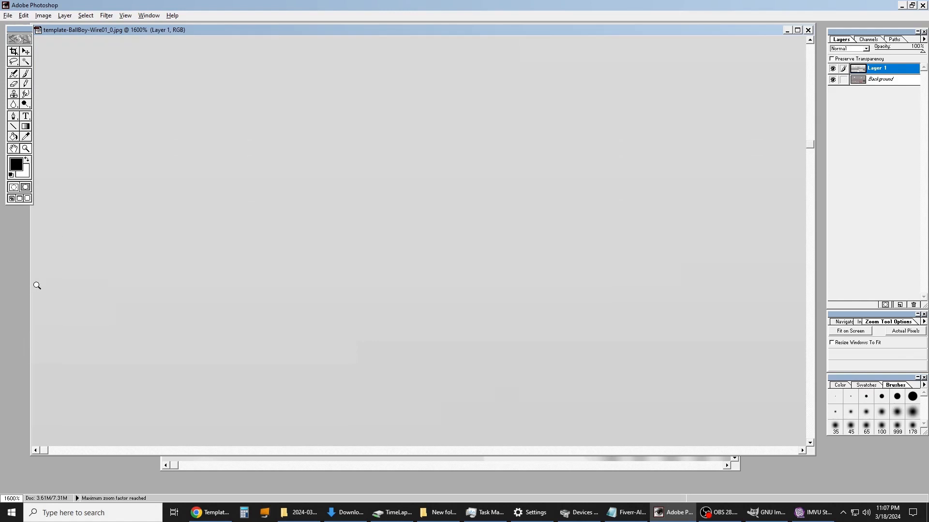
{"action": "right_click", "coordinate": [464, 219]}
{"action": "left_click", "coordinate": [489, 223]}
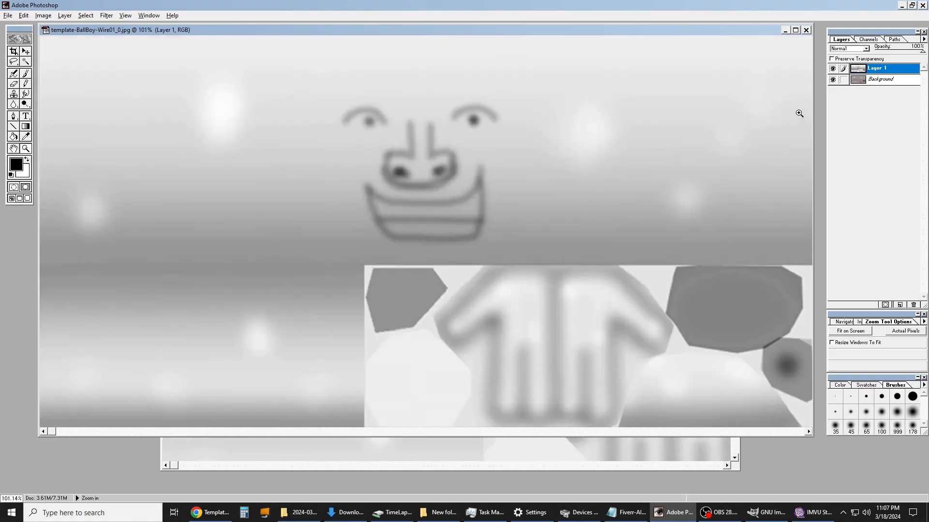
{"action": "left_click_drag", "start_coordinate": [800, 113], "coordinate": [835, 148]}
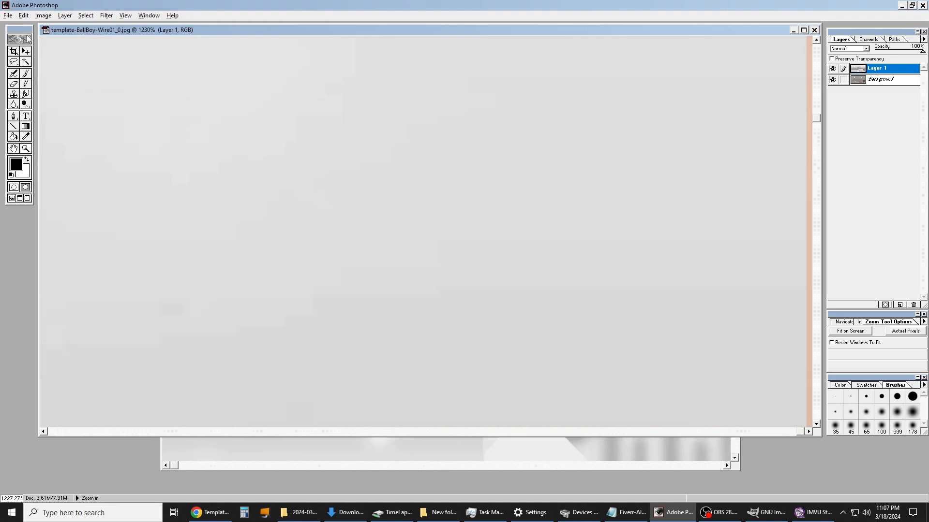
Step: Add a new layer named Layer 2 in Normal mode at 100% opacity and place it beneath Layer 1
{"action": "left_click", "coordinate": [65, 15]}
{"action": "mouse_move", "coordinate": [72, 25]}
{"action": "left_click", "coordinate": [169, 25]}
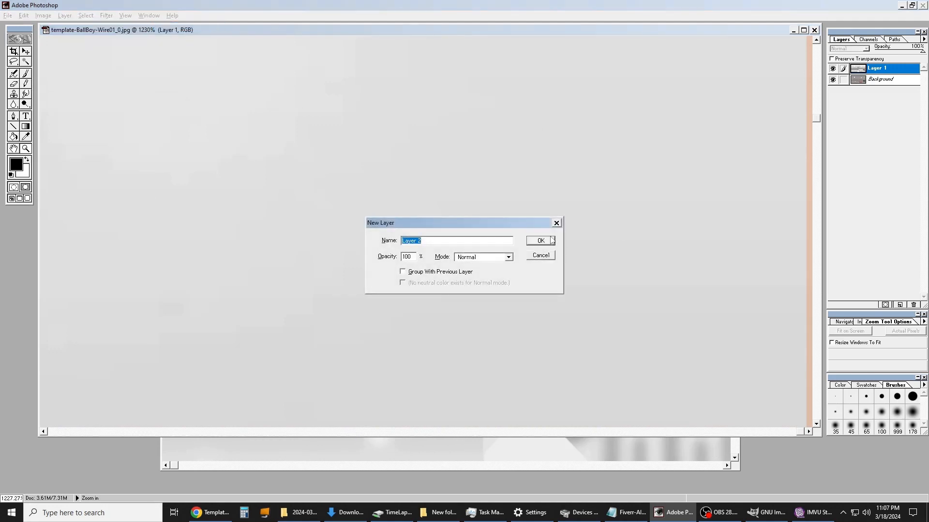
{"action": "left_click", "coordinate": [539, 241]}
{"action": "left_click_drag", "start_coordinate": [889, 69], "coordinate": [883, 84]}
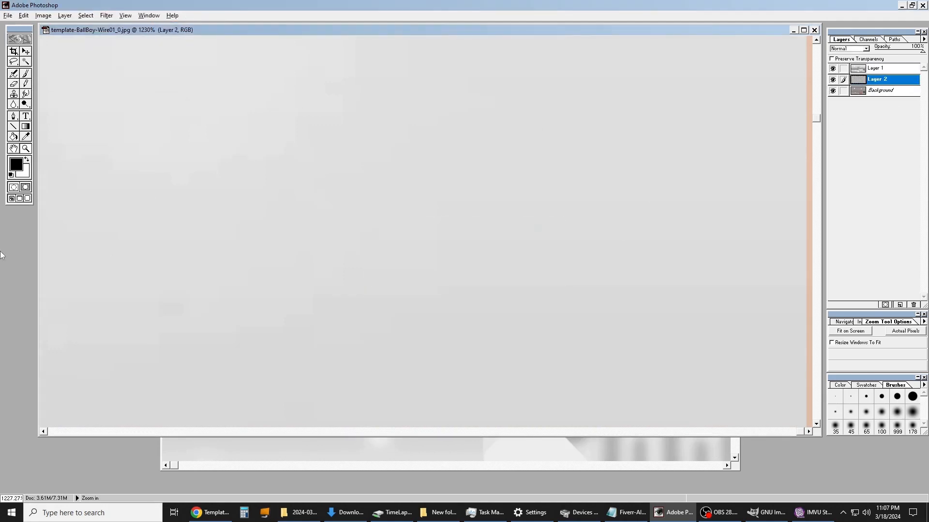
Step: Fill Layer 2 with a light grey sampled from the painted texture, replacing a darker sampled grey fill
{"action": "left_click", "coordinate": [15, 170]}
{"action": "left_click", "coordinate": [317, 247]}
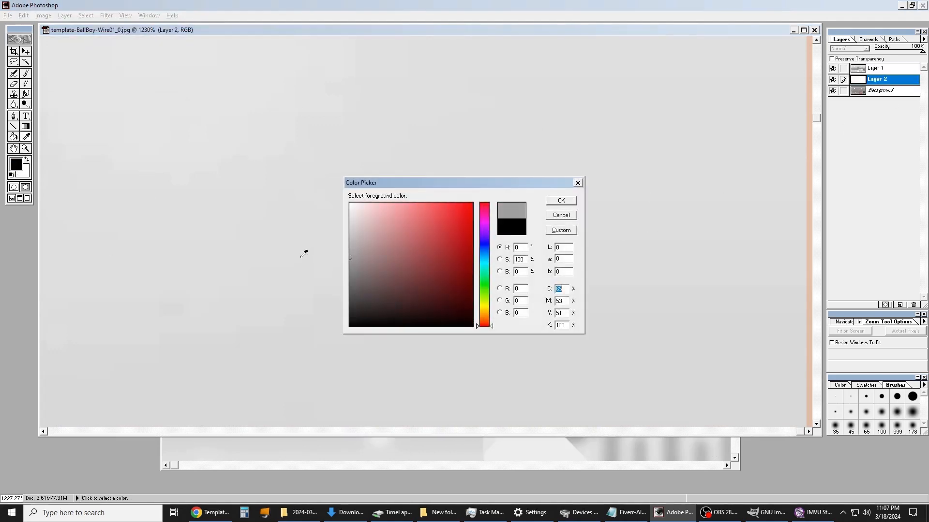
{"action": "left_click", "coordinate": [565, 204]}
{"action": "left_click", "coordinate": [13, 137]}
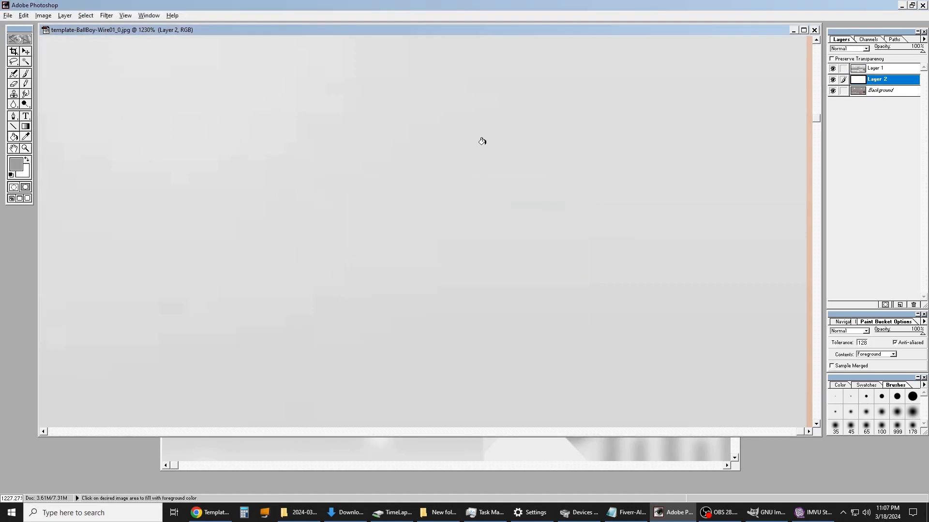
{"action": "left_click", "coordinate": [584, 109]}
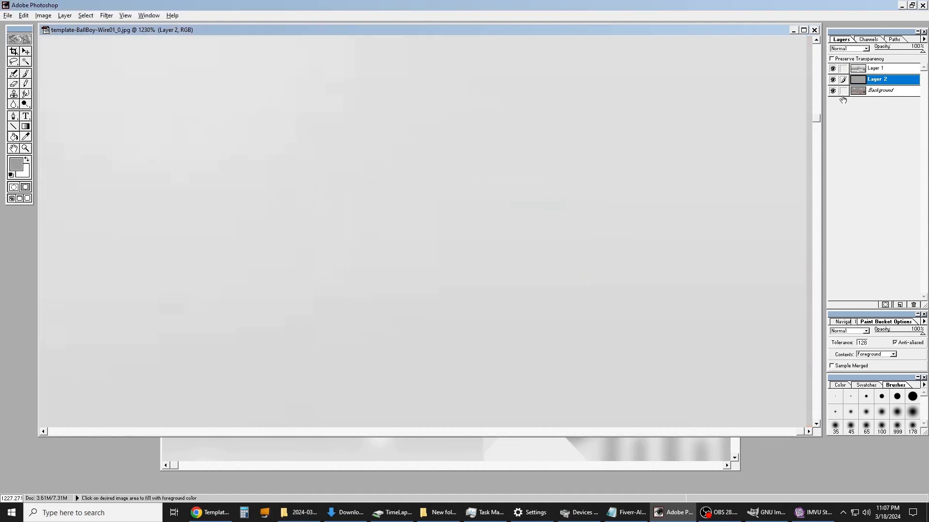
{"action": "left_click", "coordinate": [302, 114], "text": "alt"}
{"action": "left_click", "coordinate": [759, 113]}
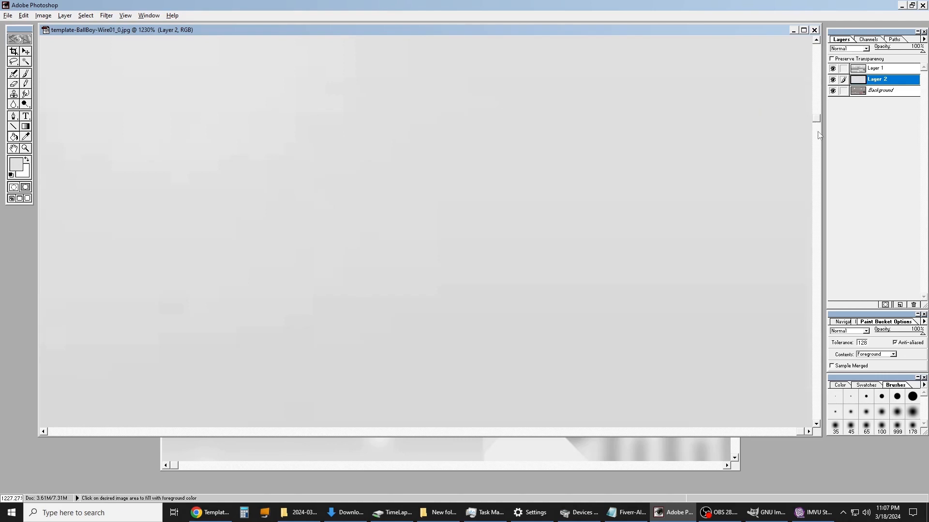
Step: Marquee-select the whole head strip, from its lower edge beside the image's right border up to the upper-left corner
{"action": "left_click_drag", "start_coordinate": [818, 119], "coordinate": [826, 261]}
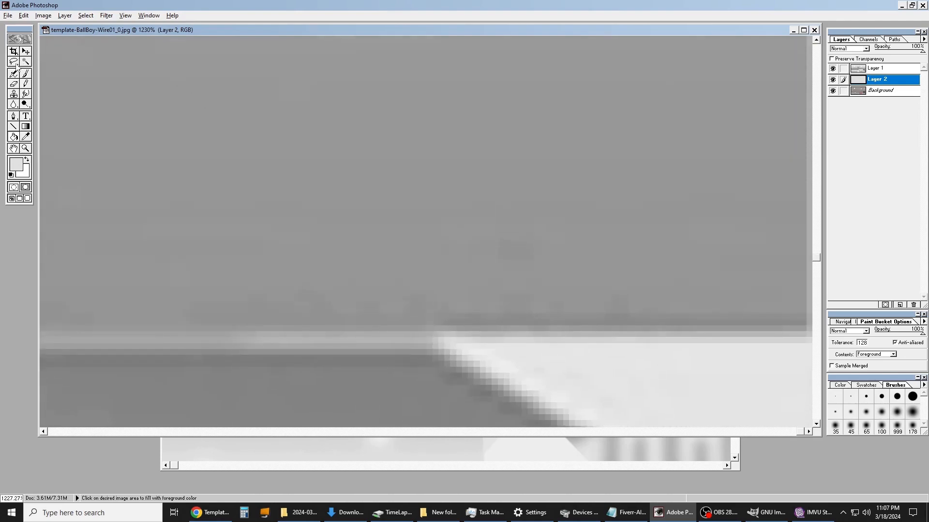
{"action": "left_click_drag", "start_coordinate": [14, 53], "coordinate": [23, 56]}
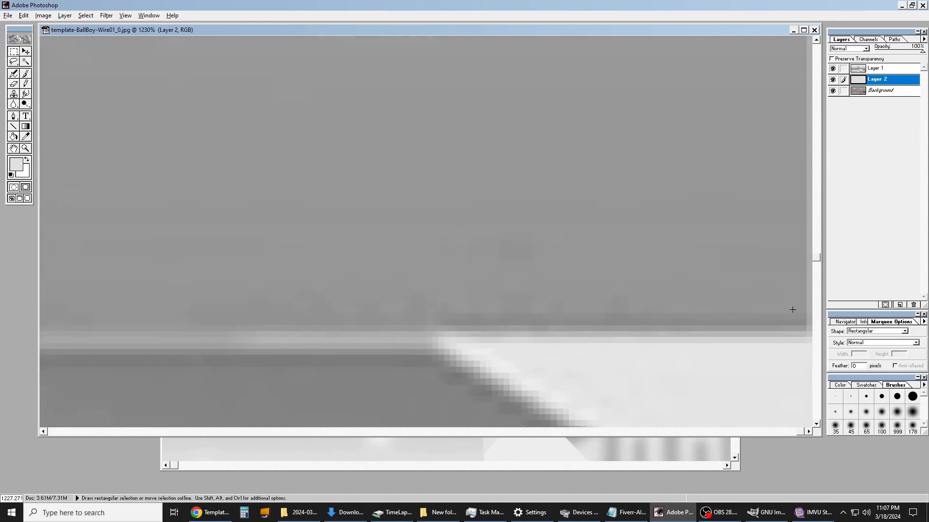
{"action": "left_click_drag", "start_coordinate": [800, 321], "coordinate": [789, 302]}
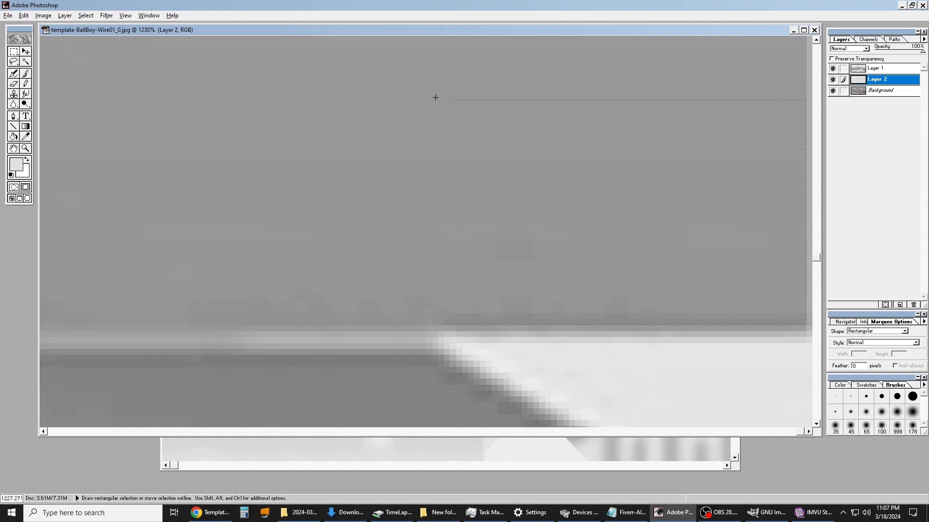
{"action": "left_click_drag", "start_coordinate": [436, 97], "coordinate": [370, 29]}
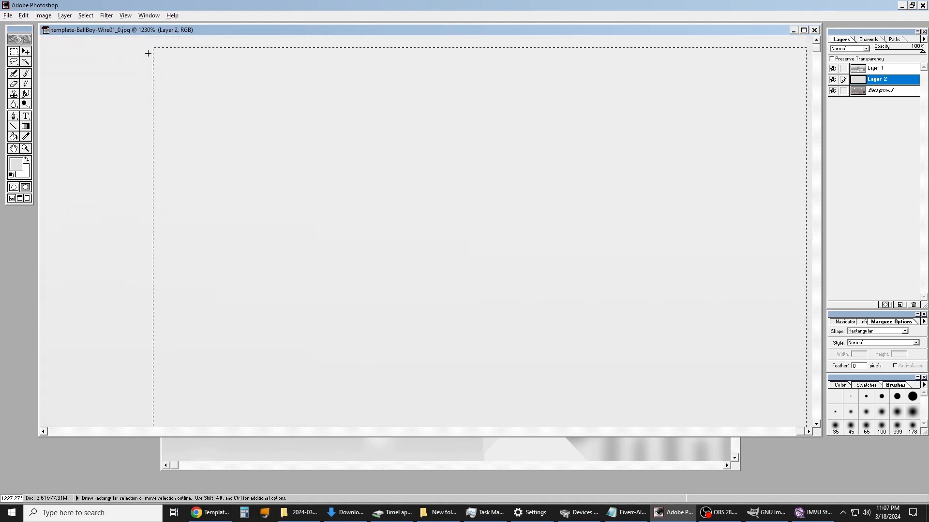
{"action": "left_click_drag", "start_coordinate": [148, 53], "coordinate": [39, 35]}
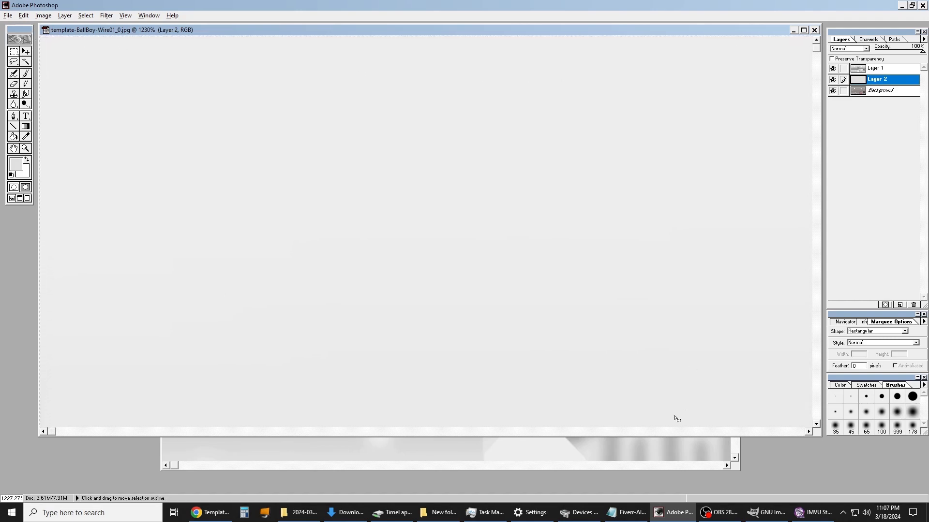
{"action": "left_click_drag", "start_coordinate": [50, 432], "coordinate": [807, 424]}
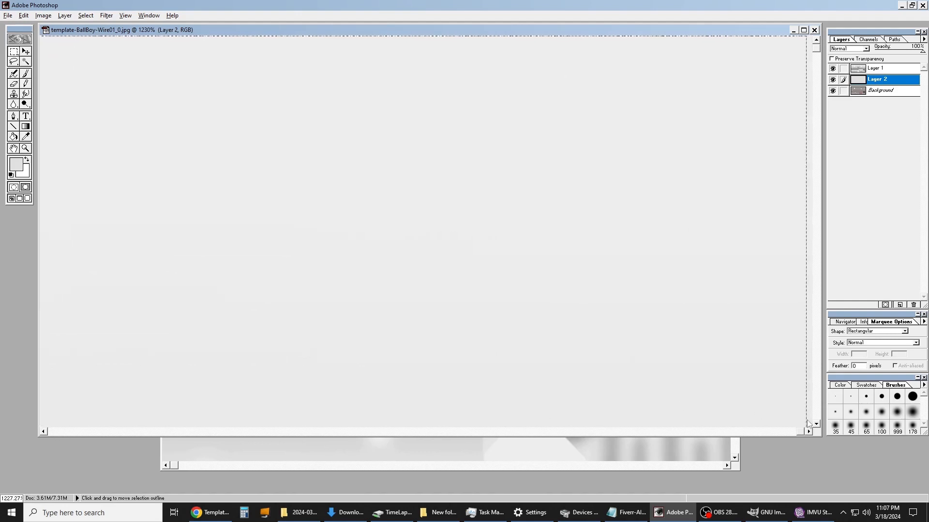
Step: Scale the selected head strip on Layer 1 outward past the image's right border, and hide Layer 2
{"action": "left_click", "coordinate": [64, 16]}
{"action": "mouse_move", "coordinate": [116, 136]}
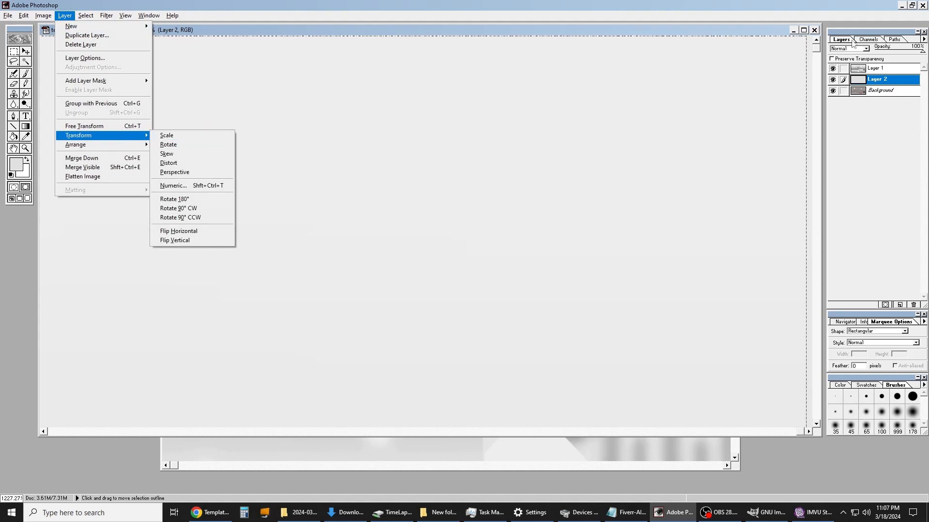
{"action": "left_click", "coordinate": [891, 69]}
{"action": "left_click", "coordinate": [65, 15]}
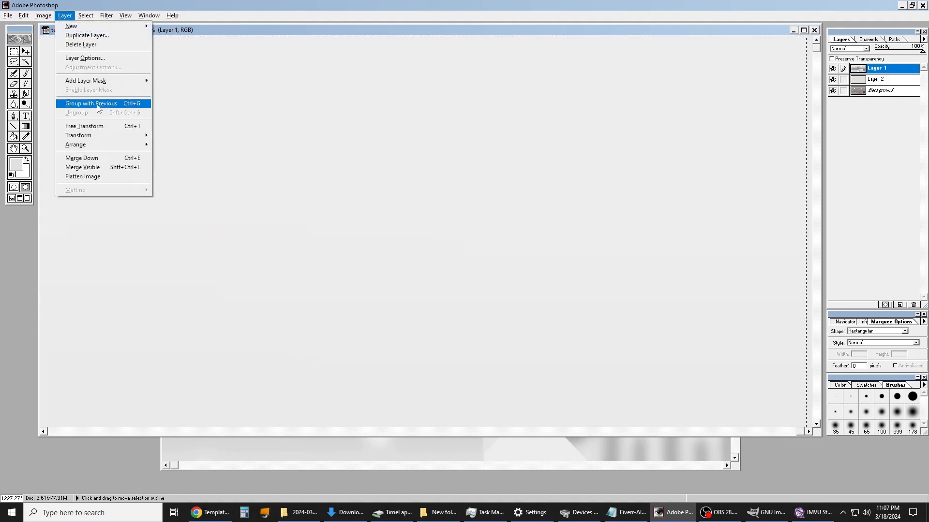
{"action": "mouse_move", "coordinate": [97, 134]}
{"action": "left_click", "coordinate": [184, 136]}
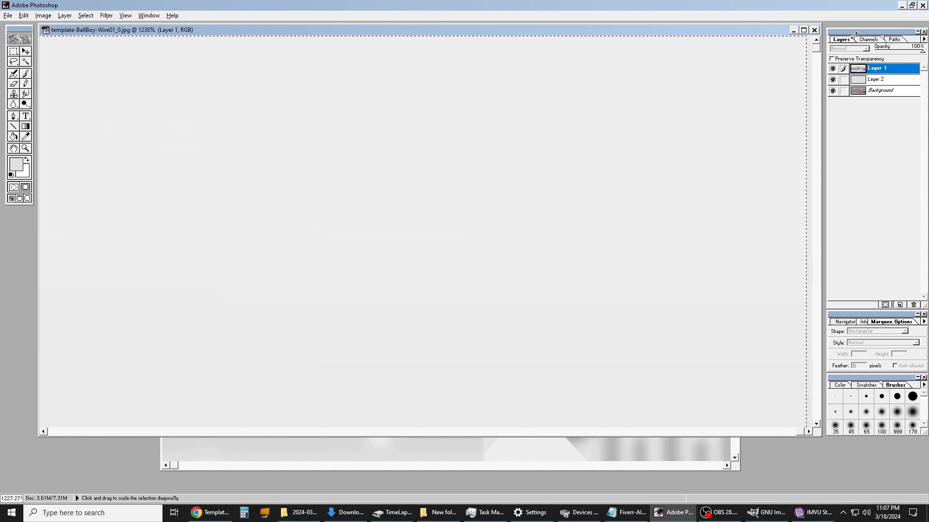
{"action": "left_click_drag", "start_coordinate": [806, 36], "coordinate": [856, 40]}
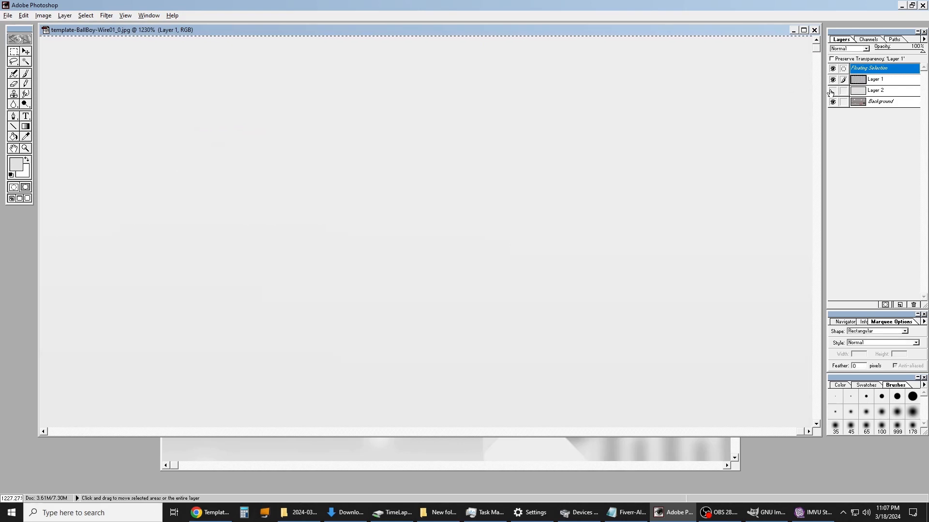
{"action": "left_click_drag", "start_coordinate": [817, 48], "coordinate": [823, 27]}
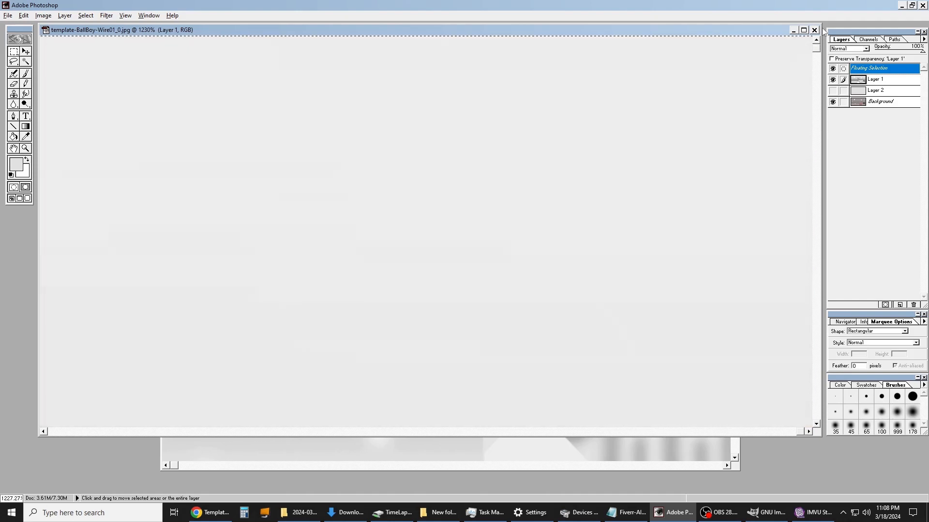
{"action": "left_click", "coordinate": [56, 433]}
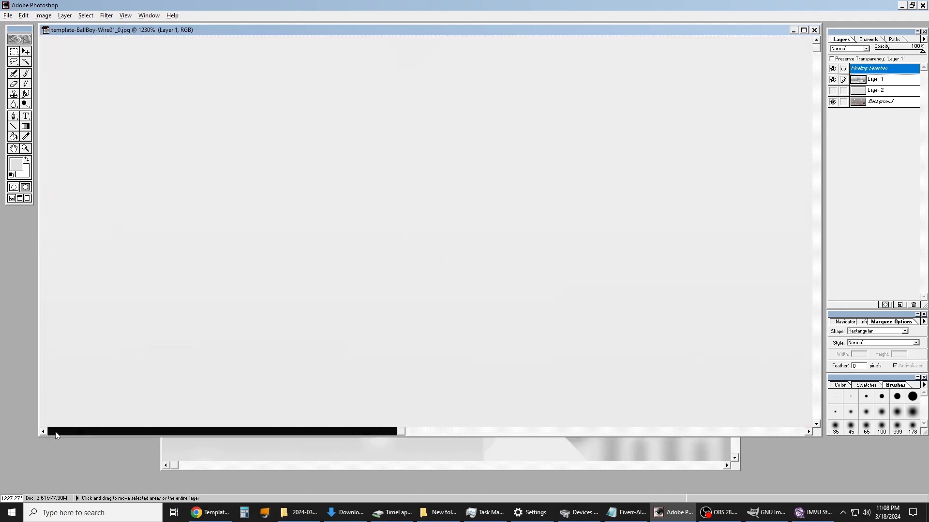
Step: Save a JPEG copy over BallBoy-NewFace.jpg in New folder (2) at maximum quality
{"action": "left_click", "coordinate": [8, 15]}
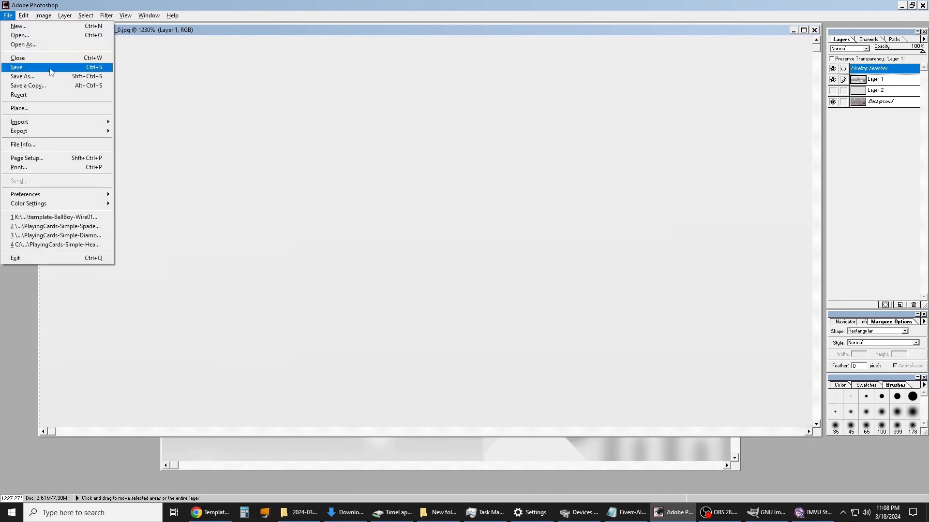
{"action": "left_click", "coordinate": [50, 86]}
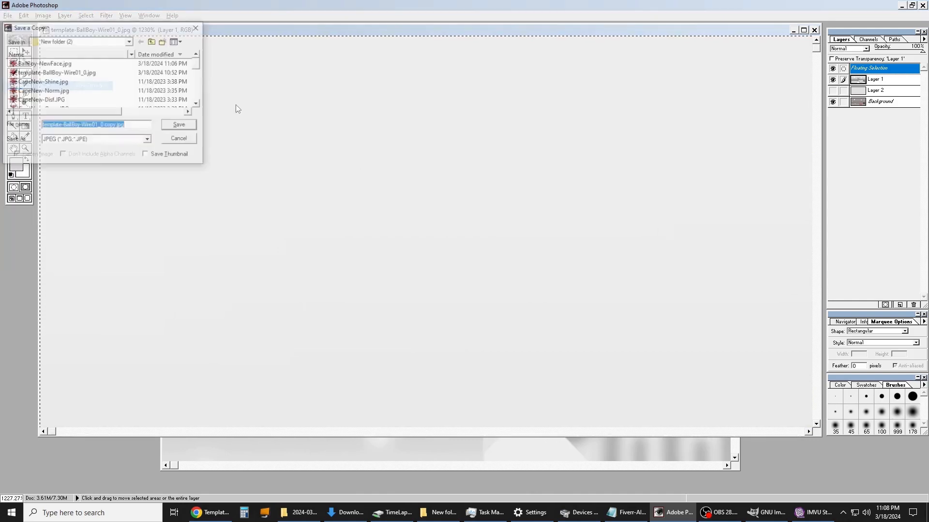
{"action": "double_click", "coordinate": [63, 66]}
{"action": "left_click", "coordinate": [466, 286]}
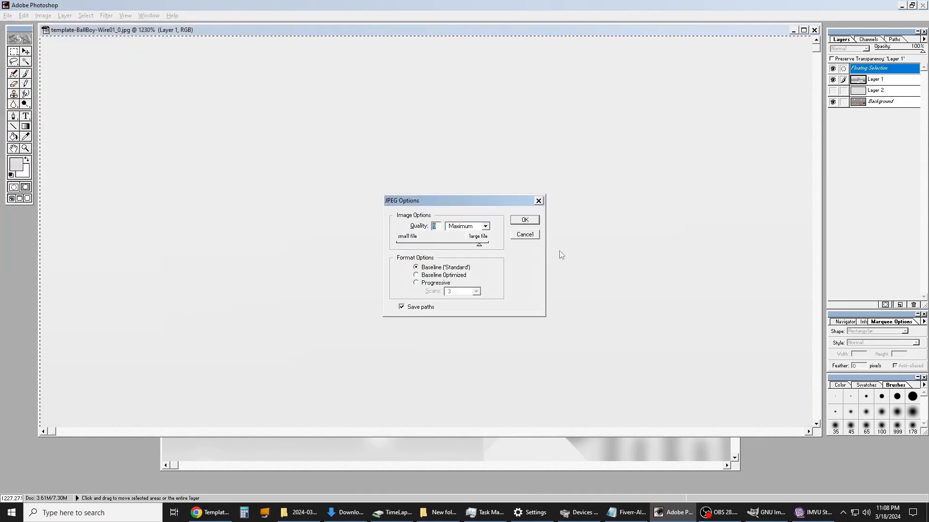
{"action": "left_click", "coordinate": [525, 220]}
Step: Switch to IMVU Studio, re-import BallBoy-NewFace.jpg as the diffuse texture replacing the existing project file, and check BallBoy's face
{"action": "left_click", "coordinate": [814, 512]}
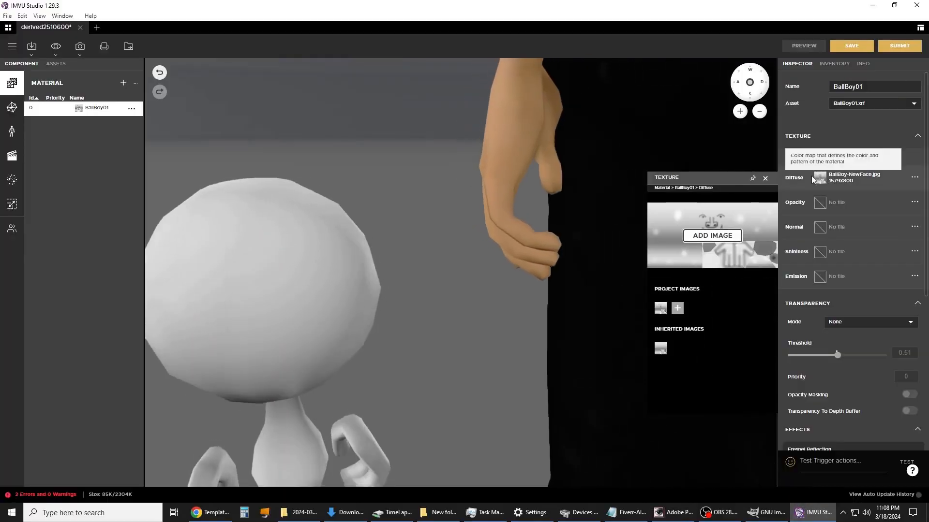
{"action": "left_click", "coordinate": [719, 236]}
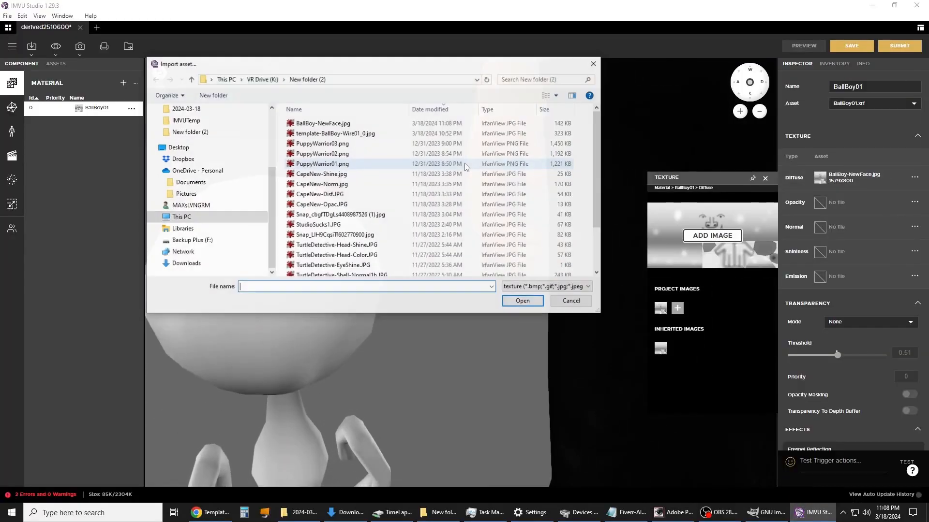
{"action": "double_click", "coordinate": [338, 124]}
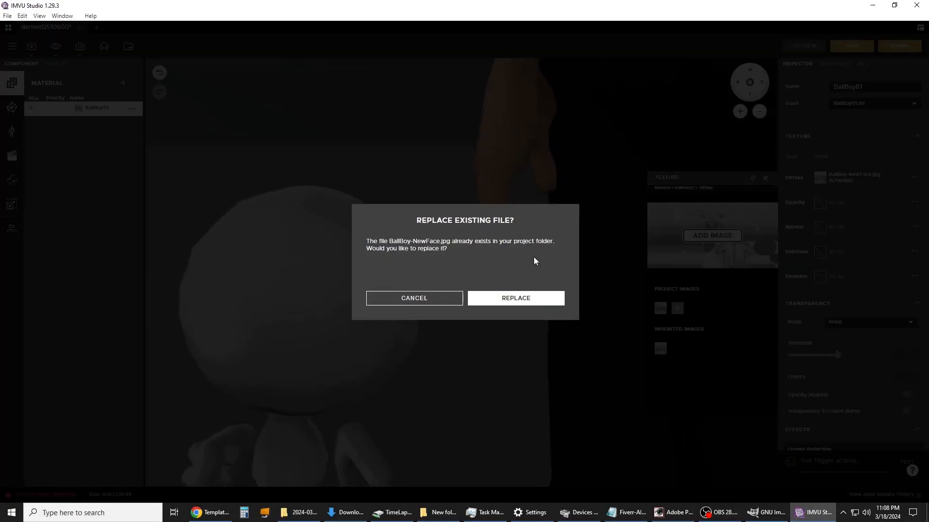
{"action": "left_click", "coordinate": [520, 298]}
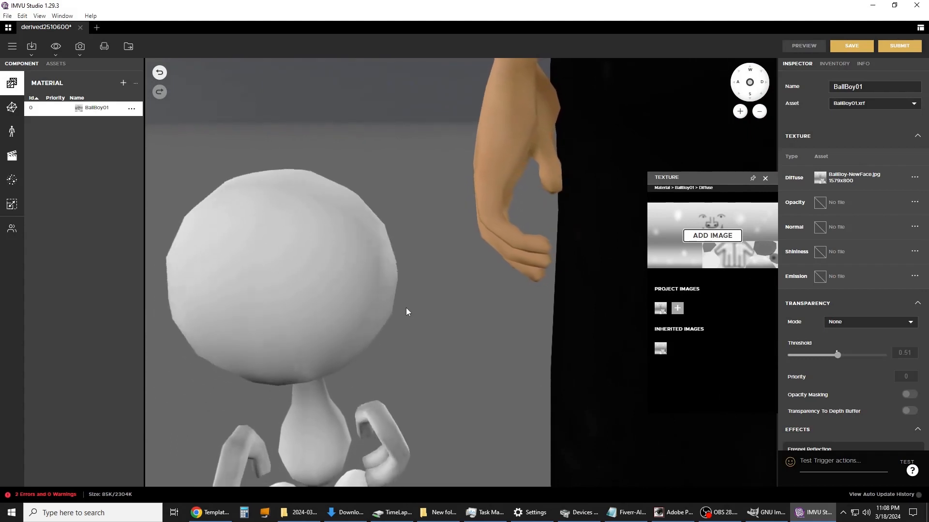
{"action": "left_click_drag", "start_coordinate": [405, 307], "coordinate": [471, 309]}
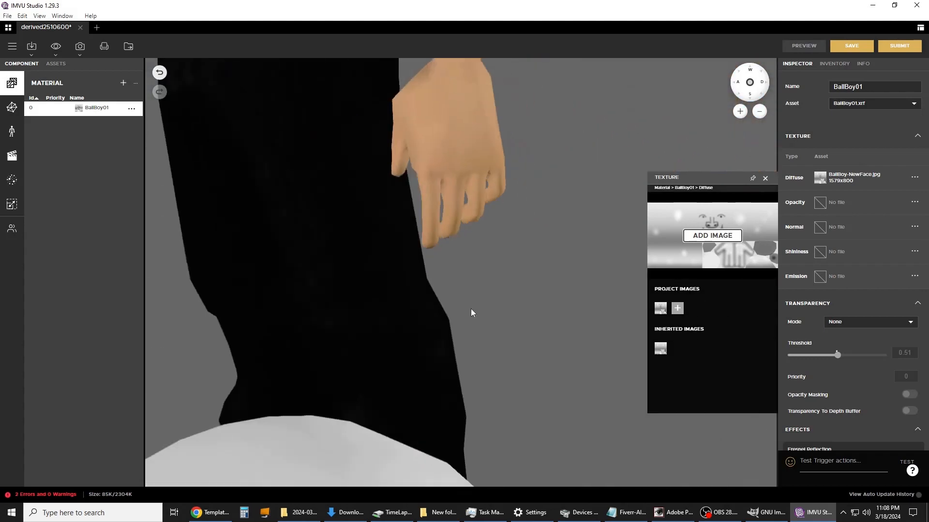
{"action": "scroll", "coordinate": [486, 308], "scroll_direction": "down", "scroll_amount": 10}
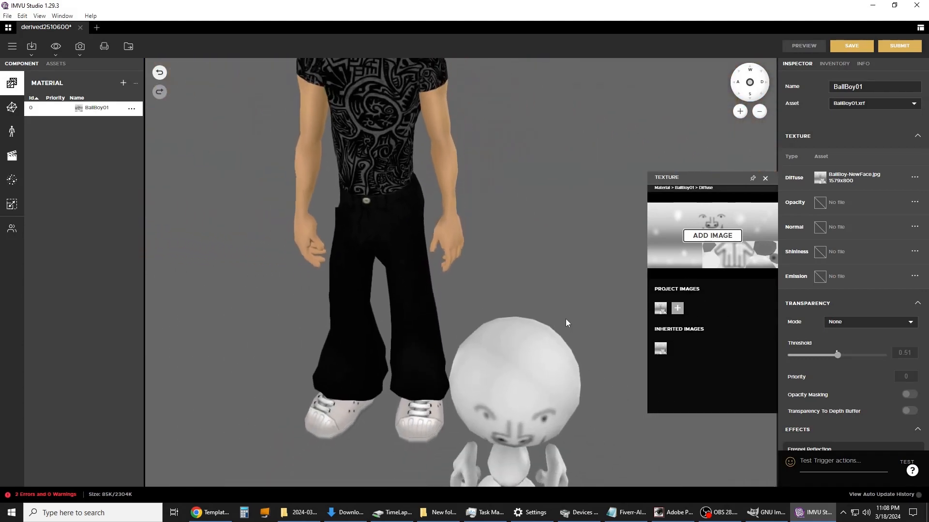
{"action": "left_click_drag", "start_coordinate": [566, 322], "coordinate": [518, 234]}
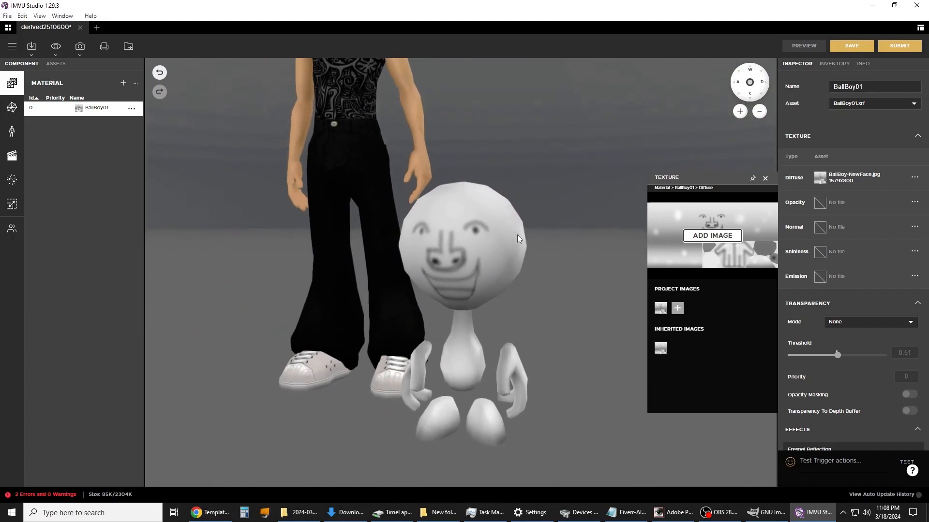
Step: Switch to Adobe Photoshop and examine the stretched head strip and face against the wireframe, toggling Layer 1 and the floating selection off and on
{"action": "left_click", "coordinate": [657, 517]}
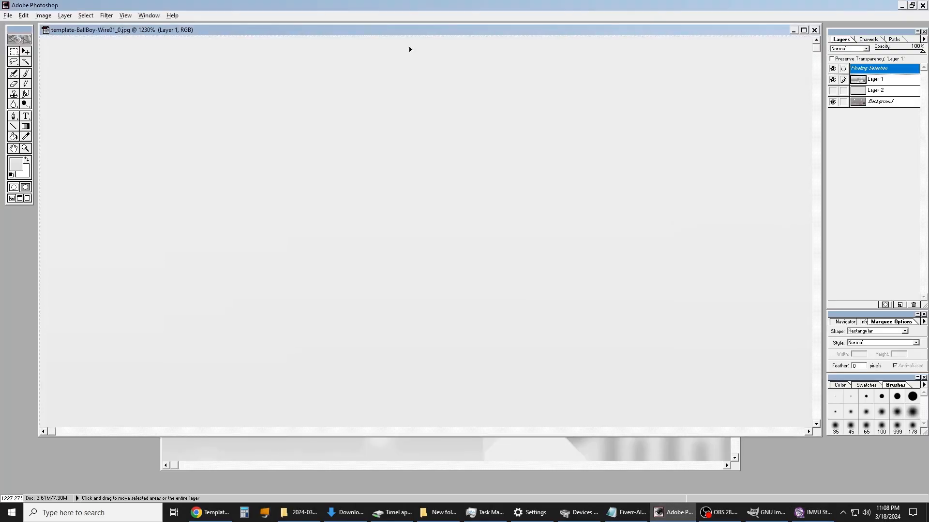
{"action": "key", "text": "z"}
{"action": "right_click", "coordinate": [397, 153]}
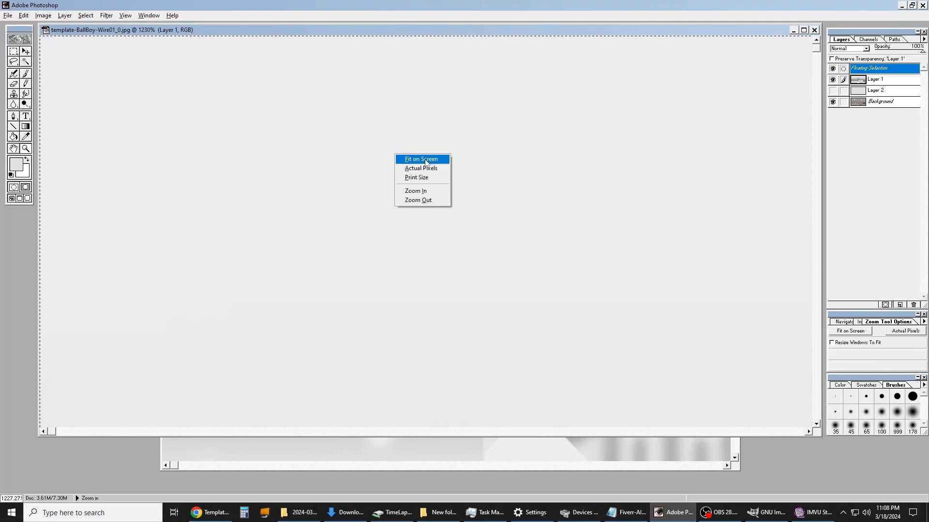
{"action": "left_click", "coordinate": [409, 158]}
{"action": "left_click", "coordinate": [833, 79]}
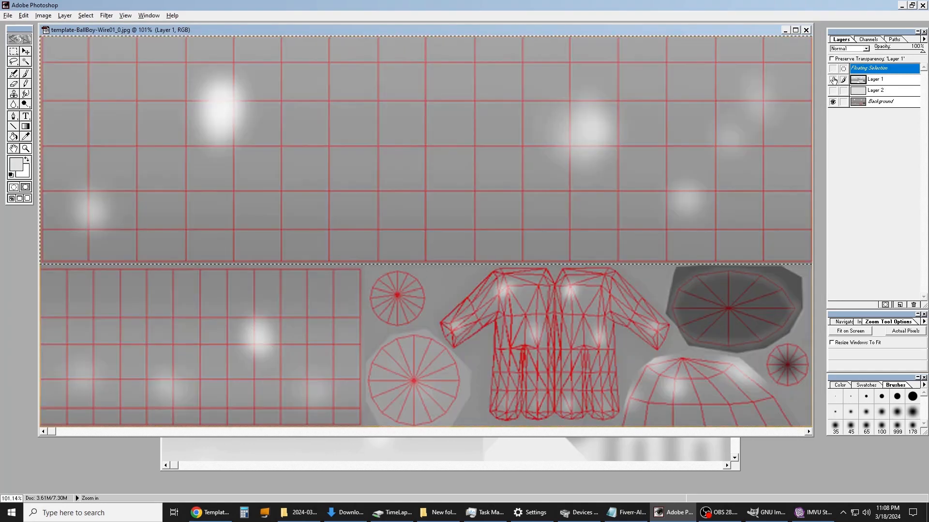
{"action": "left_click", "coordinate": [832, 69]}
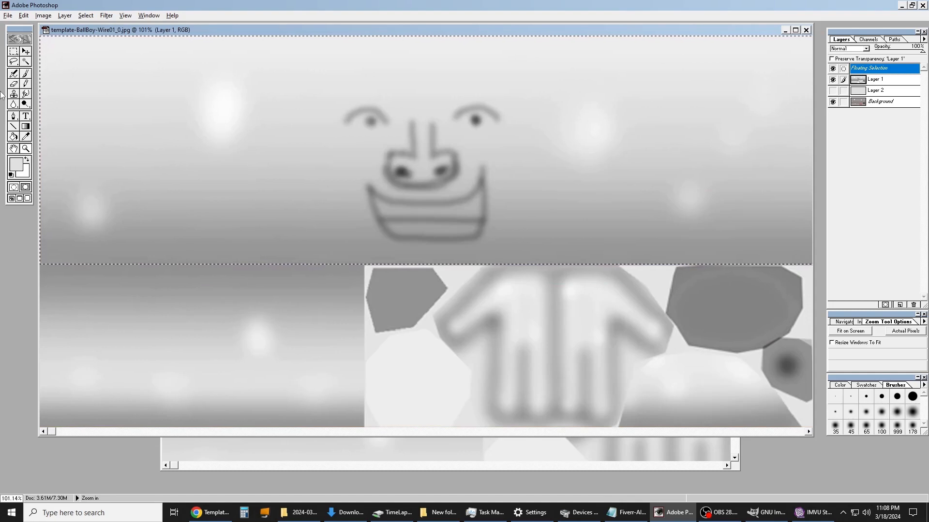
{"action": "left_click", "coordinate": [469, 168]}
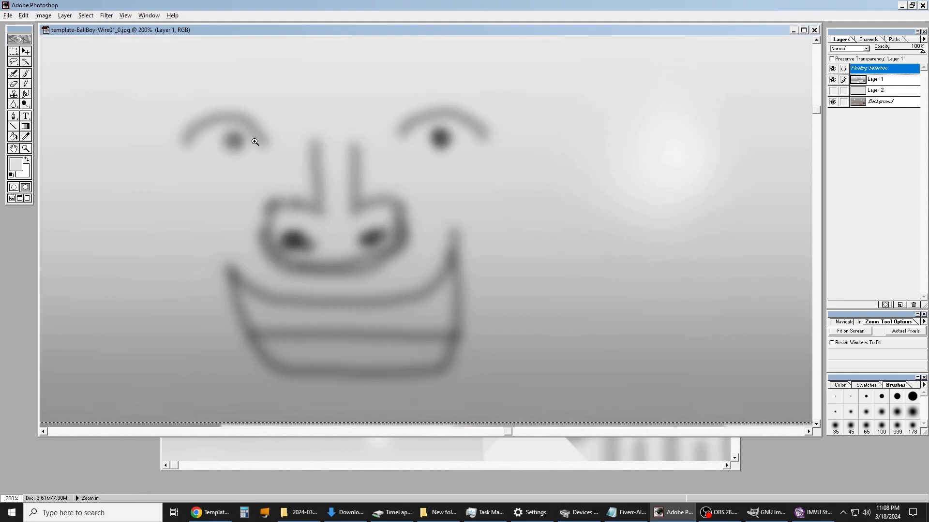
{"action": "right_click", "coordinate": [396, 136]}
{"action": "left_click", "coordinate": [421, 141]}
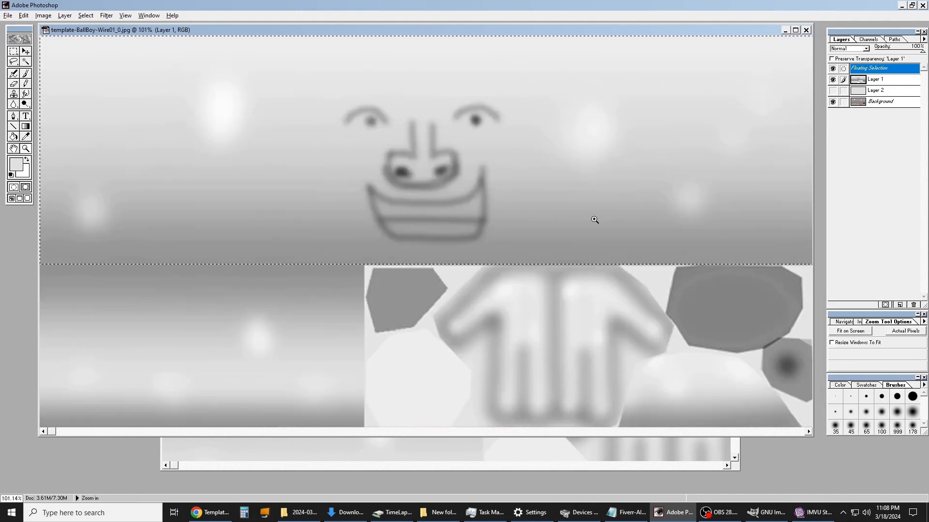
Step: Deselect the floating head strip, paste the copied faceless texture over the drawn face, and merge it down into Layer 1
{"action": "left_click", "coordinate": [14, 51]}
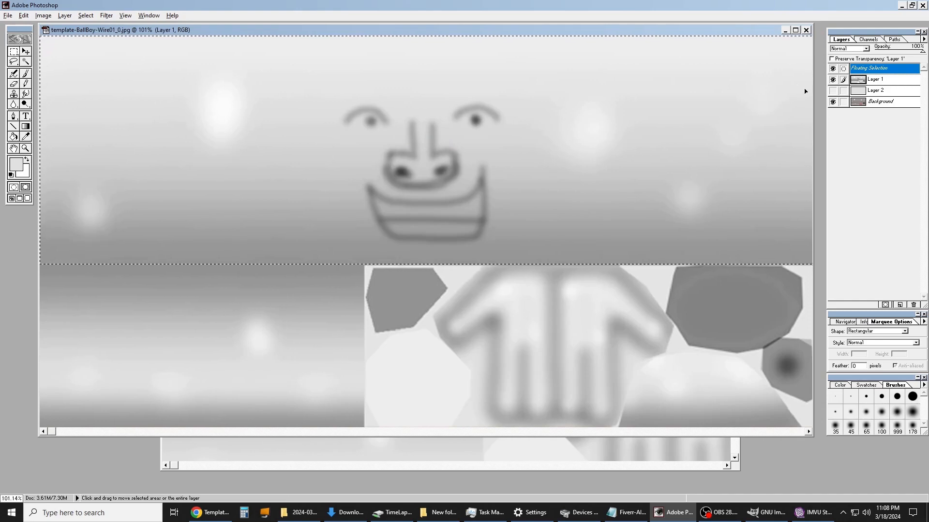
{"action": "left_click", "coordinate": [416, 320]}
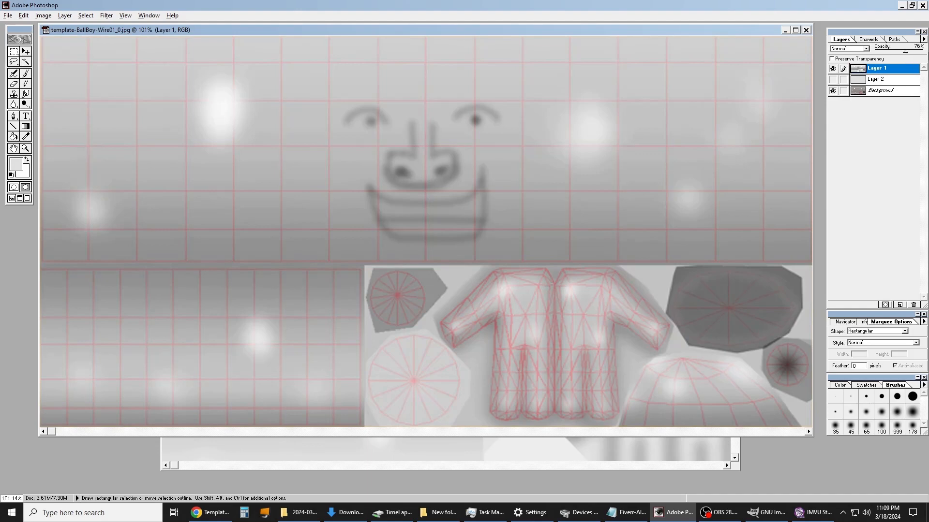
{"action": "key", "text": "0"}
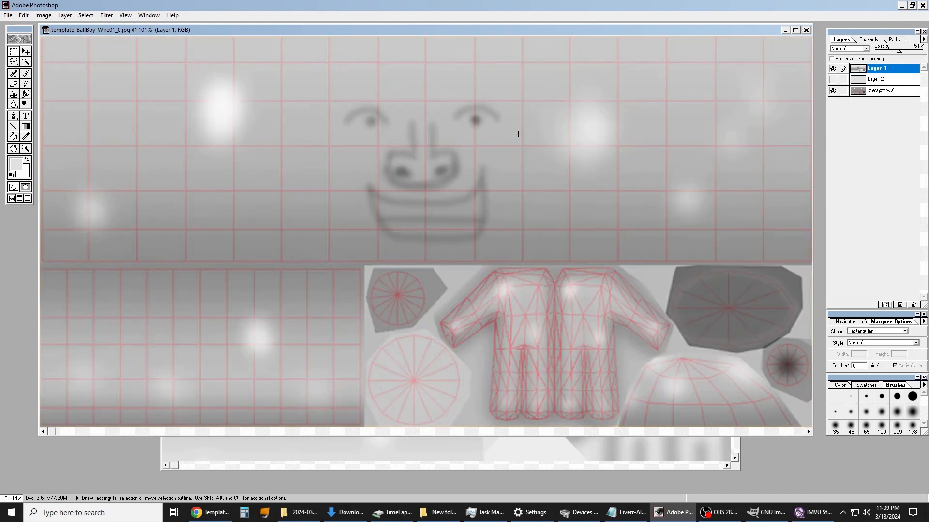
{"action": "left_click", "coordinate": [23, 15]}
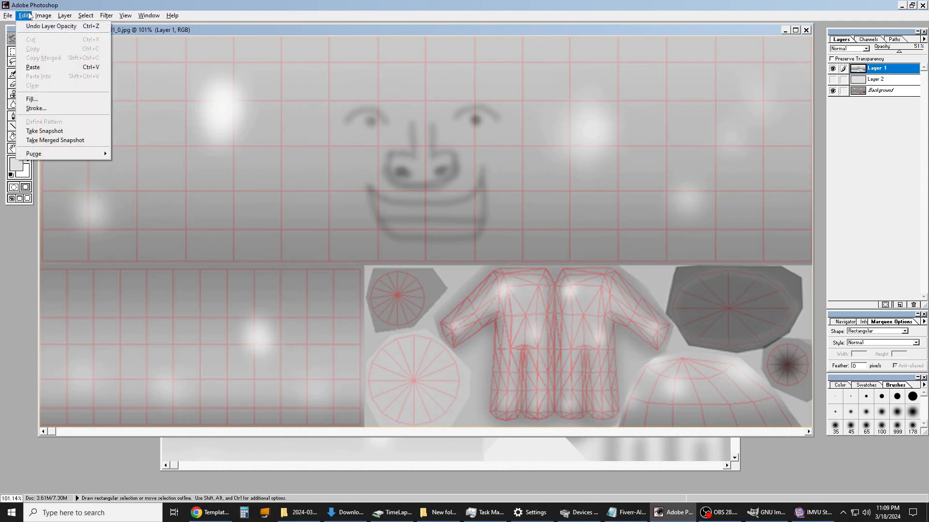
{"action": "left_click", "coordinate": [40, 71]}
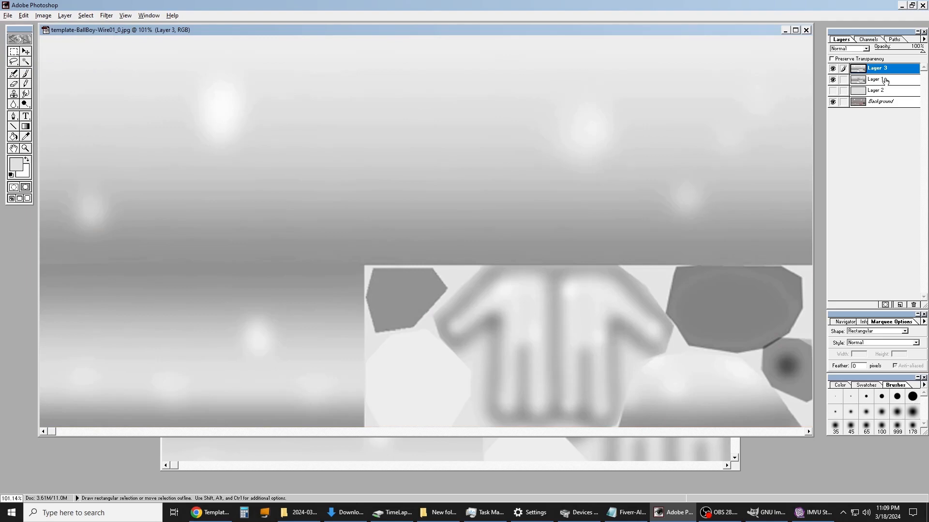
{"action": "key", "text": "ctrl+e"}
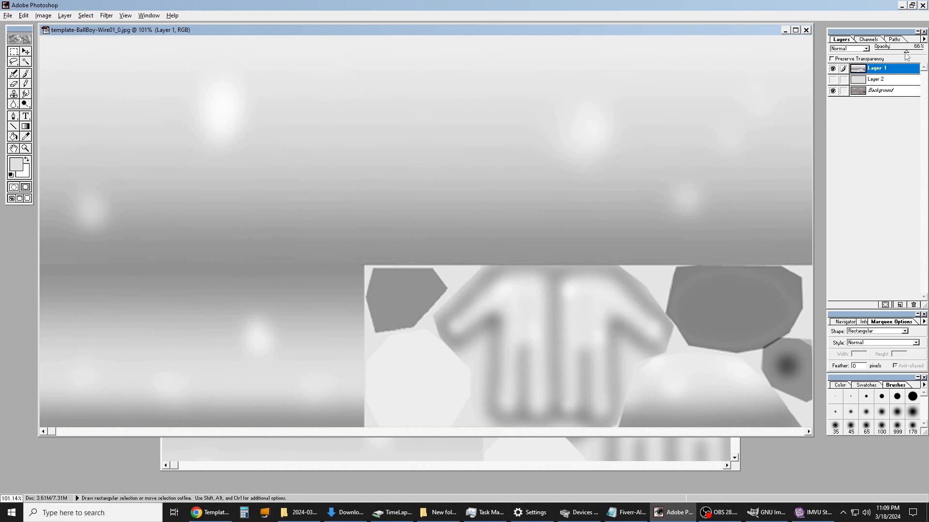
Step: Lower Layer 1's opacity to 59% and add a new normal-mode layer at 100% opacity above it
{"action": "left_click_drag", "start_coordinate": [907, 56], "coordinate": [904, 56]}
{"action": "left_click", "coordinate": [74, 18]}
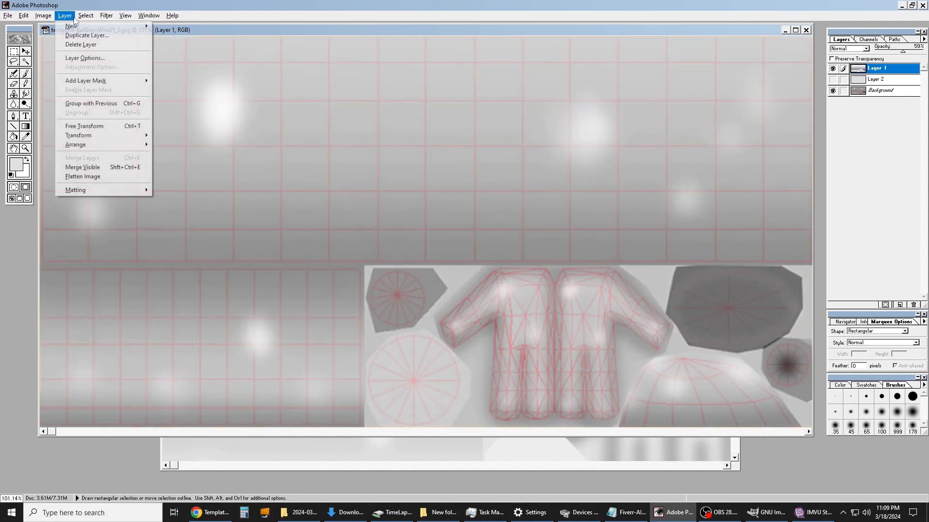
{"action": "mouse_move", "coordinate": [75, 29]}
{"action": "left_click", "coordinate": [170, 27]}
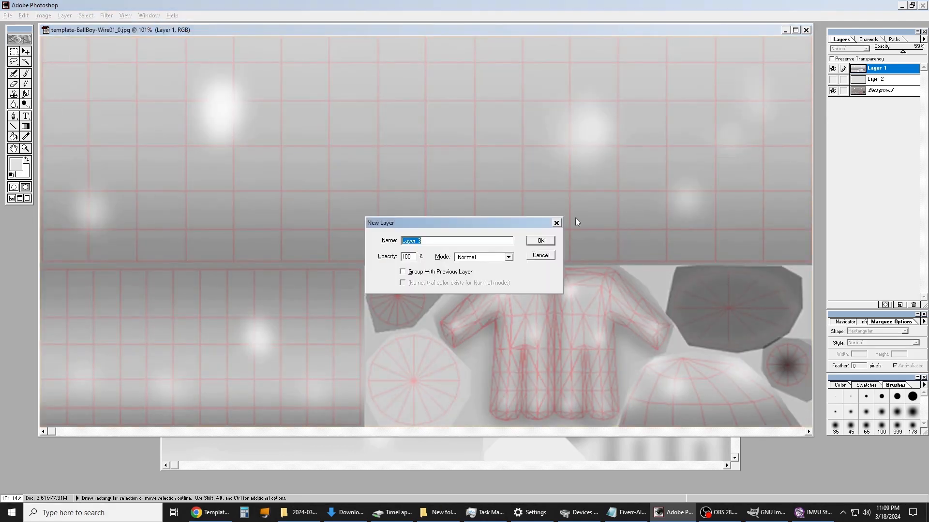
{"action": "left_click", "coordinate": [540, 241]}
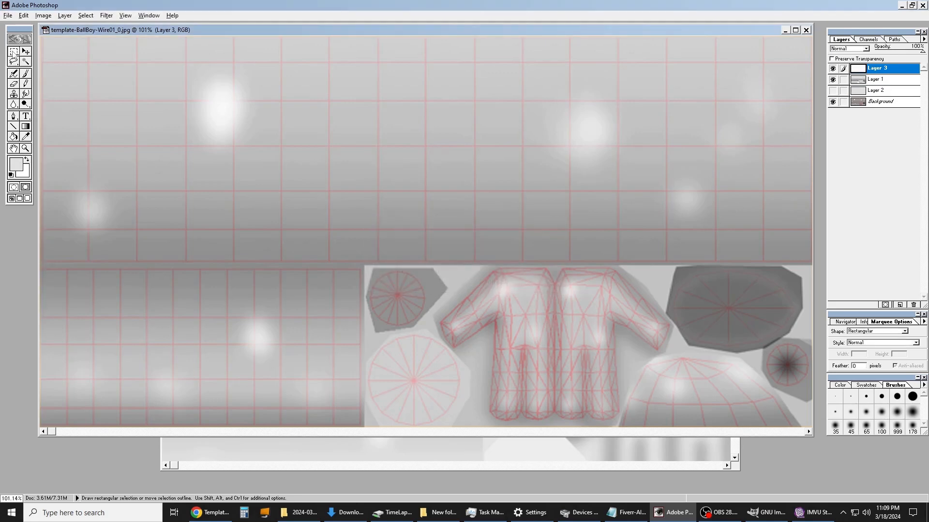
Step: Make a circular selection on the head strip for the first eye, and set black as the Airbrush foreground color
{"action": "left_click_drag", "start_coordinate": [13, 52], "coordinate": [33, 53]}
{"action": "left_click_drag", "start_coordinate": [372, 107], "coordinate": [394, 139]}
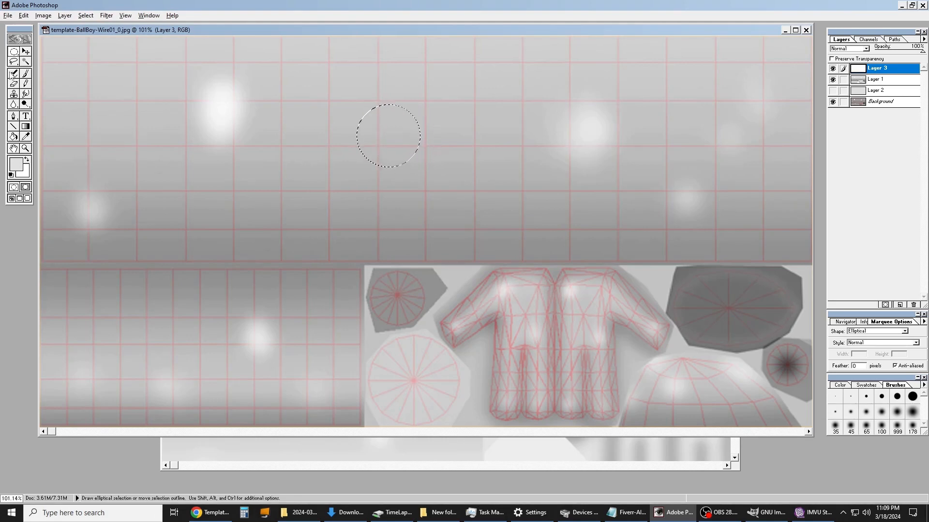
{"action": "left_click", "coordinate": [14, 73]}
{"action": "left_click", "coordinate": [16, 165]}
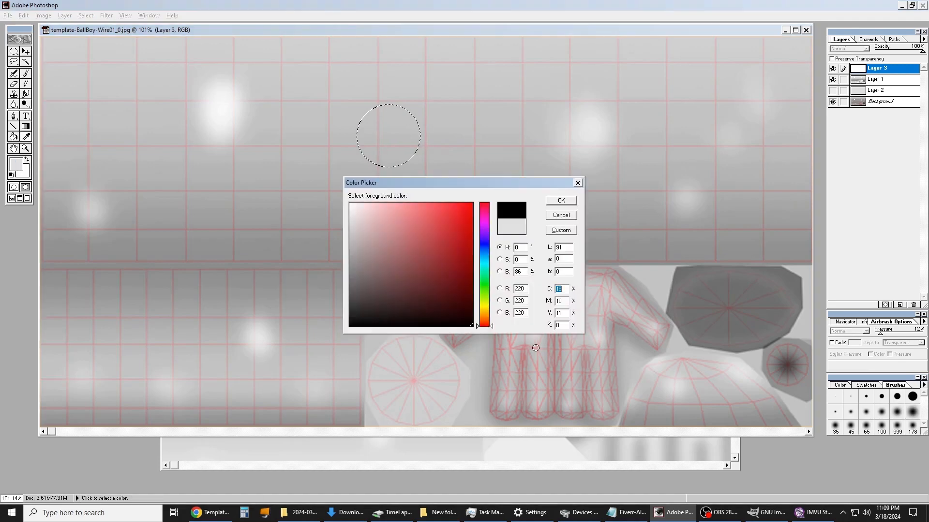
{"action": "left_click", "coordinate": [561, 201]}
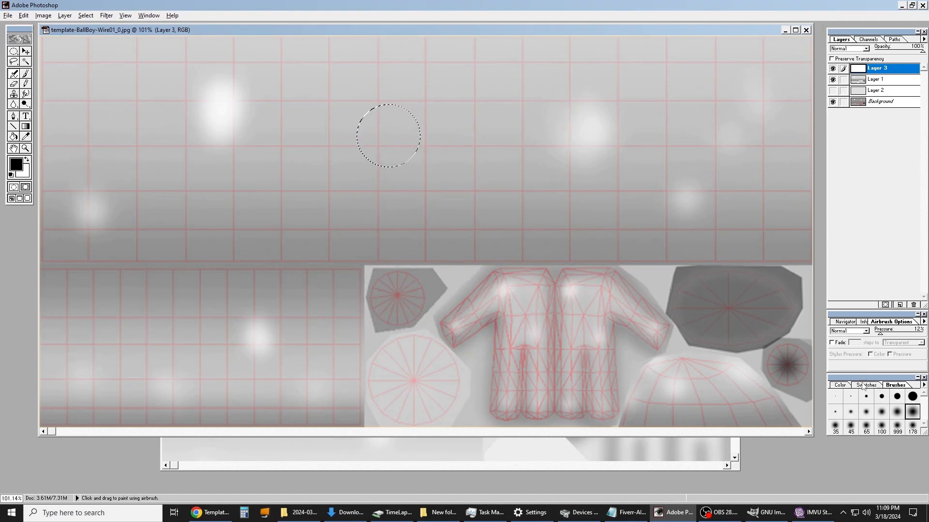
Step: Airbrush soft black shading into the upper half of the circular selection with the 100-pixel soft brush
{"action": "left_click", "coordinate": [835, 427]}
{"action": "left_click", "coordinate": [25, 15]}
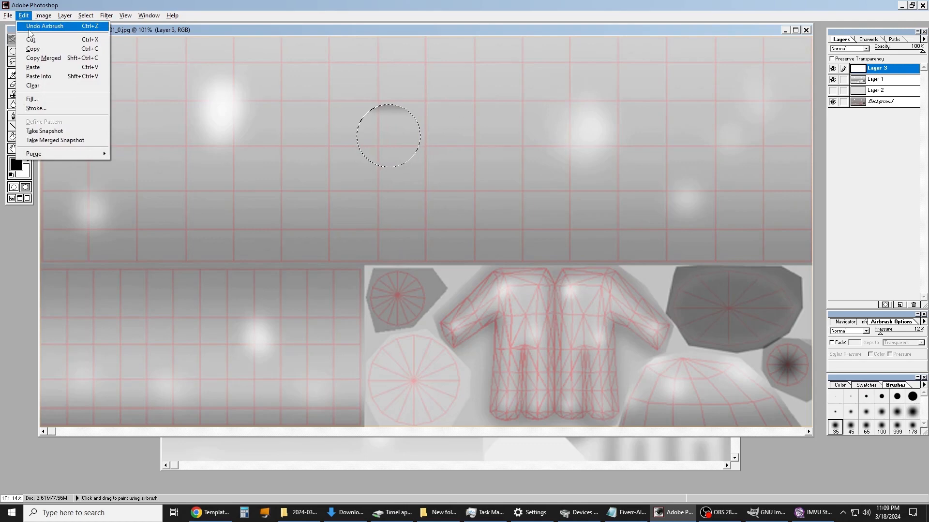
{"action": "left_click", "coordinate": [34, 23]}
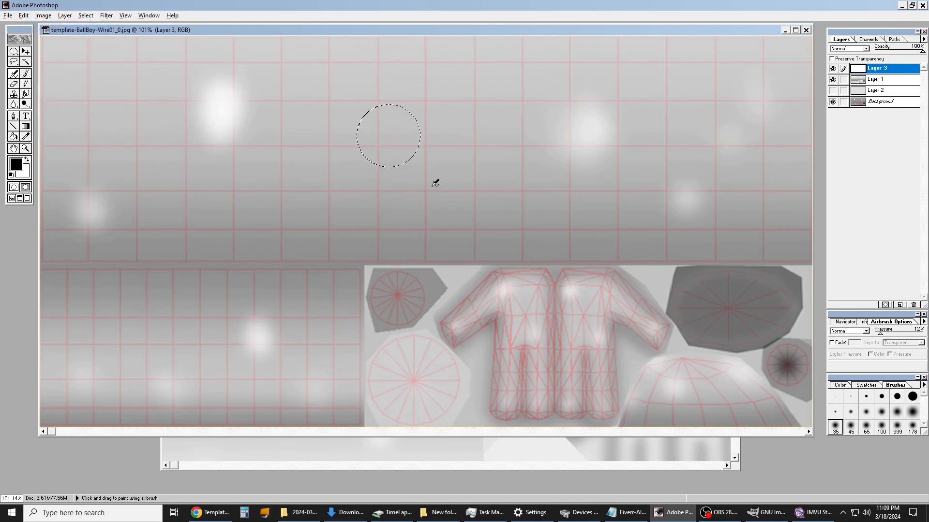
{"action": "left_click", "coordinate": [886, 427]}
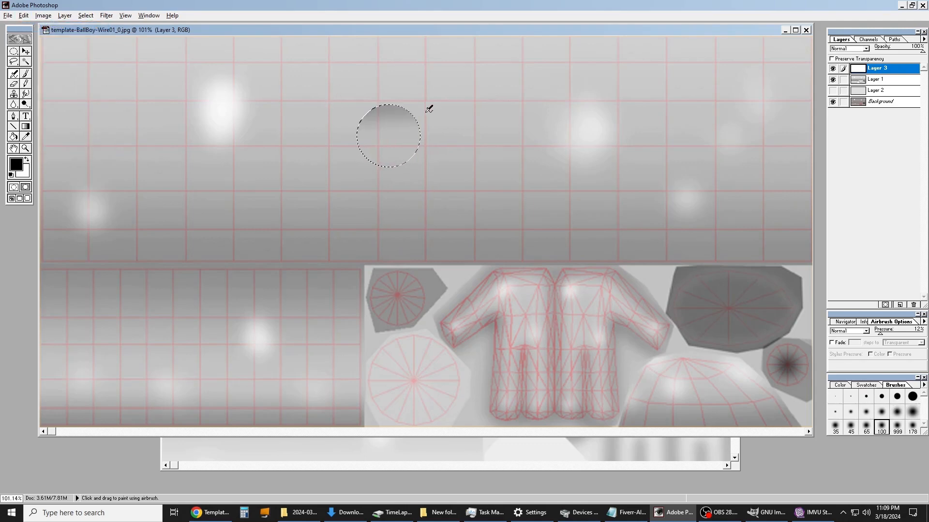
{"action": "left_click_drag", "start_coordinate": [351, 120], "coordinate": [540, 120]}
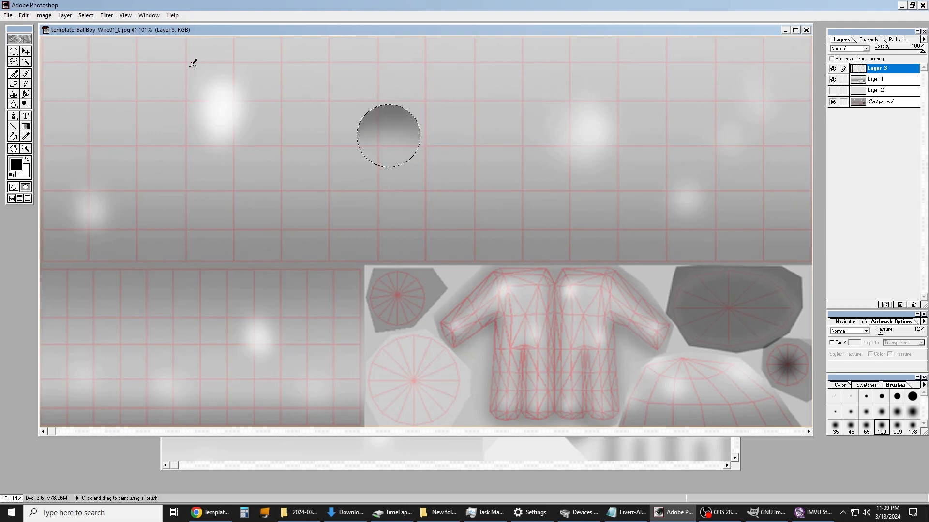
Step: Select a smaller circle at the center of the shaded eye and pencil-fill it with RGB 128, 128, 128 gray on a new layer
{"action": "left_click", "coordinate": [14, 51]}
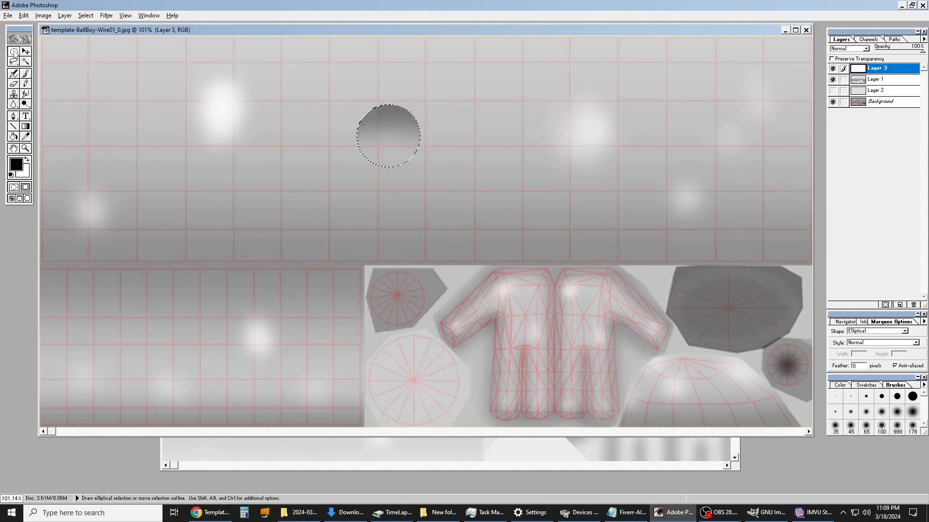
{"action": "left_click", "coordinate": [389, 133]}
{"action": "key", "text": "shift"}
{"action": "left_click", "coordinate": [65, 15]}
{"action": "mouse_move", "coordinate": [77, 27]}
{"action": "left_click", "coordinate": [165, 27]}
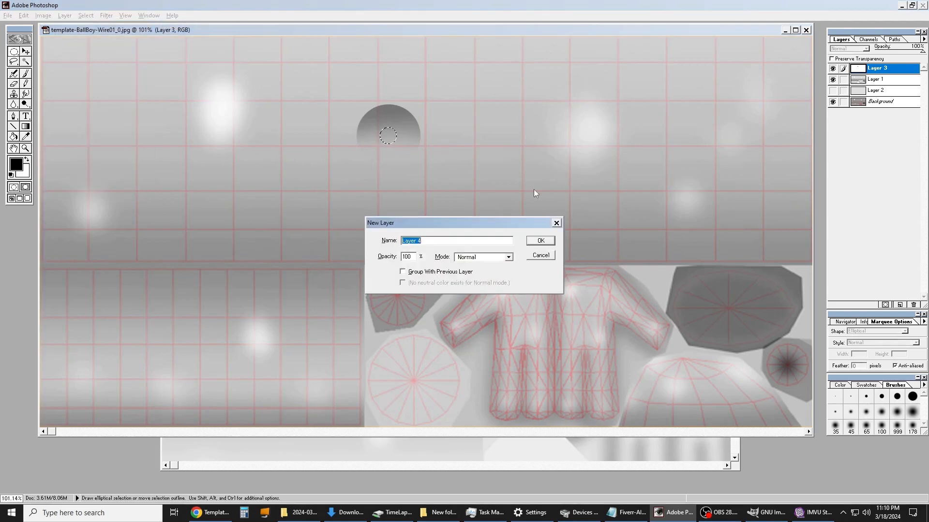
{"action": "left_click", "coordinate": [540, 241]}
{"action": "left_click", "coordinate": [16, 165]}
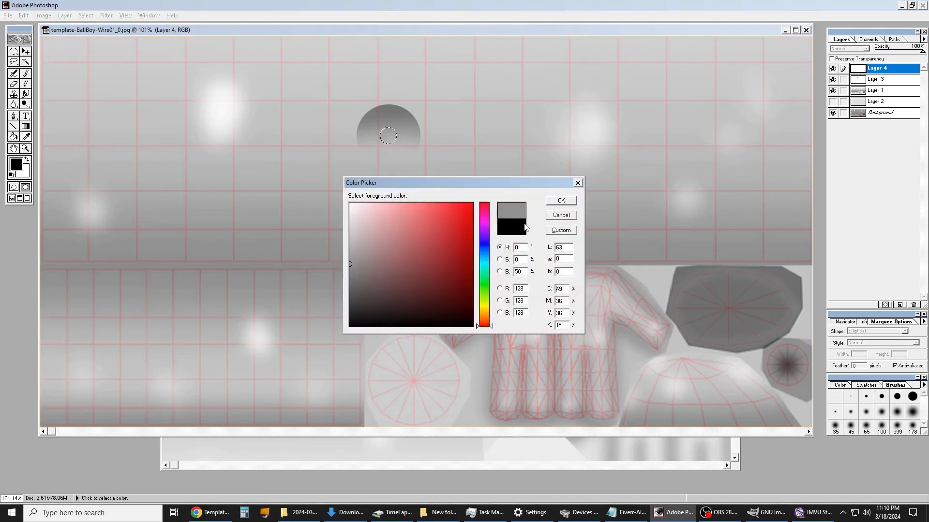
{"action": "left_click", "coordinate": [561, 200]}
{"action": "left_click", "coordinate": [26, 84]}
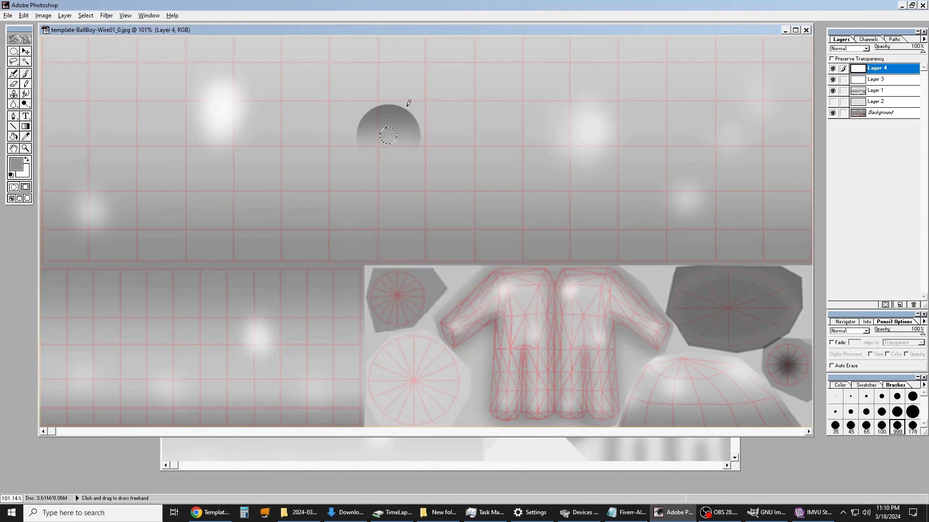
Step: Add another new layer, fill the small central circle with black using the Pencil, and deselect it
{"action": "left_click", "coordinate": [64, 16]}
{"action": "mouse_move", "coordinate": [75, 29]}
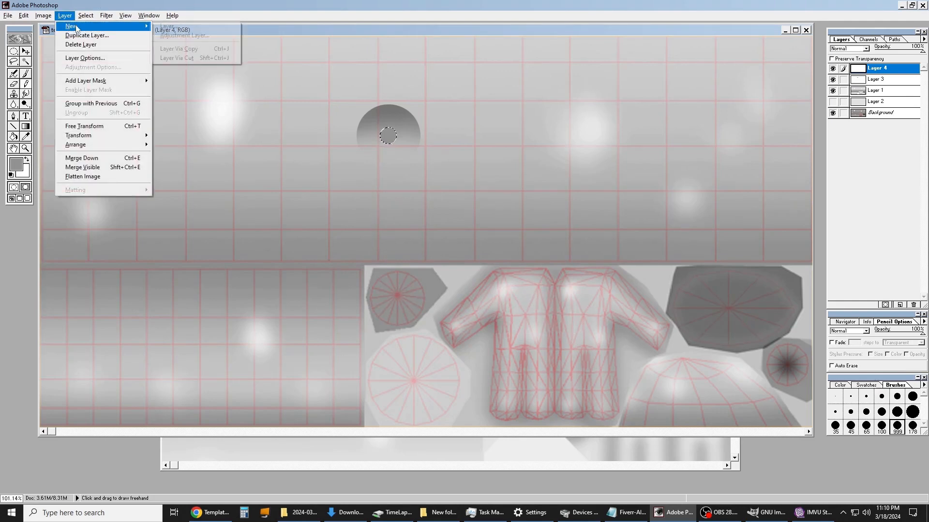
{"action": "left_click", "coordinate": [182, 27]}
{"action": "left_click", "coordinate": [540, 241]}
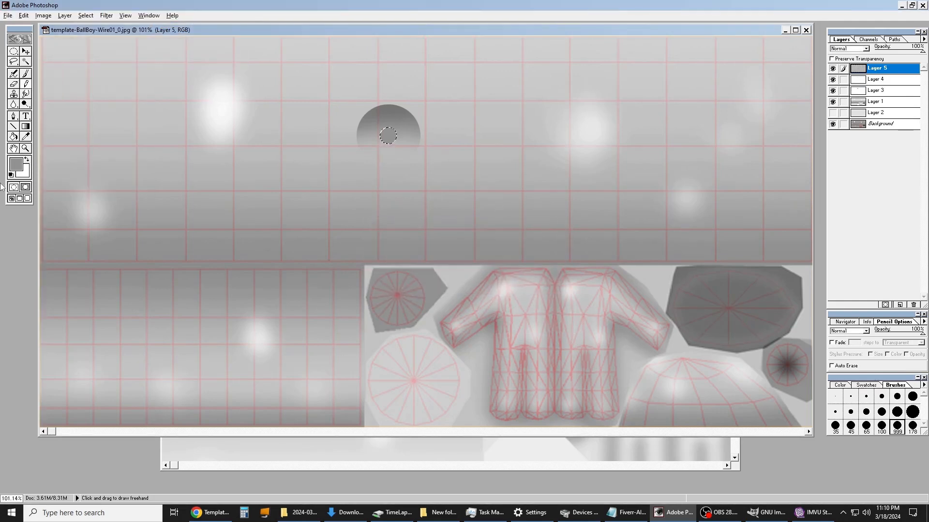
{"action": "left_click", "coordinate": [16, 164]}
{"action": "left_click_drag", "start_coordinate": [453, 261], "coordinate": [566, 372]}
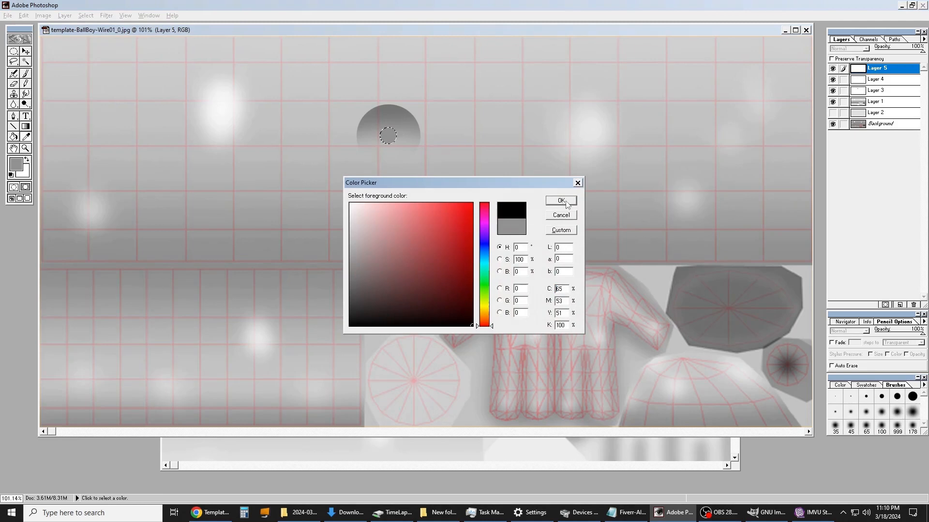
{"action": "left_click", "coordinate": [565, 201]}
{"action": "left_click", "coordinate": [388, 136]}
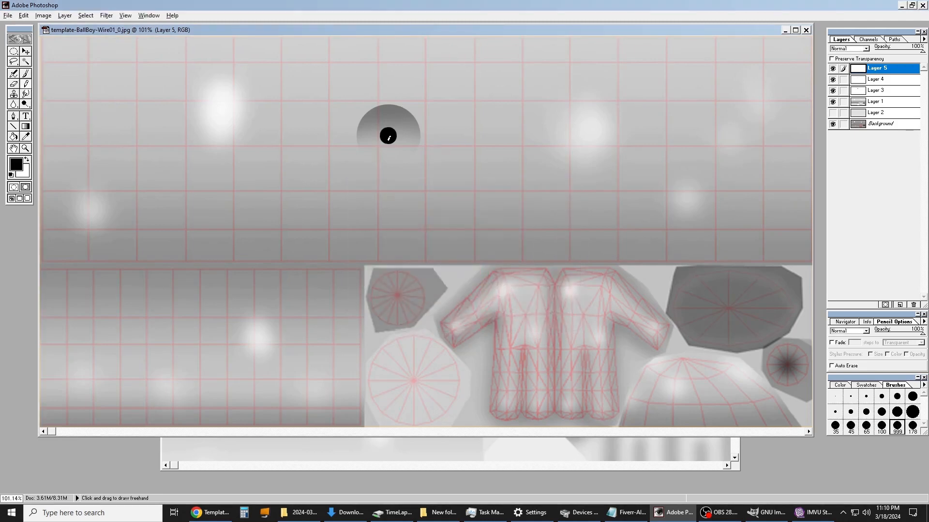
{"action": "left_click", "coordinate": [14, 51]}
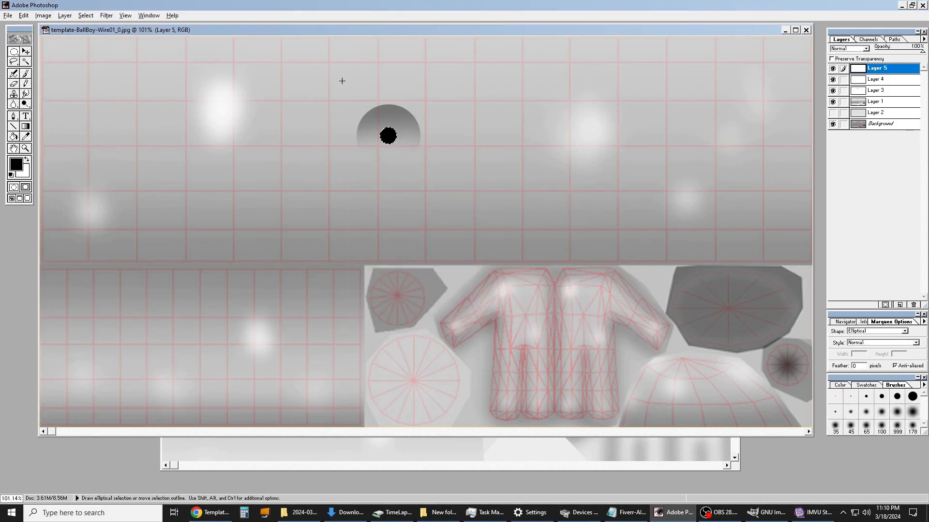
Step: Duplicate the eye shading on Layer 3 and move the copy directly beside the first eye at the same height
{"action": "left_click", "coordinate": [876, 92]}
{"action": "left_click", "coordinate": [833, 91]}
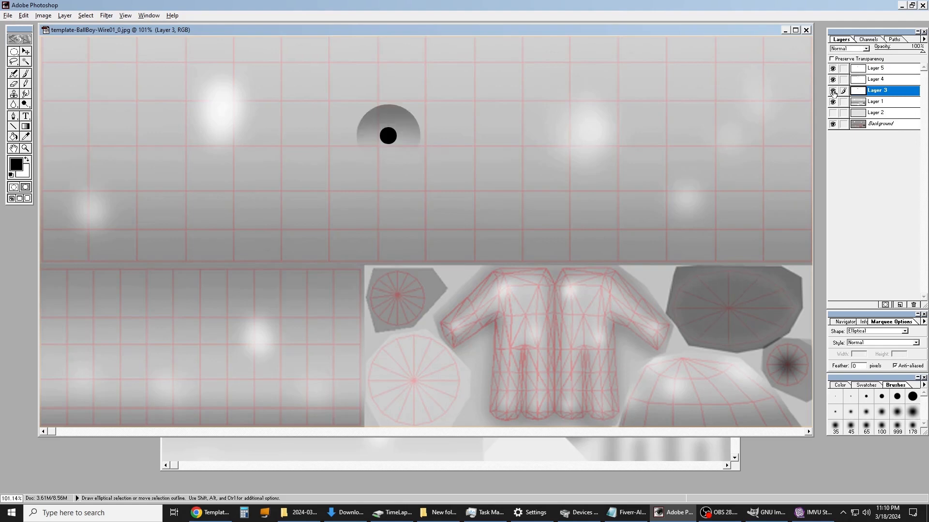
{"action": "left_click", "coordinate": [64, 15]}
{"action": "left_click", "coordinate": [80, 35]}
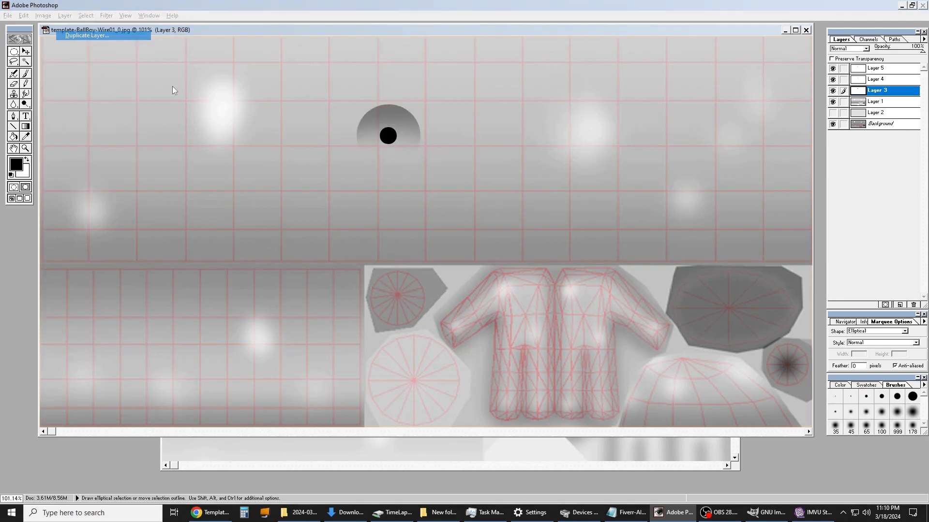
{"action": "left_click", "coordinate": [542, 232]}
{"action": "key", "text": "v"}
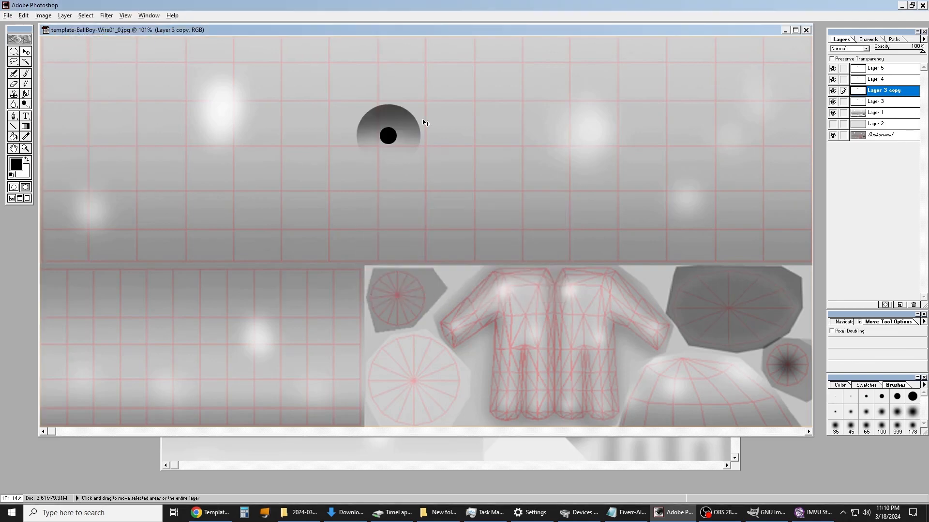
{"action": "left_click_drag", "start_coordinate": [425, 121], "coordinate": [462, 124]}
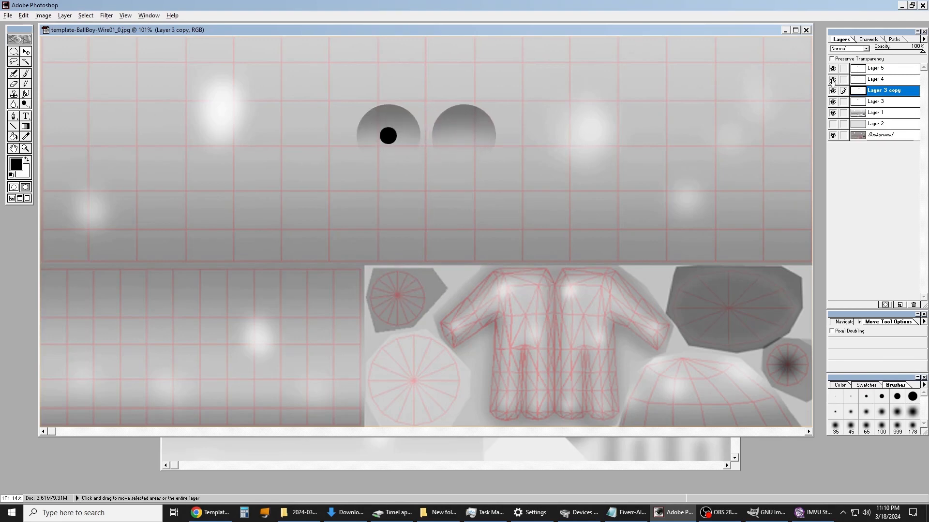
Step: Duplicate Layer 4's gray circle, move the copy to the center of the second eye, and merge it into Layer 4
{"action": "left_click", "coordinate": [875, 79]}
{"action": "left_click", "coordinate": [65, 15]}
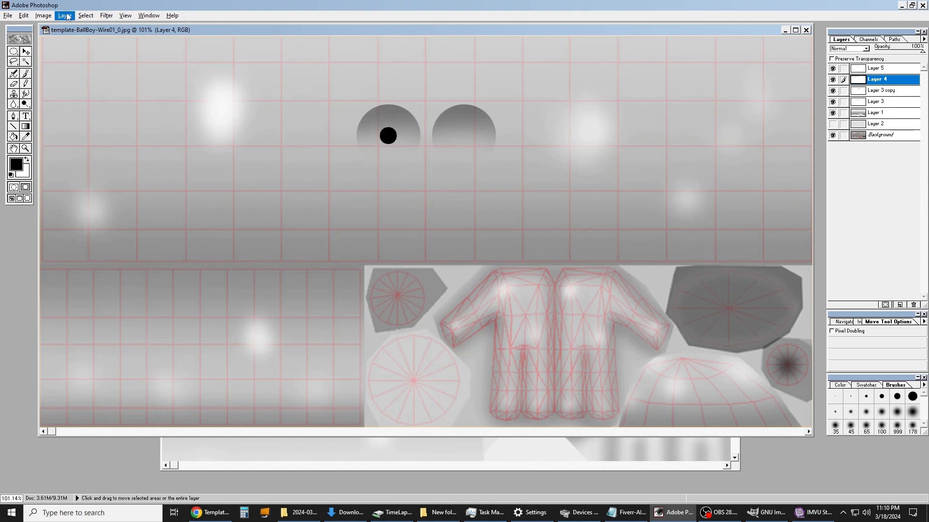
{"action": "left_click", "coordinate": [80, 34]}
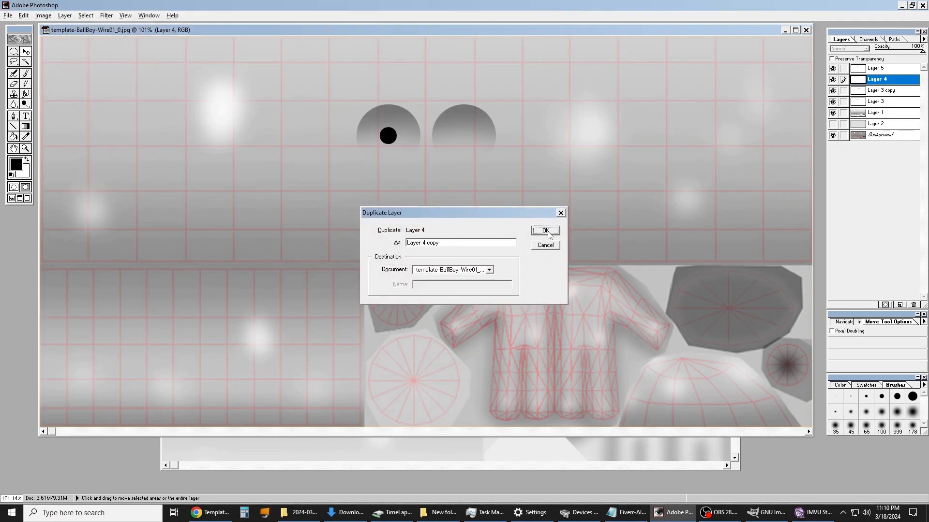
{"action": "key", "text": "Return"}
{"action": "left_click_drag", "start_coordinate": [391, 160], "coordinate": [467, 159]}
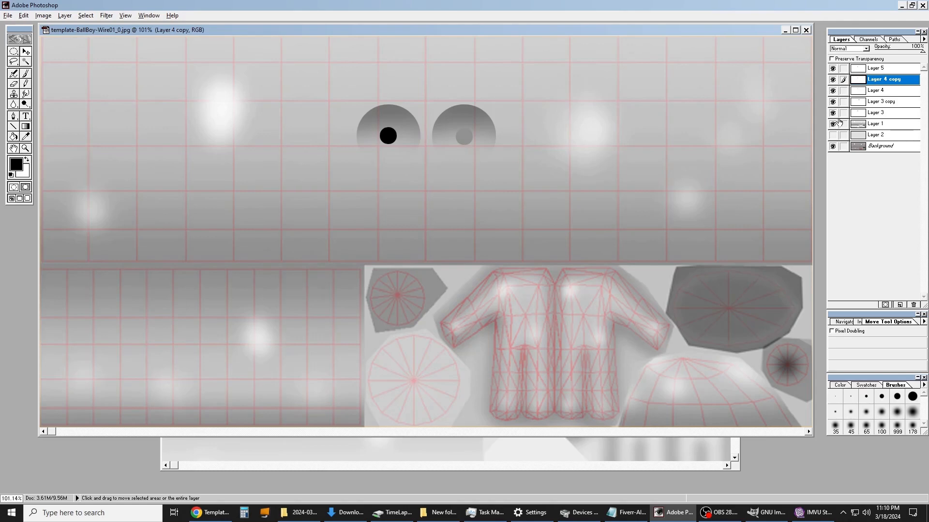
{"action": "key", "text": "ctrl+e"}
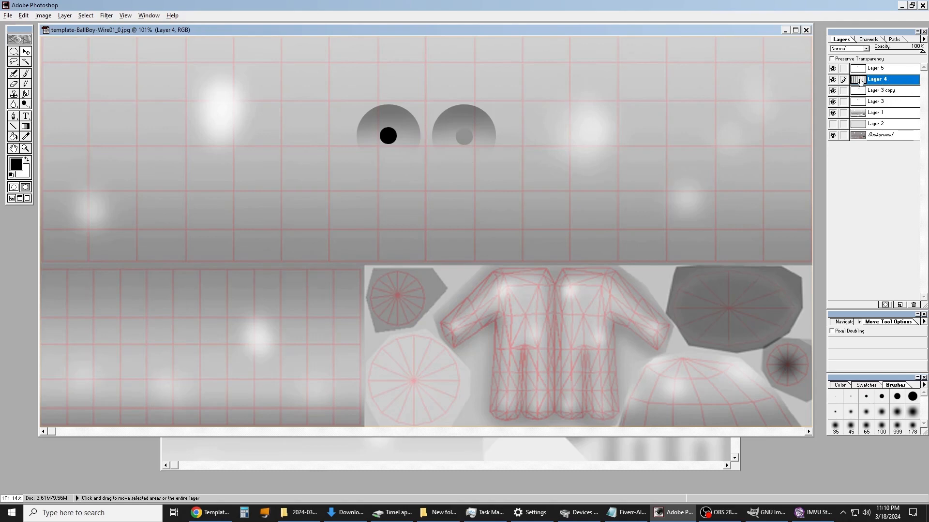
Step: Load Layer 4's circles as a selection, pencil-fill the second eye's circle black on Layer 5, and deselect
{"action": "left_click", "coordinate": [832, 80]}
{"action": "left_click", "coordinate": [832, 80]}
{"action": "left_click", "coordinate": [832, 79]}
{"action": "left_click", "coordinate": [833, 80]}
{"action": "left_click", "coordinate": [878, 69]}
{"action": "left_click", "coordinate": [26, 83]}
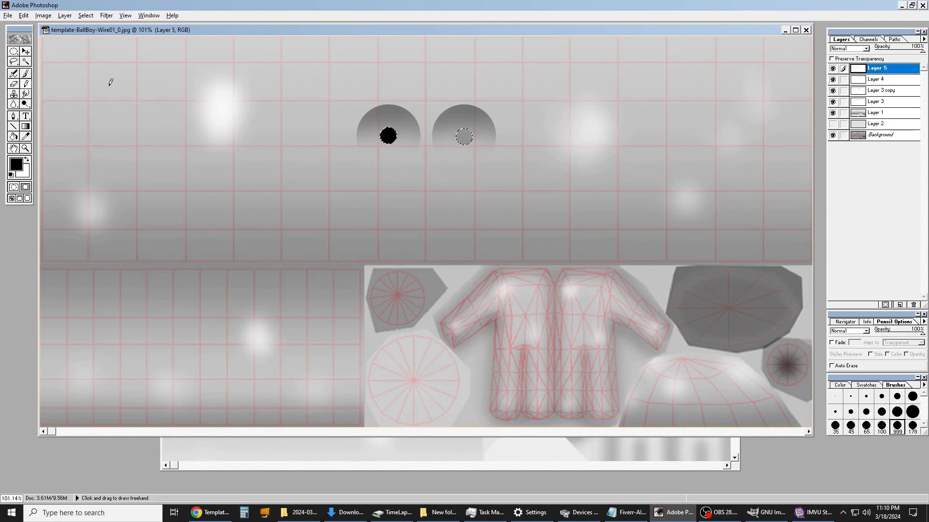
{"action": "left_click", "coordinate": [457, 130]}
{"action": "key", "text": "m"}
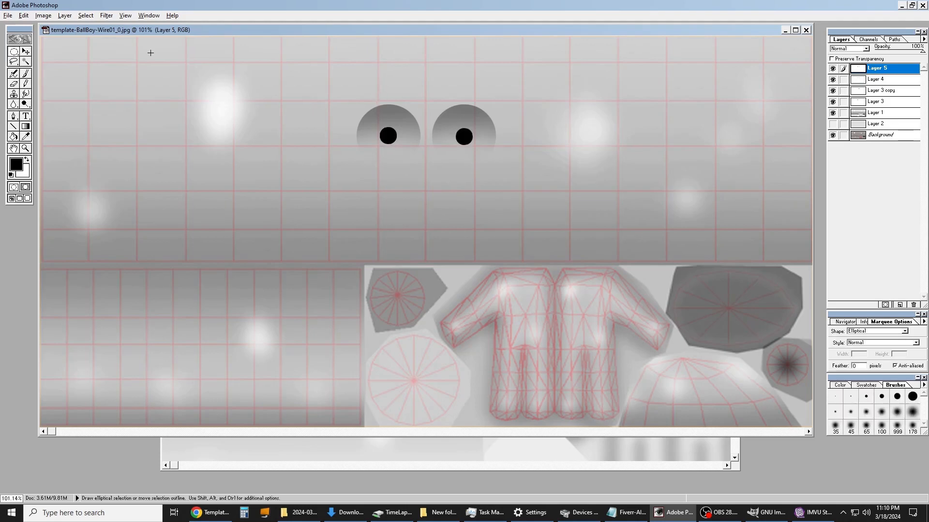
Step: Keep Layer 2 hidden and raise Layer 1's opacity to 100% so it covers the wireframe
{"action": "left_click", "coordinate": [886, 125]}
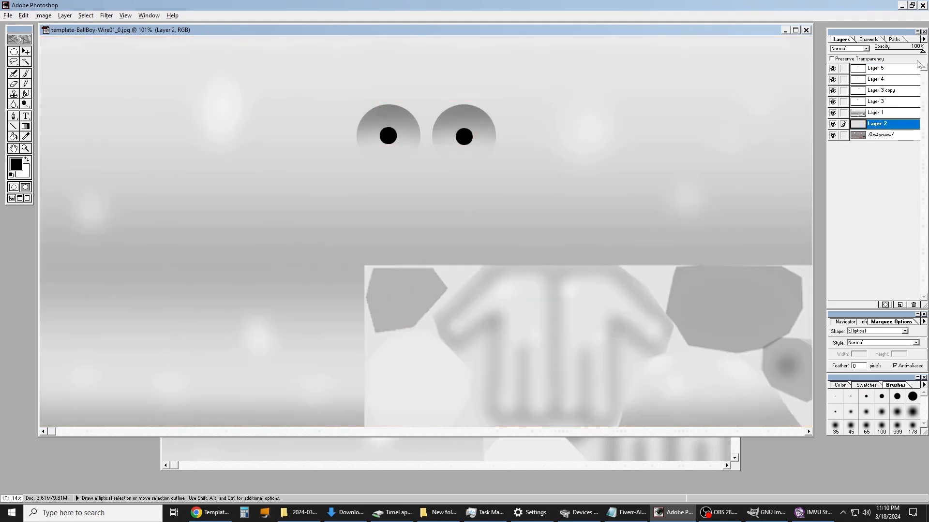
{"action": "left_click", "coordinate": [832, 124]}
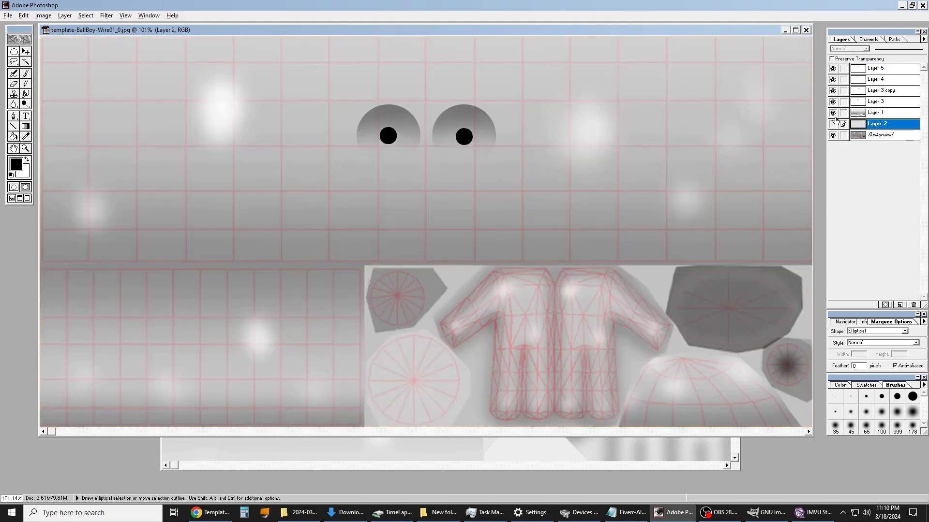
{"action": "left_click", "coordinate": [892, 101]}
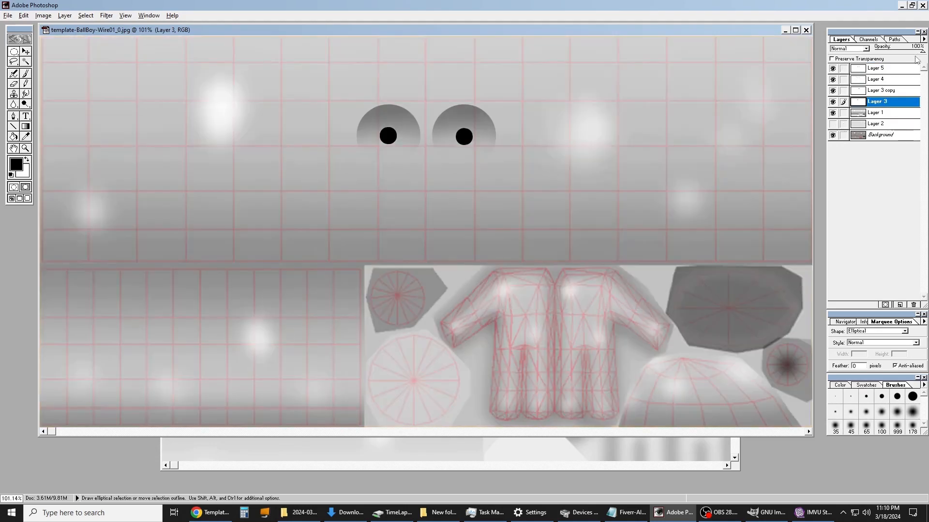
{"action": "left_click", "coordinate": [877, 113]}
{"action": "left_click_drag", "start_coordinate": [918, 53], "coordinate": [925, 53]}
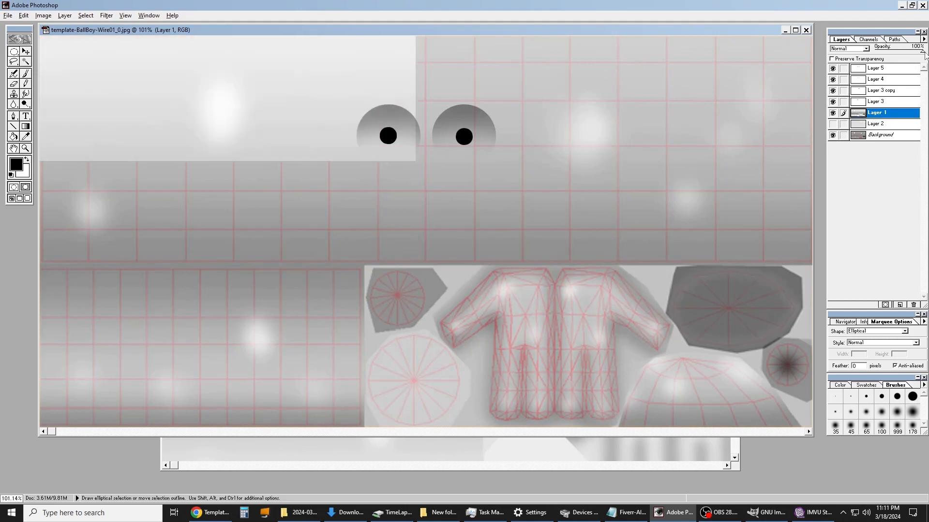
Step: Save a flattened JPEG copy over BallBoy-NewFace.jpg at Maximum quality 9
{"action": "left_click", "coordinate": [8, 15]}
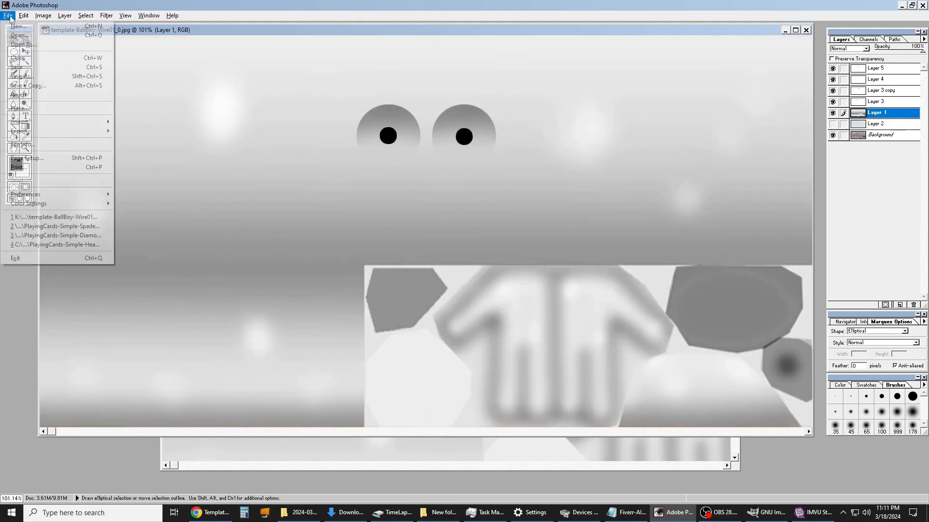
{"action": "left_click", "coordinate": [49, 86]}
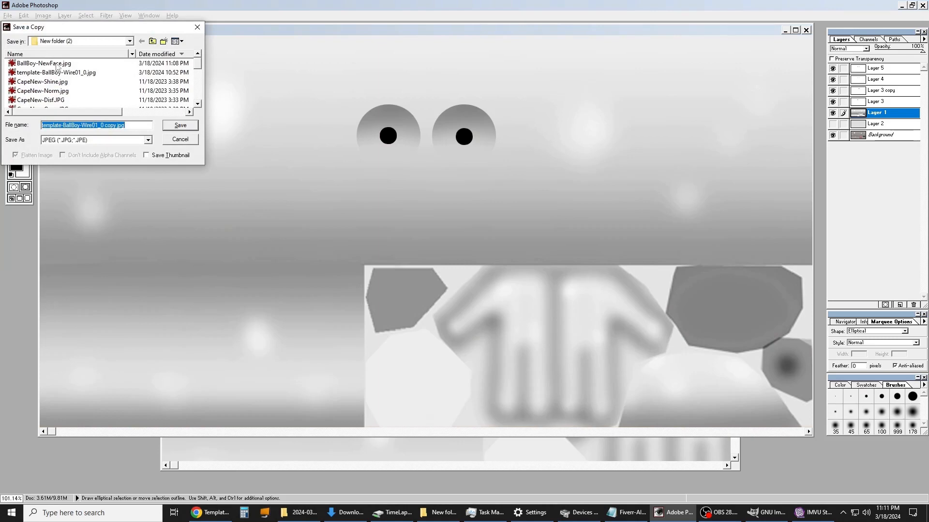
{"action": "double_click", "coordinate": [43, 63]}
{"action": "left_click", "coordinate": [466, 288]}
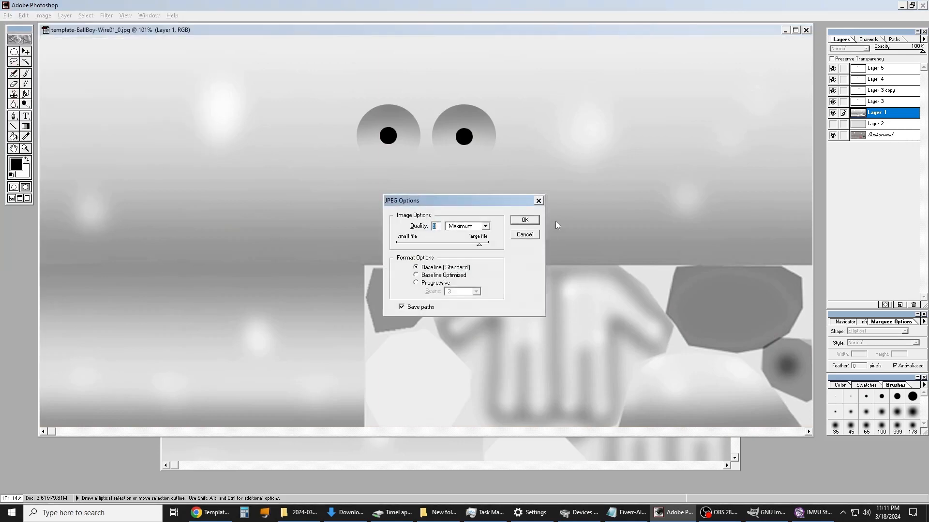
{"action": "left_click", "coordinate": [522, 216]}
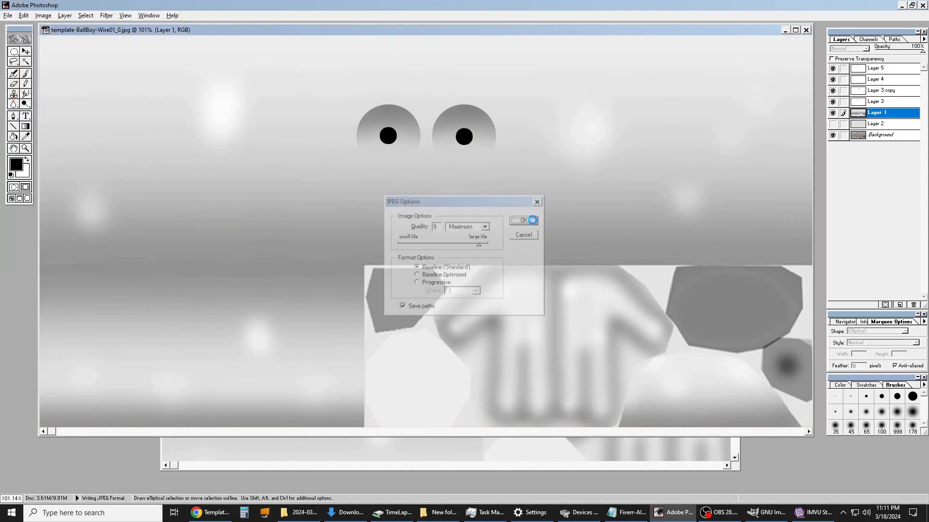
Step: Save the layered document in Photoshop format as template-BallBoy-Wire01_0.psd
{"action": "left_click", "coordinate": [8, 15]}
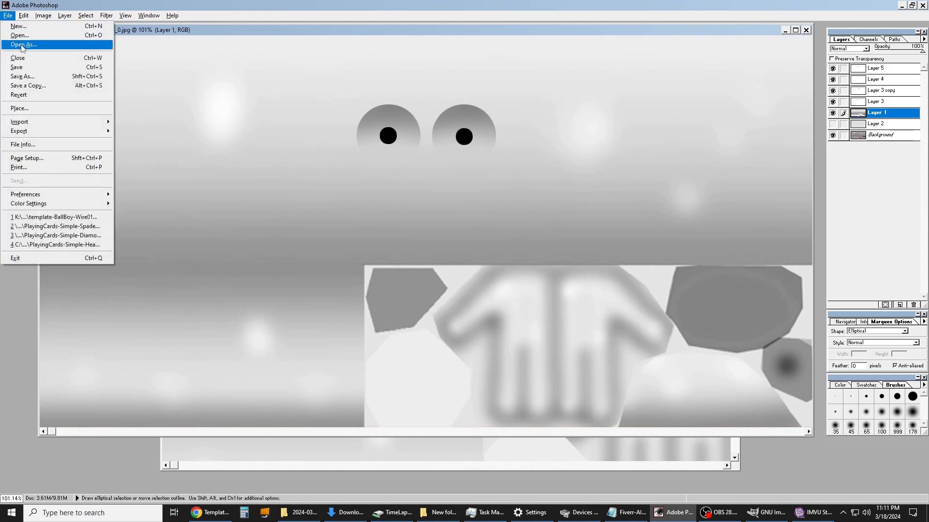
{"action": "left_click", "coordinate": [32, 70]}
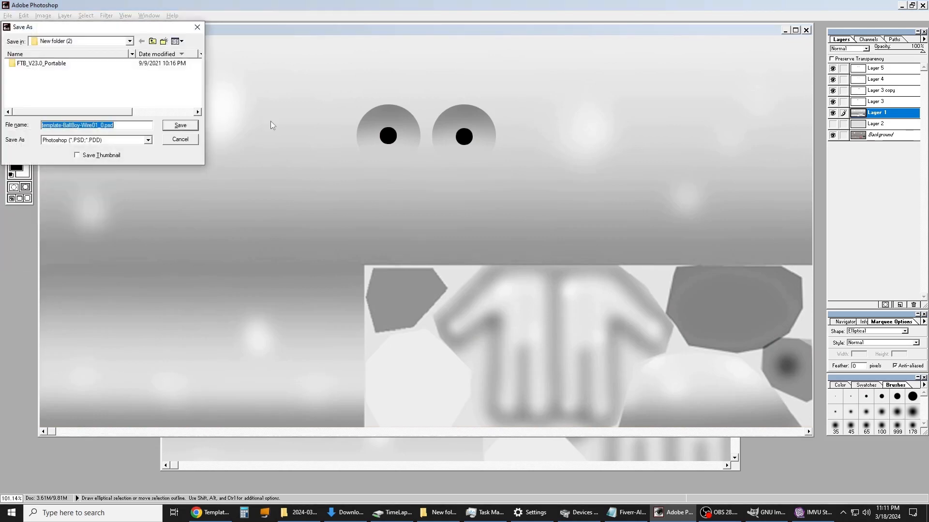
{"action": "left_click", "coordinate": [180, 125]}
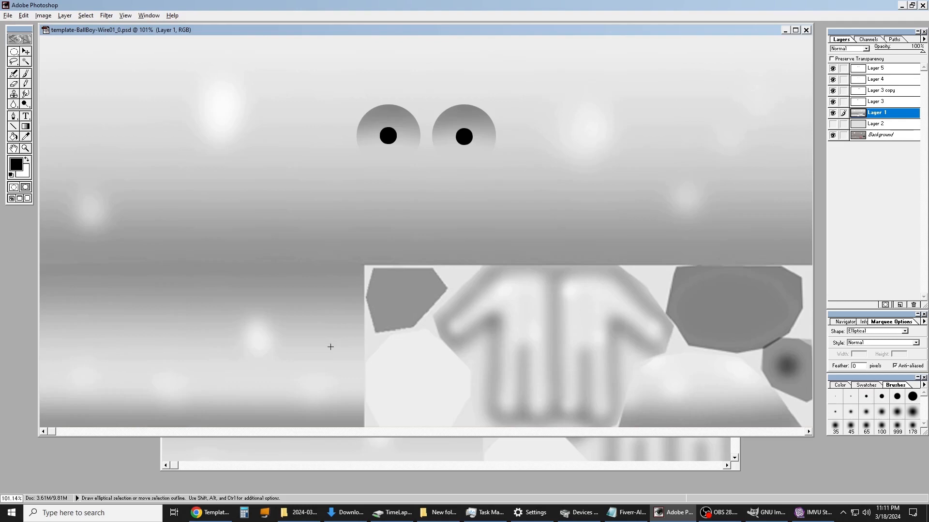
Step: Switch to IMVU Studio, re-import BallBoy-NewFace.jpg as the diffuse texture replacing the existing project file, and inspect the eyes on the model
{"action": "left_click", "coordinate": [814, 512]}
{"action": "left_click", "coordinate": [703, 230]}
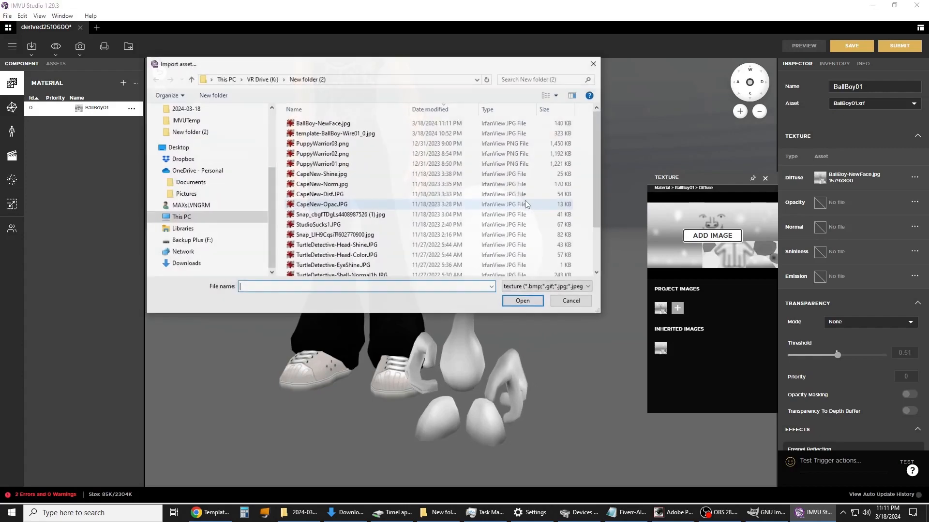
{"action": "double_click", "coordinate": [352, 125]}
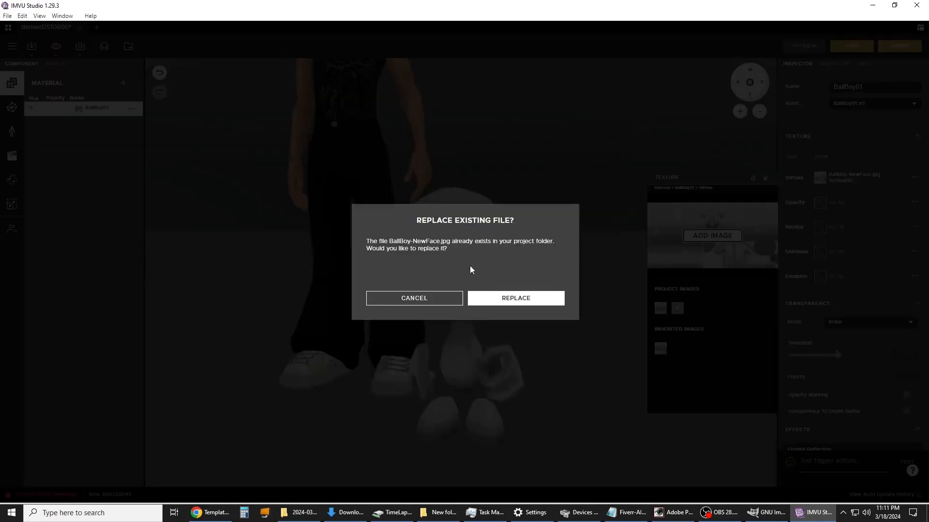
{"action": "left_click", "coordinate": [511, 302]}
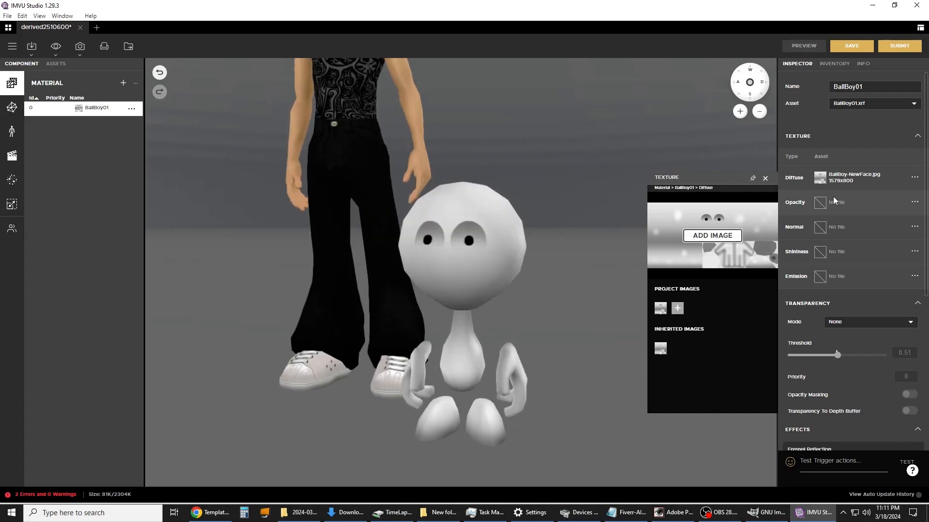
{"action": "mouse_move", "coordinate": [538, 186]}
{"action": "left_mouse_down"}
{"action": "mouse_move", "coordinate": [588, 173]}
{"action": "mouse_move", "coordinate": [545, 164]}
{"action": "mouse_move", "coordinate": [454, 216]}
{"action": "mouse_move", "coordinate": [448, 195]}
{"action": "mouse_move", "coordinate": [545, 173]}
{"action": "mouse_move", "coordinate": [529, 164]}
{"action": "mouse_move", "coordinate": [503, 170]}
{"action": "mouse_move", "coordinate": [553, 188]}
{"action": "mouse_move", "coordinate": [527, 193]}
{"action": "mouse_move", "coordinate": [492, 172]}
{"action": "mouse_move", "coordinate": [541, 163]}
{"action": "mouse_move", "coordinate": [544, 179]}
{"action": "left_mouse_up"}
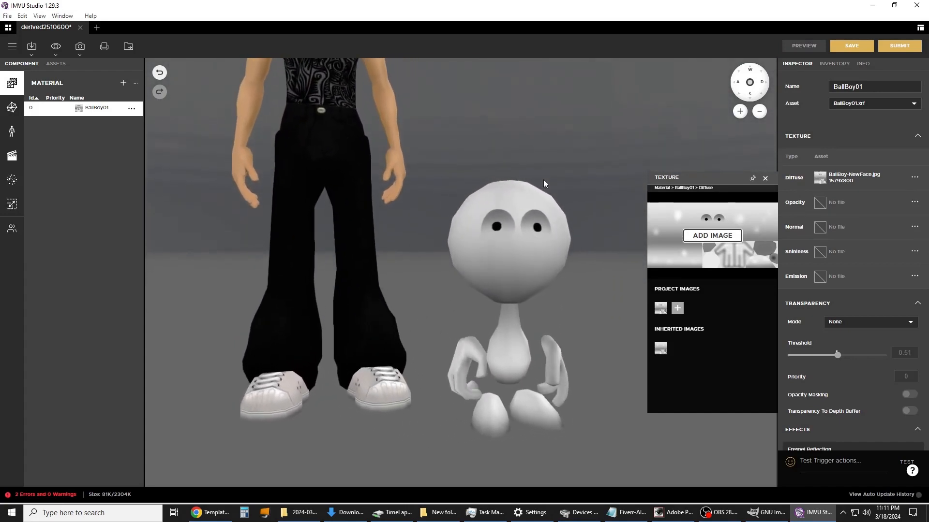
{"action": "mouse_move", "coordinate": [674, 516]}
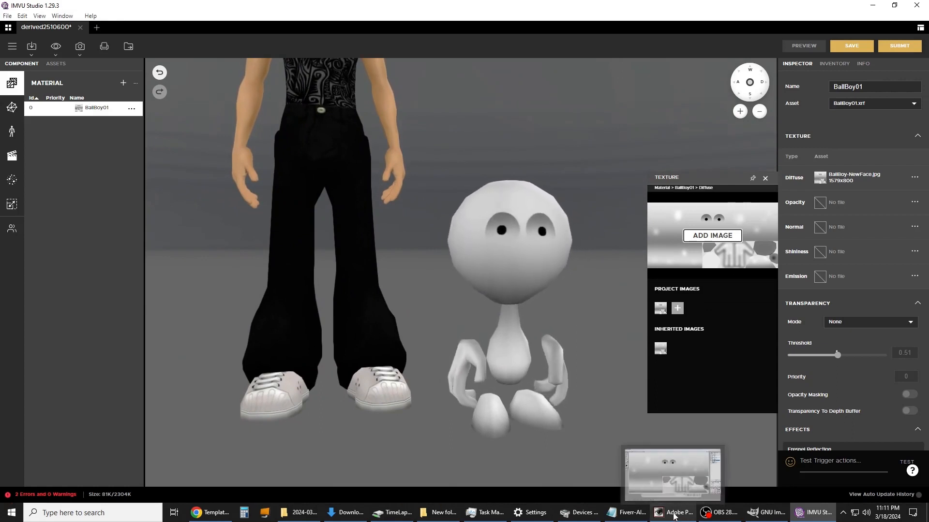
{"action": "mouse_move", "coordinate": [558, 306]}
{"action": "left_mouse_down"}
{"action": "mouse_move", "coordinate": [525, 274]}
{"action": "mouse_move", "coordinate": [506, 274]}
{"action": "mouse_move", "coordinate": [573, 305]}
{"action": "left_mouse_up"}
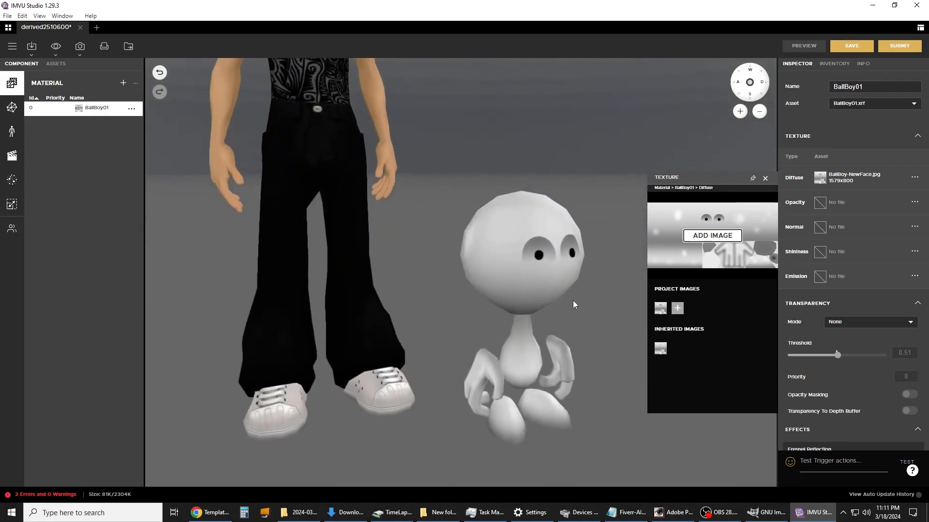
Step: Switch back to Photoshop, hide Layer 1 to expose the wireframe, and add a new layer directly above it
{"action": "left_click", "coordinate": [670, 513]}
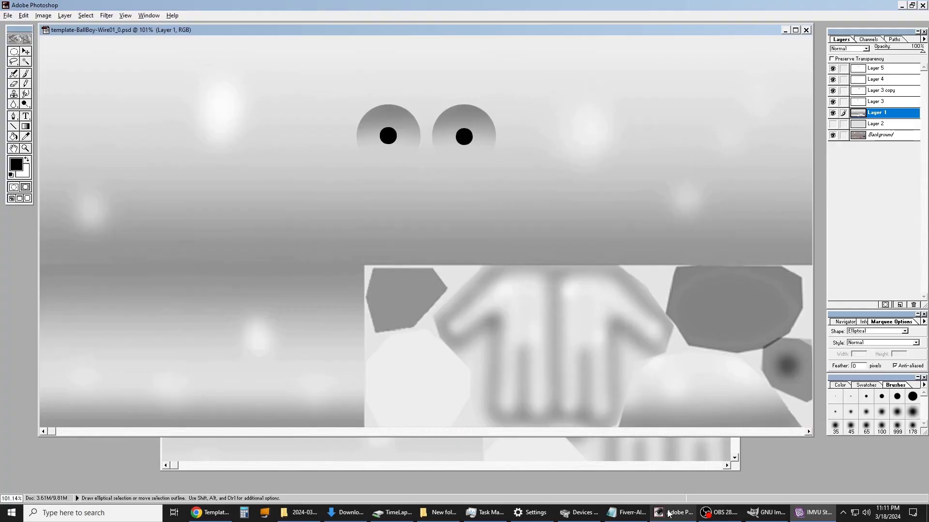
{"action": "left_click", "coordinate": [832, 114]}
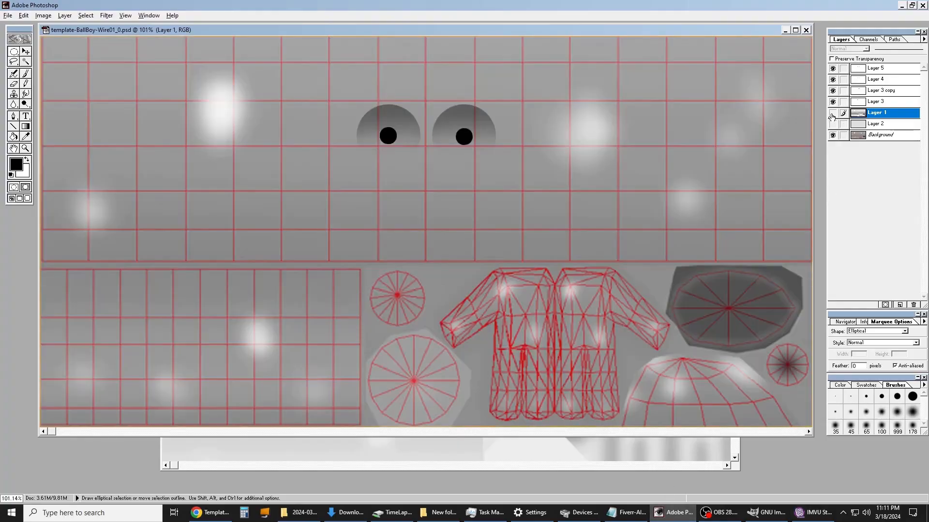
{"action": "left_click", "coordinate": [832, 69]}
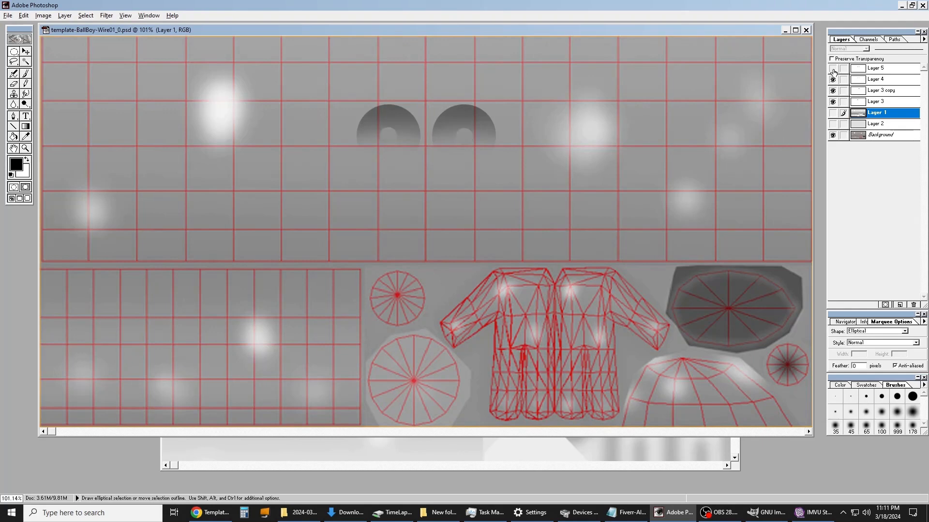
{"action": "left_click", "coordinate": [833, 70]}
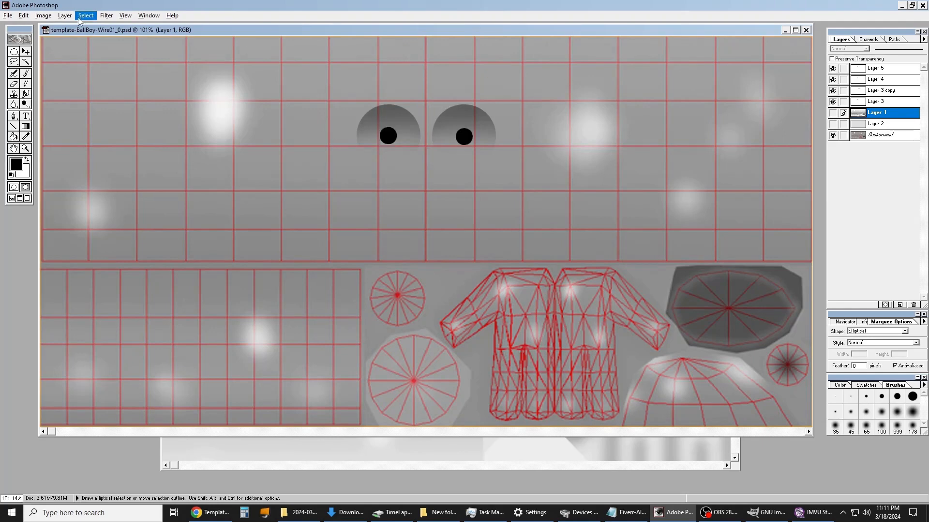
{"action": "left_click", "coordinate": [65, 15]}
{"action": "mouse_move", "coordinate": [73, 27]}
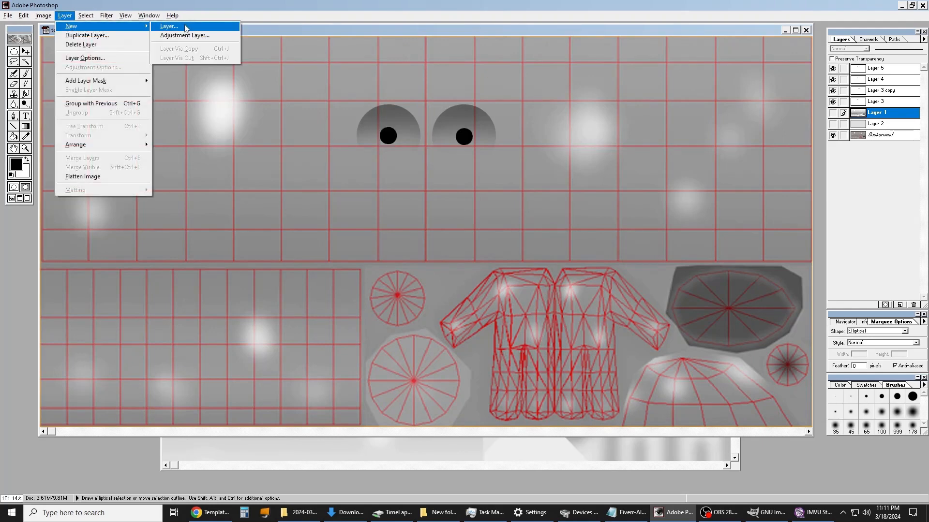
{"action": "left_click", "coordinate": [169, 27]}
{"action": "left_click", "coordinate": [537, 242]}
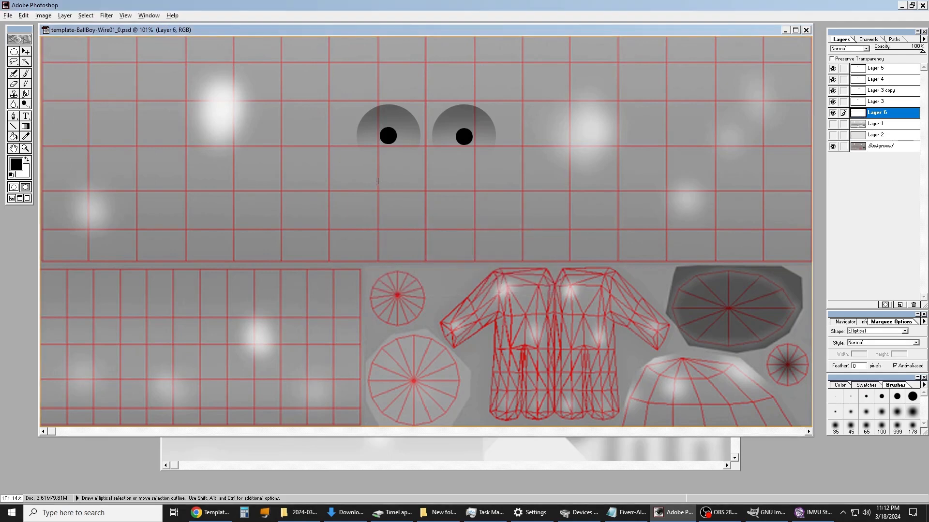
Step: Make a wide elliptical selection for the mouth, centered on the wireframe below the two eyes
{"action": "left_click_drag", "start_coordinate": [378, 181], "coordinate": [477, 242]}
{"action": "left_click_drag", "start_coordinate": [501, 274], "coordinate": [501, 275]}
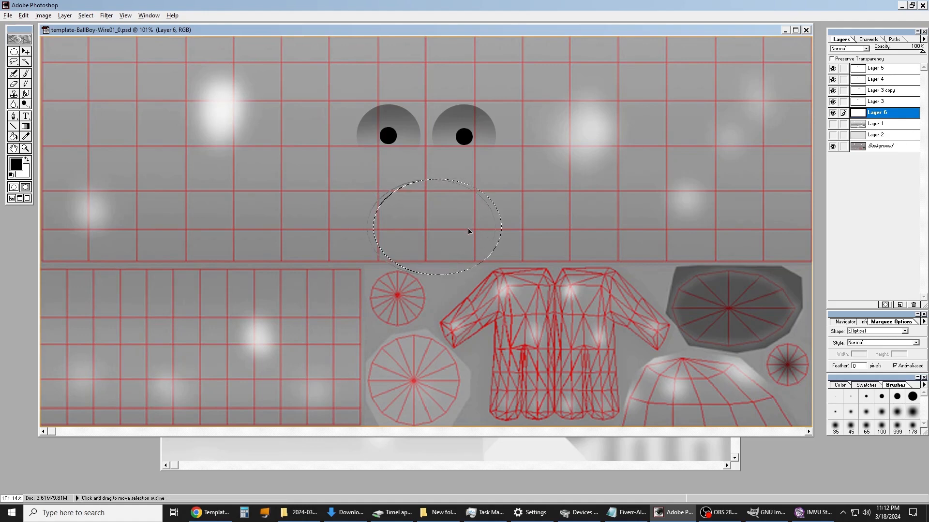
{"action": "left_click_drag", "start_coordinate": [468, 232], "coordinate": [468, 231]}
Step: Airbrush soft black shading into the mouth selection's upper half with the 100-pixel brush, redoing an undone stroke, and deselect
{"action": "left_click", "coordinate": [14, 75]}
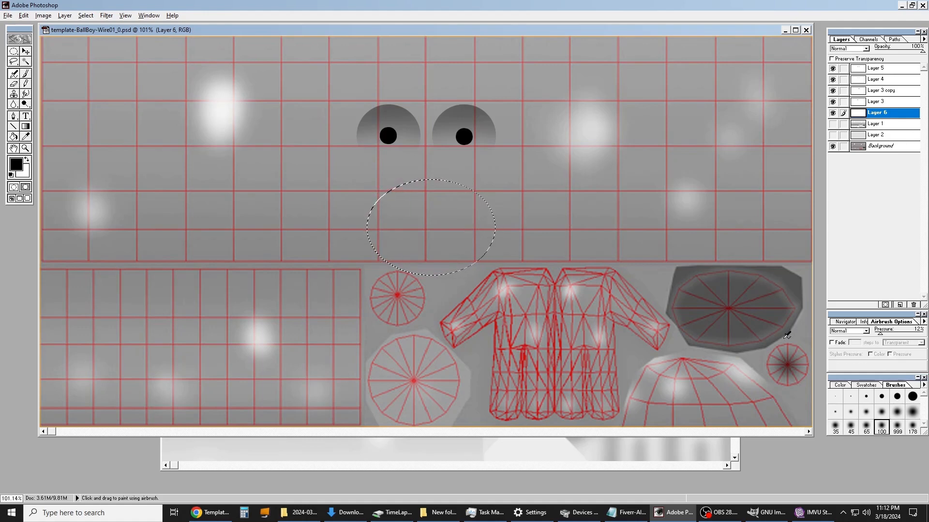
{"action": "mouse_move", "coordinate": [505, 224]}
{"action": "left_mouse_down"}
{"action": "mouse_move", "coordinate": [449, 179]}
{"action": "mouse_move", "coordinate": [417, 177]}
{"action": "left_mouse_up"}
{"action": "mouse_move", "coordinate": [366, 207]}
{"action": "left_mouse_down"}
{"action": "mouse_move", "coordinate": [373, 178]}
{"action": "mouse_move", "coordinate": [502, 195]}
{"action": "mouse_move", "coordinate": [494, 227]}
{"action": "left_mouse_up"}
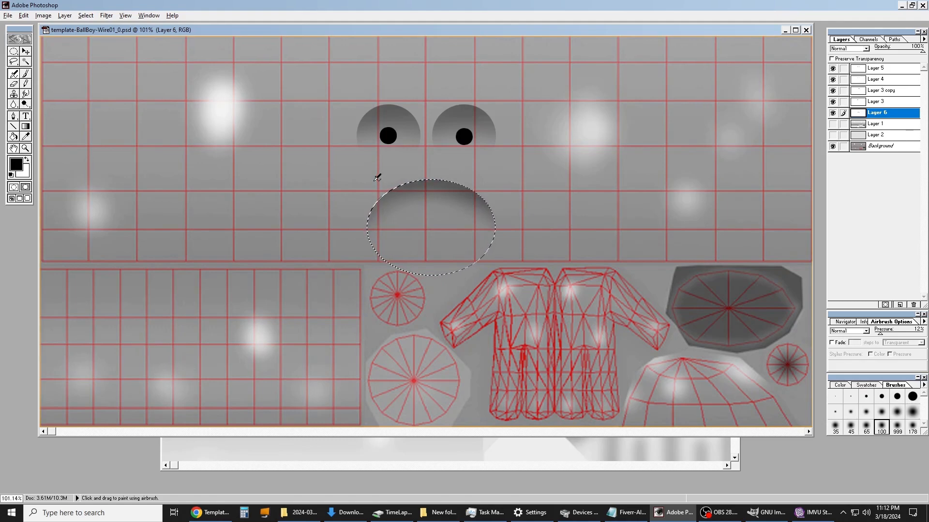
{"action": "left_click", "coordinate": [23, 16]}
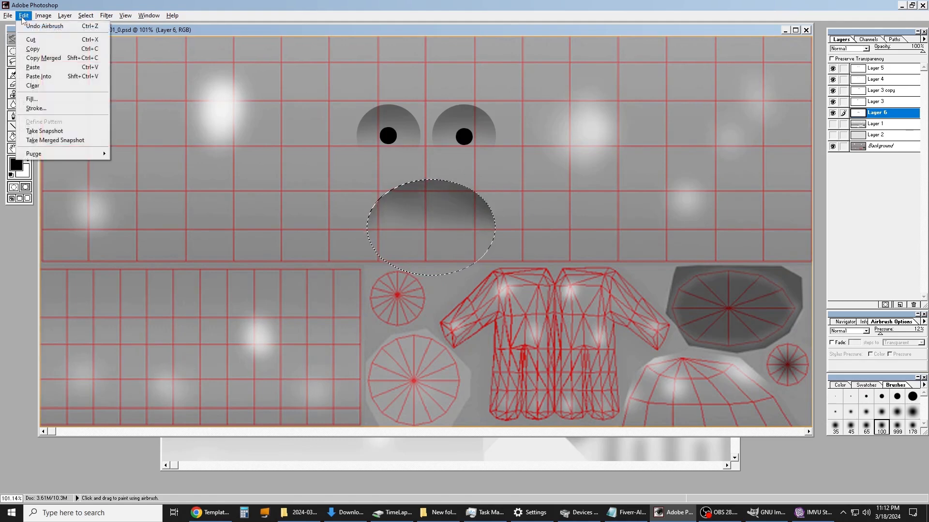
{"action": "left_click", "coordinate": [32, 26]}
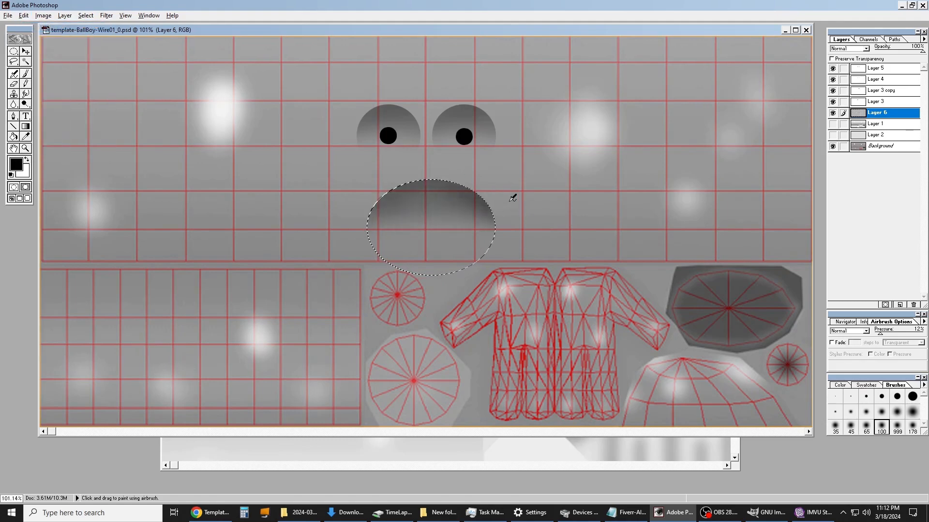
{"action": "left_click", "coordinate": [14, 52]}
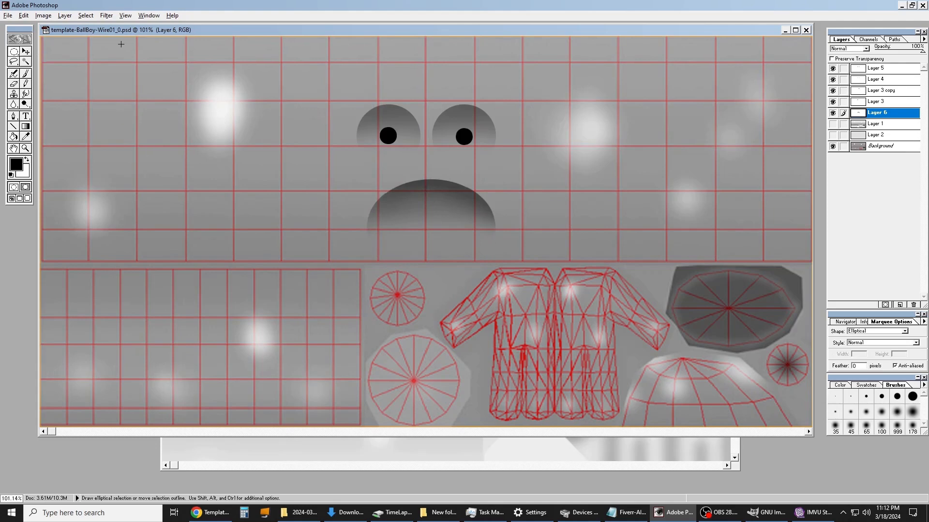
Step: Move the mouth shading on Layer 6 up and slightly left so it sits centered beneath the two eyes
{"action": "left_click", "coordinate": [26, 52]}
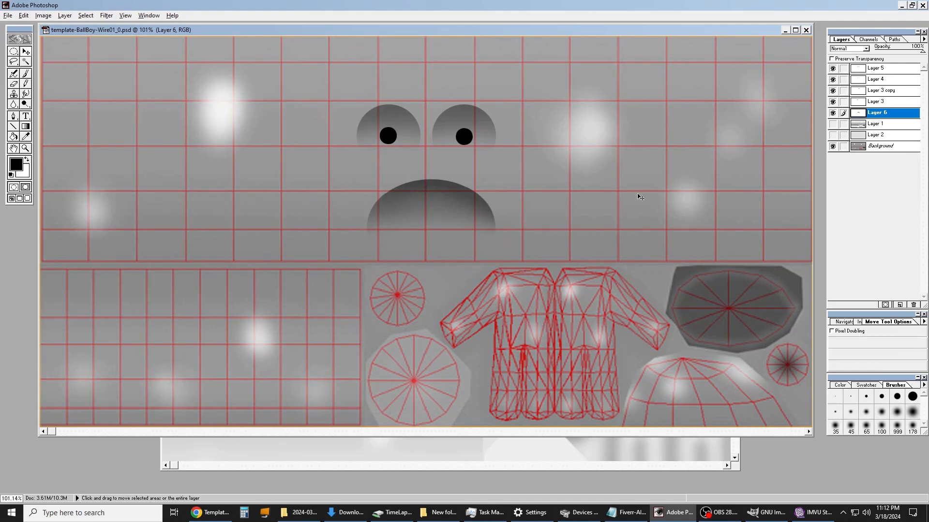
{"action": "mouse_move", "coordinate": [451, 206]}
{"action": "left_mouse_down"}
{"action": "mouse_move", "coordinate": [463, 188]}
{"action": "mouse_move", "coordinate": [341, 188]}
{"action": "mouse_move", "coordinate": [495, 128]}
{"action": "mouse_move", "coordinate": [424, 83]}
{"action": "mouse_move", "coordinate": [443, 75]}
{"action": "mouse_move", "coordinate": [445, 199]}
{"action": "mouse_move", "coordinate": [483, 88]}
{"action": "mouse_move", "coordinate": [492, 203]}
{"action": "mouse_move", "coordinate": [440, 208]}
{"action": "mouse_move", "coordinate": [443, 195]}
{"action": "left_mouse_up"}
{"action": "key", "text": "m"}
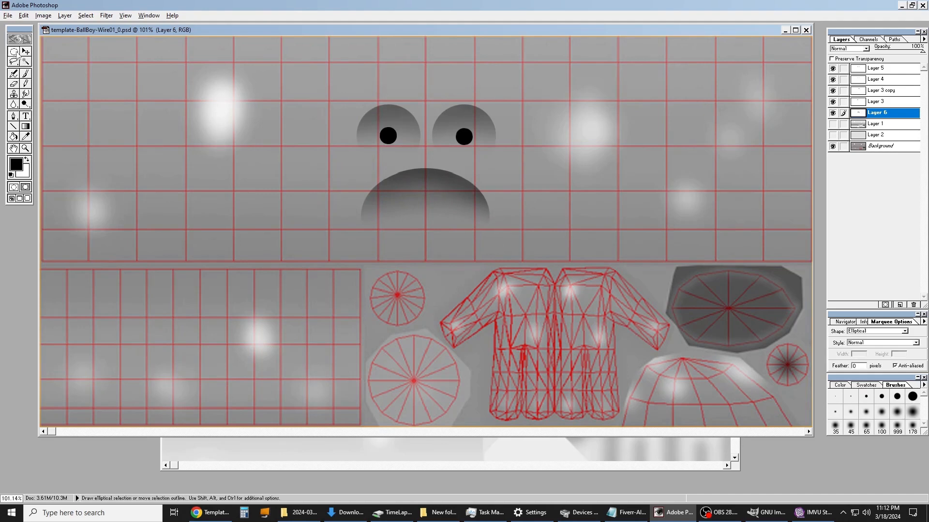
Step: Add a new layer above the mouth shading and place a nearly round elliptical selection over the middle of the mouth
{"action": "left_click", "coordinate": [64, 15]}
{"action": "mouse_move", "coordinate": [72, 26]}
{"action": "left_click", "coordinate": [204, 28]}
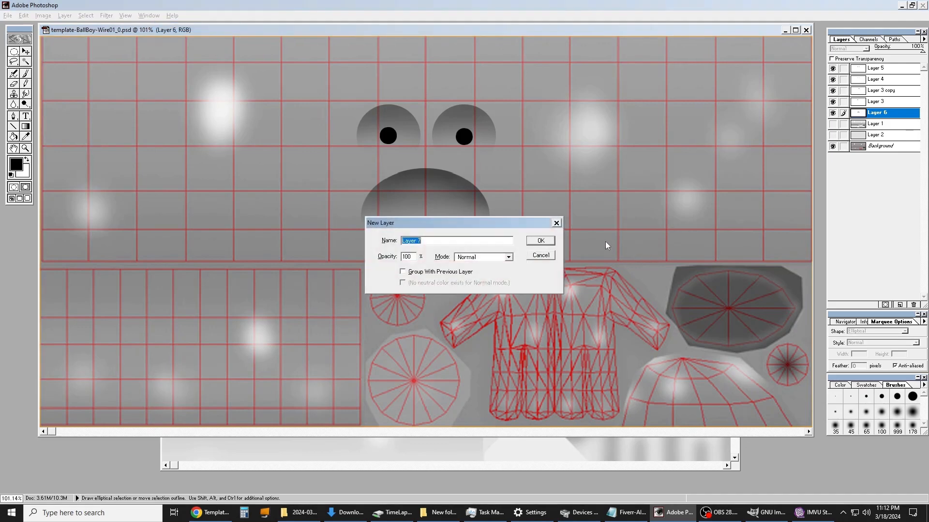
{"action": "left_click", "coordinate": [549, 242]}
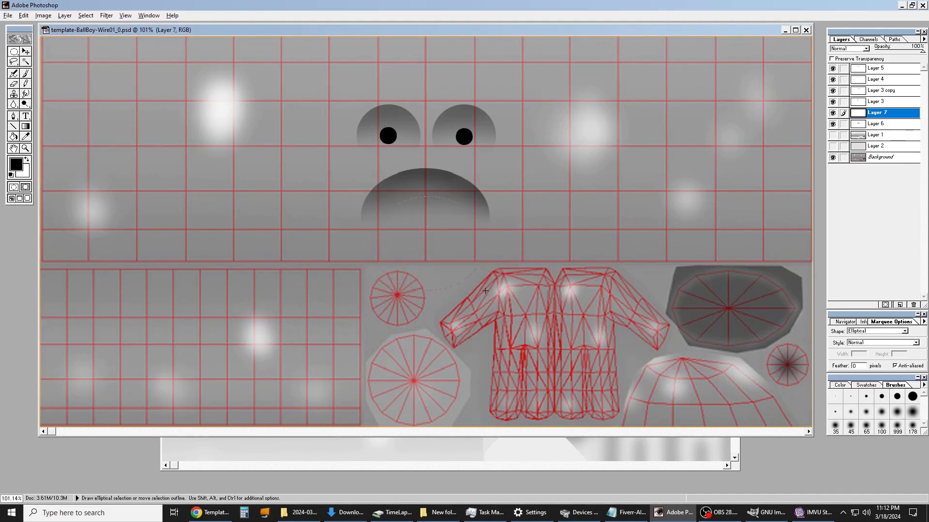
{"action": "left_click_drag", "start_coordinate": [478, 291], "coordinate": [478, 291]}
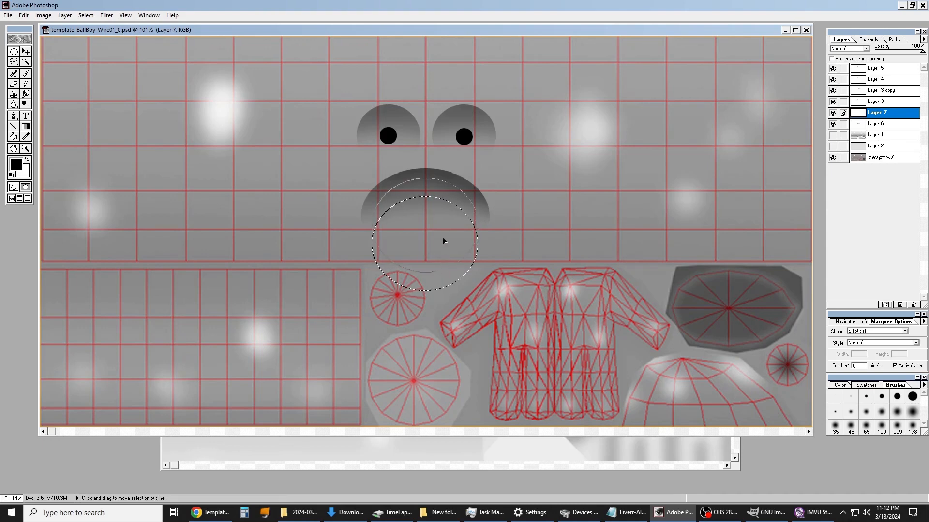
{"action": "left_click_drag", "start_coordinate": [441, 258], "coordinate": [443, 202]}
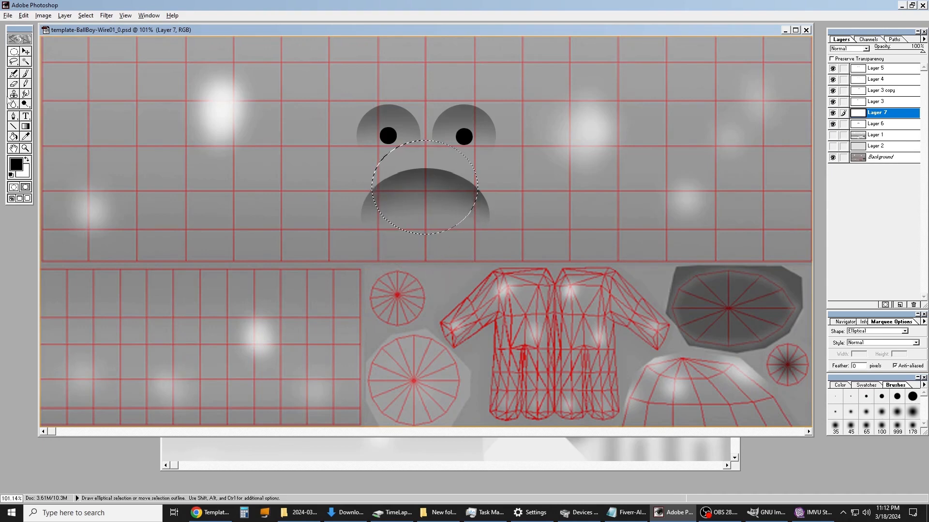
Step: Fill the elliptical selection with mid grey (RGB 153, 153, 153) using the Pencil's 999-pixel brush
{"action": "left_click", "coordinate": [16, 165]}
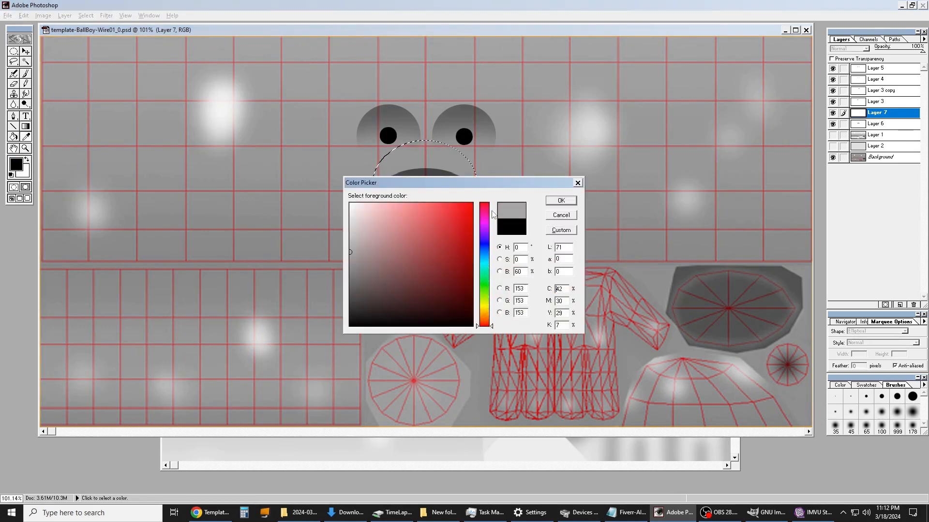
{"action": "left_click", "coordinate": [560, 201]}
{"action": "left_click", "coordinate": [27, 84]}
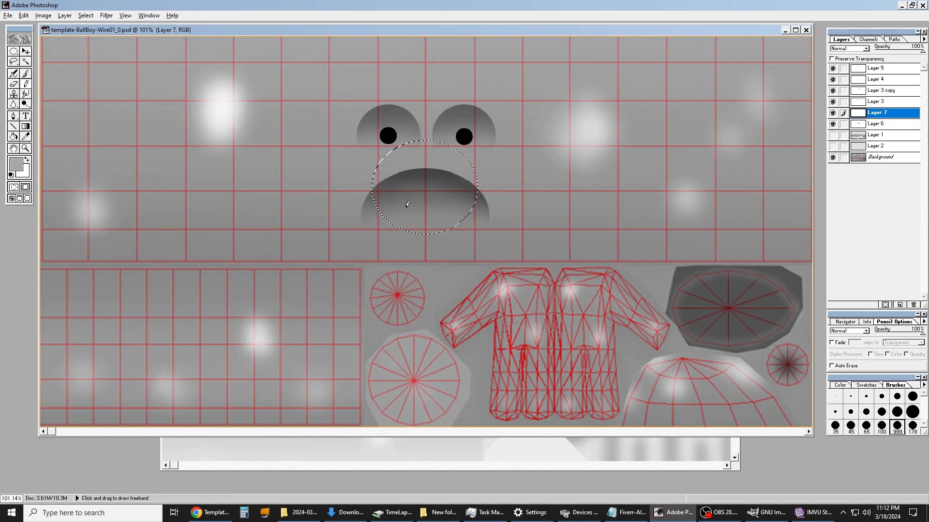
{"action": "left_click", "coordinate": [405, 207]}
Step: Delete the upper half of the grey ellipse with a rectangular selection, and nudge the remaining lower half slightly down
{"action": "key", "text": "m"}
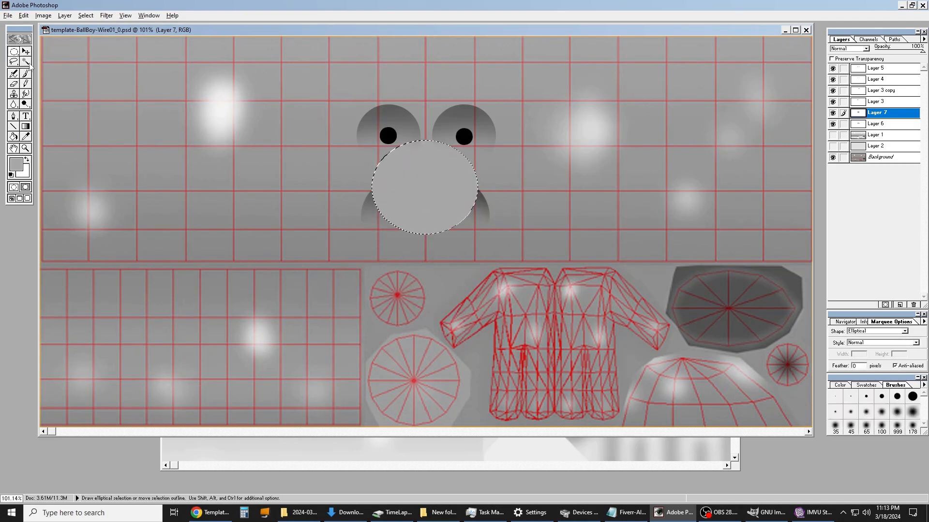
{"action": "left_click_drag", "start_coordinate": [12, 52], "coordinate": [22, 53]}
{"action": "key", "text": "ctrl+d"}
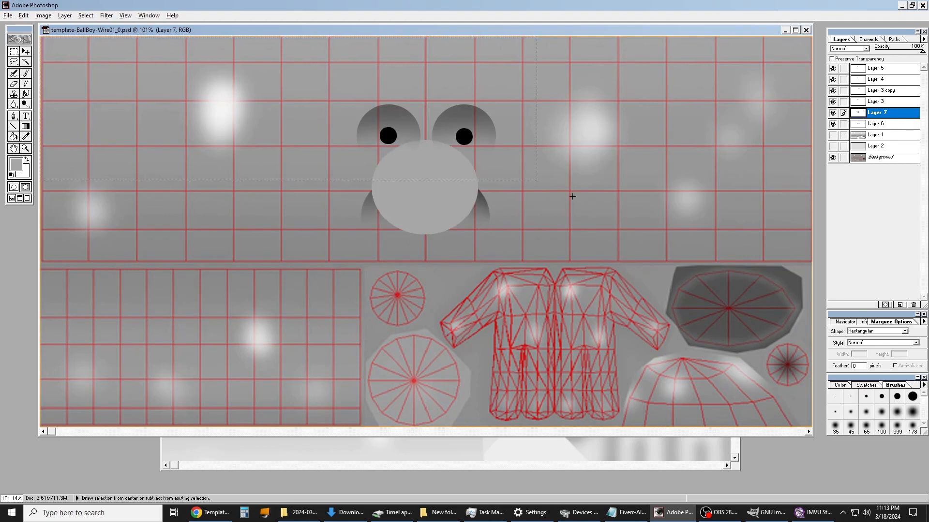
{"action": "left_click_drag", "start_coordinate": [560, 197], "coordinate": [564, 193]}
{"action": "key", "text": "Delete"}
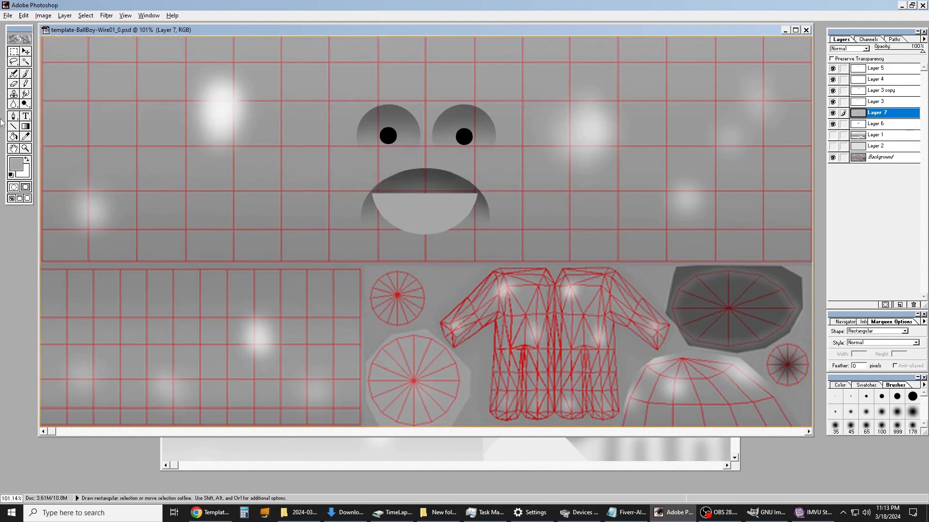
{"action": "left_click", "coordinate": [26, 51]}
{"action": "mouse_move", "coordinate": [429, 222]}
{"action": "left_mouse_down"}
{"action": "mouse_move", "coordinate": [434, 245]}
{"action": "mouse_move", "coordinate": [428, 223]}
{"action": "left_mouse_up"}
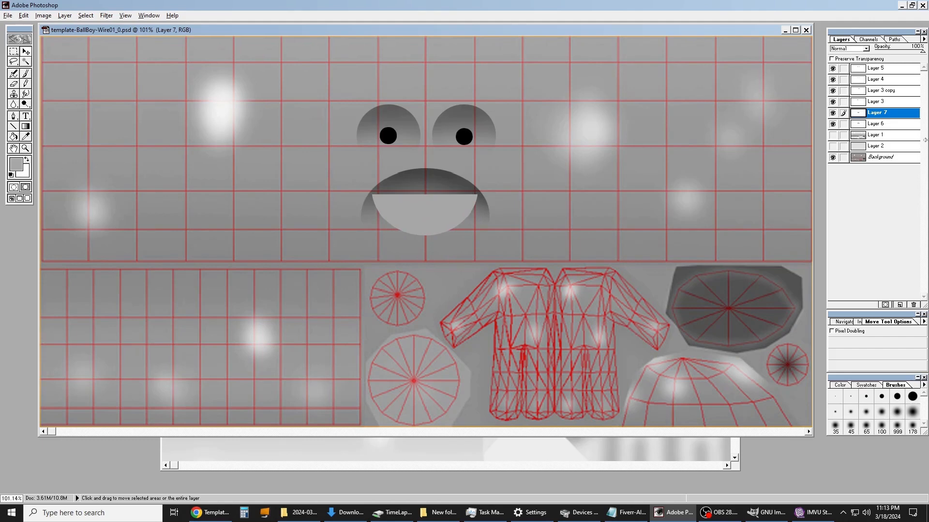
Step: Identify the two eye-shading layers by toggling layer visibility, and merge Layer 3 copy down into Layer 3
{"action": "left_click", "coordinate": [832, 113]}
{"action": "left_click", "coordinate": [832, 113]}
{"action": "left_click", "coordinate": [832, 91]}
{"action": "left_click", "coordinate": [832, 91]}
{"action": "left_click", "coordinate": [833, 91]}
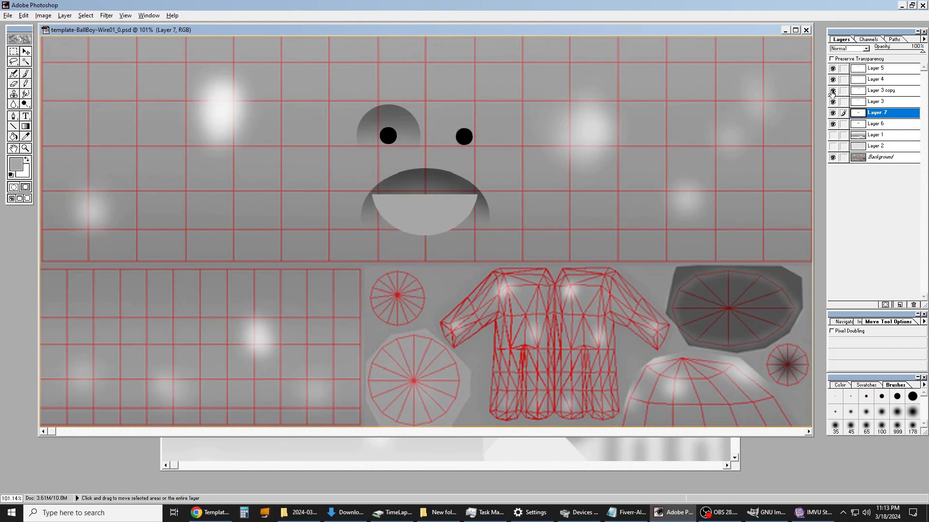
{"action": "left_click", "coordinate": [833, 91]}
{"action": "left_click", "coordinate": [832, 91]}
{"action": "left_click", "coordinate": [832, 91]}
{"action": "left_click", "coordinate": [833, 102]}
{"action": "left_click", "coordinate": [833, 102]}
{"action": "left_click", "coordinate": [884, 92]}
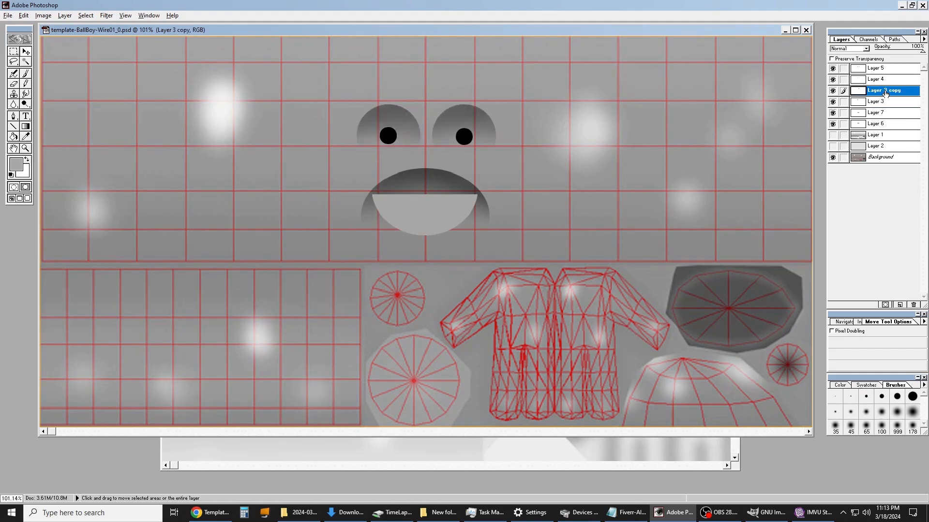
{"action": "key", "text": "ctrl+e"}
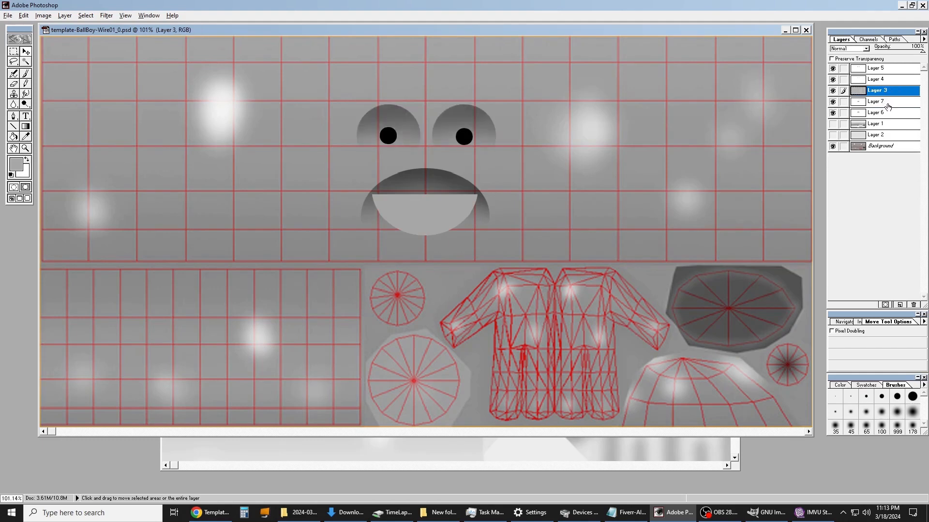
Step: Toggle the visibility of the eye shading, pupil and mouth layers in turn to check what each one contains
{"action": "left_click", "coordinate": [832, 92]}
{"action": "left_click", "coordinate": [833, 92]}
{"action": "left_click", "coordinate": [832, 91]}
{"action": "left_click", "coordinate": [833, 92]}
{"action": "left_click", "coordinate": [832, 92]}
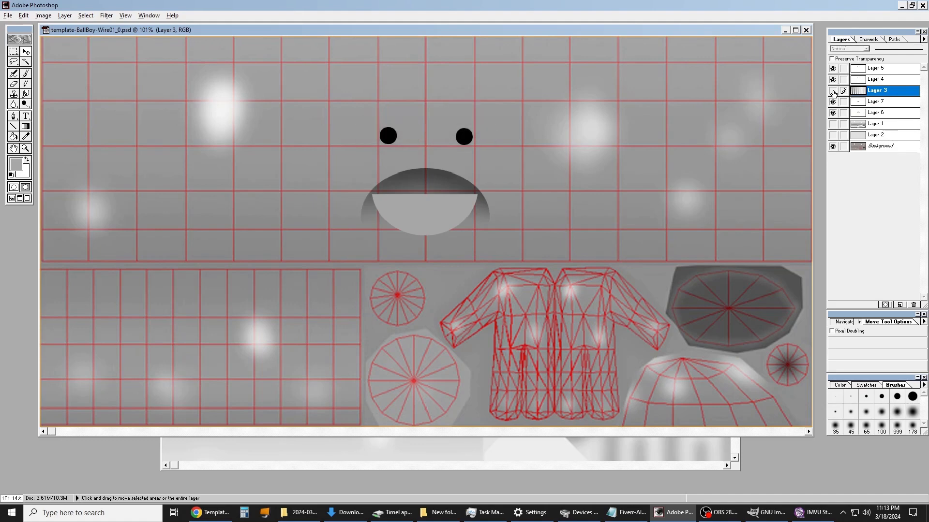
{"action": "left_click", "coordinate": [833, 92]}
{"action": "left_click", "coordinate": [832, 80]}
{"action": "left_click", "coordinate": [832, 69]}
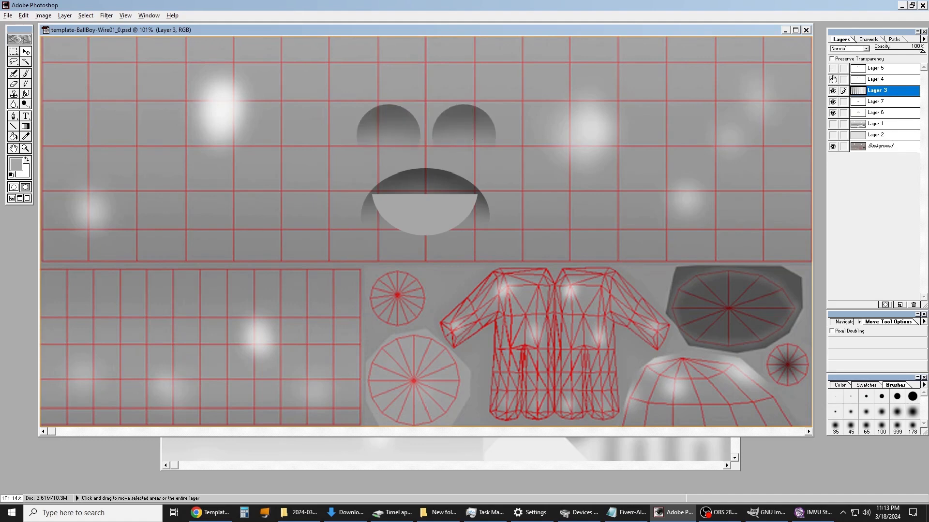
{"action": "left_click", "coordinate": [833, 69]}
{"action": "left_click", "coordinate": [832, 69]}
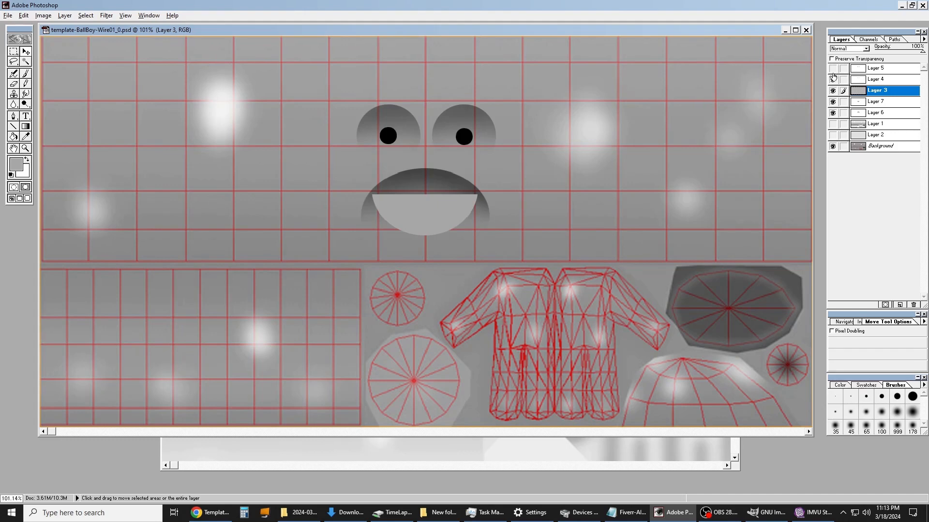
{"action": "left_click", "coordinate": [833, 80]}
{"action": "left_click", "coordinate": [832, 80]}
{"action": "left_click", "coordinate": [832, 70]}
{"action": "left_click", "coordinate": [833, 113]}
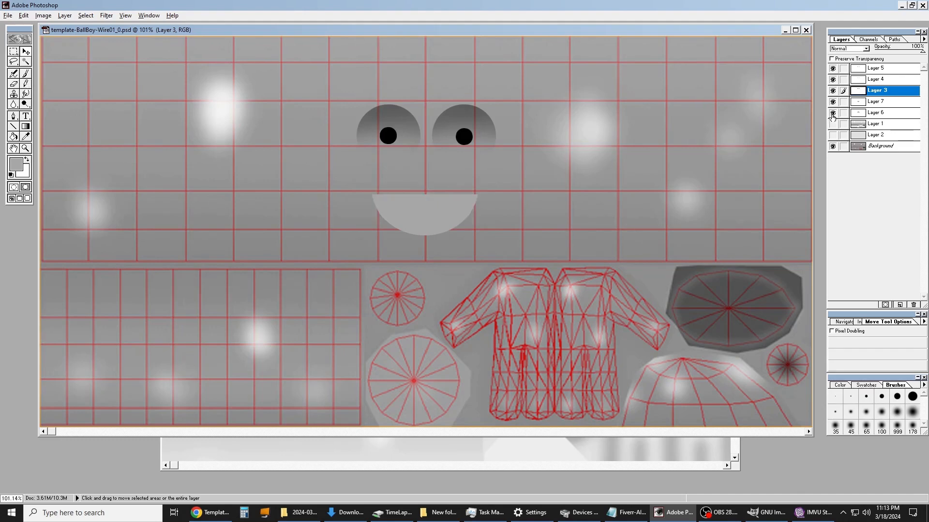
{"action": "left_click", "coordinate": [832, 113]}
{"action": "left_click", "coordinate": [832, 102]}
{"action": "left_click", "coordinate": [833, 101]}
Step: Recolor the half-ellipse on Layer 7 to near-white (RGB 238, 238, 238) with Preserve Transparency enabled, using the Pencil
{"action": "left_click", "coordinate": [879, 102]}
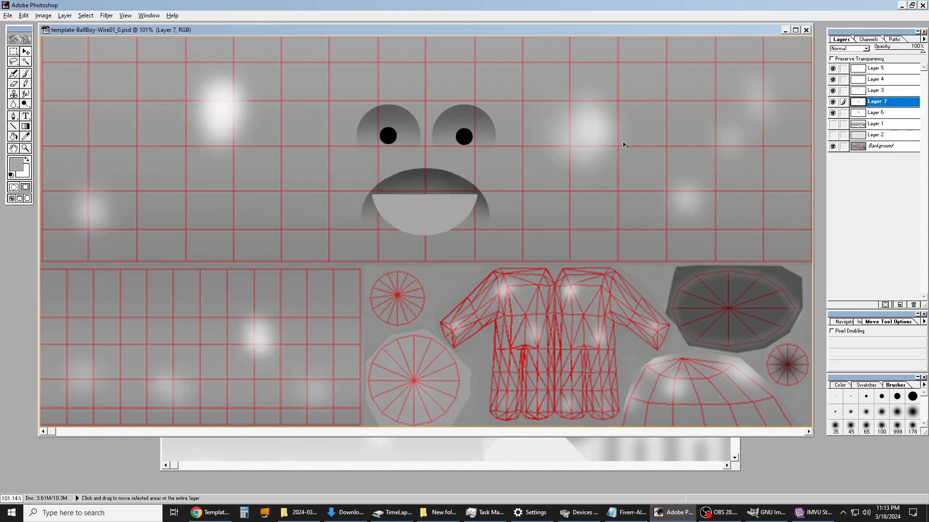
{"action": "left_click", "coordinate": [833, 59]}
{"action": "left_click", "coordinate": [20, 164]}
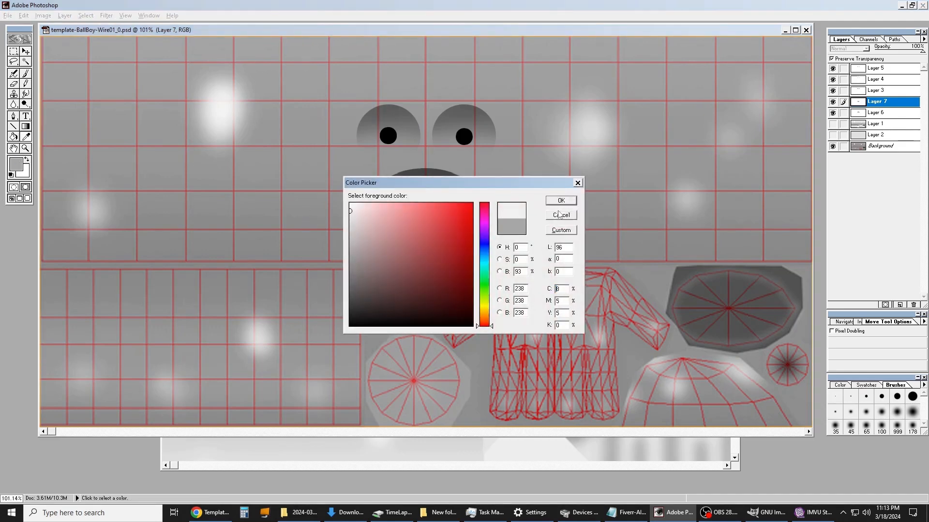
{"action": "left_click", "coordinate": [561, 200]}
{"action": "left_click", "coordinate": [26, 83]}
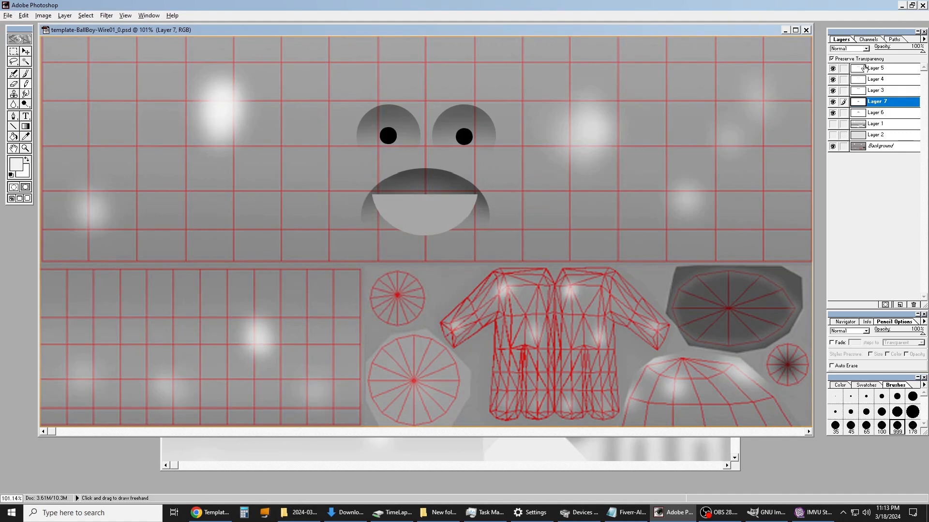
{"action": "left_click", "coordinate": [429, 188]}
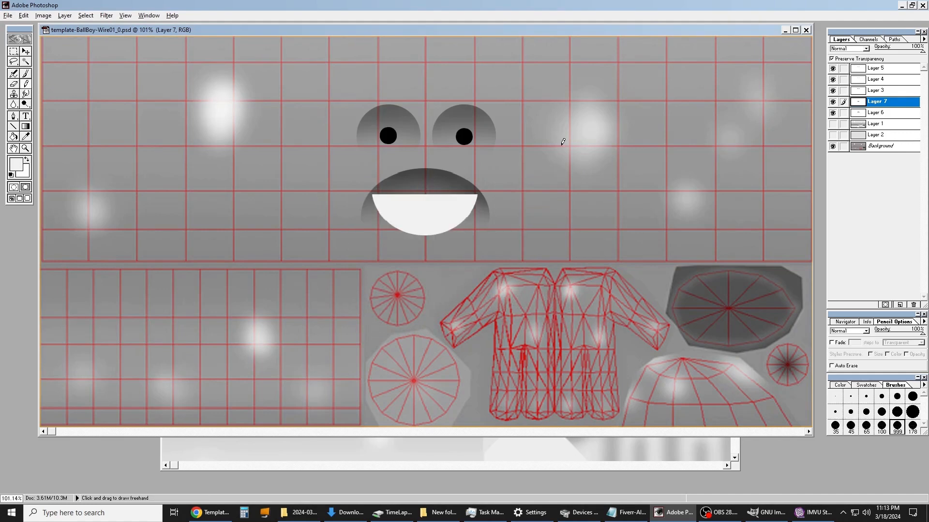
Step: Airbrush a grey (RGB 136, 136, 136) horizontal line across the middle of the white teeth shape with a small soft brush
{"action": "left_click", "coordinate": [26, 148]}
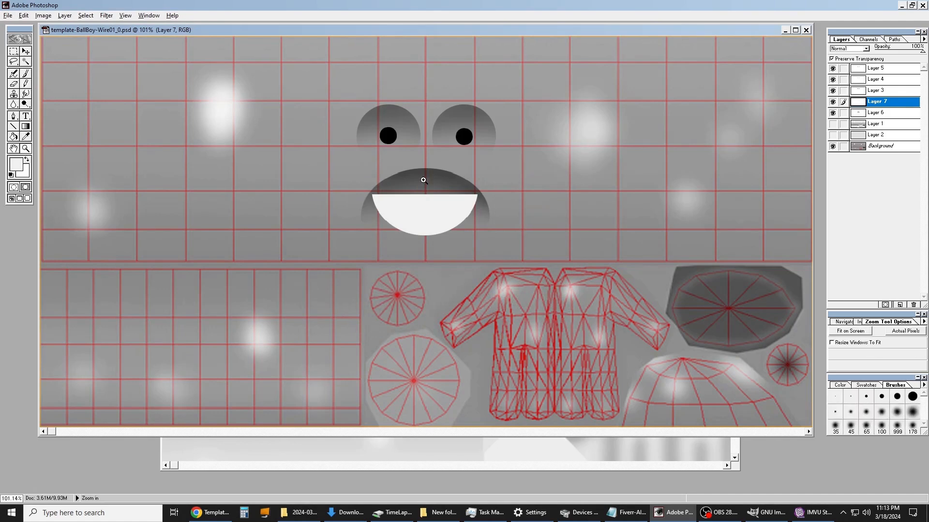
{"action": "left_click_drag", "start_coordinate": [373, 164], "coordinate": [535, 260]}
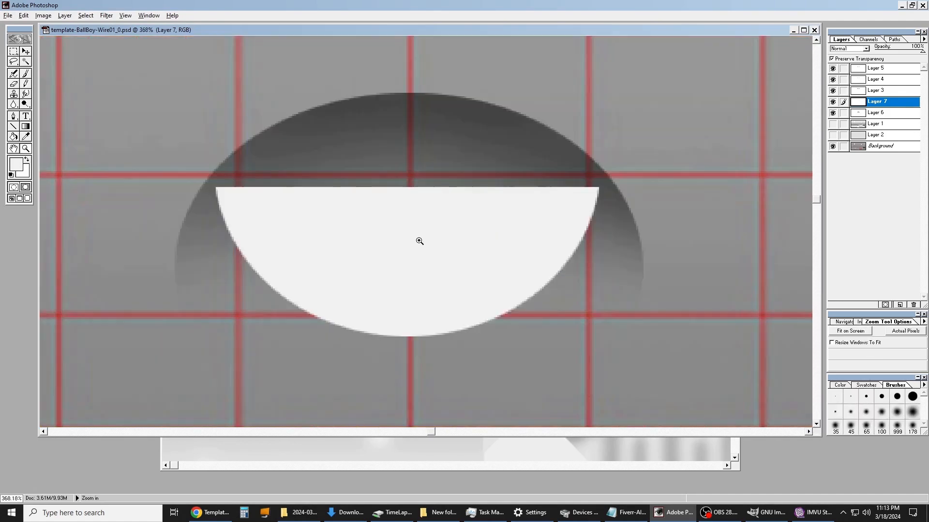
{"action": "left_click", "coordinate": [13, 73]}
{"action": "left_click", "coordinate": [16, 165]}
{"action": "left_click_drag", "start_coordinate": [412, 256], "coordinate": [320, 258]}
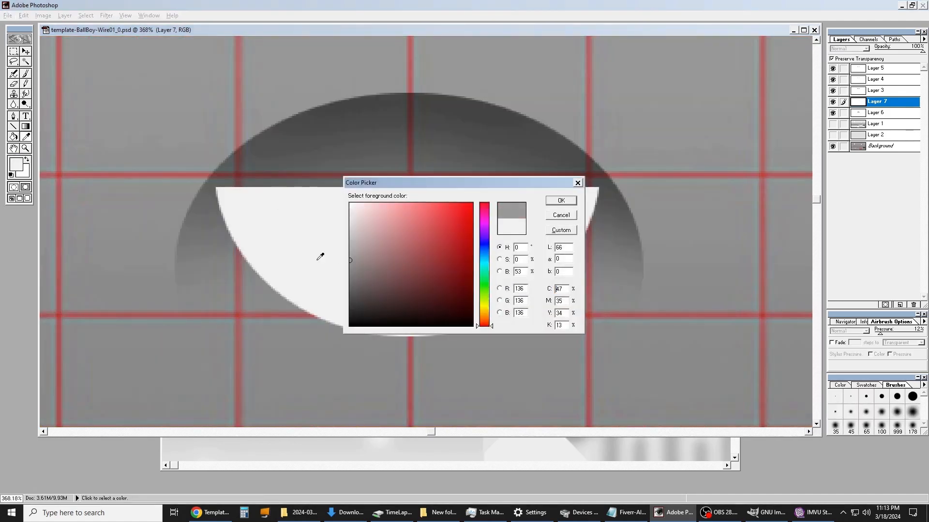
{"action": "left_click", "coordinate": [561, 200]}
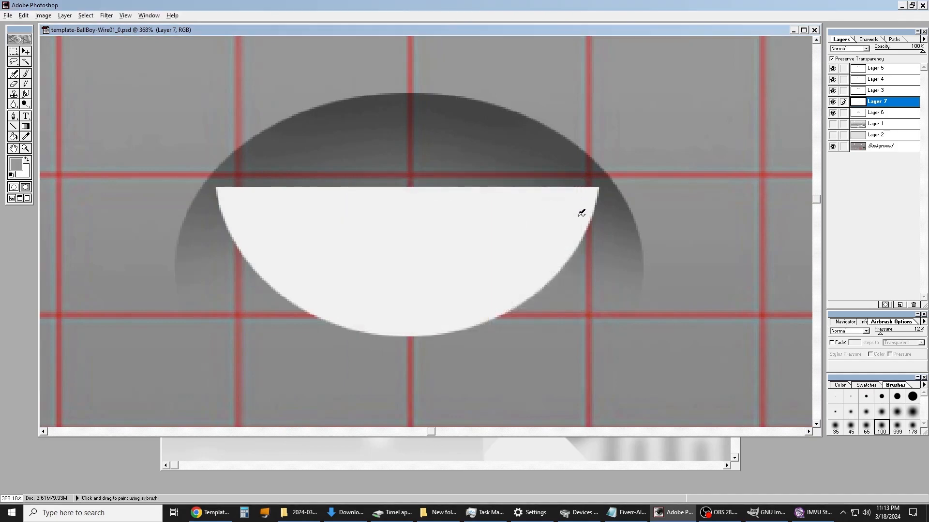
{"action": "left_click", "coordinate": [850, 412]}
{"action": "left_click_drag", "start_coordinate": [232, 256], "coordinate": [573, 254]}
{"action": "left_click_drag", "start_coordinate": [235, 253], "coordinate": [576, 254]}
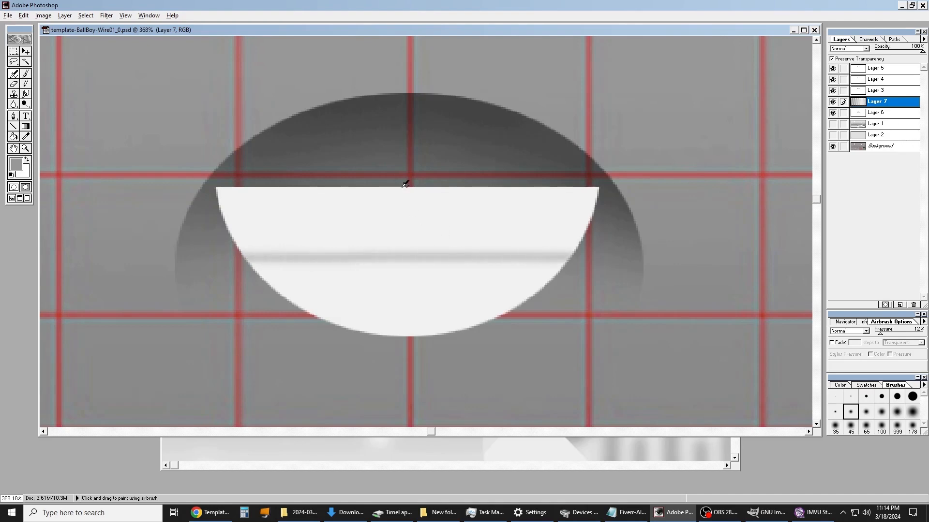
Step: Airbrush five roughly vertical tooth lines down the white shape: one at the center and two on each side
{"action": "left_click_drag", "start_coordinate": [405, 188], "coordinate": [409, 341]}
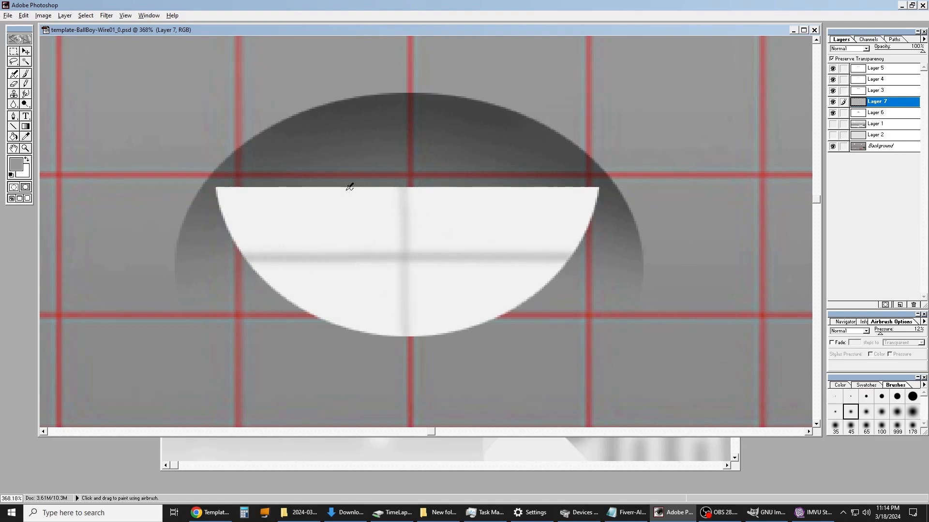
{"action": "left_click_drag", "start_coordinate": [350, 187], "coordinate": [363, 343]}
{"action": "left_click_drag", "start_coordinate": [293, 186], "coordinate": [314, 330]}
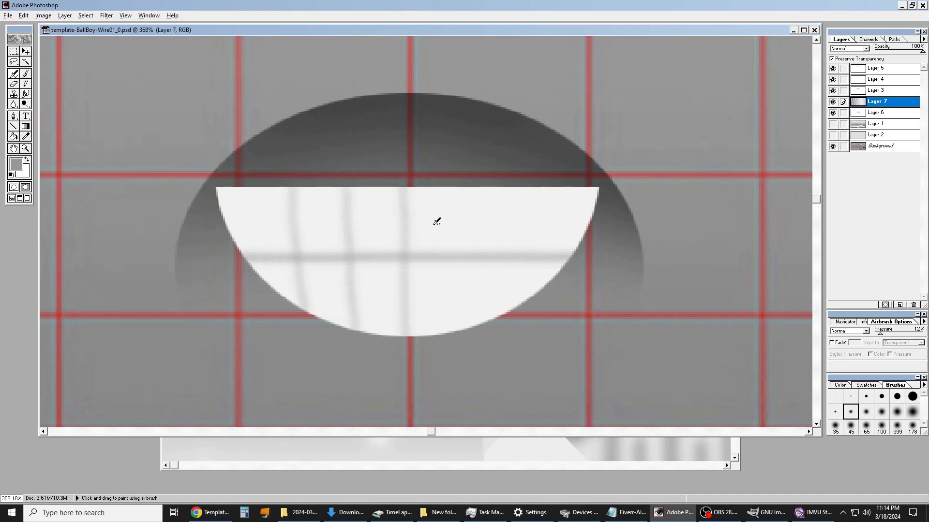
{"action": "left_click_drag", "start_coordinate": [467, 186], "coordinate": [476, 330]}
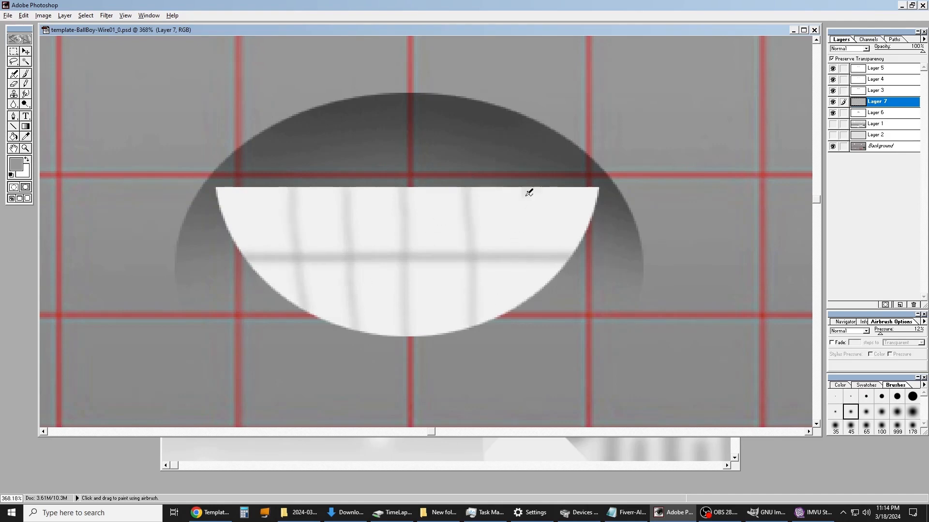
{"action": "left_click_drag", "start_coordinate": [529, 192], "coordinate": [532, 296]}
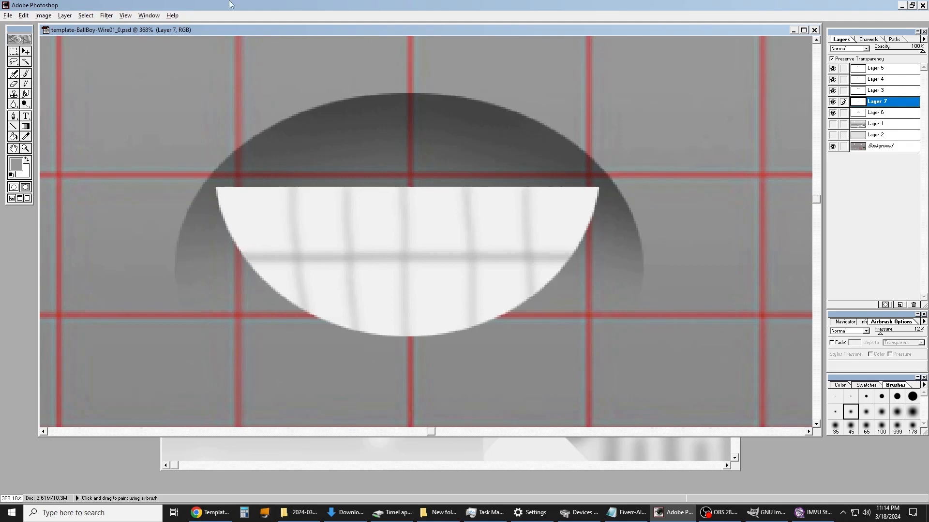
Step: Load the half-ellipse teeth shape of Layer 7 as a selection and add a new empty layer above it
{"action": "left_click", "coordinate": [884, 116], "text": "ctrl"}
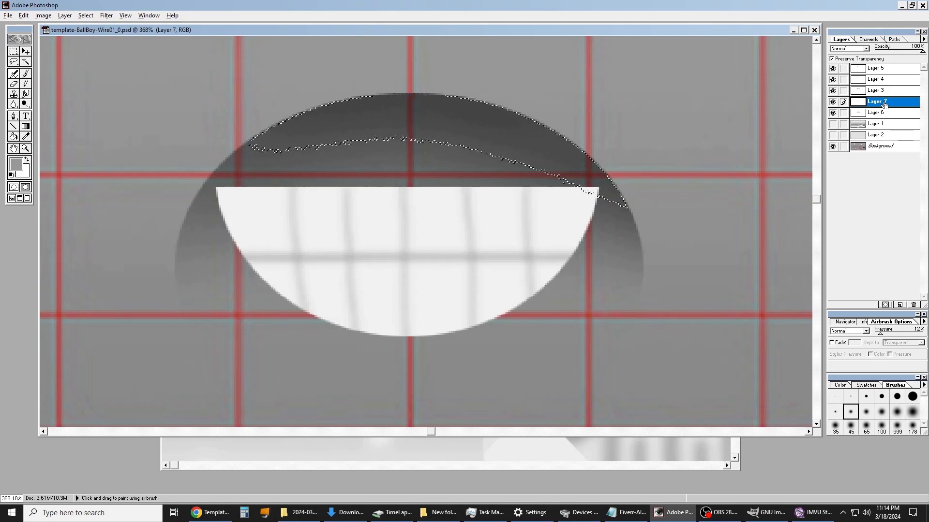
{"action": "left_click", "coordinate": [884, 103], "text": "ctrl"}
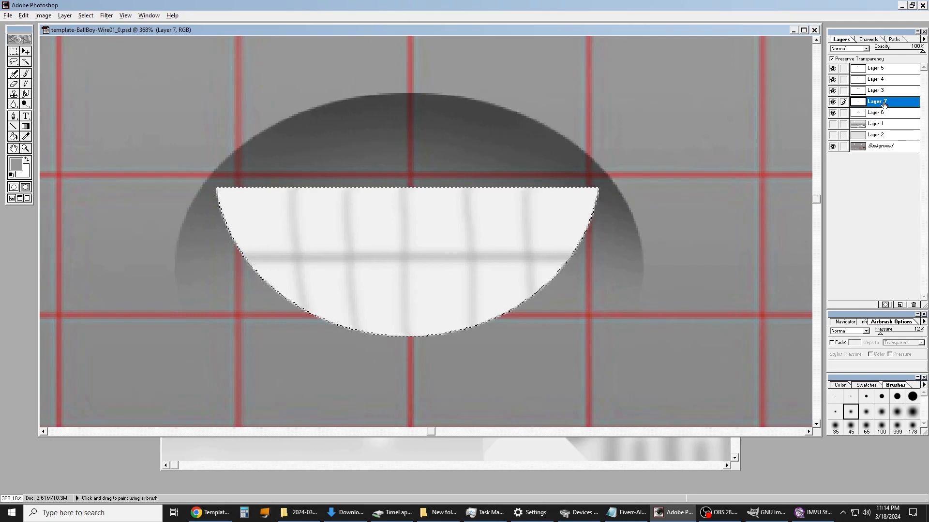
{"action": "left_click", "coordinate": [833, 102]}
{"action": "left_click", "coordinate": [833, 102]}
{"action": "left_click", "coordinate": [65, 16]}
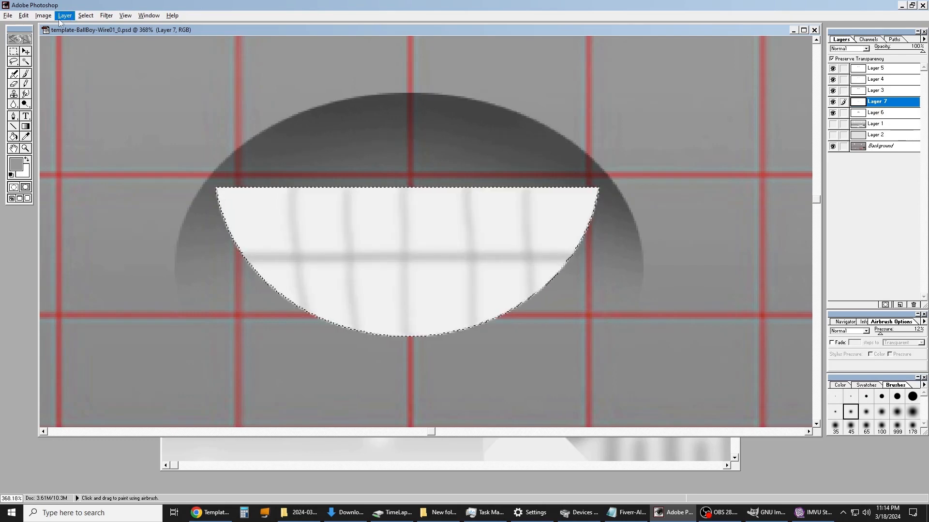
{"action": "mouse_move", "coordinate": [70, 29]}
{"action": "left_click", "coordinate": [174, 26]}
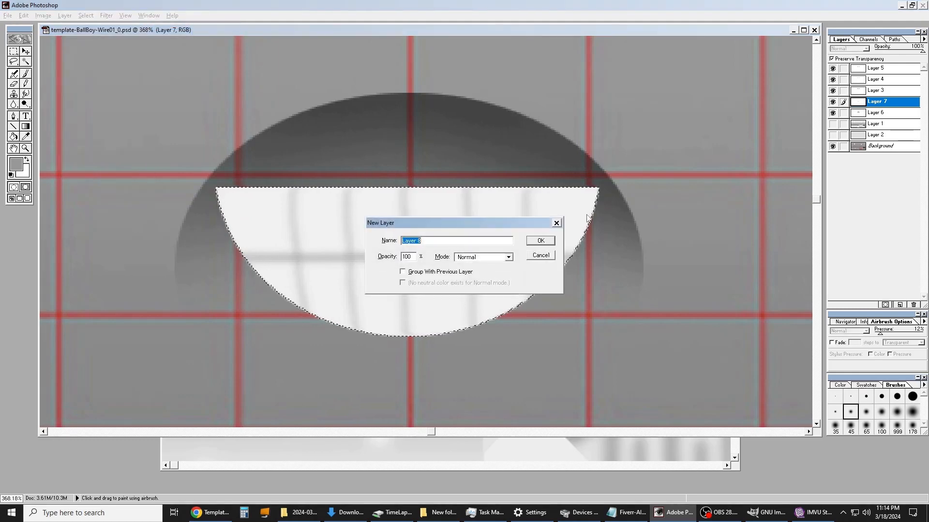
{"action": "left_click", "coordinate": [549, 243]}
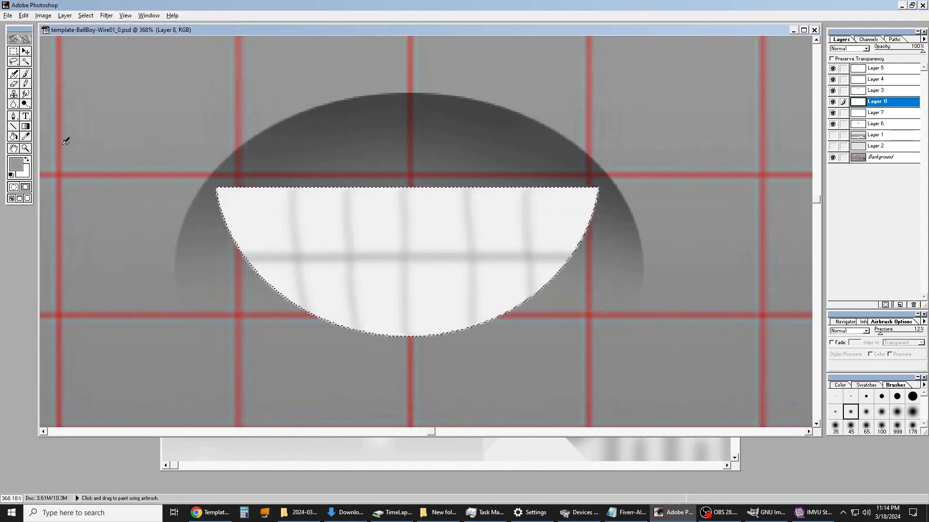
Step: Airbrush soft black shading along the horizontal line between the tooth rows with a large soft brush
{"action": "left_click", "coordinate": [16, 165]}
{"action": "left_click", "coordinate": [461, 317]}
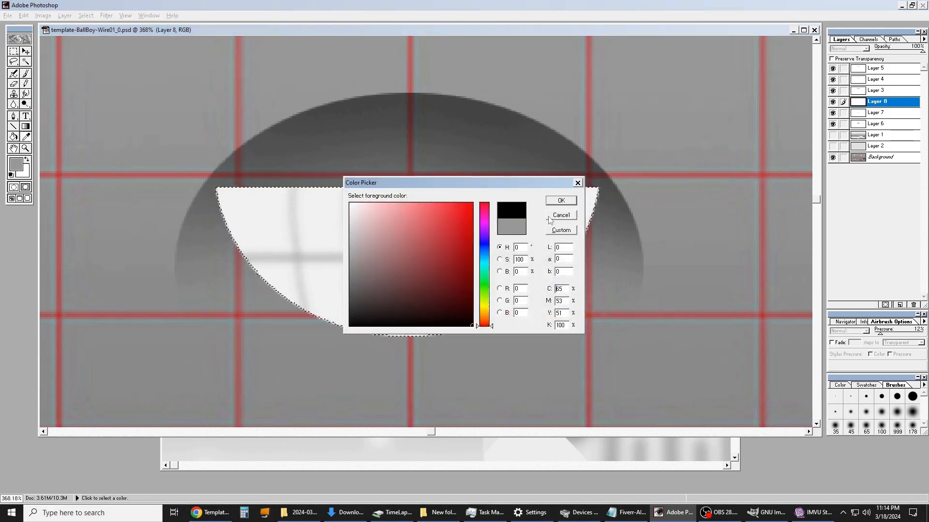
{"action": "left_click", "coordinate": [561, 201]}
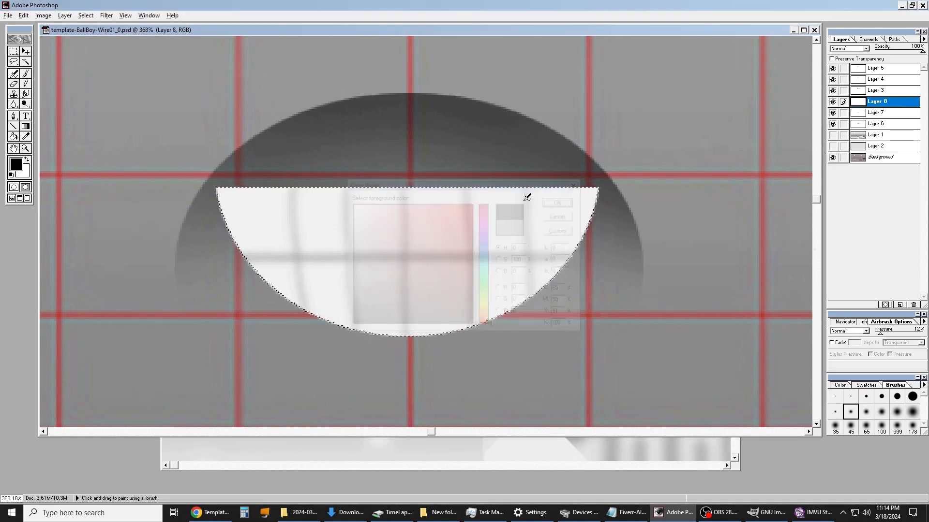
{"action": "left_click", "coordinate": [897, 412]}
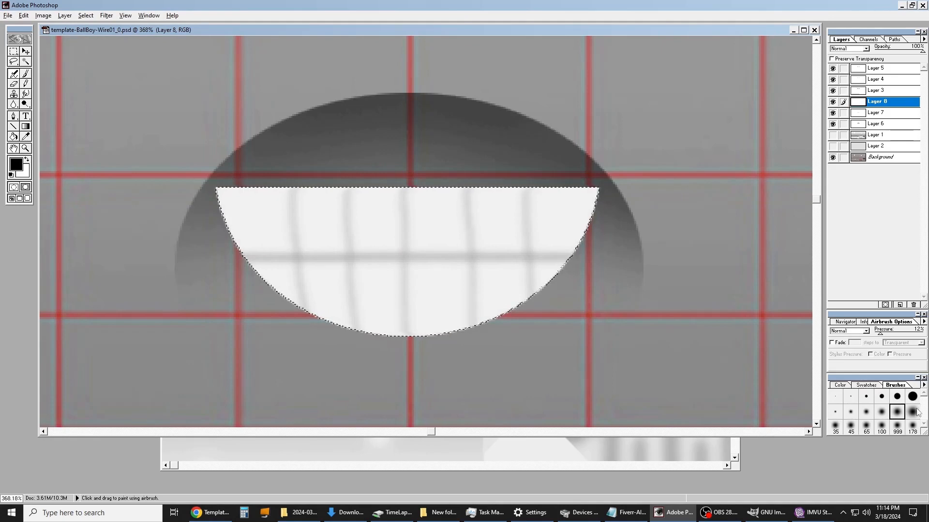
{"action": "left_click", "coordinate": [913, 412]}
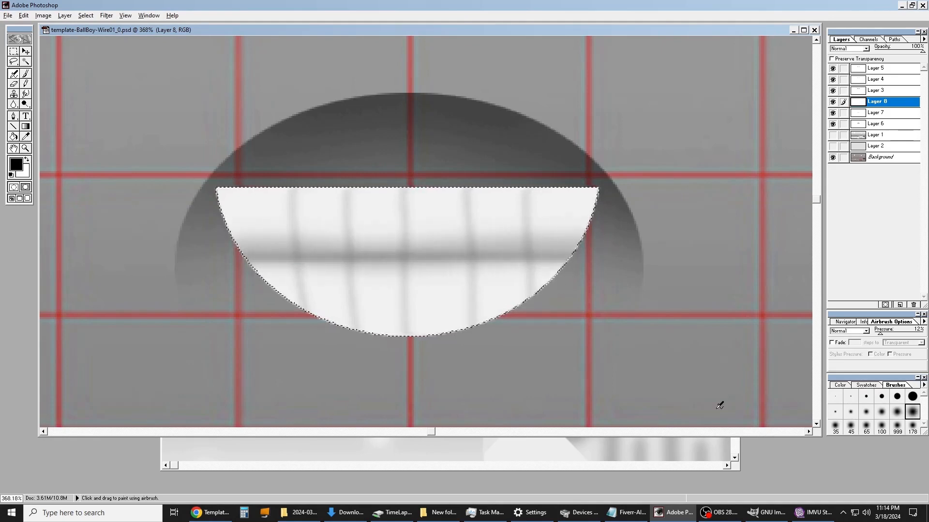
Step: Airbrush soft black shading down all five vertical tooth lines with a medium soft brush
{"action": "left_click", "coordinate": [881, 412]}
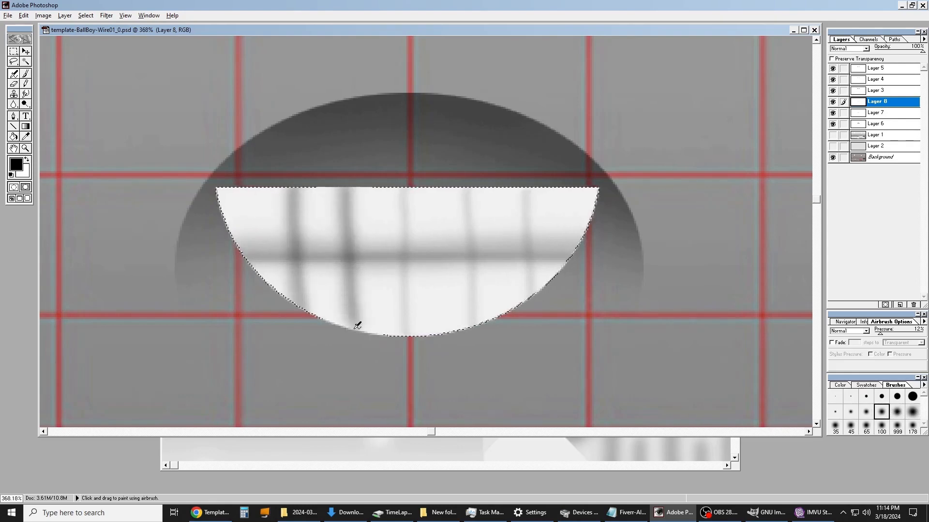
{"action": "left_click_drag", "start_coordinate": [354, 330], "coordinate": [358, 337]}
{"action": "mouse_move", "coordinate": [406, 190]}
{"action": "left_mouse_down"}
{"action": "mouse_move", "coordinate": [406, 290]}
{"action": "mouse_move", "coordinate": [419, 326]}
{"action": "left_mouse_up"}
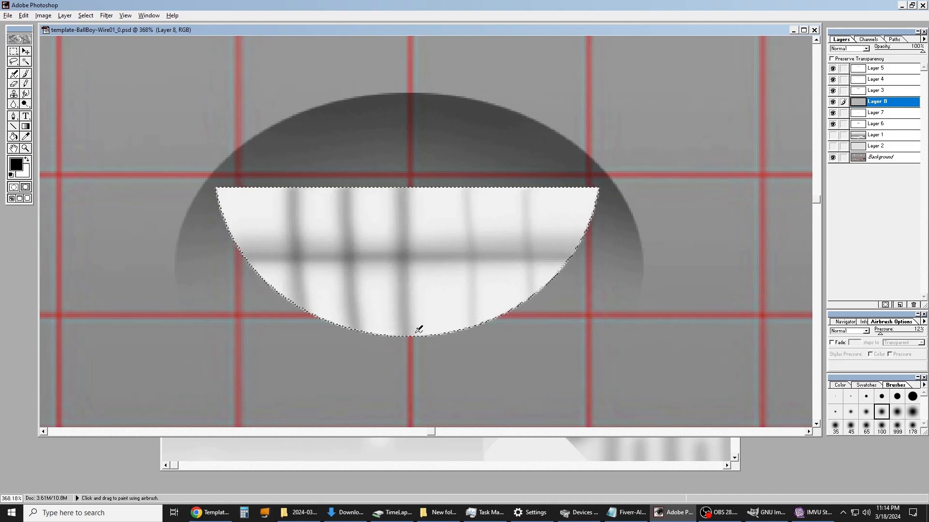
{"action": "left_click_drag", "start_coordinate": [474, 183], "coordinate": [476, 327]}
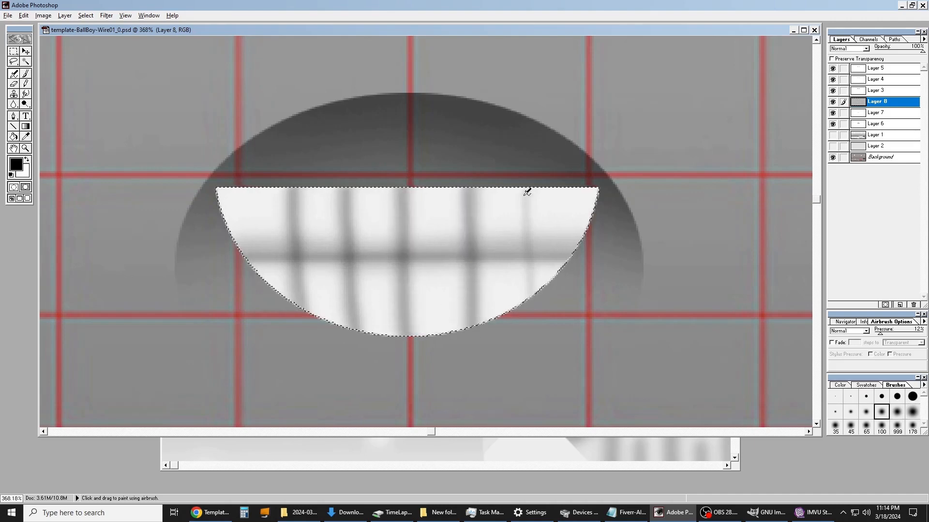
{"action": "left_click_drag", "start_coordinate": [527, 190], "coordinate": [536, 315]}
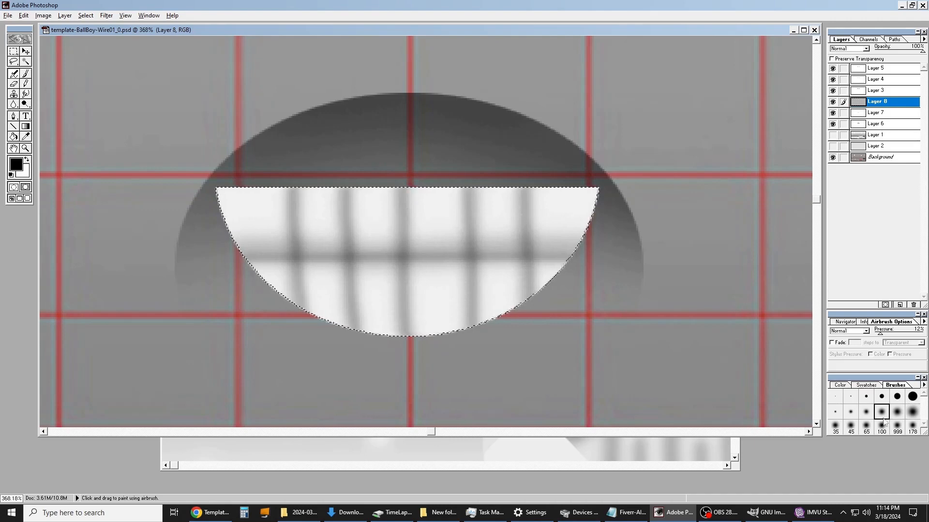
Step: Airbrush a black shadow along the upper edge and upper corners of the teeth with the 35-pixel soft brush
{"action": "left_click", "coordinate": [836, 426]}
{"action": "mouse_move", "coordinate": [217, 186]}
{"action": "left_mouse_down"}
{"action": "mouse_move", "coordinate": [265, 167]}
{"action": "mouse_move", "coordinate": [223, 182]}
{"action": "mouse_move", "coordinate": [214, 222]}
{"action": "mouse_move", "coordinate": [221, 255]}
{"action": "mouse_move", "coordinate": [249, 290]}
{"action": "mouse_move", "coordinate": [212, 174]}
{"action": "mouse_move", "coordinate": [602, 185]}
{"action": "mouse_move", "coordinate": [602, 241]}
{"action": "mouse_move", "coordinate": [568, 290]}
{"action": "mouse_move", "coordinate": [518, 332]}
{"action": "mouse_move", "coordinate": [423, 350]}
{"action": "mouse_move", "coordinate": [338, 348]}
{"action": "mouse_move", "coordinate": [276, 314]}
{"action": "mouse_move", "coordinate": [204, 211]}
{"action": "mouse_move", "coordinate": [208, 177]}
{"action": "mouse_move", "coordinate": [548, 181]}
{"action": "mouse_move", "coordinate": [416, 157]}
{"action": "left_mouse_up"}
{"action": "left_click_drag", "start_coordinate": [643, 179], "coordinate": [581, 286]}
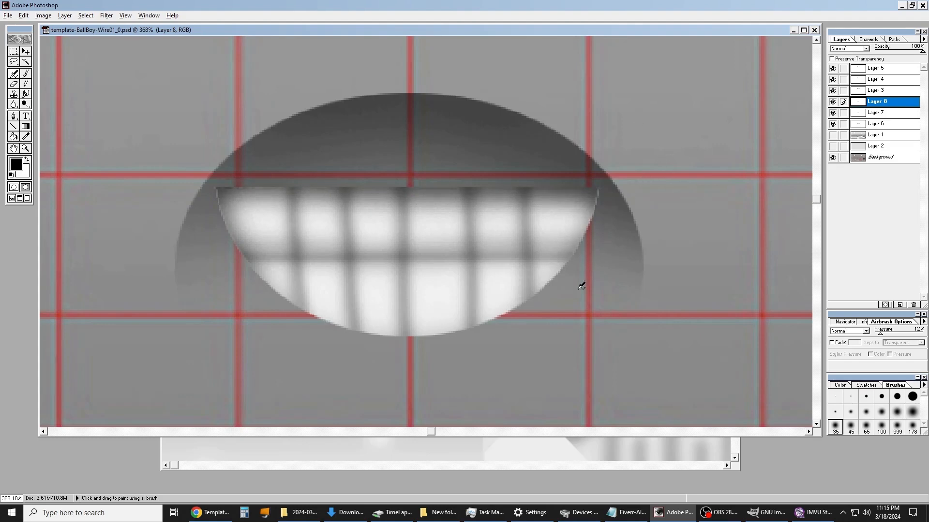
{"action": "mouse_move", "coordinate": [626, 164]}
{"action": "left_mouse_down"}
{"action": "mouse_move", "coordinate": [607, 261]}
{"action": "mouse_move", "coordinate": [455, 161]}
{"action": "mouse_move", "coordinate": [217, 168]}
{"action": "mouse_move", "coordinate": [651, 176]}
{"action": "mouse_move", "coordinate": [208, 170]}
{"action": "mouse_move", "coordinate": [228, 270]}
{"action": "mouse_move", "coordinate": [274, 114]}
{"action": "mouse_move", "coordinate": [283, 119]}
{"action": "left_mouse_up"}
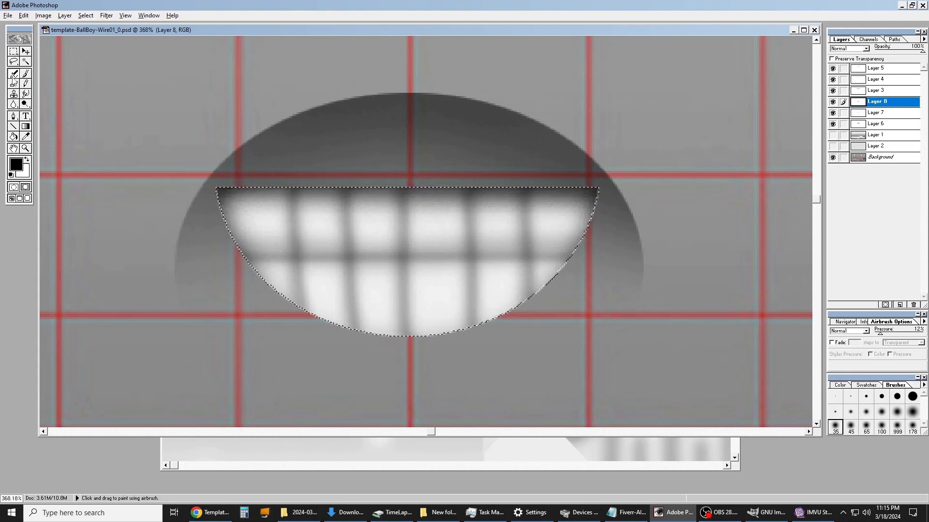
Step: Airbrush thin black lines into the horizontal and vertical gaps between the teeth with the smallest soft brush
{"action": "left_click", "coordinate": [836, 412]}
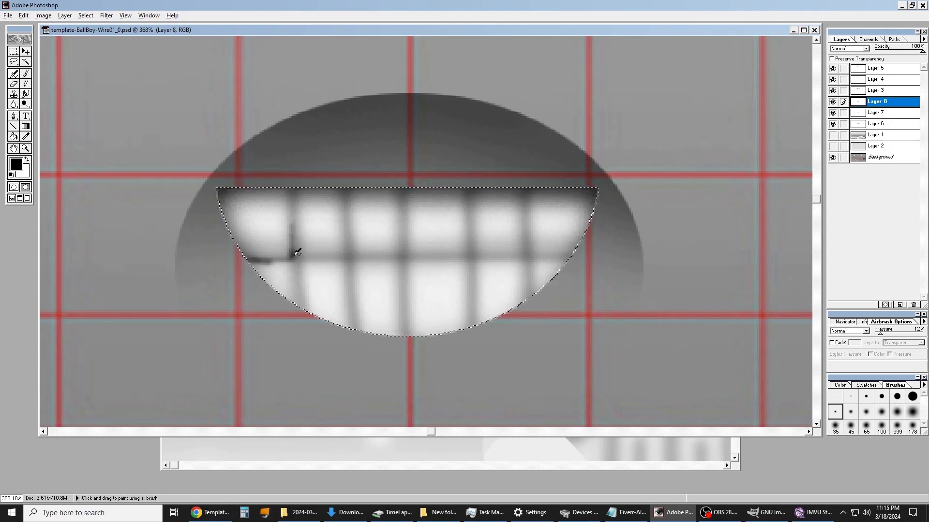
{"action": "left_click_drag", "start_coordinate": [344, 258], "coordinate": [346, 237]}
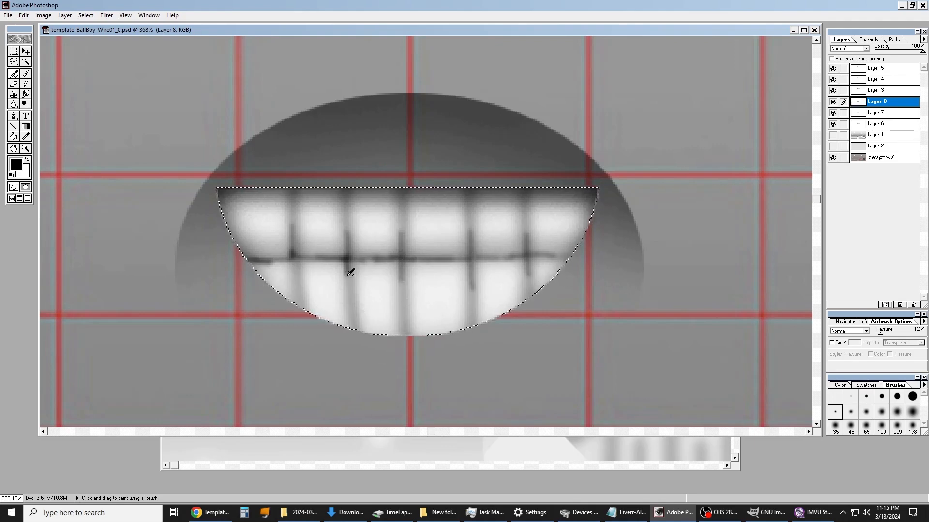
{"action": "left_click_drag", "start_coordinate": [299, 263], "coordinate": [302, 305]}
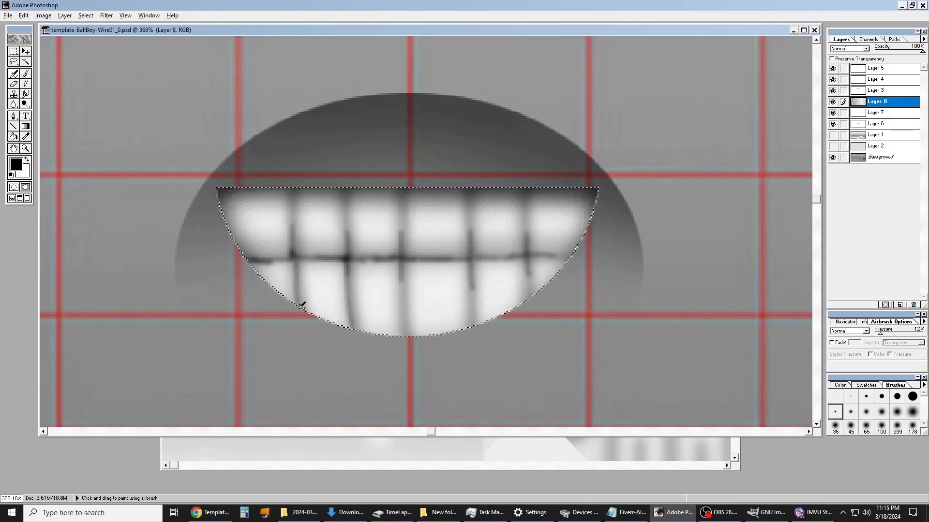
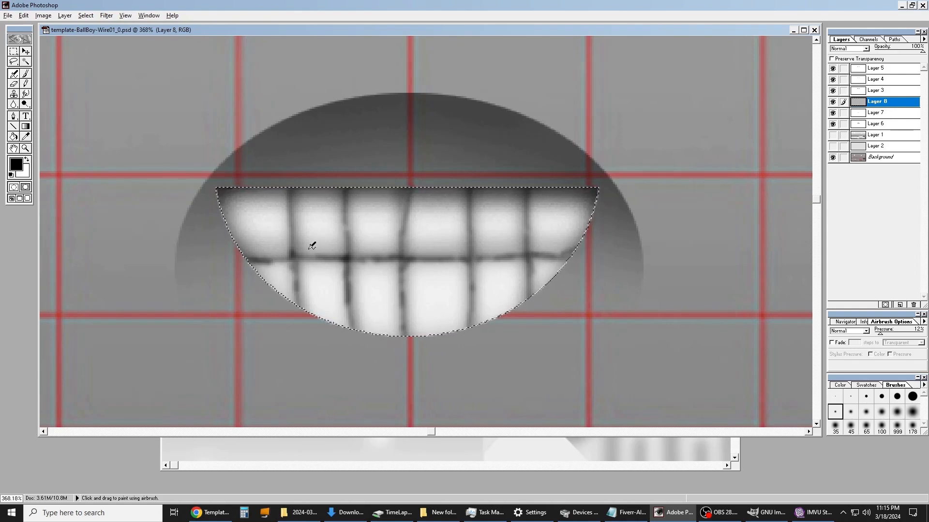
{"action": "left_click_drag", "start_coordinate": [294, 213], "coordinate": [348, 209]}
Step: Darken the upper corners of the teeth and the curved lower edge with a medium soft airbrush to round each tooth
{"action": "left_click", "coordinate": [887, 415]}
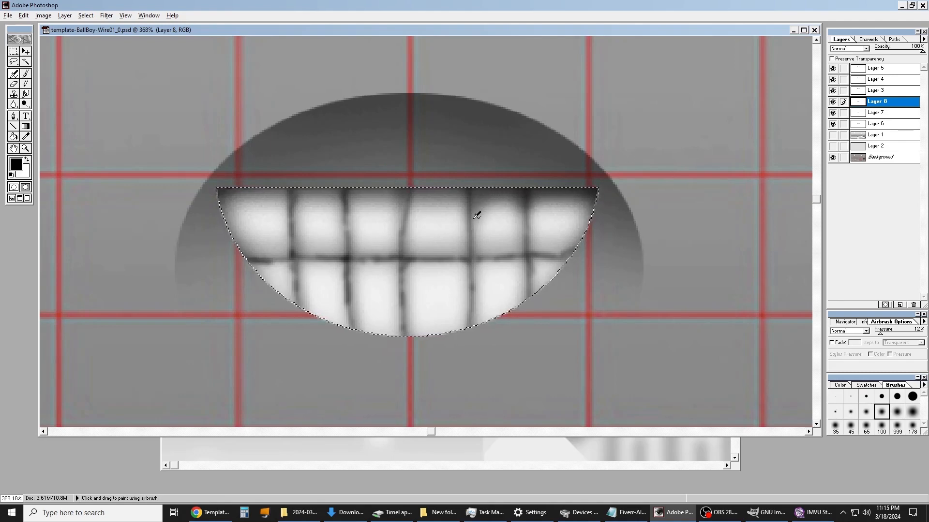
{"action": "left_click_drag", "start_coordinate": [428, 190], "coordinate": [411, 213]}
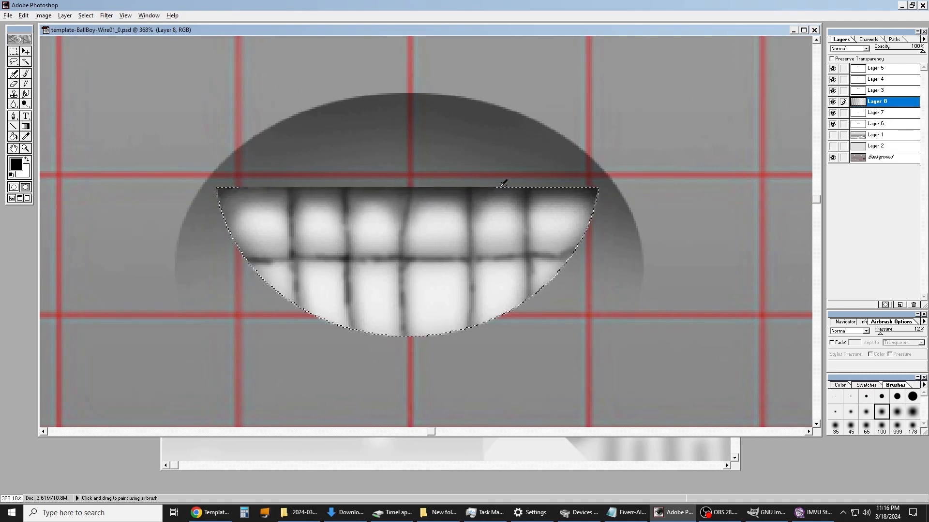
{"action": "left_click_drag", "start_coordinate": [292, 285], "coordinate": [282, 302]}
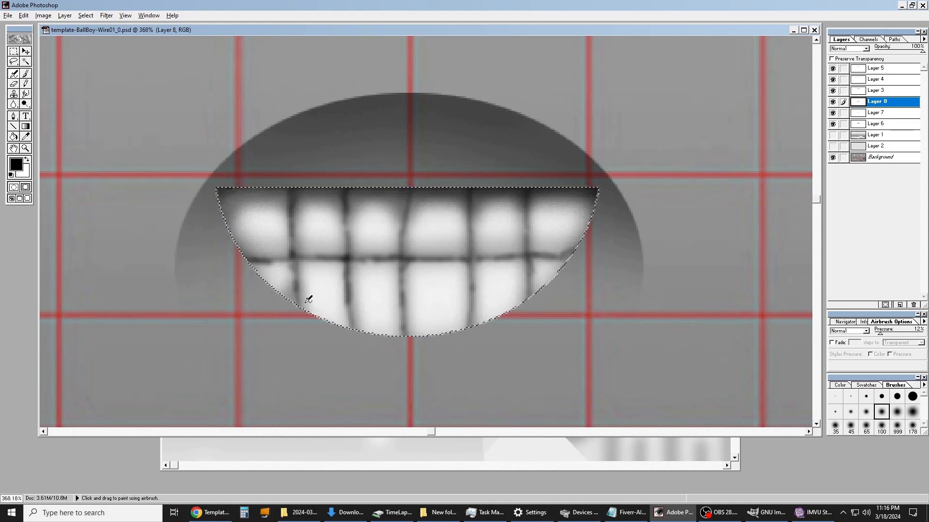
{"action": "mouse_move", "coordinate": [341, 318]}
{"action": "left_mouse_down"}
{"action": "mouse_move", "coordinate": [373, 327]}
{"action": "mouse_move", "coordinate": [359, 321]}
{"action": "mouse_move", "coordinate": [347, 320]}
{"action": "mouse_move", "coordinate": [348, 331]}
{"action": "mouse_move", "coordinate": [341, 320]}
{"action": "mouse_move", "coordinate": [382, 338]}
{"action": "mouse_move", "coordinate": [404, 318]}
{"action": "left_mouse_up"}
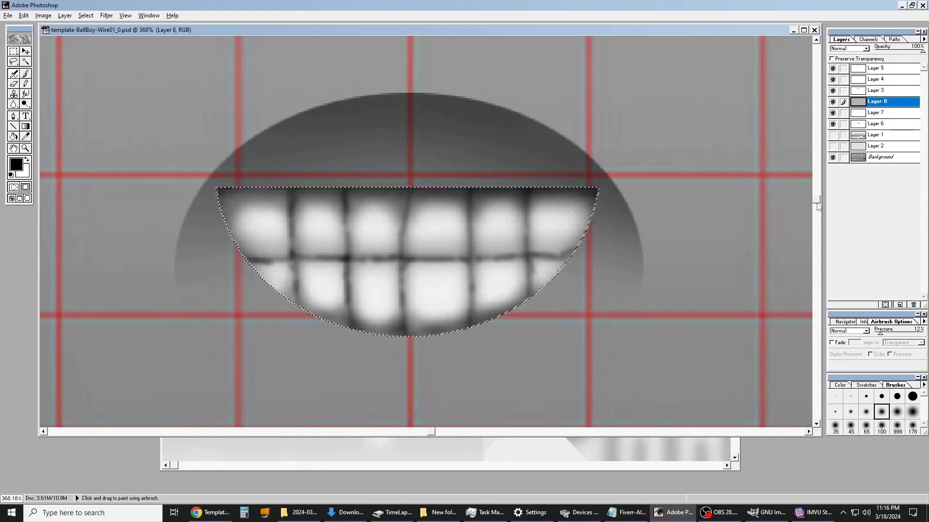
Step: Check the shaded teeth on the whole template at 100% zoom, deselected and with the Layer 1 shading temporarily shown
{"action": "left_click", "coordinate": [25, 148]}
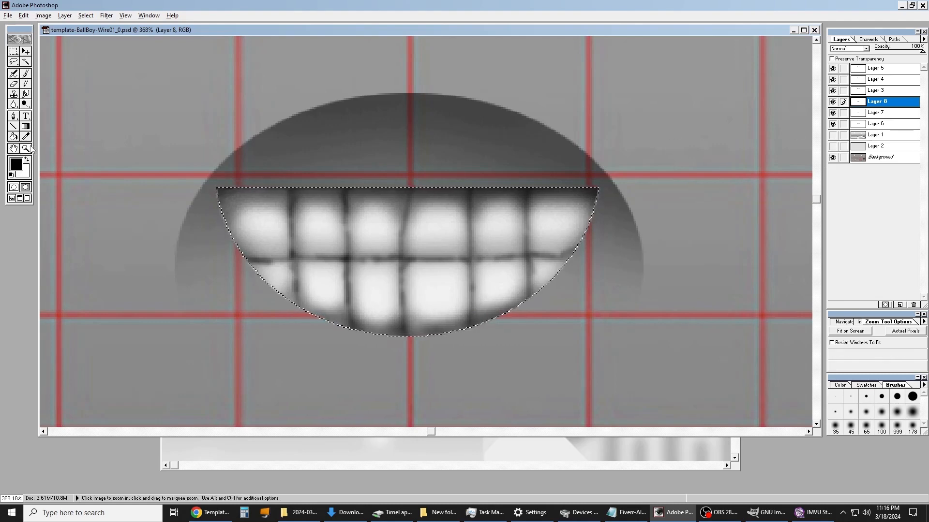
{"action": "right_click", "coordinate": [377, 135]}
{"action": "left_click", "coordinate": [400, 153]}
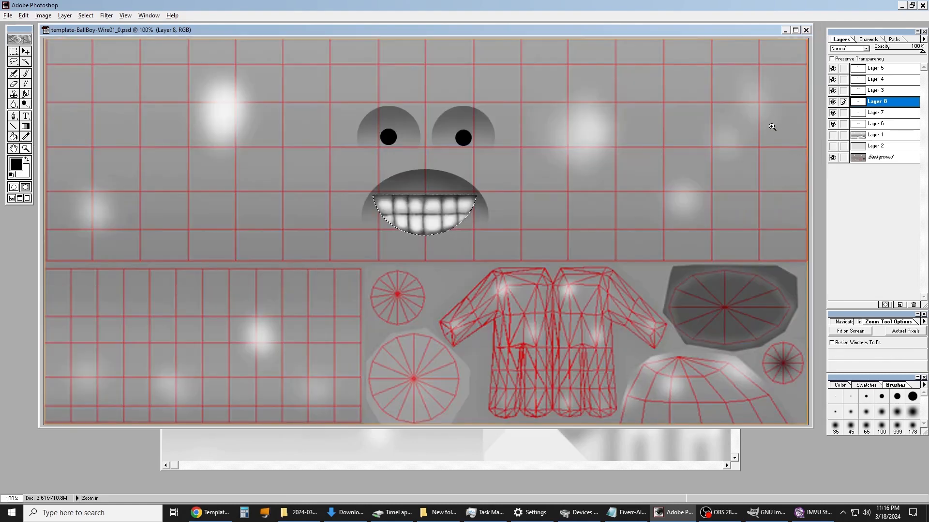
{"action": "left_click", "coordinate": [832, 135]}
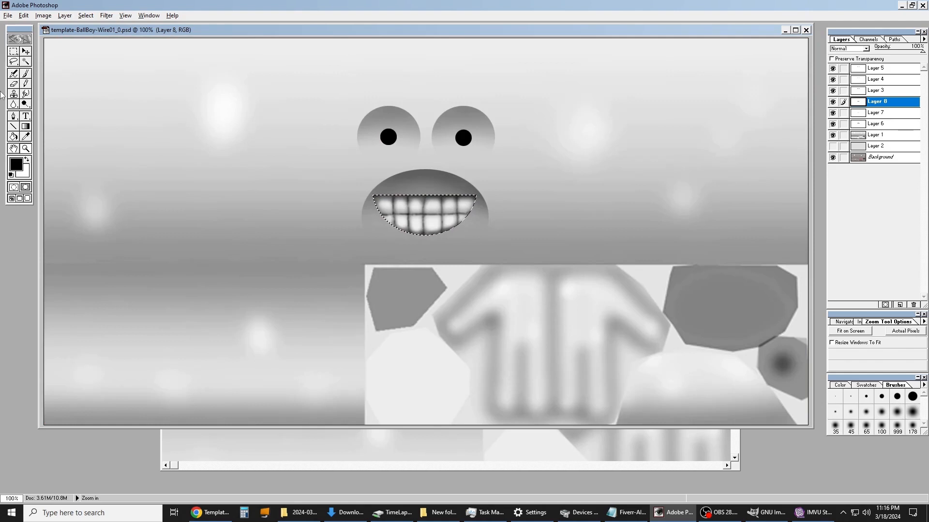
{"action": "left_click", "coordinate": [13, 52]}
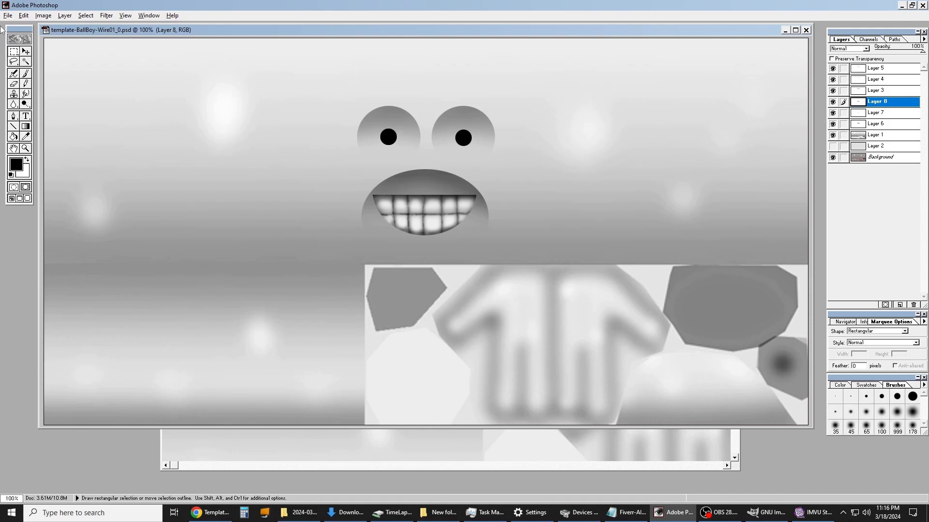
{"action": "left_click_drag", "start_coordinate": [14, 52], "coordinate": [36, 58]}
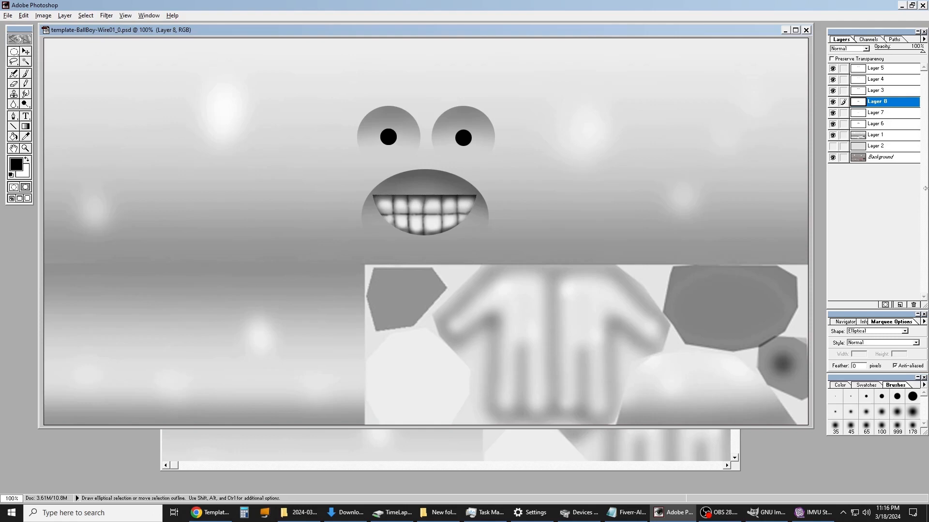
{"action": "left_click", "coordinate": [833, 136]}
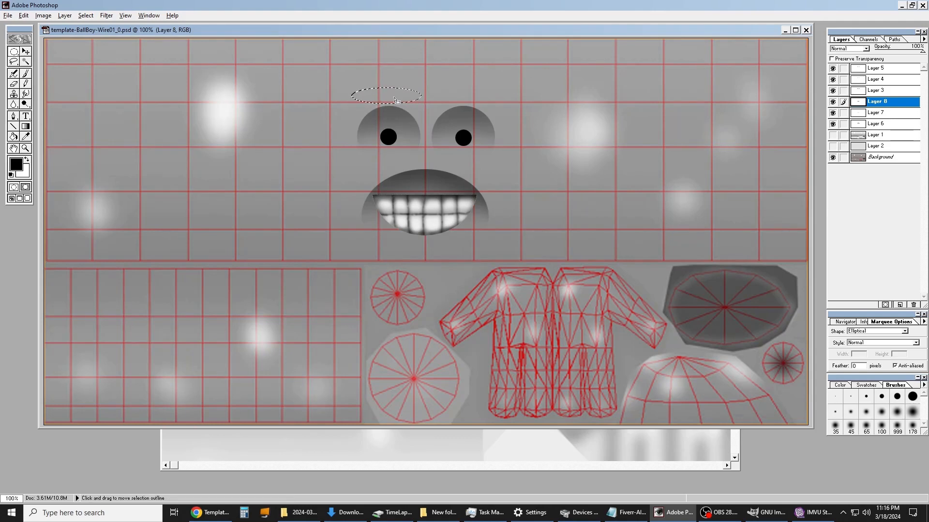
Step: Try placing a flat elliptical selection just above the left eye, and toggle Layer 8 to check its contents
{"action": "left_click_drag", "start_coordinate": [394, 96], "coordinate": [393, 95]}
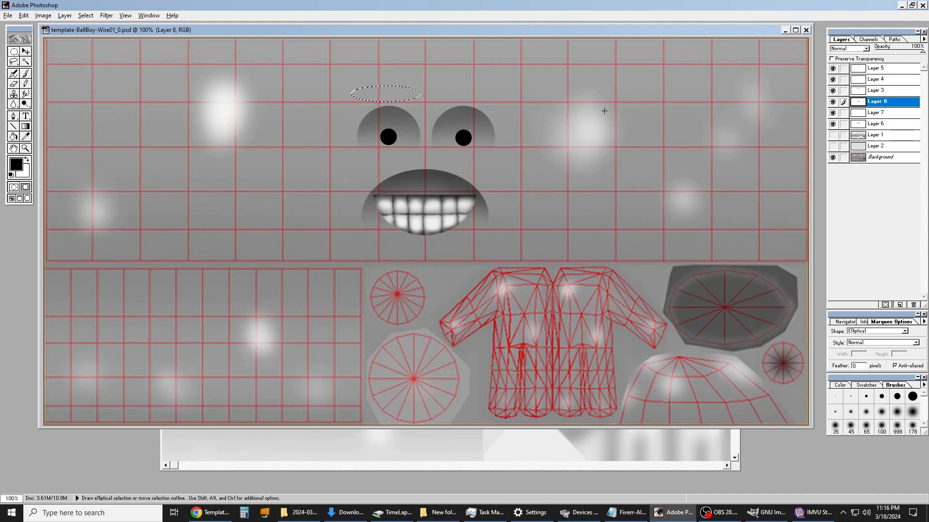
{"action": "left_click", "coordinate": [27, 83]}
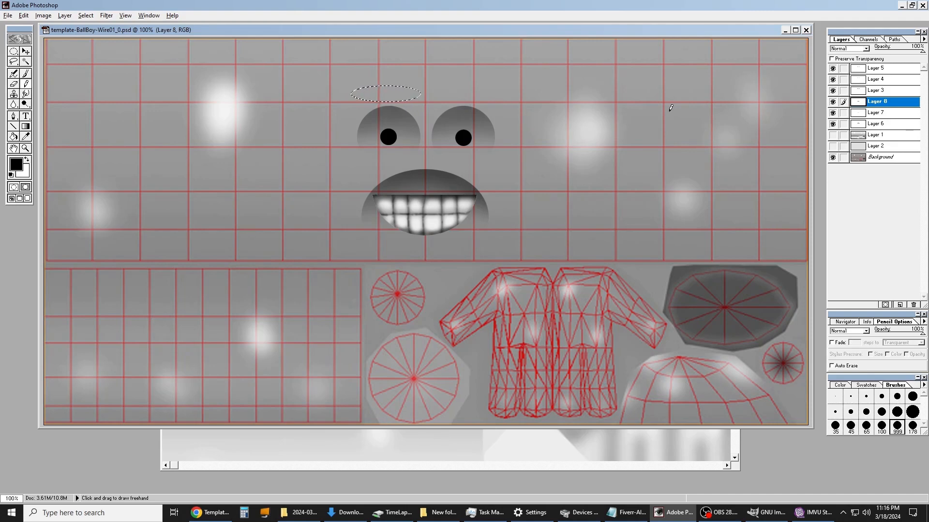
{"action": "left_click", "coordinate": [832, 102]}
{"action": "left_click", "coordinate": [832, 103]}
{"action": "left_click", "coordinate": [832, 102]}
{"action": "left_click", "coordinate": [832, 102]}
{"action": "left_click", "coordinate": [832, 102]}
{"action": "left_click", "coordinate": [832, 102]}
Step: Switch to the Polygon Lasso and add a new layer in Normal mode at 100% opacity above Layer 8
{"action": "left_click_drag", "start_coordinate": [12, 62], "coordinate": [33, 63]}
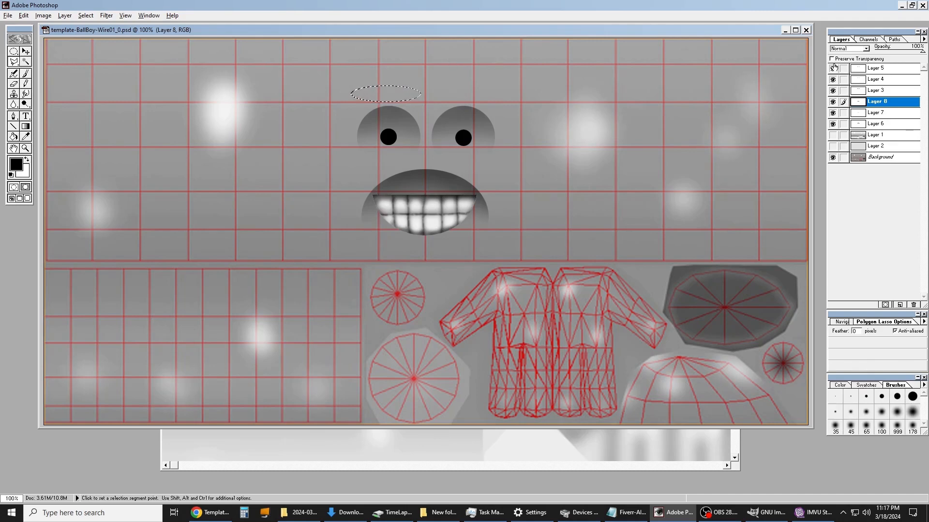
{"action": "left_click", "coordinate": [66, 17]}
{"action": "mouse_move", "coordinate": [73, 27]}
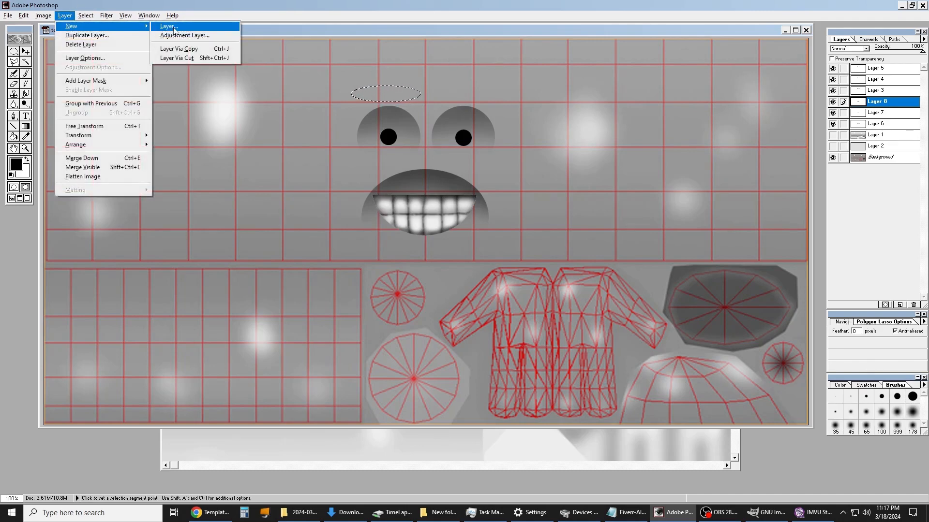
{"action": "left_click", "coordinate": [167, 27]}
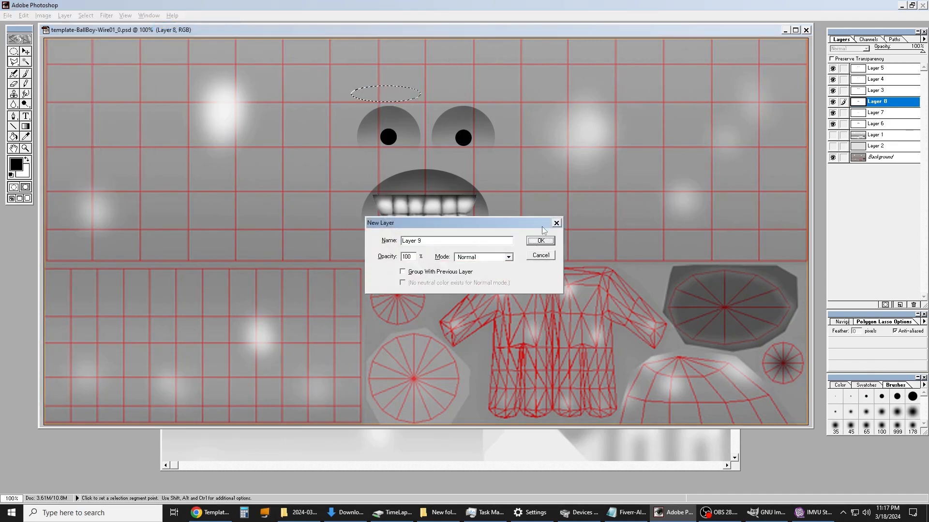
{"action": "left_click", "coordinate": [540, 240]}
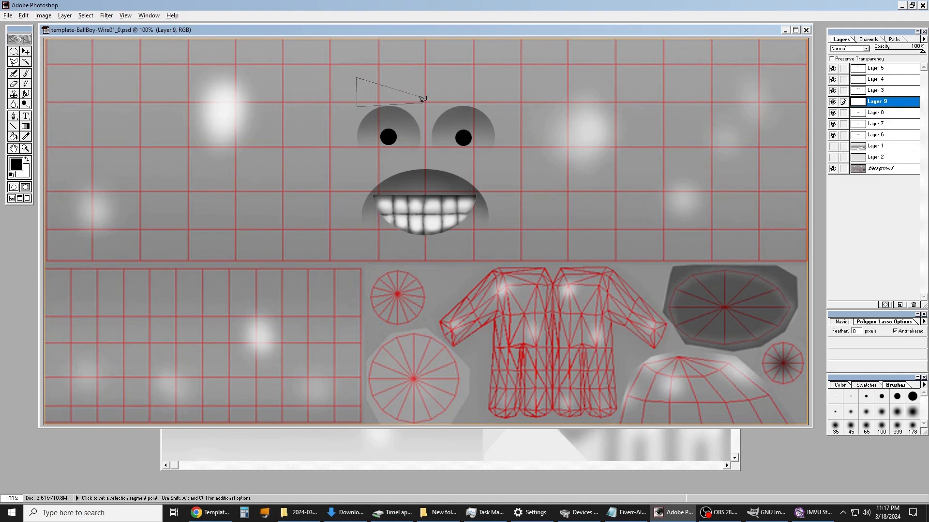
Step: Fill the polygonal selection above the left eye with dark gray (RGB 61, 61, 61), and move the resulting eyebrow slightly upward
{"action": "left_click", "coordinate": [27, 84]}
{"action": "left_click", "coordinate": [19, 164]}
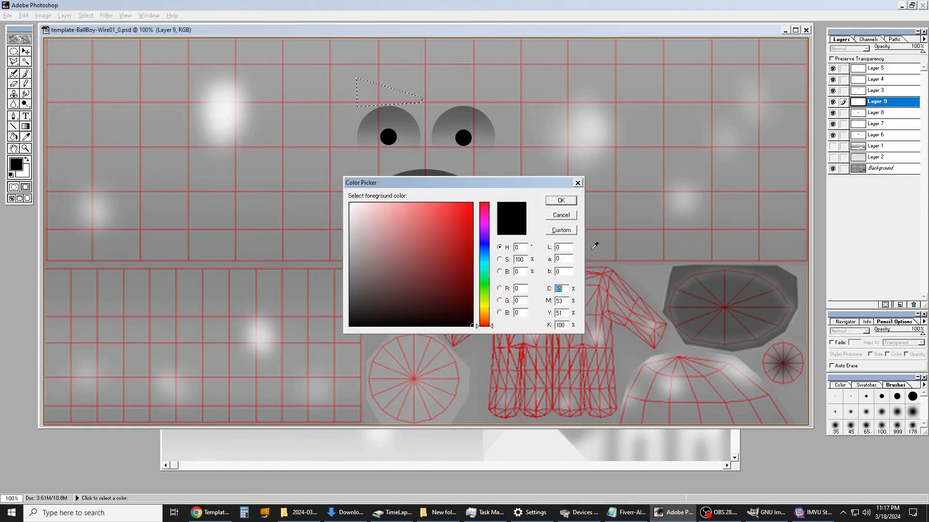
{"action": "mouse_move", "coordinate": [363, 232]}
{"action": "left_mouse_down"}
{"action": "mouse_move", "coordinate": [326, 304]}
{"action": "mouse_move", "coordinate": [329, 293]}
{"action": "left_mouse_up"}
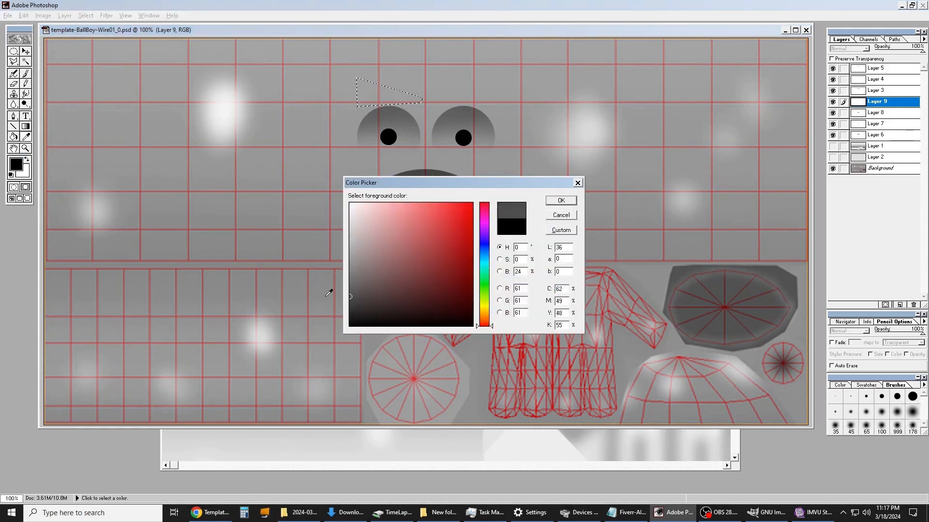
{"action": "left_click", "coordinate": [558, 201]}
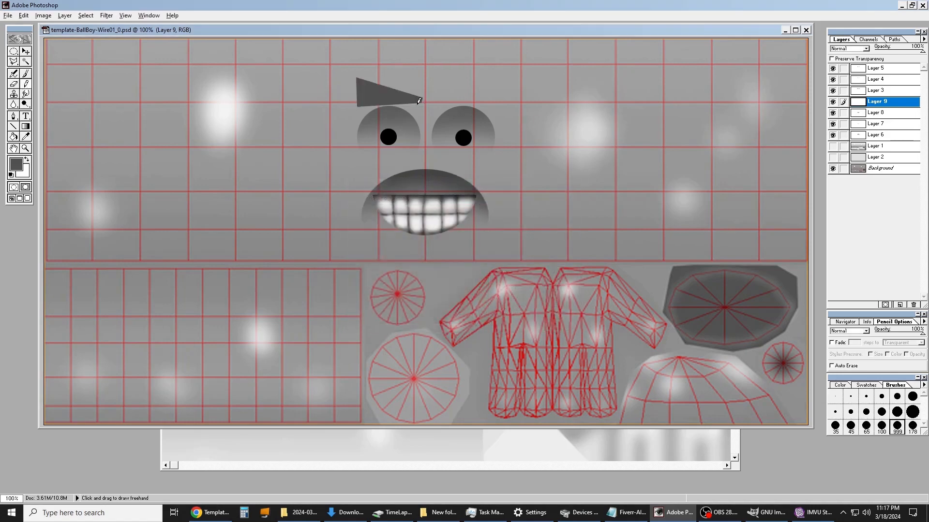
{"action": "key", "text": "m"}
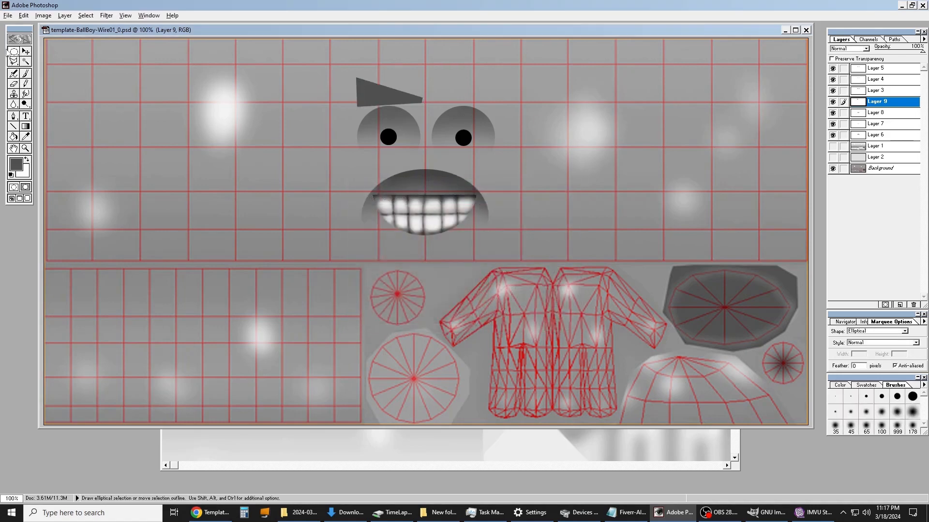
{"action": "key", "text": "v"}
{"action": "mouse_move", "coordinate": [386, 99]}
{"action": "left_mouse_down"}
{"action": "mouse_move", "coordinate": [390, 73]}
{"action": "mouse_move", "coordinate": [387, 94]}
{"action": "left_mouse_up"}
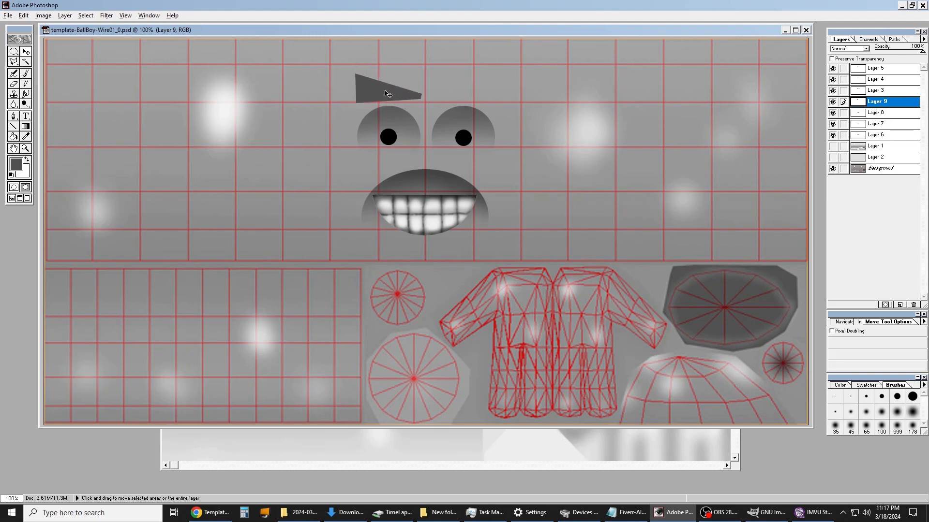
Step: Duplicate Layer 9, flip the copy horizontally and place it above the right eye as the second eyebrow
{"action": "left_click", "coordinate": [65, 15]}
{"action": "left_click", "coordinate": [75, 36]}
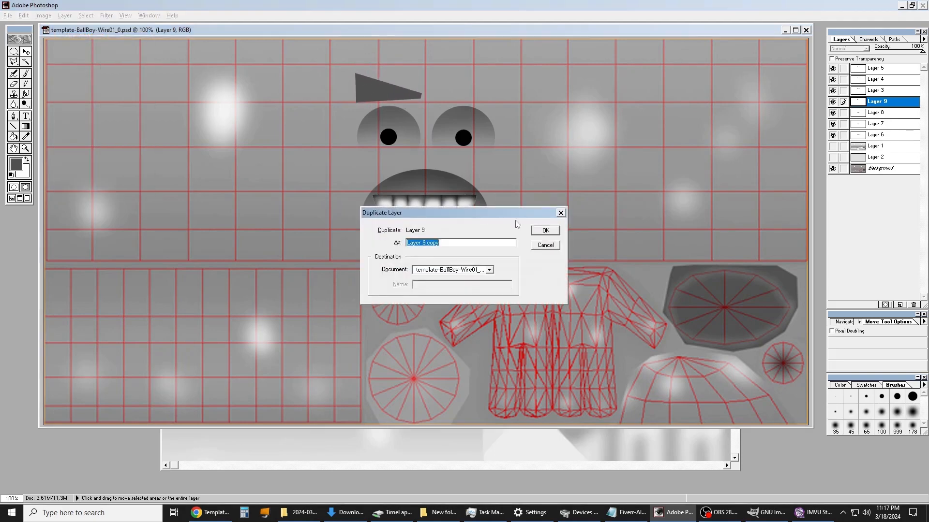
{"action": "left_click", "coordinate": [547, 232]}
{"action": "left_click_drag", "start_coordinate": [415, 94], "coordinate": [495, 103]}
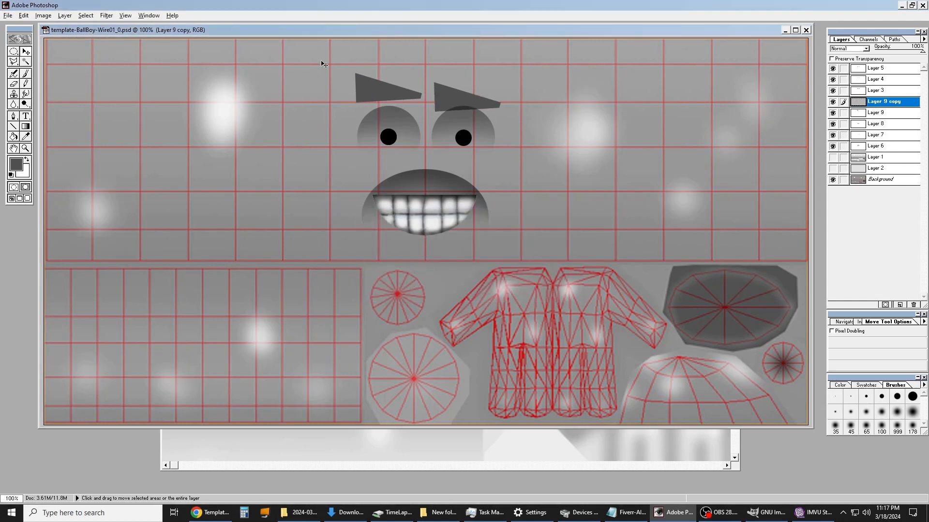
{"action": "left_click", "coordinate": [65, 15]}
{"action": "mouse_move", "coordinate": [127, 136]}
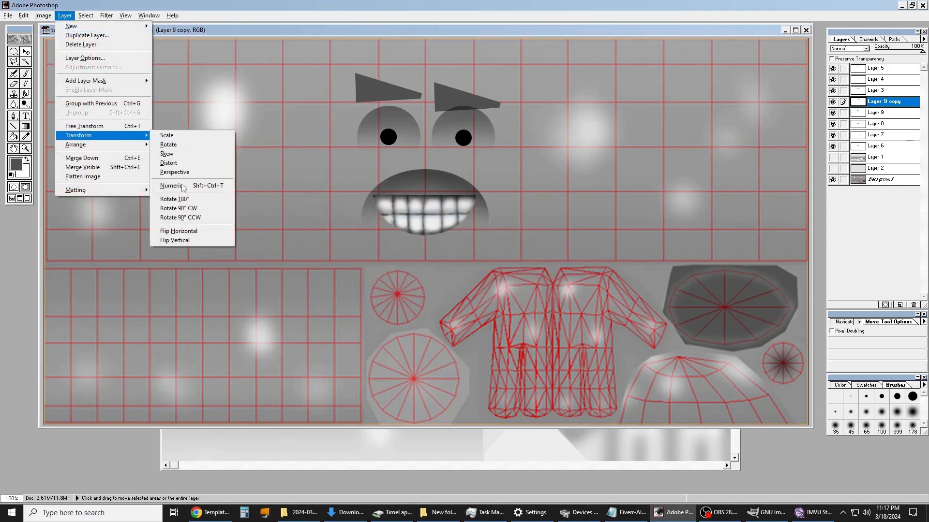
{"action": "left_click", "coordinate": [194, 232]}
{"action": "left_click_drag", "start_coordinate": [464, 104], "coordinate": [464, 97]}
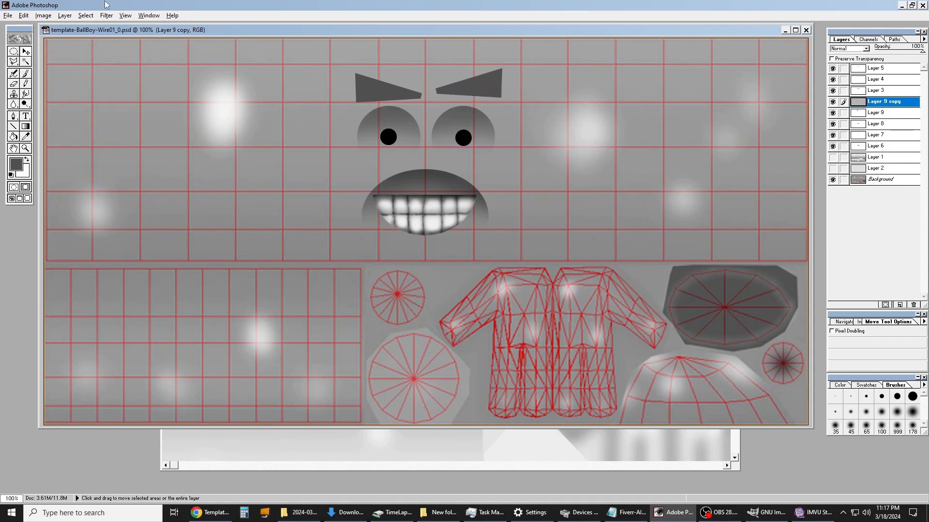
Step: Rotate the right eyebrow clockwise until its upper edge is nearly level and its outer end drops toward the eye
{"action": "left_click", "coordinate": [61, 18]}
{"action": "mouse_move", "coordinate": [112, 130]}
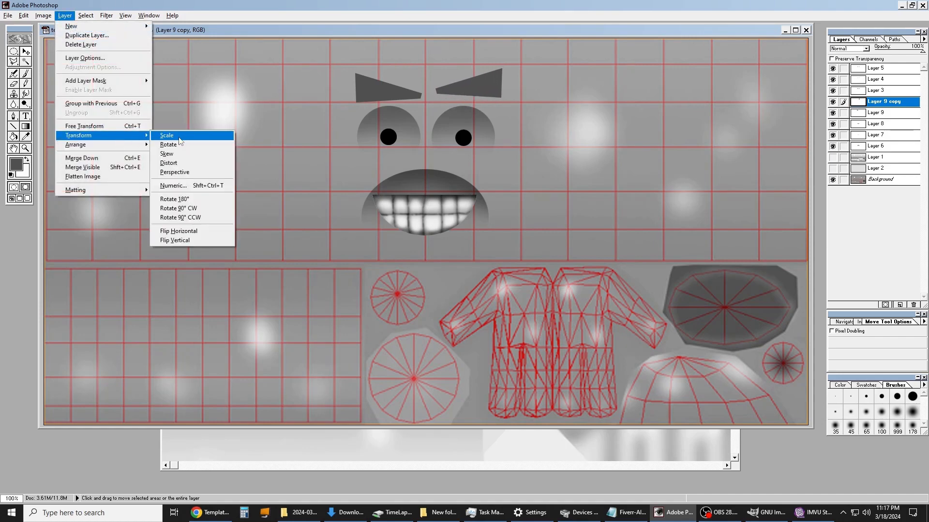
{"action": "left_click", "coordinate": [195, 145]}
{"action": "left_click_drag", "start_coordinate": [500, 98], "coordinate": [488, 100]}
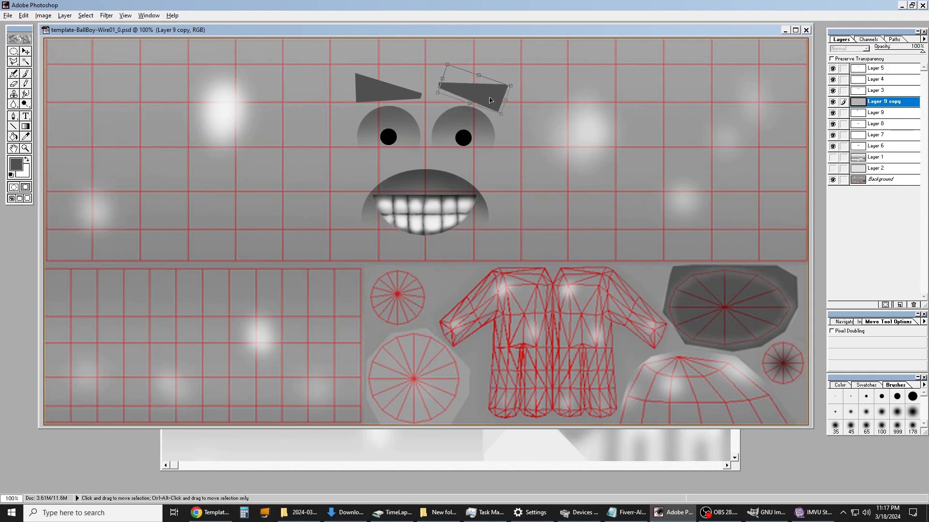
{"action": "key", "text": "Return"}
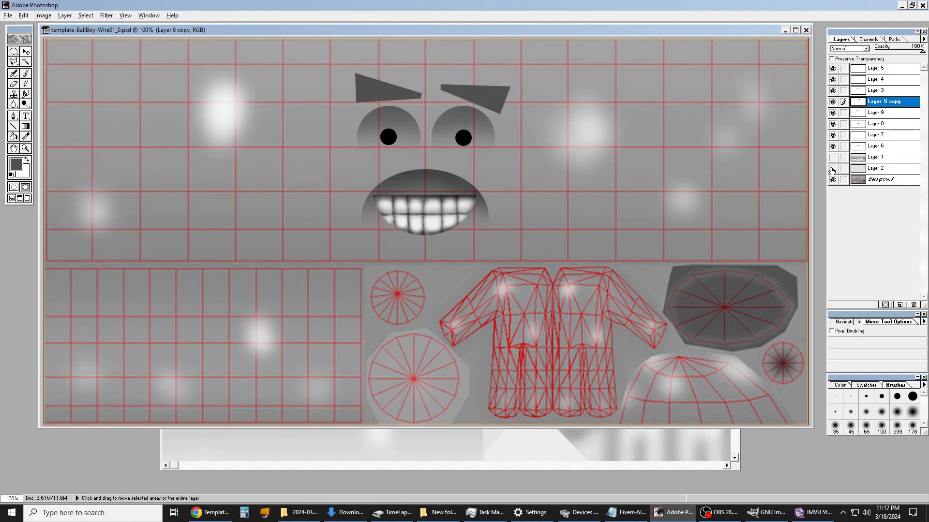
Step: Show the Layer 1 shading and save a flattened JPEG copy over BallBoy-NewFace.jpg at Maximum quality
{"action": "left_click", "coordinate": [832, 169]}
{"action": "left_click", "coordinate": [832, 157]}
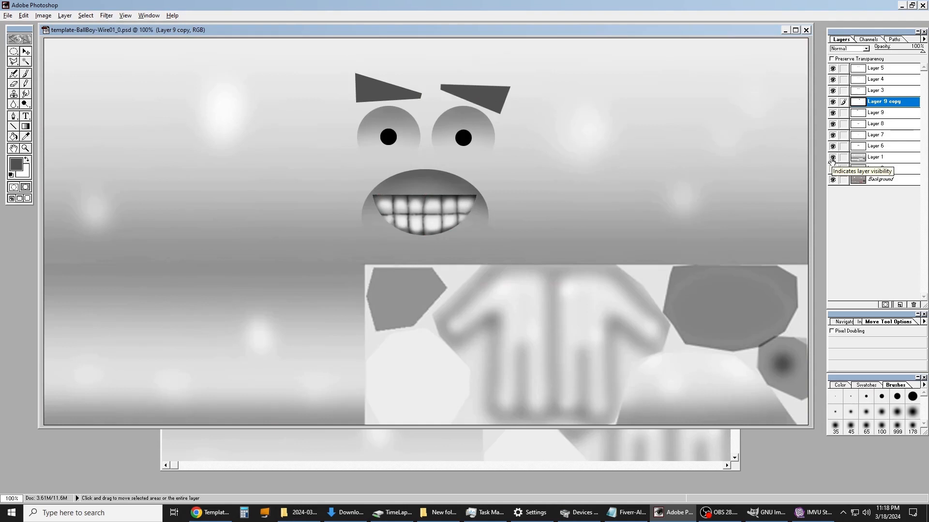
{"action": "left_click", "coordinate": [6, 16]}
{"action": "left_click", "coordinate": [38, 83]}
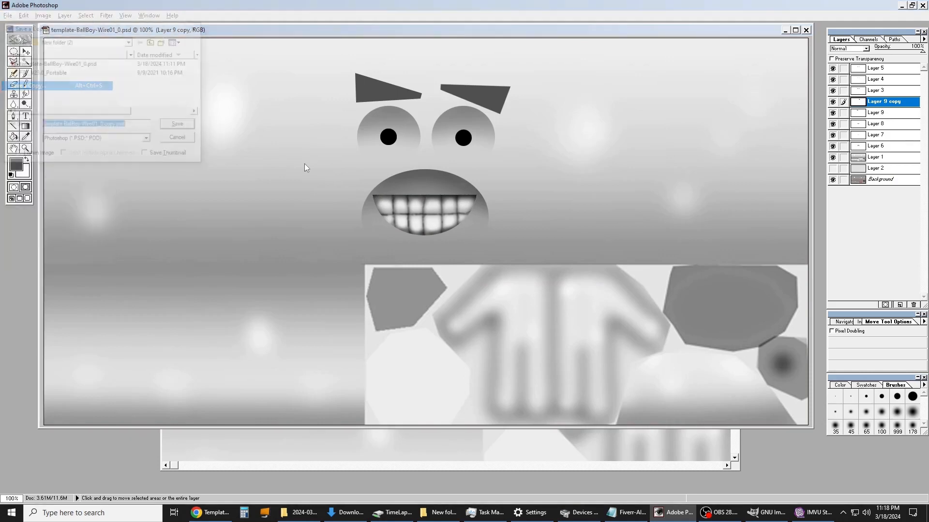
{"action": "left_click", "coordinate": [108, 144]}
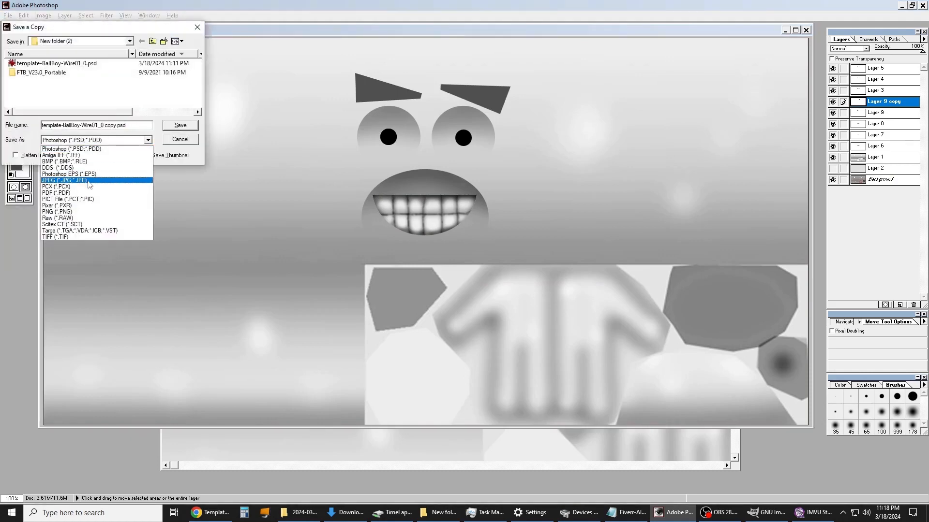
{"action": "left_click", "coordinate": [90, 181]}
{"action": "left_click_drag", "start_coordinate": [115, 30], "coordinate": [175, 65]}
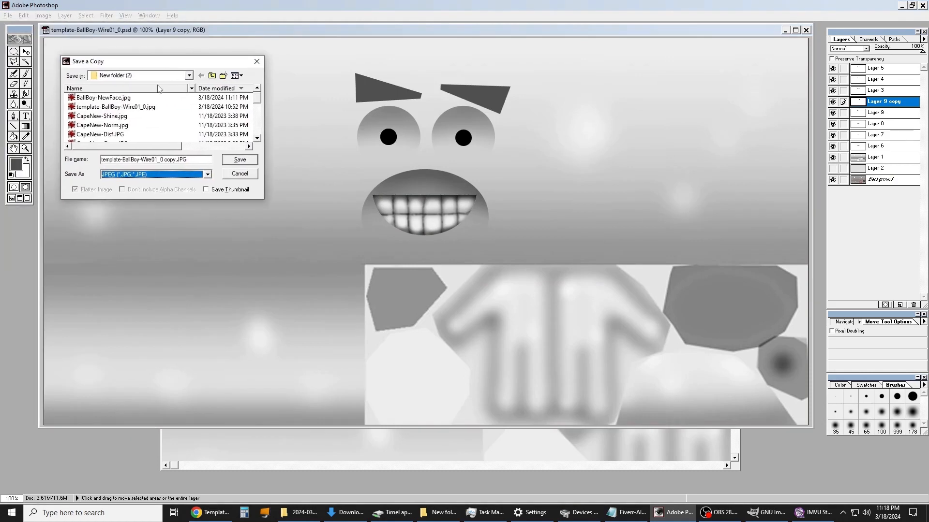
{"action": "double_click", "coordinate": [128, 99]}
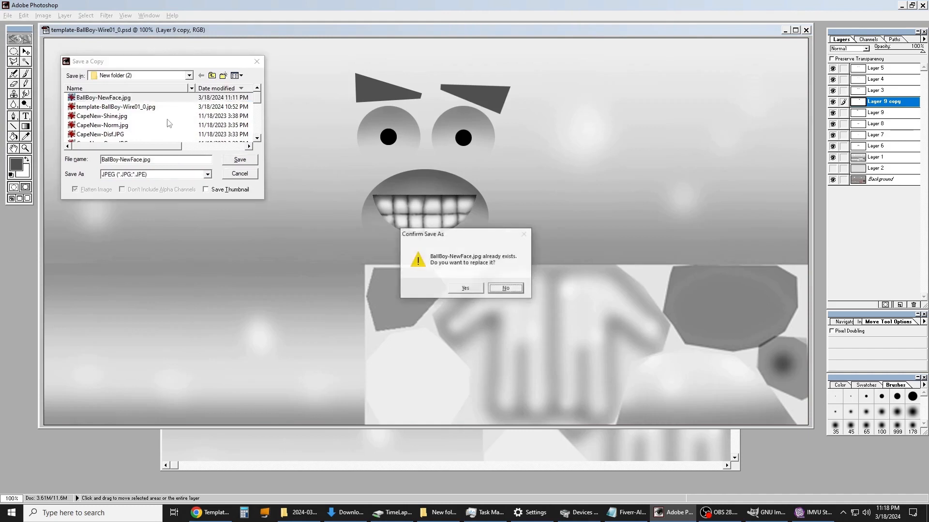
{"action": "left_click", "coordinate": [461, 288]}
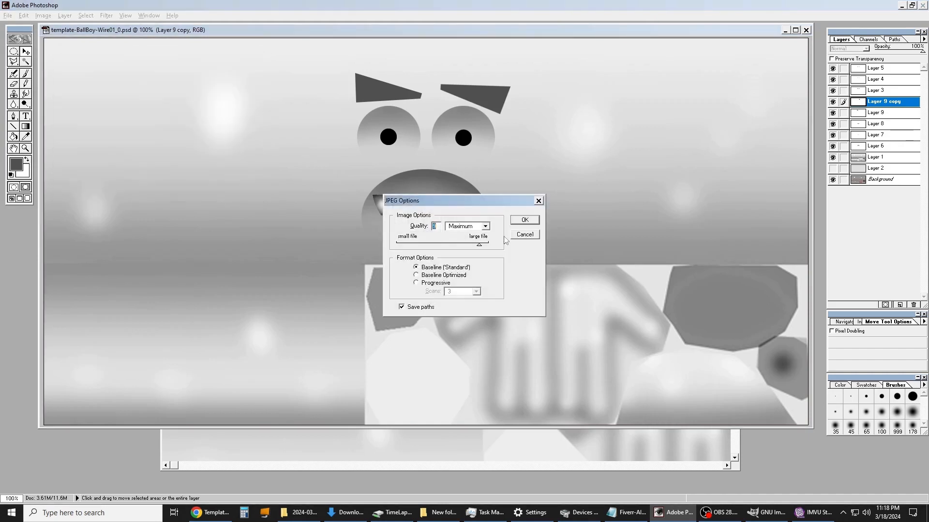
{"action": "left_click", "coordinate": [526, 220]}
Step: In IMVU Studio, replace the diffuse texture with the updated BallBoy-NewFace.jpg and preview the face on the model from several angles
{"action": "left_click", "coordinate": [814, 513]}
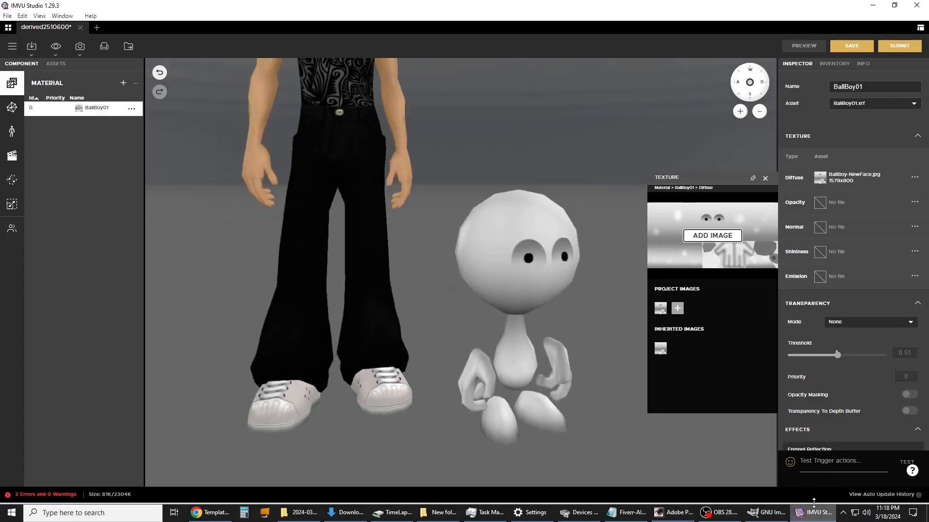
{"action": "left_click", "coordinate": [733, 238]}
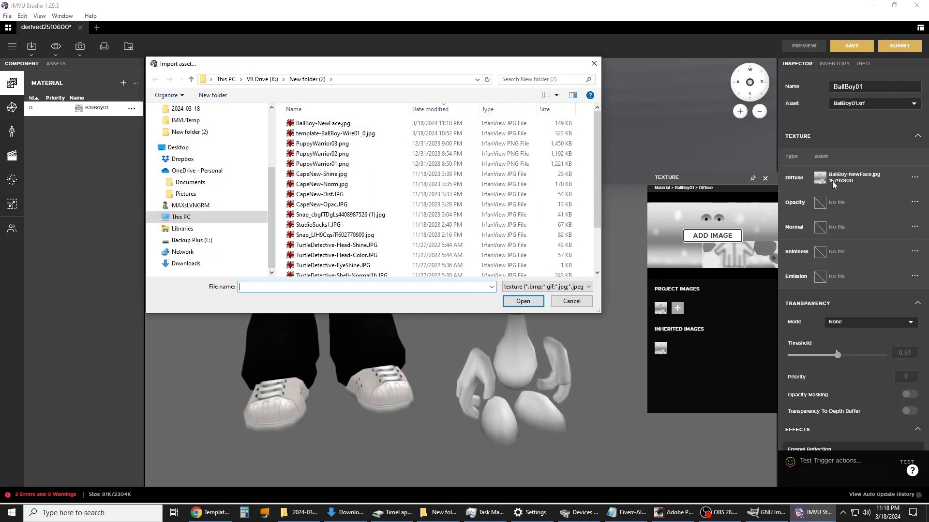
{"action": "double_click", "coordinate": [329, 123]}
{"action": "left_click", "coordinate": [516, 299]}
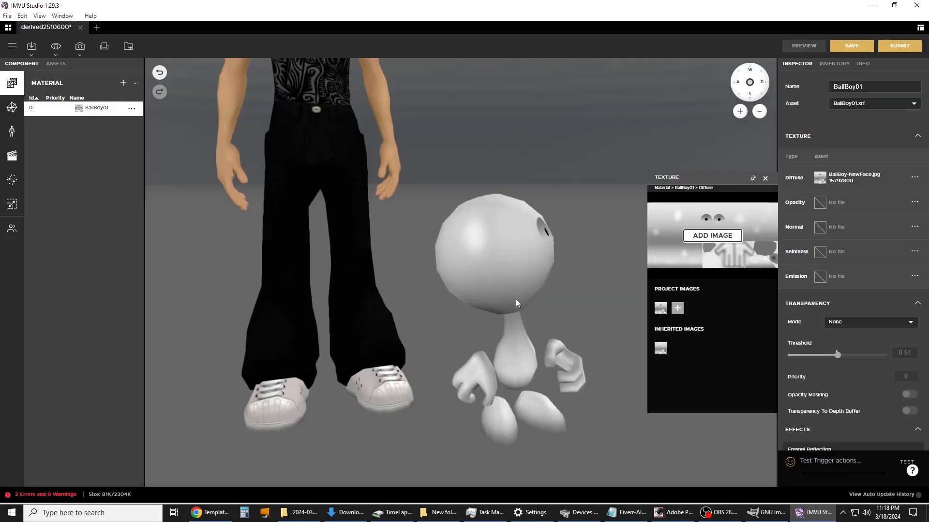
{"action": "left_click", "coordinate": [804, 47]}
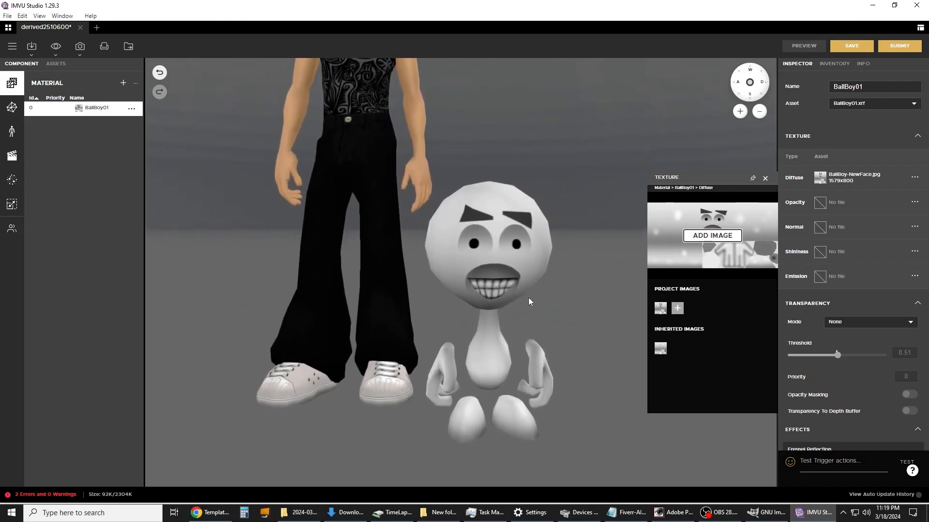
{"action": "left_click_drag", "start_coordinate": [528, 298], "coordinate": [670, 289]}
{"action": "left_click_drag", "start_coordinate": [477, 306], "coordinate": [541, 291]}
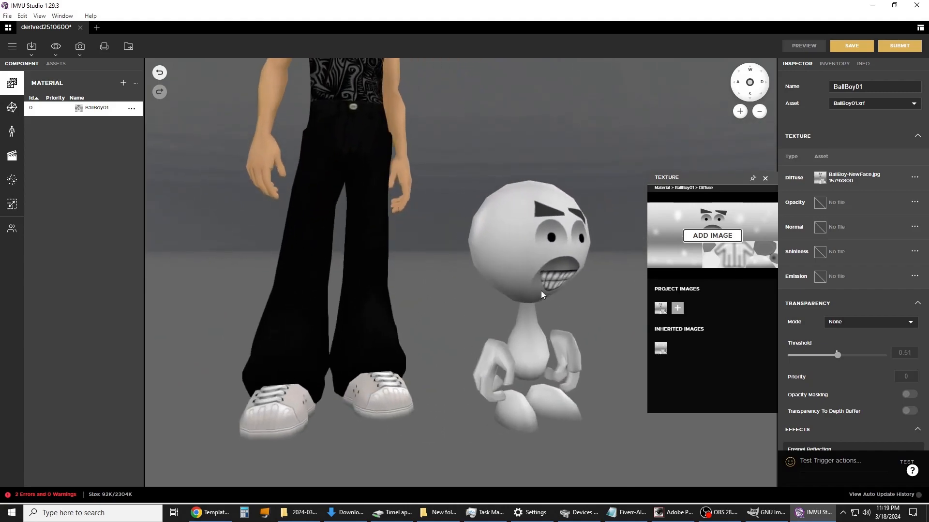
Step: Back in Photoshop, hide Layer 1 to expose the wireframe and save a JPEG copy over BallBoy-NewFace.jpg
{"action": "left_click", "coordinate": [213, 515]}
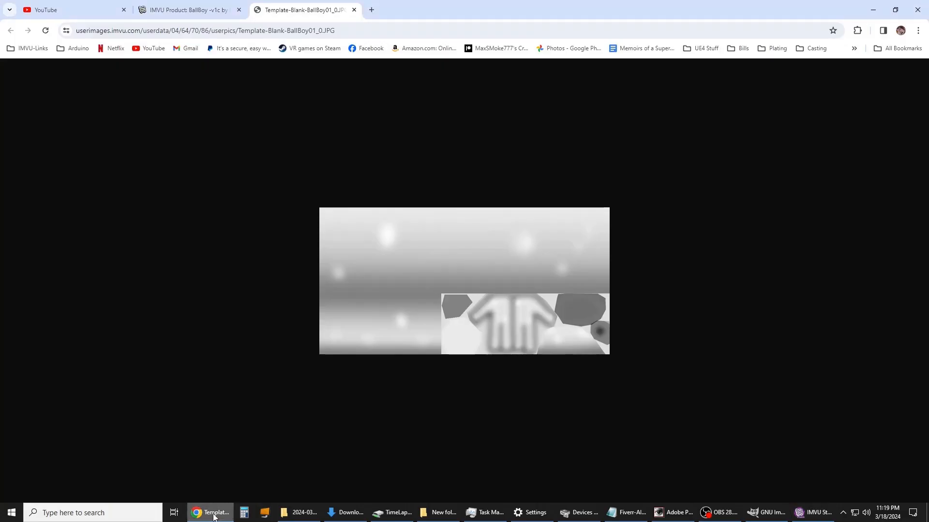
{"action": "left_click", "coordinate": [679, 511]}
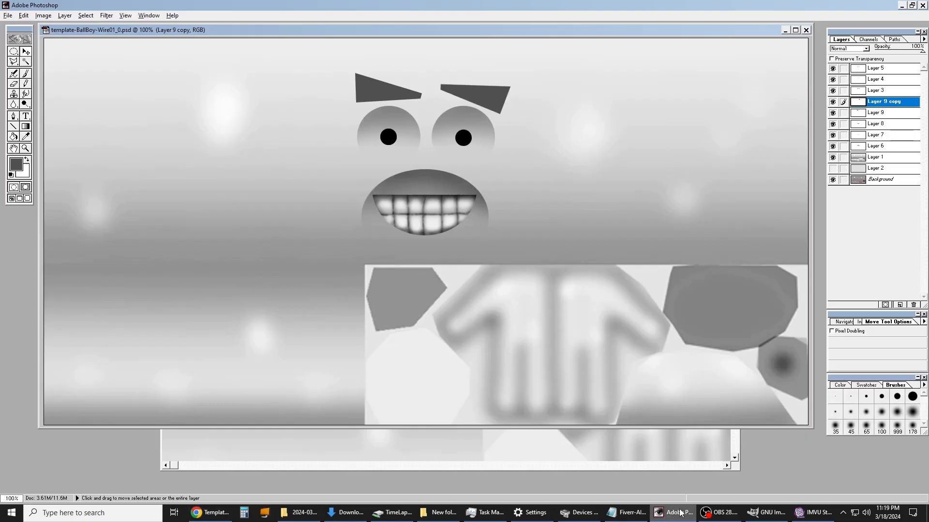
{"action": "left_click", "coordinate": [833, 157]}
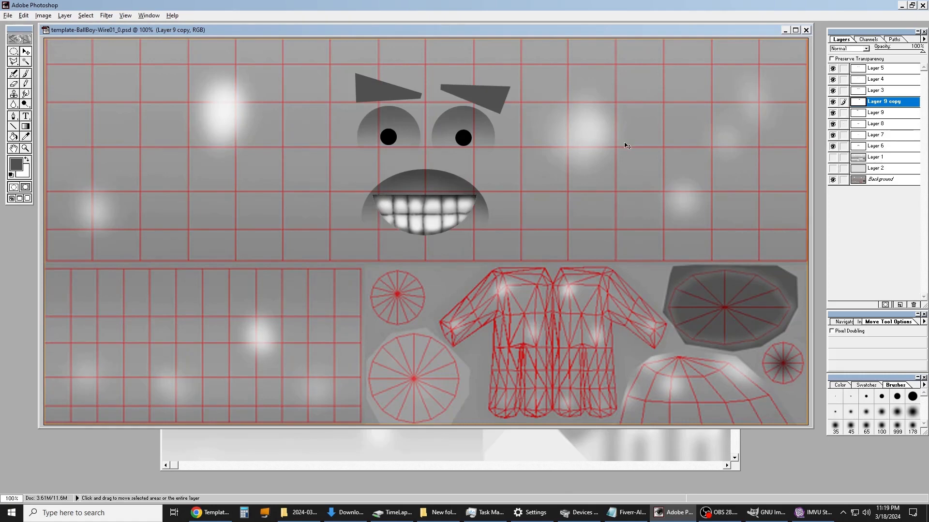
{"action": "left_click", "coordinate": [7, 16]}
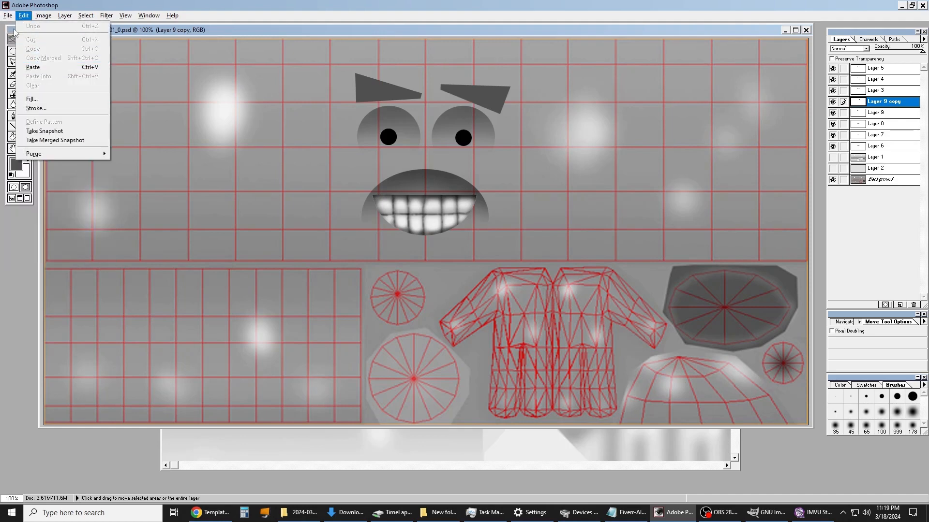
{"action": "left_click", "coordinate": [46, 88]}
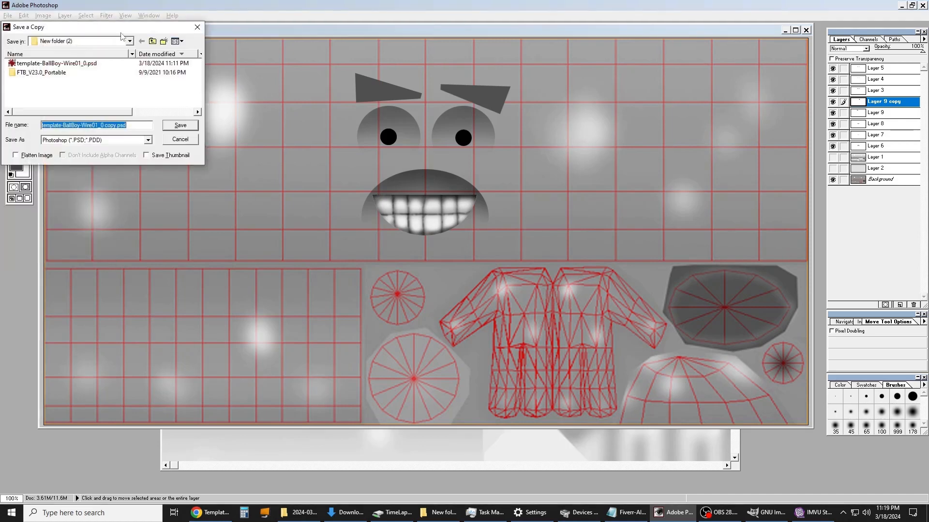
{"action": "left_click", "coordinate": [373, 209]}
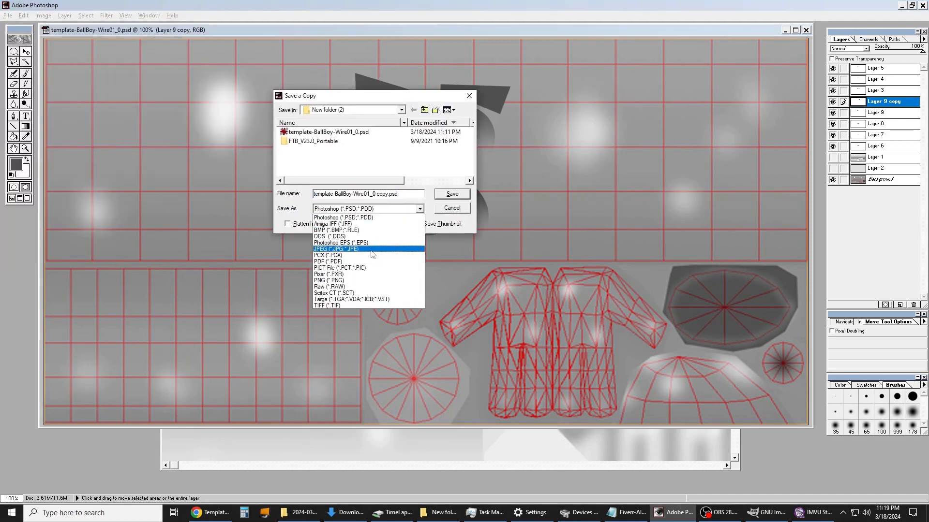
{"action": "left_click", "coordinate": [373, 249]}
{"action": "double_click", "coordinate": [325, 132]}
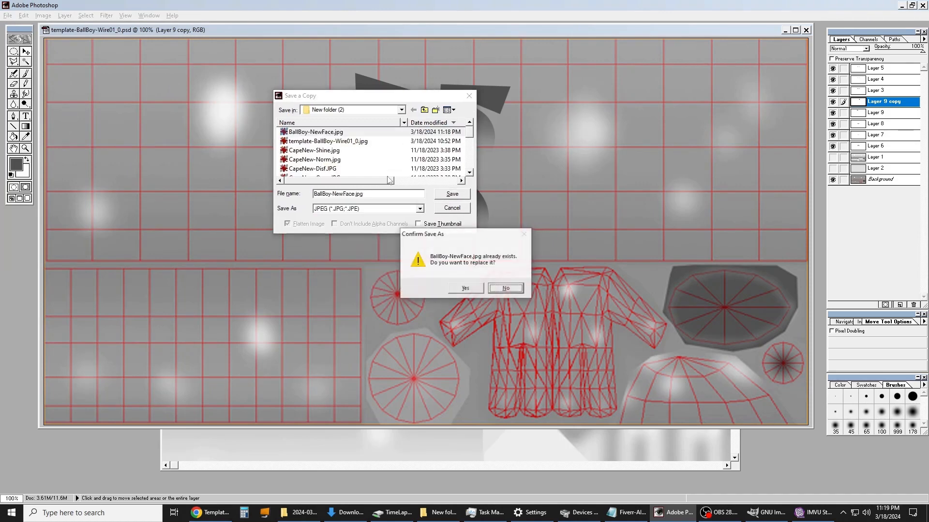
{"action": "left_click", "coordinate": [473, 288]}
{"action": "left_click", "coordinate": [525, 220]}
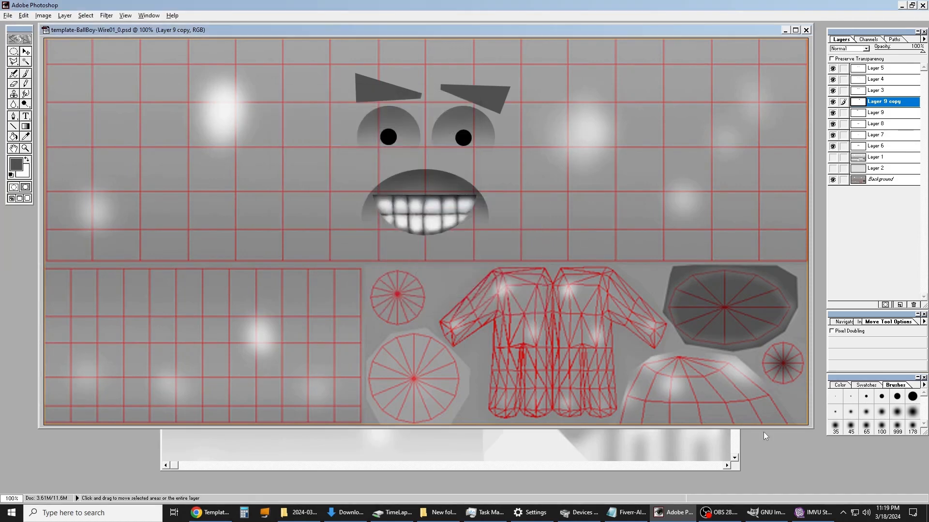
Step: Reimport BallBoy-NewFace.jpg as the diffuse texture in IMVU Studio, replacing the existing file, and preview the wireframe on the model
{"action": "left_click", "coordinate": [814, 512]}
{"action": "left_click", "coordinate": [707, 247]}
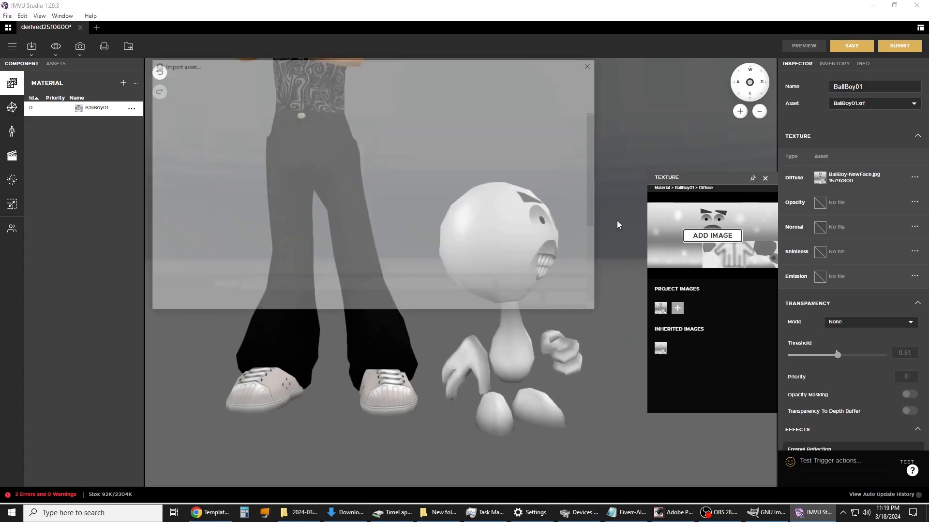
{"action": "double_click", "coordinate": [503, 127]}
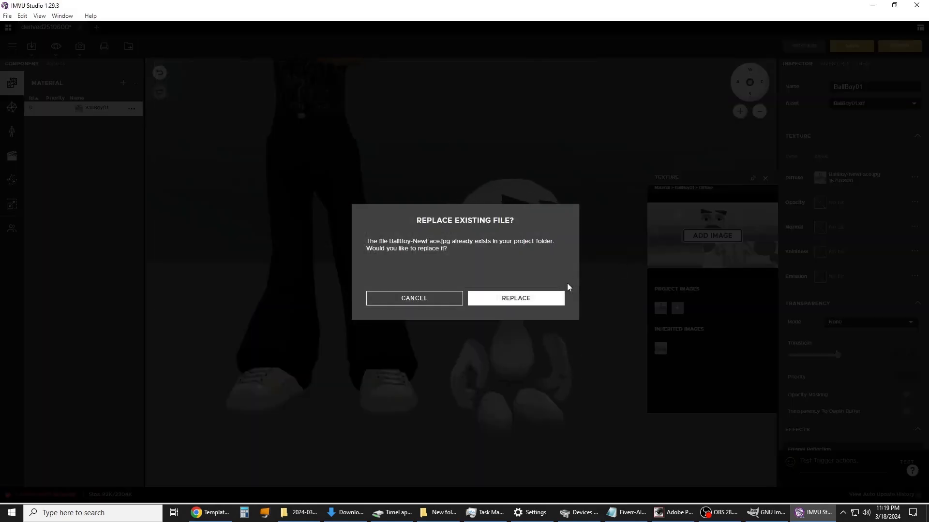
{"action": "left_click", "coordinate": [551, 297]}
{"action": "left_click", "coordinate": [800, 47]}
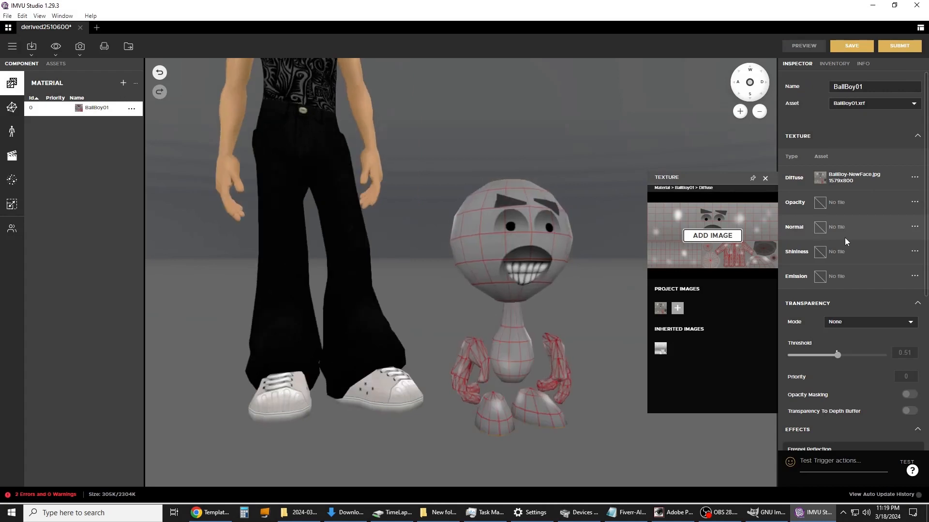
{"action": "left_click_drag", "start_coordinate": [606, 297], "coordinate": [479, 296]}
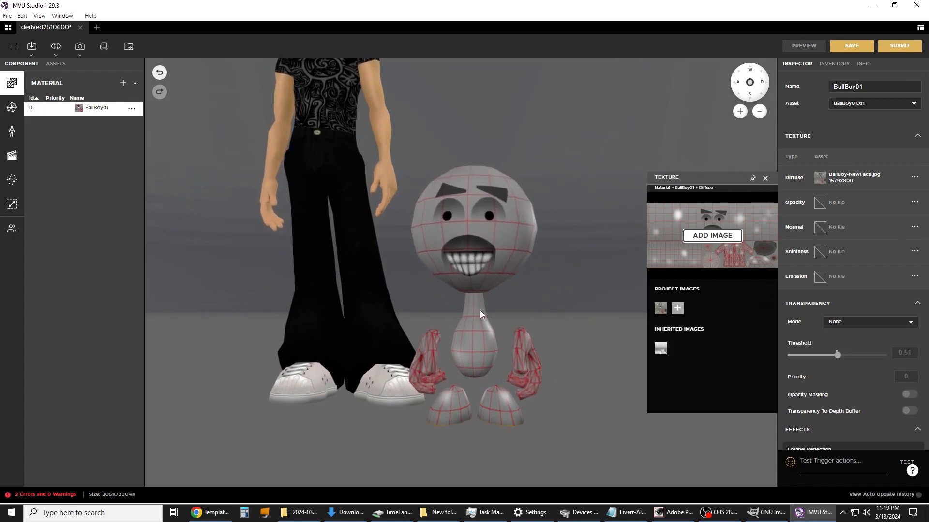
Step: Examine the wireframe texture on the BallBoy model's head, body, hands and feet up close from the front and side
{"action": "left_click_drag", "start_coordinate": [480, 309], "coordinate": [491, 319]}
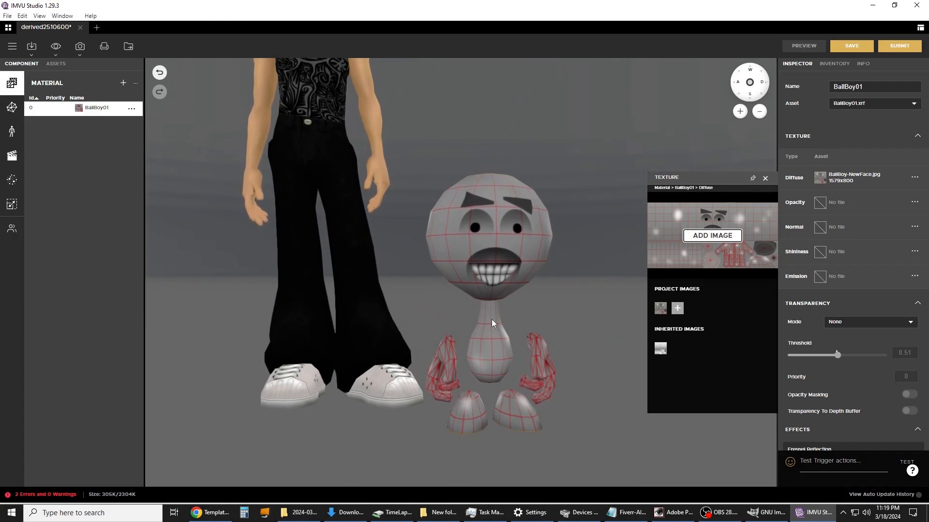
{"action": "scroll", "coordinate": [518, 303], "scroll_direction": "up", "scroll_amount": 5}
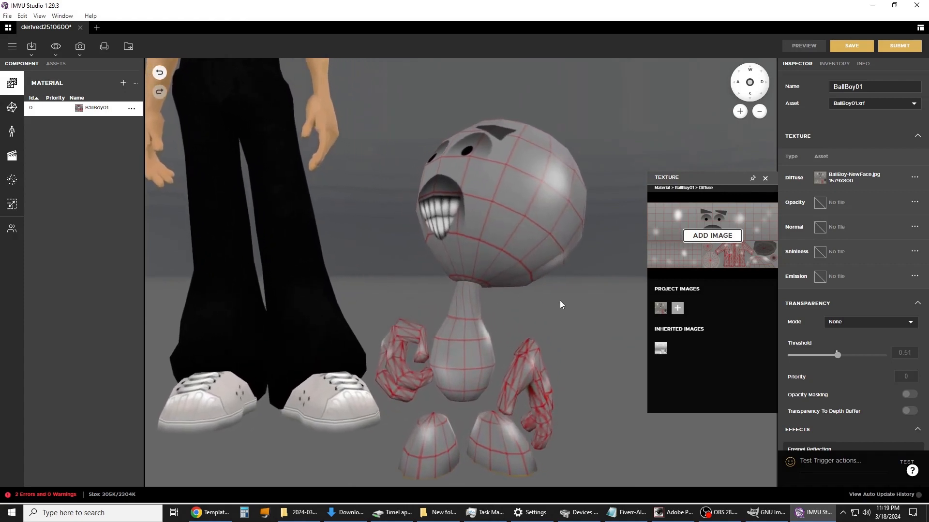
{"action": "left_click_drag", "start_coordinate": [559, 300], "coordinate": [559, 262]}
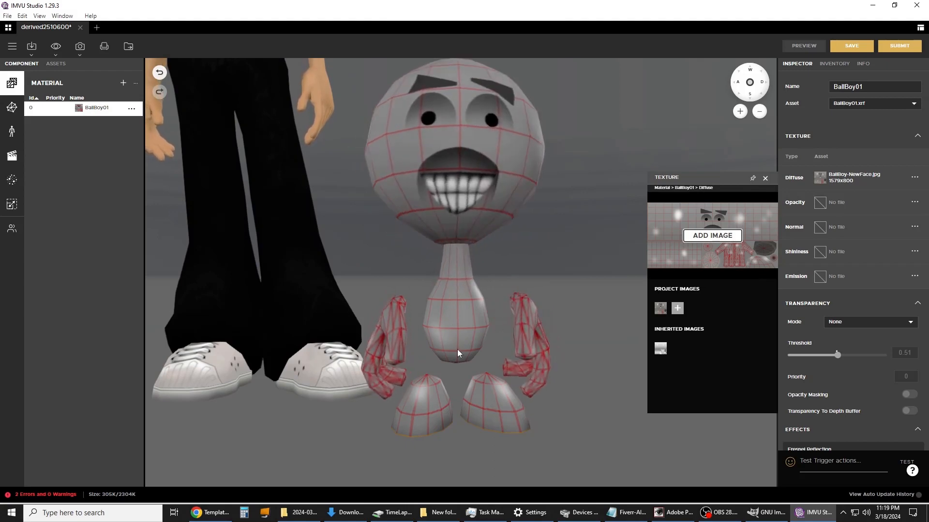
Step: Switch to Photoshop and add a new layer directly above Layer 9 copy in the template
{"action": "left_click", "coordinate": [674, 513]}
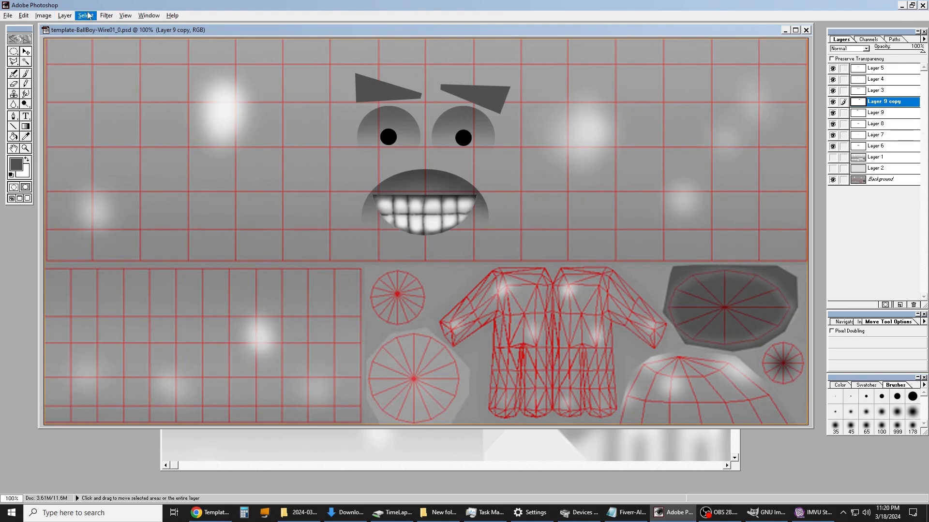
{"action": "left_click", "coordinate": [67, 16]}
{"action": "mouse_move", "coordinate": [72, 28]}
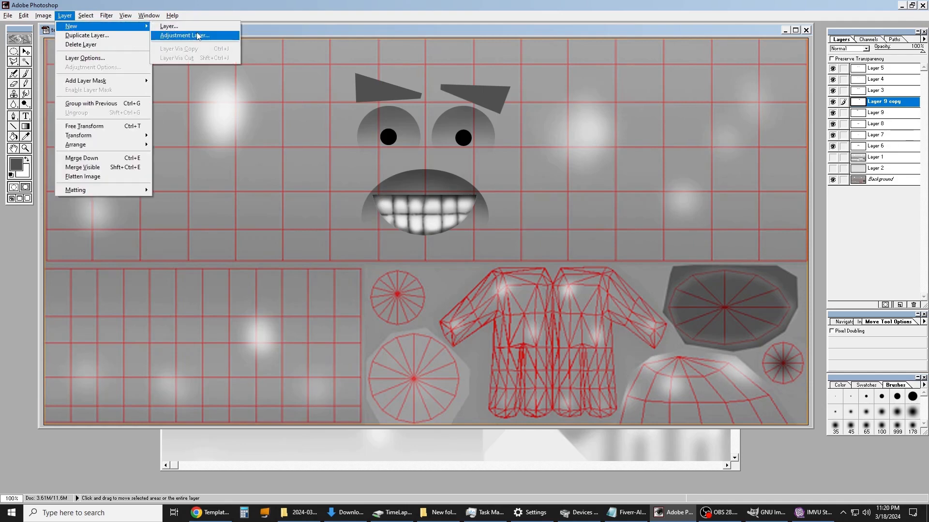
{"action": "left_click", "coordinate": [171, 26]}
{"action": "key", "text": "Return"}
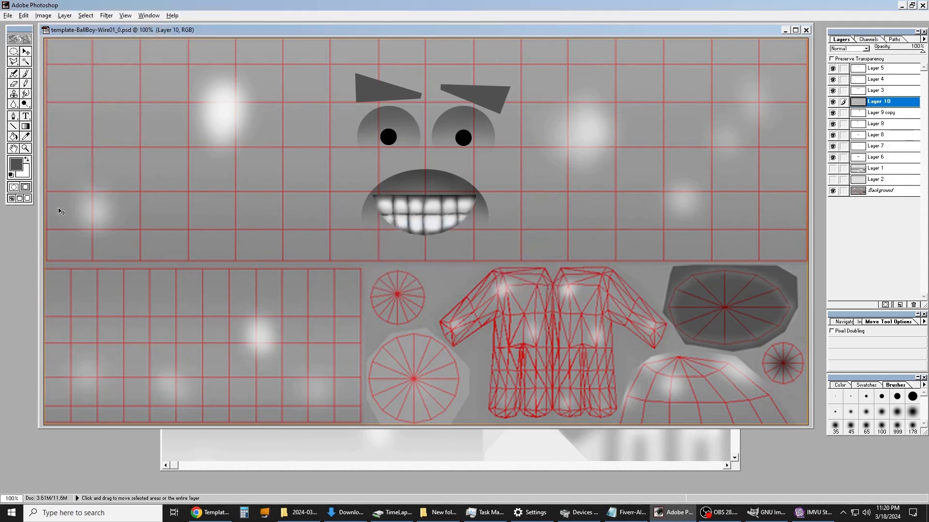
Step: Set the foreground colour to white and airbrush soft highlights with the 65-pixel brush near both lower corners of the smaller rectangular wireframe grid
{"action": "left_click", "coordinate": [18, 165]}
{"action": "left_click_drag", "start_coordinate": [420, 255], "coordinate": [244, 130]}
{"action": "left_click", "coordinate": [567, 205]}
{"action": "left_click", "coordinate": [26, 83]}
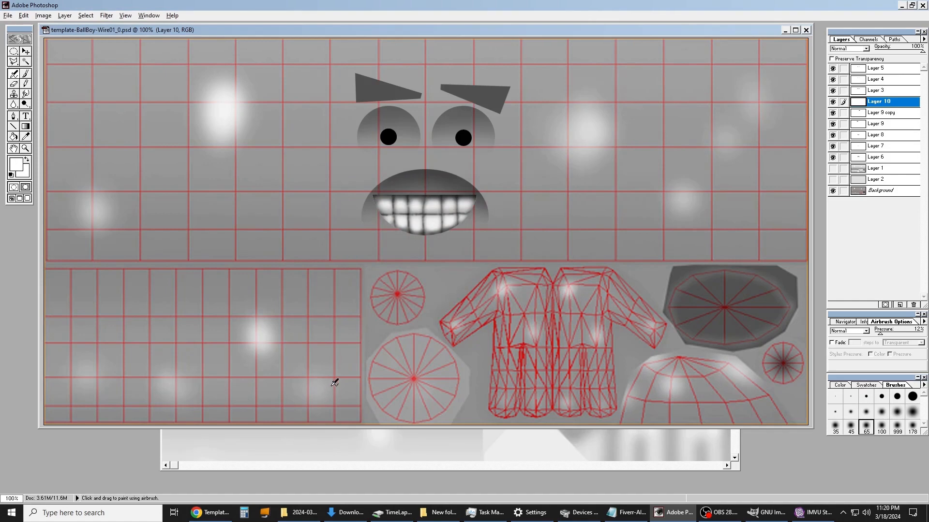
{"action": "mouse_move", "coordinate": [343, 373]}
{"action": "left_mouse_down"}
{"action": "mouse_move", "coordinate": [340, 408]}
{"action": "mouse_move", "coordinate": [345, 389]}
{"action": "left_mouse_up"}
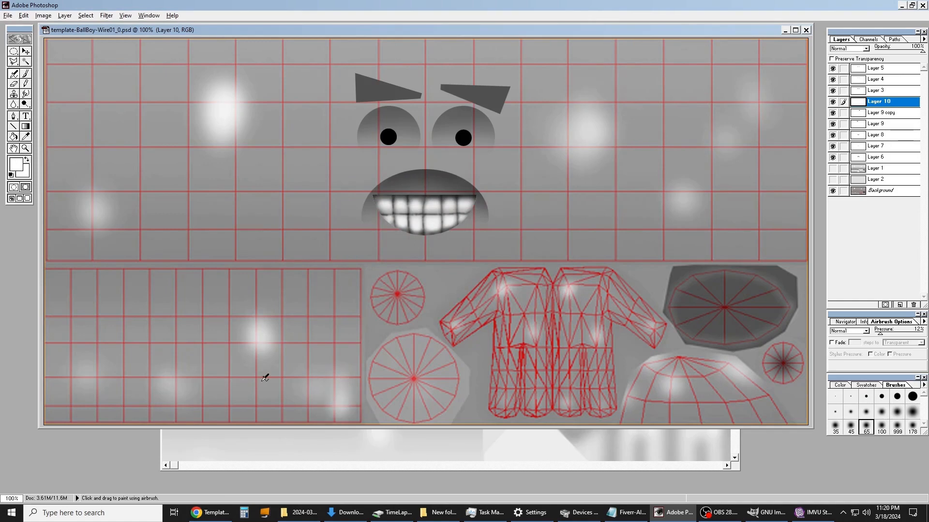
{"action": "left_click_drag", "start_coordinate": [64, 382], "coordinate": [63, 404]}
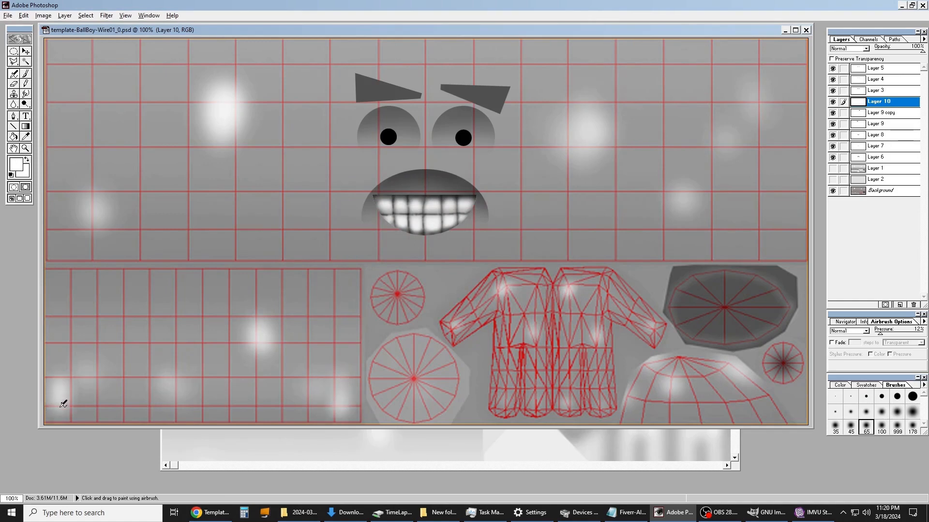
{"action": "left_click_drag", "start_coordinate": [346, 377], "coordinate": [340, 400]}
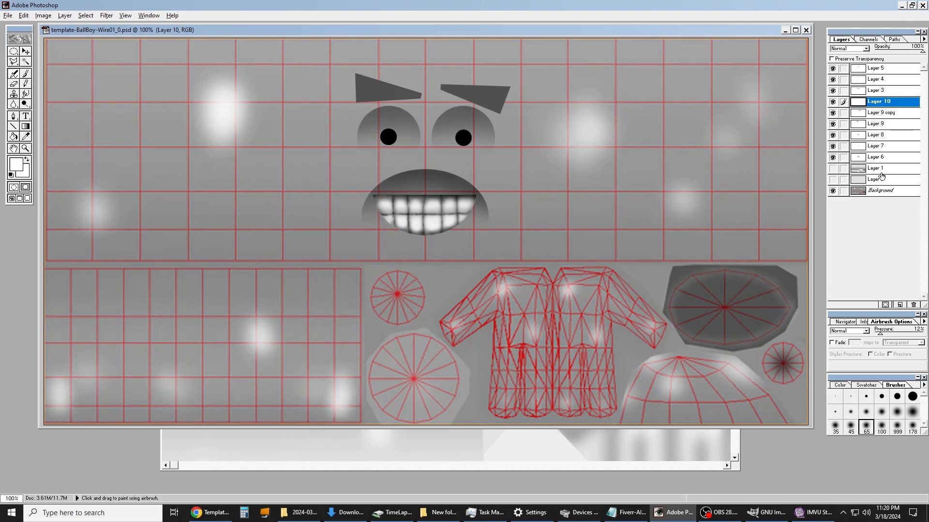
Step: Show the Layer 1 shading over the wireframe and save a flattened JPEG copy, replacing BallBoy-NewFace.jpg
{"action": "left_click", "coordinate": [832, 169]}
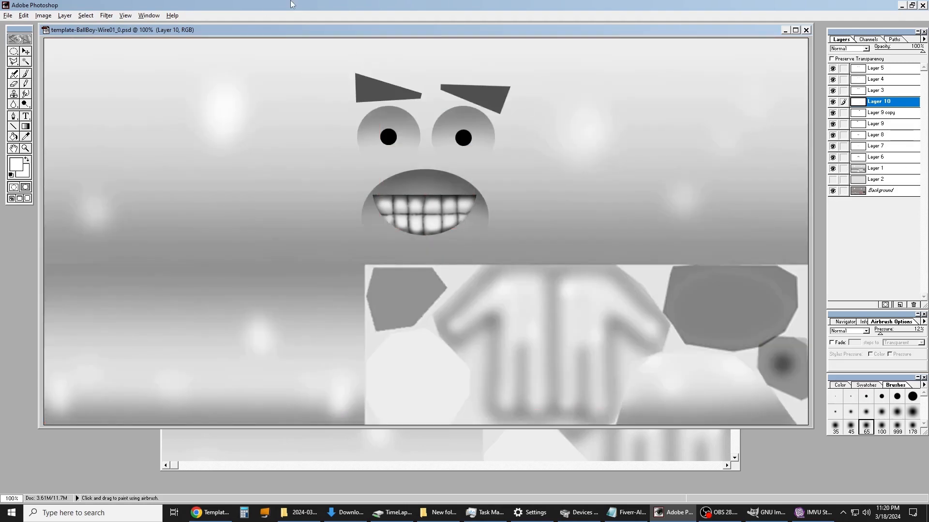
{"action": "left_click", "coordinate": [9, 16]}
{"action": "left_click", "coordinate": [29, 87]}
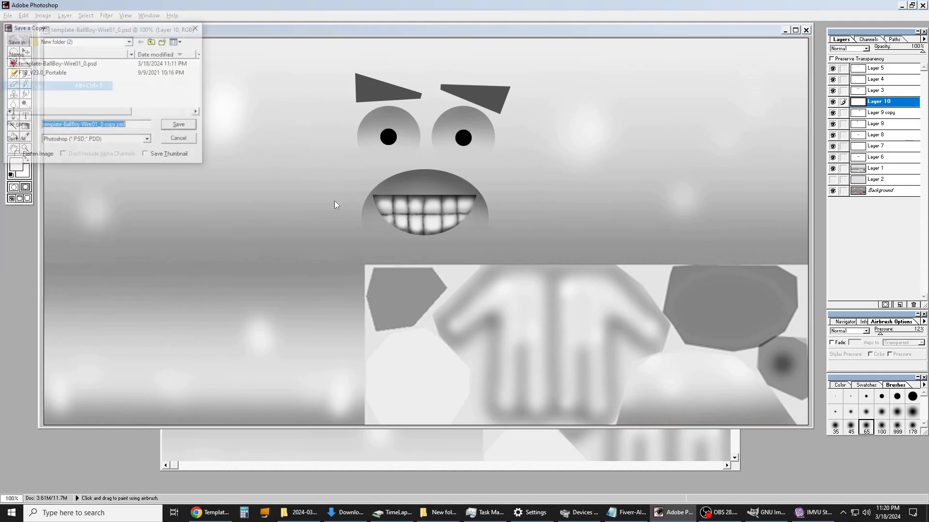
{"action": "left_click", "coordinate": [111, 140]}
{"action": "left_click", "coordinate": [72, 181]}
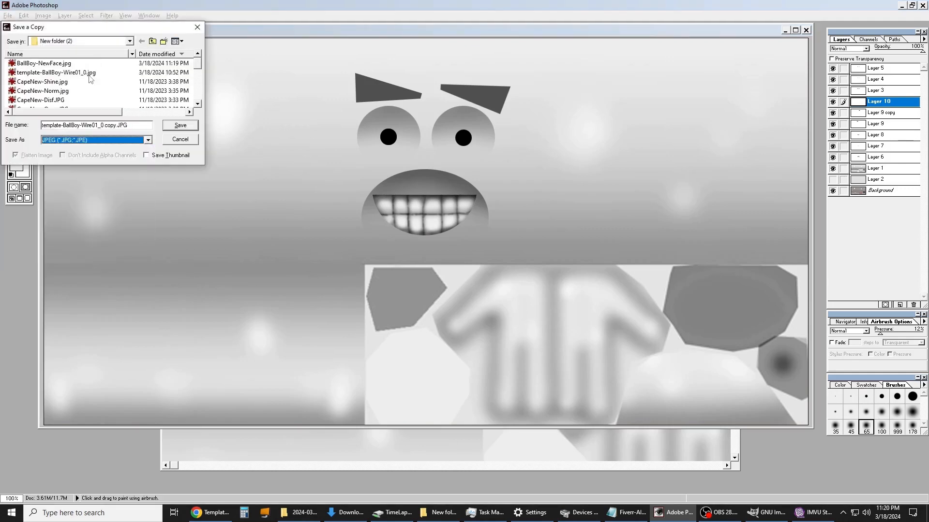
{"action": "double_click", "coordinate": [68, 64]}
{"action": "left_click", "coordinate": [466, 289]}
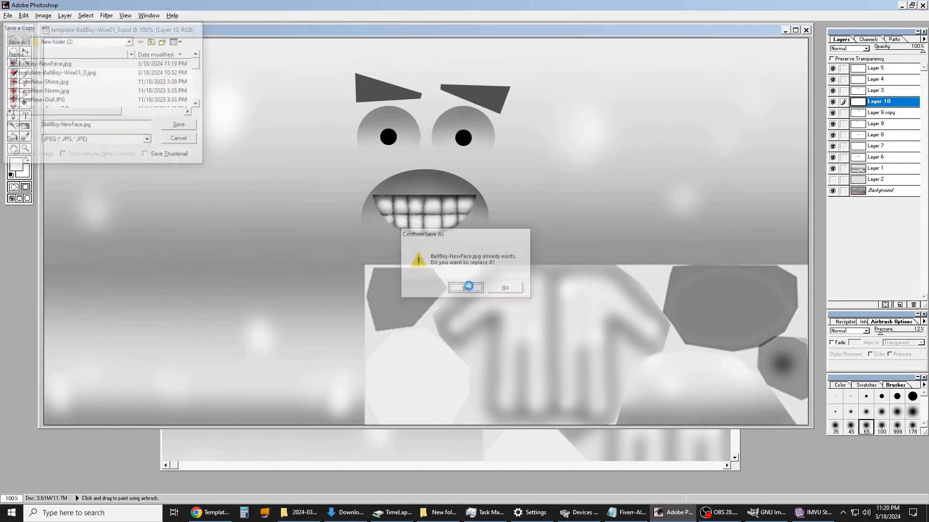
{"action": "left_click", "coordinate": [524, 221]}
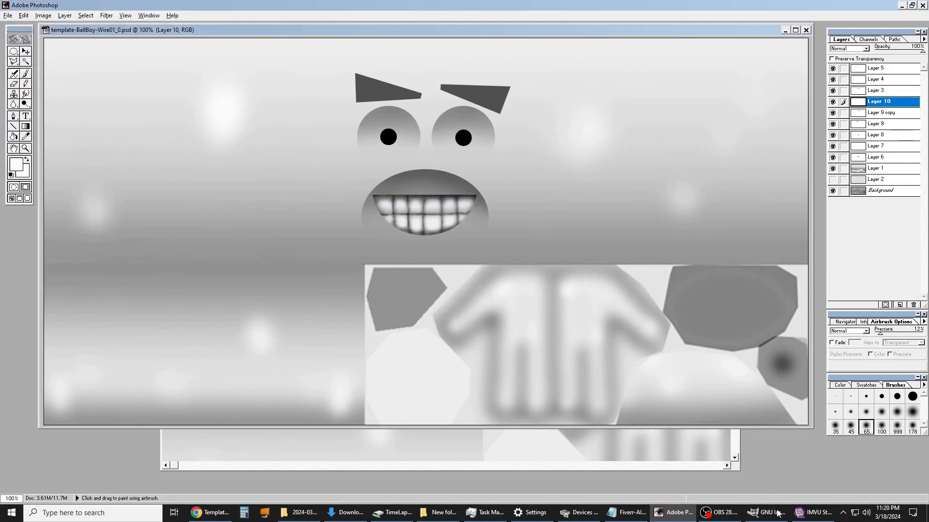
Step: Switch to IMVU Studio, reload BallBoy-NewFace.jpg as the BallBoy01 diffuse texture and inspect the model from behind
{"action": "left_click", "coordinate": [813, 512]}
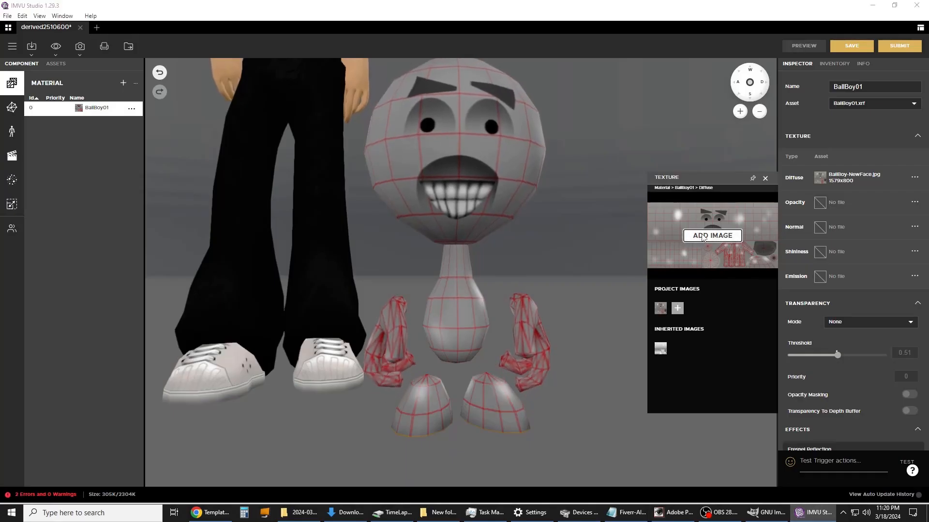
{"action": "left_click", "coordinate": [703, 237]}
{"action": "left_click", "coordinate": [337, 124]}
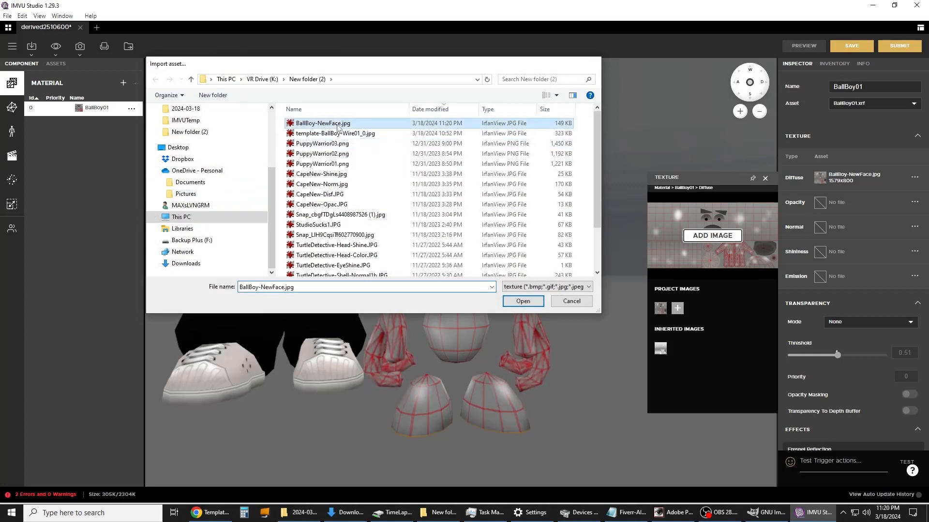
{"action": "double_click", "coordinate": [338, 124]}
{"action": "left_click", "coordinate": [550, 296]}
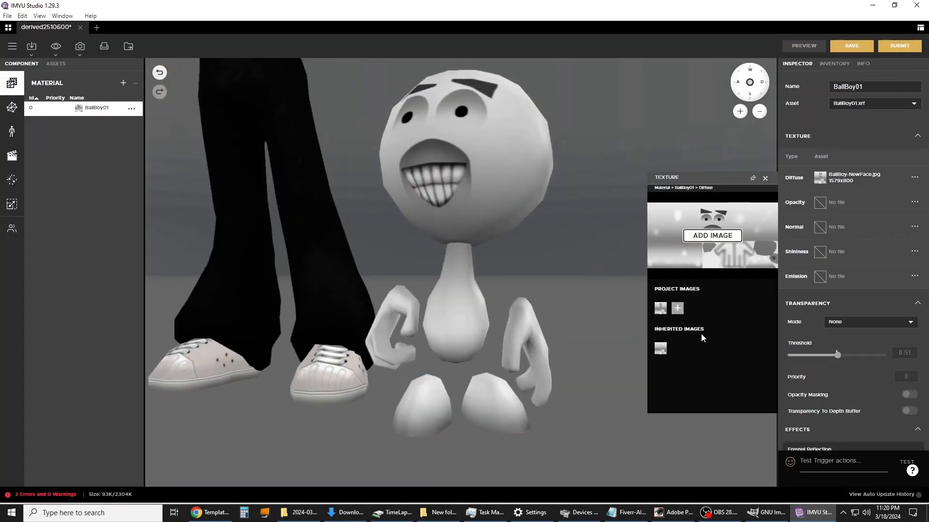
{"action": "left_click_drag", "start_coordinate": [629, 274], "coordinate": [388, 258]}
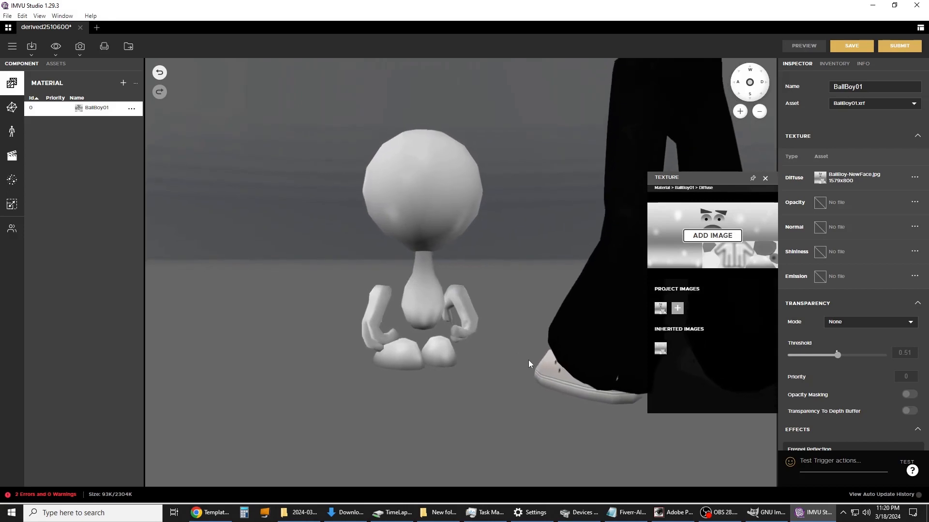
{"action": "left_click_drag", "start_coordinate": [528, 360], "coordinate": [503, 362]}
{"action": "scroll", "coordinate": [485, 316], "scroll_direction": "up", "scroll_amount": 5}
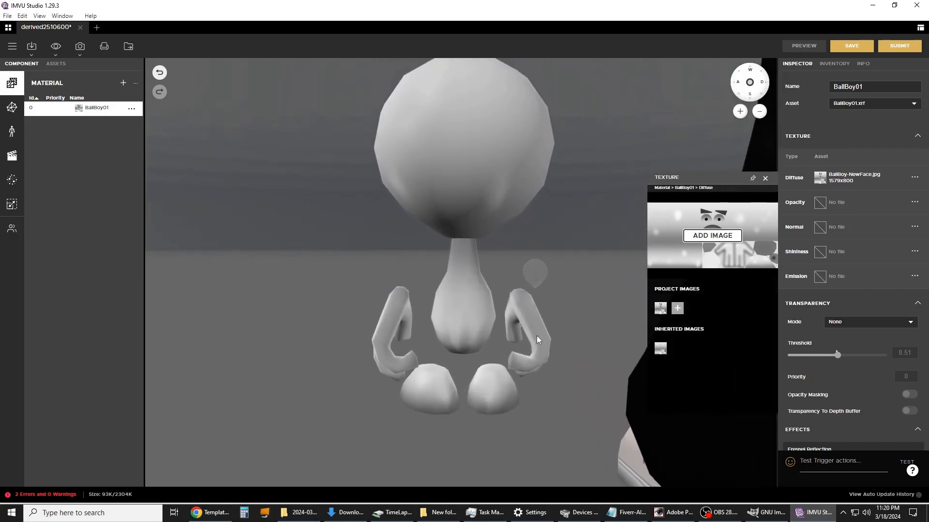
{"action": "scroll", "coordinate": [640, 270], "scroll_direction": "up", "scroll_amount": 5}
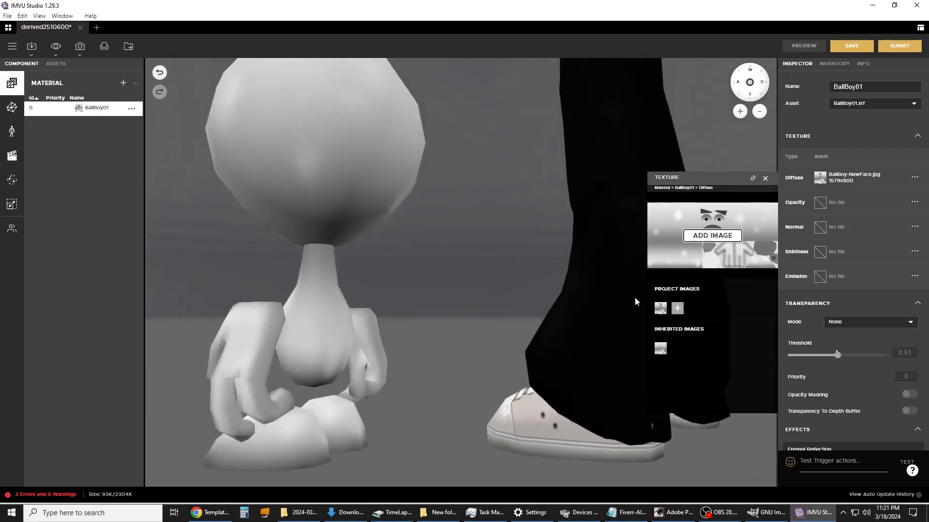
{"action": "scroll", "coordinate": [624, 300], "scroll_direction": "down", "scroll_amount": 2}
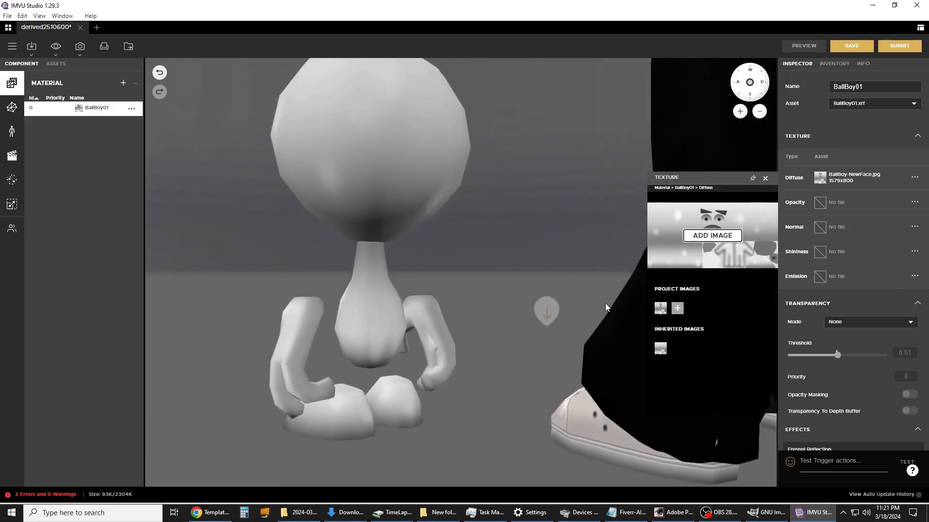
Step: In Photoshop, airbrush larger white highlights on Layer 10 near both lower corners of the body block, hiding Layer 1 while painting
{"action": "left_click", "coordinate": [678, 514]}
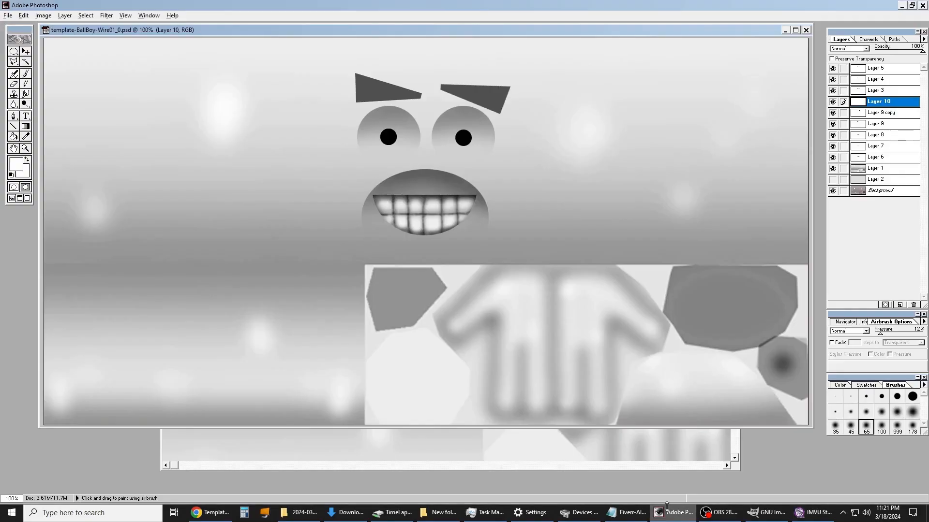
{"action": "left_click", "coordinate": [832, 169]}
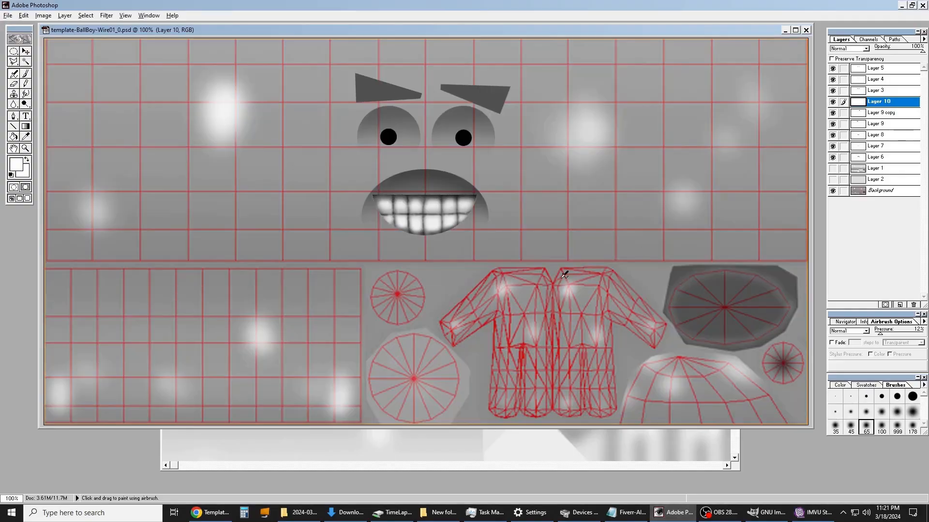
{"action": "left_click", "coordinate": [832, 103]}
{"action": "left_click", "coordinate": [833, 103]}
{"action": "mouse_move", "coordinate": [332, 370]}
{"action": "left_mouse_down"}
{"action": "mouse_move", "coordinate": [317, 395]}
{"action": "mouse_move", "coordinate": [324, 409]}
{"action": "mouse_move", "coordinate": [342, 390]}
{"action": "mouse_move", "coordinate": [329, 369]}
{"action": "mouse_move", "coordinate": [318, 374]}
{"action": "mouse_move", "coordinate": [317, 409]}
{"action": "left_mouse_up"}
{"action": "mouse_move", "coordinate": [72, 374]}
{"action": "left_mouse_down"}
{"action": "mouse_move", "coordinate": [88, 401]}
{"action": "mouse_move", "coordinate": [85, 375]}
{"action": "mouse_move", "coordinate": [71, 398]}
{"action": "mouse_move", "coordinate": [86, 405]}
{"action": "mouse_move", "coordinate": [82, 373]}
{"action": "mouse_move", "coordinate": [86, 394]}
{"action": "mouse_move", "coordinate": [91, 372]}
{"action": "mouse_move", "coordinate": [74, 370]}
{"action": "mouse_move", "coordinate": [68, 388]}
{"action": "mouse_move", "coordinate": [87, 378]}
{"action": "mouse_move", "coordinate": [66, 363]}
{"action": "mouse_move", "coordinate": [89, 366]}
{"action": "left_mouse_up"}
{"action": "mouse_move", "coordinate": [306, 374]}
{"action": "left_mouse_down"}
{"action": "mouse_move", "coordinate": [342, 353]}
{"action": "mouse_move", "coordinate": [342, 368]}
{"action": "left_mouse_up"}
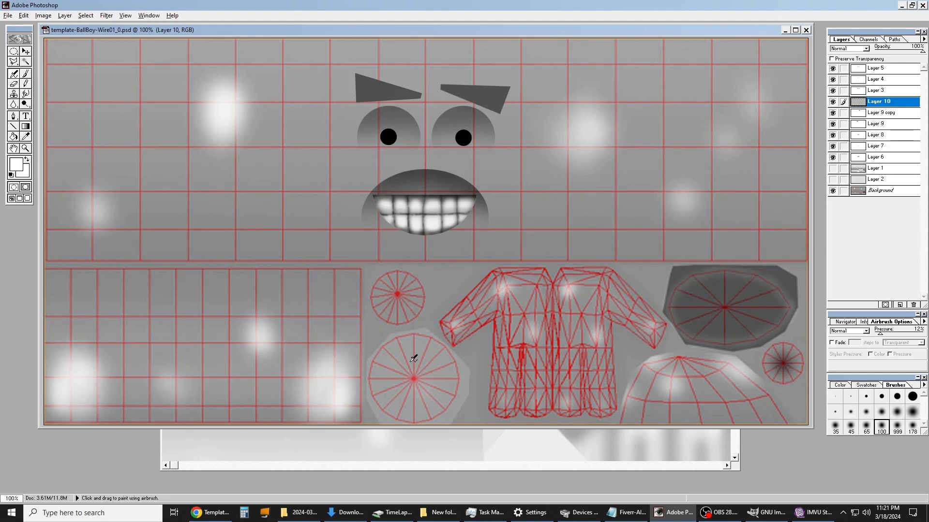
{"action": "left_click", "coordinate": [833, 169]}
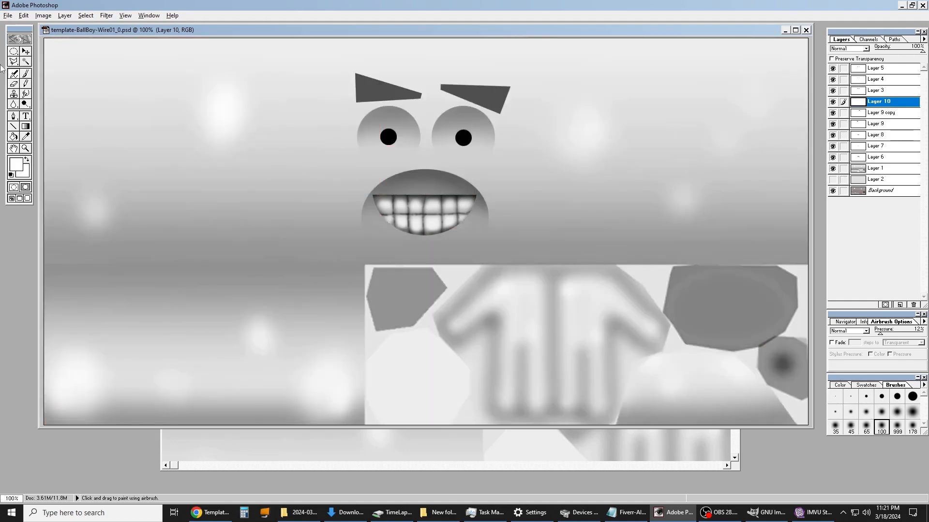
Step: Set the foreground color to black
{"action": "left_click", "coordinate": [14, 164]}
{"action": "left_click", "coordinate": [351, 325]}
{"action": "left_click", "coordinate": [558, 202]}
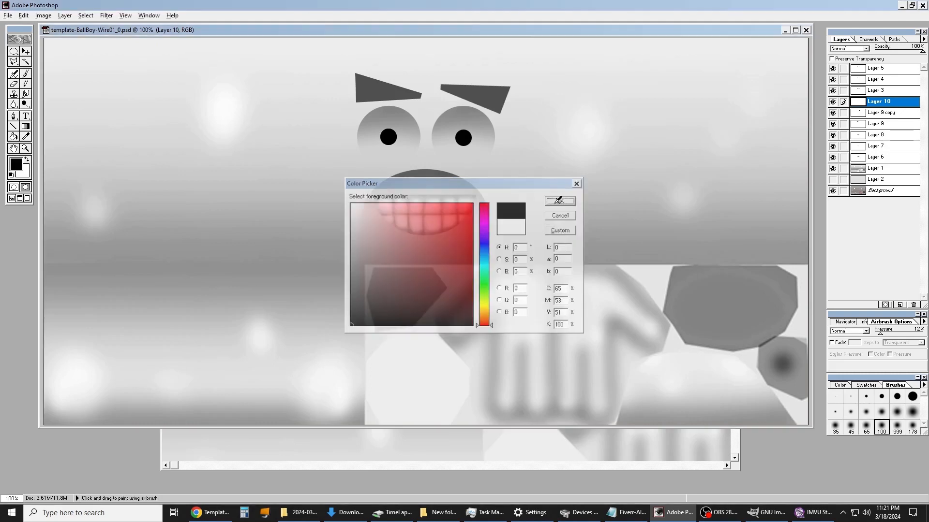
Step: Make a rectangular selection around the template's lower-left body block, comparing it with Layer 1 and leaving that layer hidden
{"action": "key", "text": "m"}
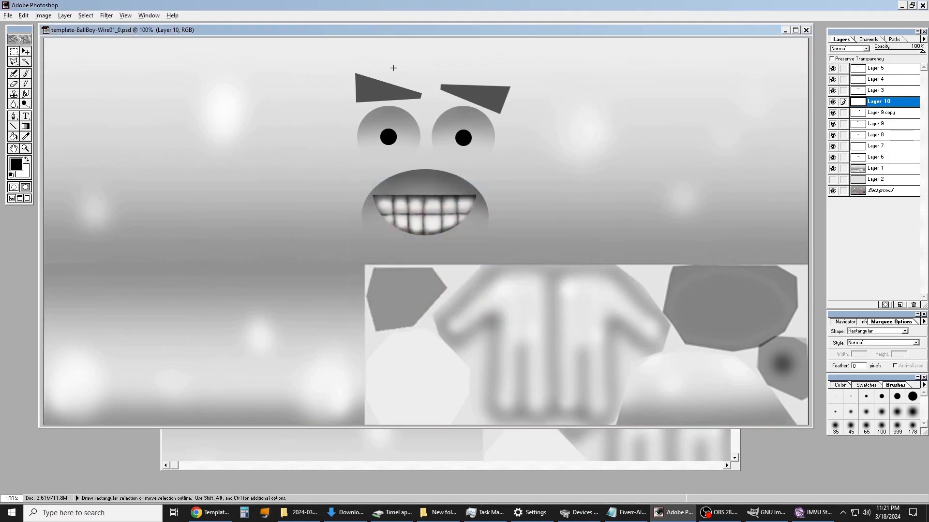
{"action": "left_click", "coordinate": [832, 169]}
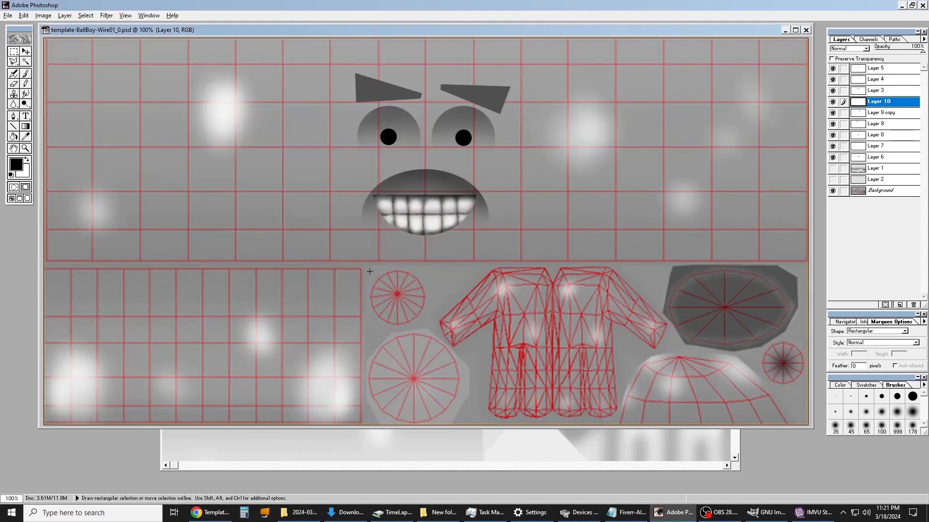
{"action": "left_click", "coordinate": [832, 168]}
{"action": "left_click", "coordinate": [832, 169]}
{"action": "left_click", "coordinate": [833, 168]}
{"action": "left_click", "coordinate": [833, 169]}
{"action": "left_click", "coordinate": [833, 169]}
{"action": "left_click", "coordinate": [832, 169]}
{"action": "left_click", "coordinate": [833, 169]}
{"action": "left_click", "coordinate": [833, 169]}
{"action": "left_click", "coordinate": [832, 168]}
{"action": "left_click", "coordinate": [832, 169]}
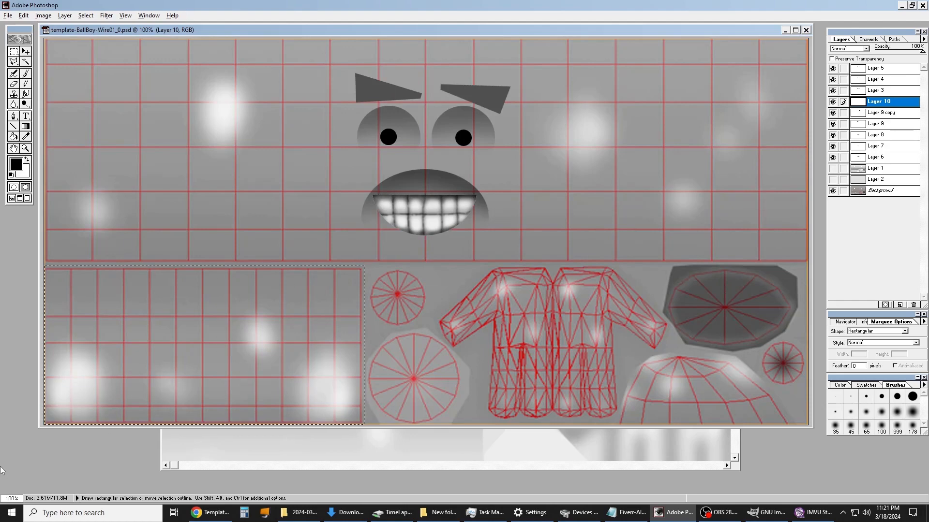
Step: Airbrush black shading into the bottom corners of the selected body block on Layer 10, and show Layer 1 again
{"action": "key", "text": "a"}
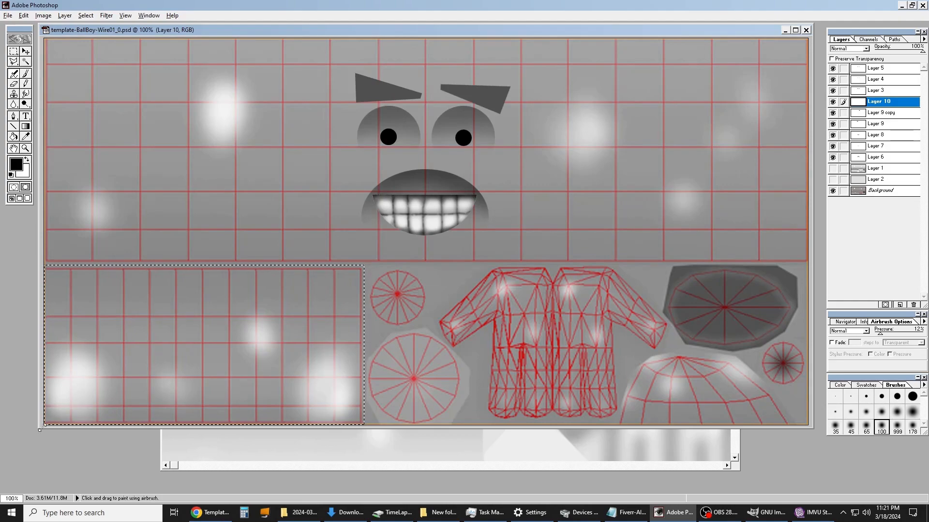
{"action": "left_click_drag", "start_coordinate": [39, 428], "coordinate": [6, 452]}
{"action": "left_click_drag", "start_coordinate": [314, 31], "coordinate": [412, 32]}
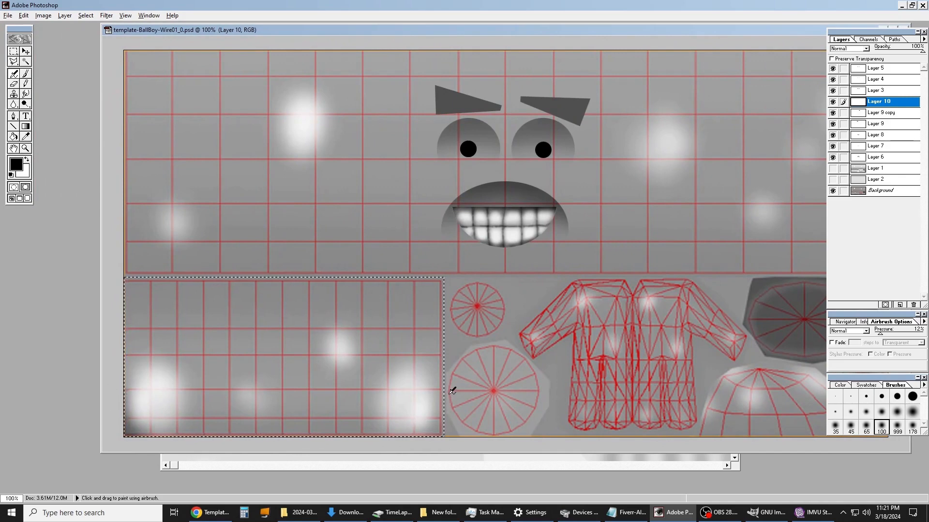
{"action": "mouse_move", "coordinate": [448, 403]}
{"action": "left_mouse_down"}
{"action": "mouse_move", "coordinate": [436, 442]}
{"action": "mouse_move", "coordinate": [447, 417]}
{"action": "left_mouse_up"}
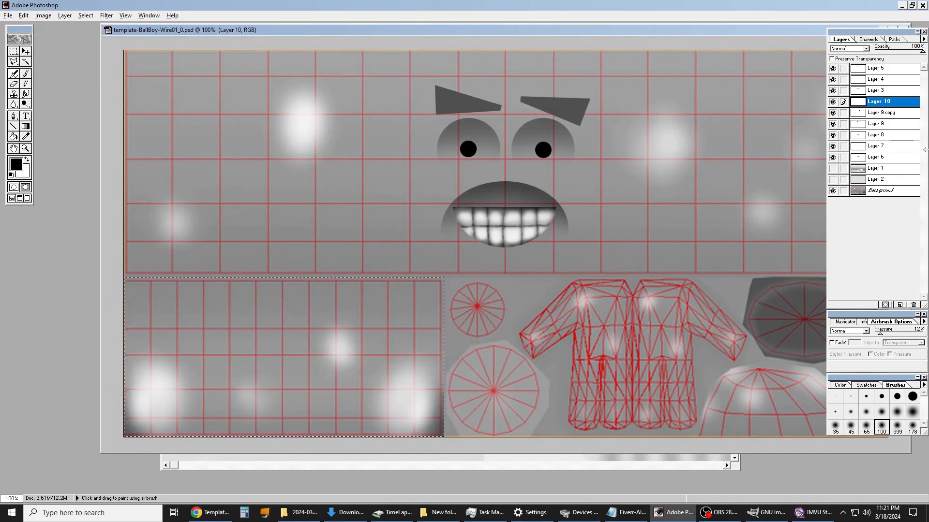
{"action": "left_click", "coordinate": [833, 168]}
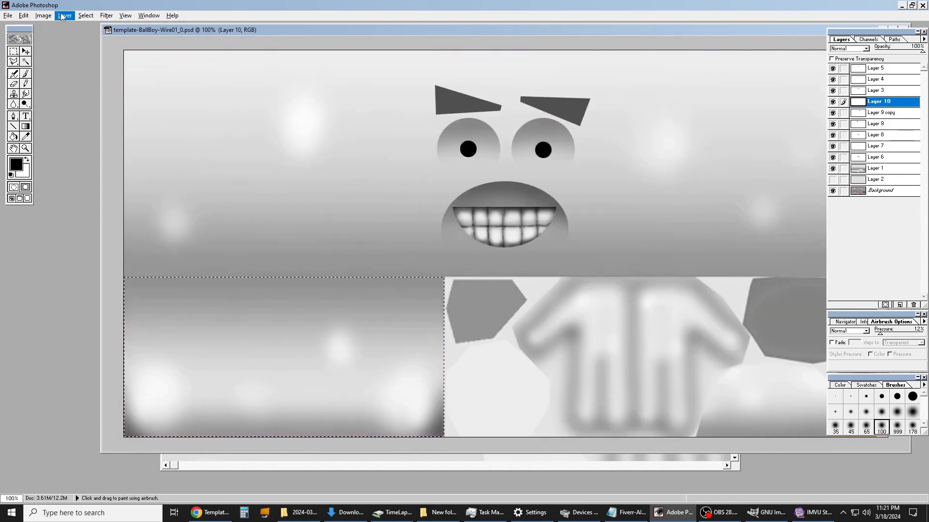
Step: Save a JPEG copy of the template over BallBoy-NewFace.jpg at Maximum quality
{"action": "left_click", "coordinate": [7, 15]}
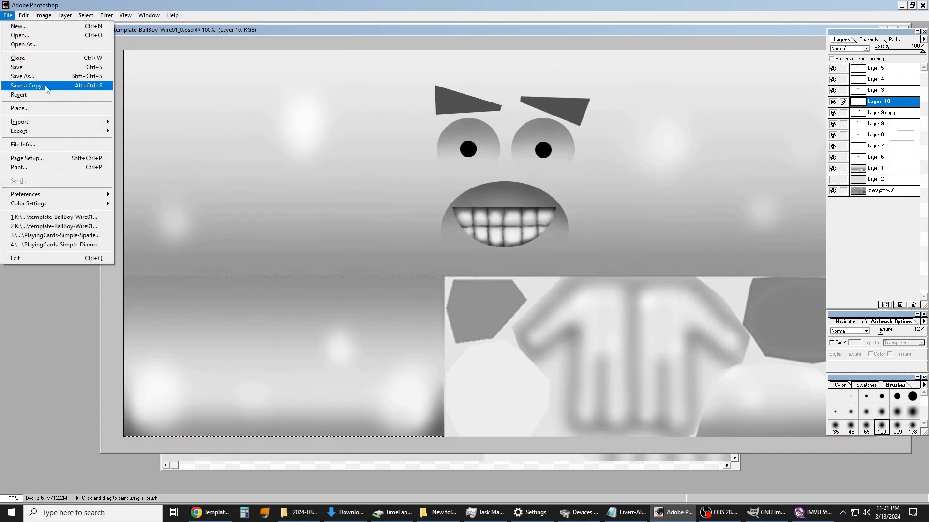
{"action": "left_click", "coordinate": [47, 89]}
{"action": "left_click", "coordinate": [102, 140]}
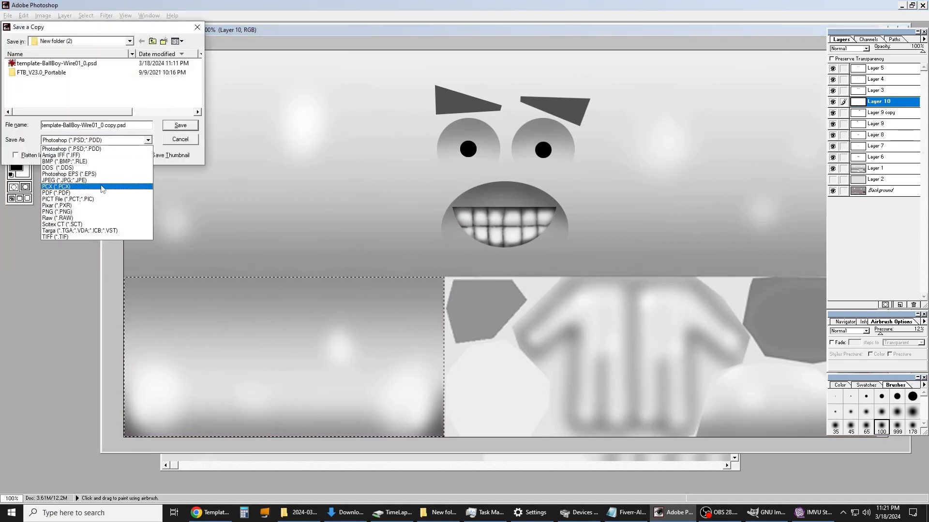
{"action": "left_click", "coordinate": [102, 181]}
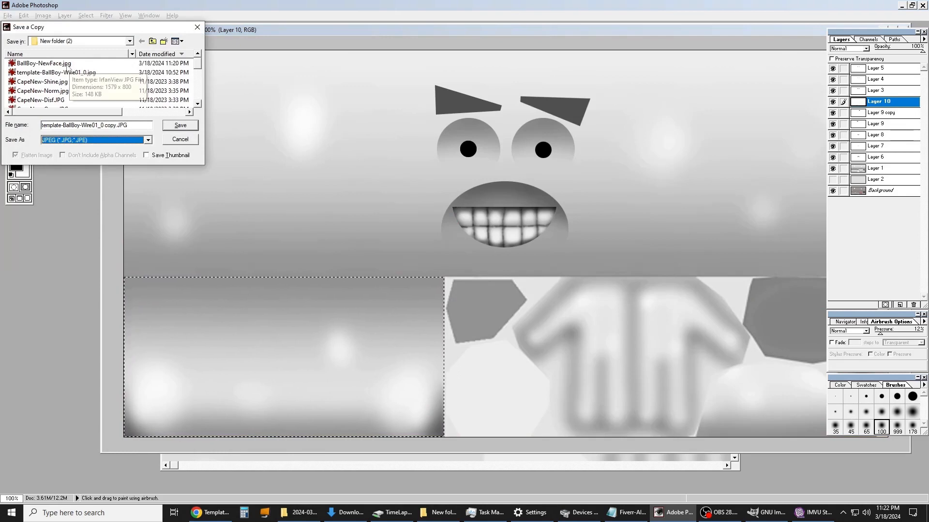
{"action": "left_click", "coordinate": [44, 64]}
{"action": "left_click", "coordinate": [181, 125]}
{"action": "left_click", "coordinate": [469, 289]}
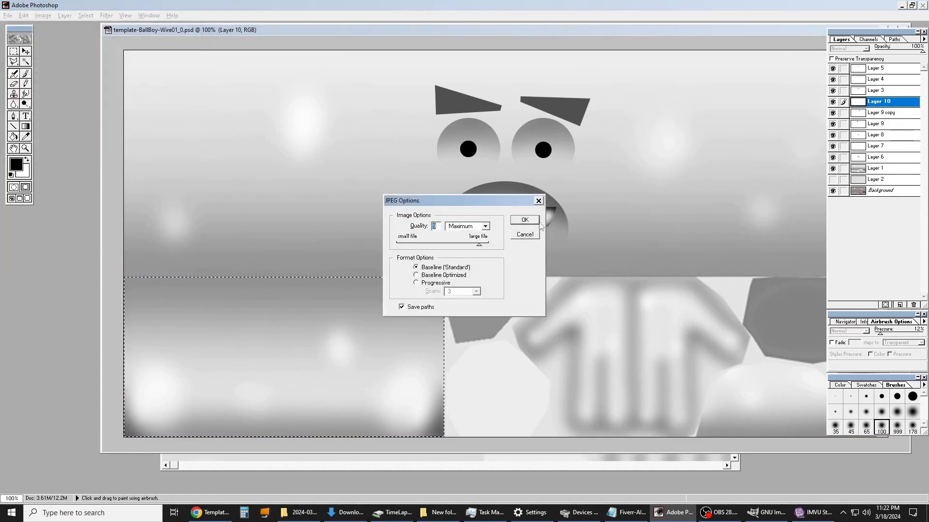
{"action": "left_click", "coordinate": [539, 223]}
Step: Switch to IMVU Studio, re-import the updated BallBoy-NewFace.jpg as the diffuse texture and preview it on the model
{"action": "left_click", "coordinate": [815, 512]}
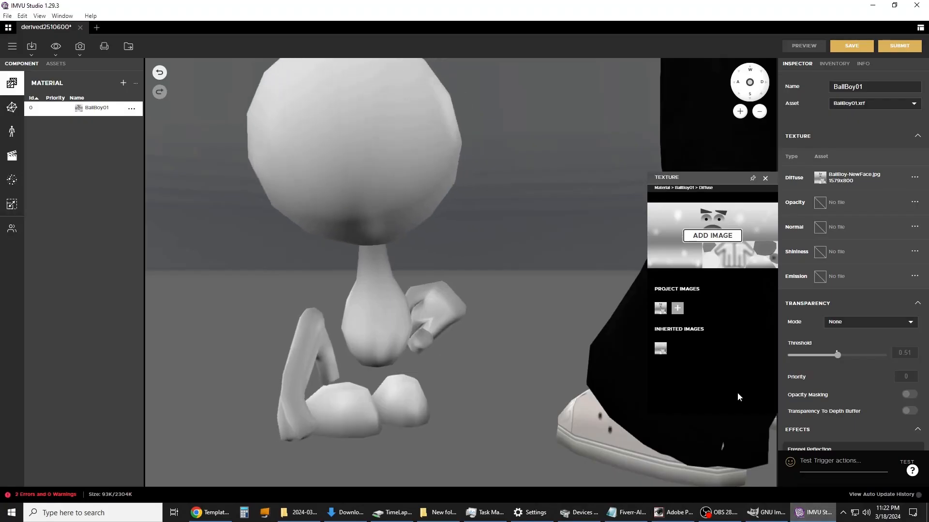
{"action": "left_click", "coordinate": [712, 235]}
{"action": "left_click", "coordinate": [337, 124]}
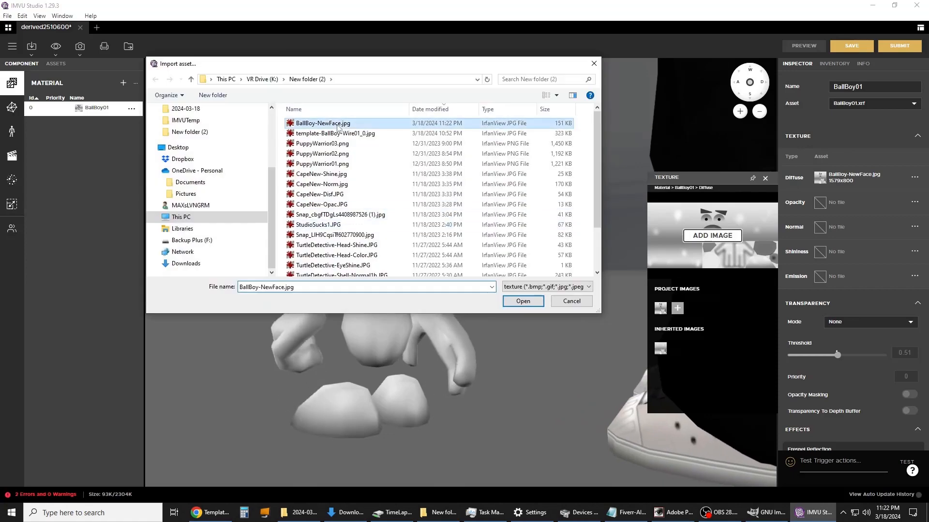
{"action": "left_click", "coordinate": [523, 301]}
{"action": "left_click", "coordinate": [532, 297]}
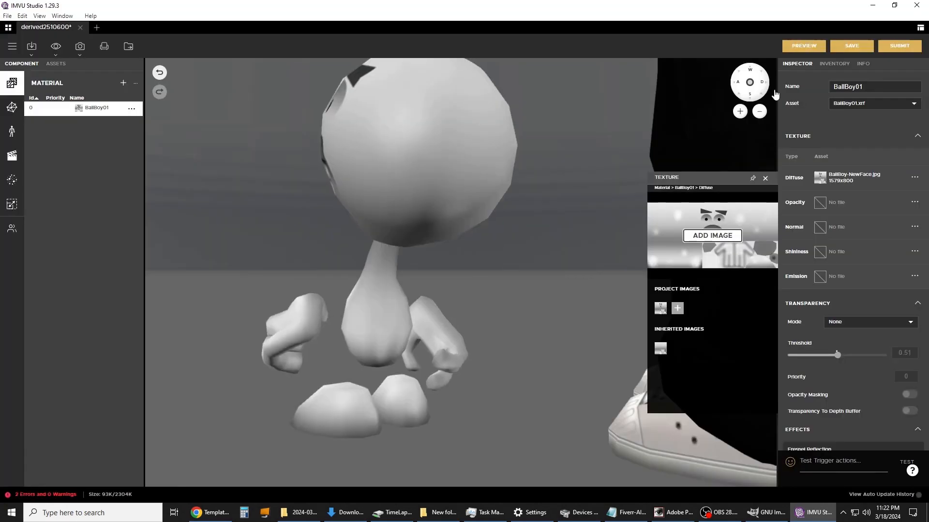
{"action": "left_click", "coordinate": [803, 48]}
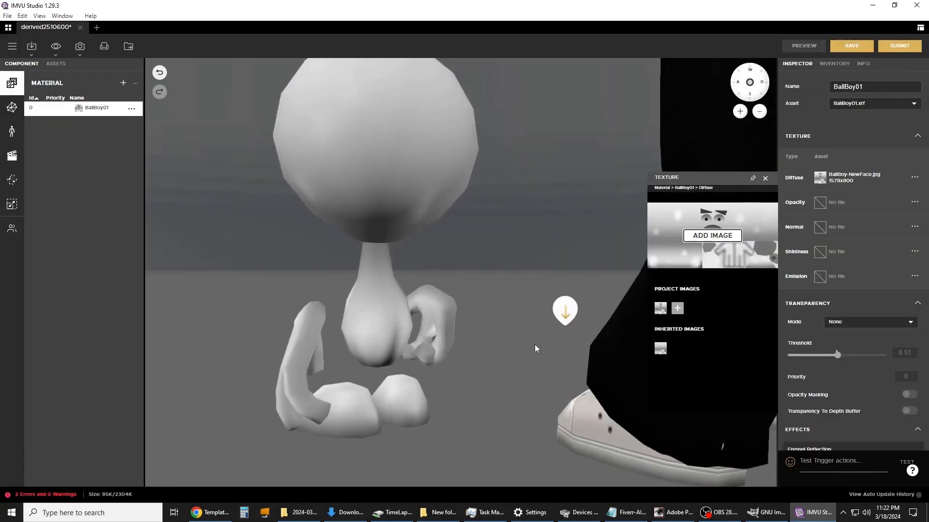
{"action": "mouse_move", "coordinate": [535, 347]}
{"action": "left_mouse_down"}
{"action": "mouse_move", "coordinate": [513, 247]}
{"action": "mouse_move", "coordinate": [465, 246]}
{"action": "mouse_move", "coordinate": [572, 249]}
{"action": "mouse_move", "coordinate": [411, 271]}
{"action": "mouse_move", "coordinate": [329, 257]}
{"action": "mouse_move", "coordinate": [274, 207]}
{"action": "mouse_move", "coordinate": [241, 198]}
{"action": "mouse_move", "coordinate": [315, 263]}
{"action": "mouse_move", "coordinate": [522, 234]}
{"action": "mouse_move", "coordinate": [498, 201]}
{"action": "mouse_move", "coordinate": [503, 256]}
{"action": "mouse_move", "coordinate": [558, 259]}
{"action": "mouse_move", "coordinate": [465, 270]}
{"action": "mouse_move", "coordinate": [675, 256]}
{"action": "mouse_move", "coordinate": [442, 343]}
{"action": "mouse_move", "coordinate": [478, 352]}
{"action": "mouse_move", "coordinate": [503, 312]}
{"action": "mouse_move", "coordinate": [502, 288]}
{"action": "left_mouse_up"}
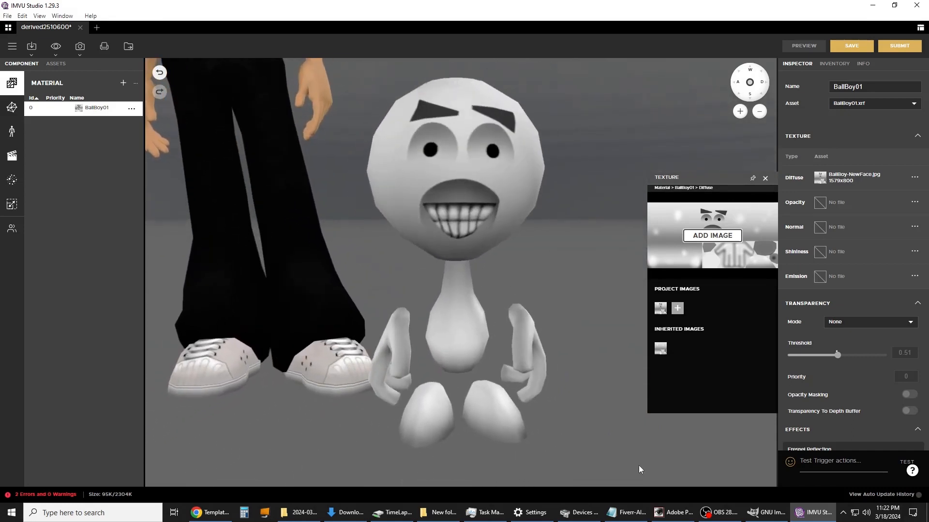
Step: In Photoshop, hide Layer 1 and Layer 10, and select the body block from its second horizontal grid line down to the bottom
{"action": "left_click", "coordinate": [675, 512]}
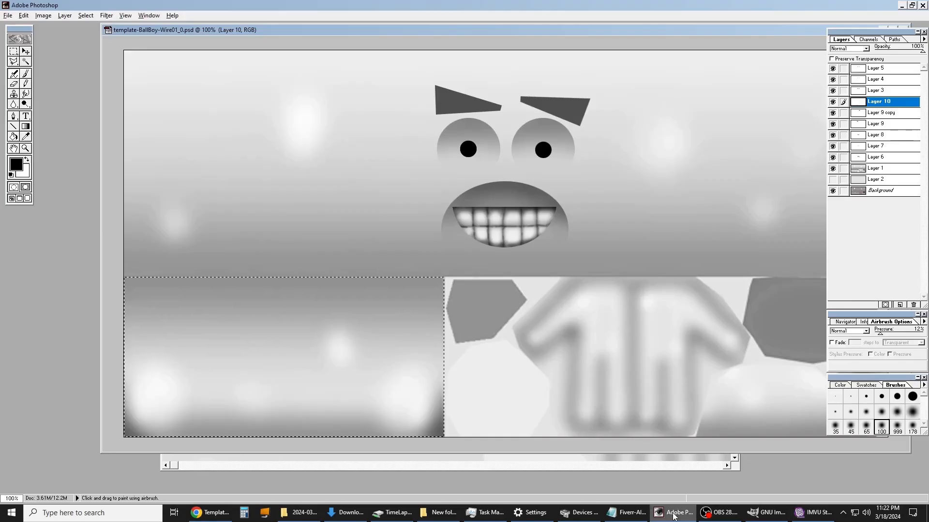
{"action": "left_click", "coordinate": [833, 168]}
{"action": "left_click_drag", "start_coordinate": [537, 32], "coordinate": [471, 45]}
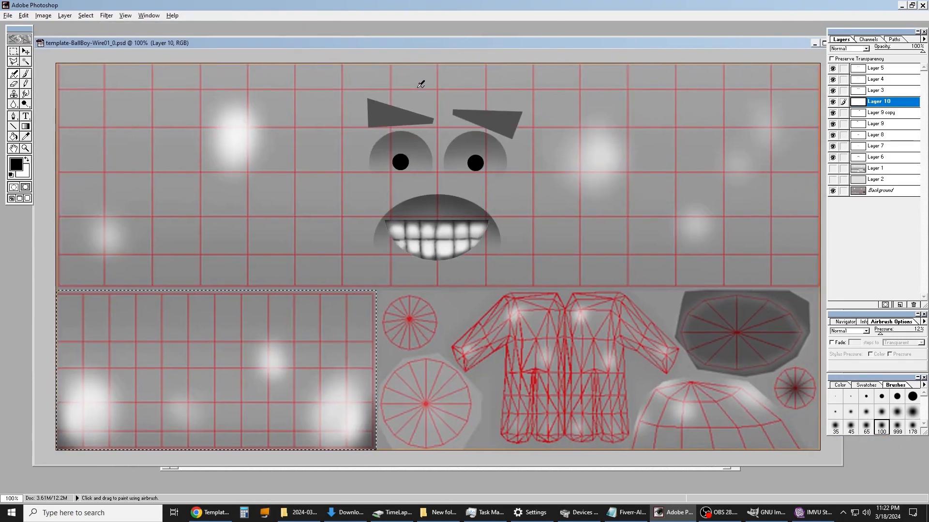
{"action": "left_click", "coordinate": [14, 52]}
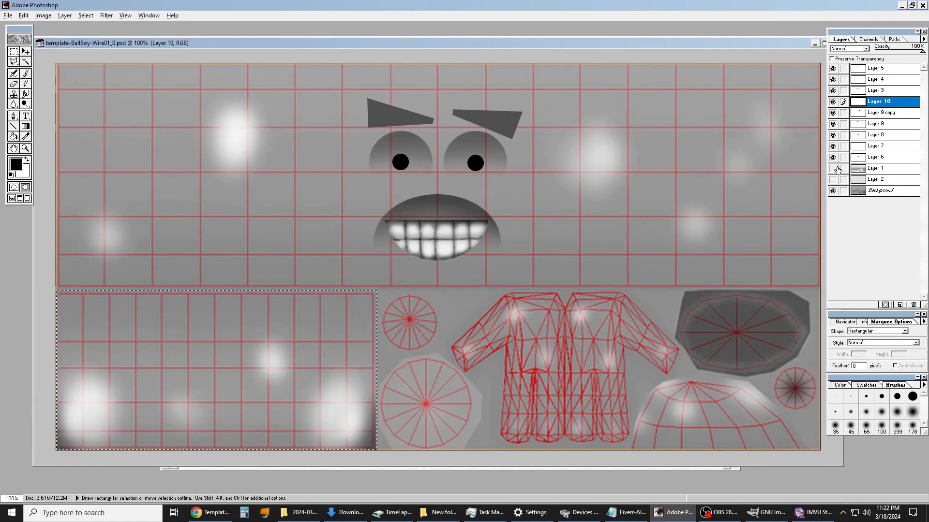
{"action": "left_click", "coordinate": [832, 102]}
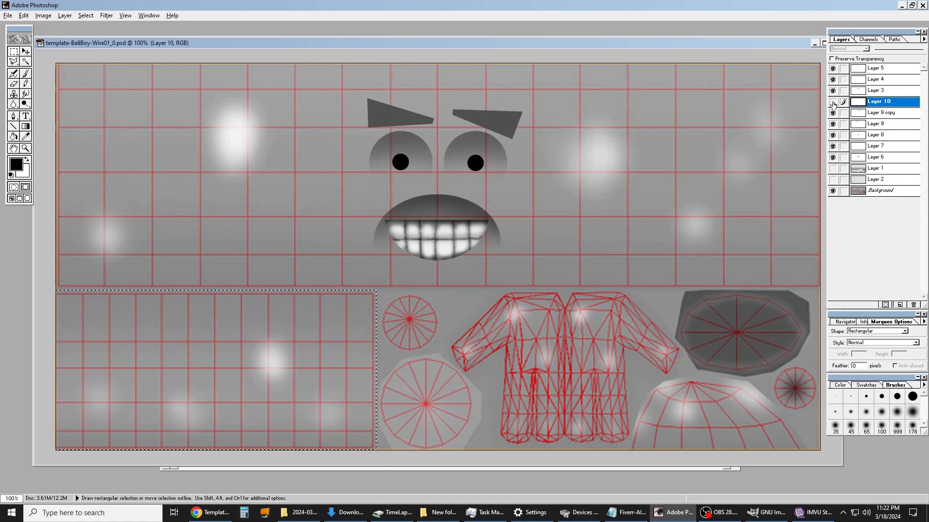
{"action": "left_click", "coordinate": [832, 102]}
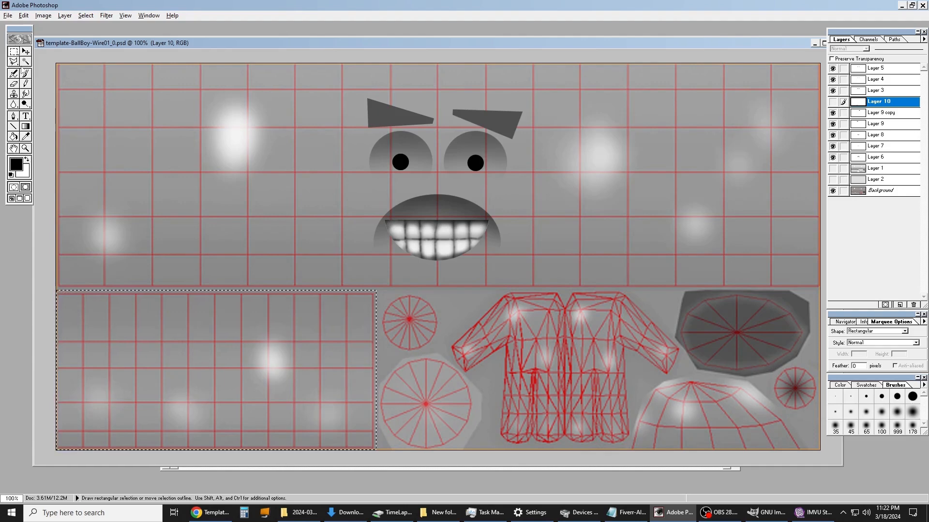
{"action": "left_click", "coordinate": [366, 454]}
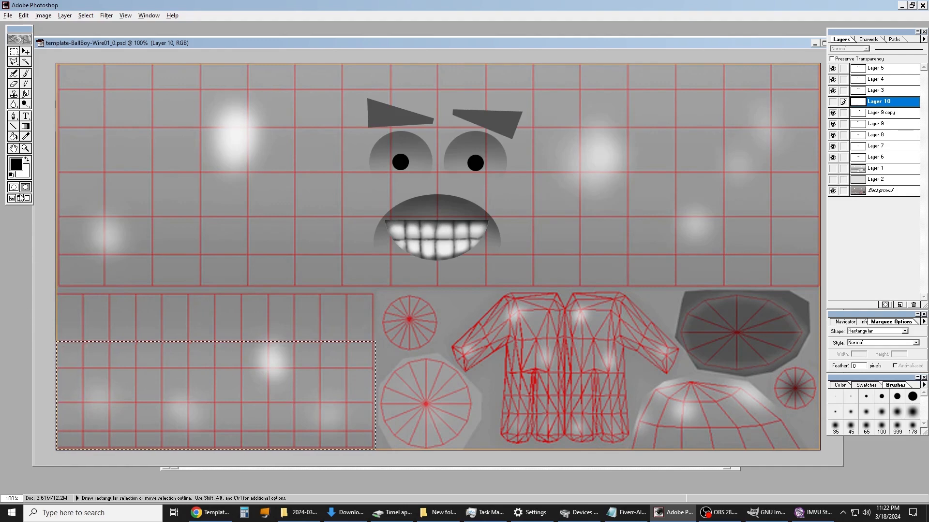
Step: Set the foreground color to dark red, RGB 158, 0, 0
{"action": "left_click", "coordinate": [16, 164]}
{"action": "left_click", "coordinate": [464, 258]}
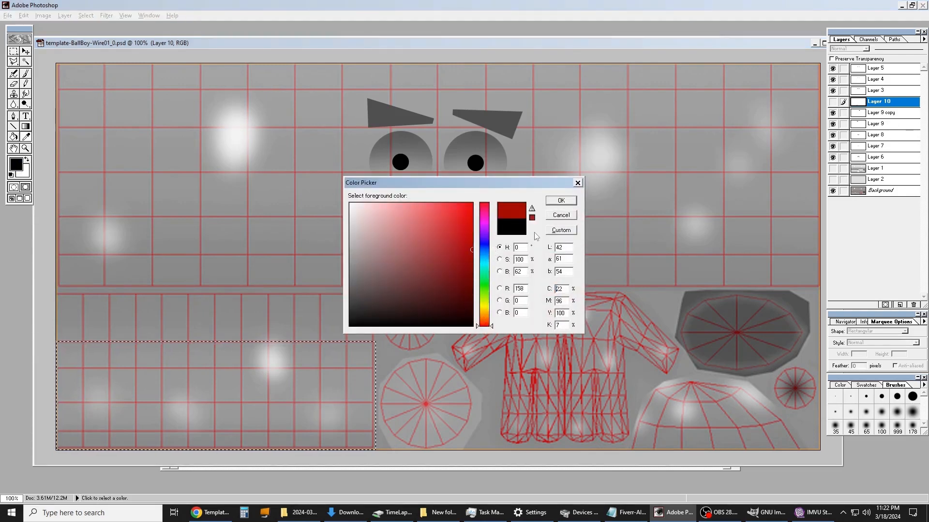
{"action": "left_click", "coordinate": [562, 200]}
Step: Create a new layer above Layer 10 and fill the selected body block with solid dark red using the Pencil tool
{"action": "left_click", "coordinate": [65, 16]}
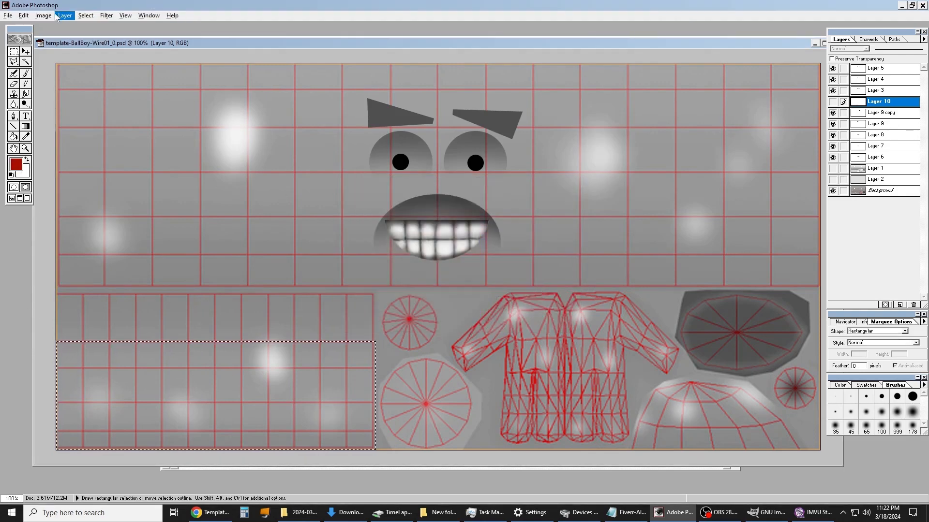
{"action": "mouse_move", "coordinate": [71, 26]}
{"action": "left_click", "coordinate": [228, 27]}
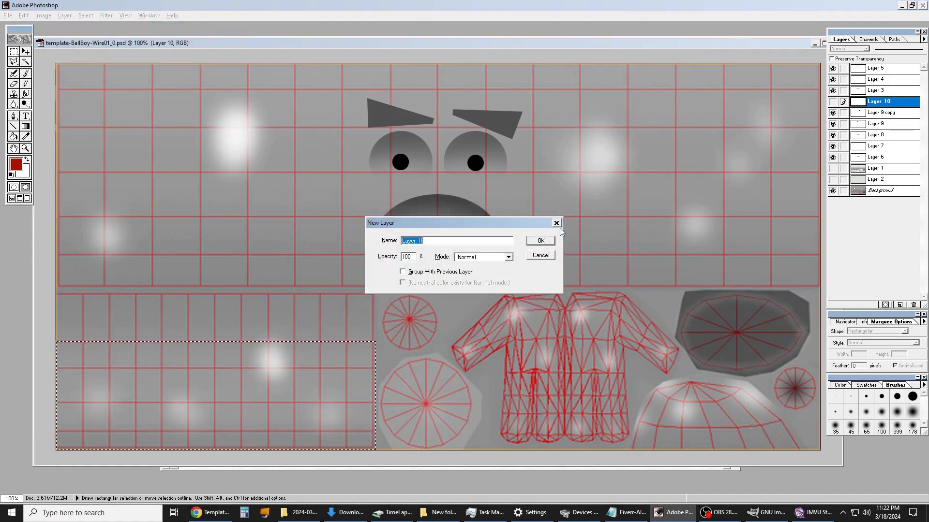
{"action": "left_click", "coordinate": [546, 242]}
{"action": "left_click", "coordinate": [25, 85]}
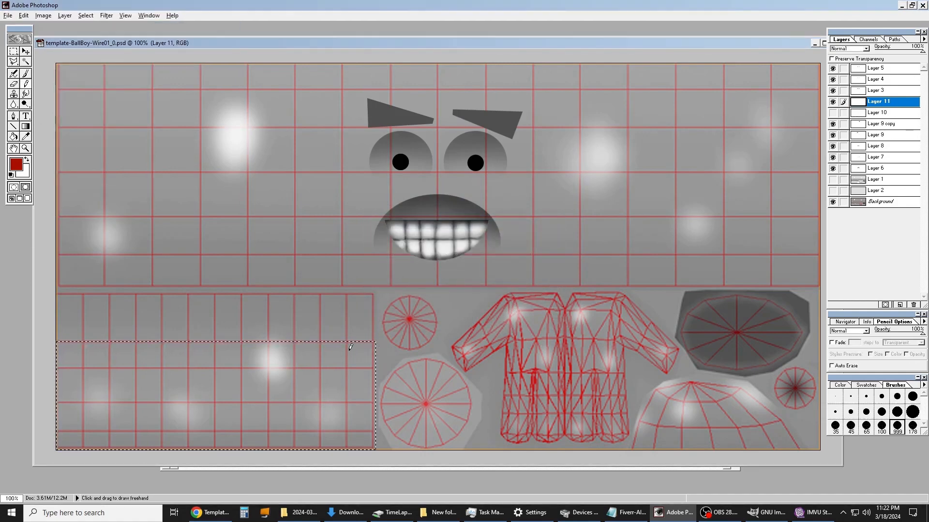
{"action": "left_click_drag", "start_coordinate": [206, 380], "coordinate": [24, 369]}
{"action": "left_click", "coordinate": [26, 148]}
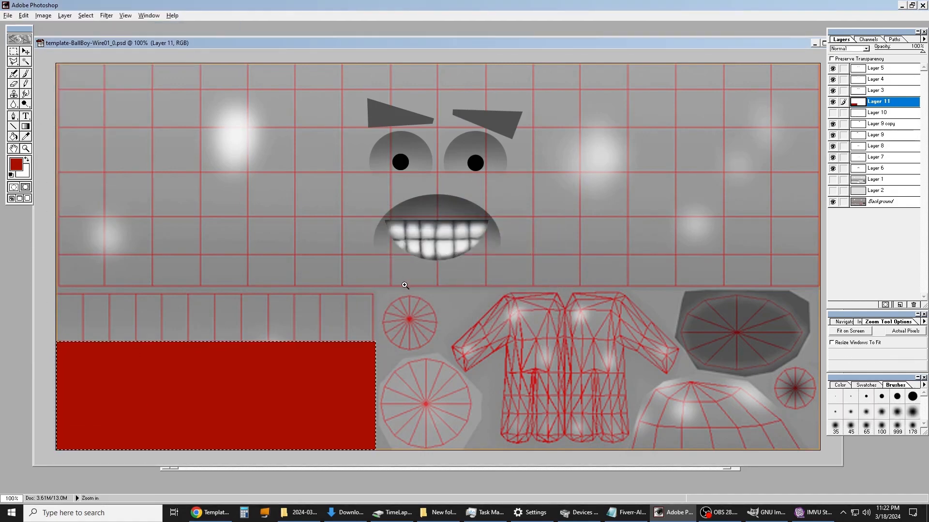
{"action": "left_click_drag", "start_coordinate": [21, 481], "coordinate": [7, 490]}
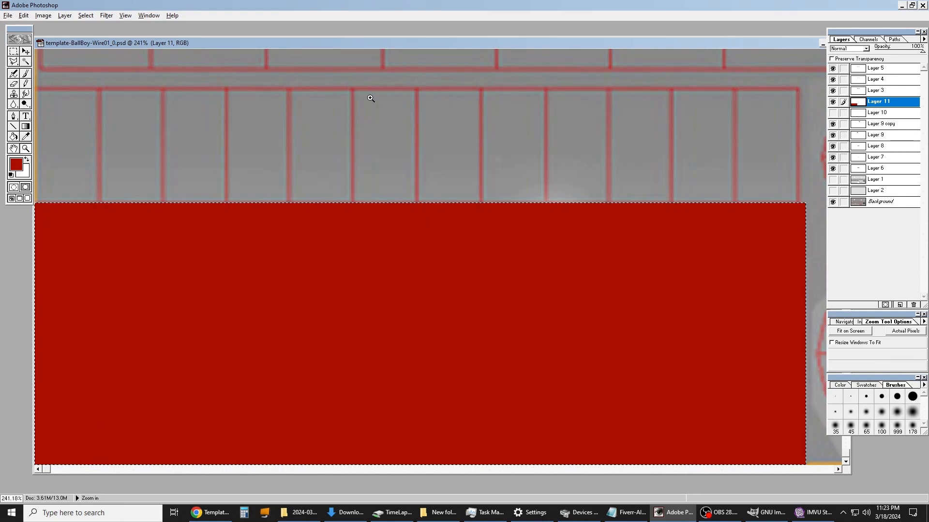
Step: Switch to Chrome and run an image search for "lumberjack shirt" in a new tab
{"action": "left_click", "coordinate": [210, 513]}
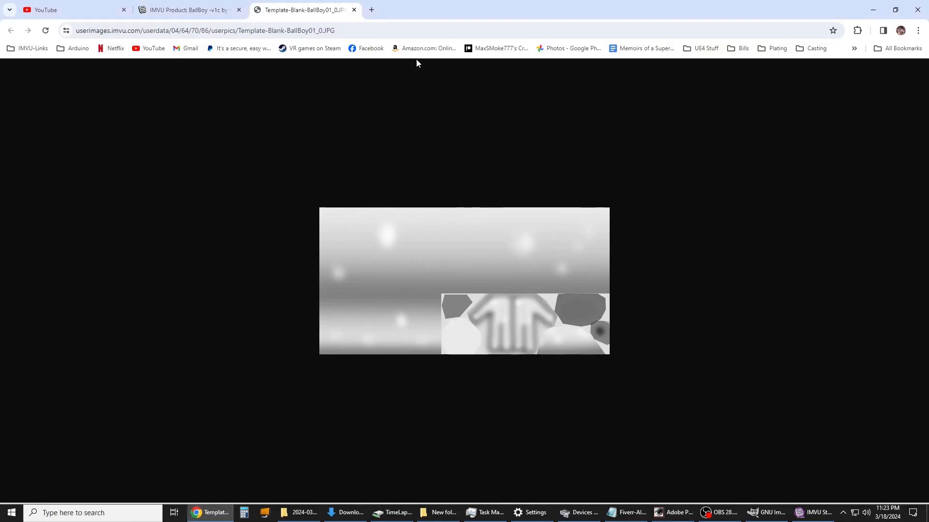
{"action": "left_click", "coordinate": [372, 10]}
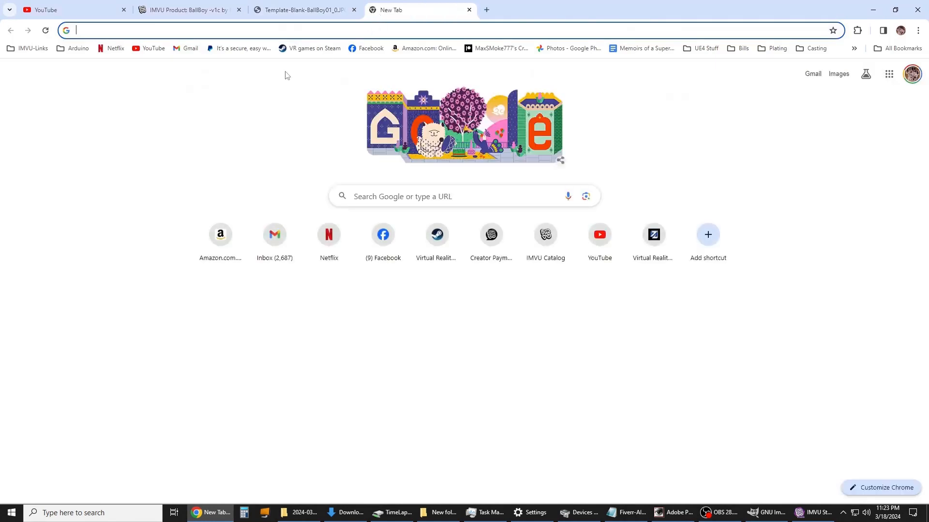
{"action": "type", "text": "lumberjacks"}
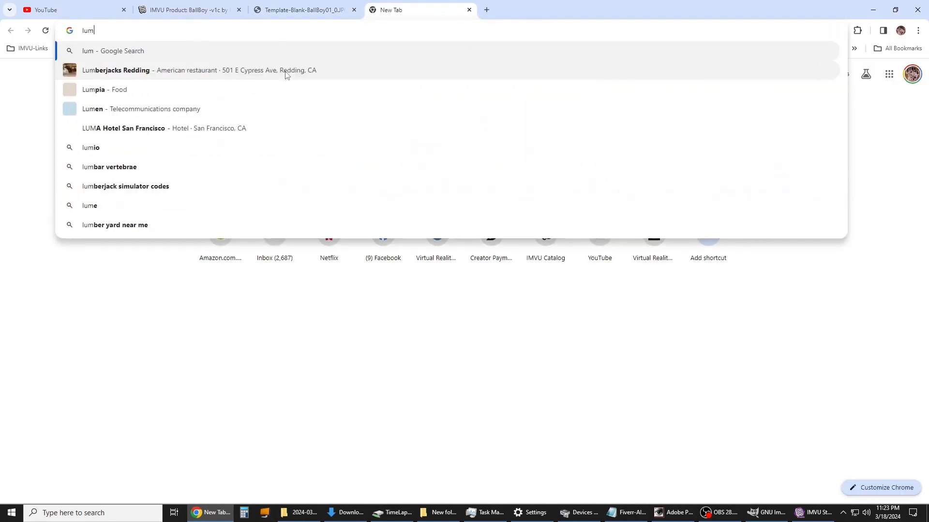
{"action": "key", "text": "BackSpace"}
{"action": "key", "text": "BackSpace"}
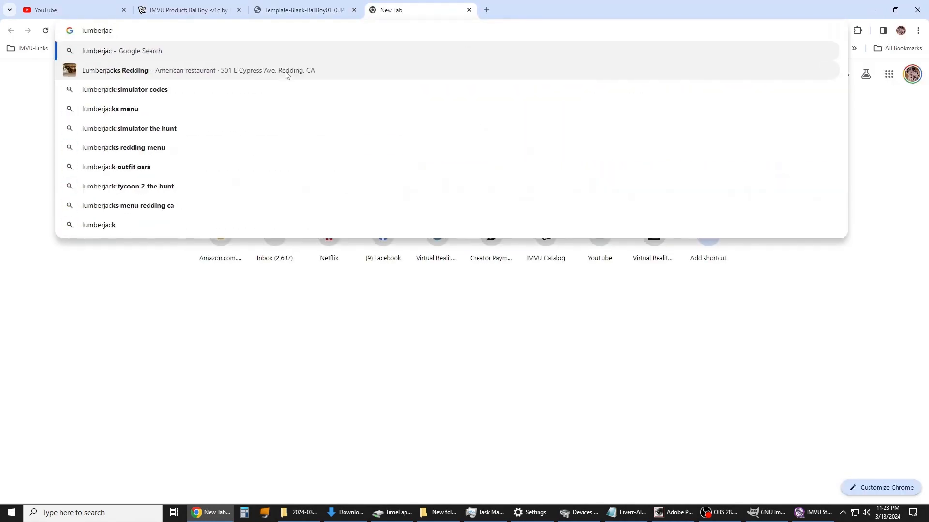
{"action": "type", "text": "k s"}
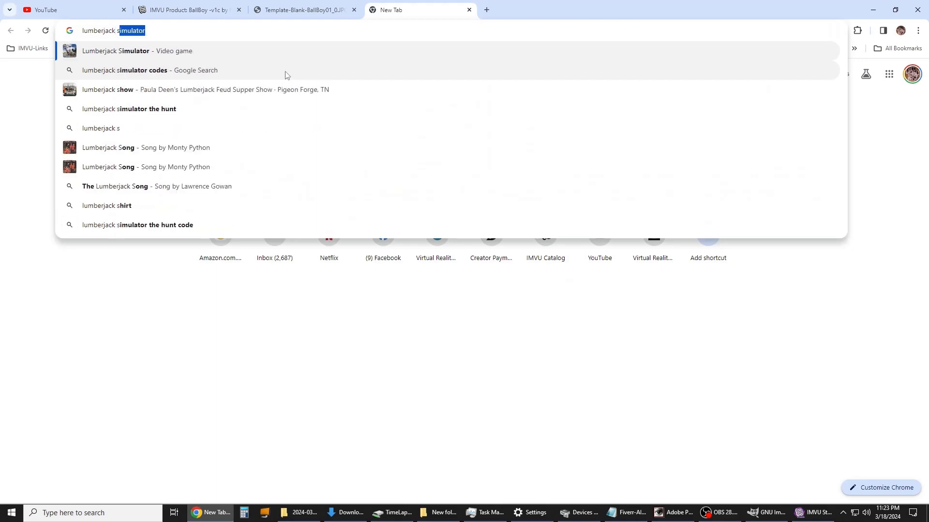
{"action": "type", "text": "hirt"}
{"action": "key", "text": "Return"}
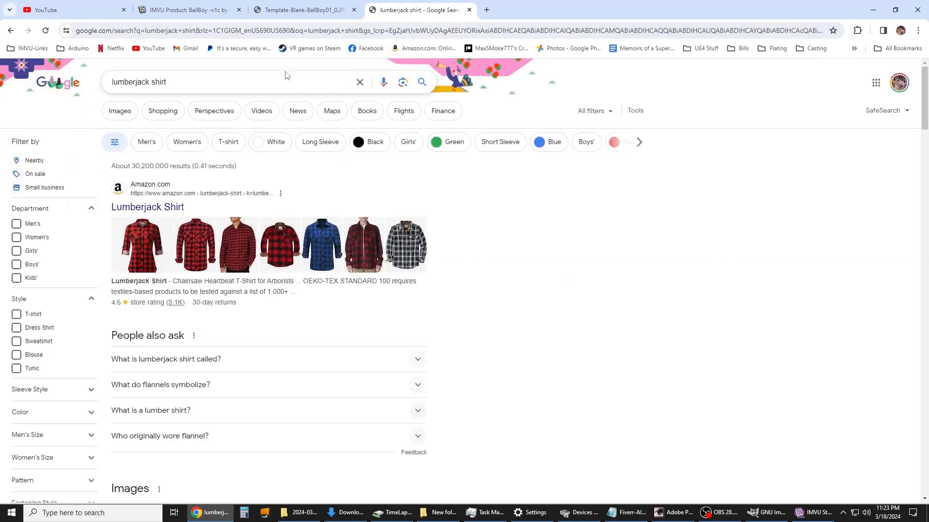
{"action": "left_click", "coordinate": [121, 111]}
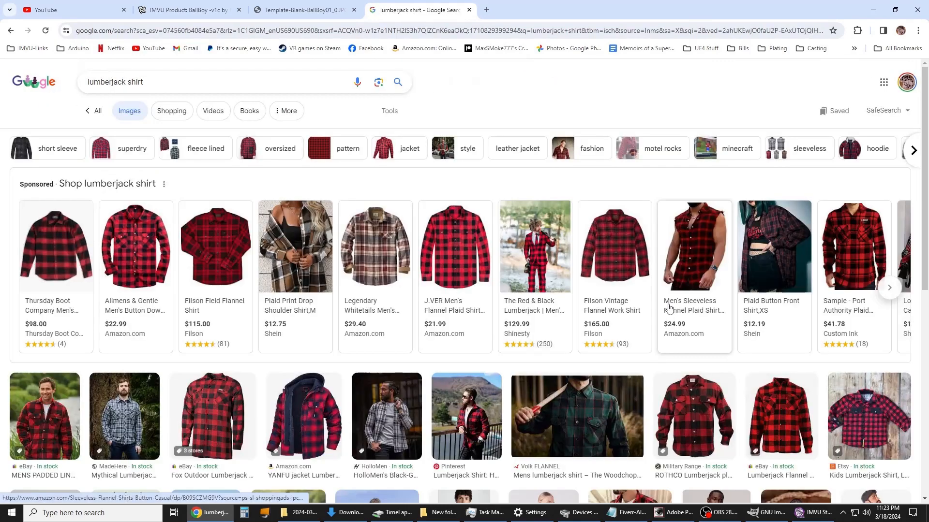
Step: Browse the lumberjack shirt images and enlarge the Fox Outdoor and Gameday Bae red-and-black shirts to examine their plaid patterns
{"action": "mouse_move", "coordinate": [460, 266]}
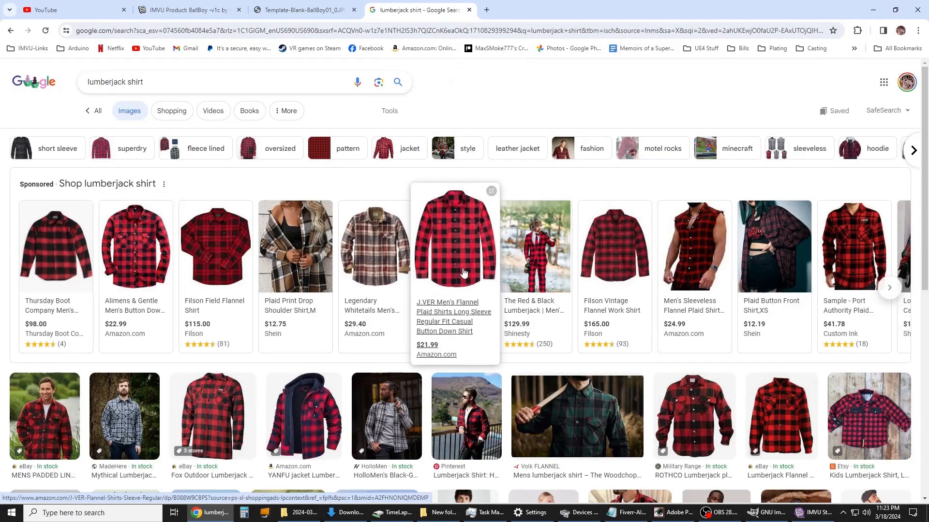
{"action": "scroll", "coordinate": [204, 385], "scroll_direction": "down", "scroll_amount": 5}
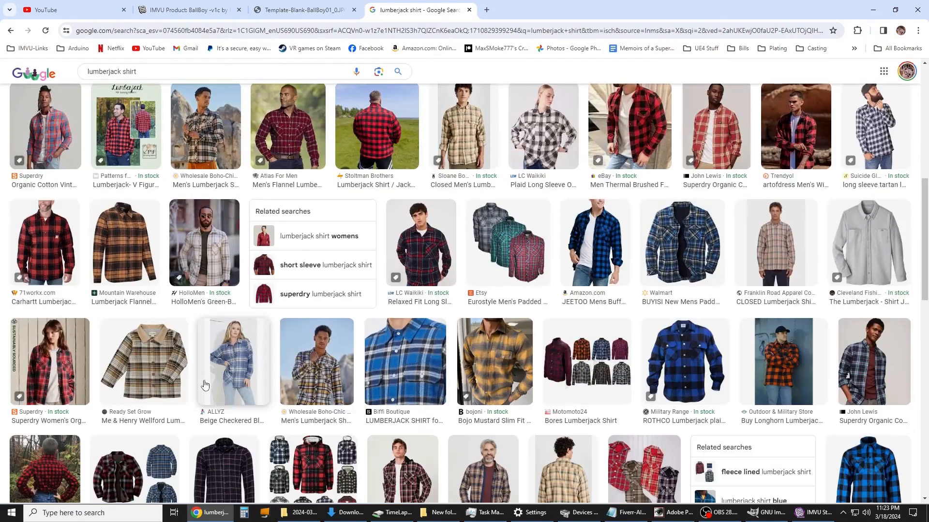
{"action": "scroll", "coordinate": [205, 385], "scroll_direction": "up", "scroll_amount": 5}
{"action": "scroll", "coordinate": [228, 360], "scroll_direction": "down", "scroll_amount": 10}
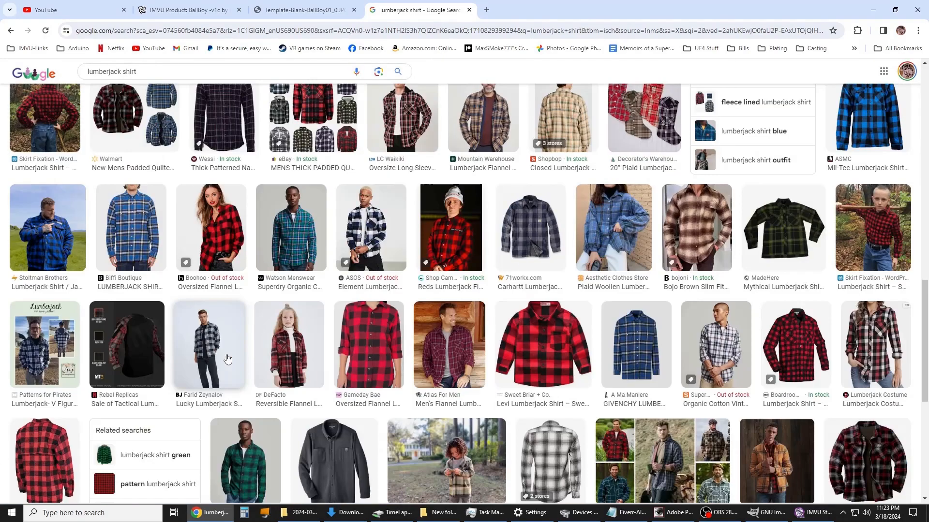
{"action": "scroll", "coordinate": [227, 358], "scroll_direction": "up", "scroll_amount": 10}
{"action": "scroll", "coordinate": [251, 353], "scroll_direction": "down", "scroll_amount": 17}
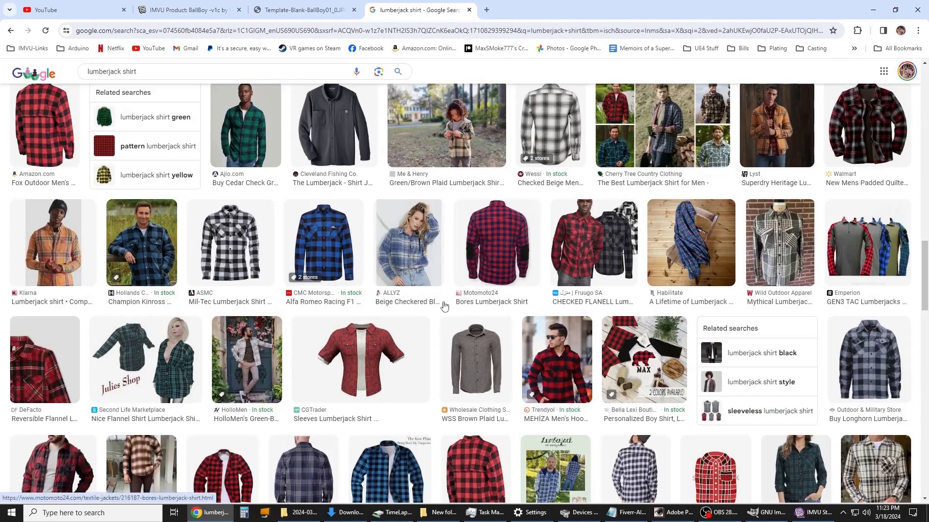
{"action": "left_click", "coordinate": [58, 118]}
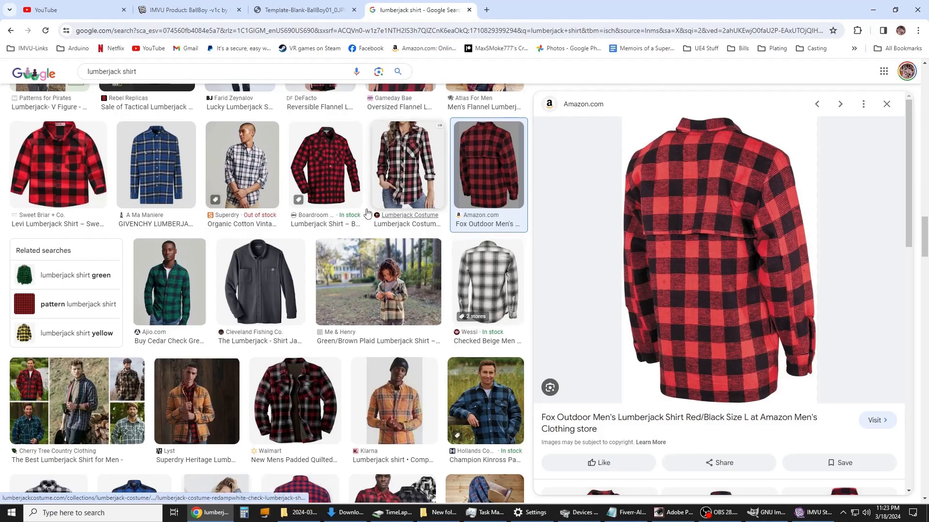
{"action": "scroll", "coordinate": [420, 211], "scroll_direction": "down", "scroll_amount": 3}
{"action": "scroll", "coordinate": [420, 211], "scroll_direction": "down", "scroll_amount": 8}
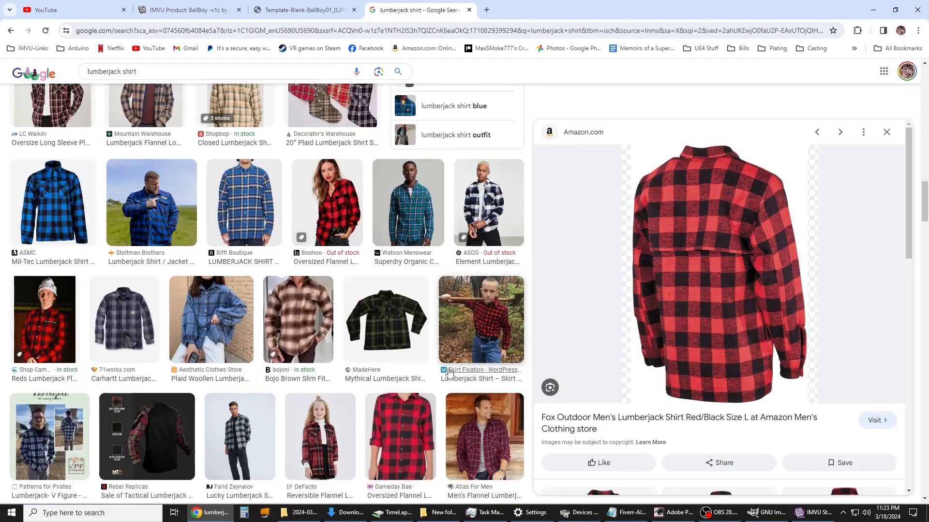
{"action": "left_click", "coordinate": [415, 428]}
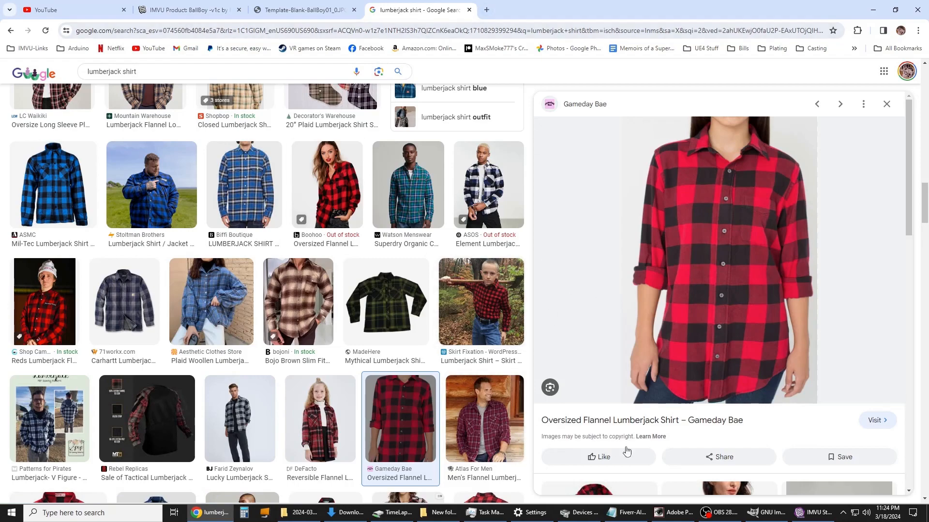
Step: Switch back to Photoshop and set the opacity of Layer 11 to 55%
{"action": "left_click", "coordinate": [669, 513]}
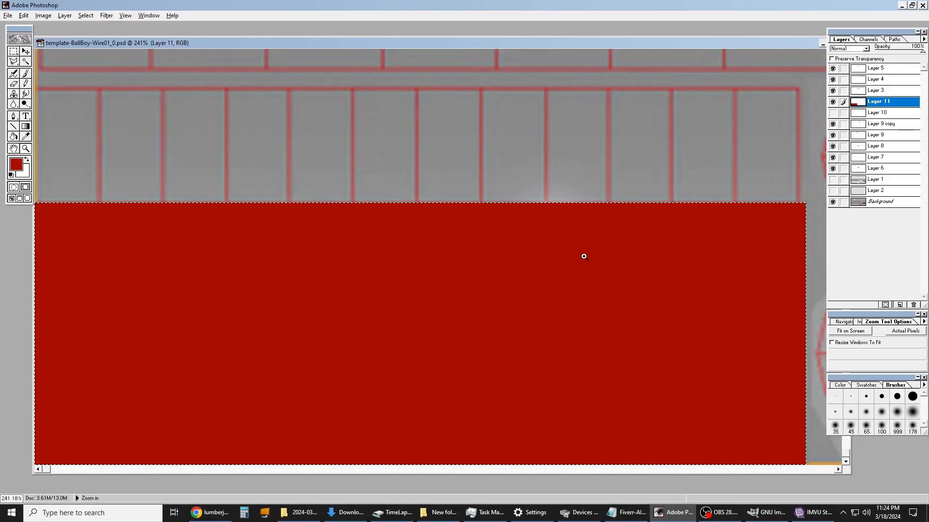
{"action": "left_click", "coordinate": [902, 52]}
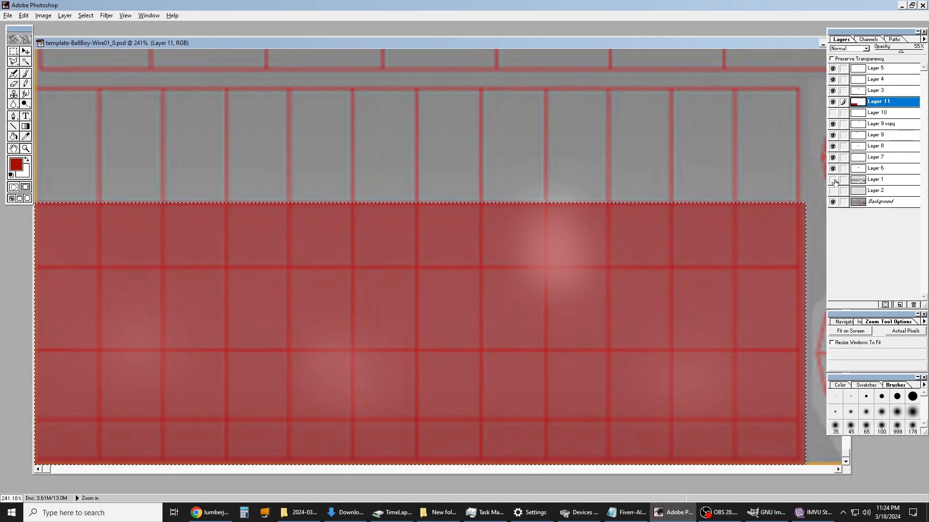
Step: Save a JPEG copy of the wireframe template with the translucent red block over BallBoy-NewFace.jpg
{"action": "left_click", "coordinate": [8, 15]}
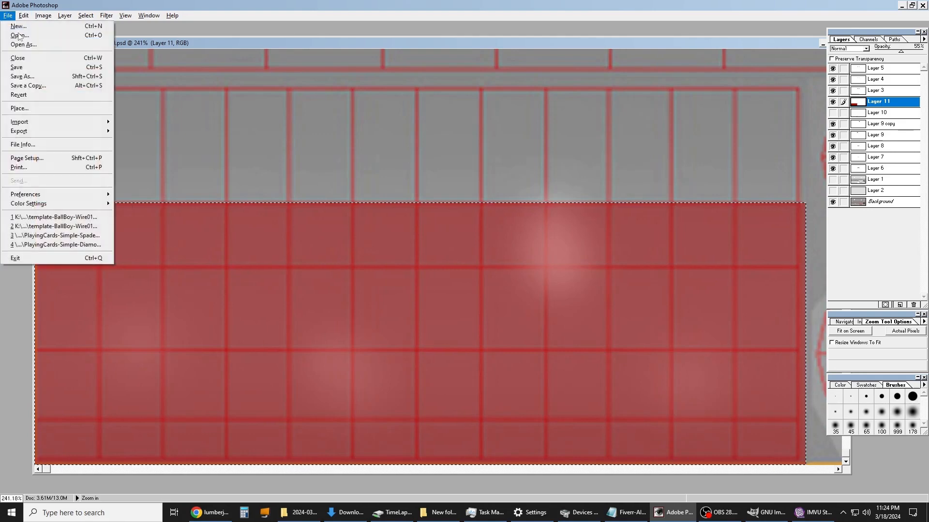
{"action": "left_click", "coordinate": [28, 85]}
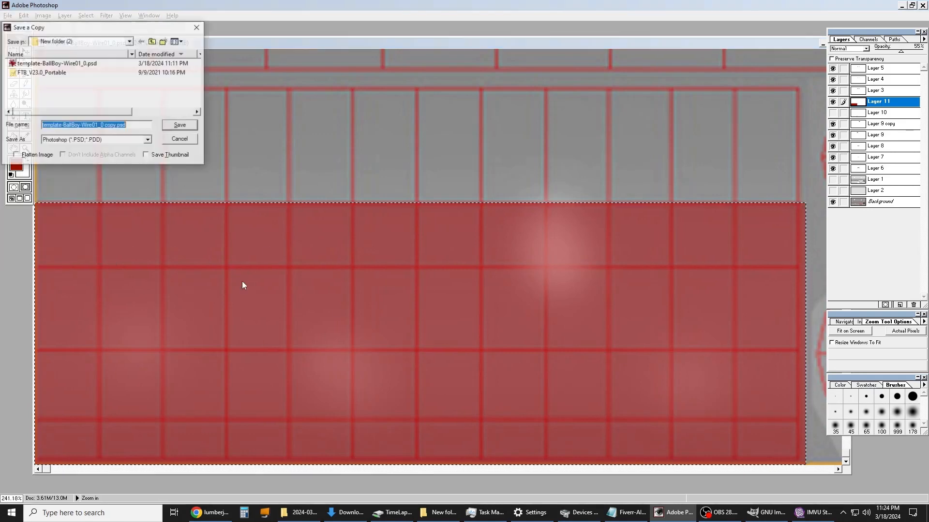
{"action": "left_click", "coordinate": [129, 140]}
{"action": "left_click", "coordinate": [73, 179]}
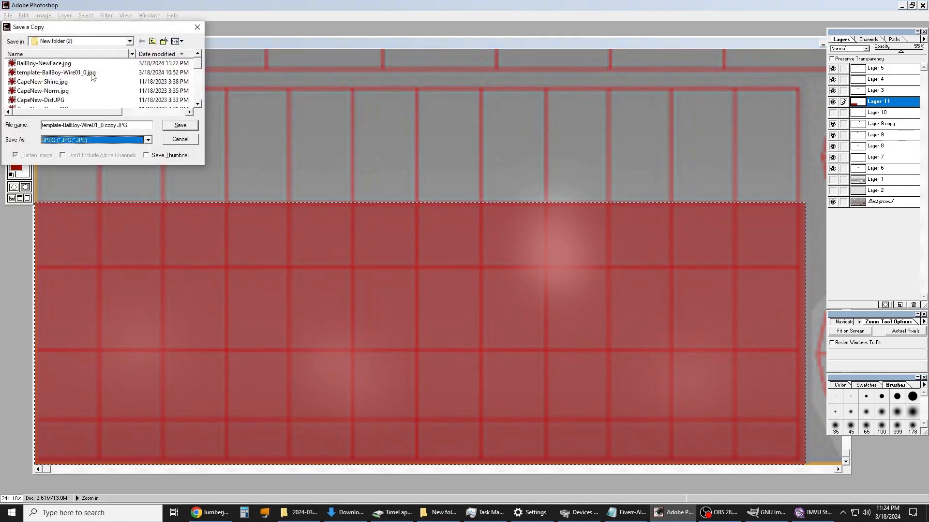
{"action": "double_click", "coordinate": [44, 64]}
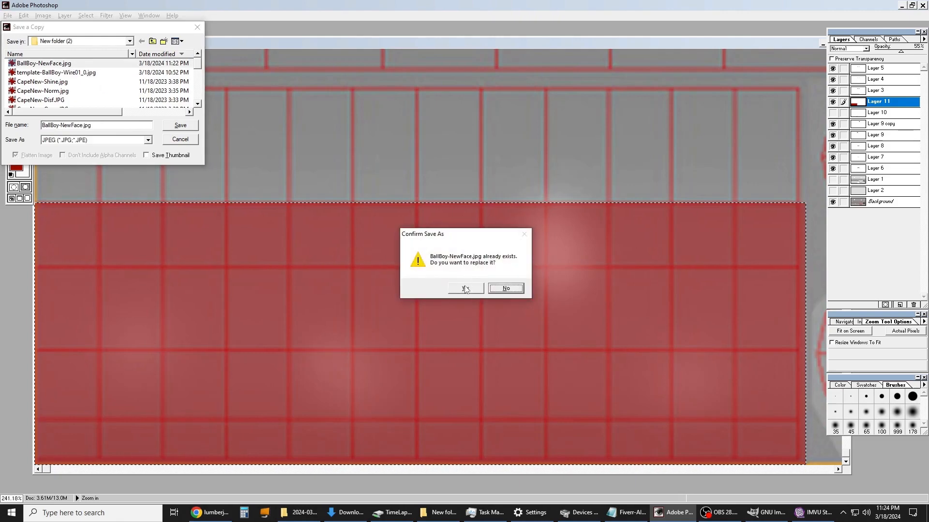
{"action": "left_click", "coordinate": [464, 289]}
{"action": "left_click", "coordinate": [525, 220]}
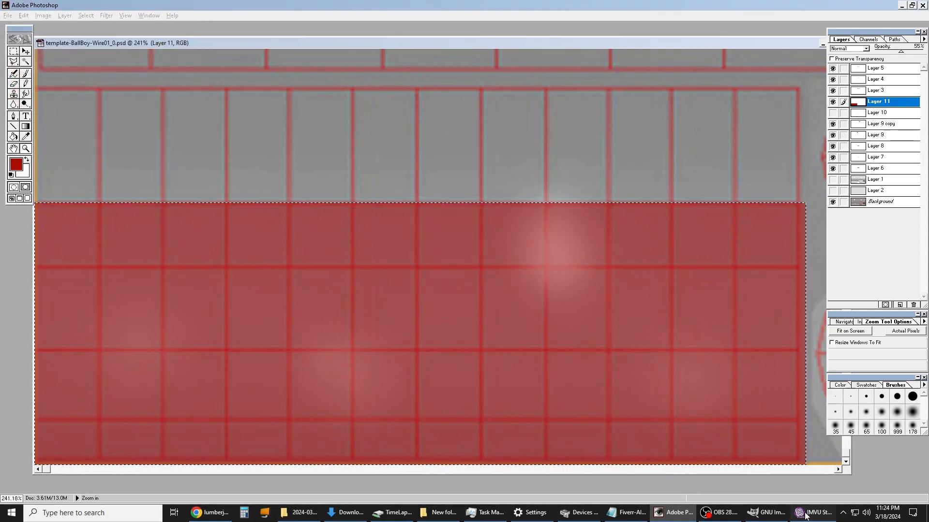
Step: Switch to IMVU Studio, replace the diffuse texture with the new BallBoy-NewFace.jpg and check where the red block falls on the model
{"action": "left_click", "coordinate": [814, 513]}
{"action": "left_click", "coordinate": [689, 233]}
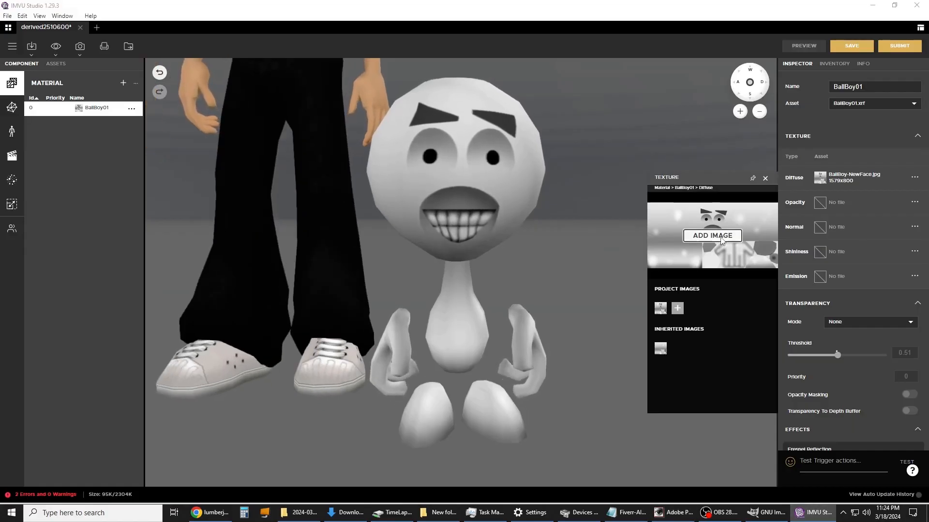
{"action": "double_click", "coordinate": [351, 124]}
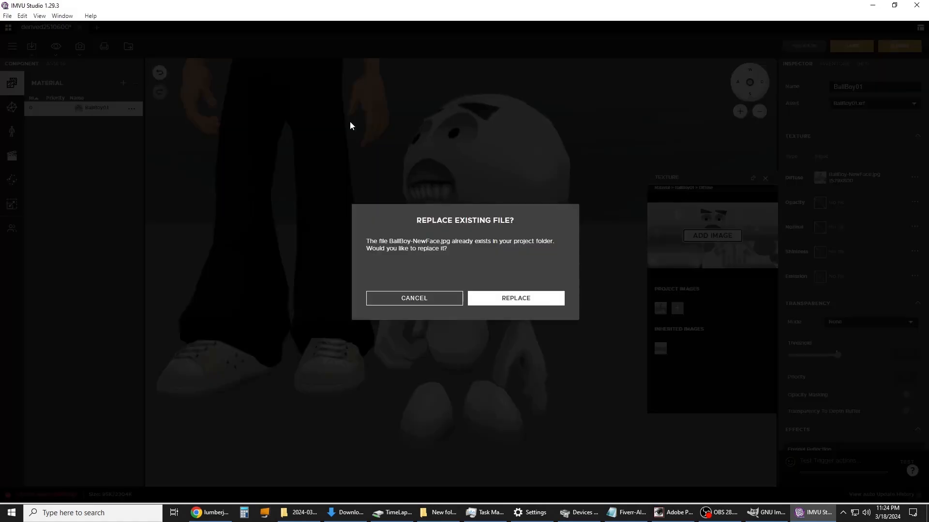
{"action": "left_click", "coordinate": [544, 299]}
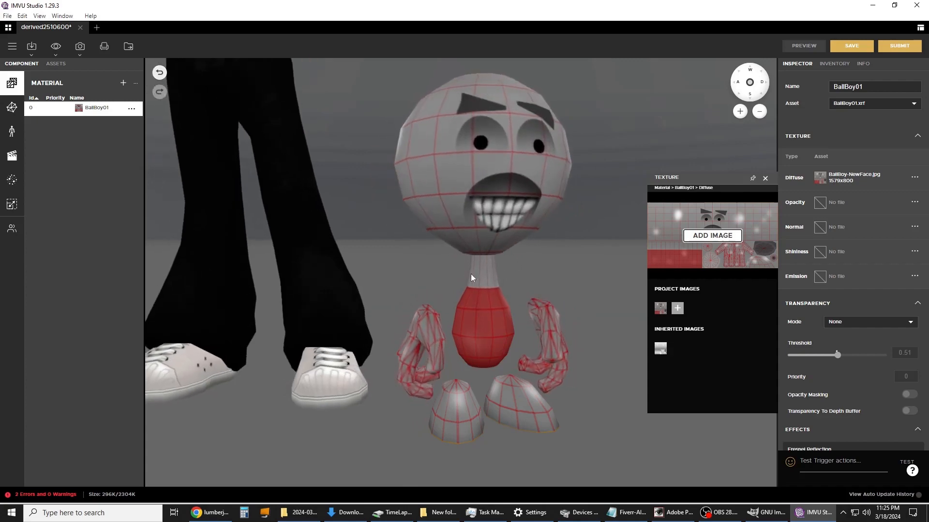
Step: Return to Photoshop and toggle Layer 1's visibility on and off to compare its shading with the wireframe
{"action": "left_click", "coordinate": [674, 513]}
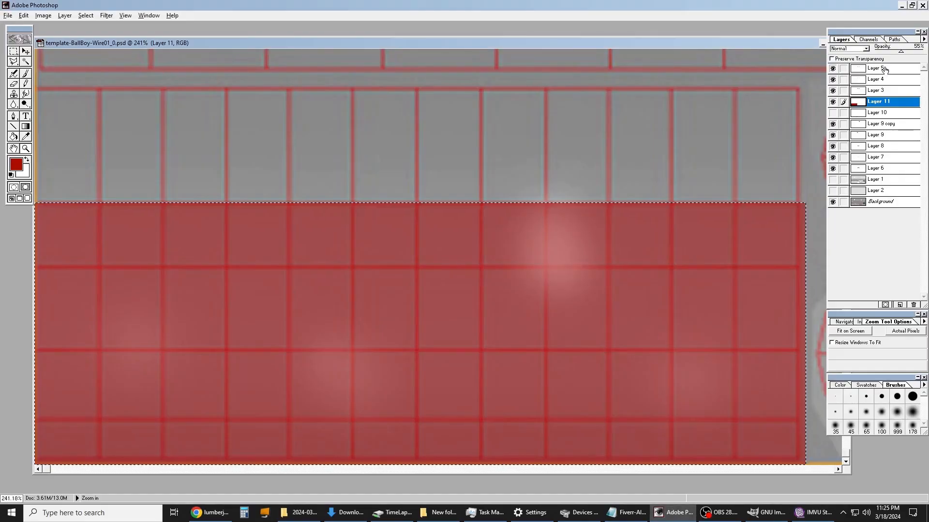
{"action": "left_click", "coordinate": [832, 179]}
{"action": "left_click", "coordinate": [832, 180]}
{"action": "left_click", "coordinate": [833, 179]}
{"action": "left_click", "coordinate": [833, 179]}
{"action": "left_click", "coordinate": [832, 179]}
{"action": "left_click", "coordinate": [832, 180]}
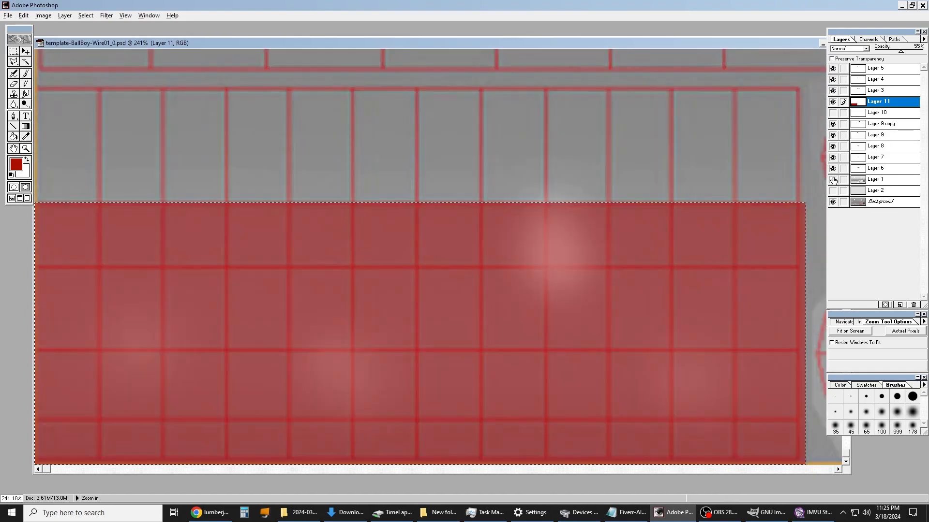
Step: Deselect the area and move Layer 11's red block up so its upper edge meets the top line of the body grid
{"action": "key", "text": "m"}
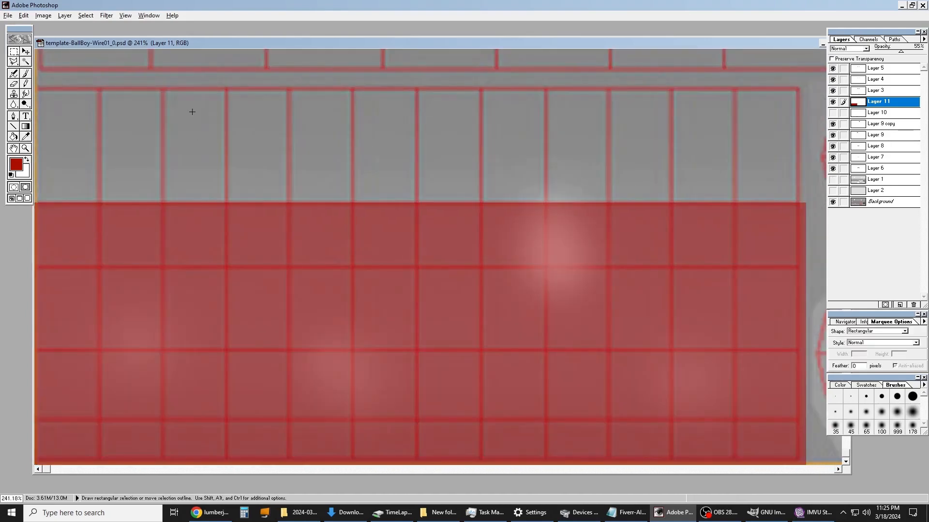
{"action": "key", "text": "v"}
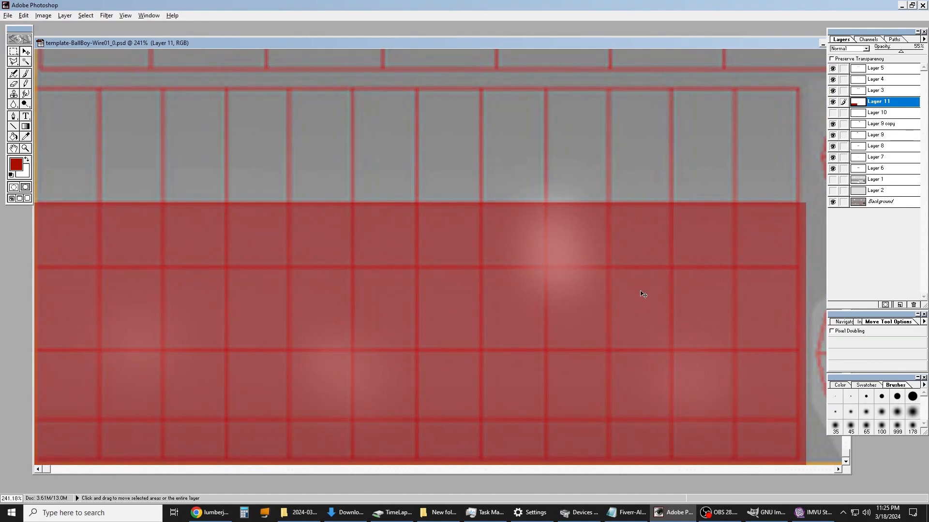
{"action": "left_click_drag", "start_coordinate": [643, 295], "coordinate": [636, 180]}
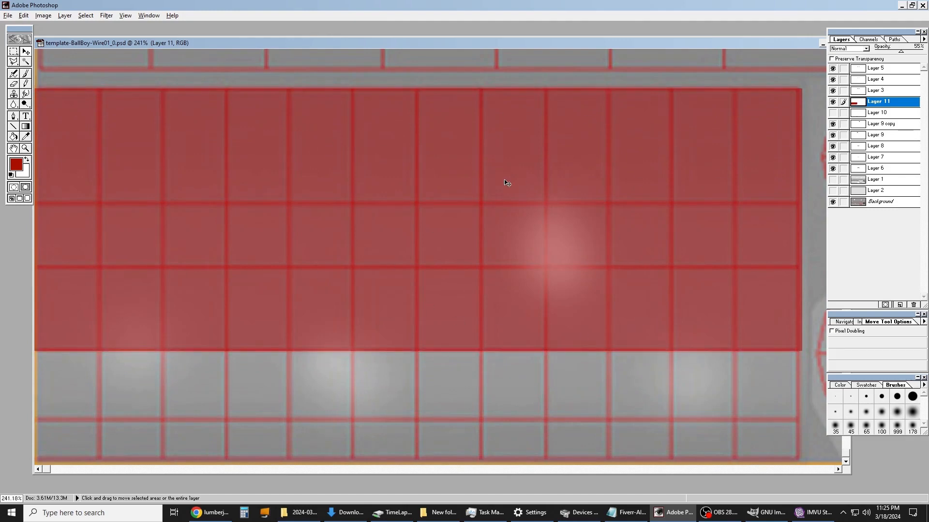
Step: Save a flattened JPEG copy of the template with the repositioned red block, overwriting BallBoy-NewFace.jpg
{"action": "left_click", "coordinate": [8, 15]}
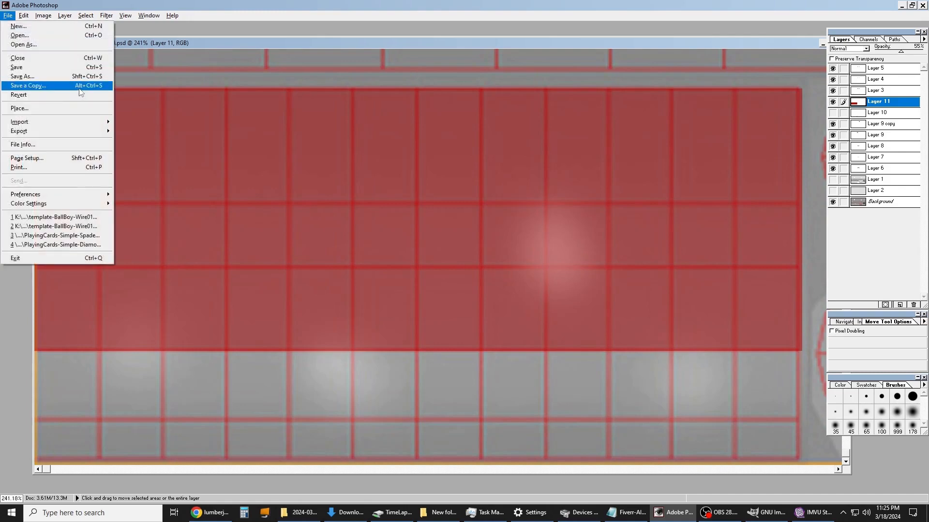
{"action": "left_click", "coordinate": [29, 85]}
{"action": "left_click", "coordinate": [126, 143]}
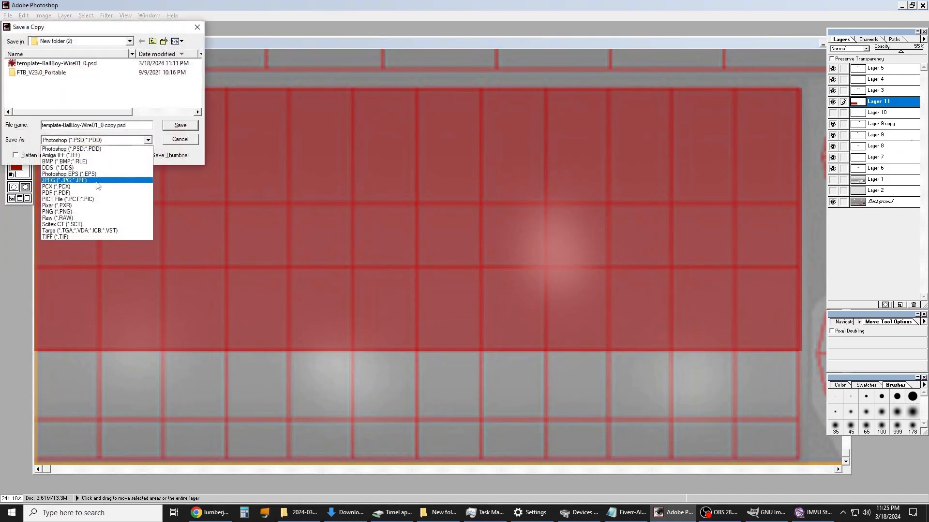
{"action": "left_click", "coordinate": [100, 184]}
{"action": "double_click", "coordinate": [71, 72]}
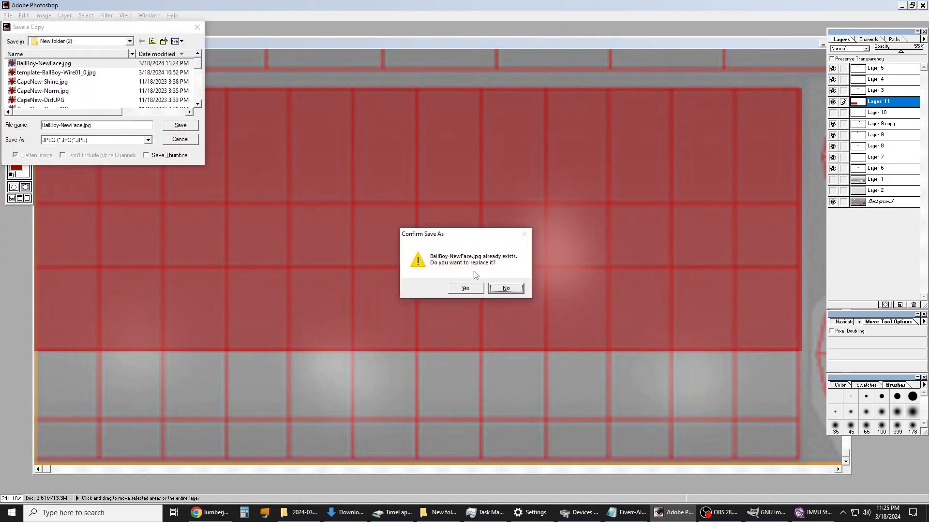
{"action": "left_click", "coordinate": [472, 288]}
{"action": "key", "text": "Return"}
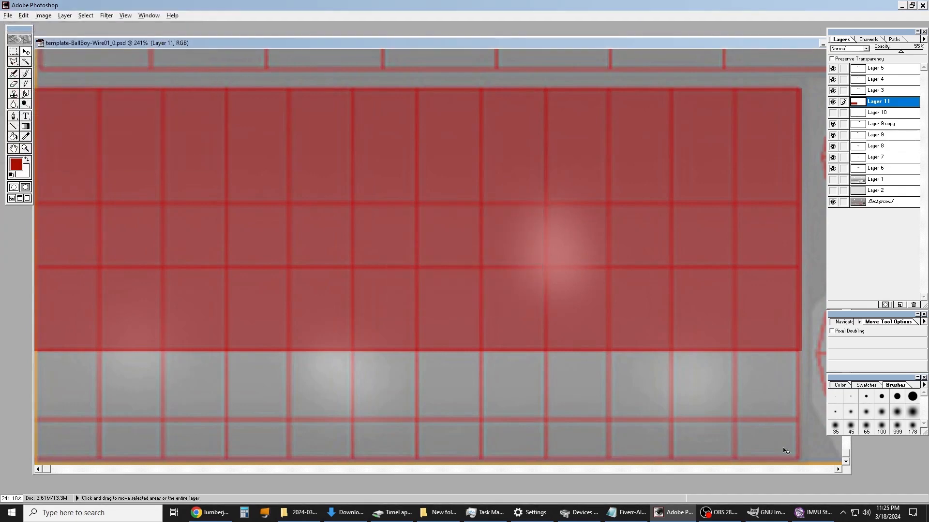
Step: Switch to IMVU Studio, reload BallBoy-NewFace.jpg as the diffuse texture and preview the red block's position on the model's body
{"action": "left_click", "coordinate": [813, 513]}
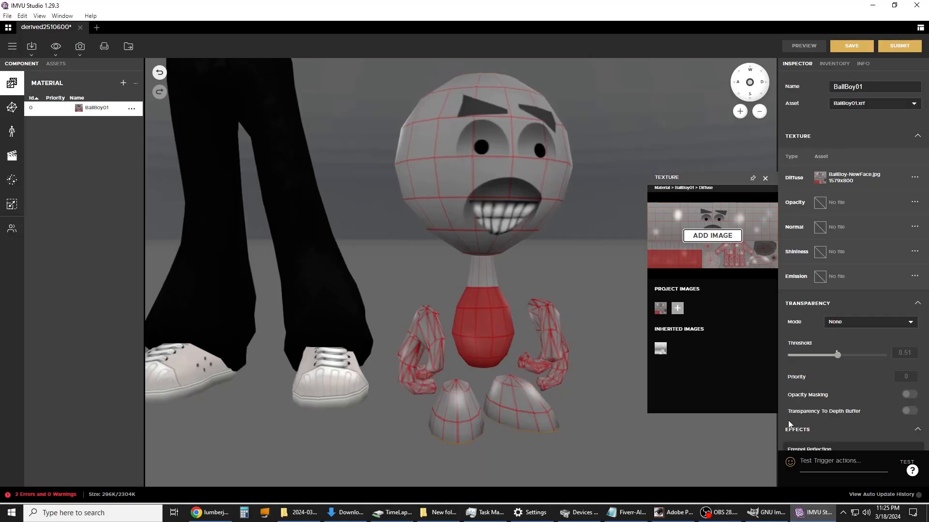
{"action": "left_click", "coordinate": [726, 236]}
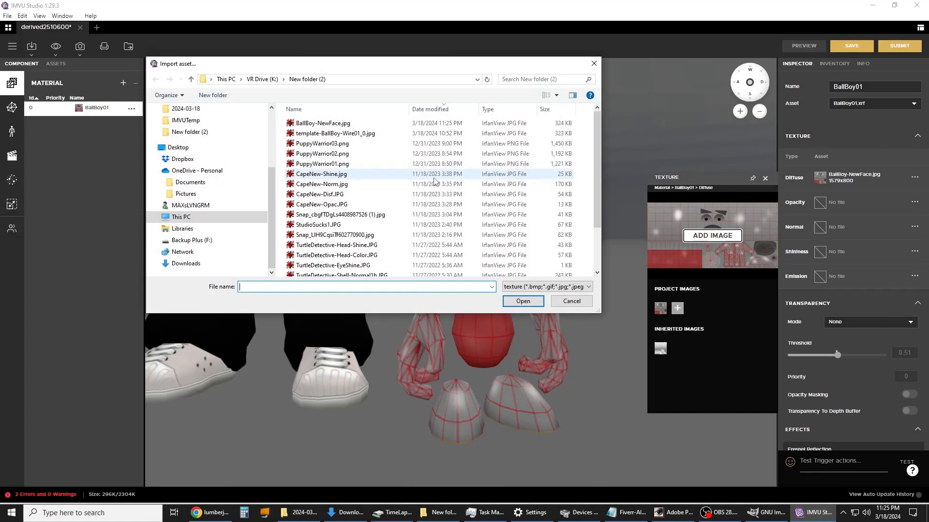
{"action": "left_click", "coordinate": [342, 123]}
{"action": "double_click", "coordinate": [341, 125]}
{"action": "left_click", "coordinate": [545, 303]}
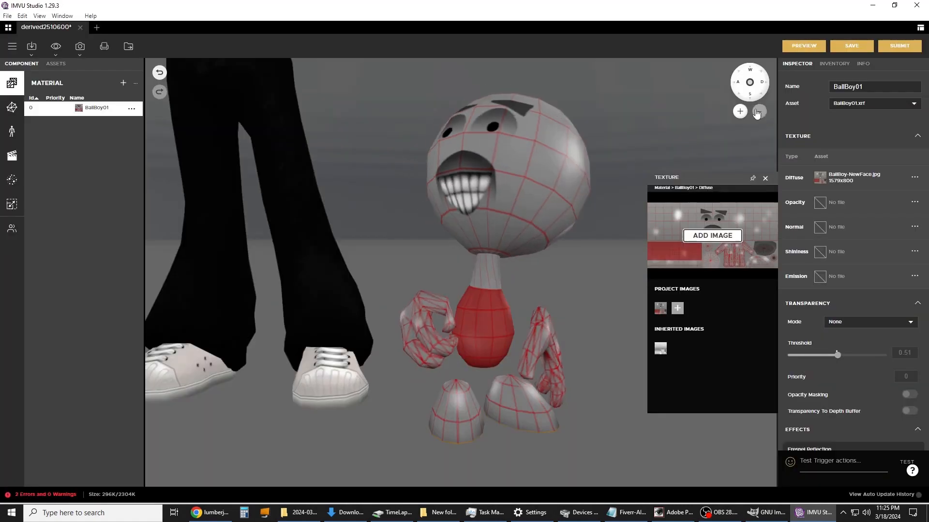
{"action": "left_click", "coordinate": [798, 46]}
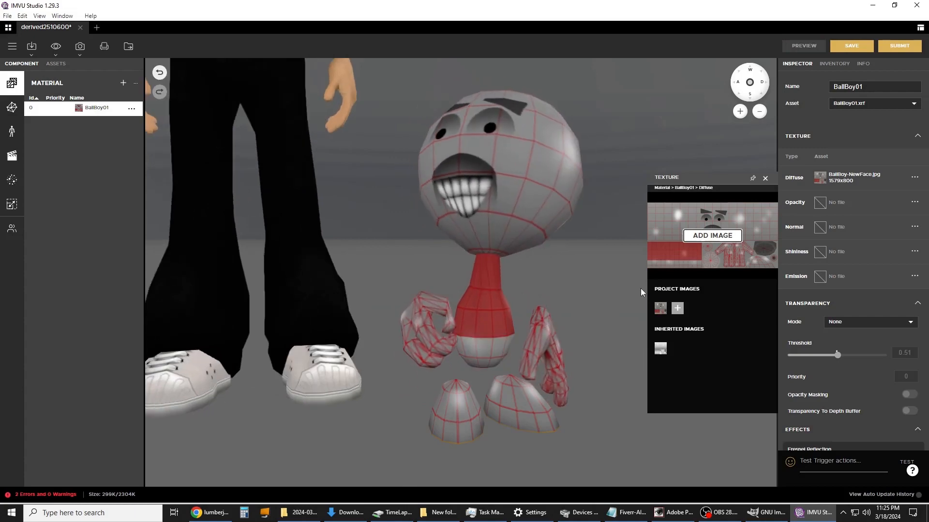
{"action": "left_click_drag", "start_coordinate": [596, 275], "coordinate": [550, 271]}
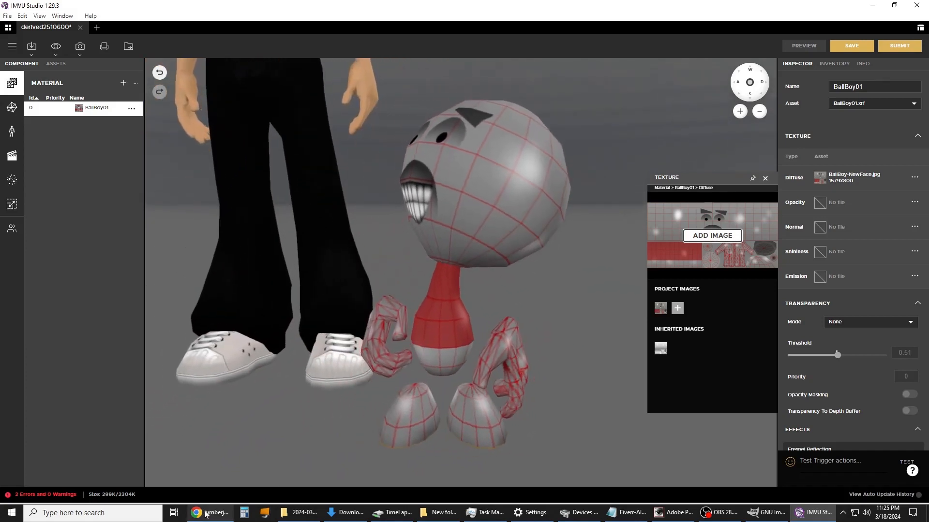
Step: Check the plaid shirt photo in Chrome, return to Photoshop and cut a V-shaped neckline out of the red block's upper edge on Layer 11
{"action": "left_click", "coordinate": [210, 513]}
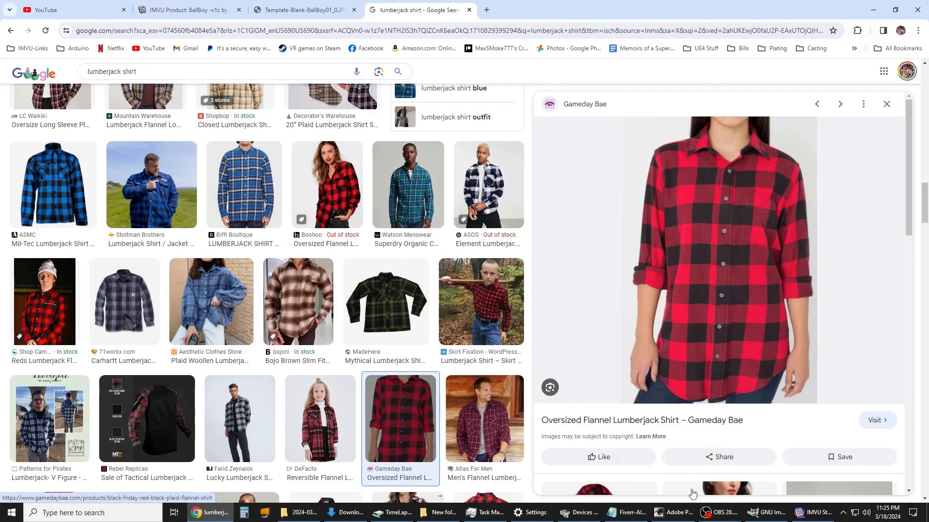
{"action": "left_click", "coordinate": [675, 512]}
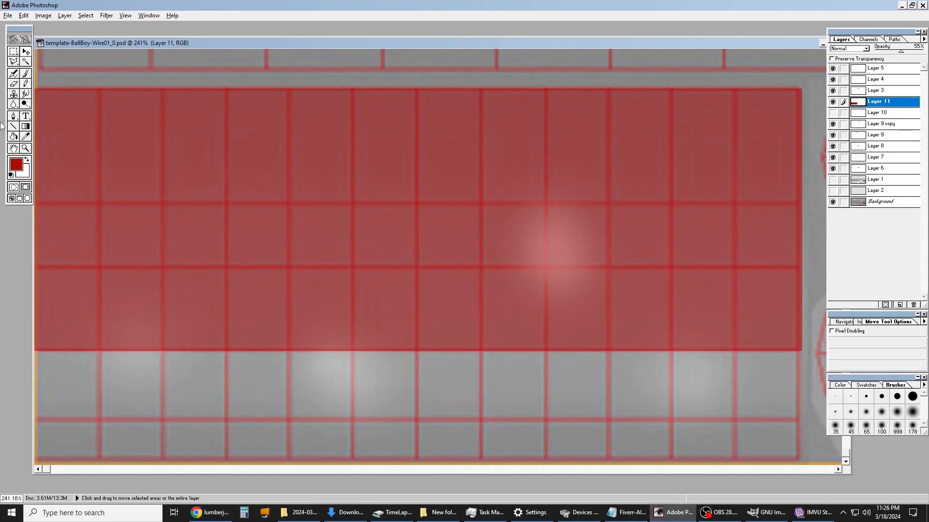
{"action": "left_click", "coordinate": [13, 62]}
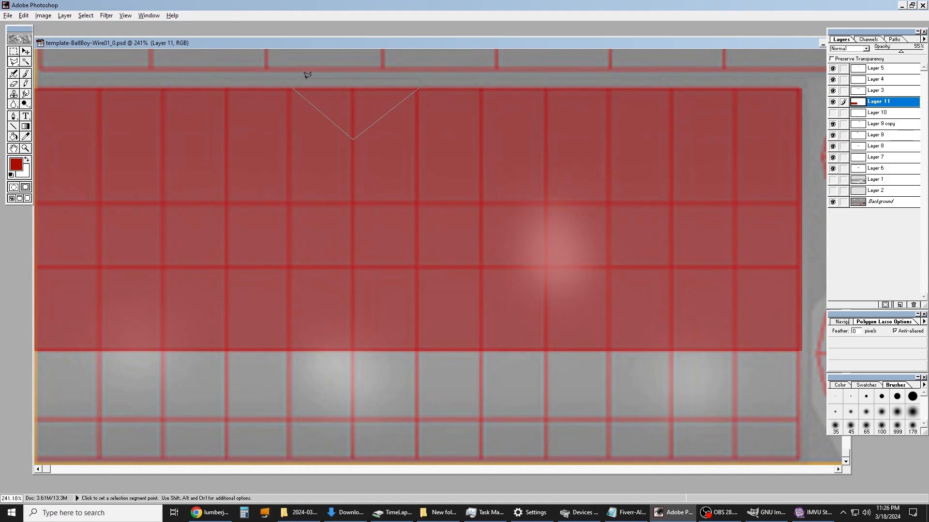
{"action": "key", "text": "Delete"}
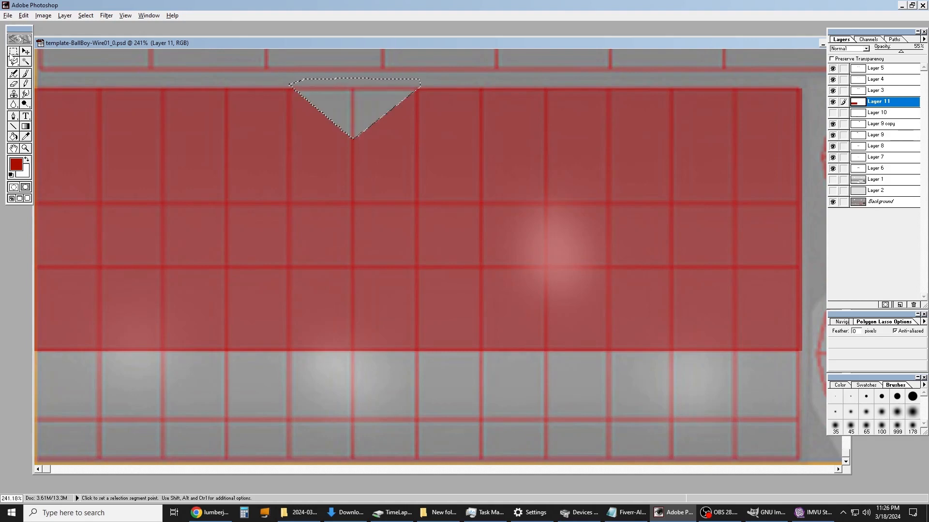
{"action": "left_click", "coordinate": [14, 50]}
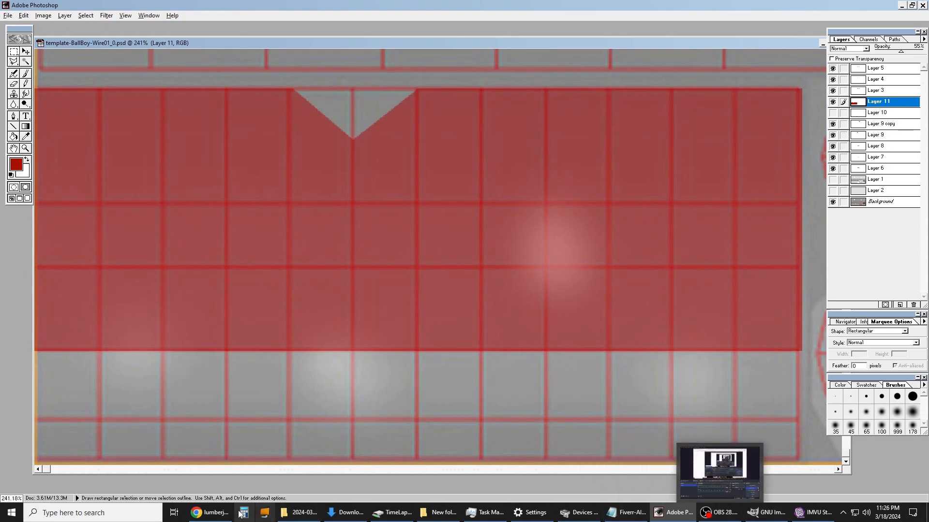
Step: Switch back and forth between Chrome and Photoshop to compare the reference shirt's collar with the V-shaped neckline
{"action": "left_click", "coordinate": [213, 513]}
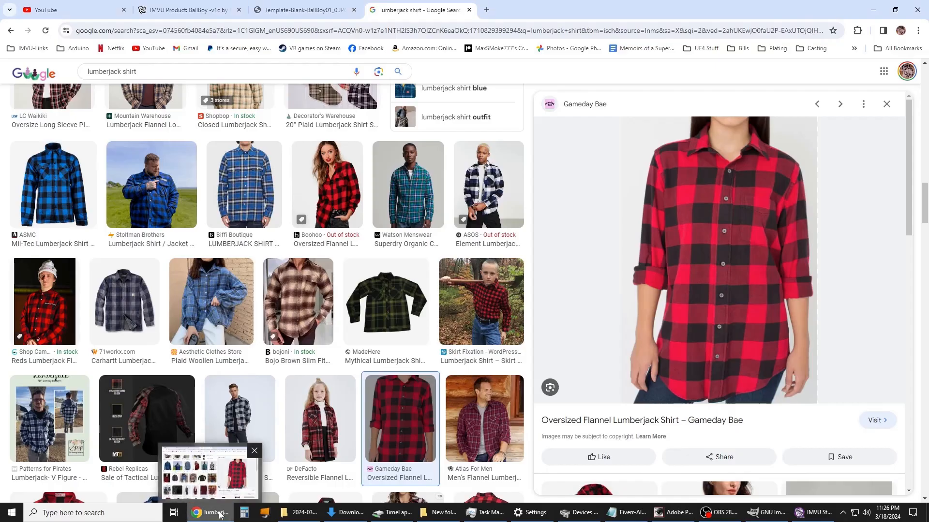
{"action": "left_click", "coordinate": [219, 514]}
{"action": "left_click", "coordinate": [219, 514]}
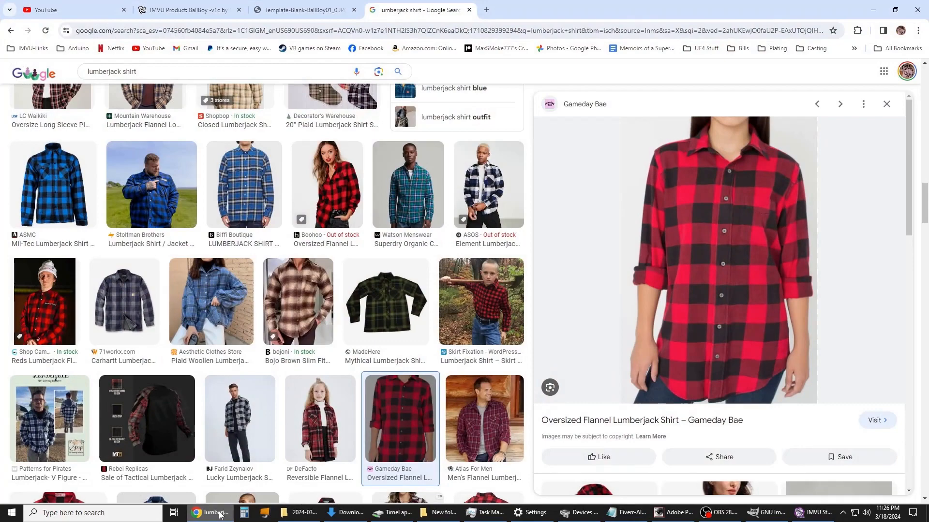
{"action": "left_click", "coordinate": [219, 514]}
{"action": "left_click", "coordinate": [219, 514]}
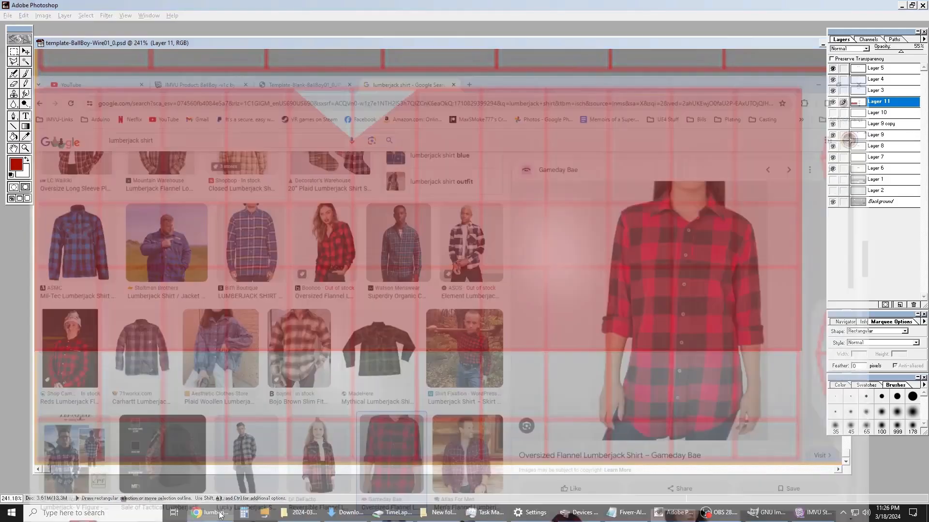
{"action": "left_click", "coordinate": [219, 514]}
{"action": "left_click", "coordinate": [219, 514]}
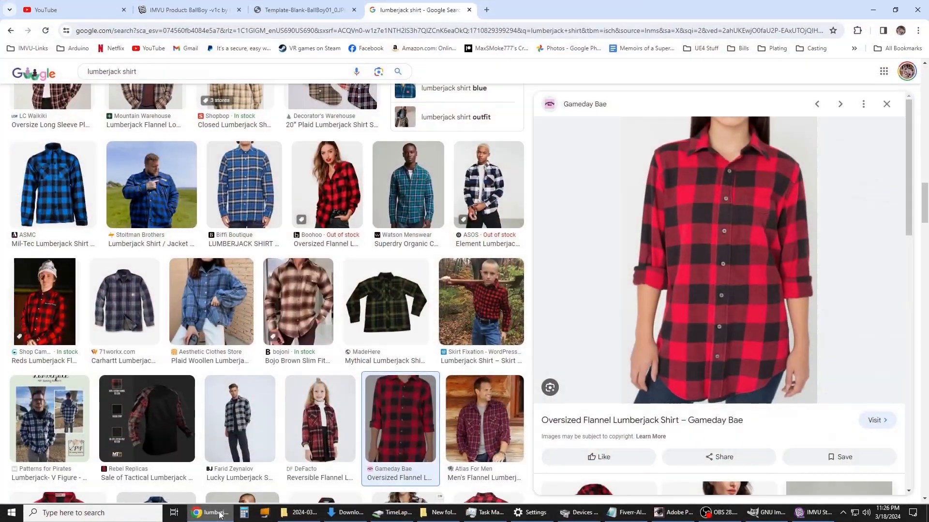
{"action": "left_click", "coordinate": [219, 514]}
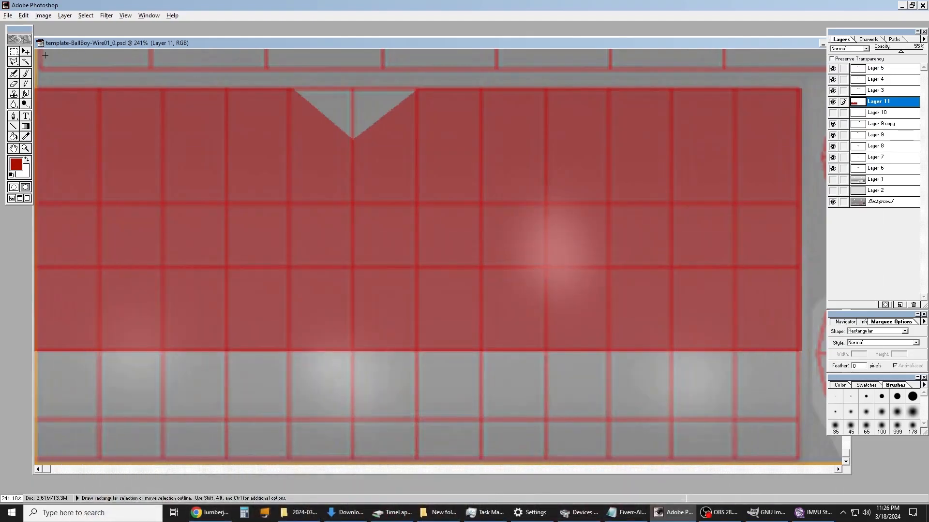
Step: Select a thin full-width strip along the red block's upper edge for the collar, and check the shirt photo in Chrome
{"action": "left_click", "coordinate": [14, 62]}
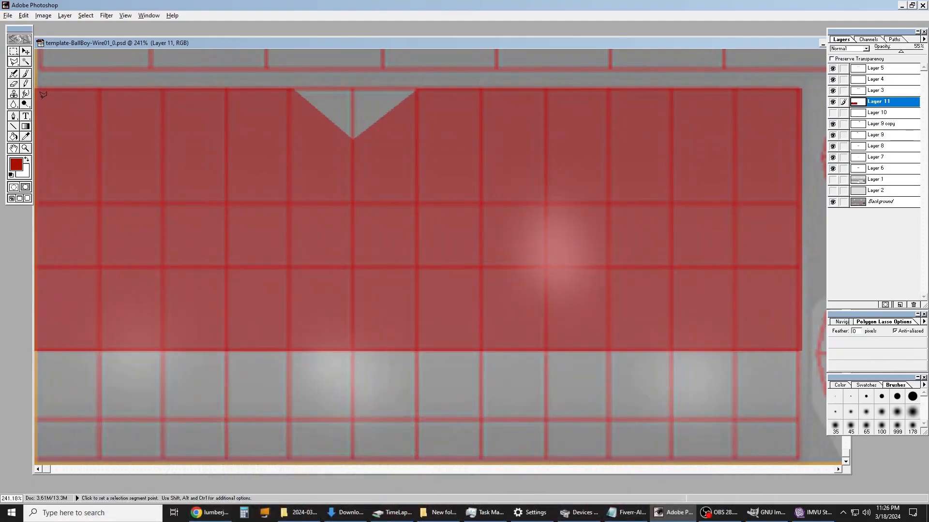
{"action": "left_click_drag", "start_coordinate": [145, 44], "coordinate": [160, 43]}
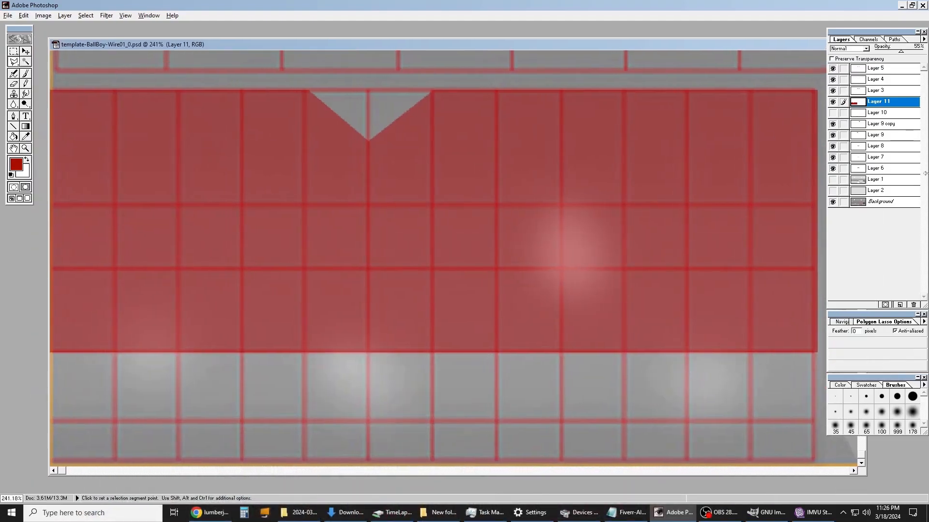
{"action": "key", "text": "m"}
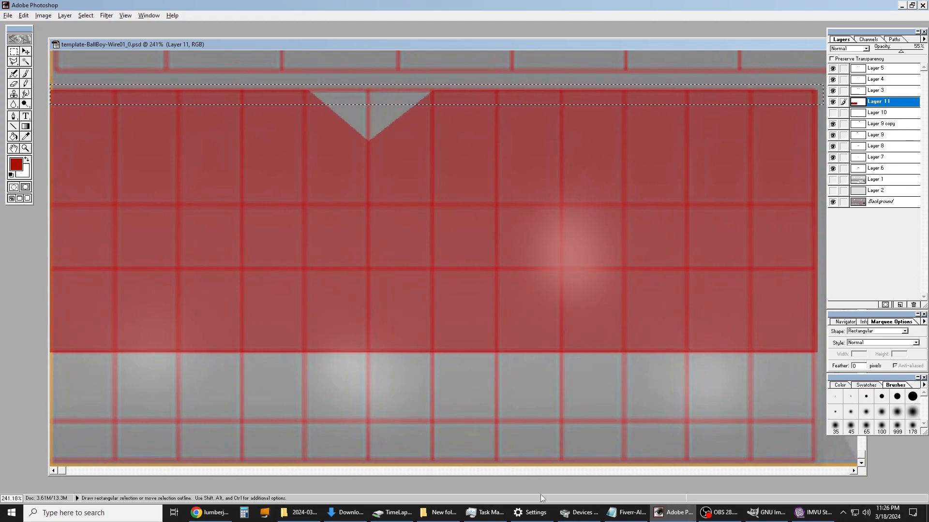
{"action": "left_click", "coordinate": [214, 512]}
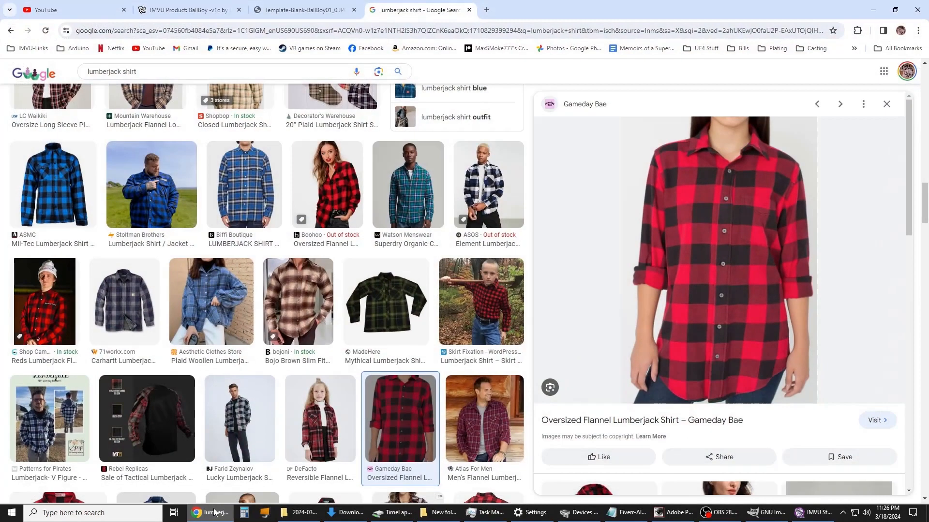
{"action": "left_click", "coordinate": [215, 513]}
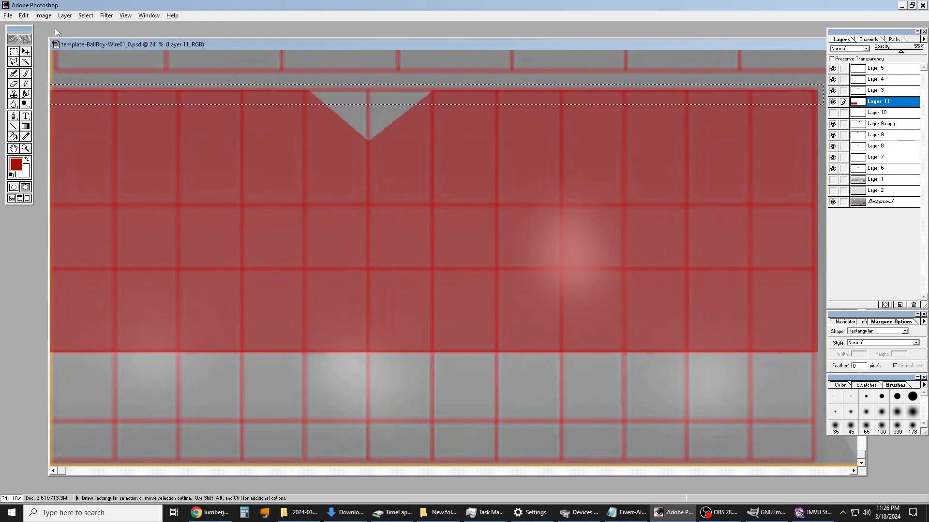
Step: Copy the selected strip, paste it as a new layer above Layer 11 and align it with the red block's upper edge
{"action": "left_click", "coordinate": [24, 16]}
{"action": "left_click", "coordinate": [23, 17]}
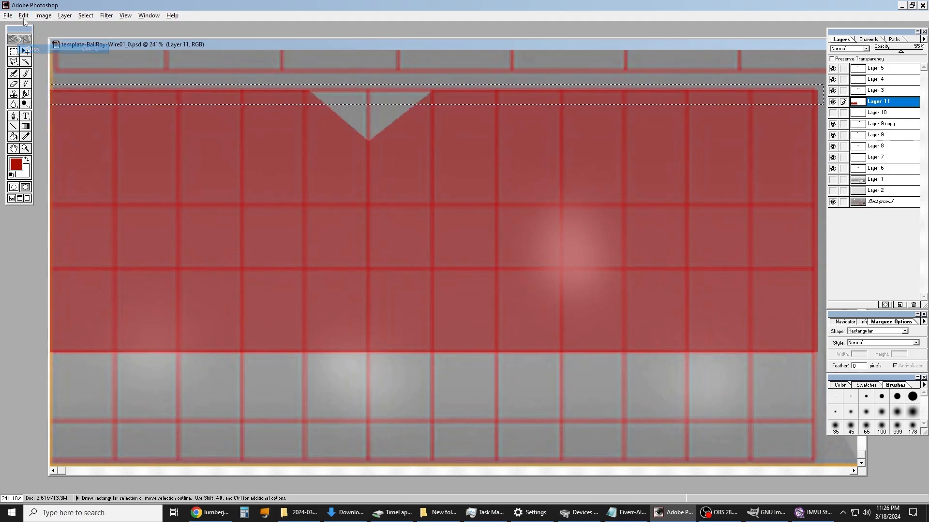
{"action": "left_click", "coordinate": [23, 17]}
{"action": "left_click", "coordinate": [43, 67]}
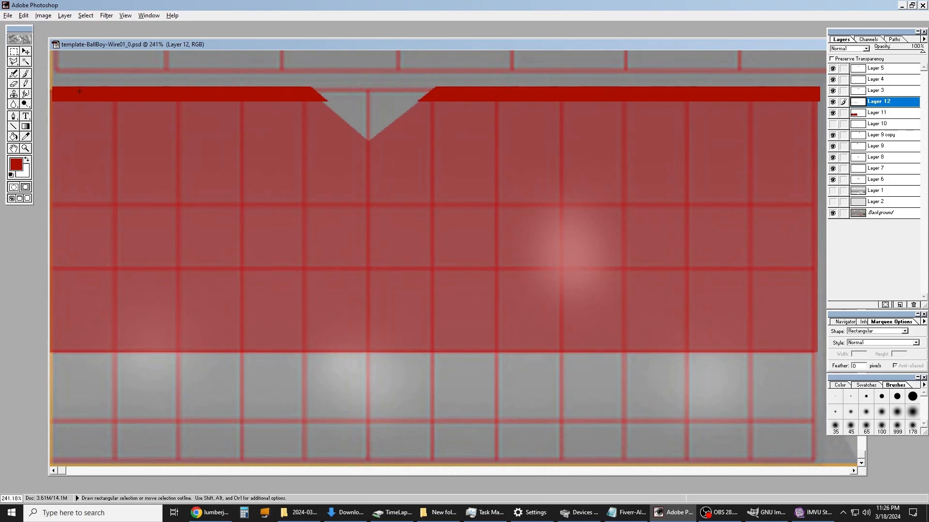
{"action": "key", "text": "v"}
{"action": "left_click_drag", "start_coordinate": [265, 127], "coordinate": [263, 127]}
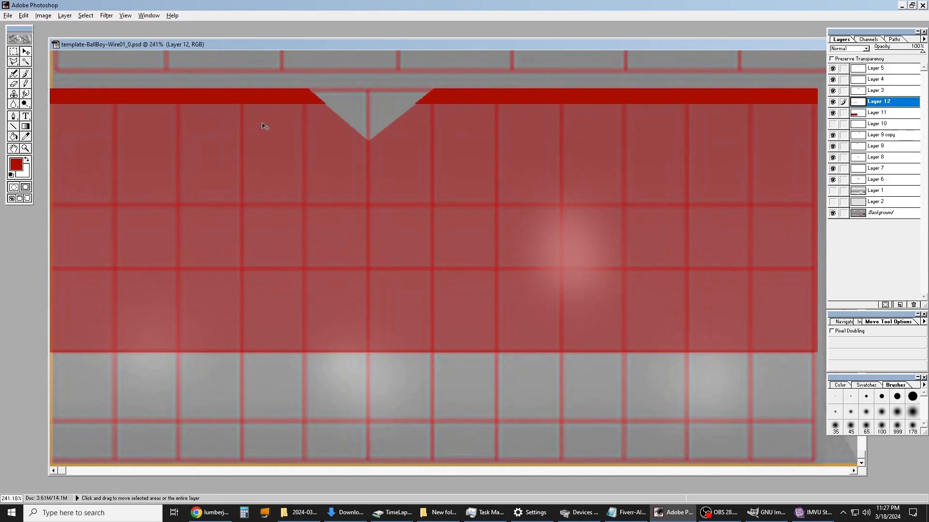
Step: Using the shirt photo as reference, outline a pointed collar flap left of the V neckline and fill it with red on Layer 12
{"action": "left_click", "coordinate": [14, 61]}
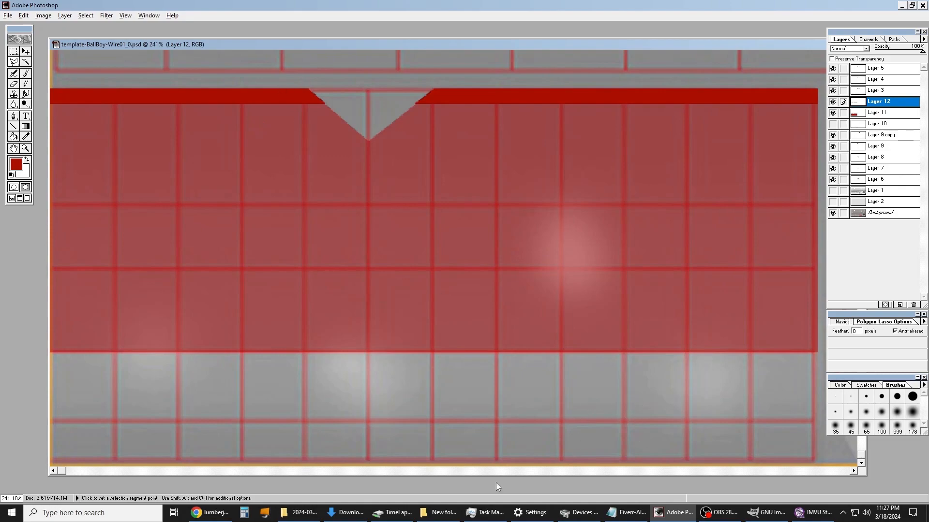
{"action": "left_click", "coordinate": [209, 512]}
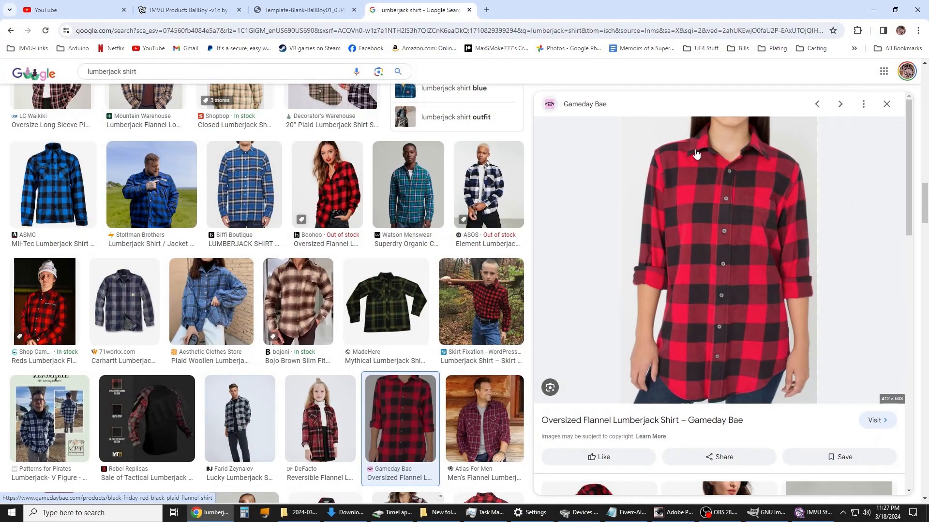
{"action": "left_click", "coordinate": [669, 514]}
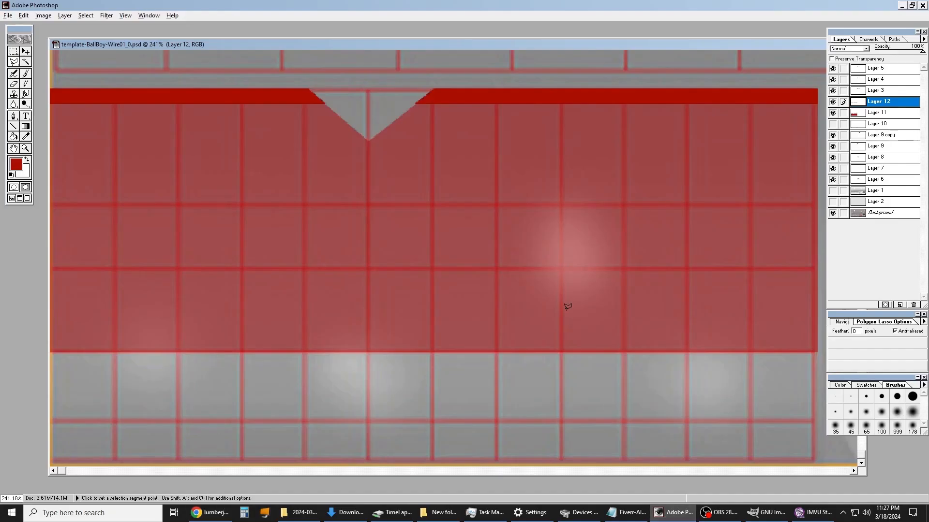
{"action": "left_click", "coordinate": [236, 103]}
{"action": "left_click", "coordinate": [287, 117]}
{"action": "left_click", "coordinate": [316, 137]}
{"action": "left_click", "coordinate": [333, 109]}
{"action": "double_click", "coordinate": [305, 91]}
{"action": "left_click", "coordinate": [24, 84]}
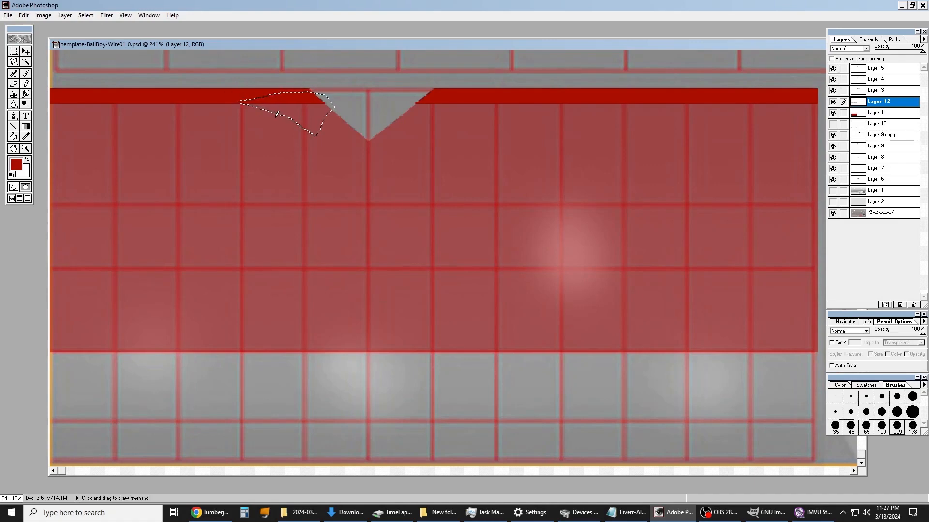
{"action": "left_click", "coordinate": [277, 106]}
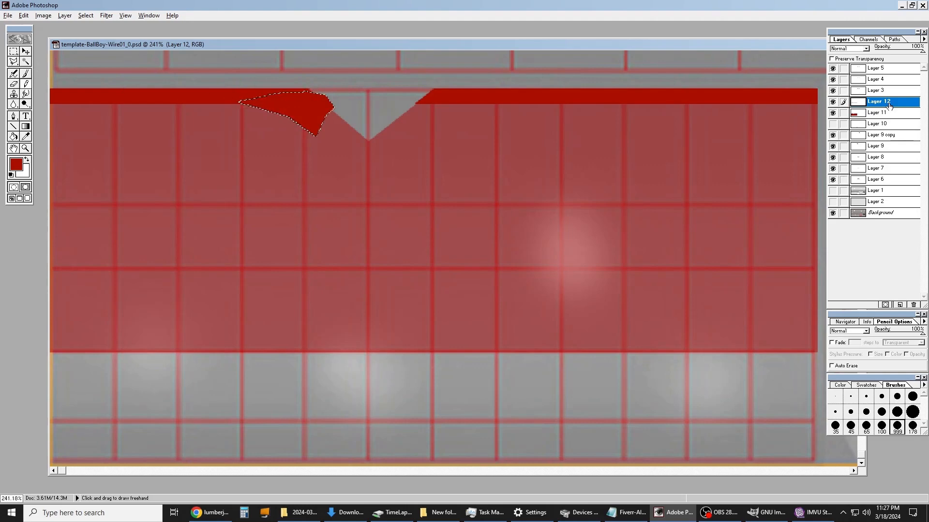
Step: Trim the Layer 12 collar to the red block's outline using Layer 11's inverted selection, and deselect
{"action": "left_click", "coordinate": [877, 114], "text": "ctrl"}
{"action": "left_click", "coordinate": [85, 16]}
{"action": "left_click", "coordinate": [110, 45]}
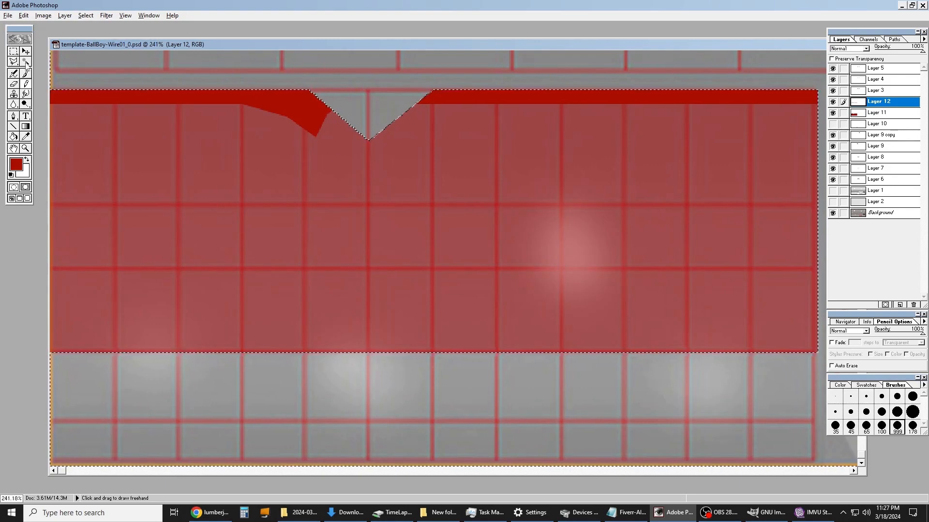
{"action": "left_click", "coordinate": [13, 51]}
{"action": "left_click", "coordinate": [368, 79]}
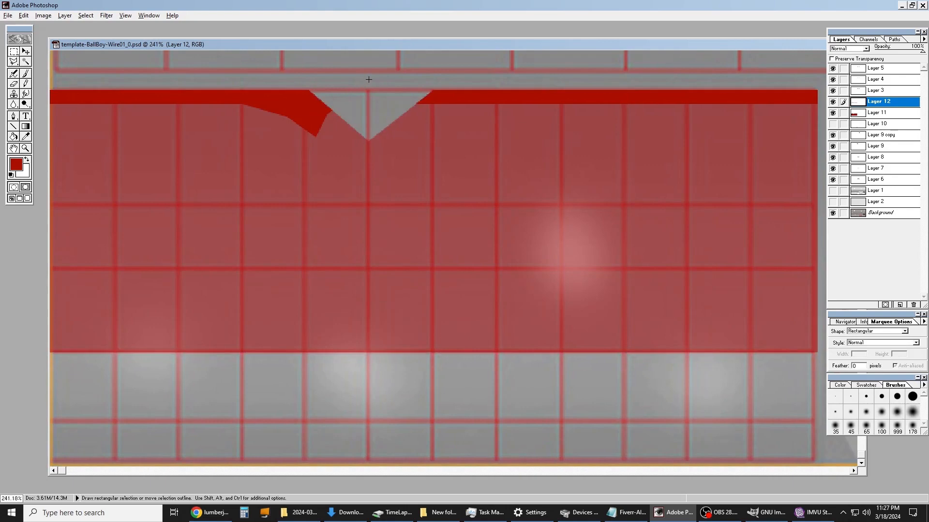
Step: Select the collar strip right of the V neckline and delete it from Layer 12
{"action": "left_click_drag", "start_coordinate": [8, 156], "coordinate": [8, 156]}
{"action": "left_click", "coordinate": [402, 80]}
{"action": "left_click_drag", "start_coordinate": [825, 143], "coordinate": [825, 144]}
{"action": "key", "text": "Delete"}
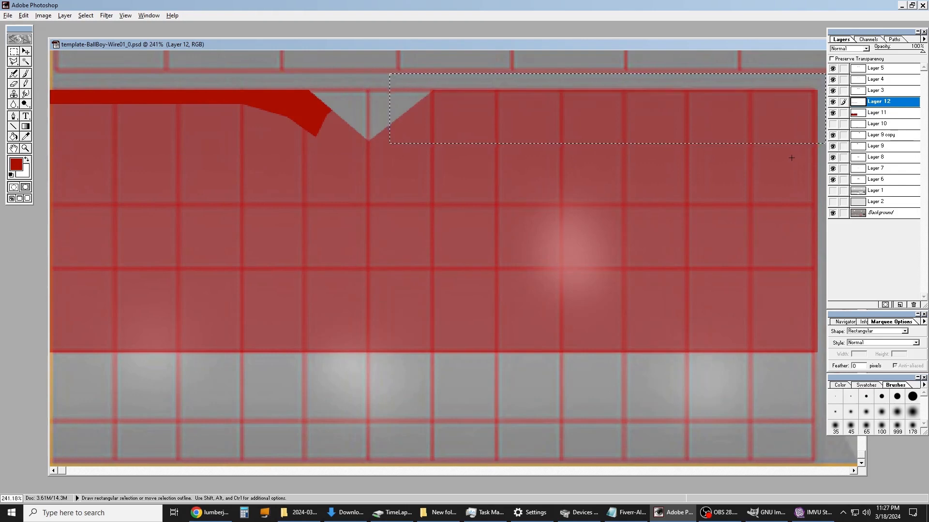
Step: Clear the selection and duplicate the Layer 12 collar half as Layer 12 copy
{"action": "left_click", "coordinate": [215, 116]}
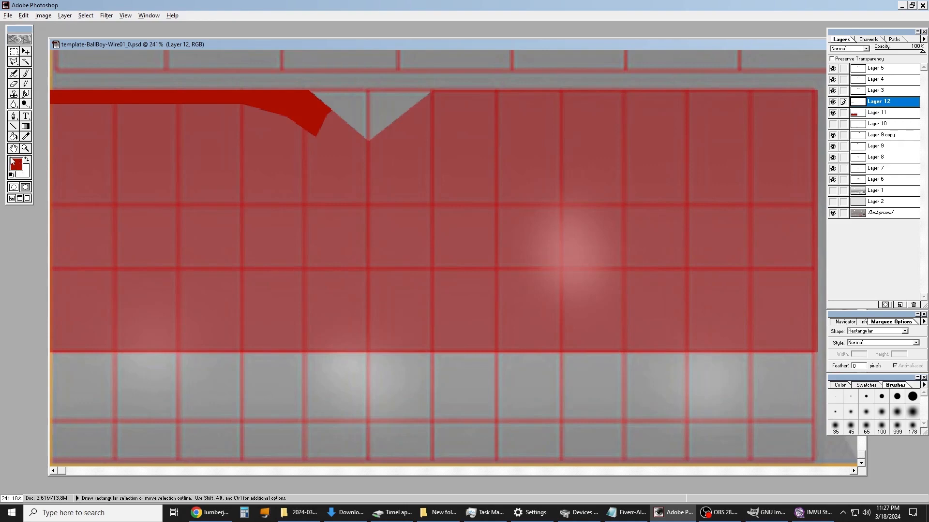
{"action": "left_click", "coordinate": [64, 15]}
{"action": "left_click", "coordinate": [77, 35]}
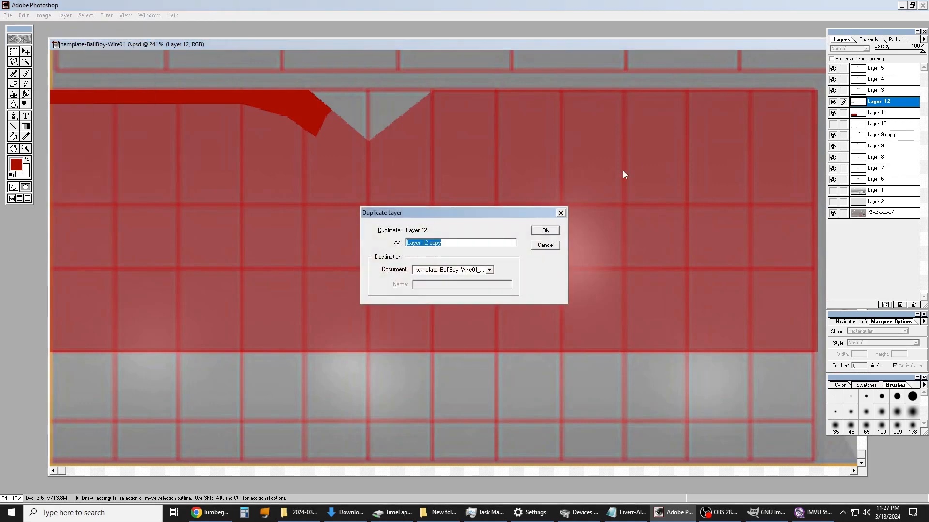
{"action": "left_click", "coordinate": [546, 231]}
Step: Flip Layer 12 copy horizontally and move it to form the matching collar half right of the V neckline
{"action": "left_click", "coordinate": [25, 52]}
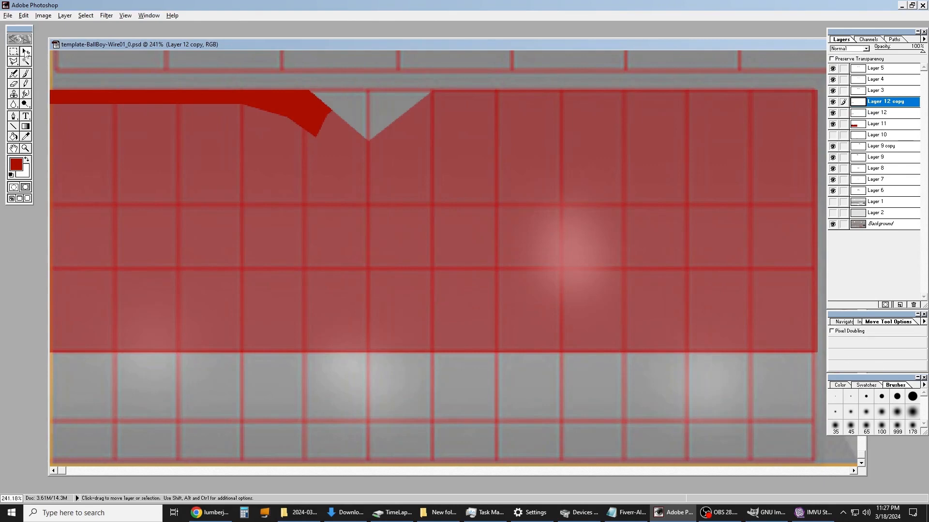
{"action": "left_click", "coordinate": [64, 15]}
{"action": "mouse_move", "coordinate": [116, 136]}
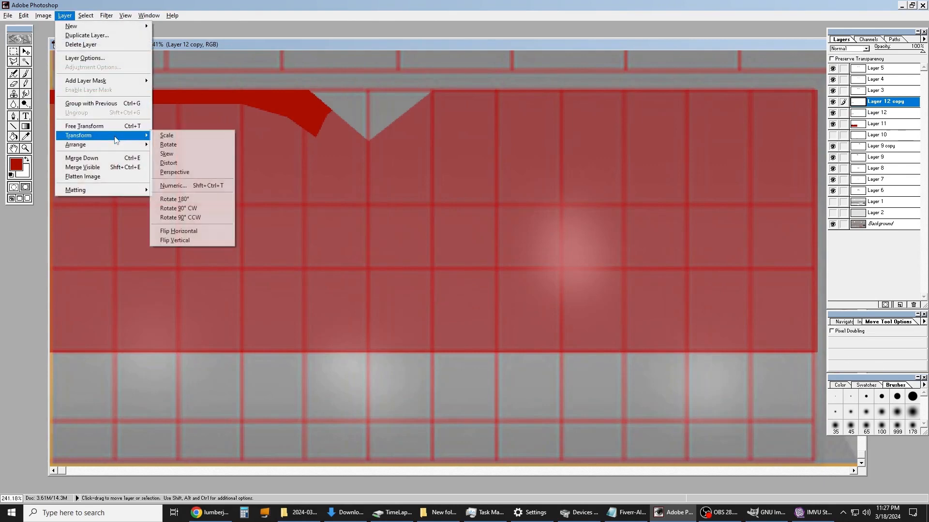
{"action": "left_click", "coordinate": [196, 231]}
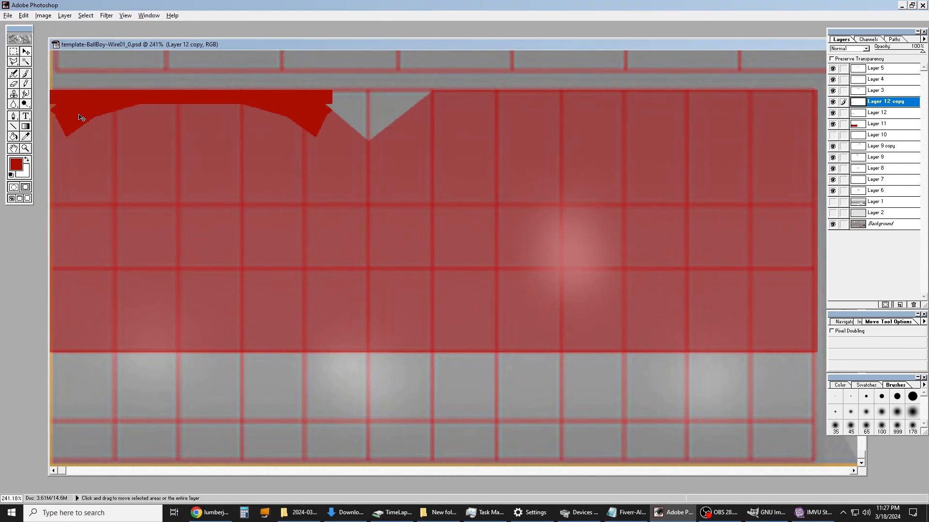
{"action": "left_click_drag", "start_coordinate": [79, 117], "coordinate": [445, 118]}
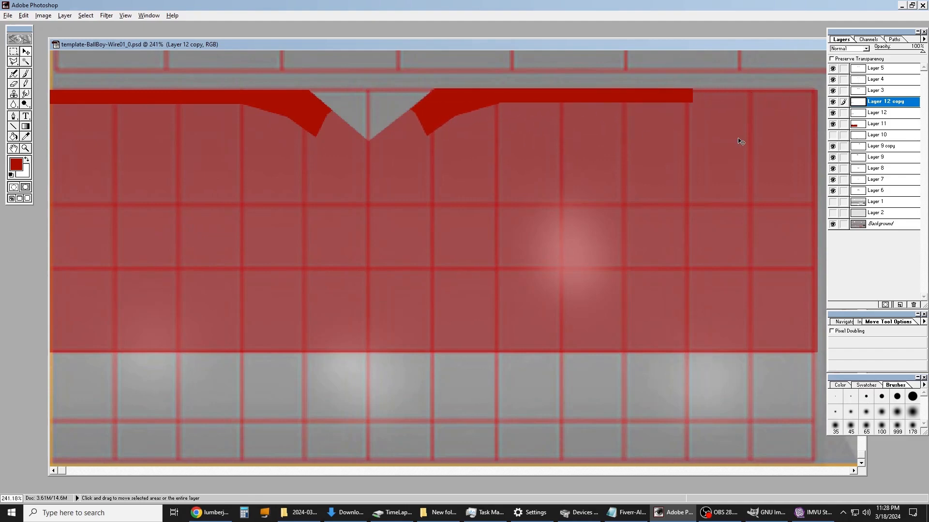
Step: Extend the copied collar strip to the red block's right edge by filling the gap with red, and deselect
{"action": "left_click", "coordinate": [13, 52]}
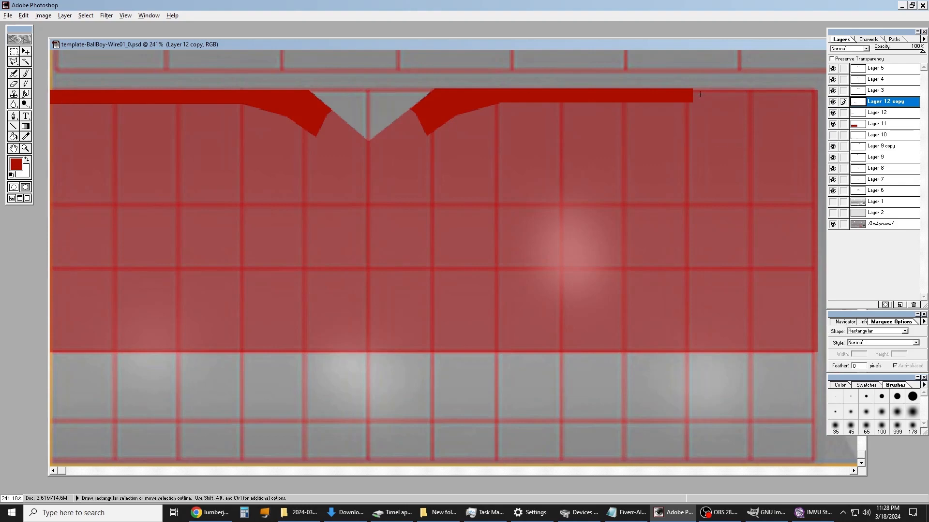
{"action": "left_click_drag", "start_coordinate": [687, 88], "coordinate": [705, 97]}
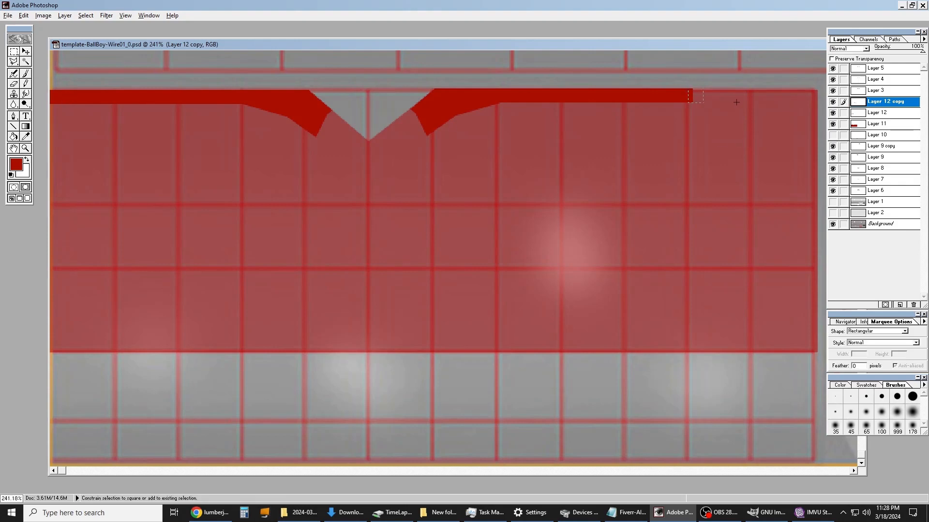
{"action": "left_click_drag", "start_coordinate": [810, 103], "coordinate": [821, 102]}
{"action": "key", "text": "n"}
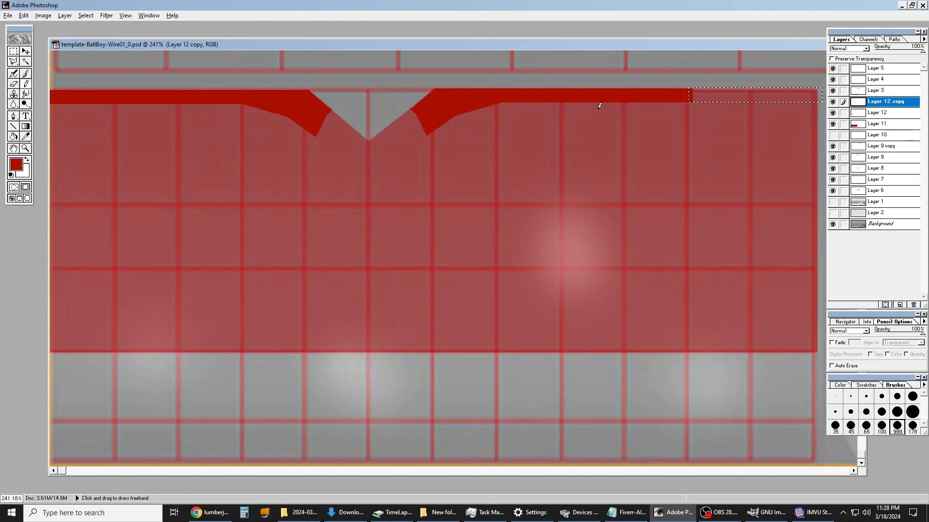
{"action": "left_click", "coordinate": [748, 95]}
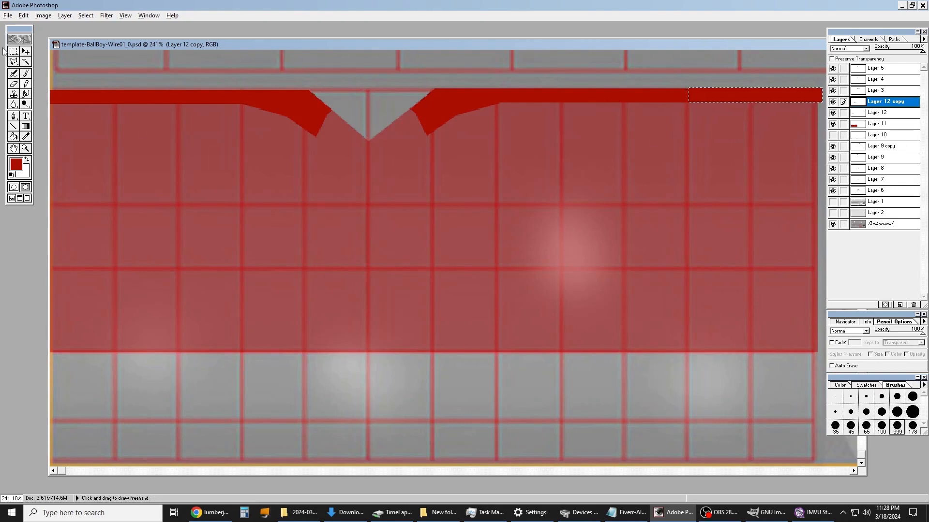
{"action": "left_click", "coordinate": [16, 51]}
{"action": "left_click", "coordinate": [432, 76]}
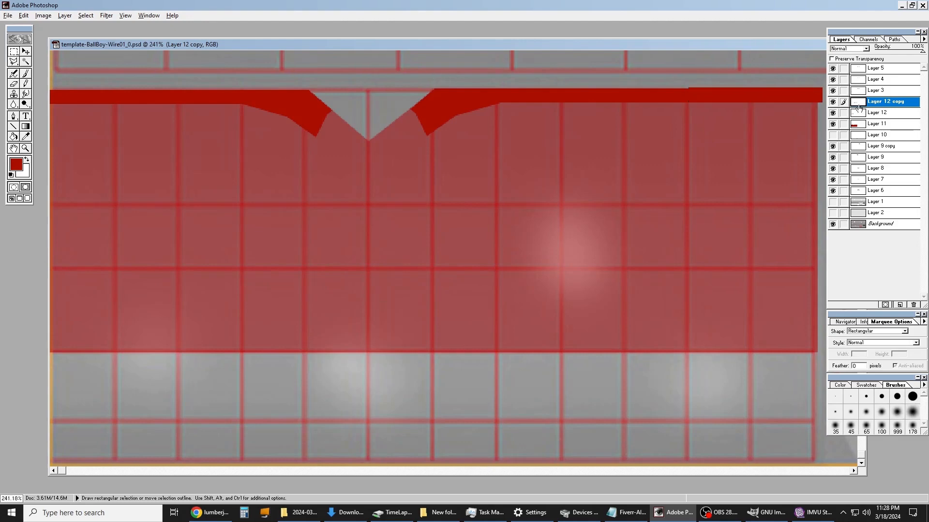
Step: Set the foreground colour to black and add a new layer directly above Layer 11
{"action": "left_click", "coordinate": [832, 124]}
{"action": "left_click", "coordinate": [832, 124]}
{"action": "left_click", "coordinate": [833, 125]}
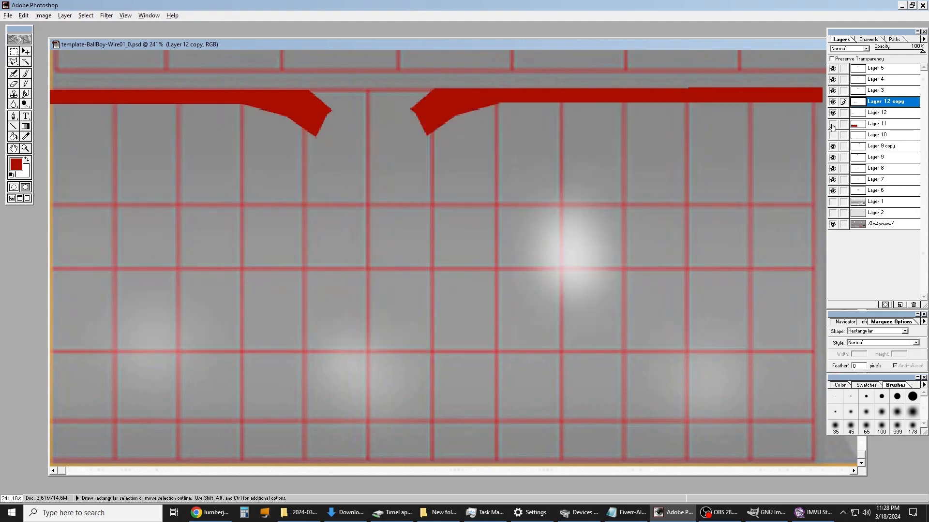
{"action": "left_click", "coordinate": [833, 124]}
{"action": "left_click", "coordinate": [886, 125]}
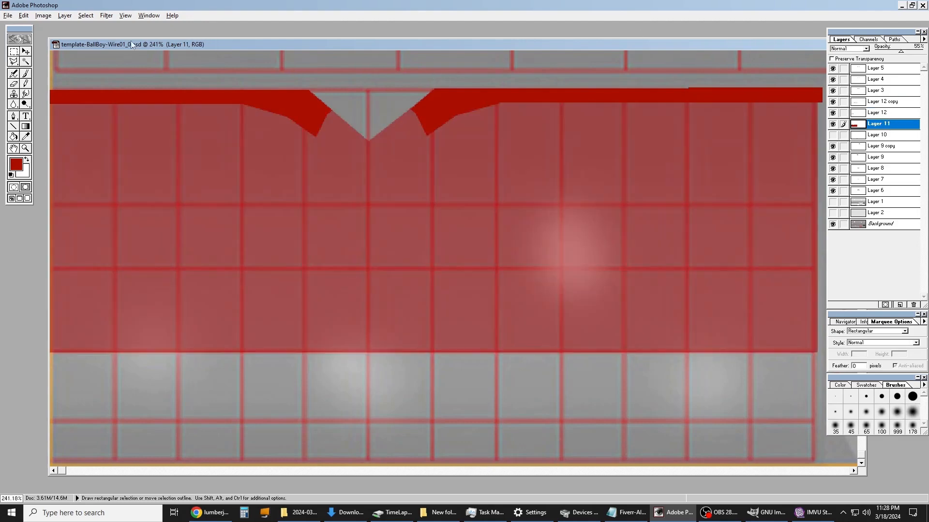
{"action": "left_click", "coordinate": [15, 165]}
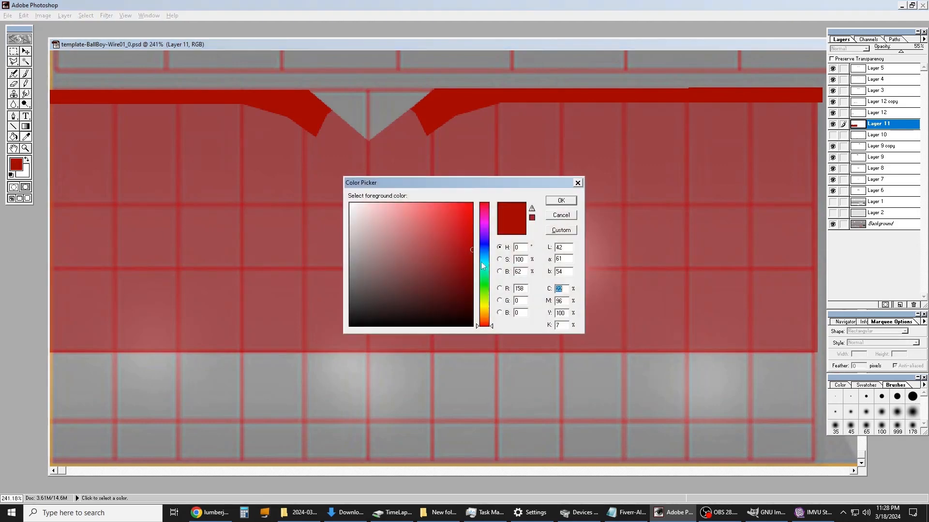
{"action": "left_click", "coordinate": [471, 325]}
{"action": "left_click", "coordinate": [570, 203]}
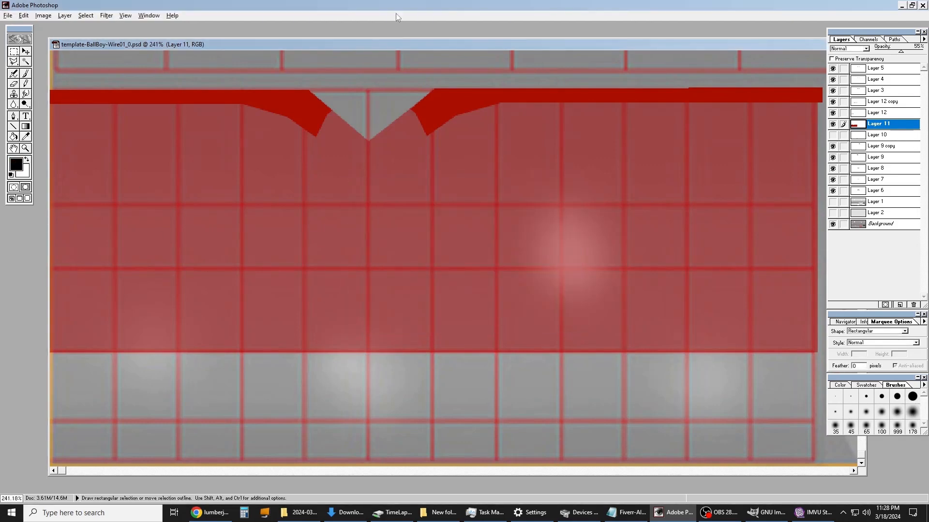
{"action": "left_click", "coordinate": [65, 16]}
{"action": "mouse_move", "coordinate": [71, 28]}
{"action": "left_click", "coordinate": [169, 26]}
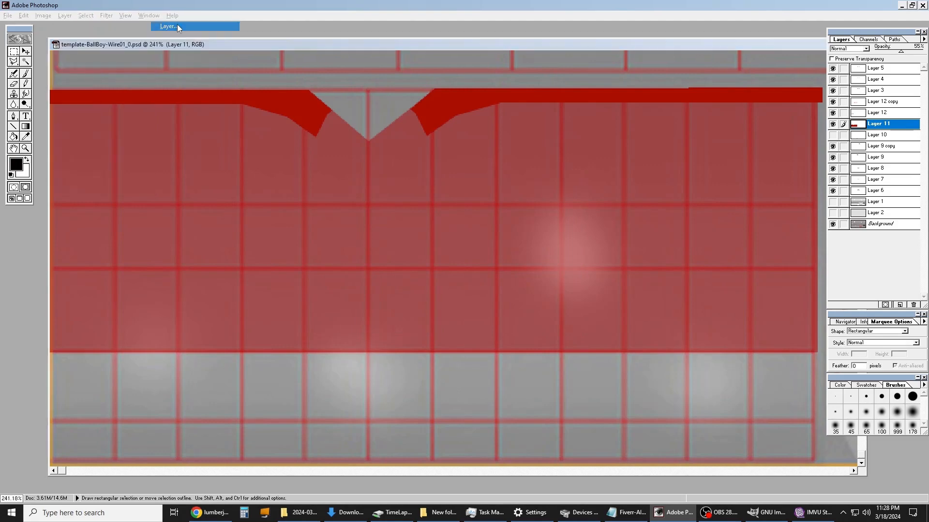
{"action": "left_click", "coordinate": [540, 241]}
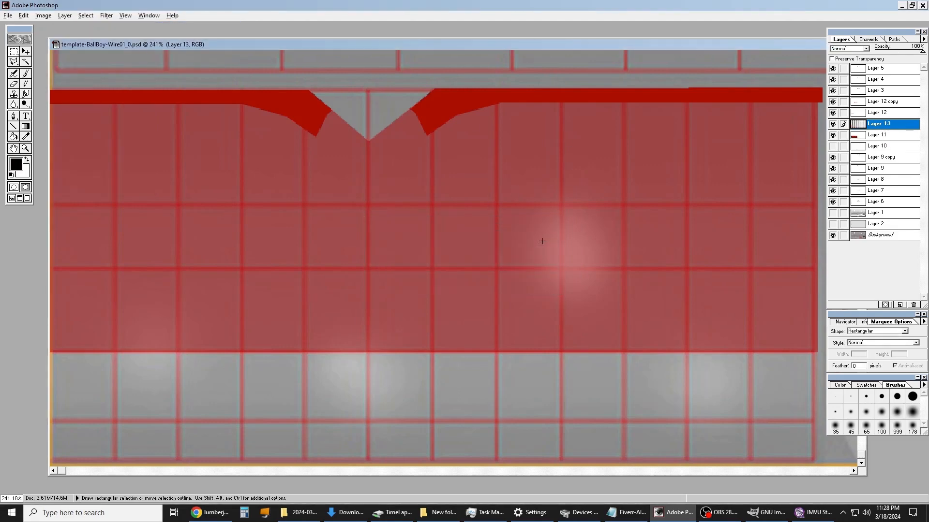
Step: Identify the two collar-half layers by their visibility and merge Layer 12 copy down into Layer 12
{"action": "left_click", "coordinate": [832, 113]}
{"action": "left_click", "coordinate": [832, 113]}
{"action": "left_click", "coordinate": [832, 113]}
{"action": "left_click", "coordinate": [832, 113]}
{"action": "left_click", "coordinate": [832, 103]}
{"action": "left_click", "coordinate": [832, 103]}
{"action": "left_click", "coordinate": [896, 102]}
{"action": "key", "text": "ctrl+e"}
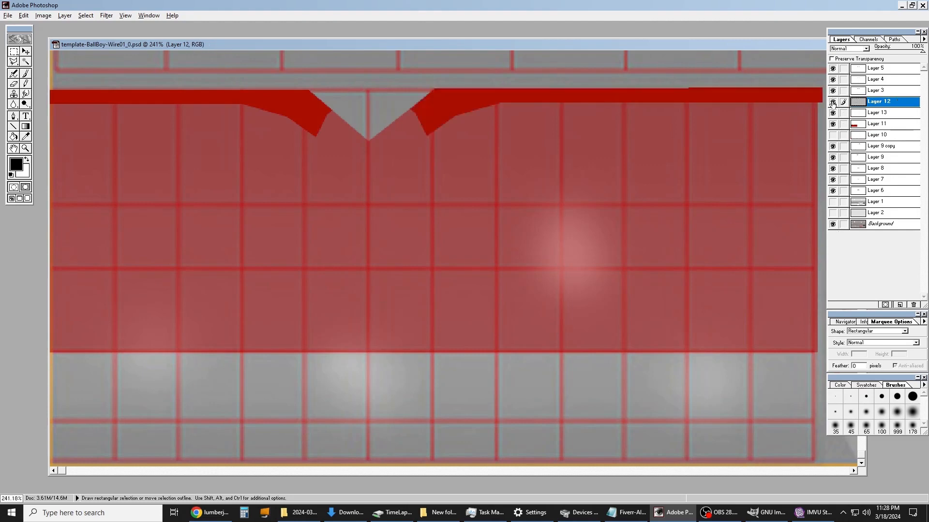
Step: Compare the shirt with and without the merged collar by toggling Layer 12's visibility
{"action": "left_click", "coordinate": [833, 101]}
{"action": "left_click", "coordinate": [832, 102]}
{"action": "left_click", "coordinate": [833, 102]}
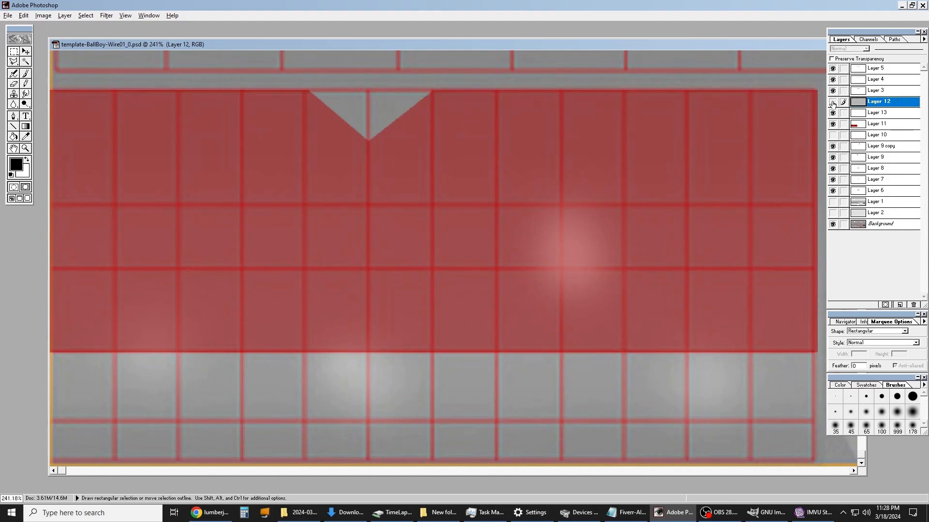
{"action": "left_click", "coordinate": [832, 102]}
{"action": "left_click", "coordinate": [833, 102]}
{"action": "left_click", "coordinate": [833, 102]}
{"action": "left_click", "coordinate": [832, 103]}
{"action": "left_click", "coordinate": [833, 102]}
{"action": "left_click", "coordinate": [833, 102]}
{"action": "left_click", "coordinate": [832, 102]}
{"action": "left_click", "coordinate": [832, 102]}
{"action": "left_click", "coordinate": [832, 102]}
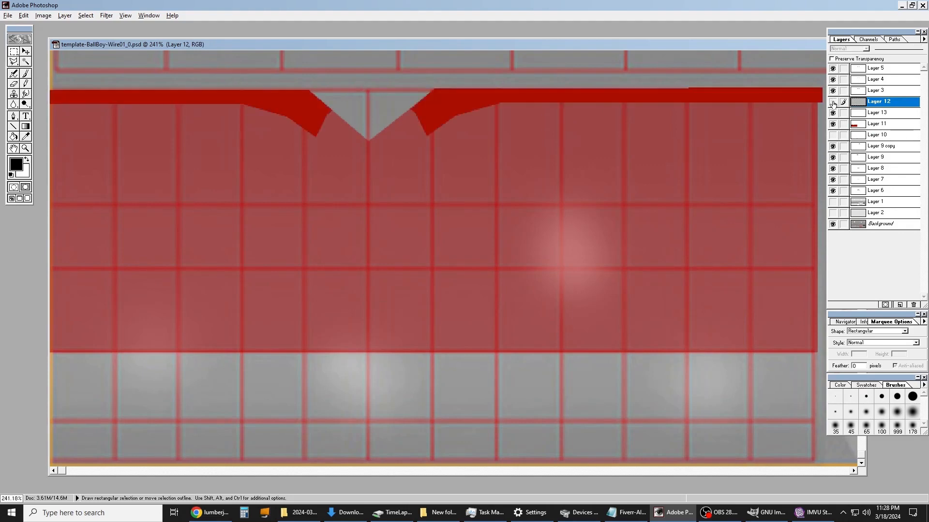
{"action": "left_click", "coordinate": [833, 102]}
{"action": "left_click", "coordinate": [833, 103]}
{"action": "left_click", "coordinate": [833, 103]}
{"action": "left_click", "coordinate": [833, 102]}
Step: Airbrush a soft black shadow along the edges of both collar halves on Layer 13, beneath the collar
{"action": "left_click", "coordinate": [888, 113]}
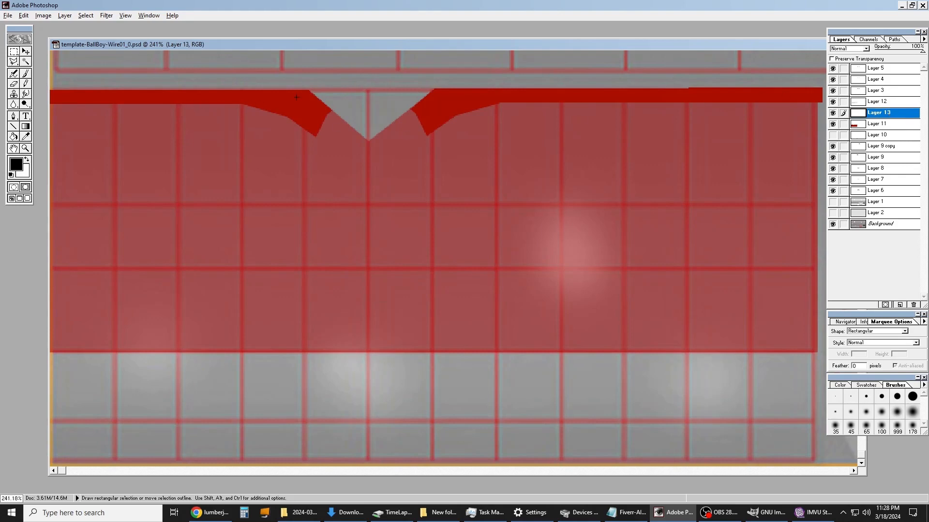
{"action": "left_click", "coordinate": [15, 74]}
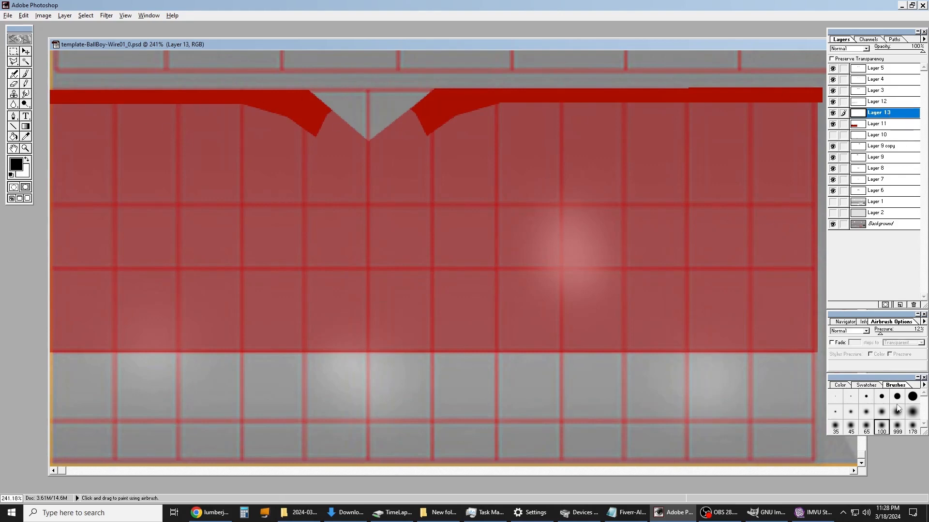
{"action": "left_click", "coordinate": [912, 411]}
{"action": "mouse_move", "coordinate": [821, 99]}
{"action": "left_mouse_down"}
{"action": "mouse_move", "coordinate": [509, 101]}
{"action": "mouse_move", "coordinate": [427, 126]}
{"action": "mouse_move", "coordinate": [416, 108]}
{"action": "mouse_move", "coordinate": [426, 123]}
{"action": "mouse_move", "coordinate": [529, 95]}
{"action": "mouse_move", "coordinate": [826, 93]}
{"action": "left_mouse_up"}
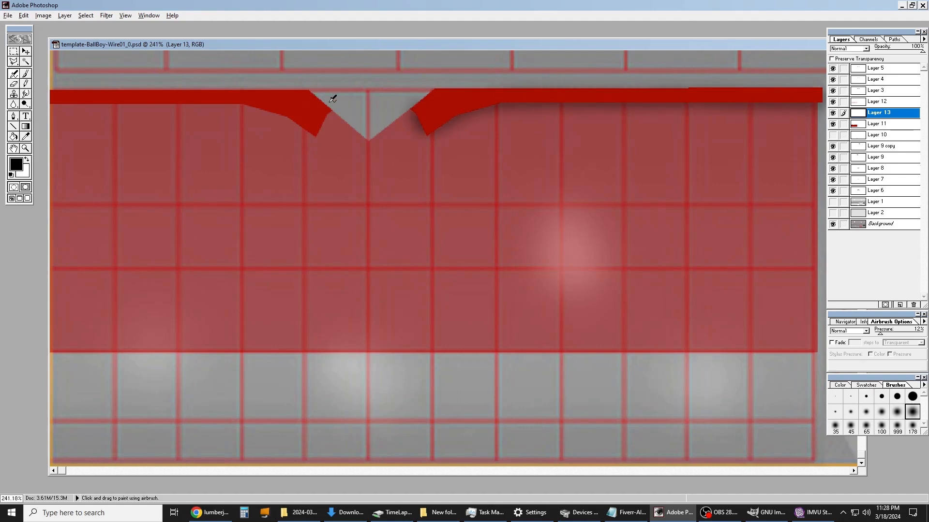
{"action": "mouse_move", "coordinate": [333, 99]}
{"action": "left_mouse_down"}
{"action": "mouse_move", "coordinate": [317, 129]}
{"action": "mouse_move", "coordinate": [264, 104]}
{"action": "mouse_move", "coordinate": [192, 94]}
{"action": "mouse_move", "coordinate": [52, 97]}
{"action": "mouse_move", "coordinate": [178, 96]}
{"action": "mouse_move", "coordinate": [270, 106]}
{"action": "mouse_move", "coordinate": [312, 124]}
{"action": "left_mouse_up"}
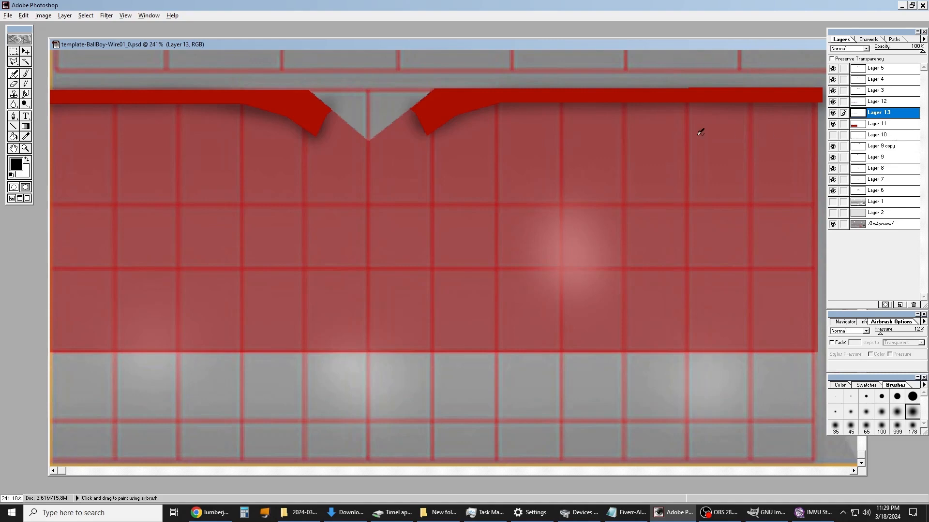
{"action": "left_click", "coordinate": [14, 62]}
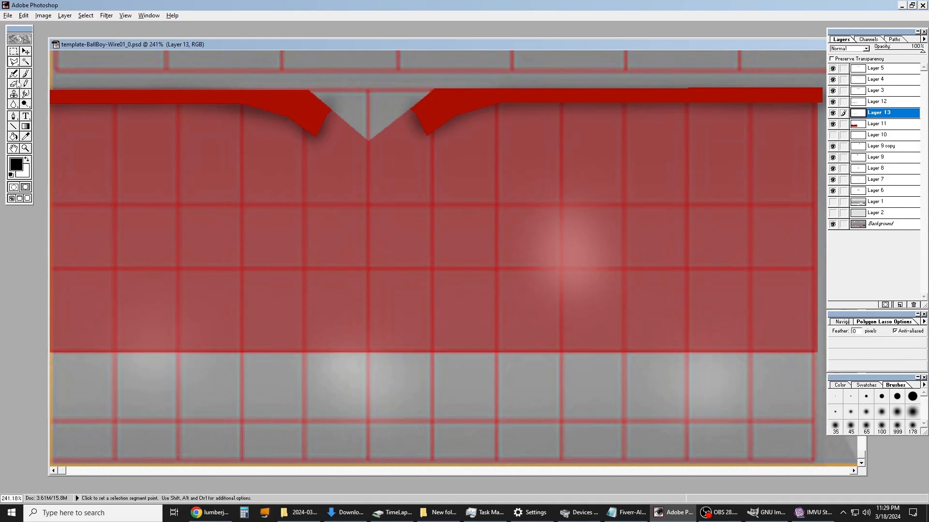
{"action": "left_click", "coordinate": [14, 83]}
{"action": "left_click", "coordinate": [337, 96]}
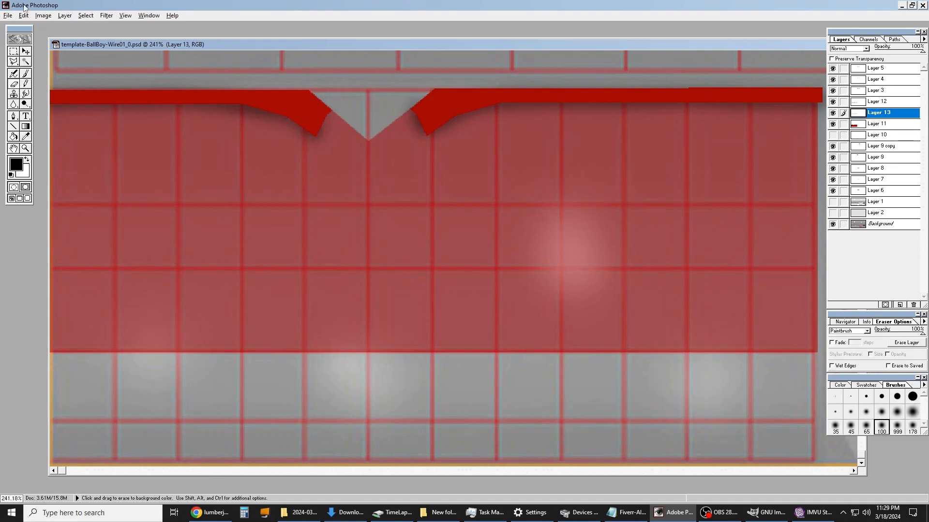
{"action": "left_click", "coordinate": [24, 15]}
{"action": "left_click", "coordinate": [29, 25]}
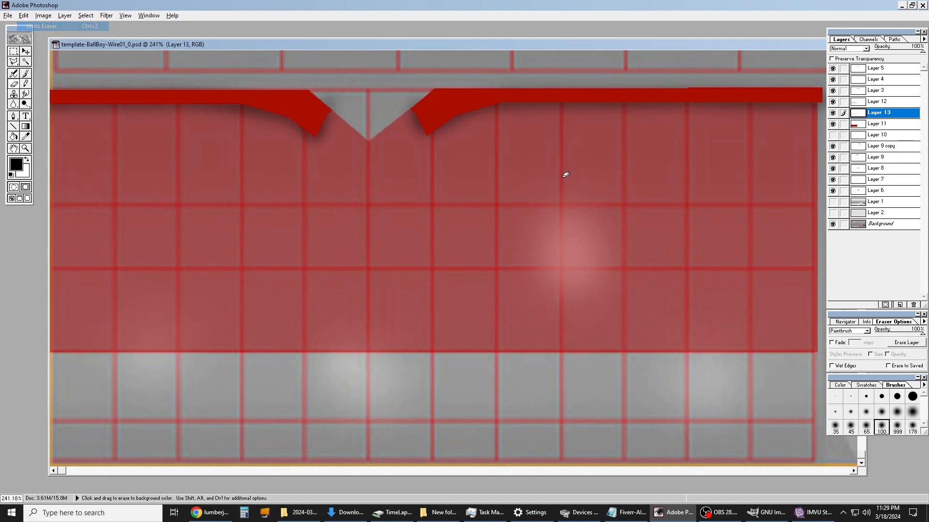
Step: Erase the shadow spill inside the V neckline on Layer 13 with a small soft brush, and check it against Layer 11
{"action": "left_click", "coordinate": [912, 412]}
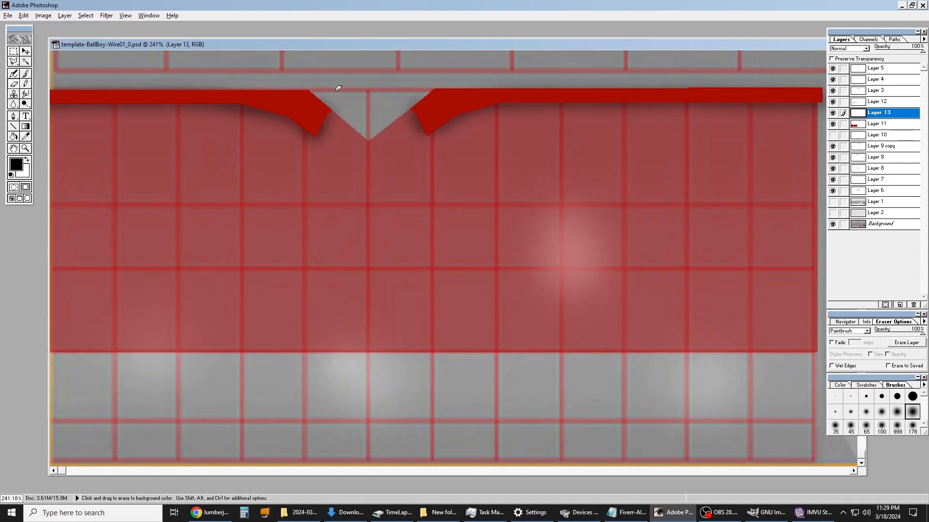
{"action": "left_click", "coordinate": [896, 412]}
{"action": "left_click_drag", "start_coordinate": [351, 90], "coordinate": [382, 82]}
{"action": "left_click", "coordinate": [833, 124]}
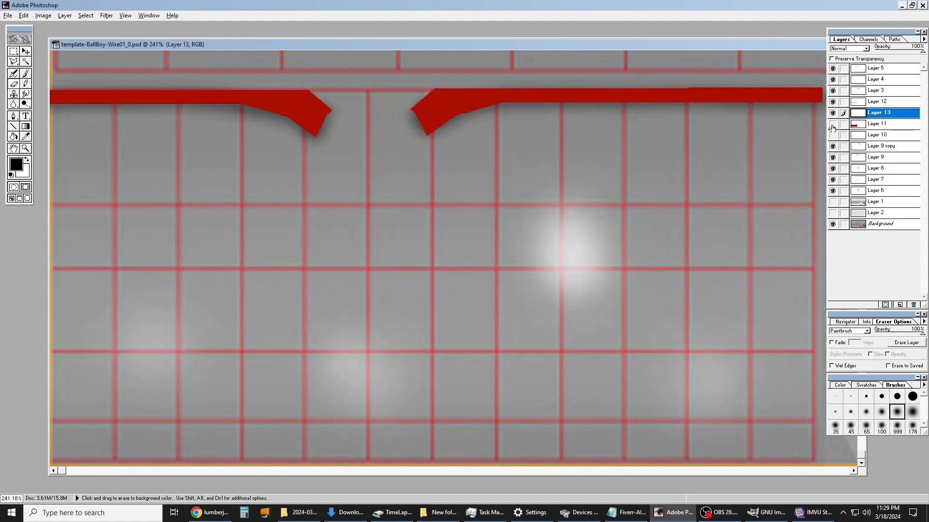
{"action": "left_click", "coordinate": [832, 124]}
{"action": "left_click", "coordinate": [832, 124]}
{"action": "left_click", "coordinate": [833, 124]}
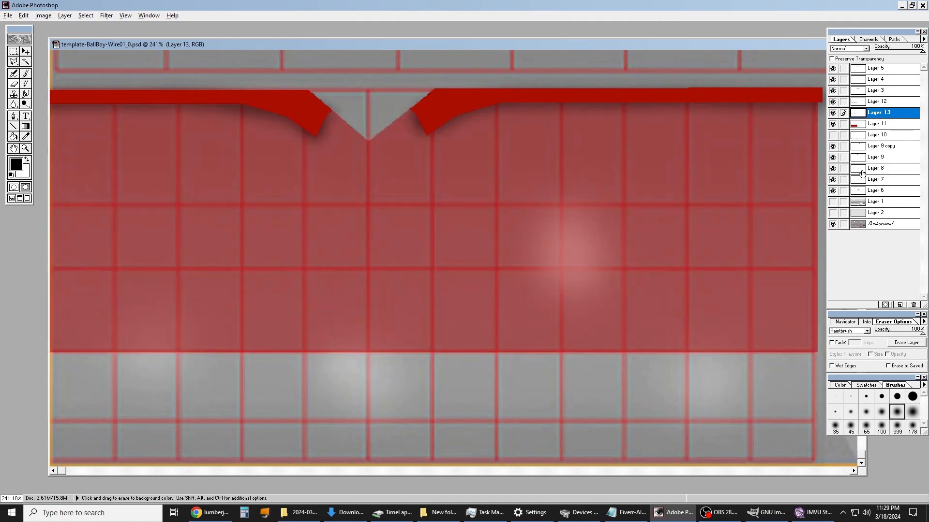
Step: Using the flannel shirt photo as reference, outline a polygonal selection for the front placket from the V neckline past the red block's lower edge
{"action": "left_click", "coordinate": [14, 51]}
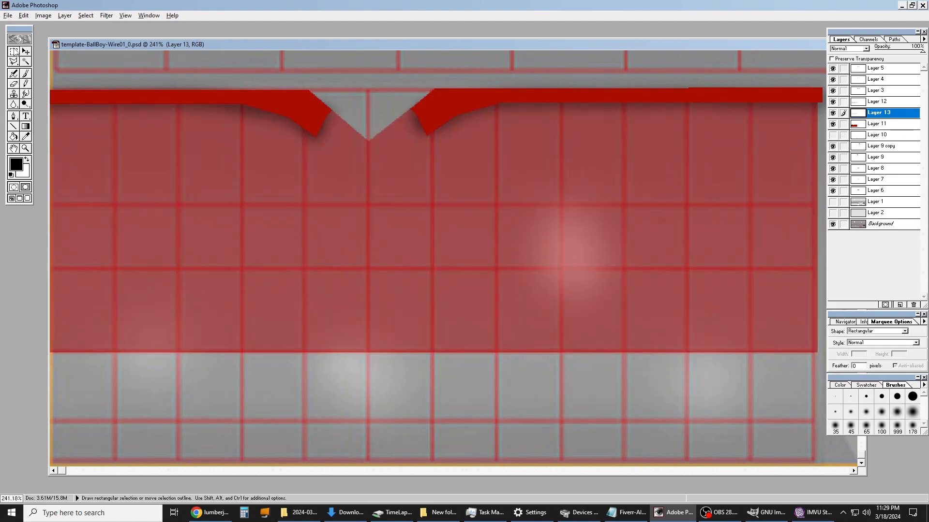
{"action": "left_click", "coordinate": [212, 513]}
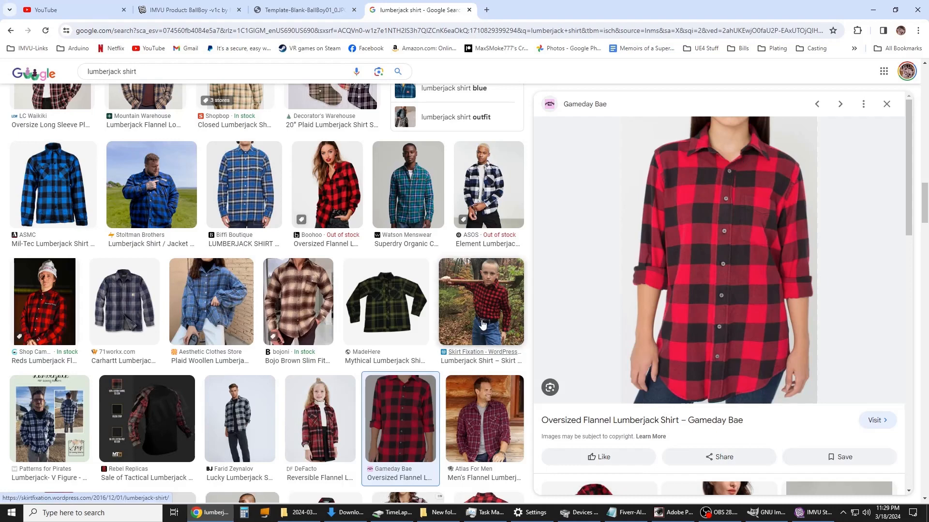
{"action": "left_click", "coordinate": [674, 513]}
{"action": "left_click", "coordinate": [18, 64], "text": "alt"}
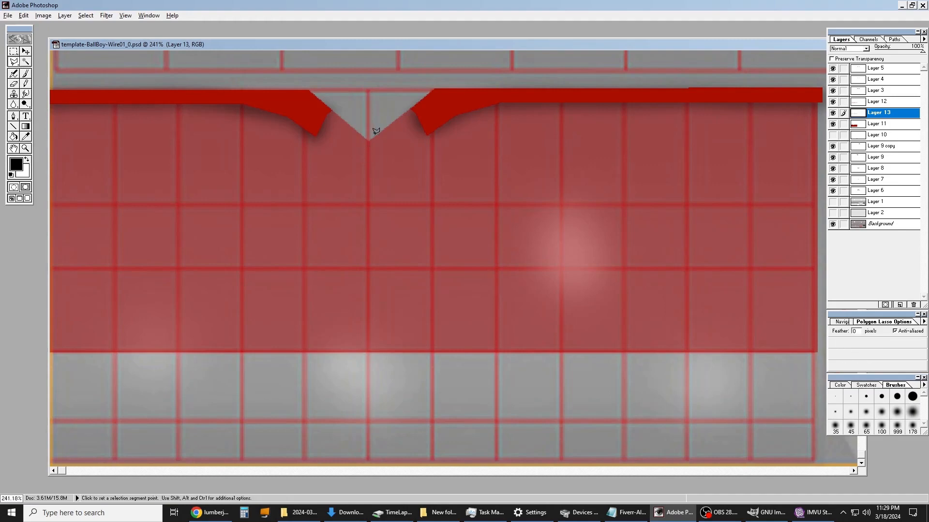
{"action": "left_click", "coordinate": [357, 160]}
{"action": "left_click", "coordinate": [357, 367]}
{"action": "left_click", "coordinate": [444, 373]}
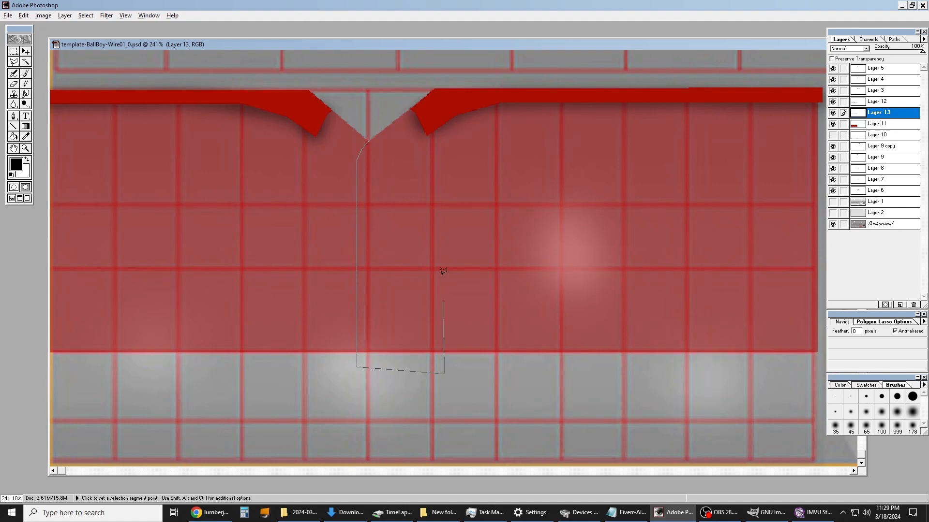
{"action": "left_click", "coordinate": [425, 170]}
{"action": "left_click", "coordinate": [370, 136]}
{"action": "key", "text": "m"}
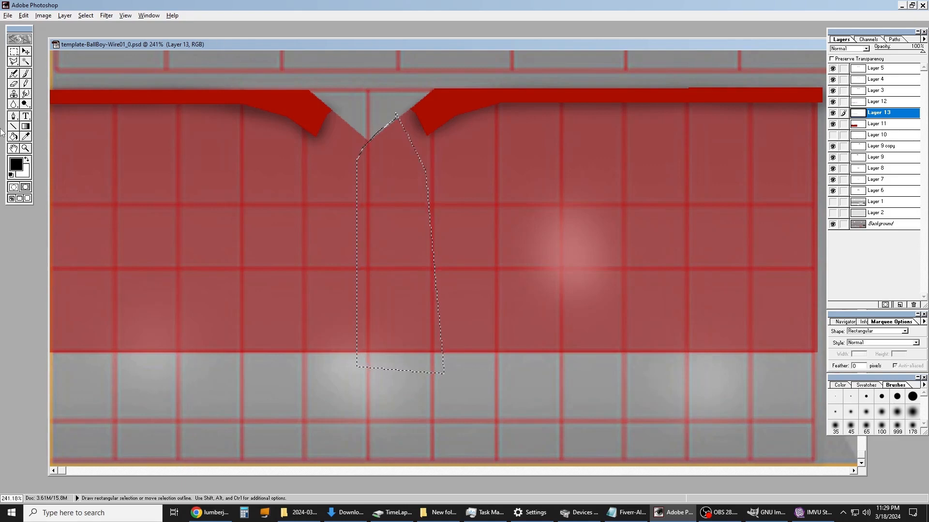
Step: Sample the collar's red as the foreground colour and create a new layer named Layer 14 above Layer 13
{"action": "left_click", "coordinate": [24, 135]}
{"action": "left_click", "coordinate": [281, 93]}
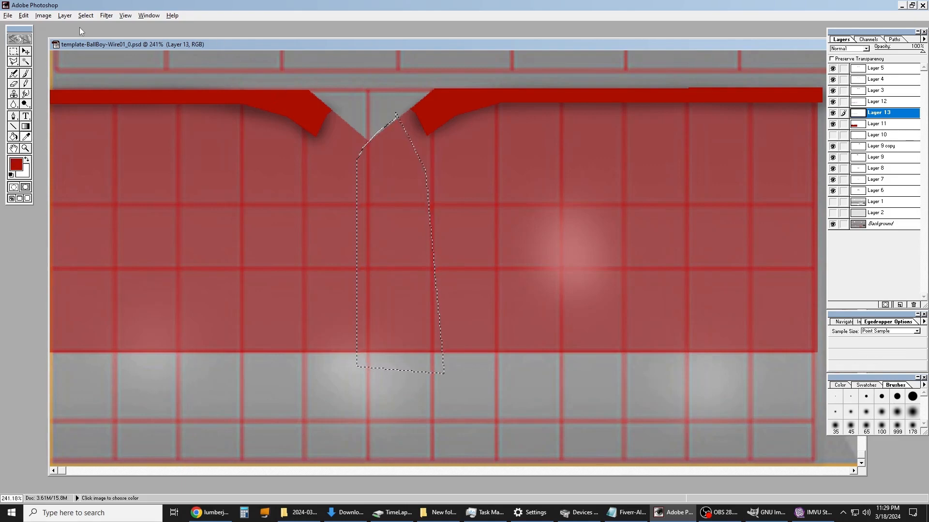
{"action": "left_click", "coordinate": [65, 16]}
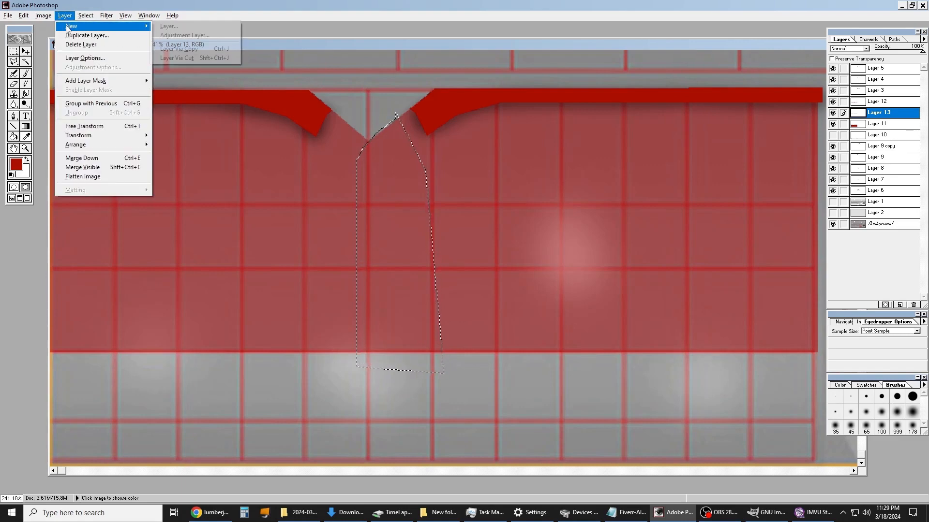
{"action": "mouse_move", "coordinate": [97, 27]}
{"action": "left_click", "coordinate": [167, 27]}
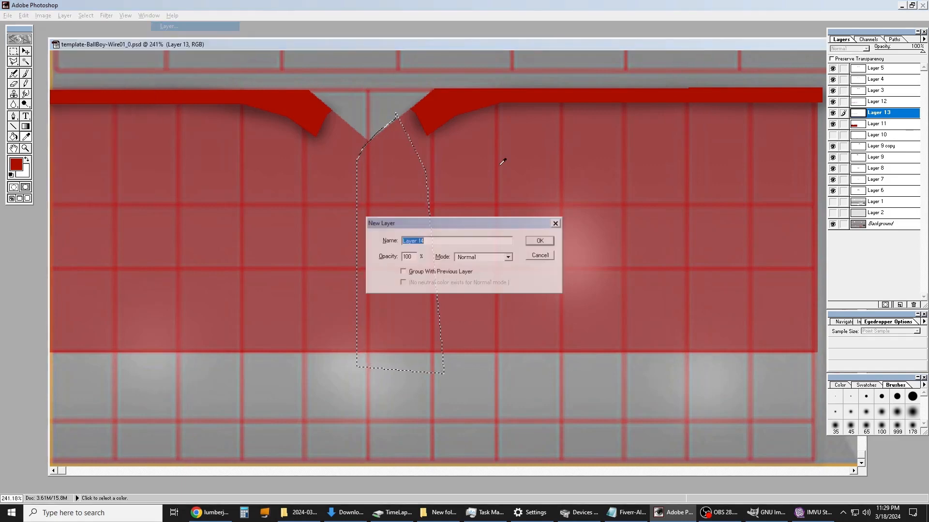
{"action": "left_click", "coordinate": [549, 240]}
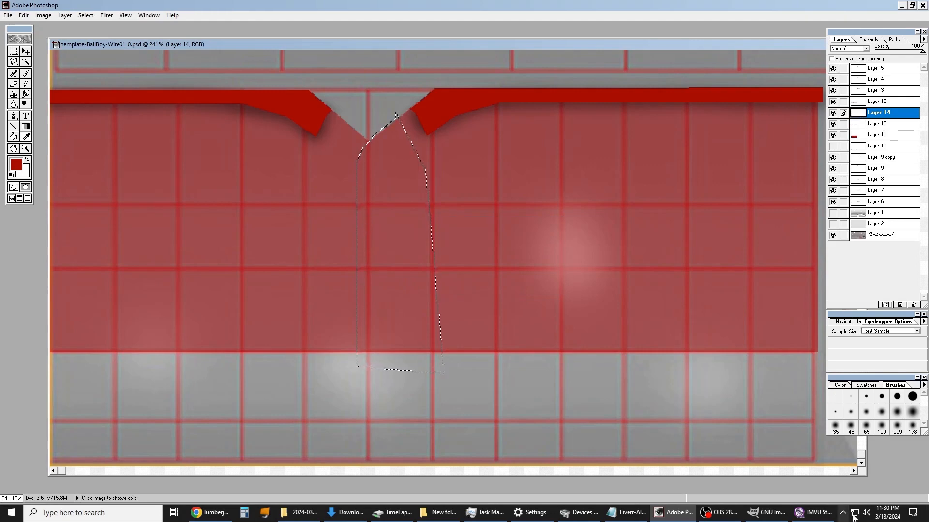
Step: Paint the left part of the placket selection solid red on Layer 14 with the largest Pencil brush, consulting the flannel shirt photo
{"action": "left_click", "coordinate": [13, 73]}
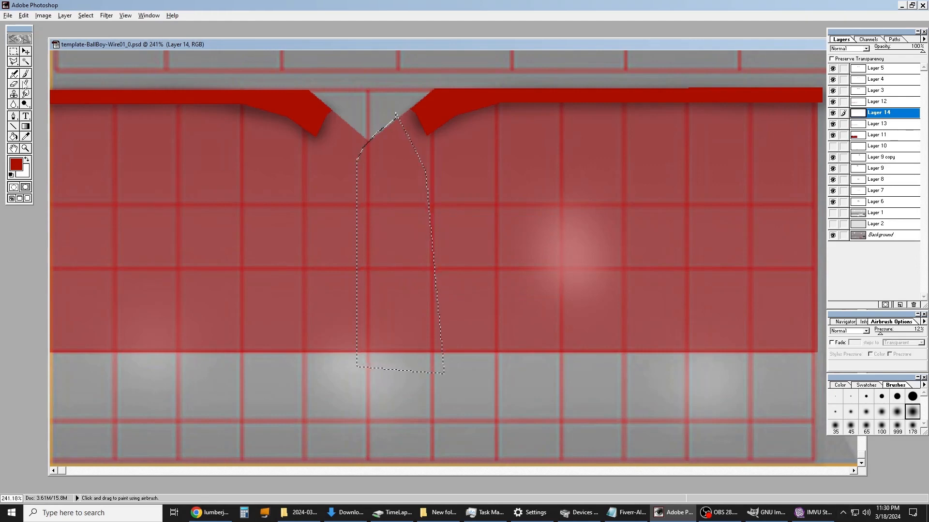
{"action": "left_click", "coordinate": [913, 412]}
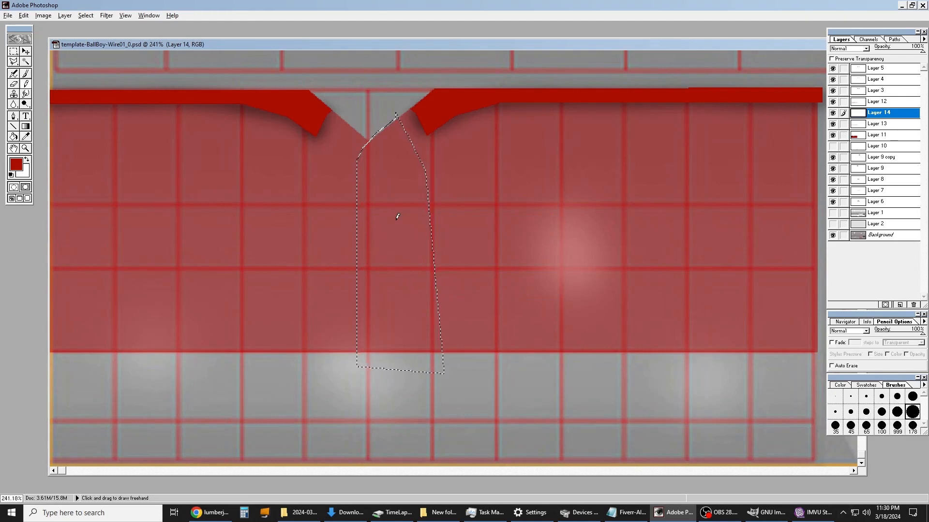
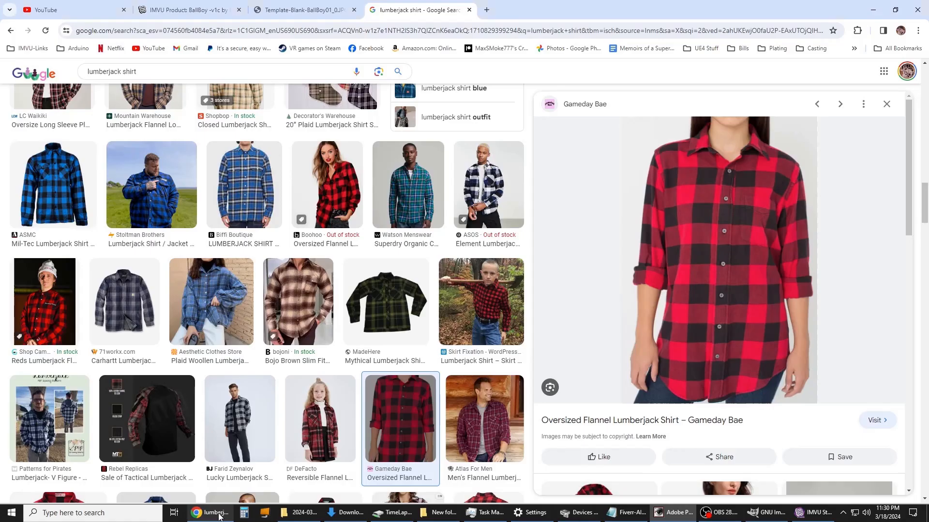
{"action": "left_click", "coordinate": [208, 513]}
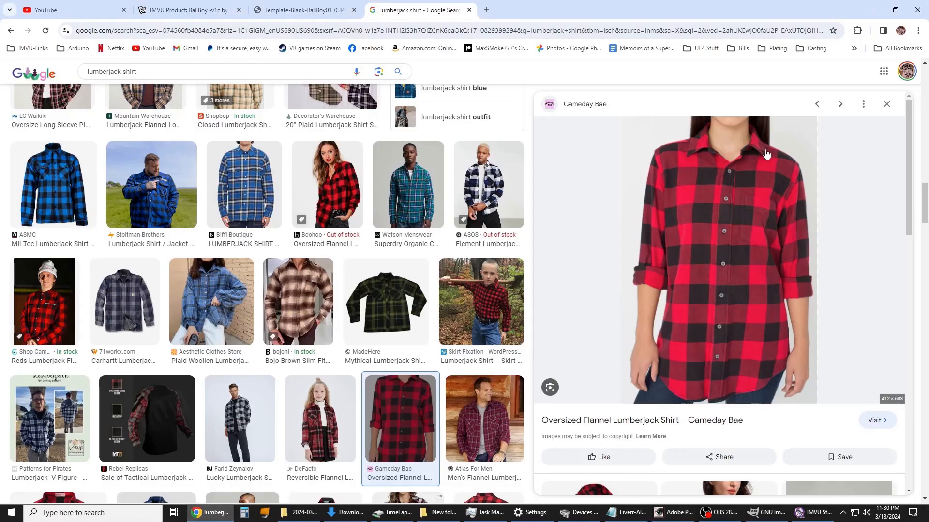
{"action": "left_click", "coordinate": [673, 512]}
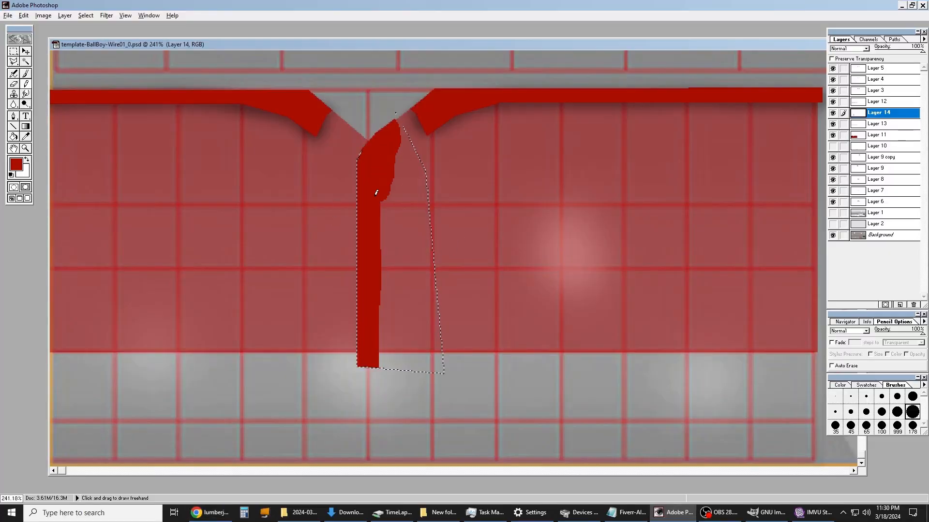
{"action": "left_click_drag", "start_coordinate": [391, 374], "coordinate": [392, 120]}
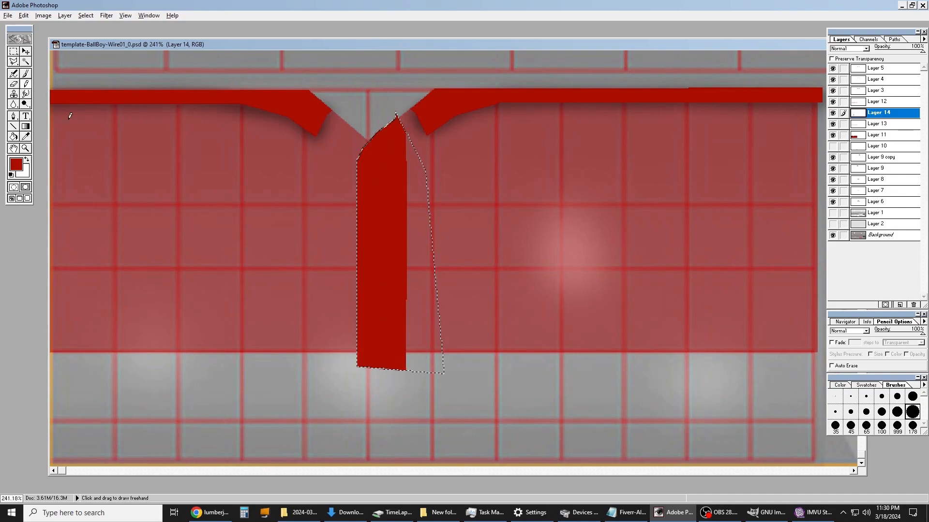
Step: Fade the right side of the red placket strip with a soft 65-pixel eraser, and clear the selection
{"action": "left_click", "coordinate": [14, 85]}
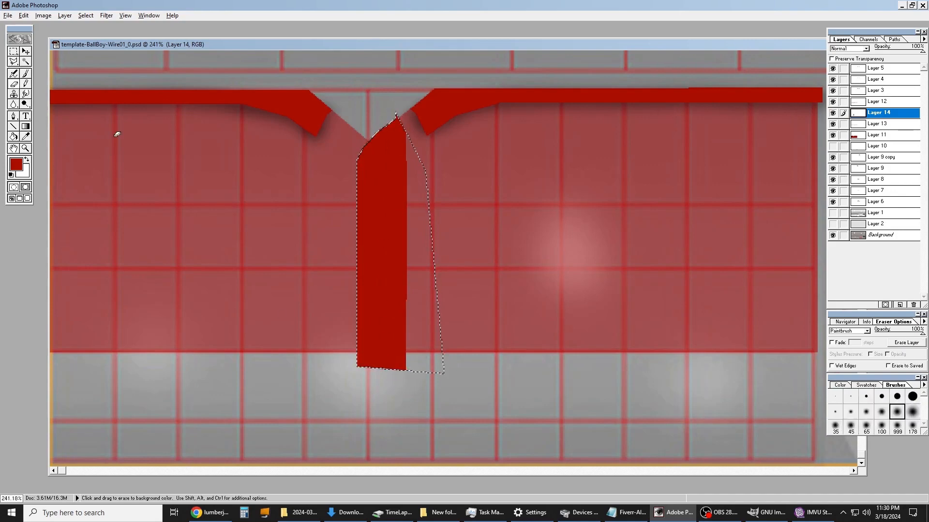
{"action": "left_click", "coordinate": [836, 426]}
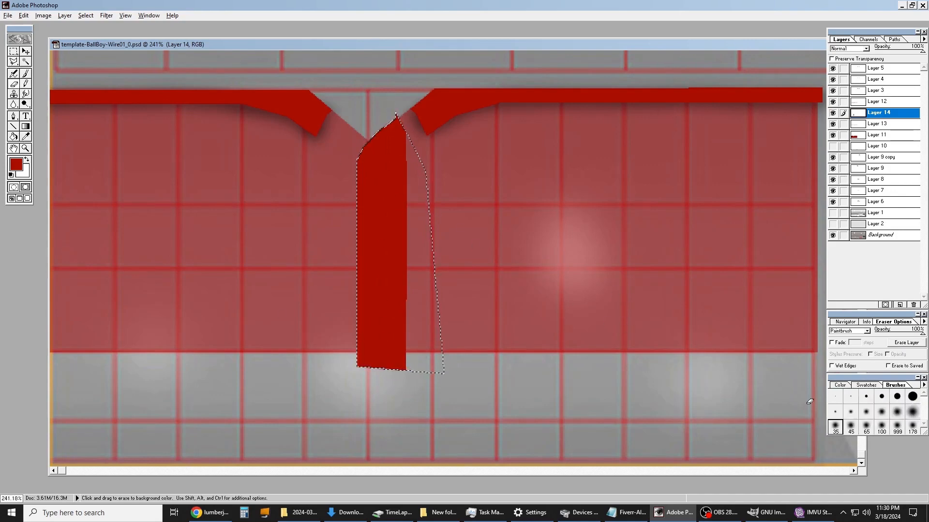
{"action": "left_click", "coordinate": [864, 427]}
{"action": "mouse_move", "coordinate": [413, 122]}
{"action": "left_mouse_down"}
{"action": "mouse_move", "coordinate": [423, 377]}
{"action": "mouse_move", "coordinate": [410, 110]}
{"action": "mouse_move", "coordinate": [435, 390]}
{"action": "left_mouse_up"}
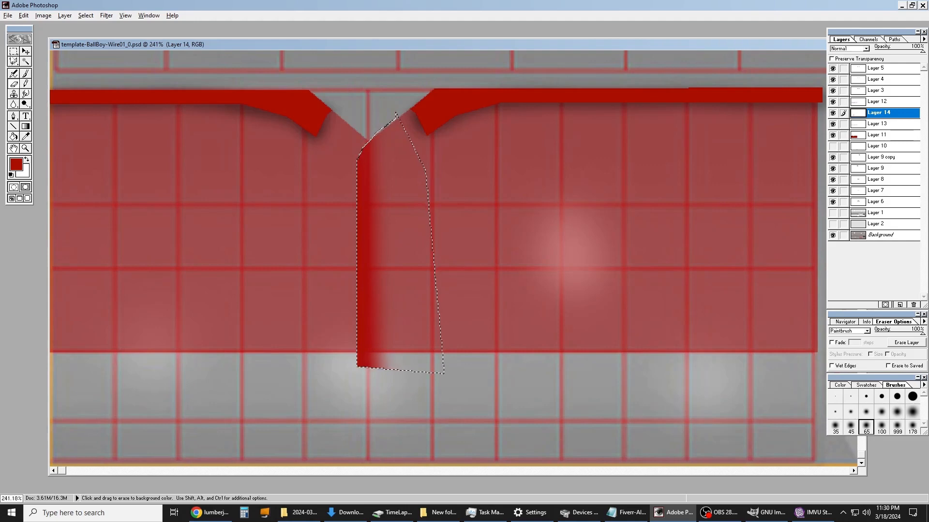
{"action": "left_click", "coordinate": [13, 51]}
{"action": "left_click", "coordinate": [394, 87]}
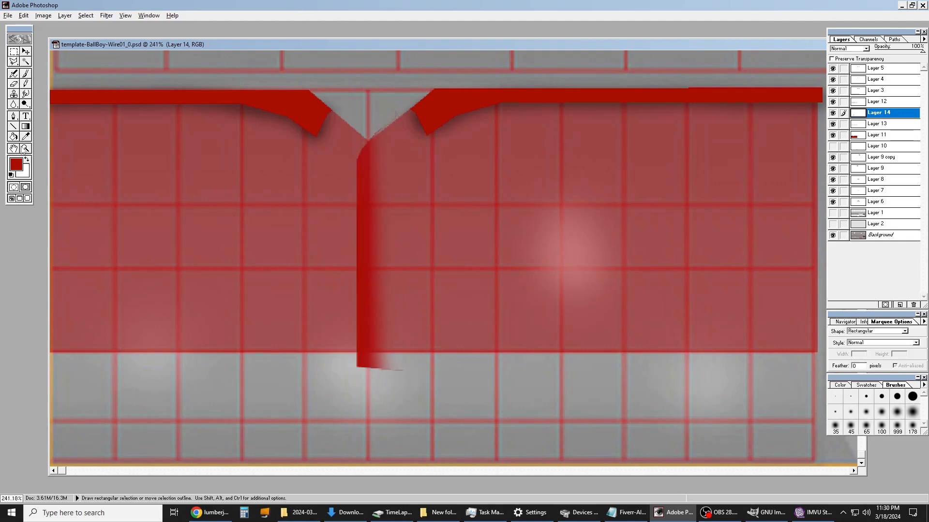
Step: Outline the stray red pixels above the placket along the V neckline with the Polygon Lasso, delete them from Layer 14, and deselect
{"action": "left_click", "coordinate": [25, 149]}
{"action": "left_click_drag", "start_coordinate": [458, 191], "coordinate": [468, 191]}
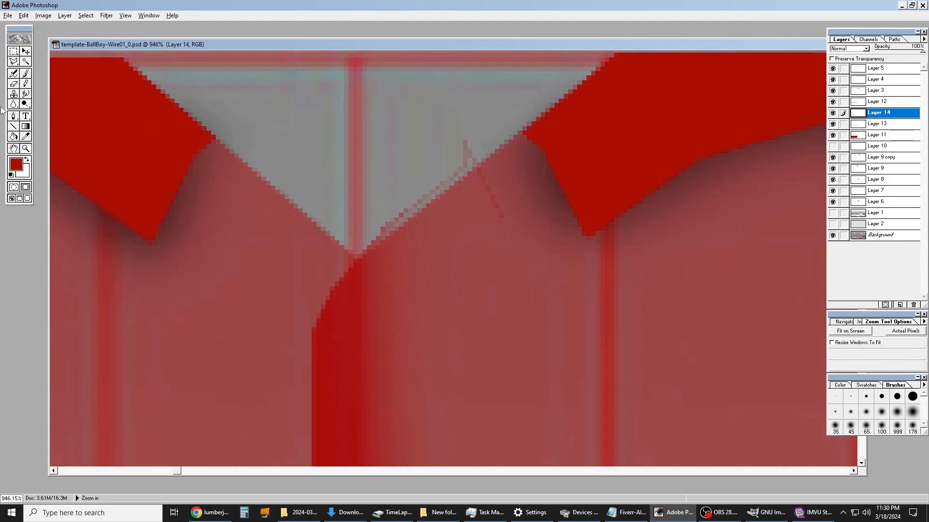
{"action": "left_click", "coordinate": [14, 62]}
{"action": "mouse_move", "coordinate": [330, 288]}
{"action": "left_mouse_down"}
{"action": "mouse_move", "coordinate": [433, 194]}
{"action": "mouse_move", "coordinate": [469, 182]}
{"action": "mouse_move", "coordinate": [499, 240]}
{"action": "mouse_move", "coordinate": [517, 249]}
{"action": "mouse_move", "coordinate": [540, 225]}
{"action": "left_mouse_up"}
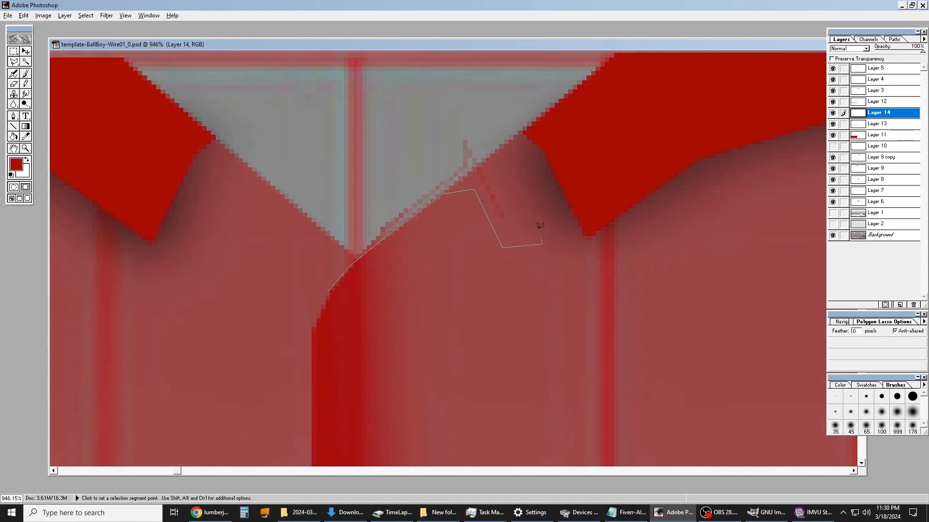
{"action": "left_click", "coordinate": [507, 112]}
{"action": "left_click", "coordinate": [427, 94]}
{"action": "left_click", "coordinate": [341, 138]}
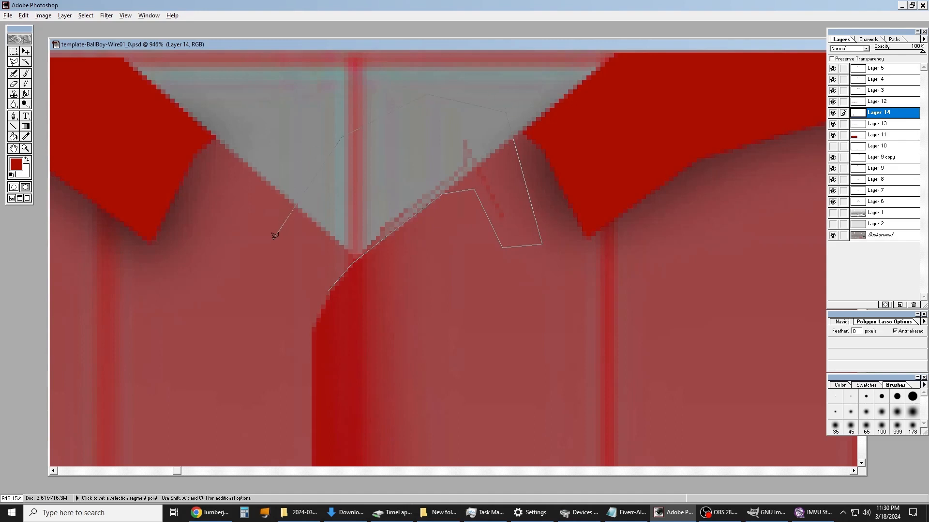
{"action": "double_click", "coordinate": [243, 289]}
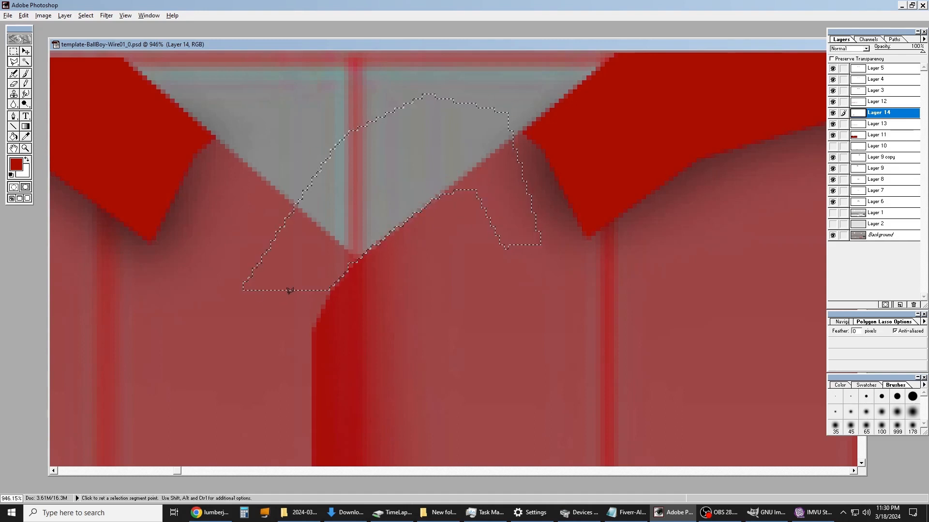
{"action": "left_click", "coordinate": [14, 50]}
{"action": "left_click", "coordinate": [92, 196]}
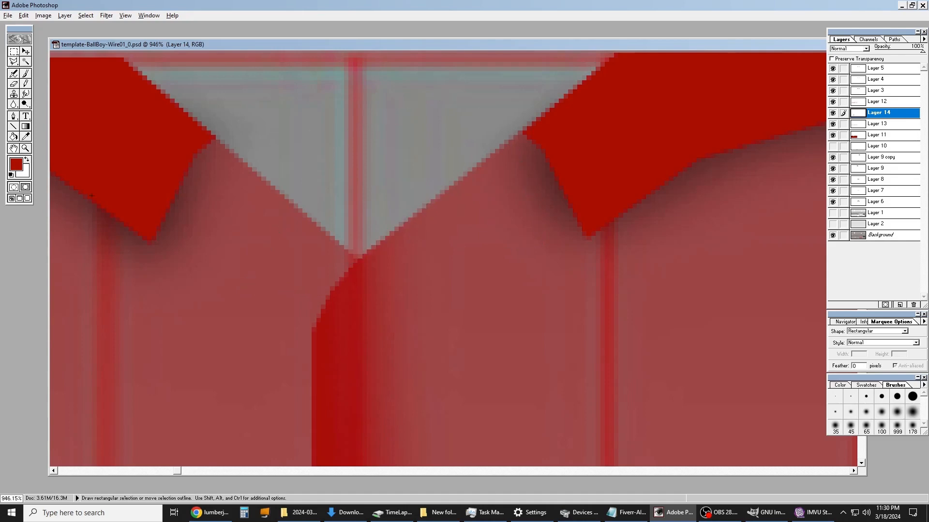
Step: Check the placket against an opaque shirt by raising Layer 11's opacity to 100%, and return it to 55%
{"action": "left_click", "coordinate": [26, 149]}
{"action": "right_click", "coordinate": [454, 152]}
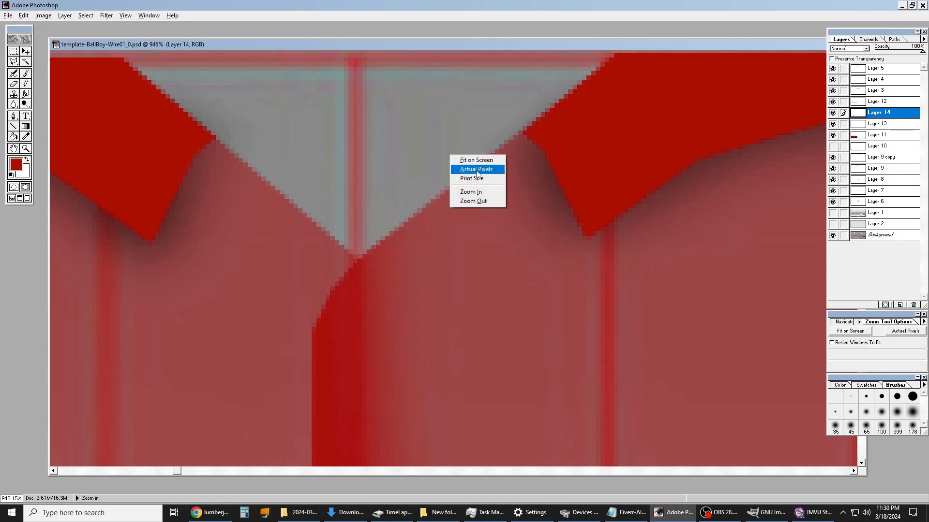
{"action": "left_click", "coordinate": [477, 169]}
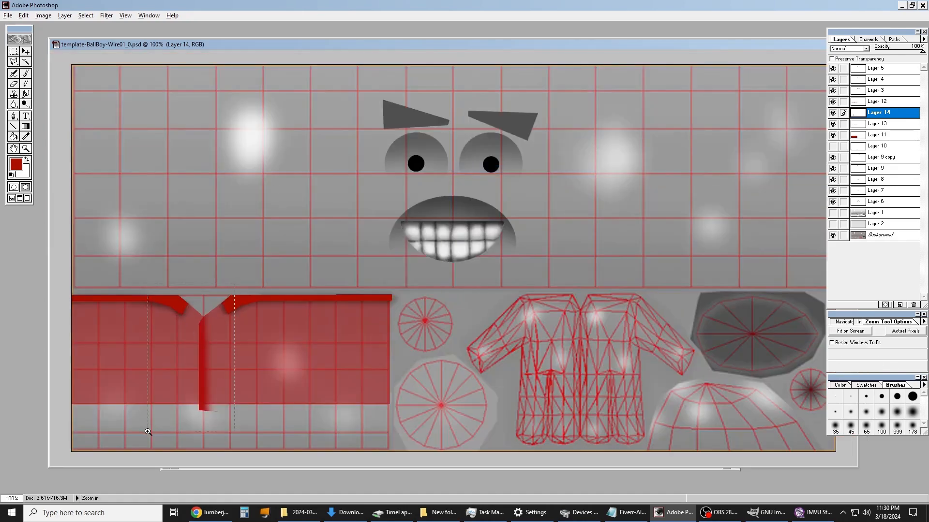
{"action": "left_click_drag", "start_coordinate": [148, 431], "coordinate": [164, 438]}
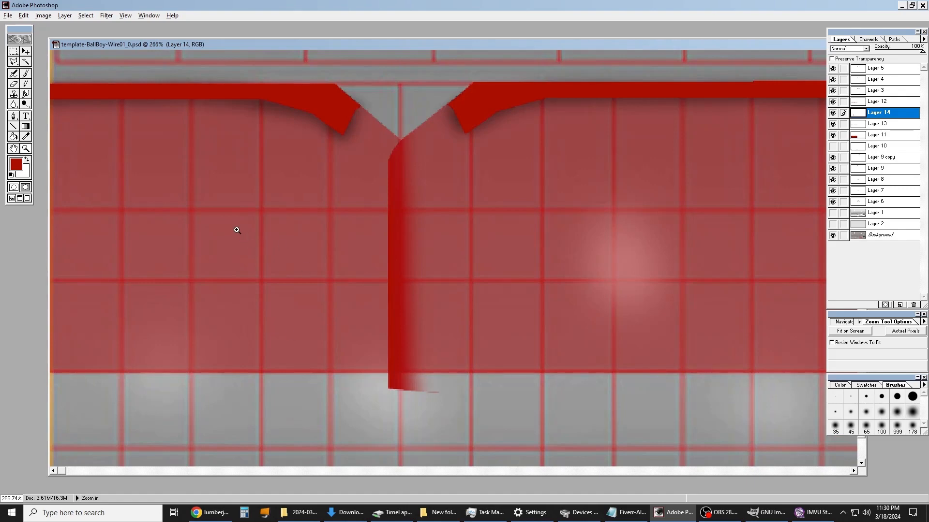
{"action": "left_click", "coordinate": [904, 136]}
{"action": "left_click_drag", "start_coordinate": [907, 51], "coordinate": [923, 51]}
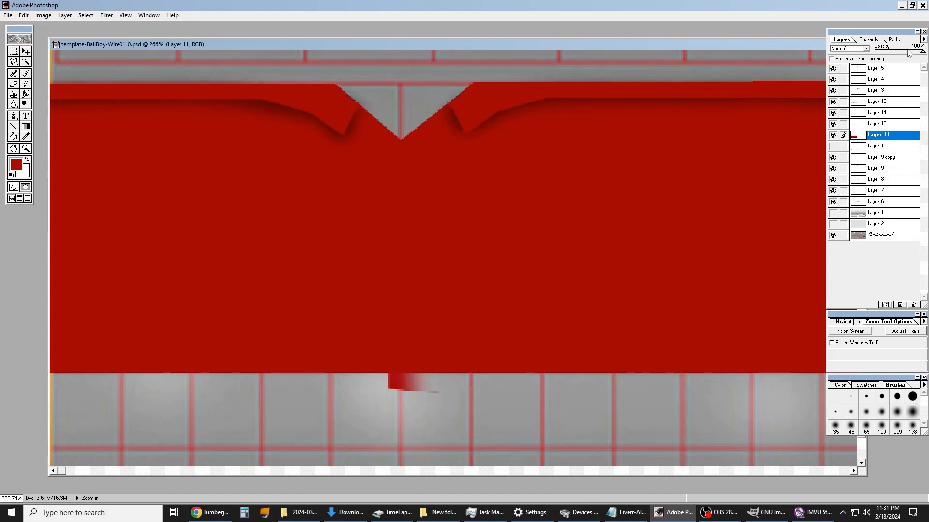
{"action": "left_click_drag", "start_coordinate": [909, 54], "coordinate": [903, 55]}
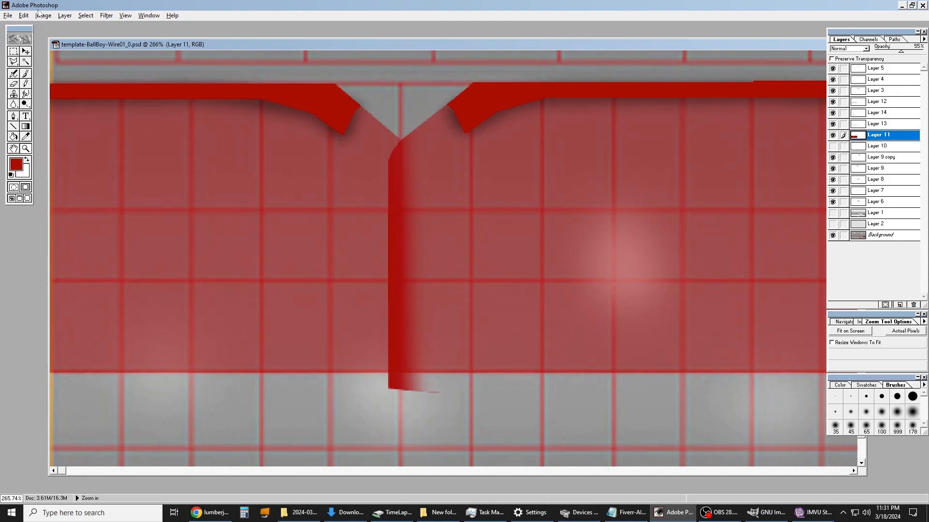
Step: Create a new layer named Layer 15 and place it between Layer 13 and the placket's Layer 14
{"action": "left_click", "coordinate": [67, 16]}
{"action": "left_click", "coordinate": [65, 16]}
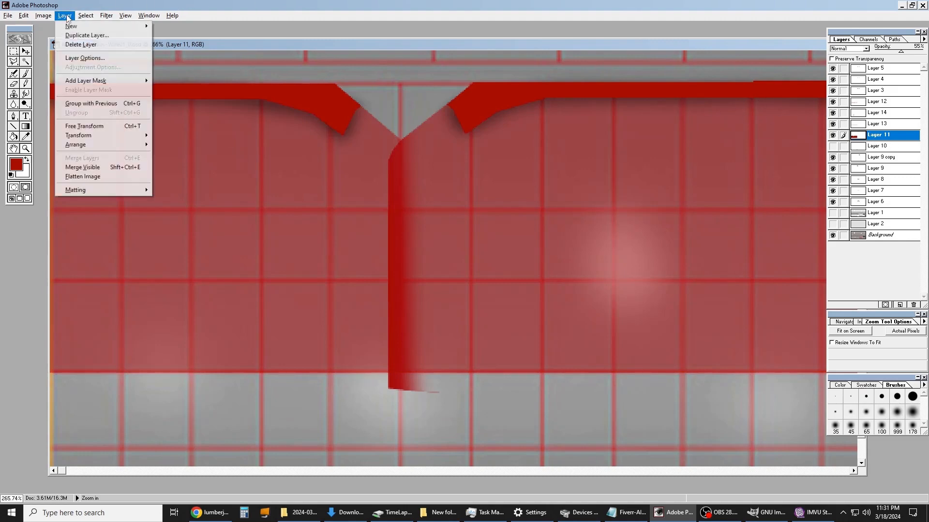
{"action": "mouse_move", "coordinate": [97, 26]}
{"action": "left_click", "coordinate": [190, 28]}
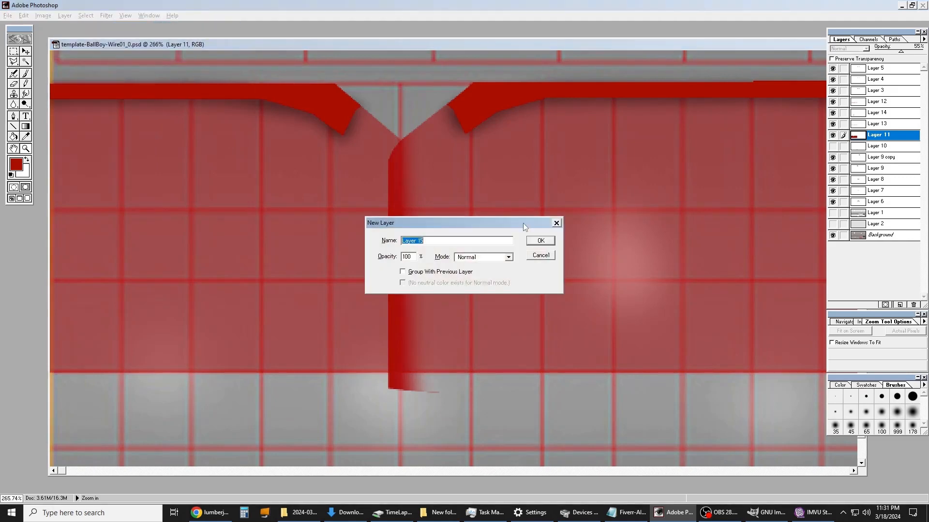
{"action": "left_click", "coordinate": [540, 241]}
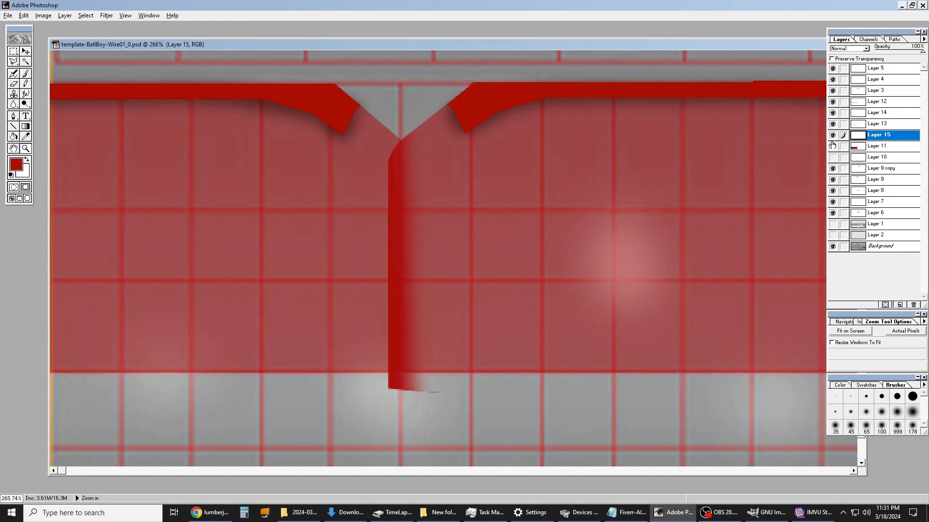
{"action": "left_click", "coordinate": [833, 113]}
{"action": "left_click", "coordinate": [833, 113]}
{"action": "left_click", "coordinate": [833, 113]}
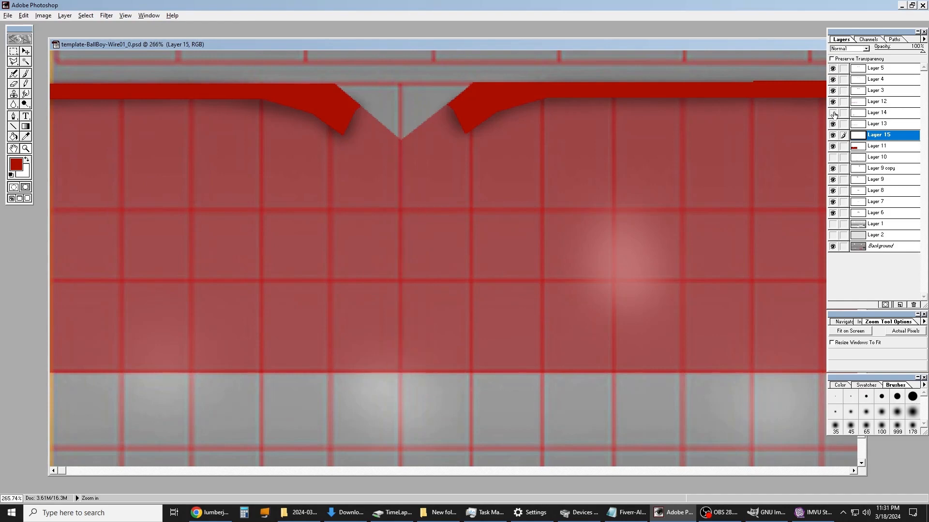
{"action": "left_click", "coordinate": [833, 113]}
{"action": "left_click_drag", "start_coordinate": [881, 137], "coordinate": [878, 121]}
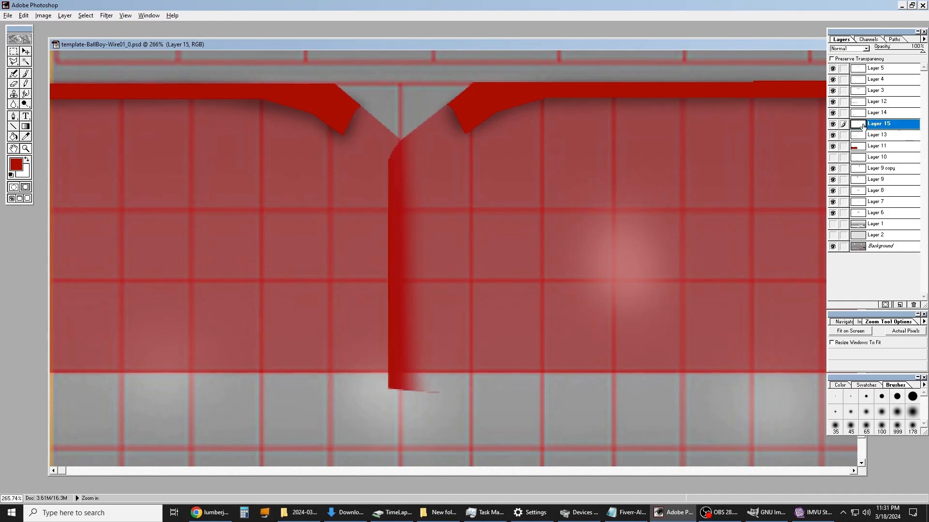
Step: Compare the shirt with and without the placket by toggling Layer 14's visibility, leaving it shown
{"action": "left_click", "coordinate": [832, 115]}
{"action": "left_click", "coordinate": [832, 114]}
{"action": "left_click", "coordinate": [833, 114]}
{"action": "left_click", "coordinate": [832, 114]}
{"action": "left_click", "coordinate": [833, 114]}
{"action": "left_click", "coordinate": [833, 114]}
{"action": "left_click", "coordinate": [832, 114]}
{"action": "left_click", "coordinate": [832, 114]}
{"action": "left_click", "coordinate": [832, 114]}
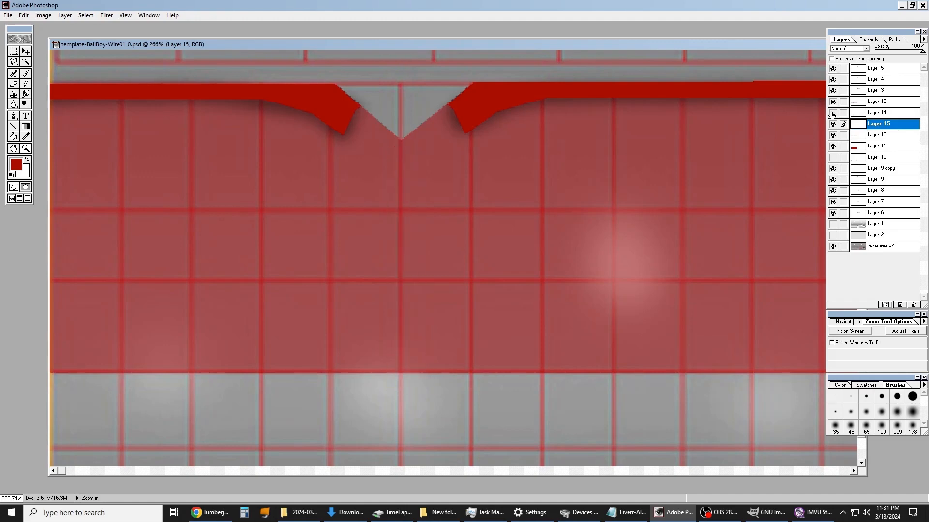
{"action": "left_click", "coordinate": [832, 114]}
Step: Set the foreground colour to black and airbrush a soft shadow along the placket's left edge on Layer 15
{"action": "left_click", "coordinate": [16, 162]}
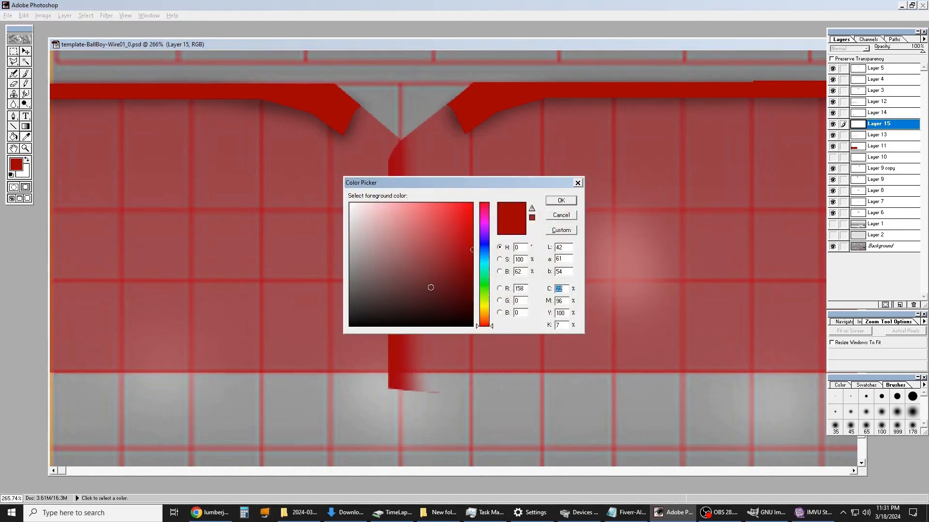
{"action": "left_click_drag", "start_coordinate": [431, 287], "coordinate": [475, 329]}
{"action": "left_click", "coordinate": [561, 200]}
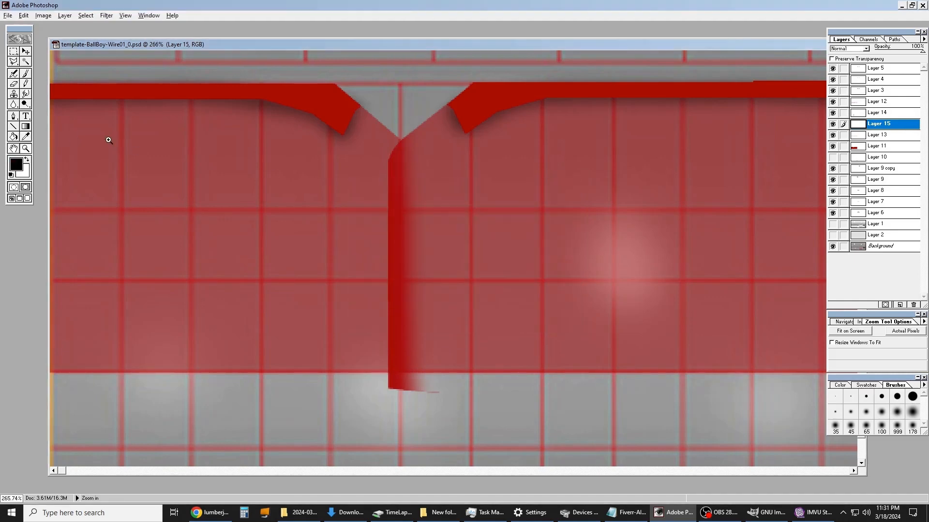
{"action": "left_click", "coordinate": [15, 76]}
{"action": "left_click", "coordinate": [898, 413]}
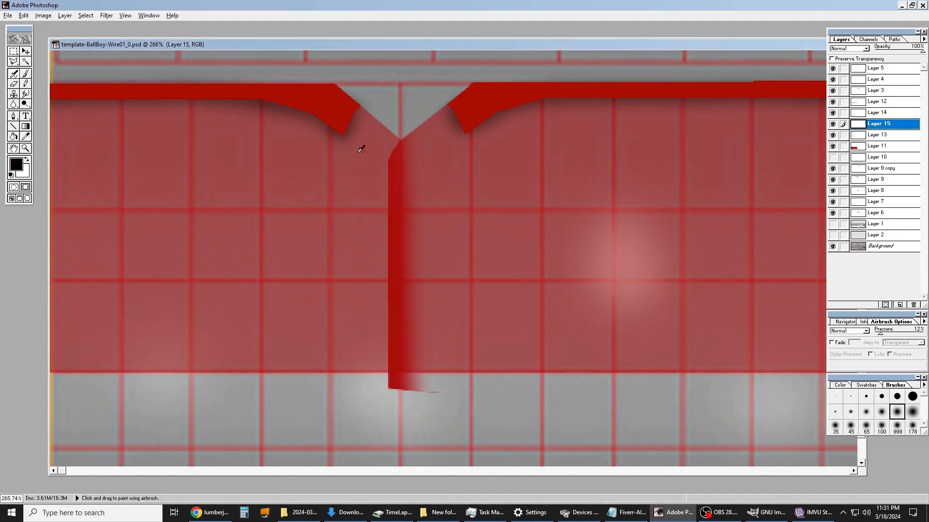
{"action": "left_click_drag", "start_coordinate": [395, 155], "coordinate": [392, 254]}
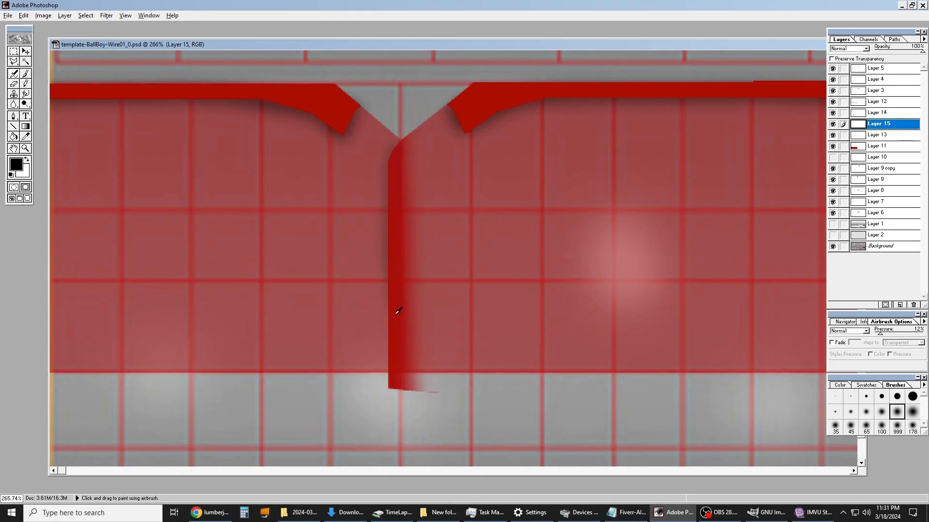
{"action": "left_click_drag", "start_coordinate": [395, 357], "coordinate": [392, 171]}
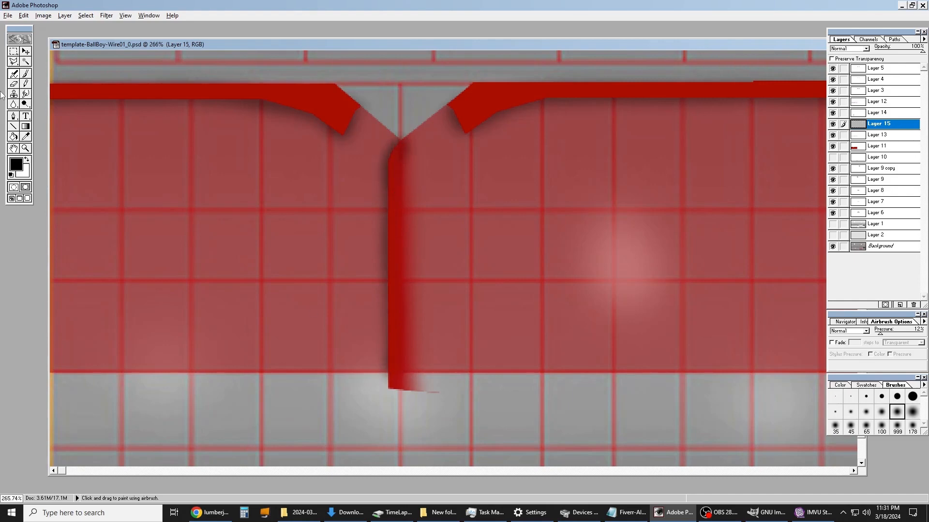
Step: Show Layer 1 and use a rectangular selection below the shirt's hem to delete the overhanging ends of the placket on Layer 14 and its shadow on Layer 15
{"action": "key", "text": "m"}
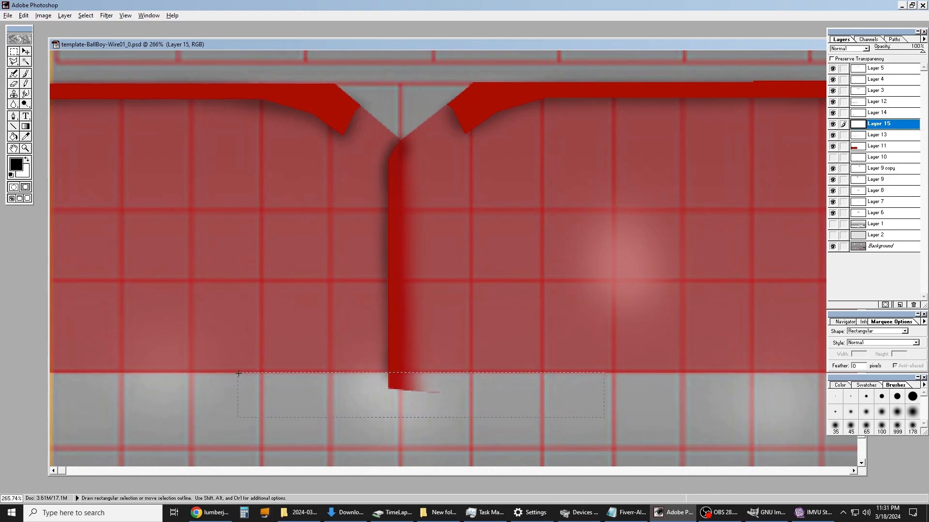
{"action": "left_click", "coordinate": [835, 225]}
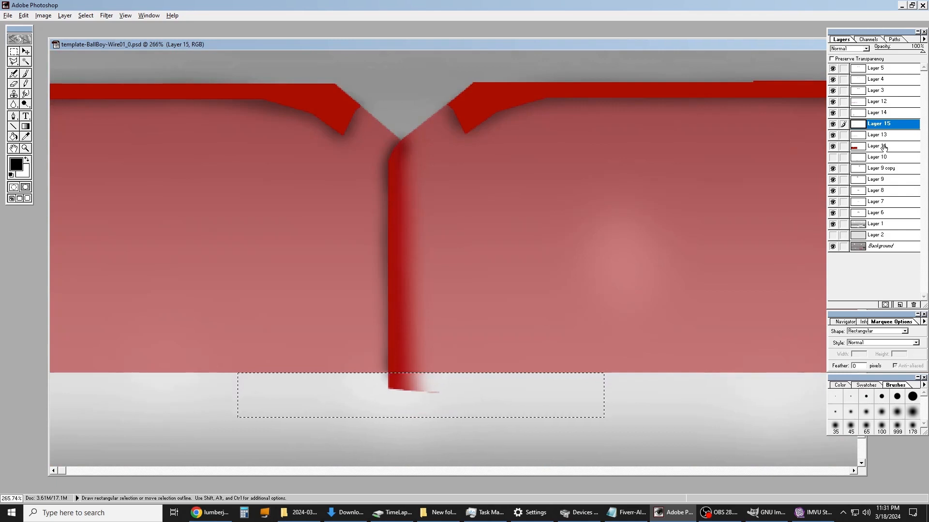
{"action": "left_click", "coordinate": [833, 114]}
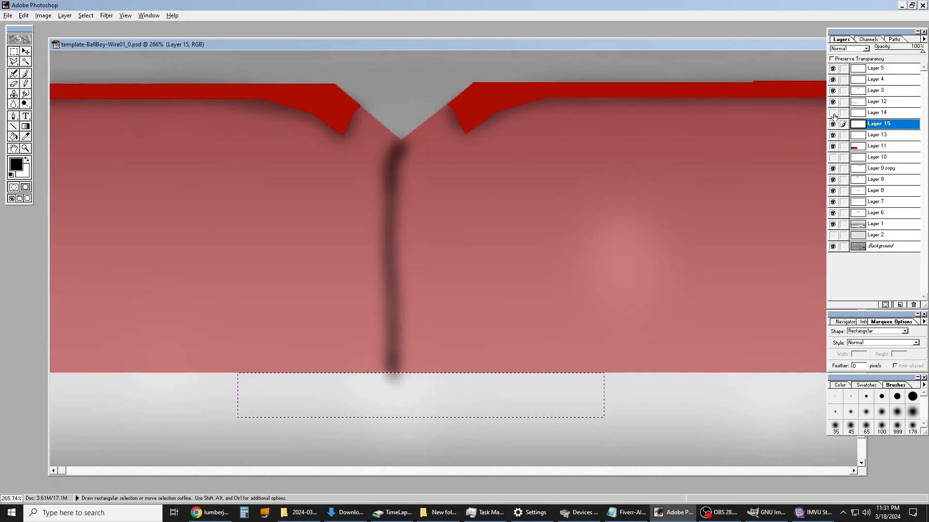
{"action": "left_click", "coordinate": [833, 114]}
{"action": "left_click", "coordinate": [878, 114]}
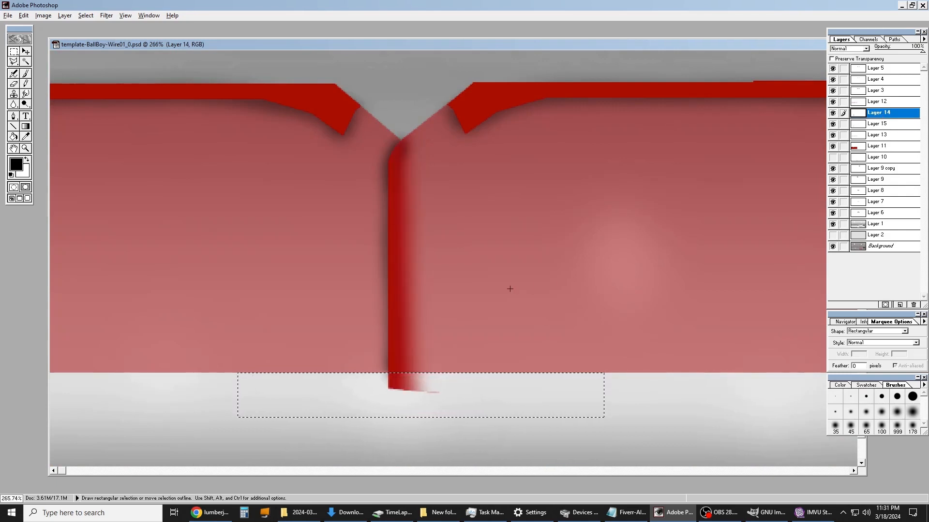
{"action": "left_click", "coordinate": [832, 123]}
{"action": "left_click", "coordinate": [833, 124]}
{"action": "left_click", "coordinate": [881, 125]}
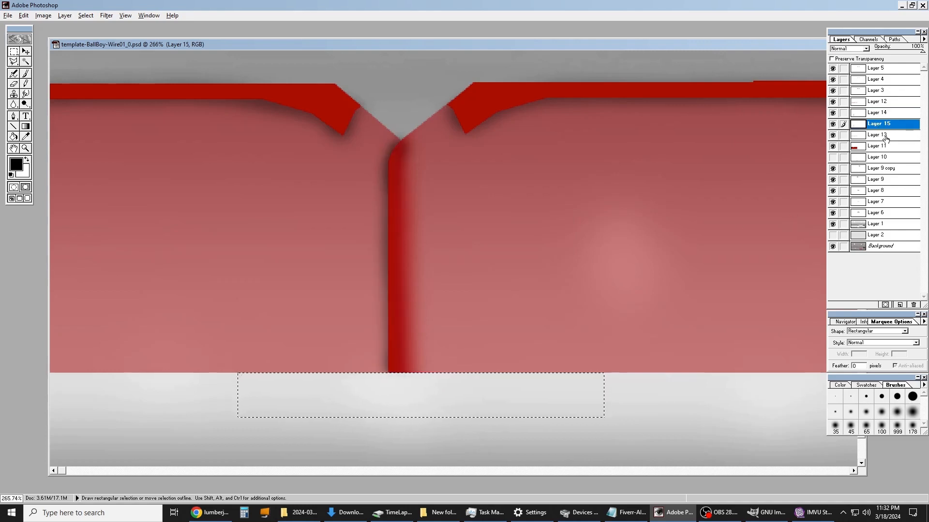
Step: Raise Layer 11's opacity to 100%, view the texture at 100% zoom and save the document
{"action": "left_click", "coordinate": [893, 148]}
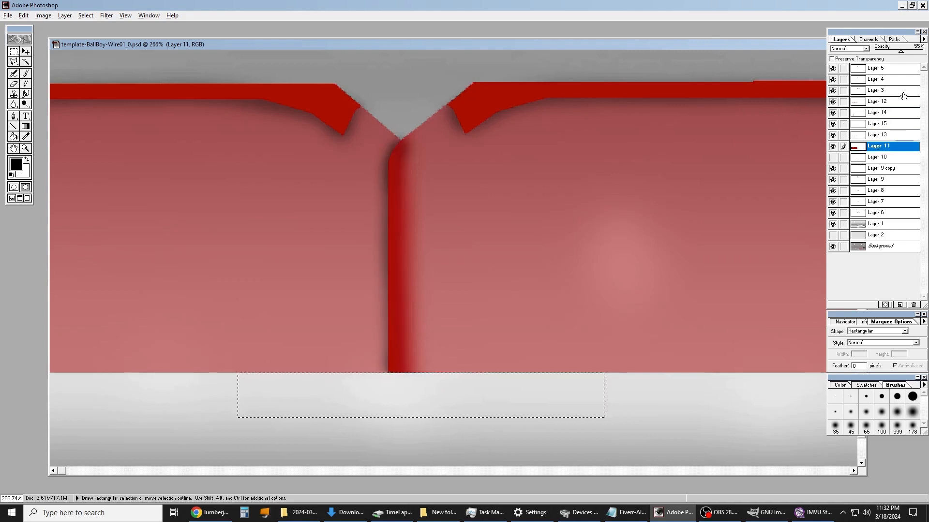
{"action": "left_click_drag", "start_coordinate": [901, 51], "coordinate": [922, 51]}
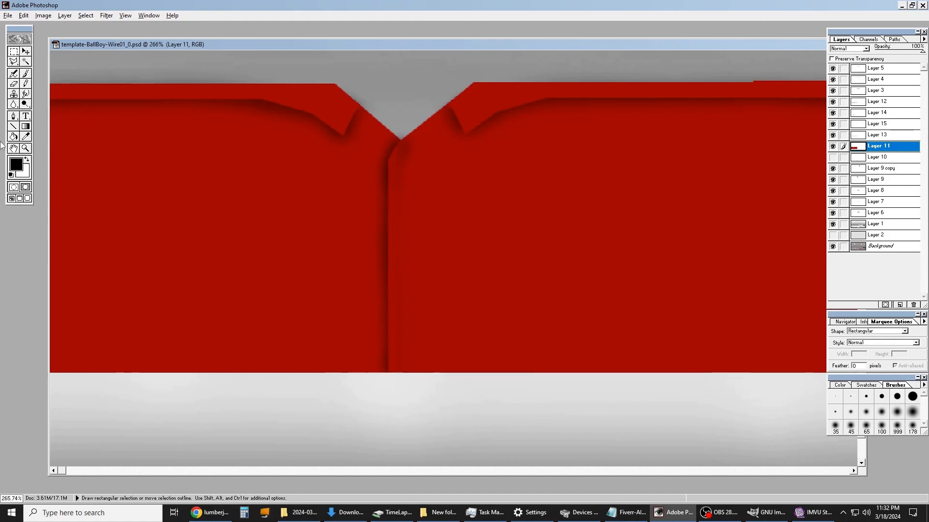
{"action": "left_click", "coordinate": [25, 148]}
{"action": "right_click", "coordinate": [337, 150]}
{"action": "left_click", "coordinate": [354, 163]}
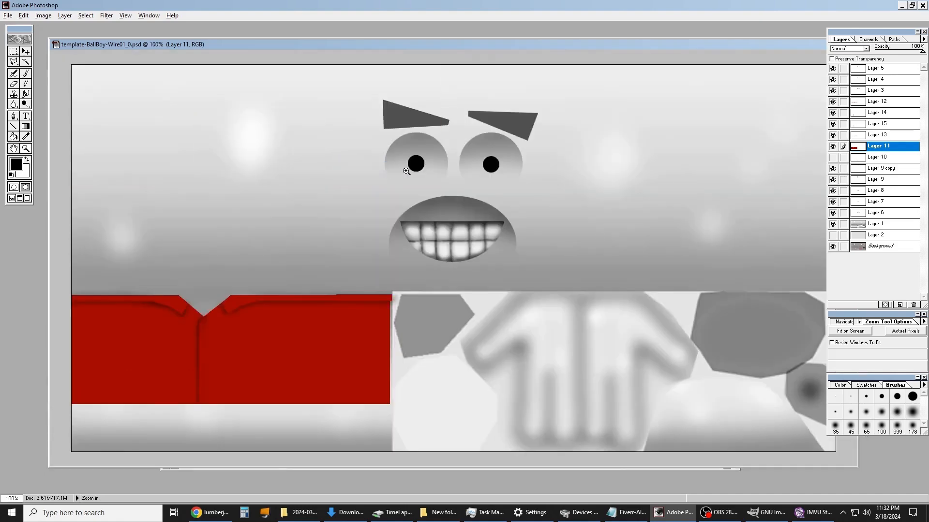
{"action": "left_click", "coordinate": [7, 16]}
{"action": "left_click", "coordinate": [47, 70]}
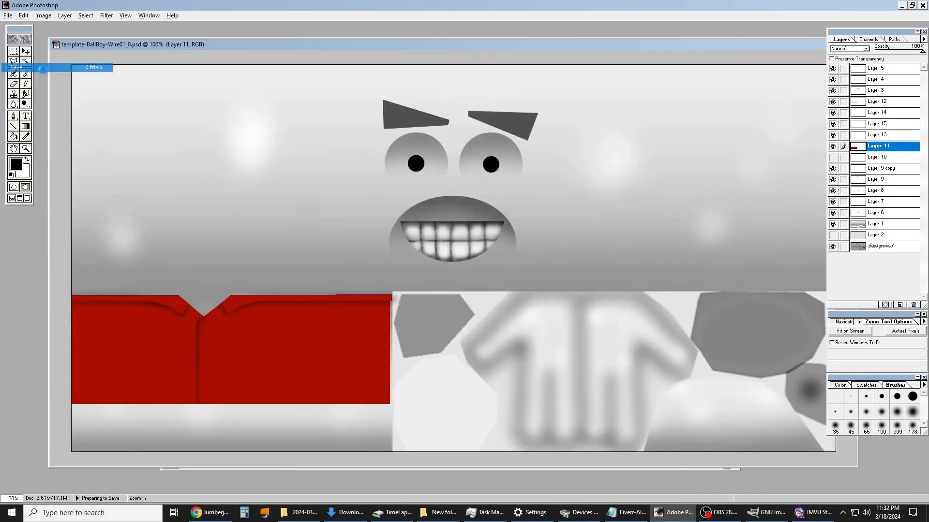
Step: Save a JPEG copy of the texture at Maximum quality, overwriting BallBoy-NewFace.jpg
{"action": "left_click", "coordinate": [7, 15]}
{"action": "left_click", "coordinate": [43, 82]}
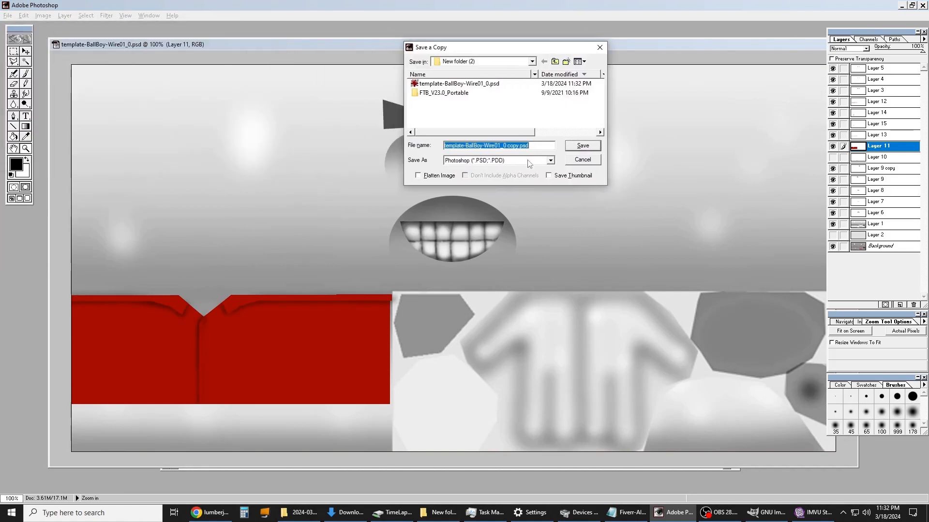
{"action": "left_click", "coordinate": [529, 163]}
{"action": "left_click", "coordinate": [493, 184]}
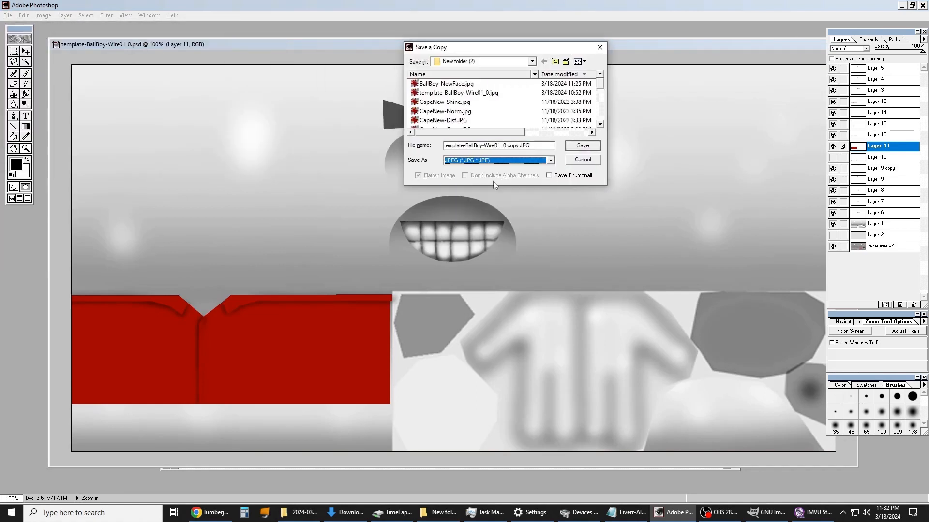
{"action": "double_click", "coordinate": [468, 84]}
{"action": "left_click", "coordinate": [474, 285]}
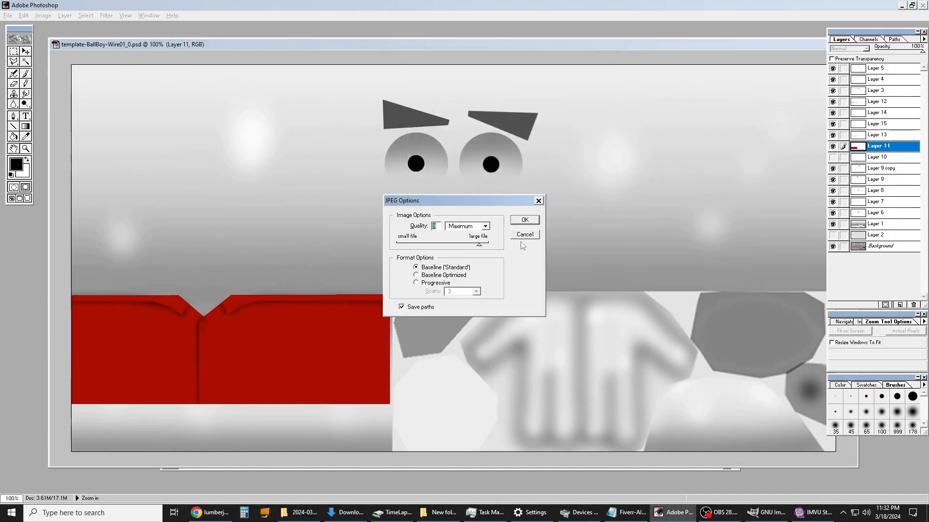
{"action": "left_click", "coordinate": [527, 222]}
Step: Switch to IMVU Studio, reload BallBoy-NewFace.jpg as the BallBoy01 diffuse texture and inspect the shirt on the model
{"action": "left_click", "coordinate": [813, 513]}
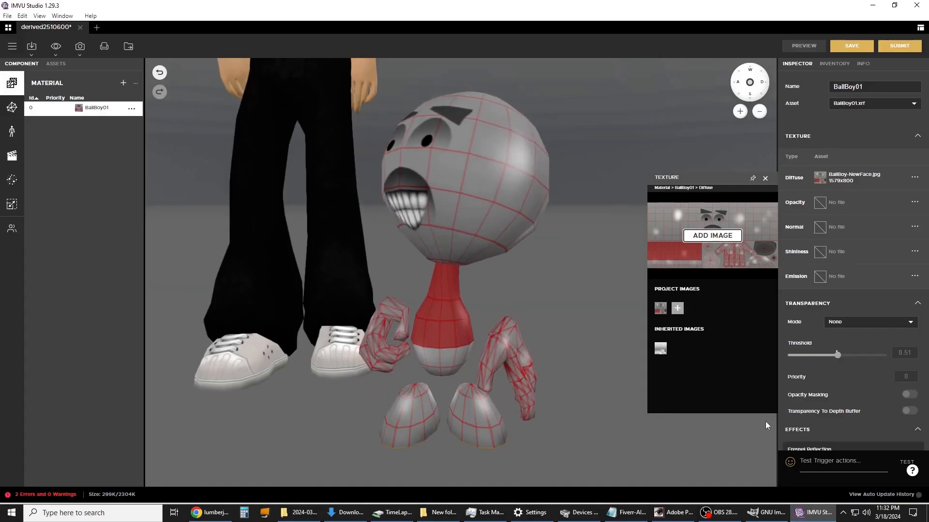
{"action": "left_click", "coordinate": [712, 235]}
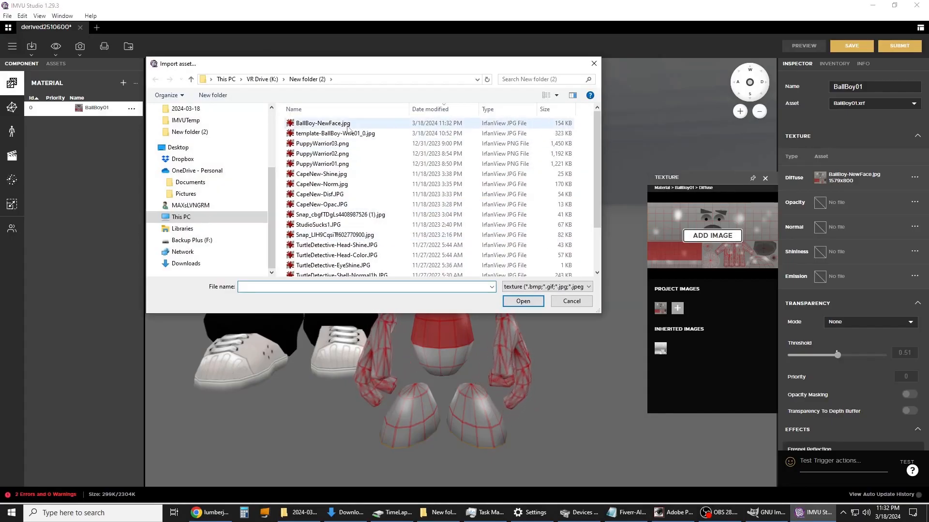
{"action": "double_click", "coordinate": [347, 125]}
{"action": "left_click", "coordinate": [527, 300]}
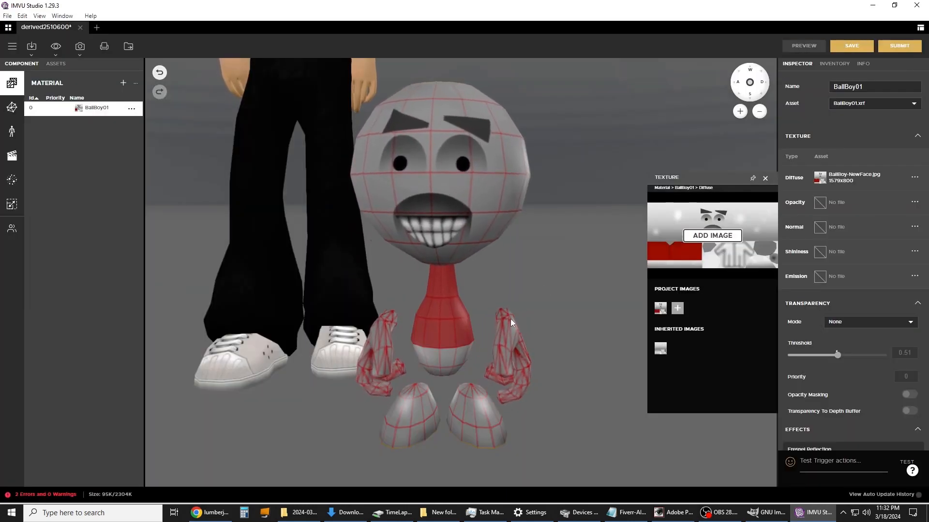
{"action": "left_click_drag", "start_coordinate": [495, 283], "coordinate": [455, 245]}
Step: Return to Photoshop, hide Layer 1 to expose the wireframe and lower Layer 11's opacity to 31%
{"action": "left_click", "coordinate": [675, 513]}
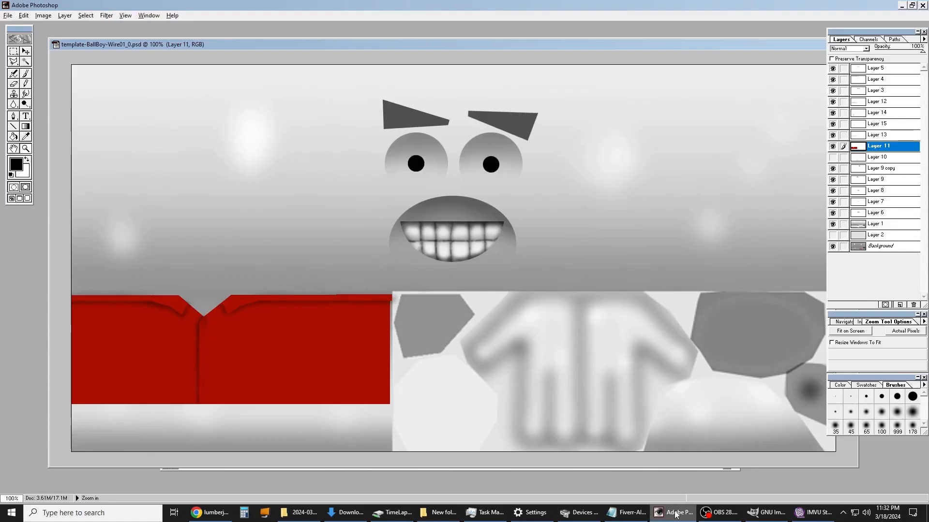
{"action": "left_click", "coordinate": [833, 224]}
{"action": "left_click", "coordinate": [890, 51]}
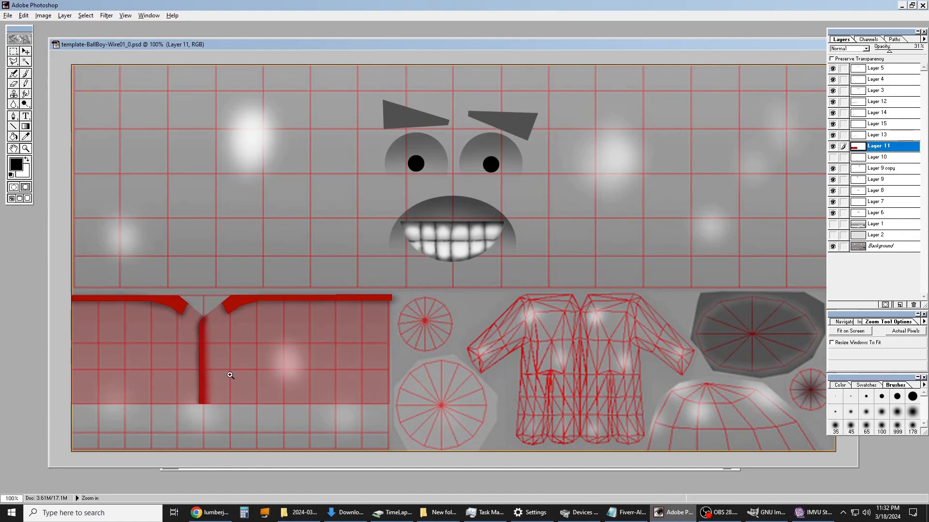
Step: Gauge the placket's horizontal position against the shirt's wireframe with a rectangular selection, and clear the selection
{"action": "key", "text": "m"}
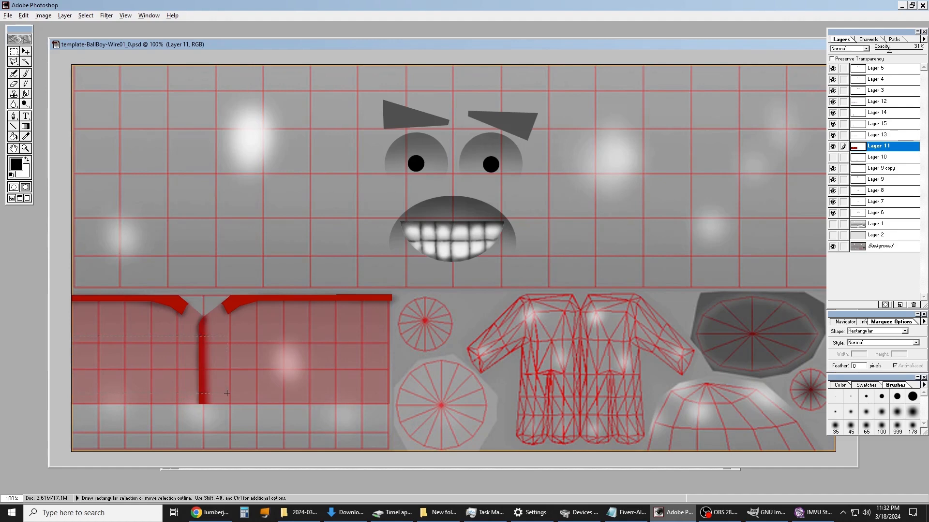
{"action": "left_click_drag", "start_coordinate": [229, 393], "coordinate": [229, 393]}
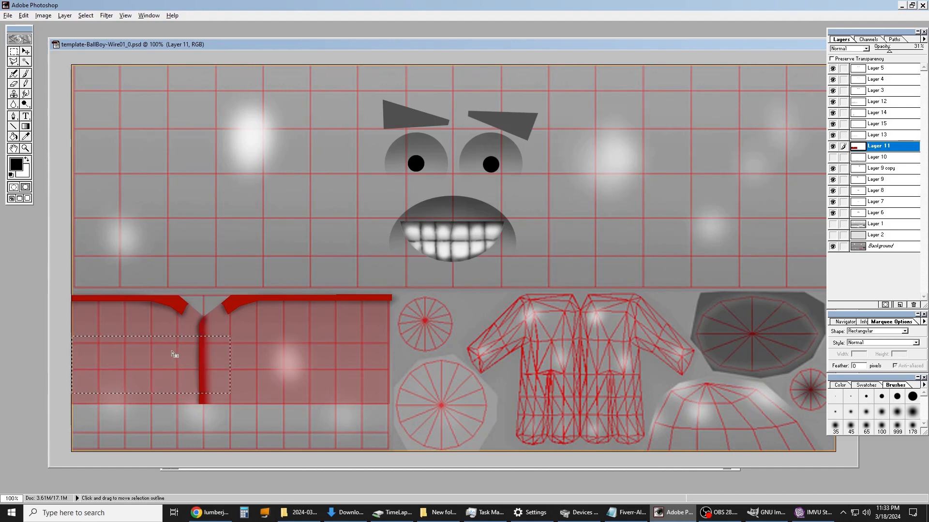
{"action": "left_click_drag", "start_coordinate": [172, 351], "coordinate": [102, 319]}
{"action": "key", "text": "z"}
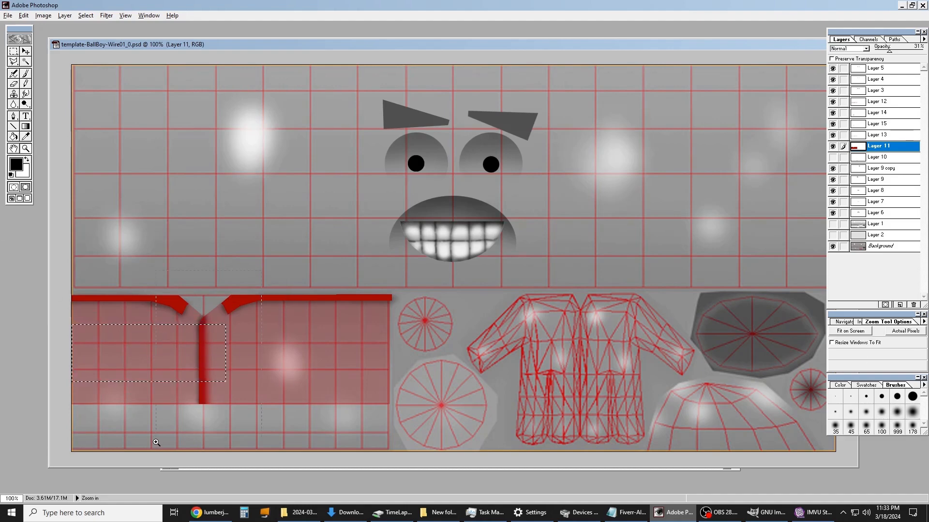
{"action": "left_click_drag", "start_coordinate": [157, 443], "coordinate": [261, 270]}
{"action": "key", "text": "m"}
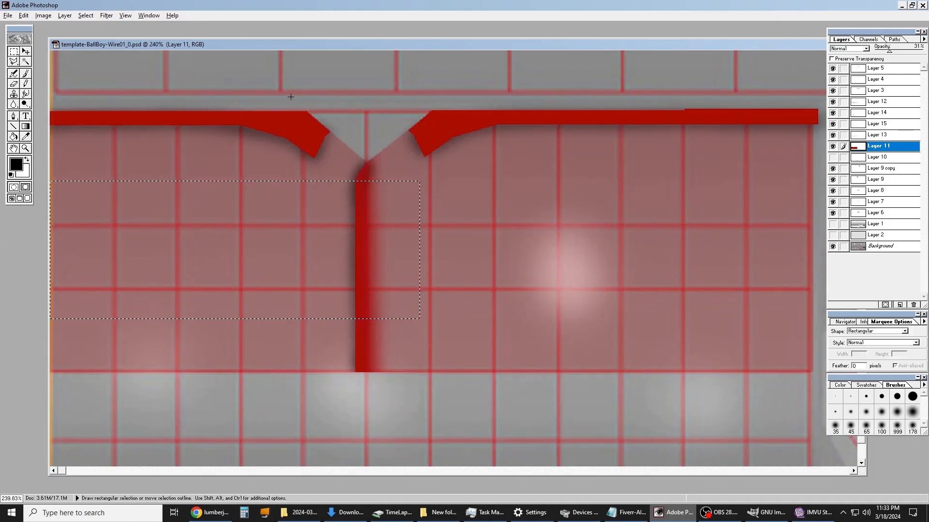
{"action": "left_click", "coordinate": [290, 97]}
Step: Move the placket on Layer 14 one wireframe column to the right, aligning its left edge with the grid line, and show Layer 1
{"action": "left_click", "coordinate": [26, 52]}
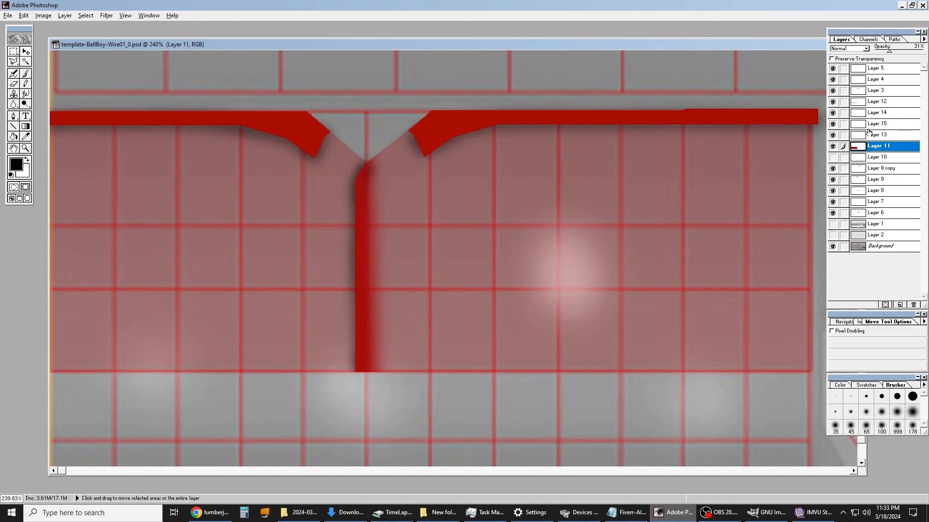
{"action": "left_click", "coordinate": [877, 114]}
{"action": "left_click_drag", "start_coordinate": [455, 220], "coordinate": [534, 219]}
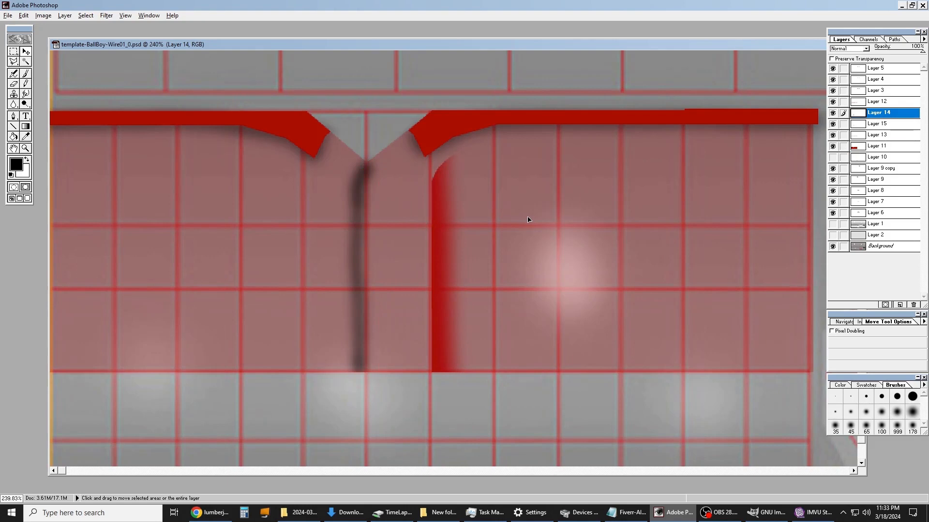
{"action": "left_click_drag", "start_coordinate": [528, 219], "coordinate": [525, 218]}
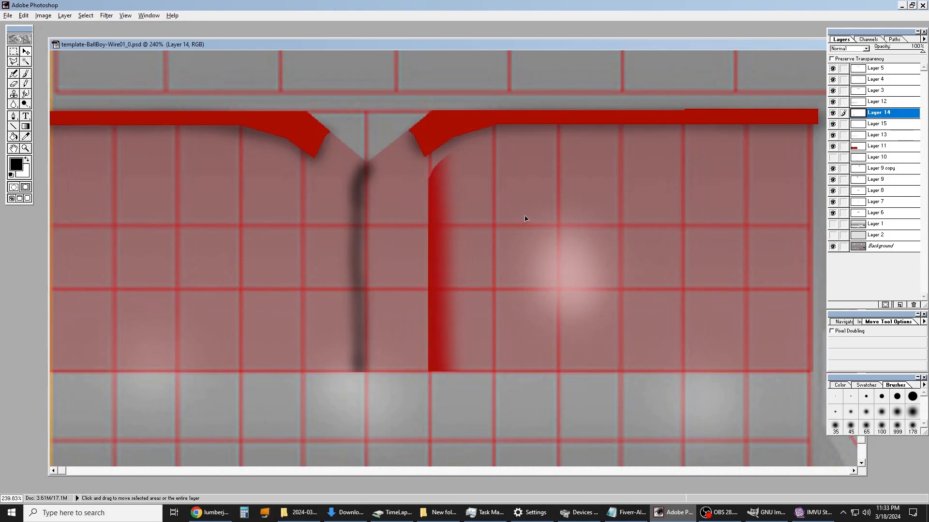
{"action": "left_click", "coordinate": [833, 224]}
{"action": "left_click_drag", "start_coordinate": [483, 284], "coordinate": [486, 286]}
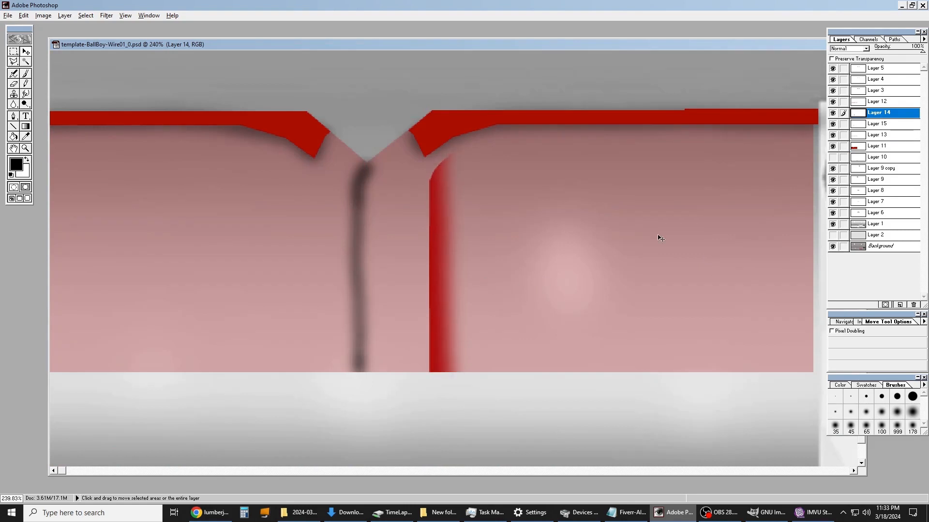
Step: Check the moved placket by toggling Layer 14's visibility, and shift the Layer 15 shadow right to sit along the placket's left edge
{"action": "left_click", "coordinate": [832, 113]}
{"action": "left_click", "coordinate": [833, 114]}
{"action": "left_click", "coordinate": [902, 125]}
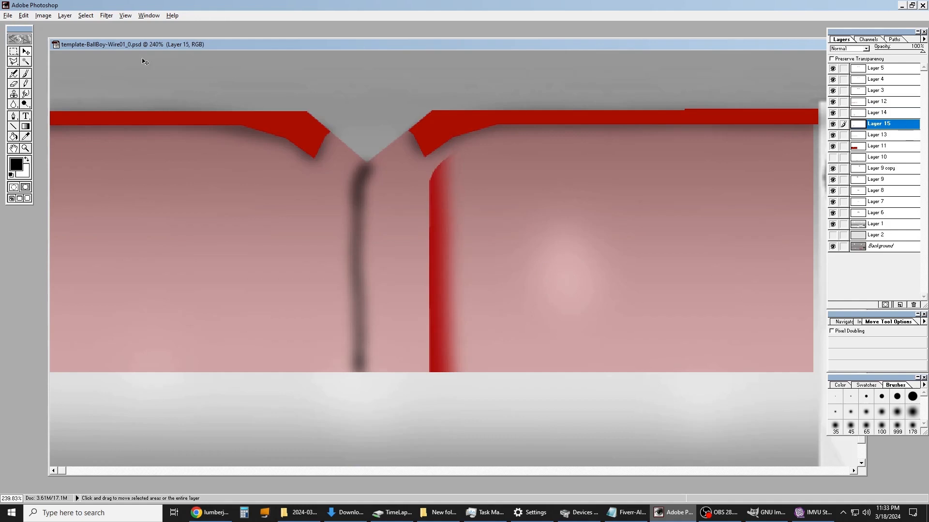
{"action": "left_click_drag", "start_coordinate": [412, 255], "coordinate": [465, 238]}
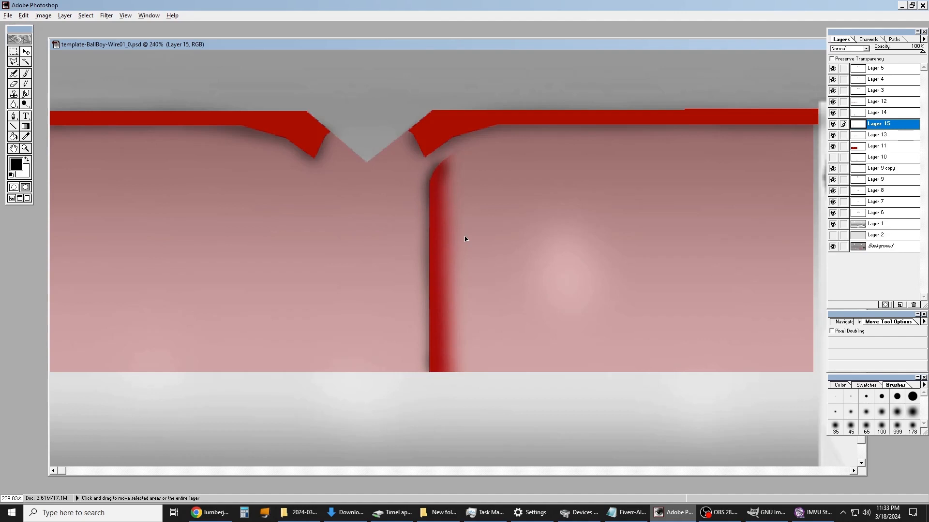
Step: Move the shirt body on Layer 11 right along the wireframe so the tip of its V-neck meets the top of the placket, leaving Layer 1 shown
{"action": "left_click", "coordinate": [884, 102]}
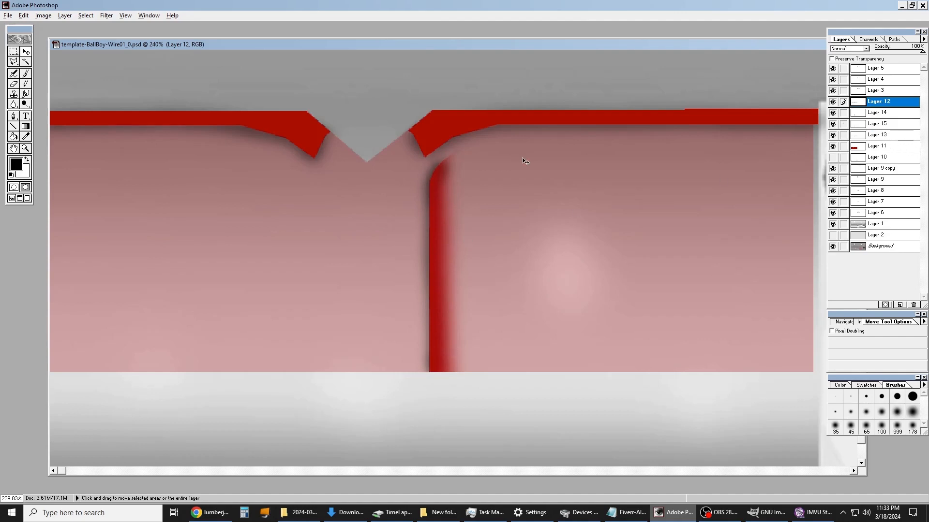
{"action": "left_click", "coordinate": [832, 225]}
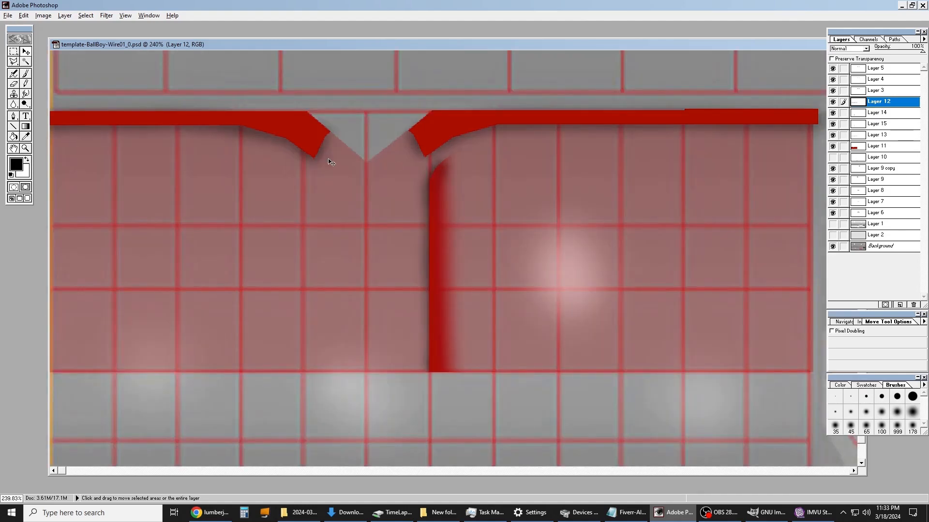
{"action": "left_click", "coordinate": [895, 151]}
{"action": "left_click_drag", "start_coordinate": [457, 214], "coordinate": [521, 214]}
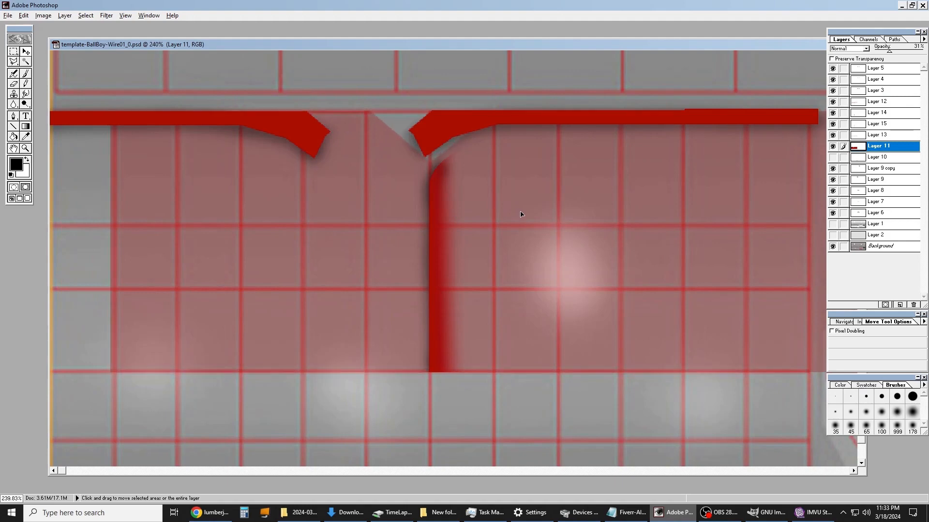
{"action": "left_click", "coordinate": [833, 224]}
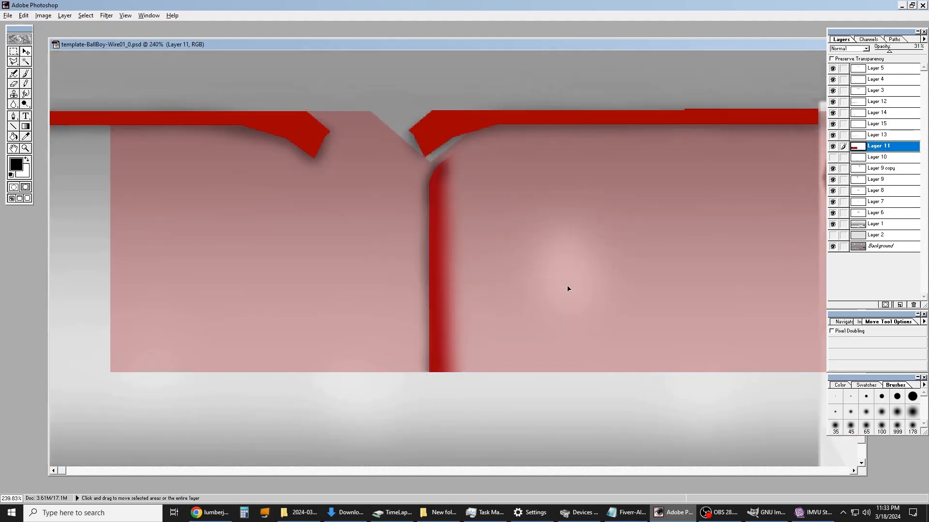
{"action": "left_click_drag", "start_coordinate": [568, 289], "coordinate": [579, 289]}
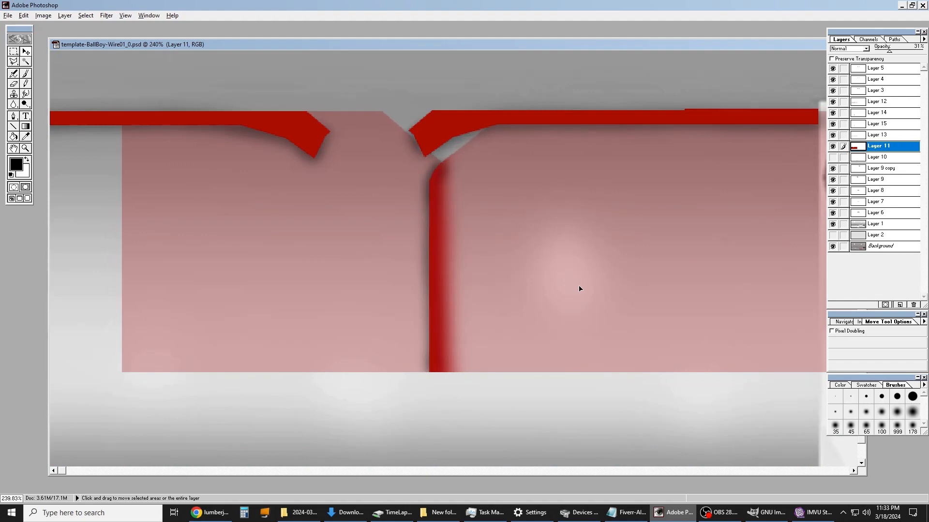
{"action": "key", "text": "Right"}
{"action": "key", "text": "Left"}
Step: Shift the collar on Layer 12 right to line up with the shirt's V-neck, and raise Layer 11's opacity to 100%
{"action": "left_click", "coordinate": [881, 102]}
{"action": "left_click_drag", "start_coordinate": [438, 155], "coordinate": [512, 155]}
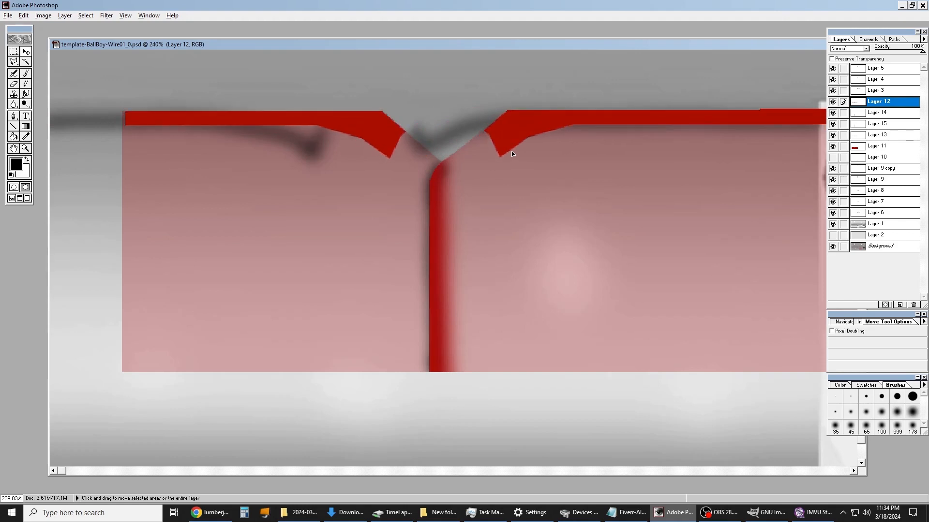
{"action": "left_click", "coordinate": [880, 147]}
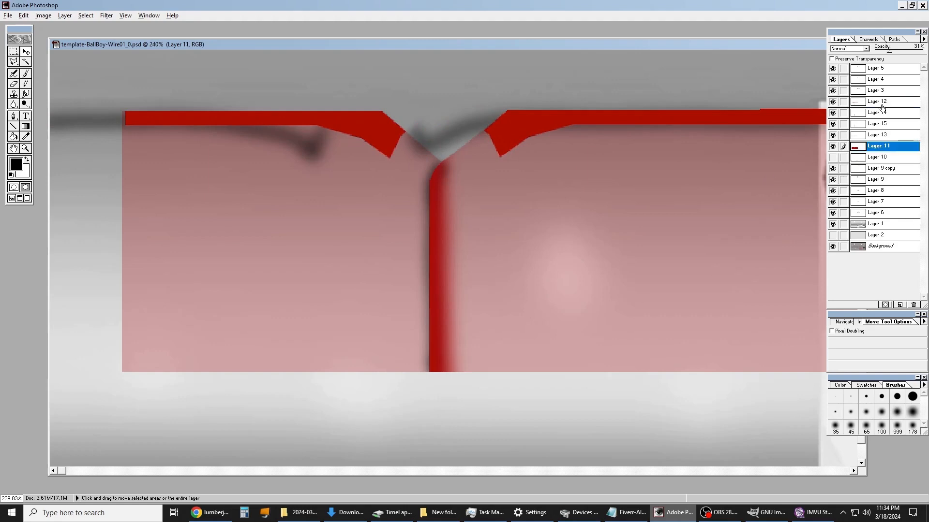
{"action": "left_click_drag", "start_coordinate": [890, 51], "coordinate": [922, 50]}
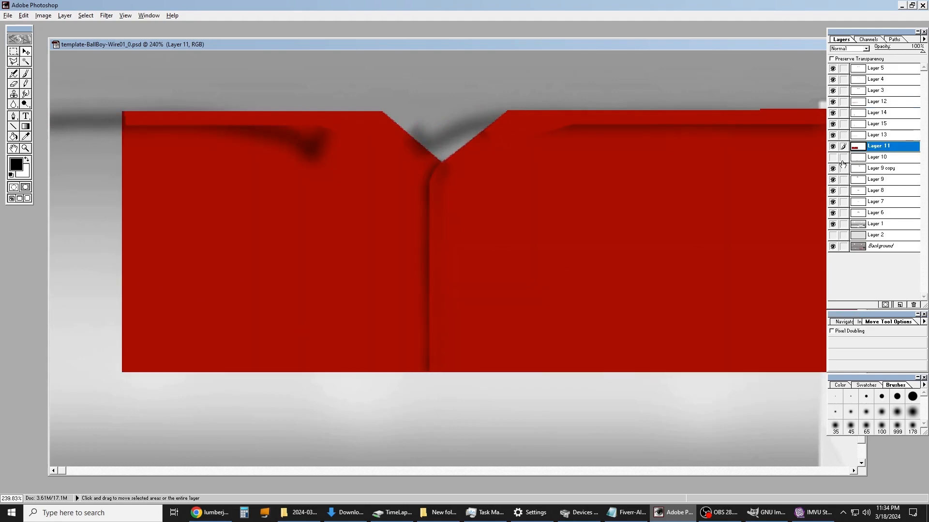
Step: Shift the collar shadow on Layer 13 right to sit beneath the collar, and check the placket by toggling Layer 14's visibility
{"action": "left_click", "coordinate": [875, 137]}
{"action": "left_click_drag", "start_coordinate": [348, 191], "coordinate": [425, 191]}
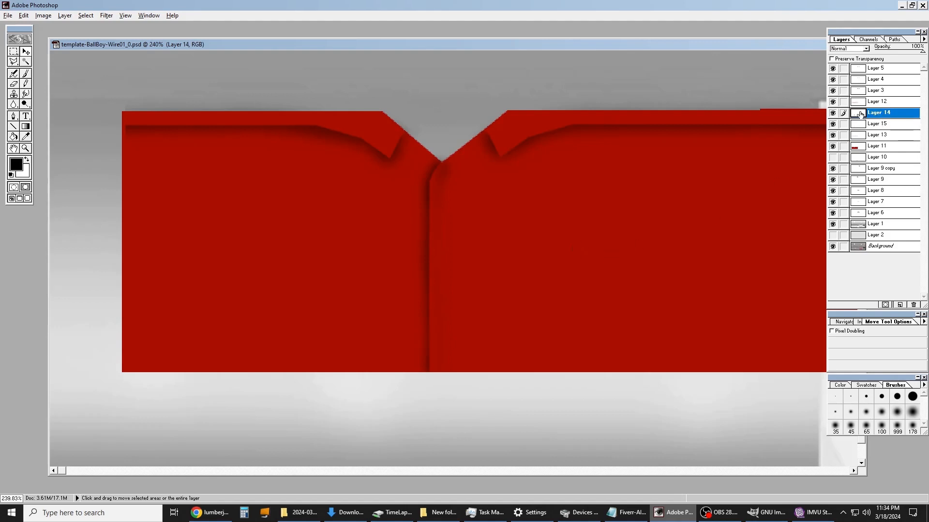
{"action": "left_click", "coordinate": [878, 113]}
{"action": "left_click", "coordinate": [833, 114]}
{"action": "left_click", "coordinate": [833, 115]}
{"action": "left_click", "coordinate": [833, 114]}
{"action": "left_click", "coordinate": [833, 114]}
Step: Sample the shirt's red and airbrush the placket on Layer 14 from the V-neck down past the hem with a larger soft brush
{"action": "left_click", "coordinate": [26, 150]}
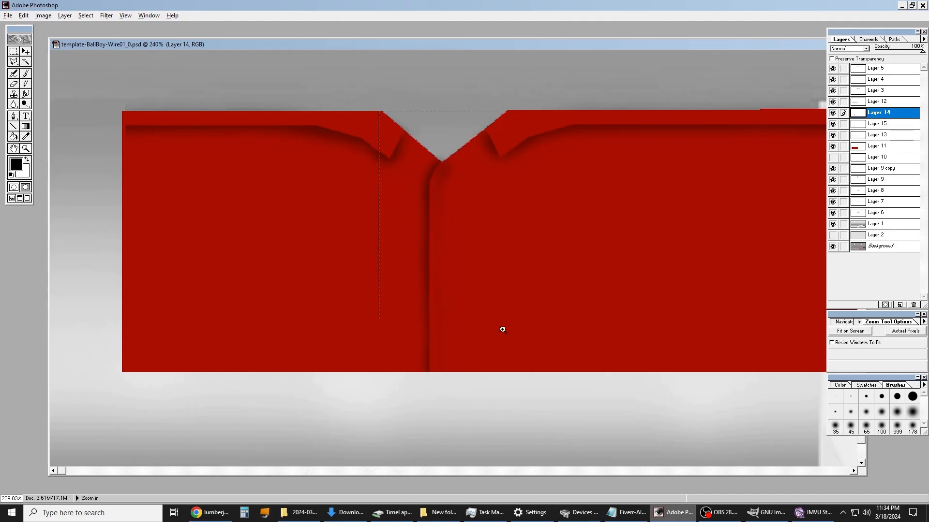
{"action": "left_click_drag", "start_coordinate": [502, 330], "coordinate": [534, 382]}
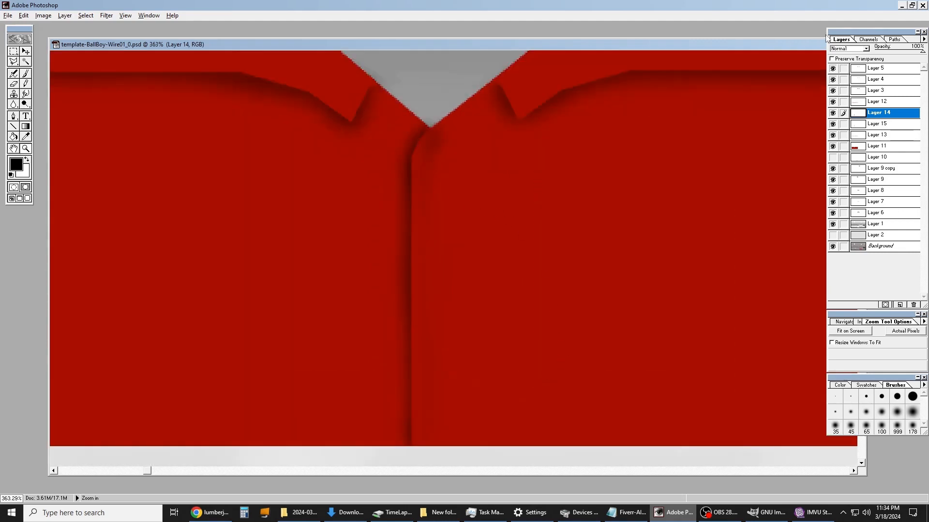
{"action": "left_click", "coordinate": [14, 74]}
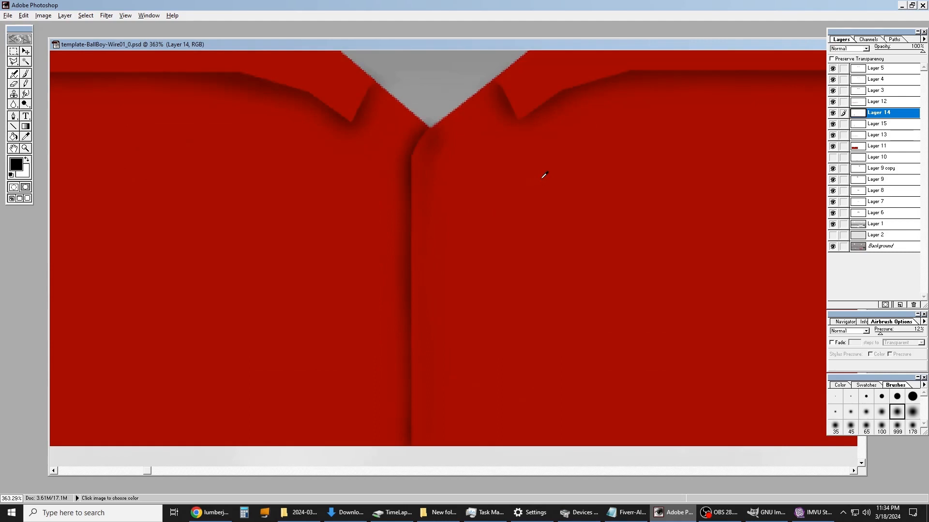
{"action": "left_click", "coordinate": [545, 175], "text": "alt"}
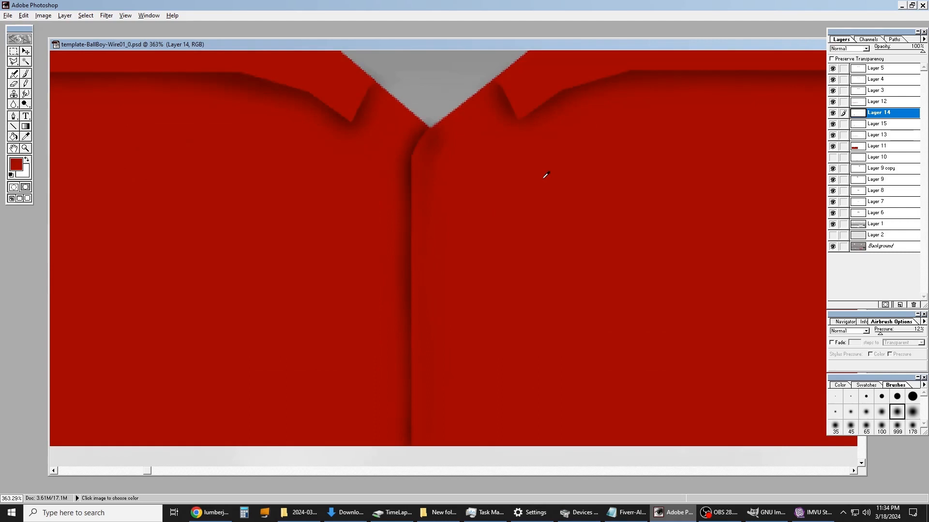
{"action": "left_click", "coordinate": [833, 113]}
{"action": "left_click", "coordinate": [833, 113]}
{"action": "left_click", "coordinate": [833, 113]}
{"action": "left_click", "coordinate": [833, 113]}
{"action": "left_click", "coordinate": [912, 413]}
{"action": "left_click", "coordinate": [863, 462]}
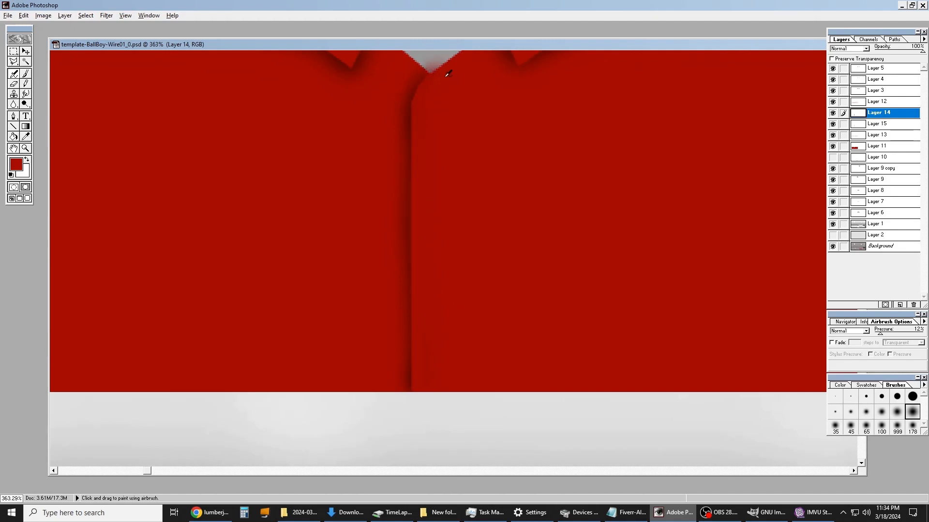
{"action": "left_click_drag", "start_coordinate": [436, 343], "coordinate": [429, 391]}
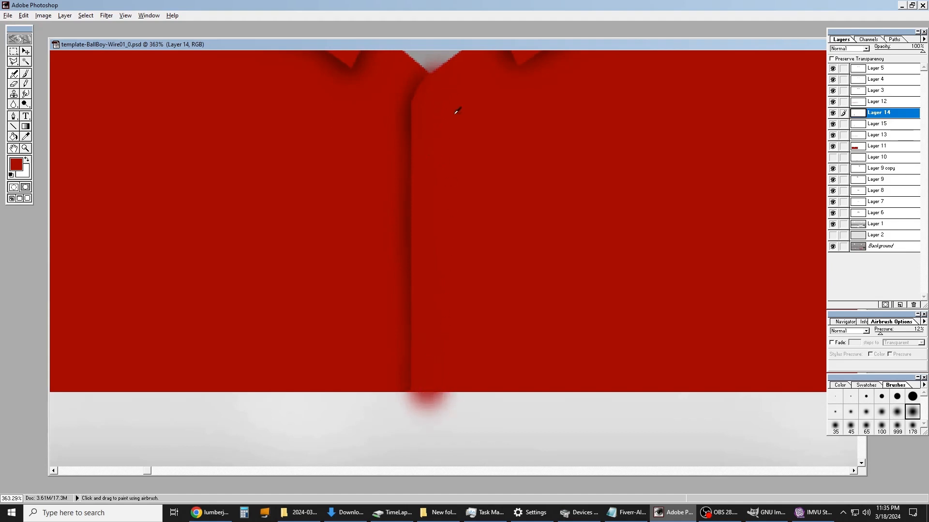
Step: Delete the red overspray below the shirt's hem from Layer 14 and clear the selection
{"action": "left_click", "coordinate": [14, 51]}
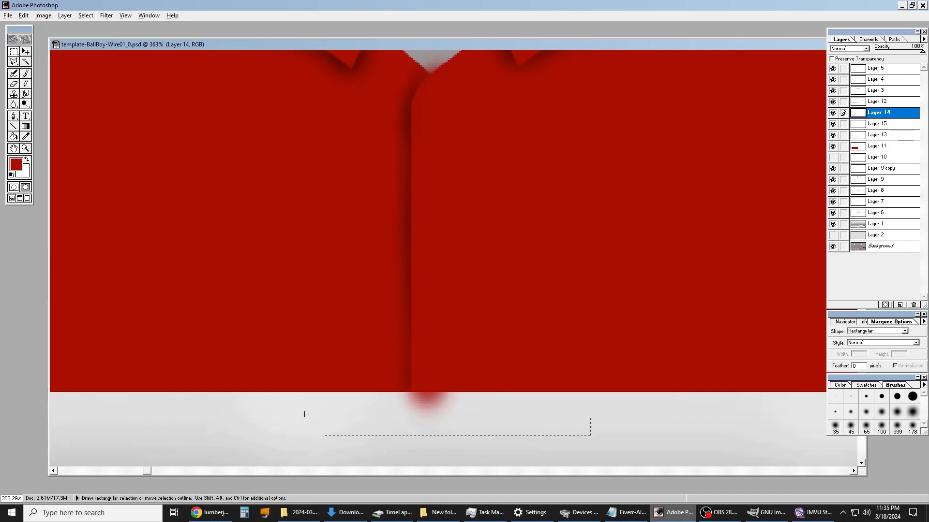
{"action": "left_click_drag", "start_coordinate": [304, 415], "coordinate": [265, 393]}
{"action": "key", "text": "Delete"}
{"action": "key", "text": "ctrl+d"}
Step: Hide Layer 1 to expose the wireframe, and make a rectangular selection around the shirt's excess beyond the body grid's right edge
{"action": "left_click", "coordinate": [25, 149]}
{"action": "right_click", "coordinate": [392, 151]}
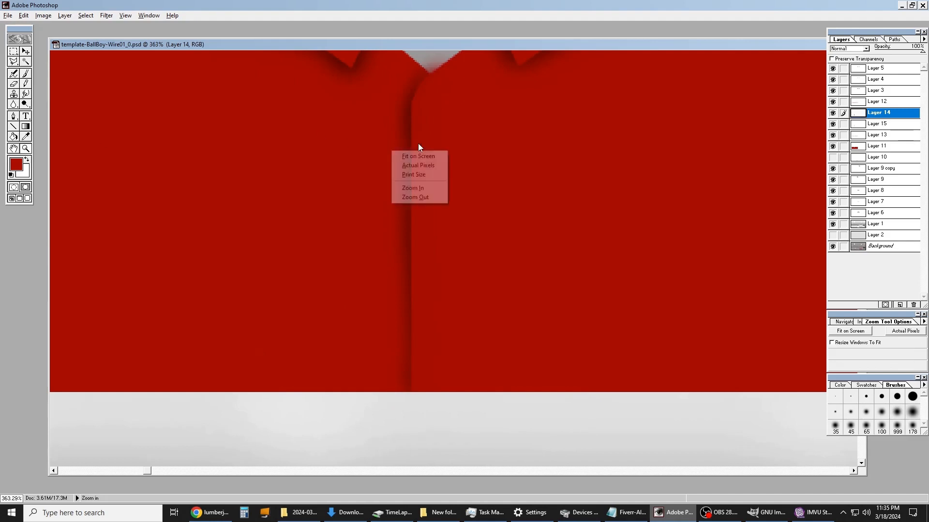
{"action": "left_click", "coordinate": [411, 165]}
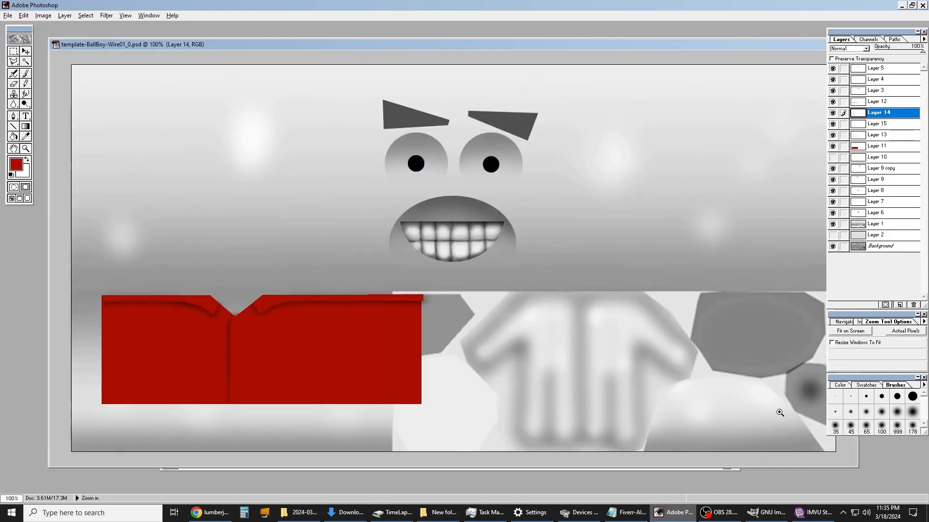
{"action": "left_click", "coordinate": [832, 225]}
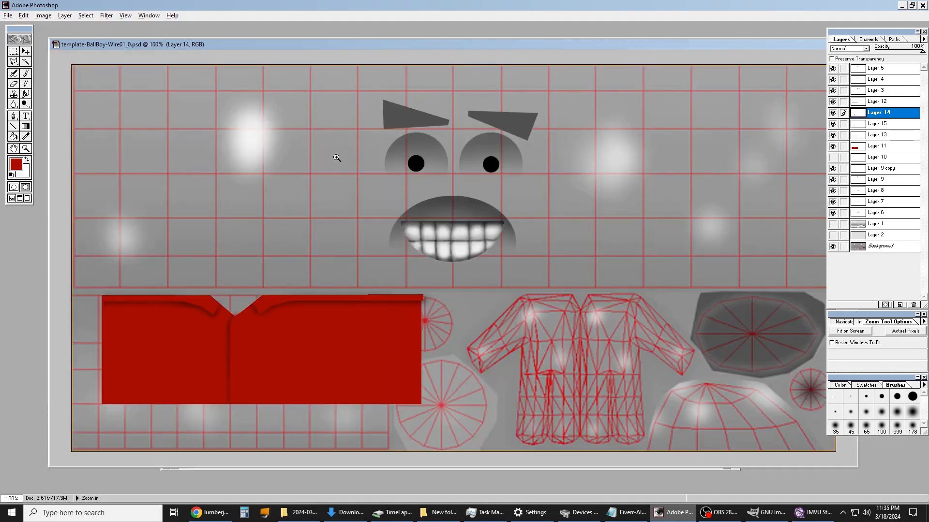
{"action": "left_click", "coordinate": [26, 52]}
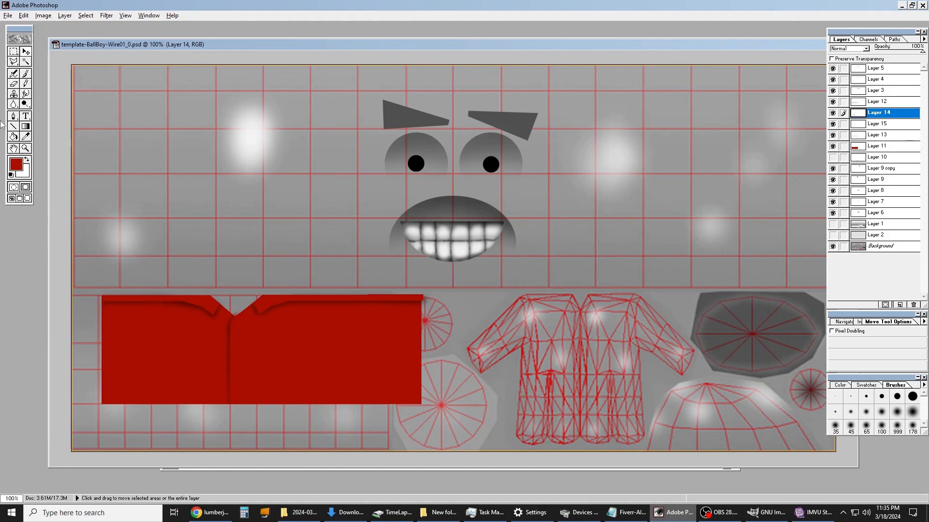
{"action": "left_click", "coordinate": [13, 52]}
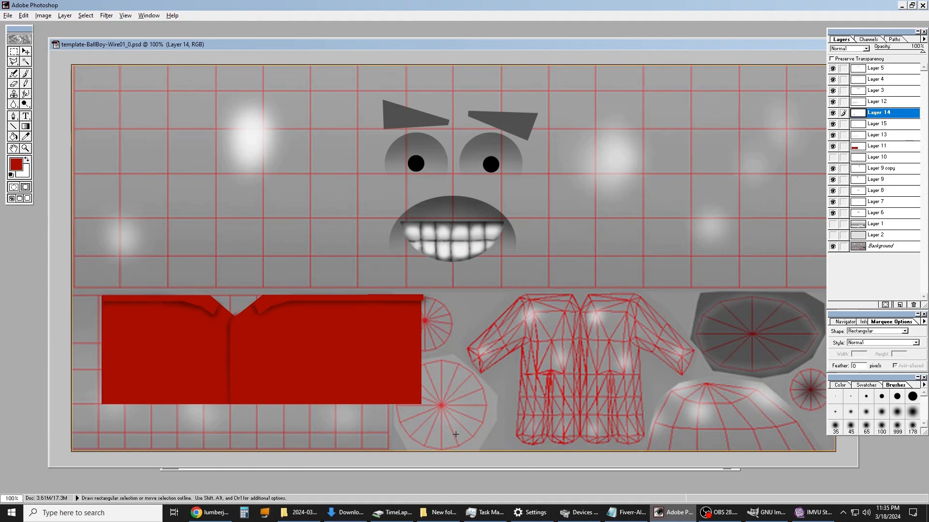
{"action": "left_click_drag", "start_coordinate": [392, 283], "coordinate": [389, 272]}
Step: Save a JPEG copy of the texture as BallBoy-NewFace.jpg, replacing the existing file
{"action": "left_click", "coordinate": [9, 16]}
{"action": "left_click", "coordinate": [28, 85]}
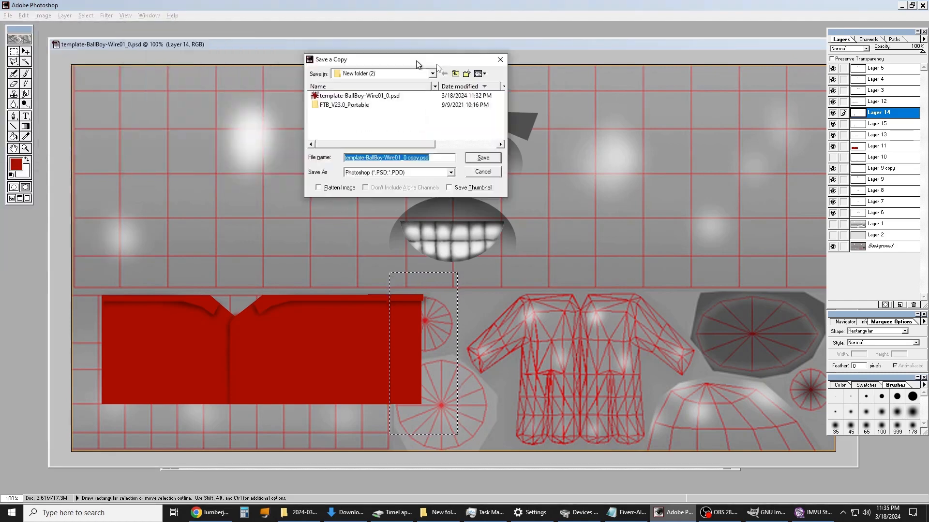
{"action": "left_click", "coordinate": [540, 186]}
{"action": "left_click", "coordinate": [484, 229]}
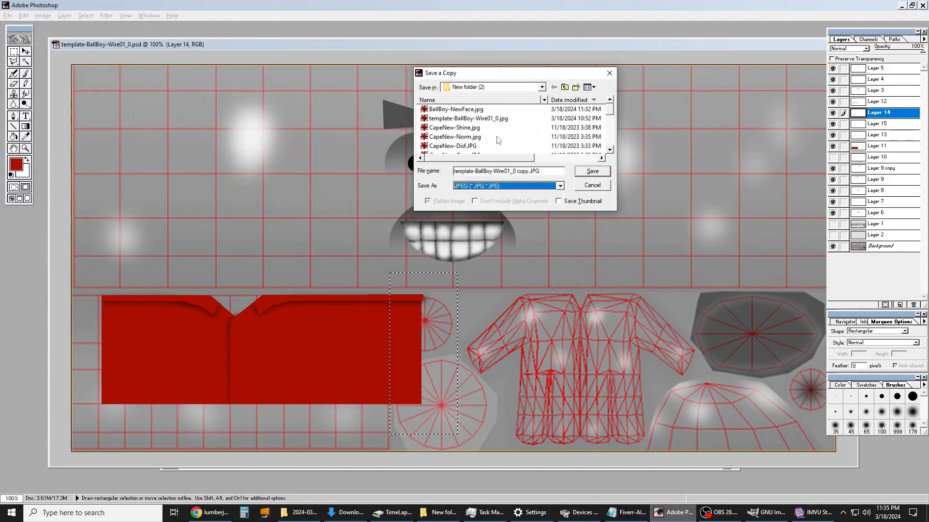
{"action": "double_click", "coordinate": [477, 110]}
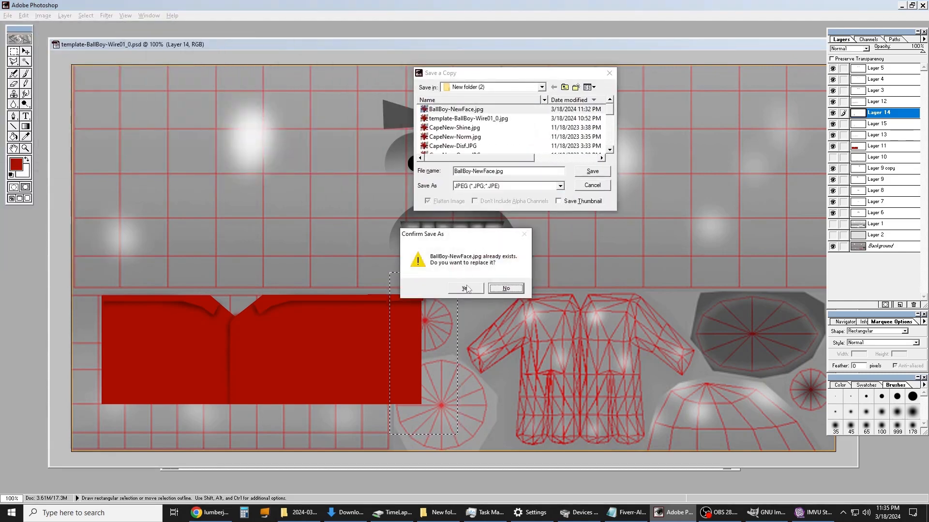
{"action": "left_click", "coordinate": [466, 288]}
{"action": "left_click", "coordinate": [525, 221]}
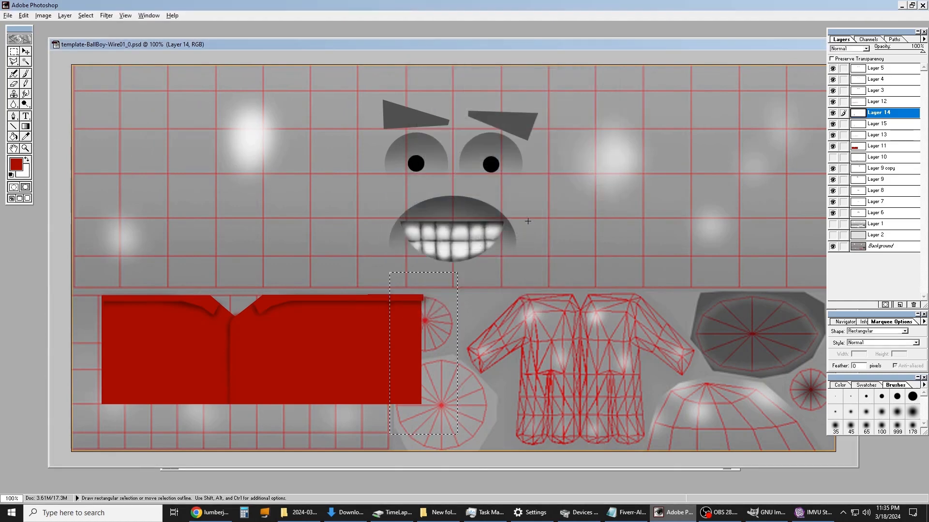
Step: Switch to IMVU Studio and reimport BallBoy-NewFace.jpg as the BallBoy01 diffuse texture
{"action": "left_click", "coordinate": [811, 513]}
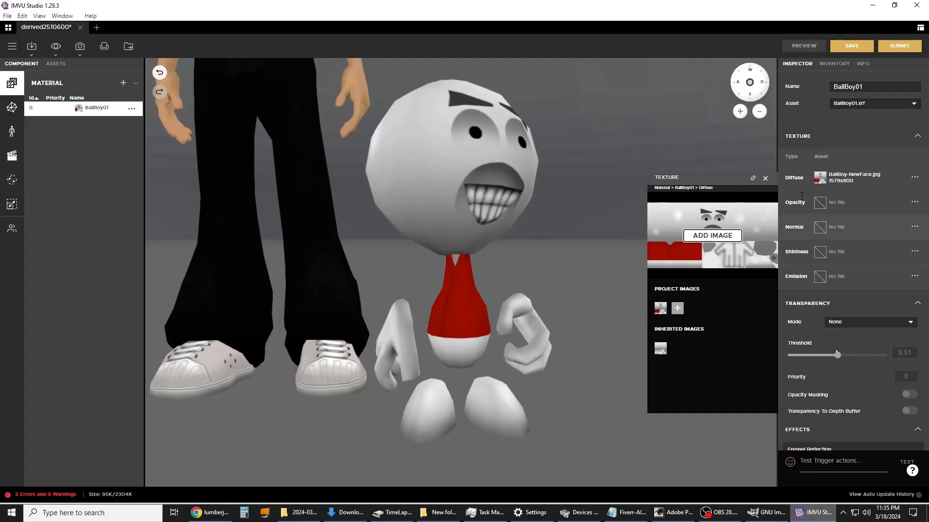
{"action": "left_click", "coordinate": [712, 235]}
{"action": "left_click", "coordinate": [323, 122]}
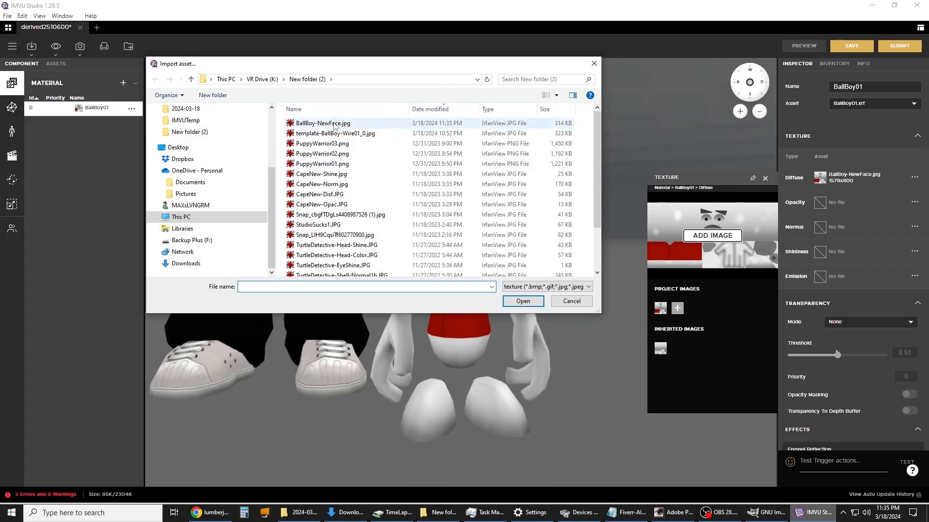
{"action": "left_click", "coordinate": [532, 301]}
{"action": "left_click", "coordinate": [515, 298]}
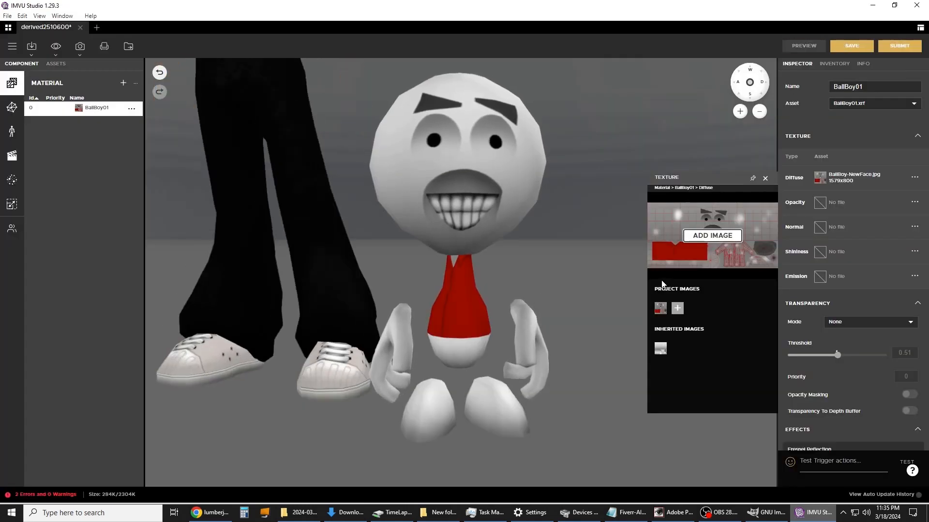
Step: Examine the wireframe and shirt on the model from above, below, front and sides, including the placket and neck close up
{"action": "left_click_drag", "start_coordinate": [581, 216], "coordinate": [540, 349]}
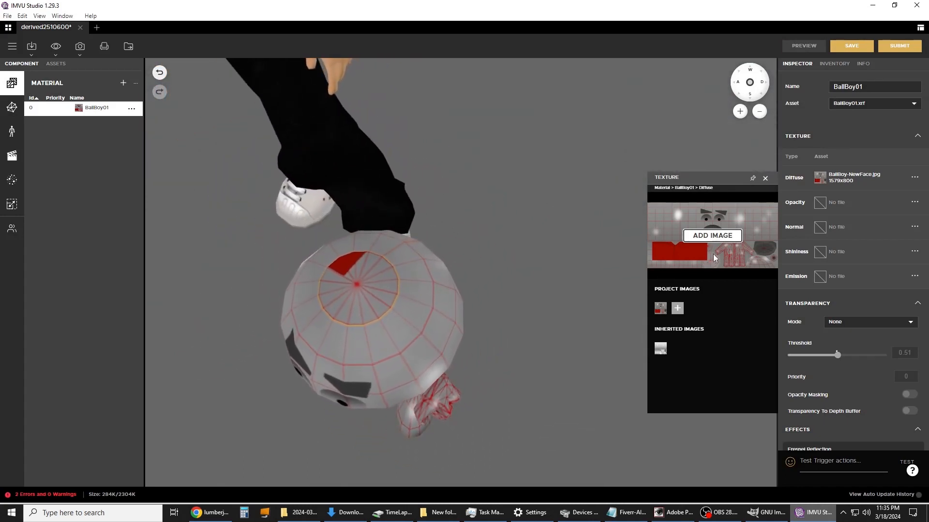
{"action": "left_click_drag", "start_coordinate": [450, 324], "coordinate": [460, 238]}
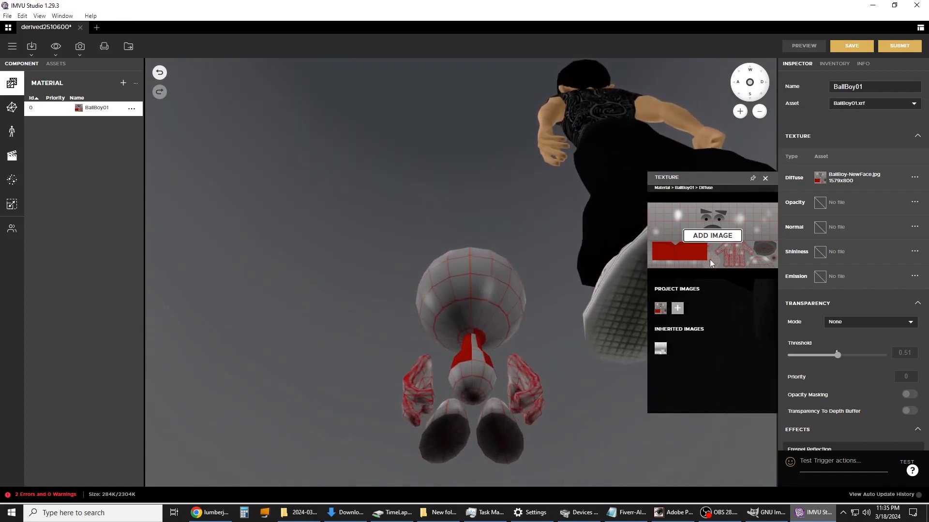
{"action": "left_click_drag", "start_coordinate": [450, 286], "coordinate": [492, 230]}
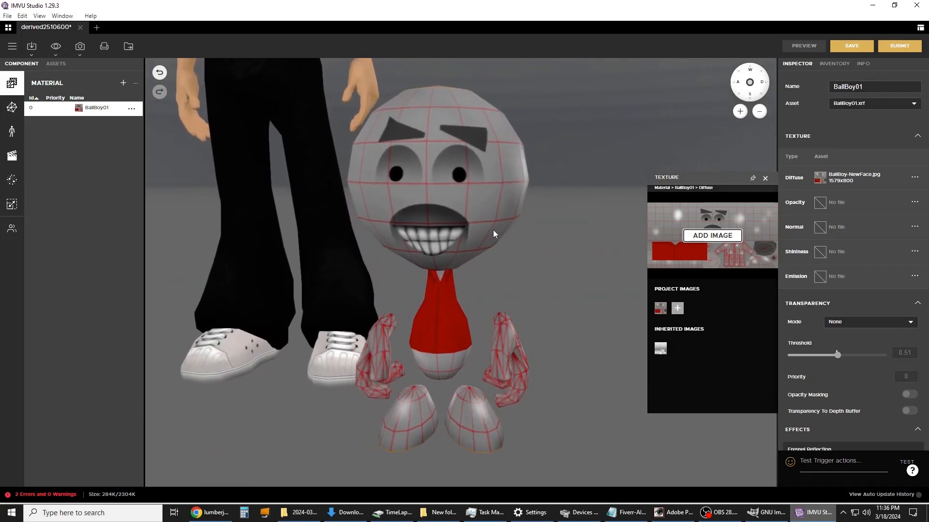
{"action": "scroll", "coordinate": [499, 319], "scroll_direction": "up", "scroll_amount": 2}
{"action": "scroll", "coordinate": [499, 319], "scroll_direction": "up", "scroll_amount": 4}
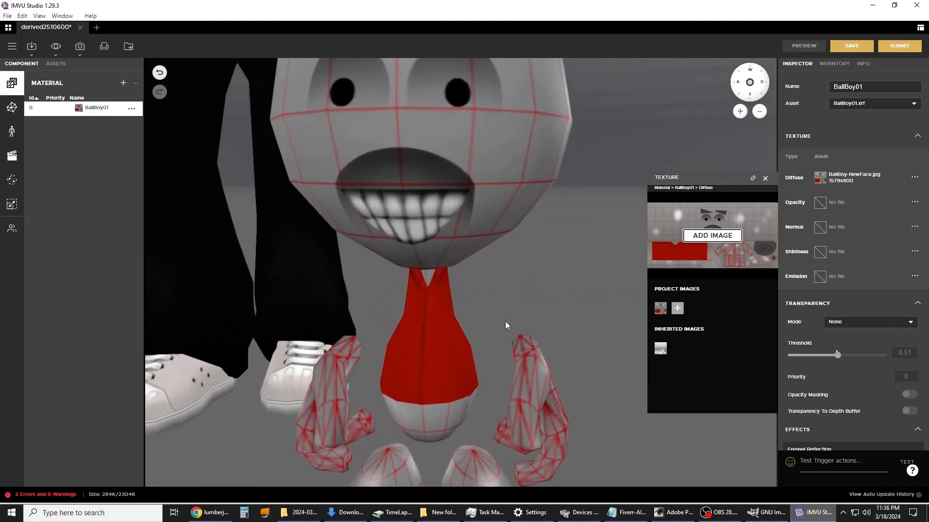
{"action": "left_click_drag", "start_coordinate": [490, 259], "coordinate": [481, 202]}
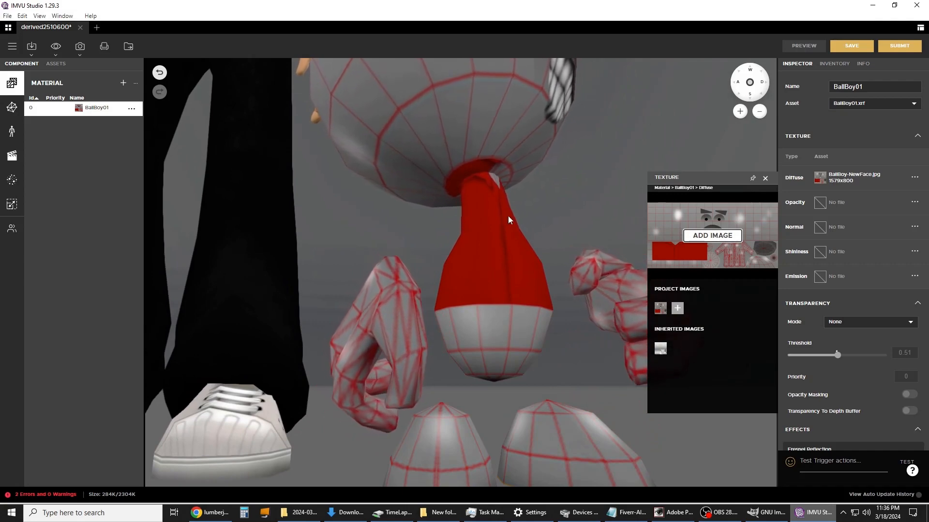
{"action": "left_click_drag", "start_coordinate": [554, 204], "coordinate": [294, 215]}
{"action": "scroll", "coordinate": [579, 263], "scroll_direction": "down", "scroll_amount": 4}
{"action": "left_click_drag", "start_coordinate": [408, 228], "coordinate": [526, 239]}
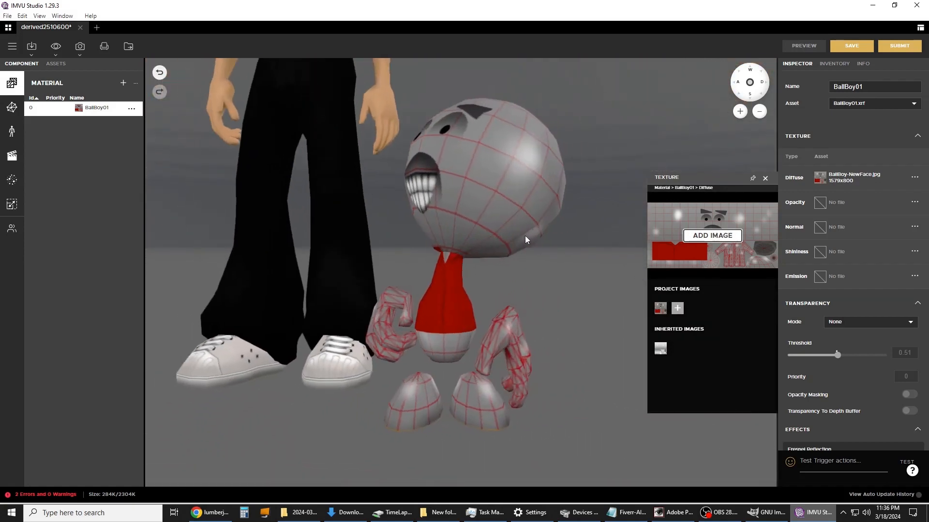
Step: Switch to Photoshop, lower Layer 11's opacity to 40%, and delete the shirt body's excess beyond the wireframe's right edge
{"action": "left_click", "coordinate": [674, 513]}
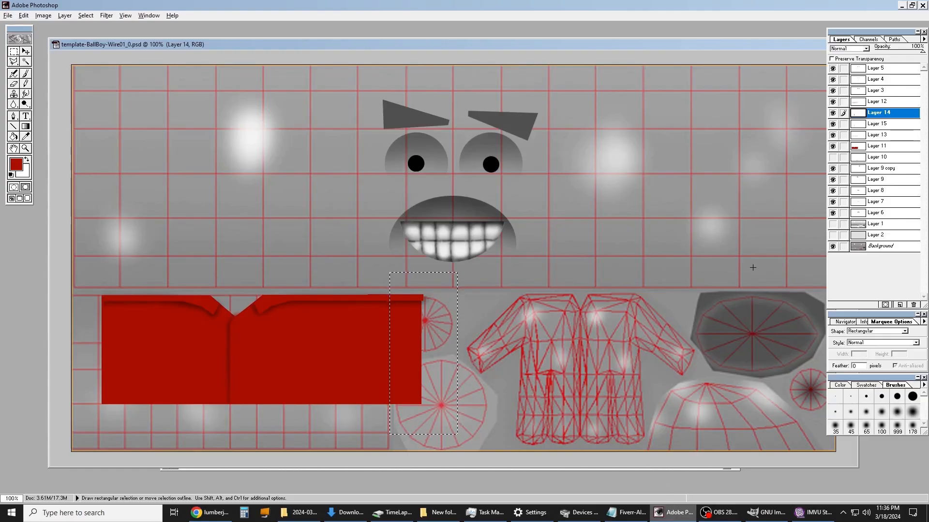
{"action": "left_click", "coordinate": [880, 147]}
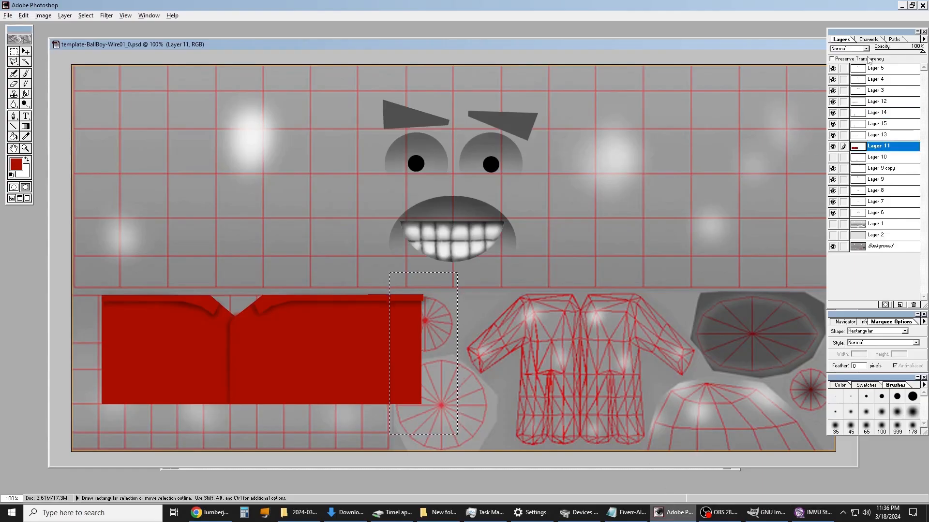
{"action": "left_click_drag", "start_coordinate": [909, 50], "coordinate": [895, 54]}
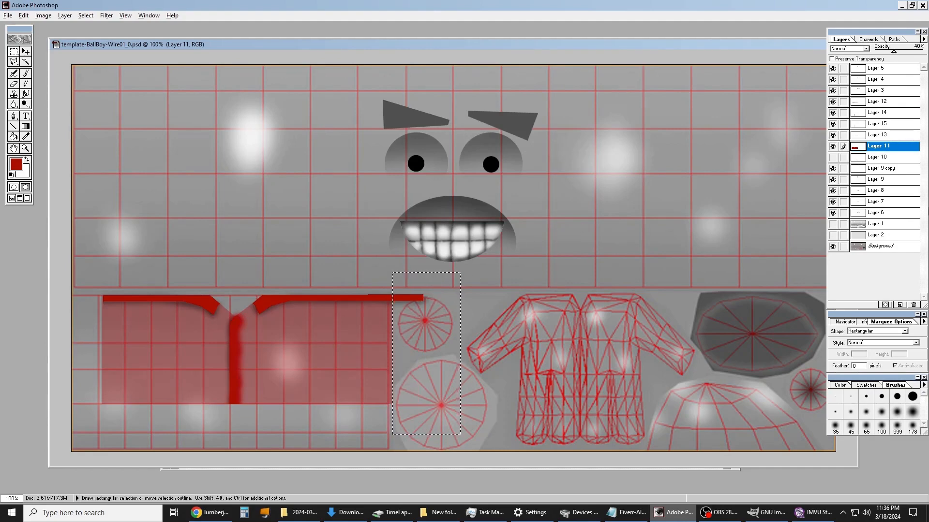
Step: Delete the overhanging collar strip on Layer 12 and its shadow on Layer 13 within the same selection
{"action": "left_click", "coordinate": [891, 102]}
{"action": "left_click", "coordinate": [832, 103]}
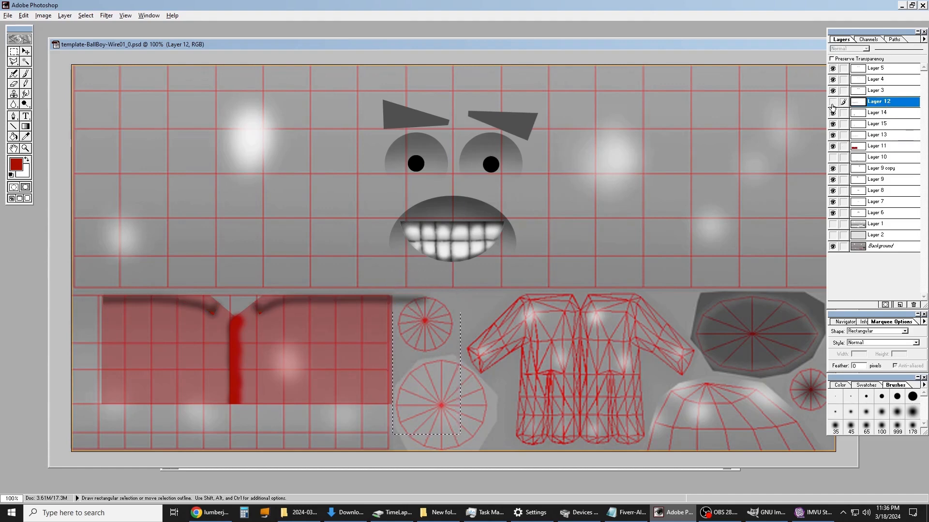
{"action": "left_click", "coordinate": [833, 103]}
{"action": "key", "text": "Delete"}
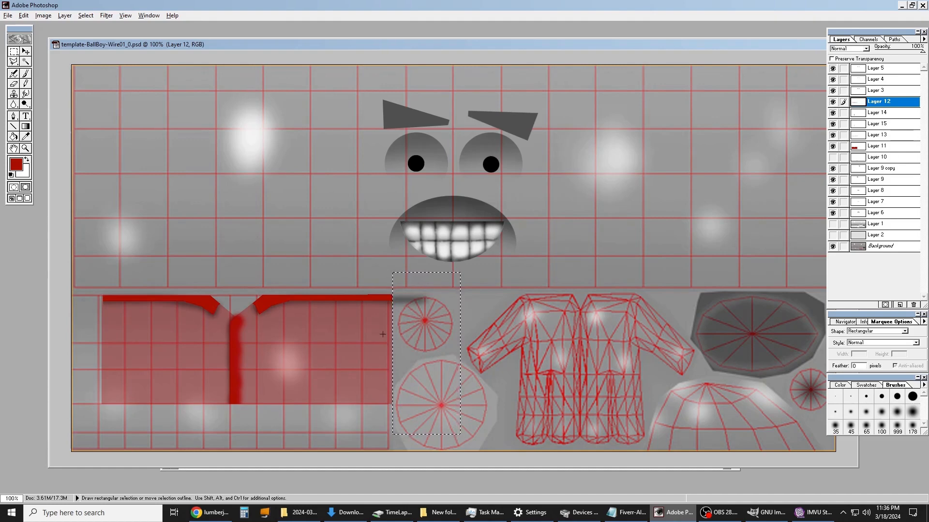
{"action": "left_click", "coordinate": [885, 136]}
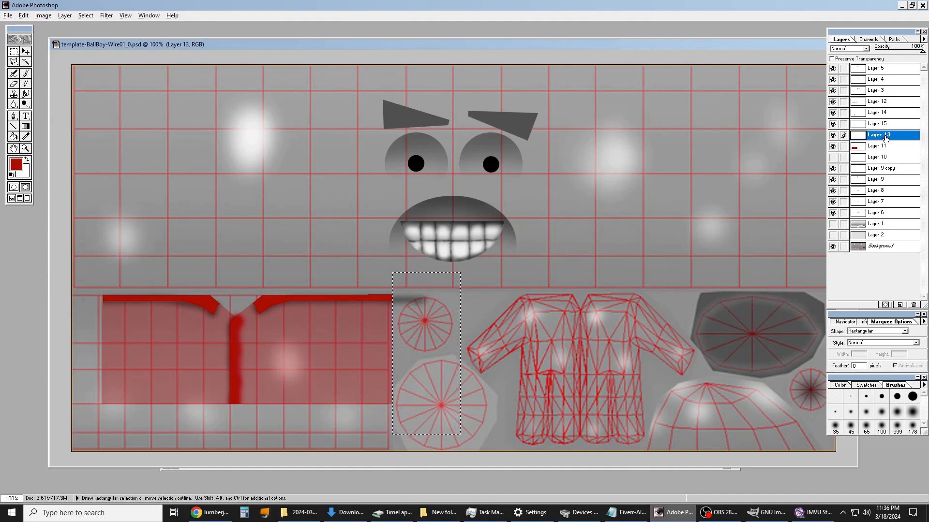
{"action": "key", "text": "Delete"}
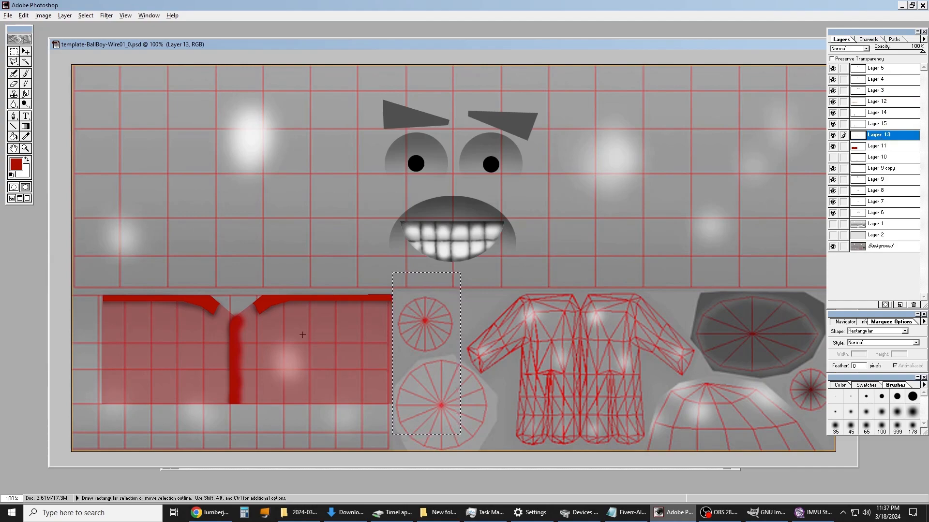
{"action": "key", "text": "z"}
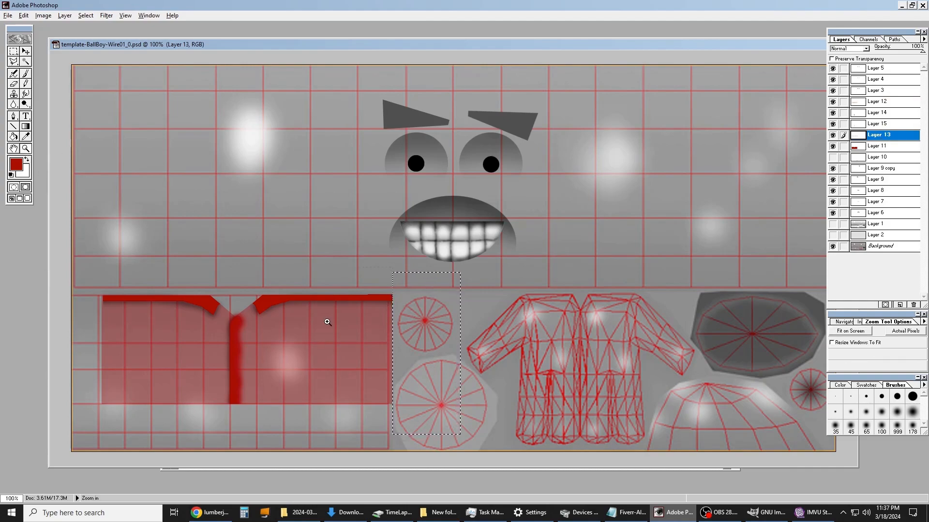
{"action": "left_click", "coordinate": [54, 416]}
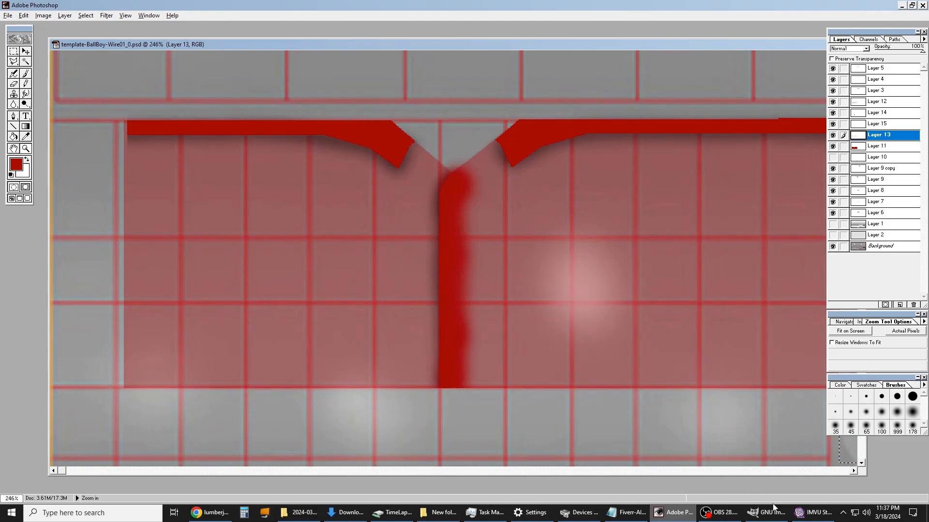
Step: Examine the shirt on the model in IMVU Studio, and compare Layer 11 against the body wireframe in Photoshop
{"action": "left_click", "coordinate": [815, 515]}
{"action": "left_click_drag", "start_coordinate": [551, 331], "coordinate": [525, 288]}
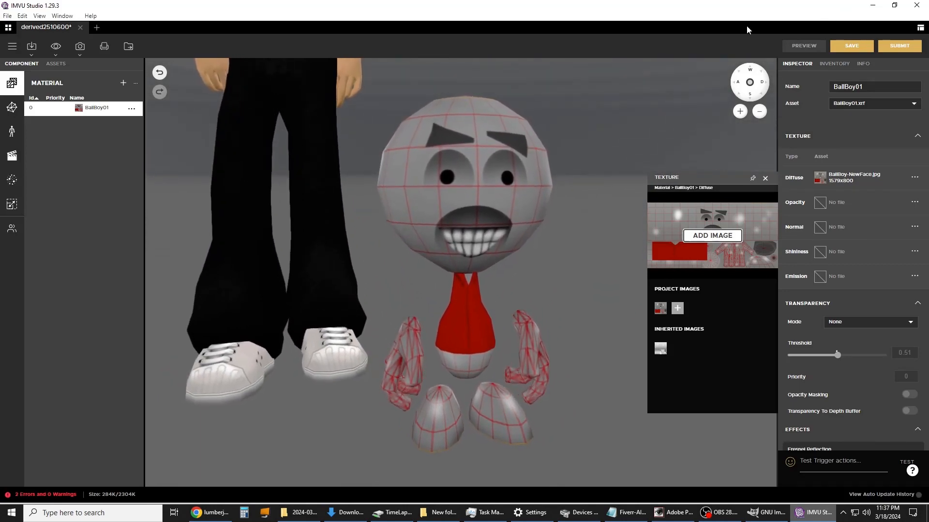
{"action": "left_click", "coordinate": [672, 510]}
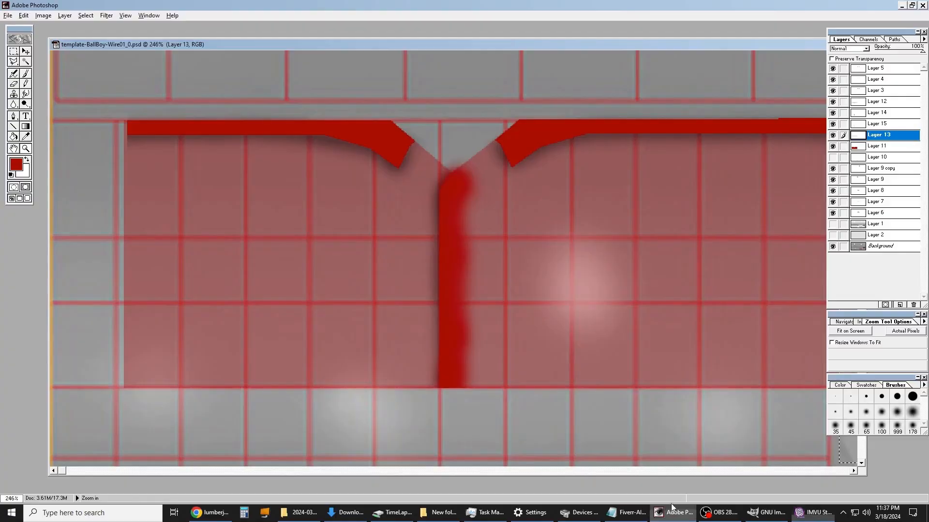
{"action": "left_click", "coordinate": [832, 146]}
{"action": "left_click", "coordinate": [832, 147]}
{"action": "left_click", "coordinate": [832, 147]}
{"action": "left_click", "coordinate": [833, 146]}
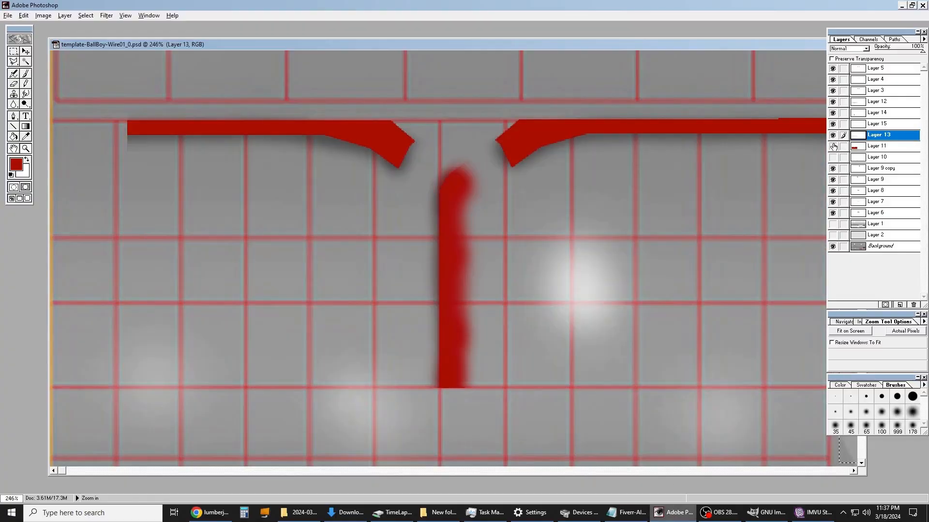
{"action": "left_click", "coordinate": [832, 146]}
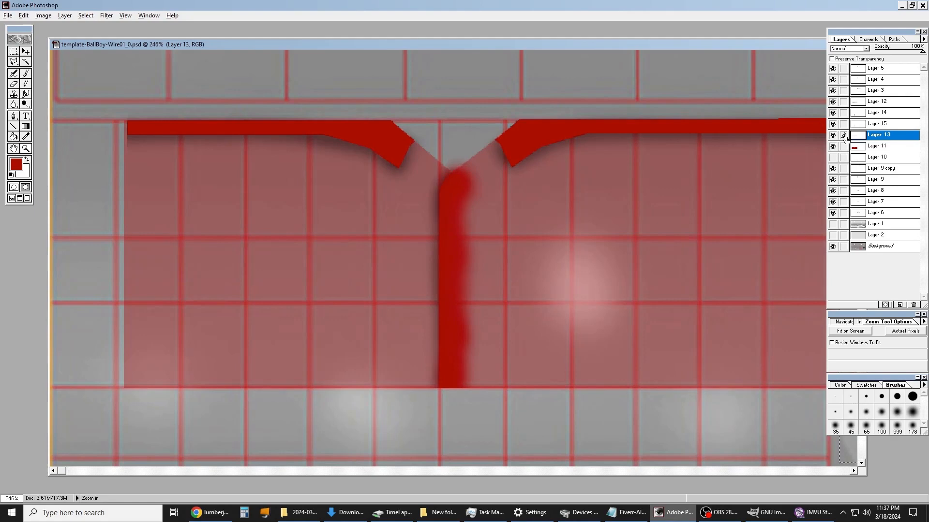
Step: Restore Layer 11 to 100% opacity and extend the shirt body to the canvas's left edge with red Pencil strokes inside a rectangular selection
{"action": "left_click", "coordinate": [879, 147]}
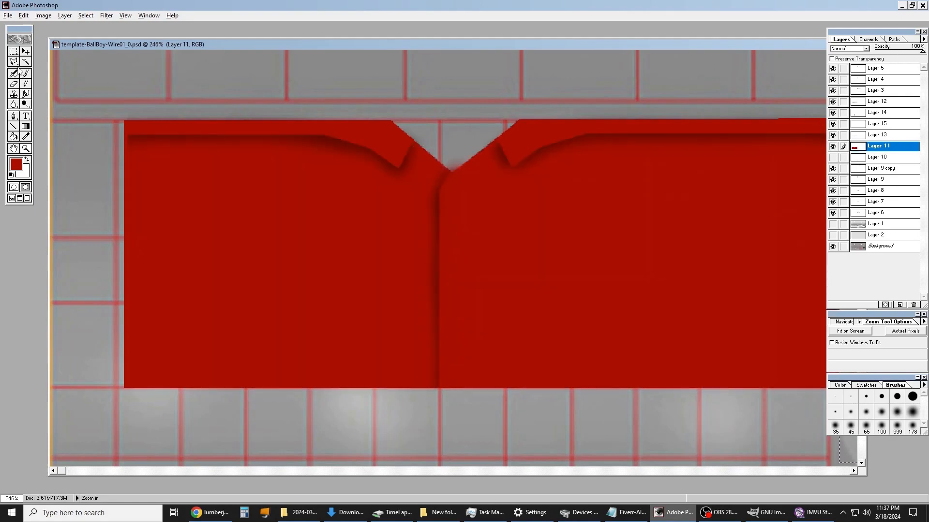
{"action": "left_click", "coordinate": [19, 51]}
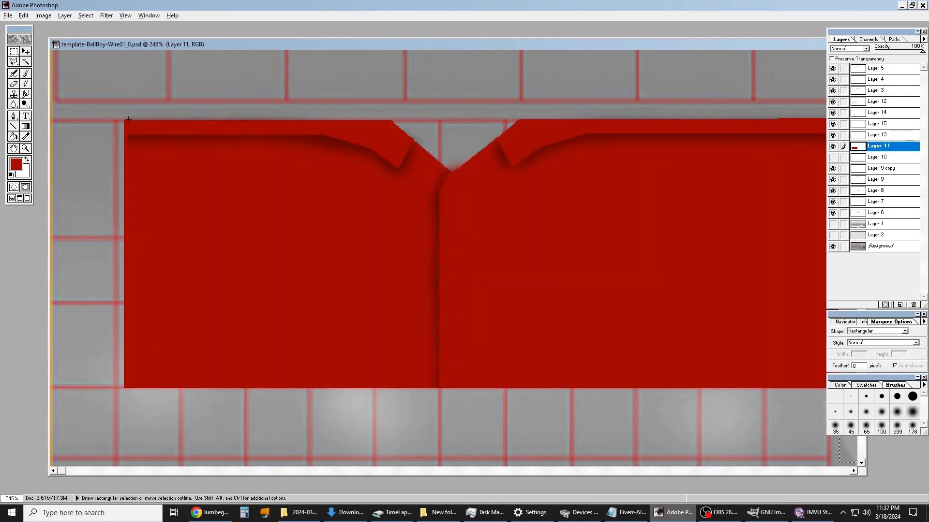
{"action": "left_click_drag", "start_coordinate": [32, 239], "coordinate": [3, 308]}
{"action": "left_click_drag", "start_coordinate": [162, 176], "coordinate": [164, 174]}
{"action": "left_click_drag", "start_coordinate": [49, 387], "coordinate": [50, 388]}
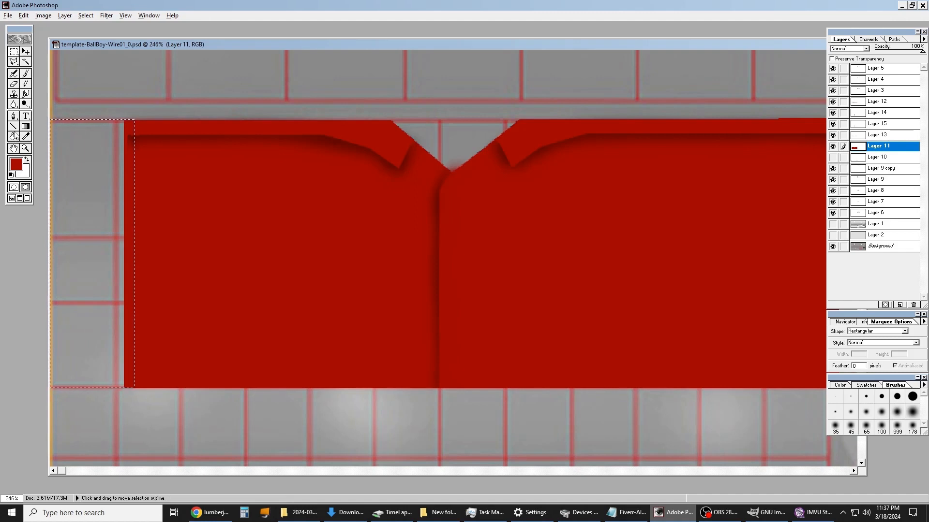
{"action": "left_click", "coordinate": [27, 84]}
{"action": "left_click_drag", "start_coordinate": [146, 120], "coordinate": [53, 144]}
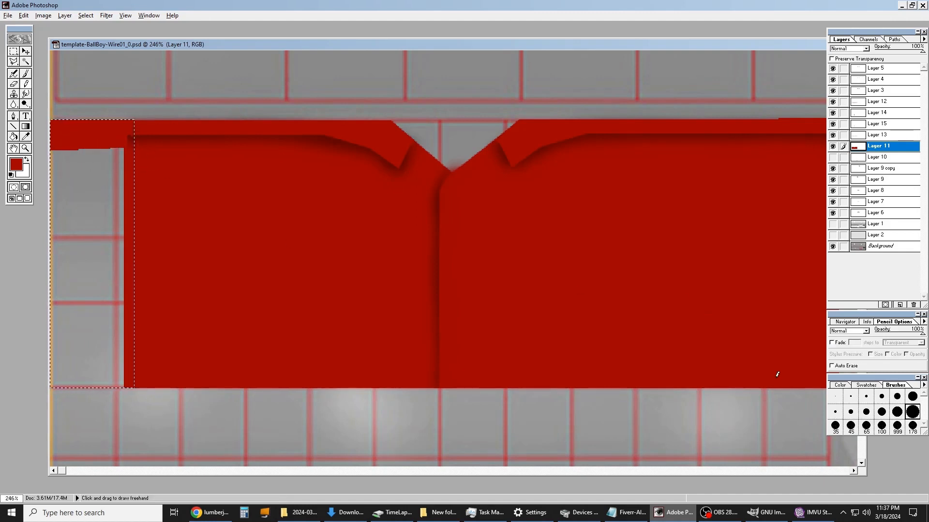
{"action": "left_click", "coordinate": [898, 426]}
{"action": "left_click_drag", "start_coordinate": [137, 196], "coordinate": [89, 216]}
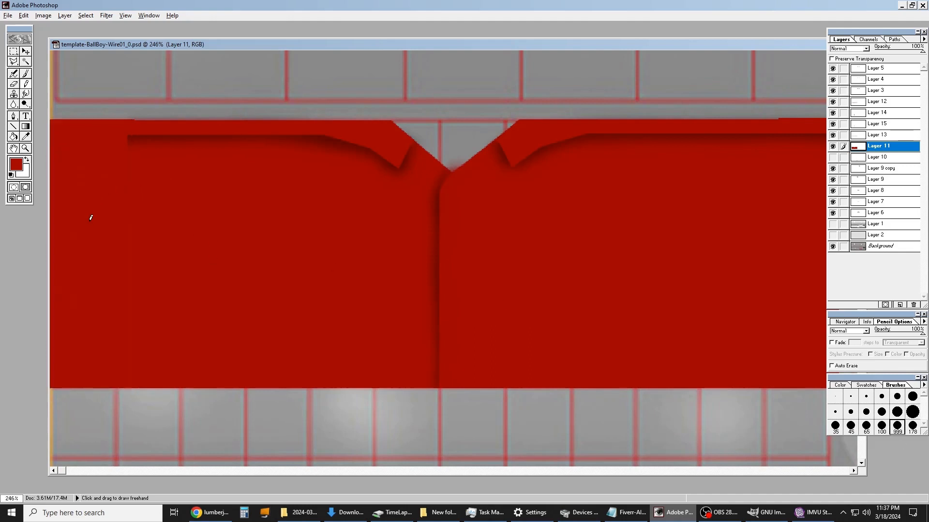
{"action": "key", "text": "m"}
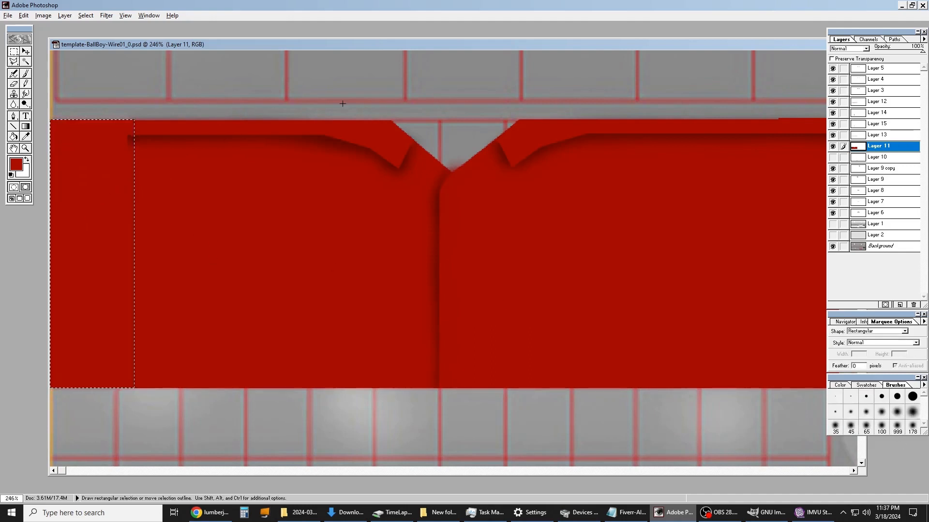
{"action": "left_click", "coordinate": [343, 103]}
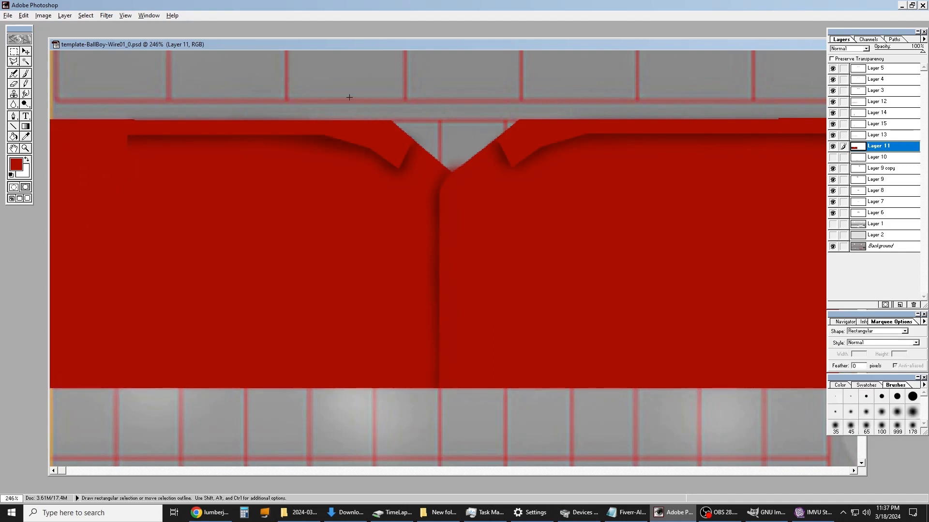
Step: Check the collar shadow on Layer 13 and draw a rectangular selection around its cut-off left end
{"action": "left_click", "coordinate": [832, 135]}
{"action": "left_click", "coordinate": [832, 135]}
{"action": "left_click", "coordinate": [833, 135]}
{"action": "left_click", "coordinate": [832, 135]}
{"action": "left_click", "coordinate": [833, 135]}
{"action": "left_click", "coordinate": [833, 135]}
{"action": "left_click_drag", "start_coordinate": [132, 144], "coordinate": [108, 137]}
{"action": "left_click", "coordinate": [65, 15]}
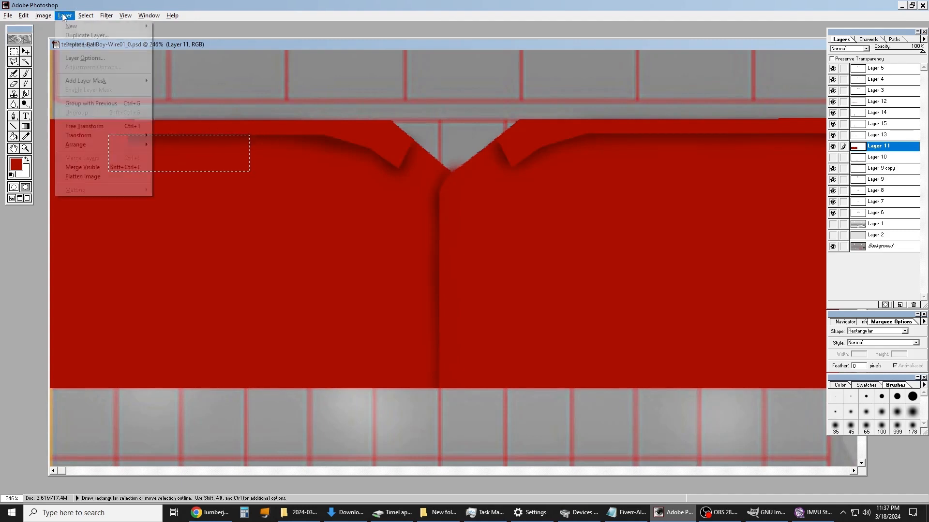
{"action": "mouse_move", "coordinate": [111, 135]}
{"action": "left_click", "coordinate": [164, 137]}
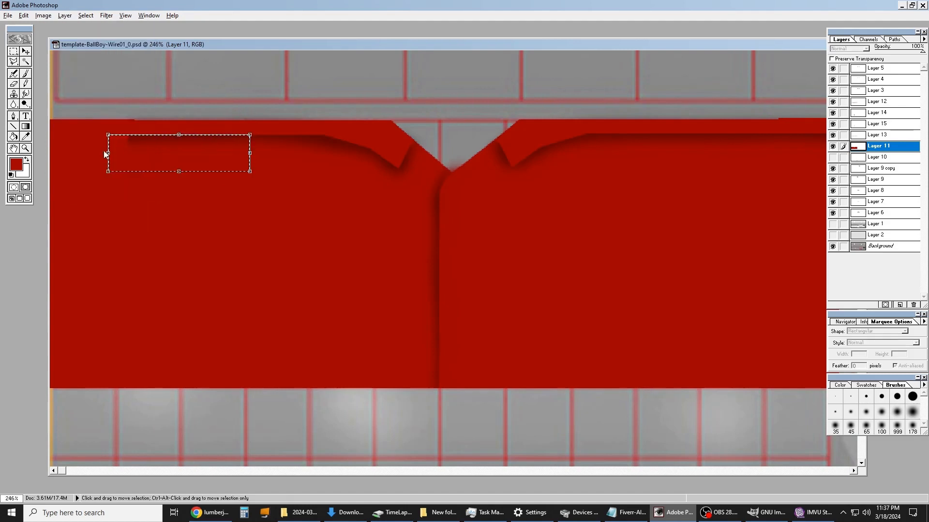
{"action": "left_click_drag", "start_coordinate": [91, 150], "coordinate": [51, 152]}
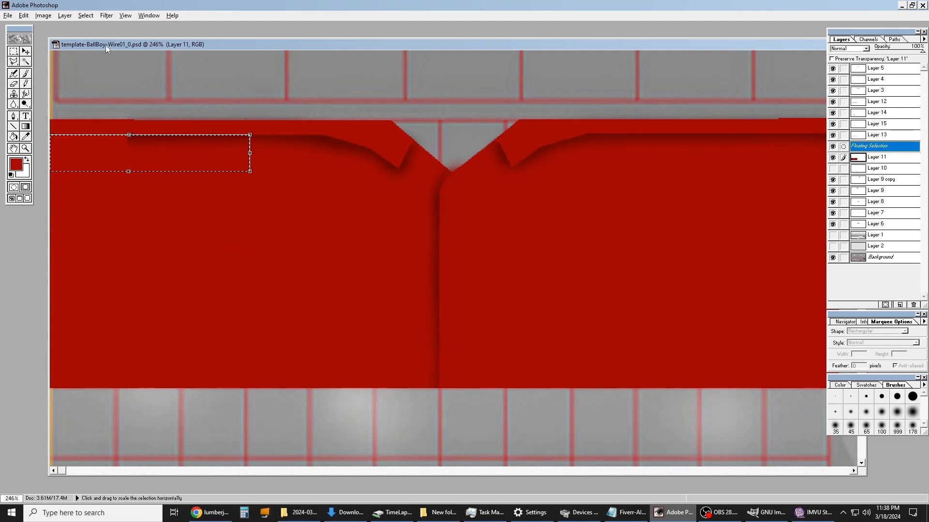
{"action": "left_click", "coordinate": [15, 52]}
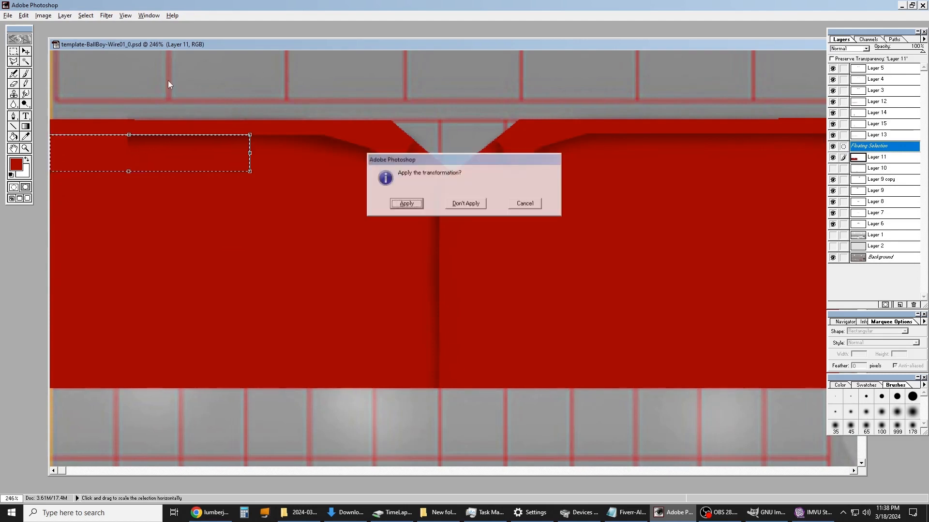
{"action": "left_click", "coordinate": [481, 203]}
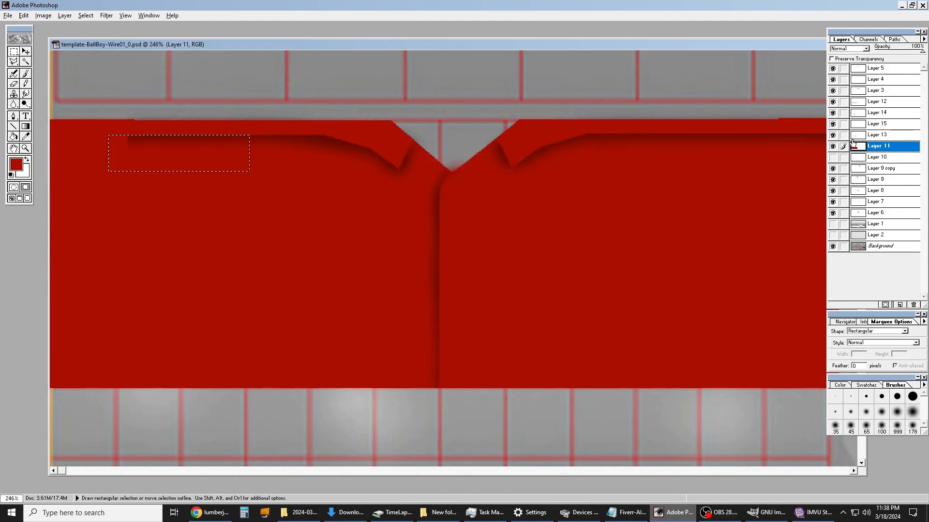
Step: Scale the selected collar shadow on Layer 13 horizontally so it reaches the canvas's left edge
{"action": "left_click", "coordinate": [880, 136]}
{"action": "left_click", "coordinate": [64, 15]}
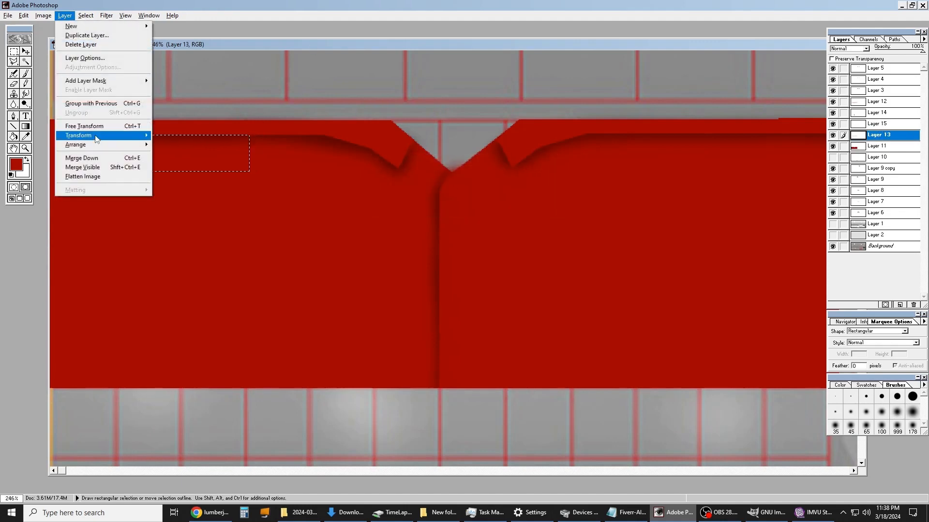
{"action": "mouse_move", "coordinate": [104, 138]}
{"action": "left_click", "coordinate": [184, 136]}
{"action": "left_click_drag", "start_coordinate": [109, 153], "coordinate": [50, 153]}
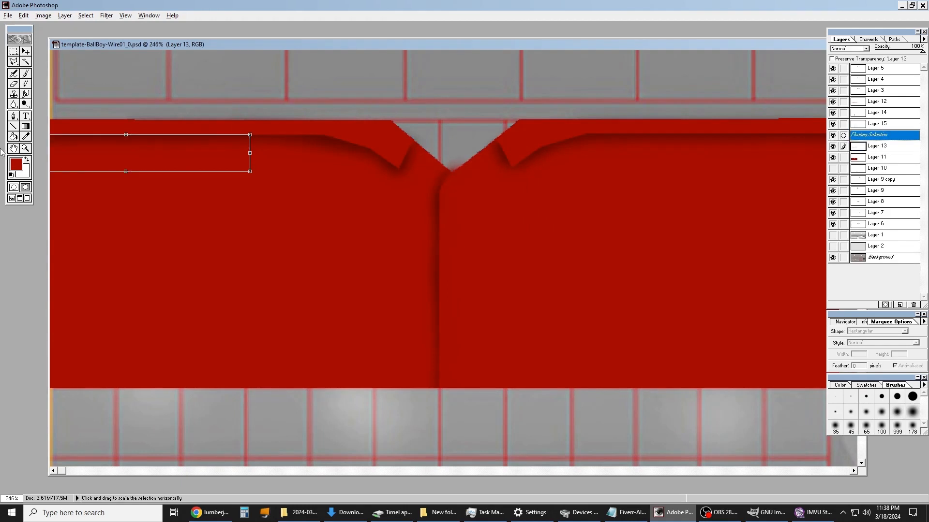
{"action": "double_click", "coordinate": [225, 151]}
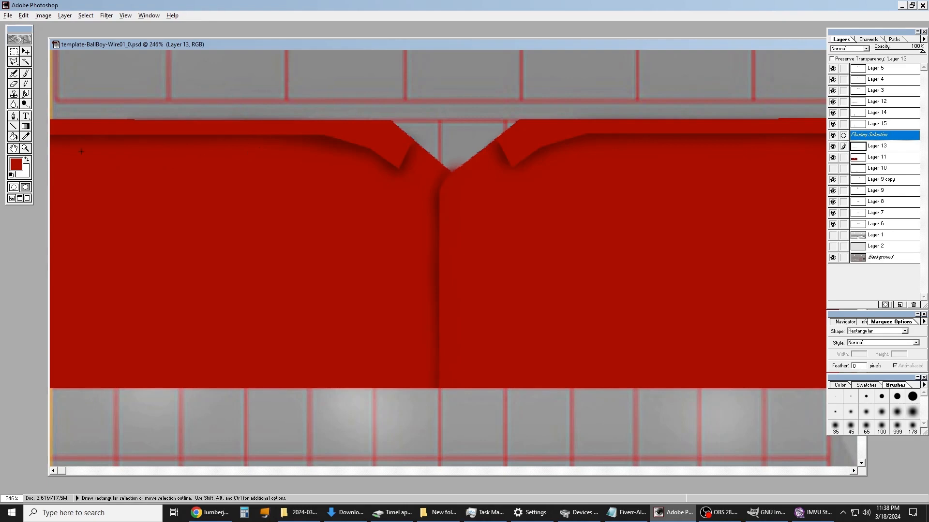
Step: Merge the stretched shadow piece into Layer 13, inspect its seam close up, and clear the selection
{"action": "left_click", "coordinate": [25, 149]}
{"action": "left_click_drag", "start_coordinate": [237, 100], "coordinate": [312, 185]}
{"action": "left_click", "coordinate": [26, 94]}
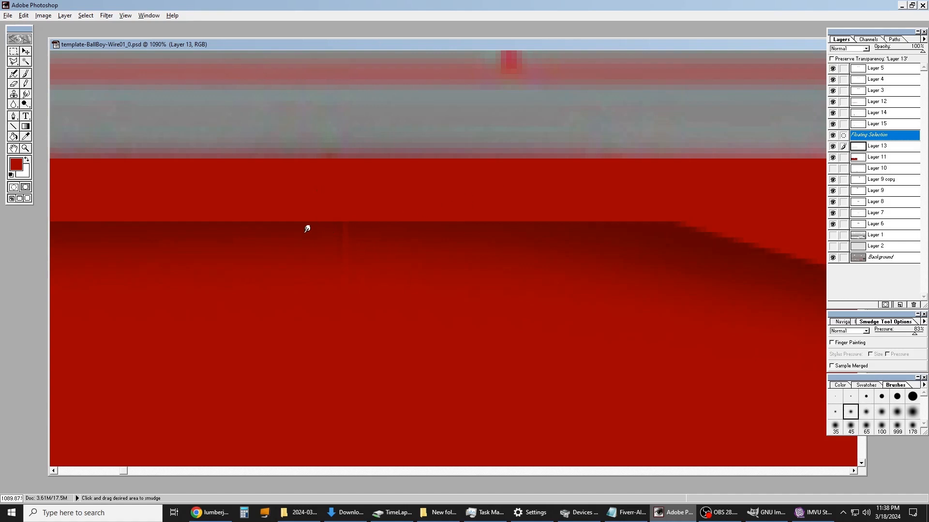
{"action": "key", "text": "ctrl+e"}
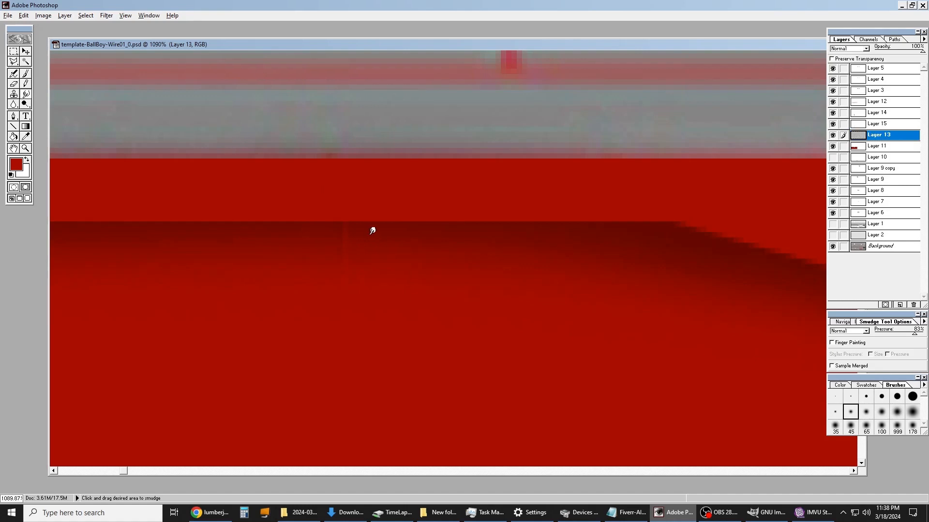
{"action": "left_click", "coordinate": [832, 137]}
{"action": "left_click", "coordinate": [832, 136]}
{"action": "left_click", "coordinate": [832, 136]}
{"action": "left_click", "coordinate": [832, 136]}
{"action": "left_click", "coordinate": [832, 136]}
{"action": "left_click", "coordinate": [832, 136]}
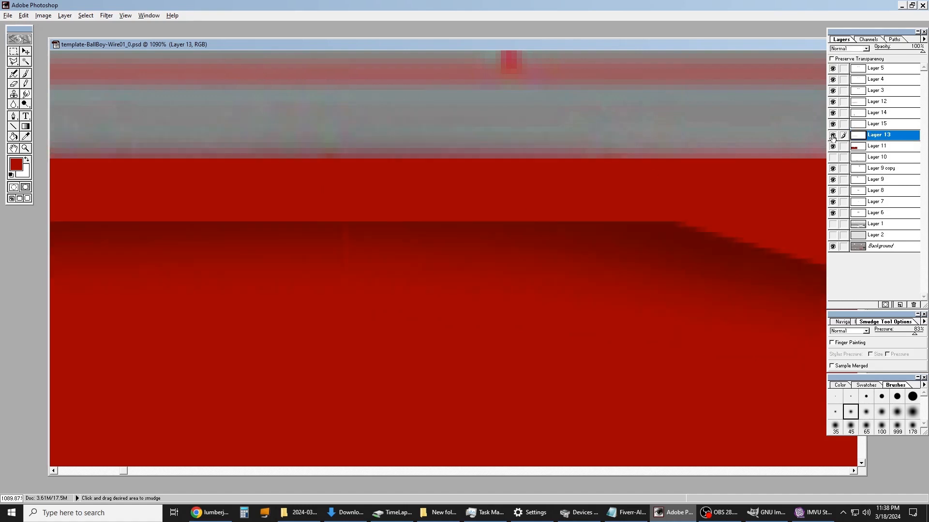
{"action": "left_click", "coordinate": [86, 15]}
{"action": "left_click", "coordinate": [91, 36]}
Step: Select the bare wireframe strip from the shirt's hem down to the canvas's bottom edge, spanning the body's full width
{"action": "left_click", "coordinate": [26, 149]}
{"action": "right_click", "coordinate": [416, 151]}
{"action": "left_click", "coordinate": [433, 168]}
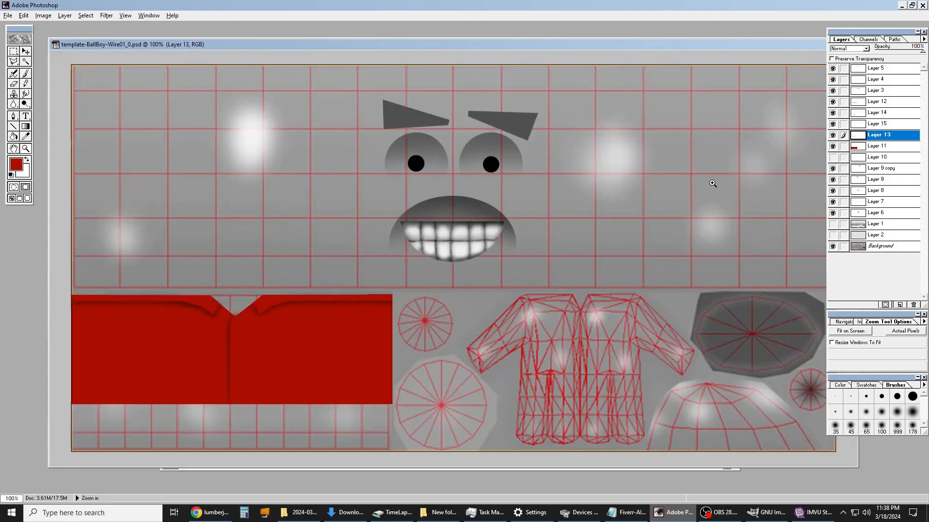
{"action": "left_click", "coordinate": [14, 51]}
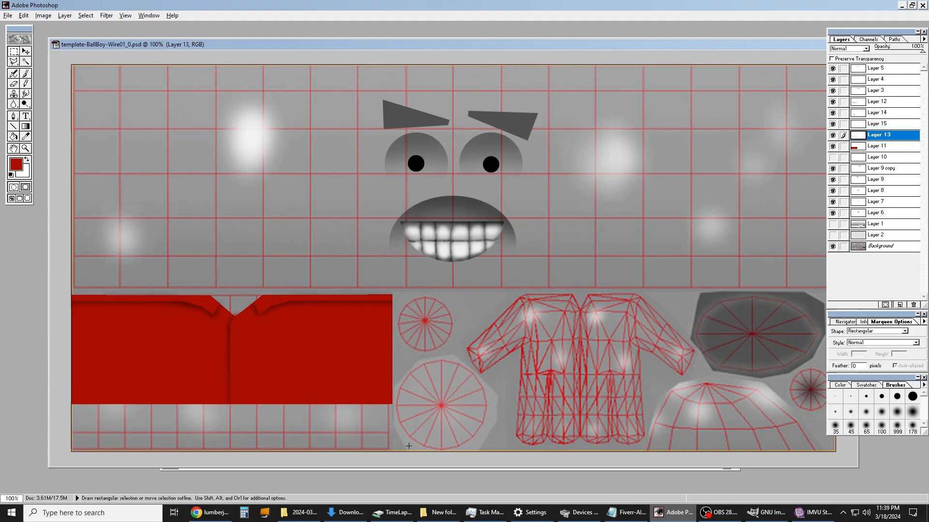
{"action": "left_click", "coordinate": [25, 149]}
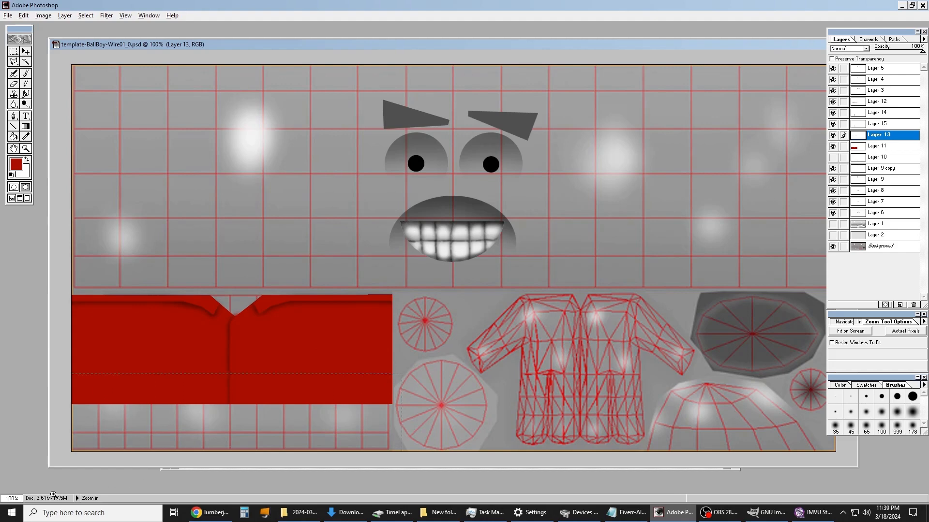
{"action": "left_click_drag", "start_coordinate": [401, 374], "coordinate": [54, 495]}
{"action": "left_click", "coordinate": [16, 149]}
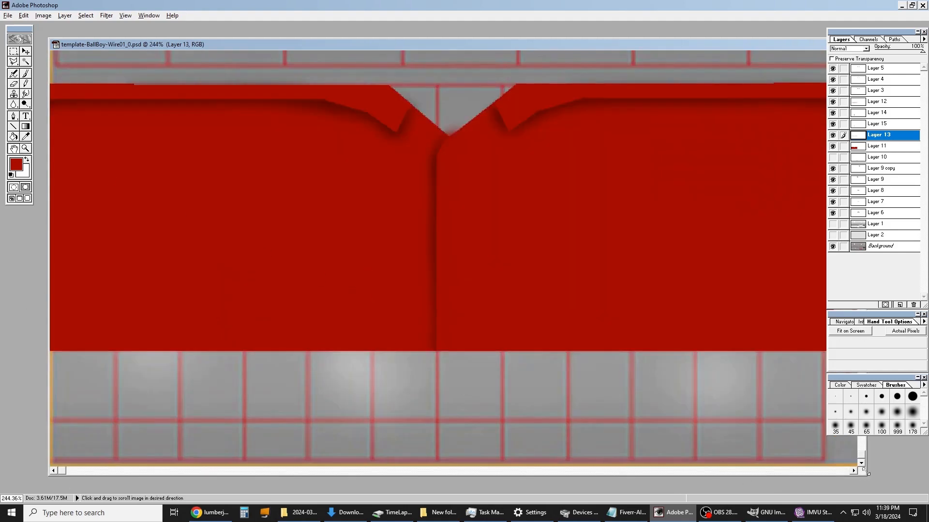
{"action": "left_click_drag", "start_coordinate": [868, 476], "coordinate": [874, 482]}
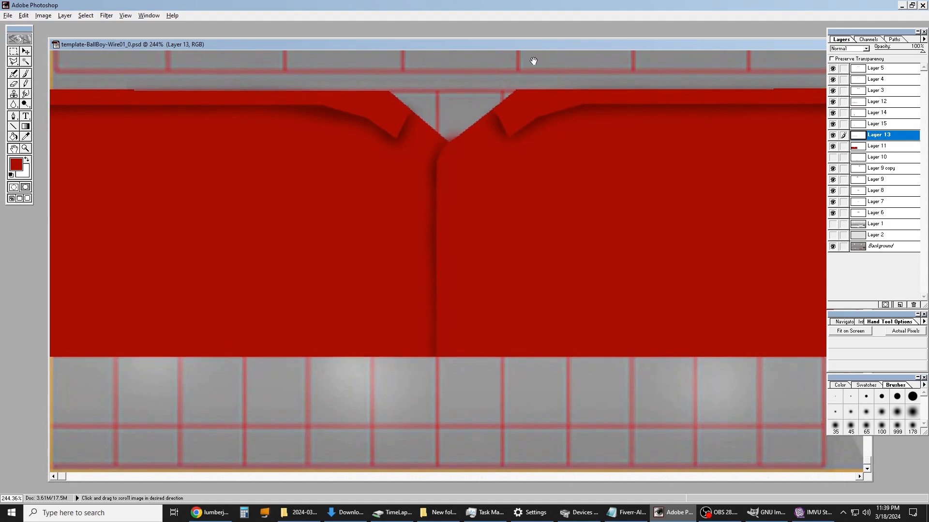
{"action": "left_click_drag", "start_coordinate": [542, 44], "coordinate": [509, 36]}
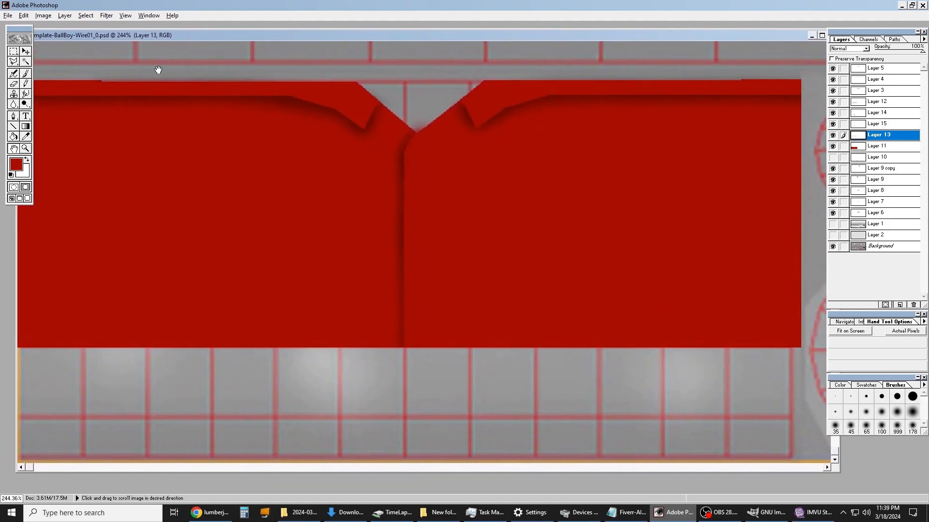
{"action": "left_click", "coordinate": [13, 51]}
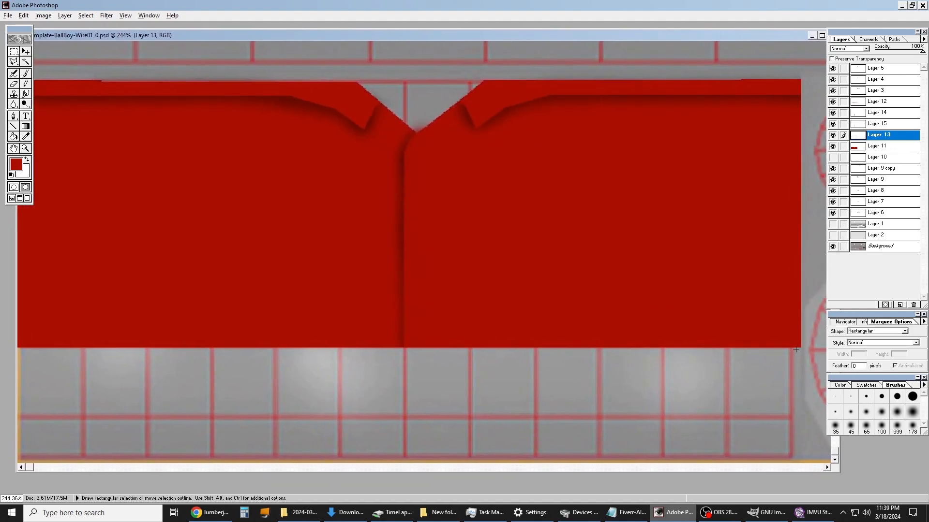
{"action": "left_click_drag", "start_coordinate": [336, 452], "coordinate": [17, 463]}
Step: Add a new layer directly above Layer 11 with 100% opacity and Normal mode
{"action": "left_click", "coordinate": [897, 146]}
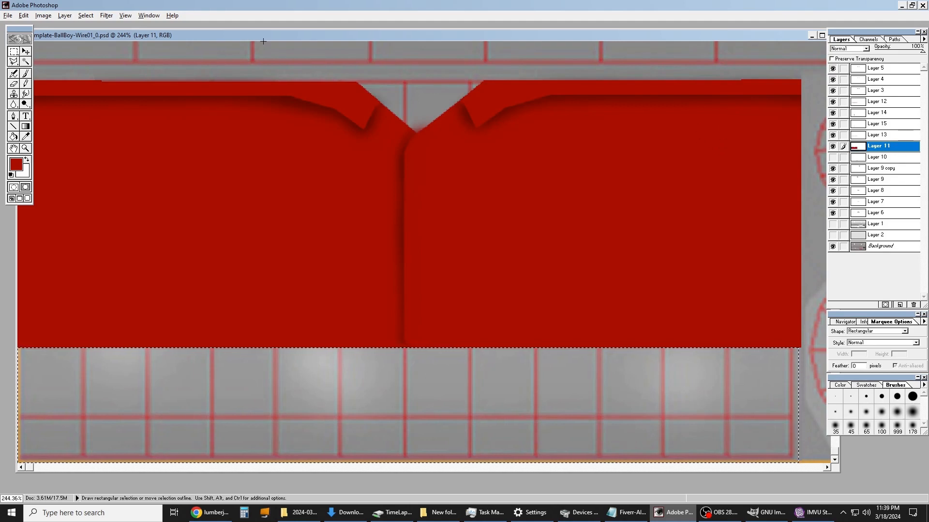
{"action": "left_click", "coordinate": [65, 16]}
{"action": "mouse_move", "coordinate": [121, 26]}
{"action": "left_click", "coordinate": [203, 28]}
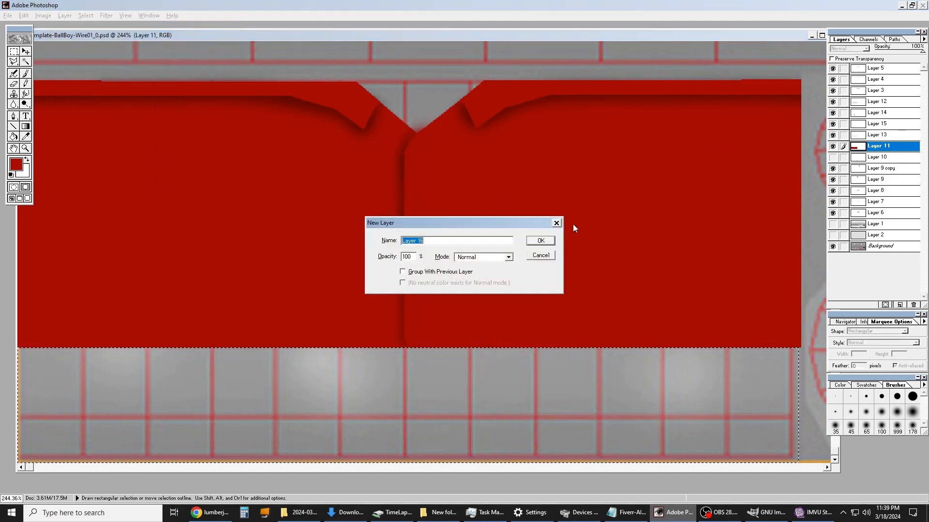
{"action": "left_click", "coordinate": [540, 240]}
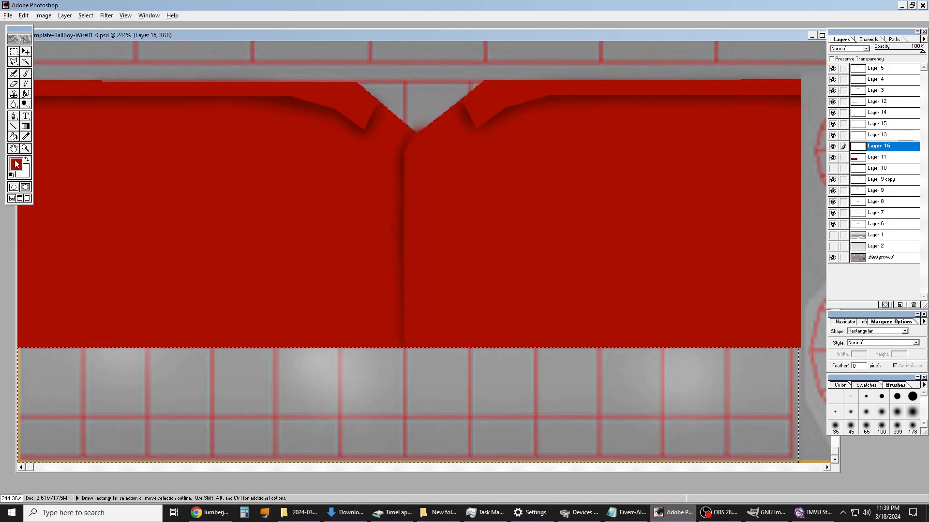
Step: Set the foreground color to a muted grayish blue (RGB 89, 94, 118) and activate the Pencil tool
{"action": "left_click", "coordinate": [16, 164]}
{"action": "left_click_drag", "start_coordinate": [427, 270], "coordinate": [301, 265]}
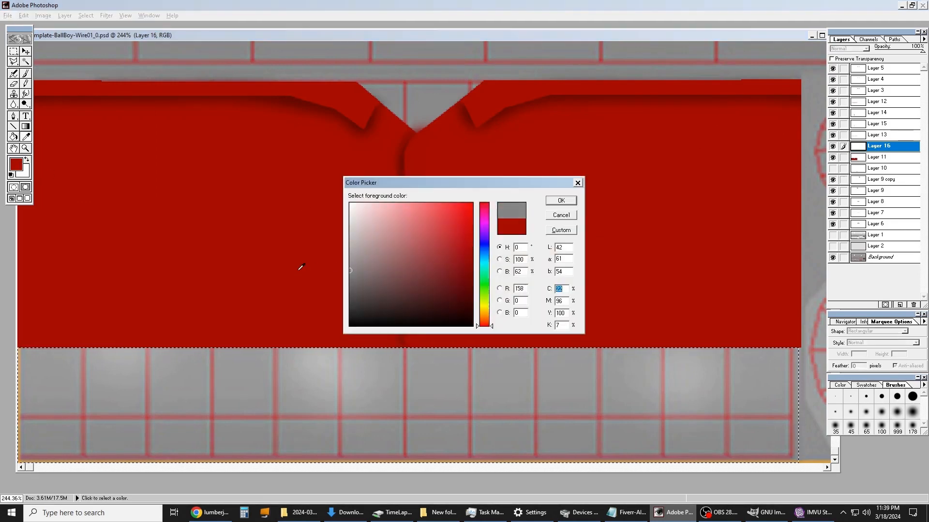
{"action": "left_click", "coordinate": [487, 247]}
{"action": "left_click_drag", "start_coordinate": [411, 270], "coordinate": [379, 269]}
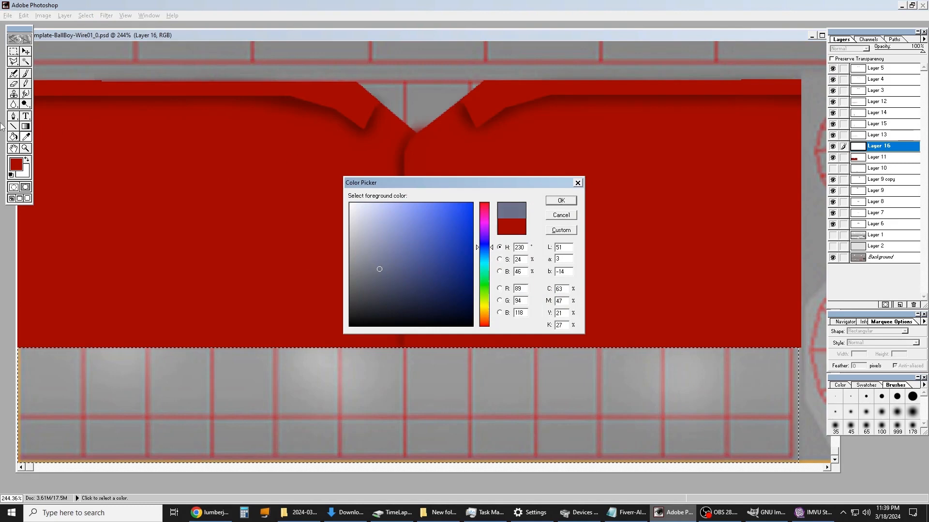
{"action": "left_click", "coordinate": [561, 200]}
{"action": "key", "text": "n"}
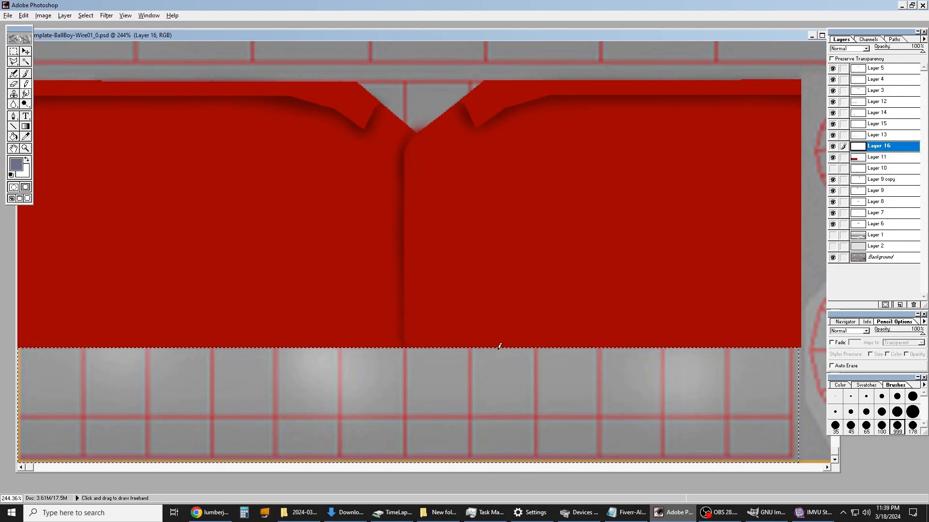
Step: Fill the selected strip below the shirt's hem with the grayish-blue foreground color on Layer 16
{"action": "left_click", "coordinate": [814, 513]}
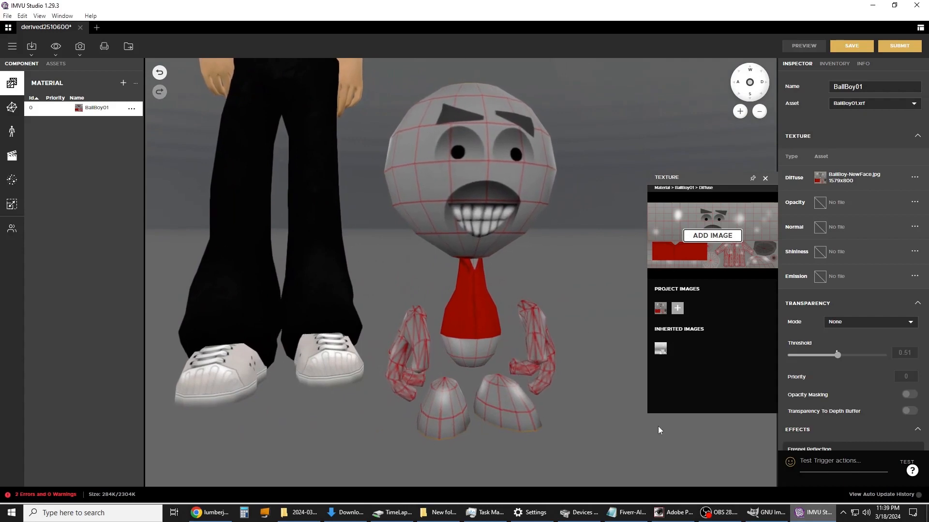
{"action": "left_click", "coordinate": [680, 513]}
{"action": "key", "text": "alt+BackSpace"}
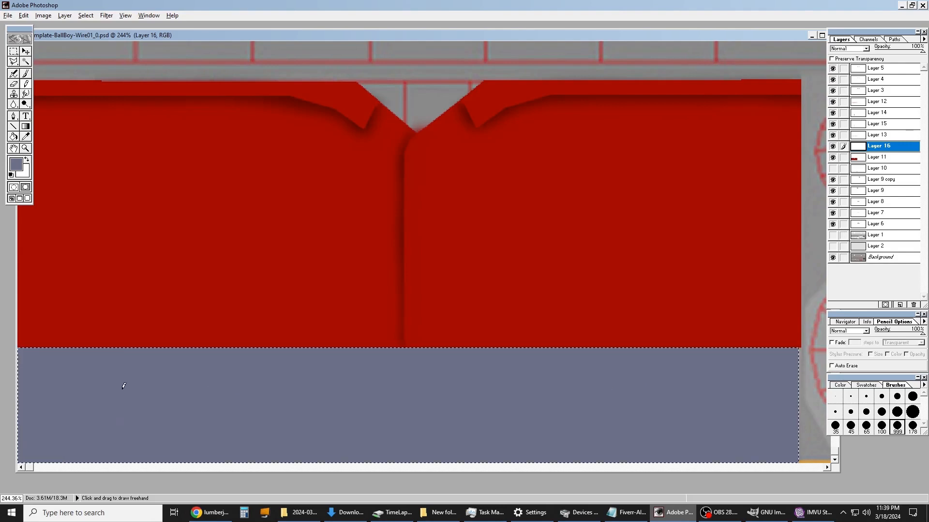
Step: Show Layer 1 to cover the wireframe and fit the whole texture canvas on screen
{"action": "left_click", "coordinate": [13, 54]}
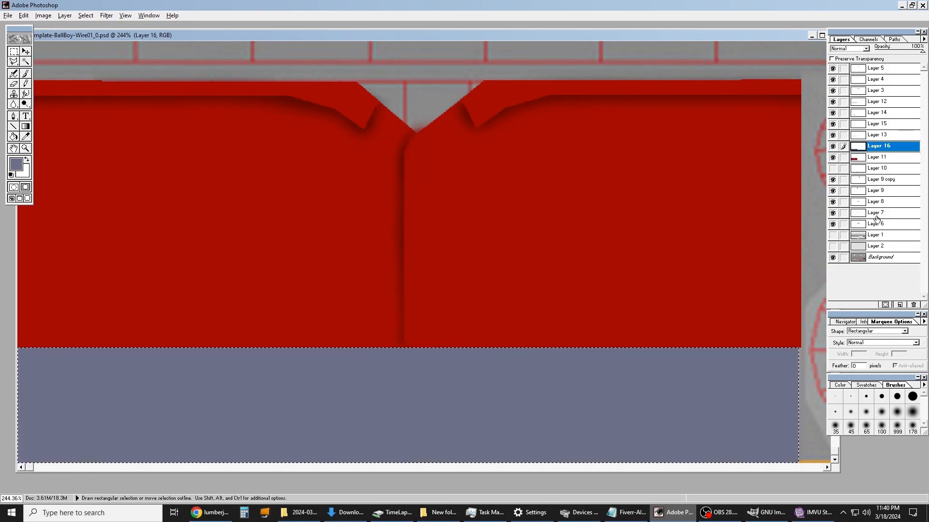
{"action": "left_click", "coordinate": [832, 235]}
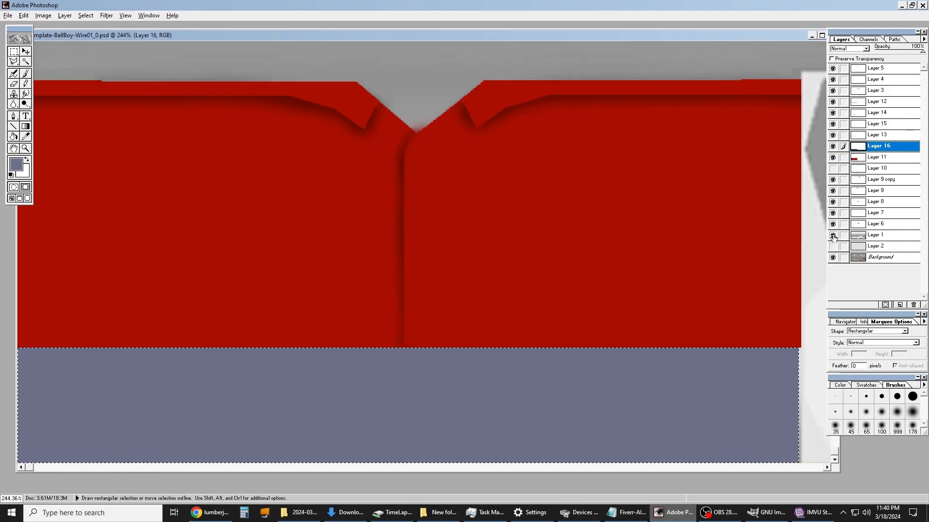
{"action": "key", "text": "z"}
{"action": "right_click", "coordinate": [335, 144]}
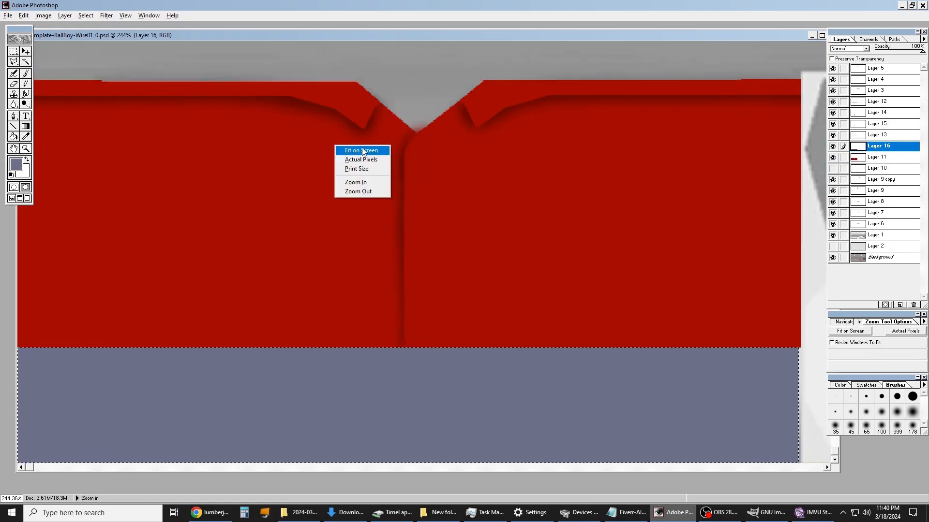
{"action": "left_click", "coordinate": [360, 152]}
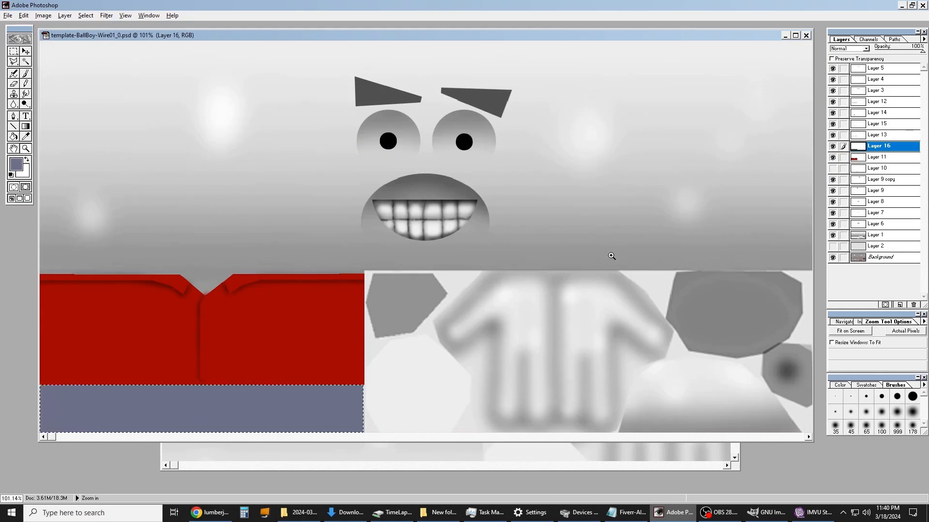
Step: Try the Overlay blend mode on Layer 16, settle on Multiply instead, and clear the selection
{"action": "left_click", "coordinate": [866, 49]}
{"action": "left_click", "coordinate": [860, 102]}
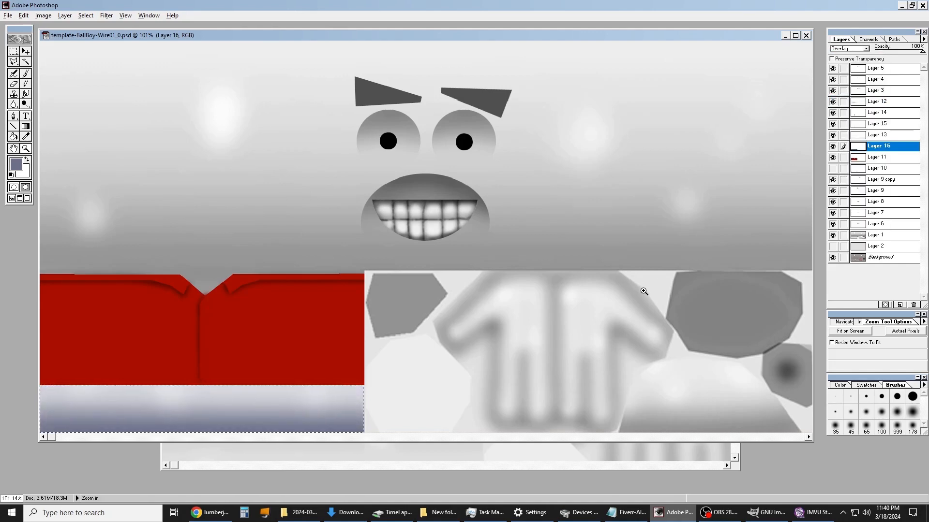
{"action": "left_click", "coordinate": [856, 49]}
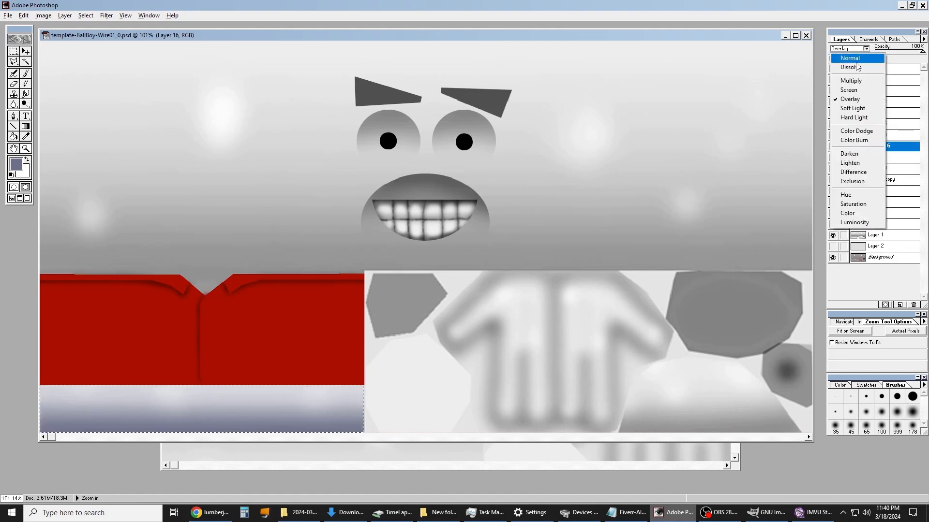
{"action": "left_click", "coordinate": [854, 81]}
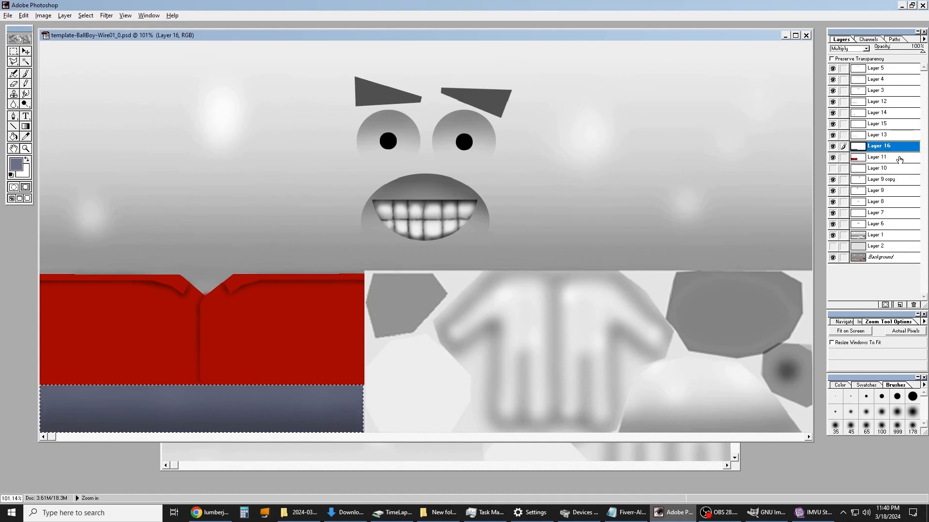
{"action": "left_click", "coordinate": [14, 51]}
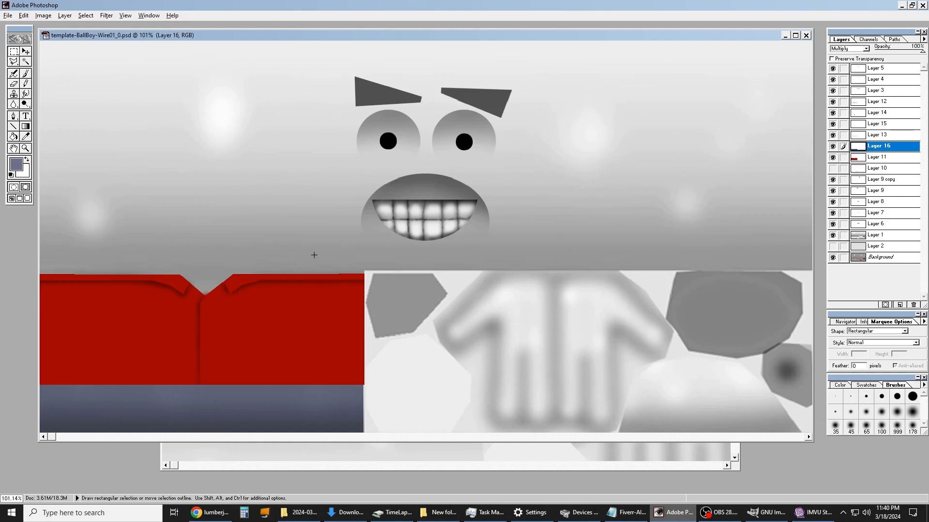
Step: Compare the texture with Layer 1 hidden and shown, leaving the layer visible
{"action": "left_click", "coordinate": [833, 235]}
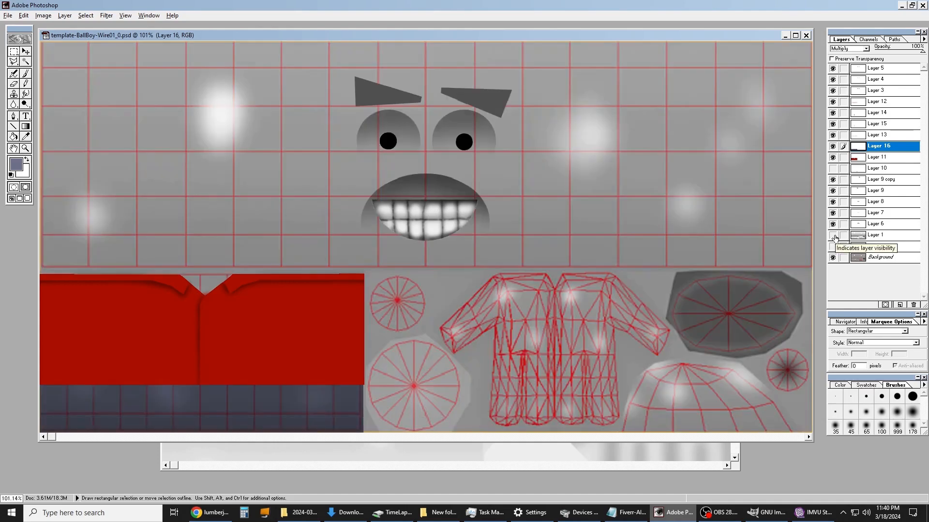
{"action": "left_click", "coordinate": [834, 236]}
{"action": "left_click", "coordinate": [834, 236]}
{"action": "left_click", "coordinate": [834, 236]}
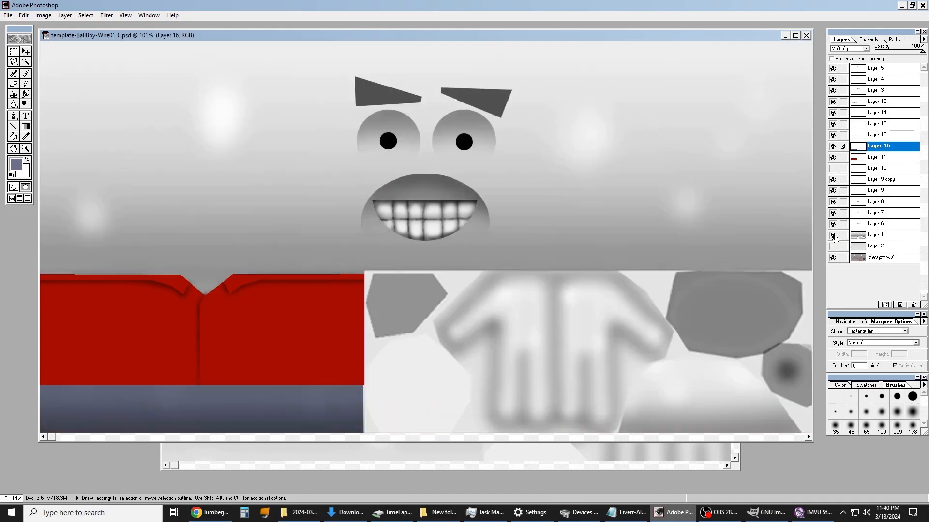
Step: Save a JPEG copy of the texture over BallBoy-NewFace.jpg at Maximum quality with Baseline (Standard) format
{"action": "left_click", "coordinate": [8, 15]}
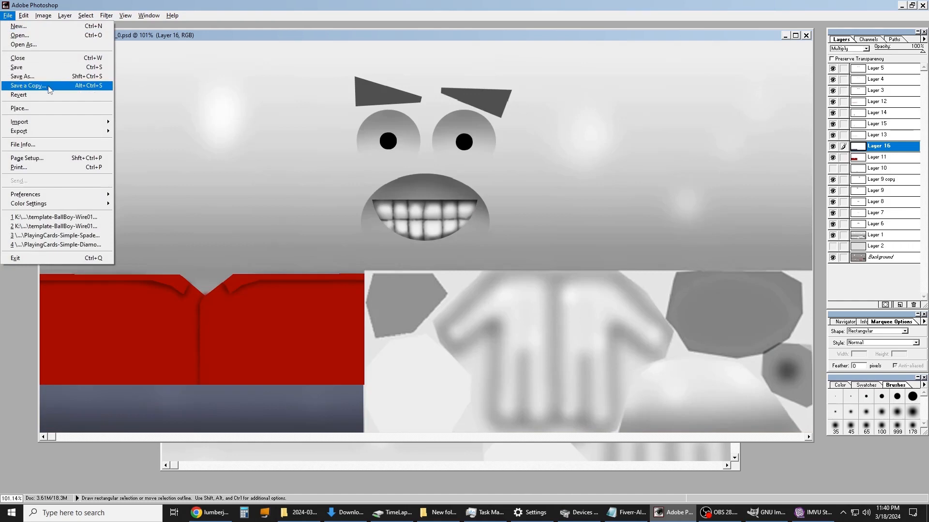
{"action": "left_click", "coordinate": [47, 87]}
{"action": "left_click_drag", "start_coordinate": [136, 30], "coordinate": [564, 114]}
{"action": "left_click", "coordinate": [547, 224]}
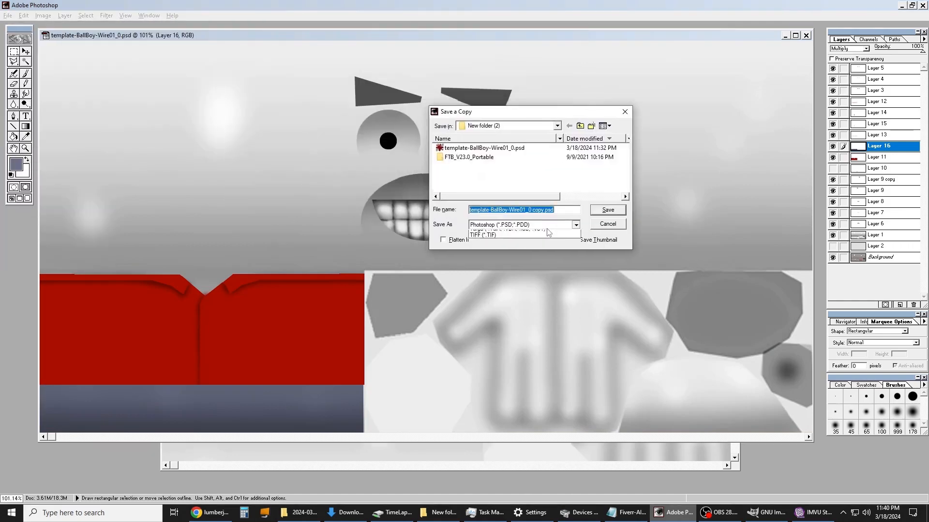
{"action": "left_click", "coordinate": [517, 267]}
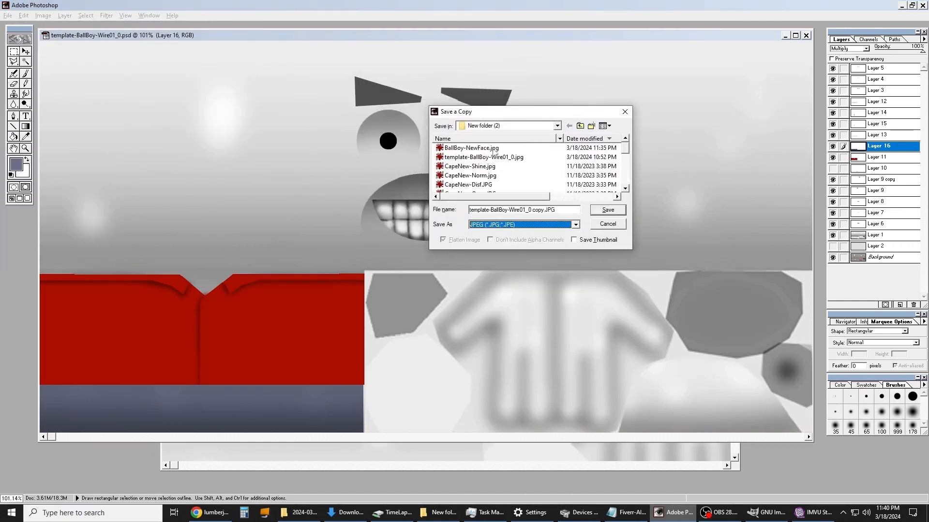
{"action": "double_click", "coordinate": [494, 149]}
{"action": "left_click", "coordinate": [467, 289]}
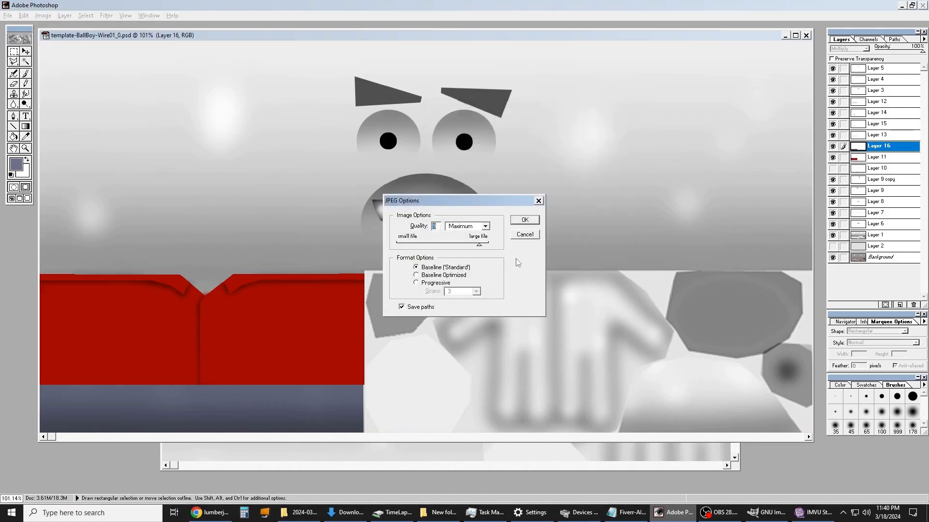
{"action": "left_click", "coordinate": [524, 220]}
Step: Switch to IMVU Studio, reimport BallBoy-NewFace.jpg as the BallBoy01 diffuse texture, and preview it on the character
{"action": "left_click", "coordinate": [814, 512]}
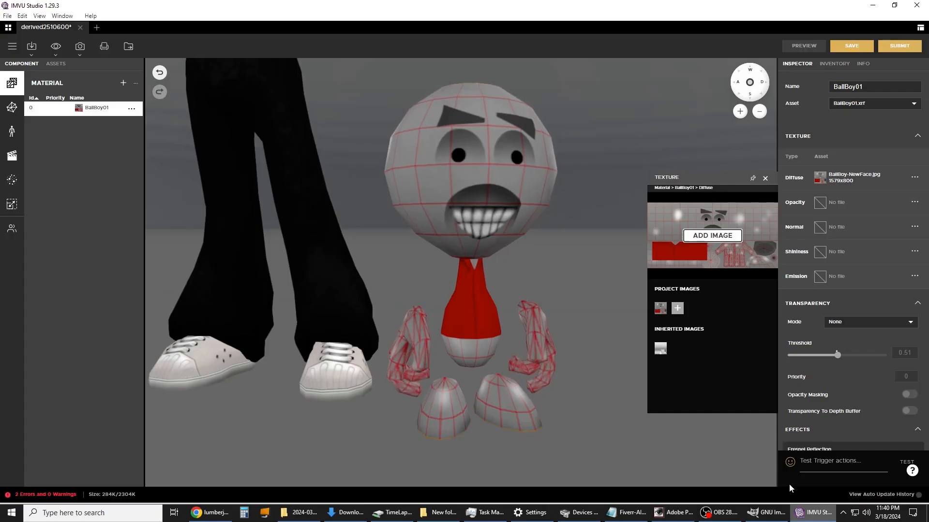
{"action": "left_click", "coordinate": [725, 237]}
{"action": "double_click", "coordinate": [343, 123]}
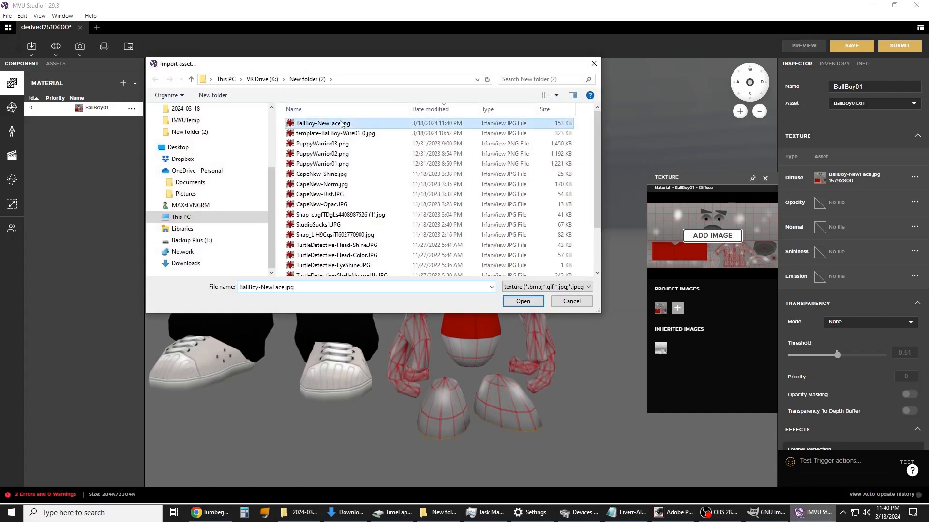
{"action": "left_click", "coordinate": [547, 293]}
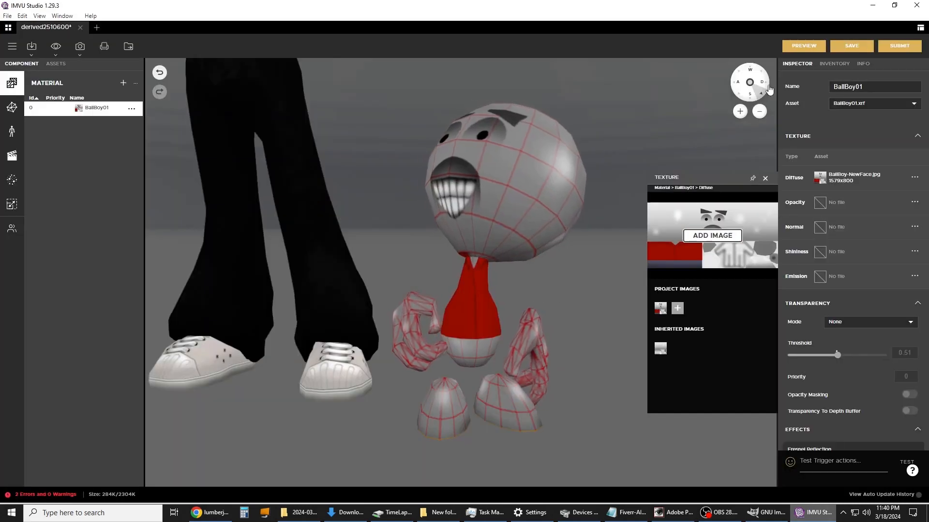
{"action": "left_click", "coordinate": [803, 49]}
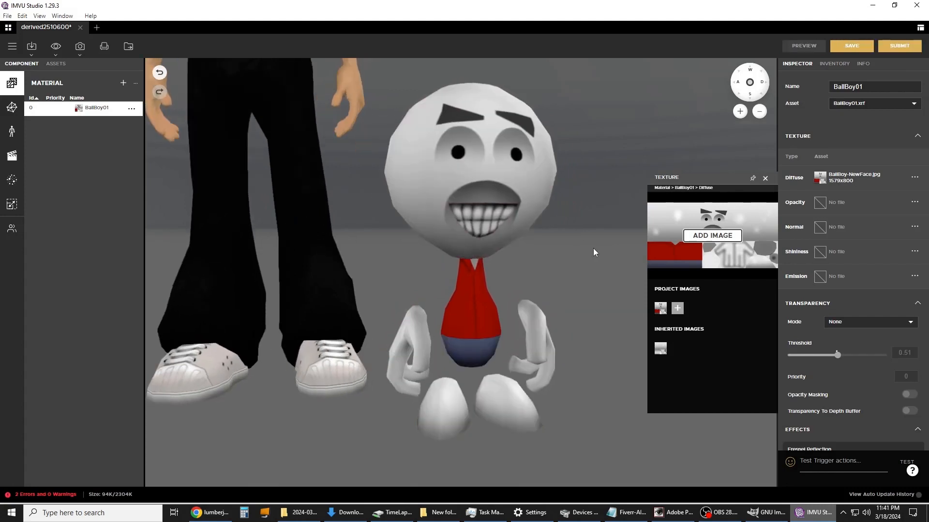
{"action": "left_click_drag", "start_coordinate": [588, 233], "coordinate": [575, 341]}
{"action": "scroll", "coordinate": [548, 309], "scroll_direction": "down", "scroll_amount": 5}
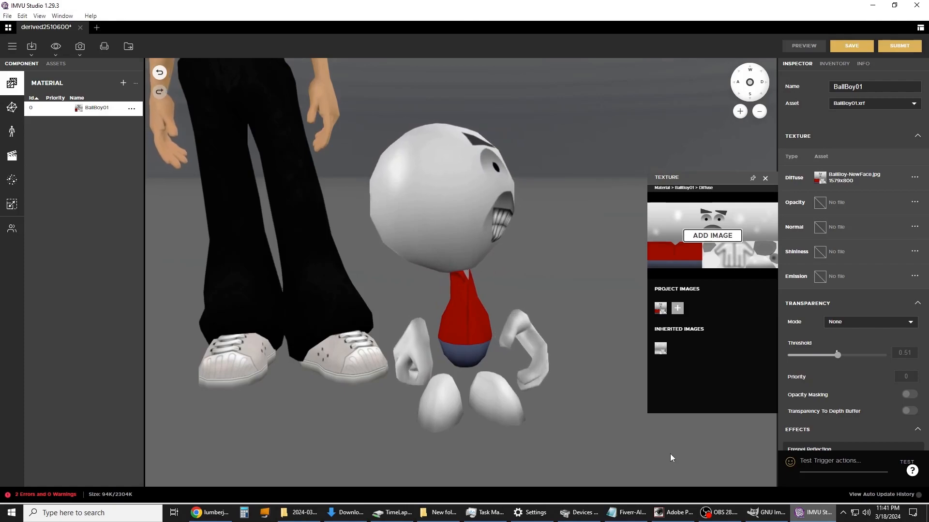
Step: Switch to Photoshop, hide Layer 1 to expose the wireframe, and compare the texture with Layer 16 hidden and shown
{"action": "left_click", "coordinate": [674, 513]}
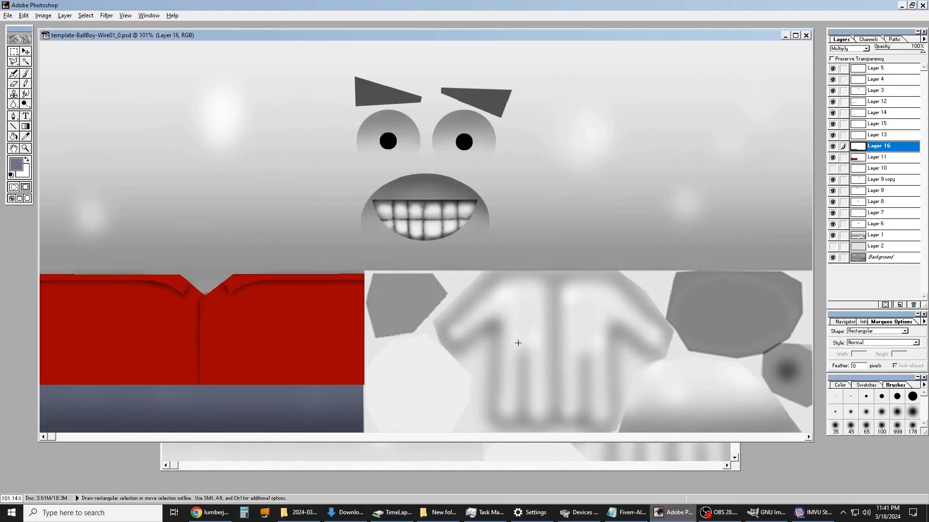
{"action": "left_click", "coordinate": [833, 235]}
{"action": "key", "text": "l"}
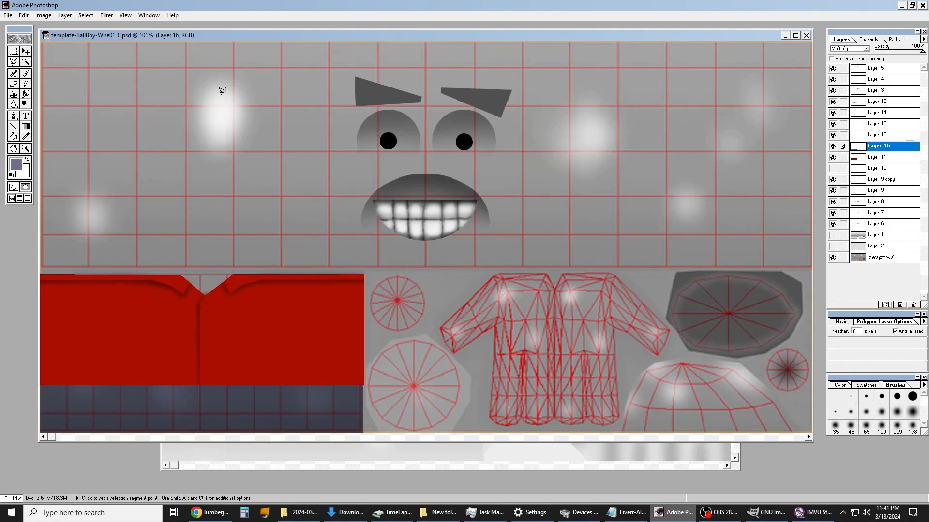
{"action": "left_click", "coordinate": [833, 146]}
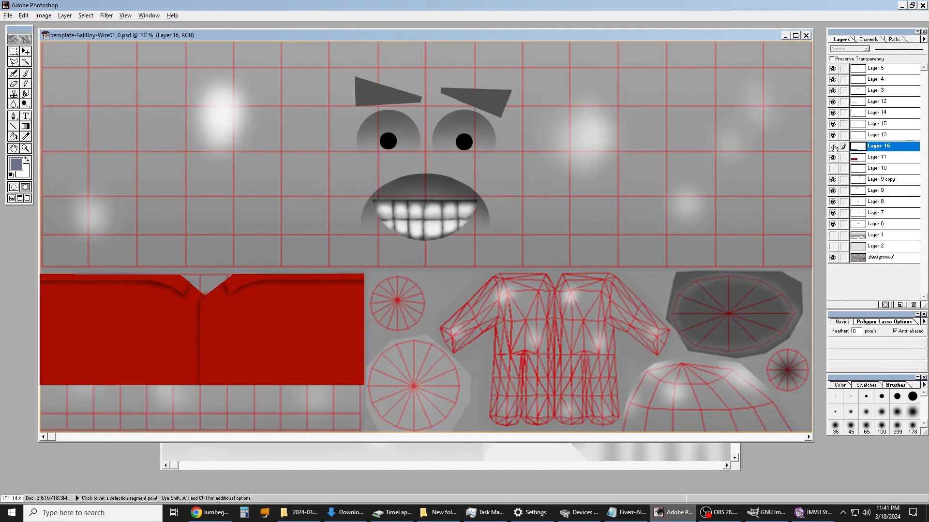
{"action": "left_click", "coordinate": [833, 146]}
{"action": "left_click", "coordinate": [833, 146]}
{"action": "left_click", "coordinate": [832, 146]}
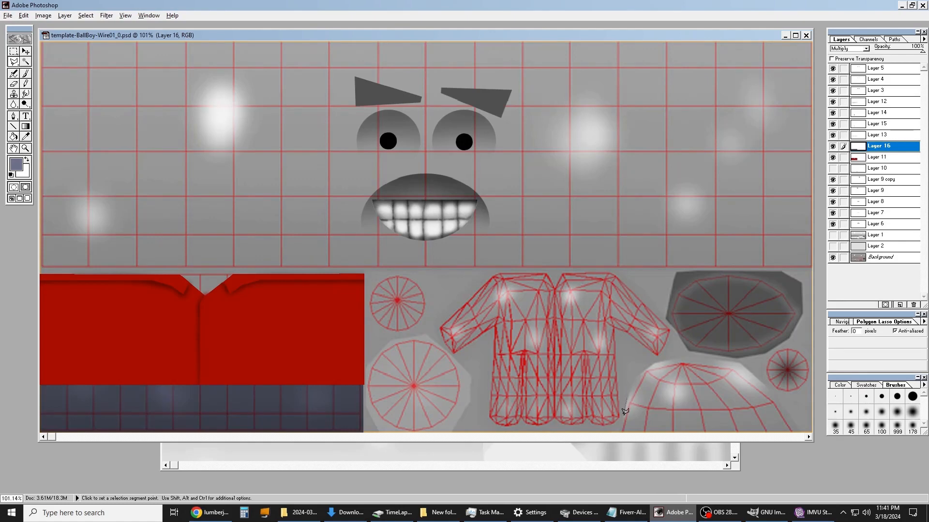
Step: Outline the dome-shaped foot wireframe at the canvas's lower-right corner with the Polygon Lasso and pencil it dark gray on Layer 16
{"action": "left_click", "coordinate": [808, 437]}
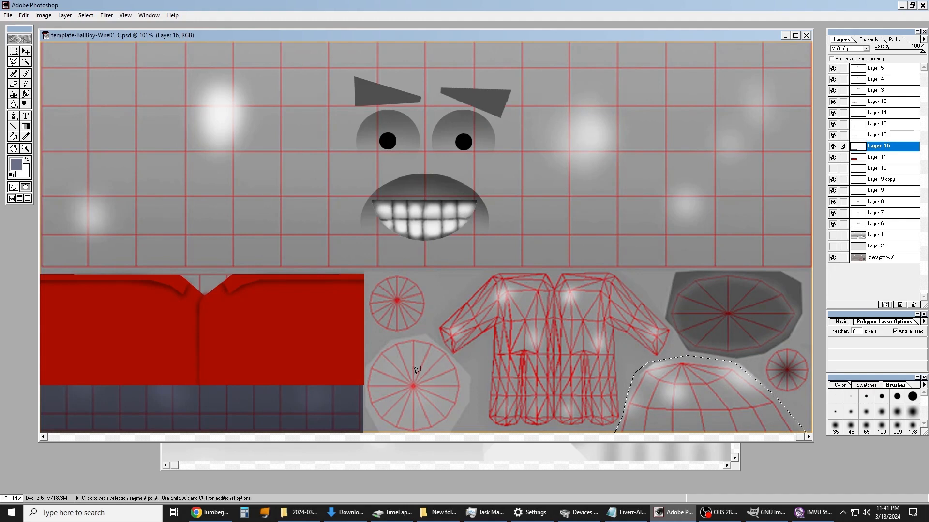
{"action": "left_click", "coordinate": [17, 169]}
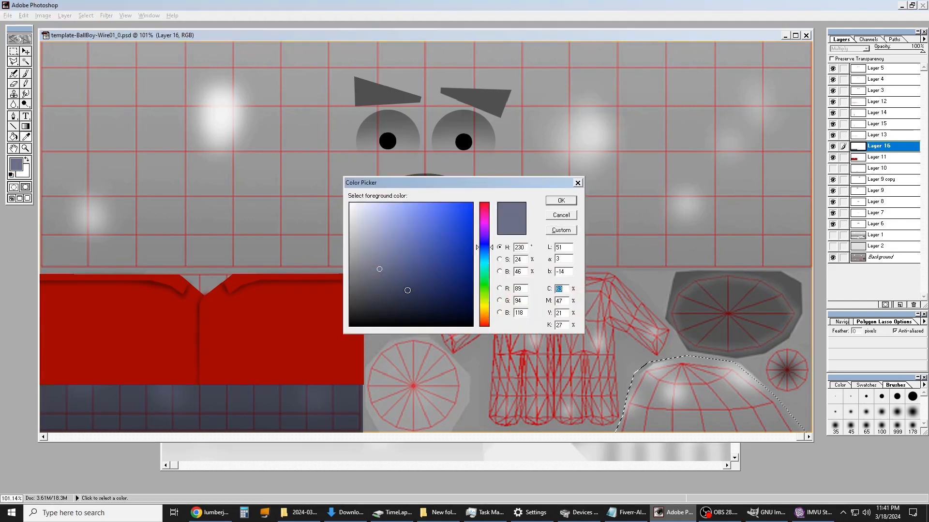
{"action": "left_click_drag", "start_coordinate": [379, 269], "coordinate": [337, 296]}
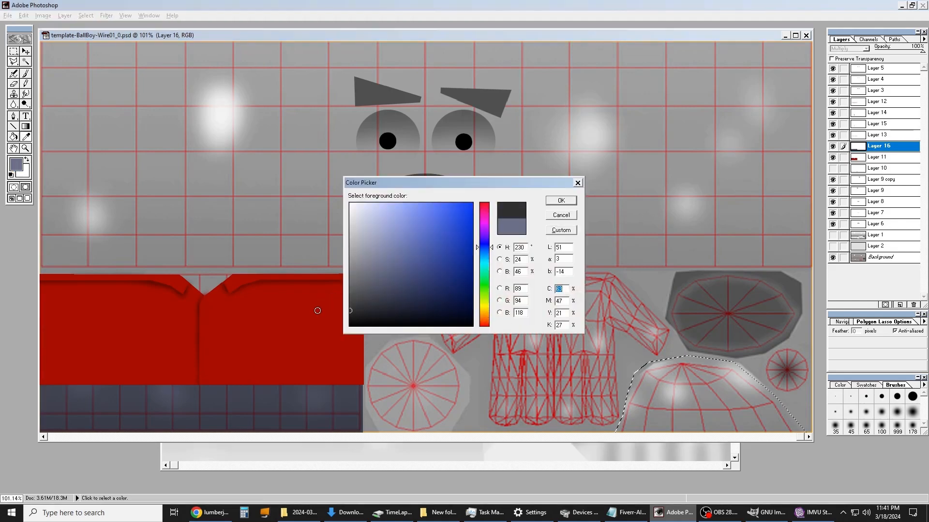
{"action": "left_click", "coordinate": [560, 201]}
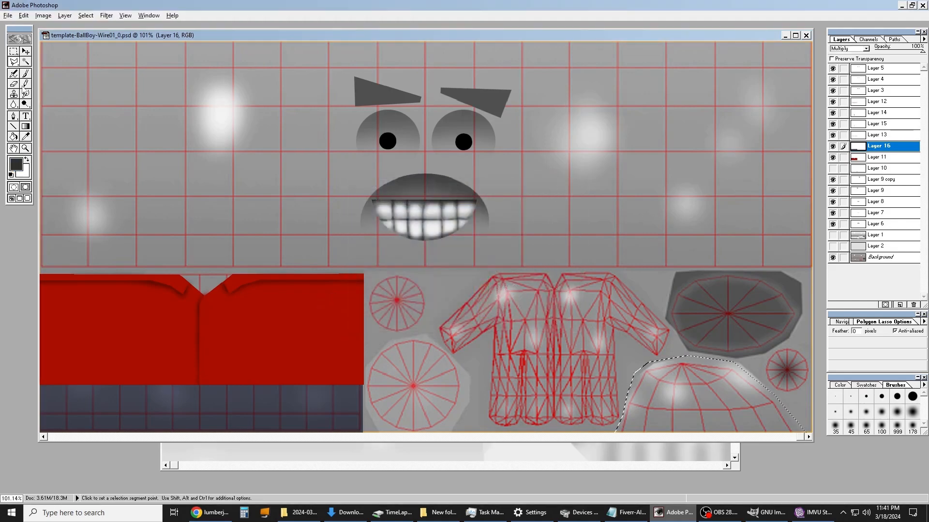
{"action": "left_click", "coordinate": [27, 85]}
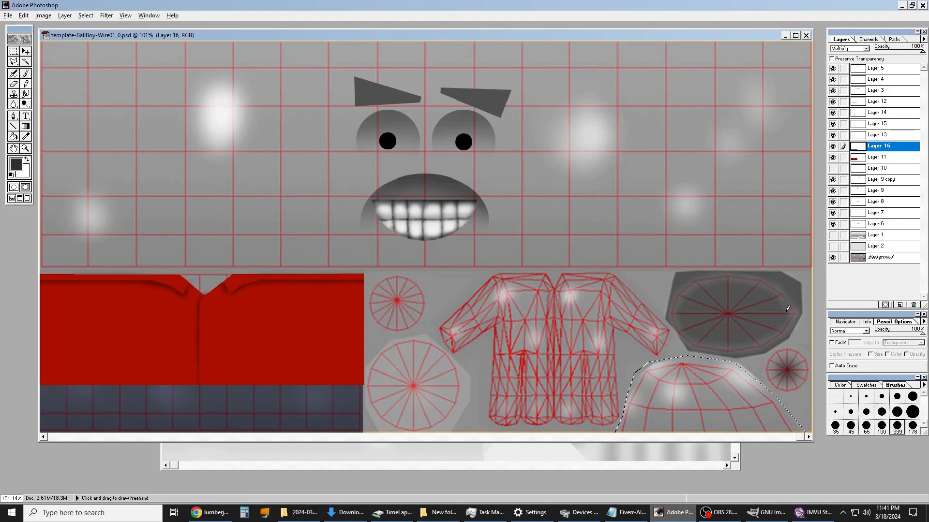
{"action": "left_click_drag", "start_coordinate": [748, 354], "coordinate": [596, 390]}
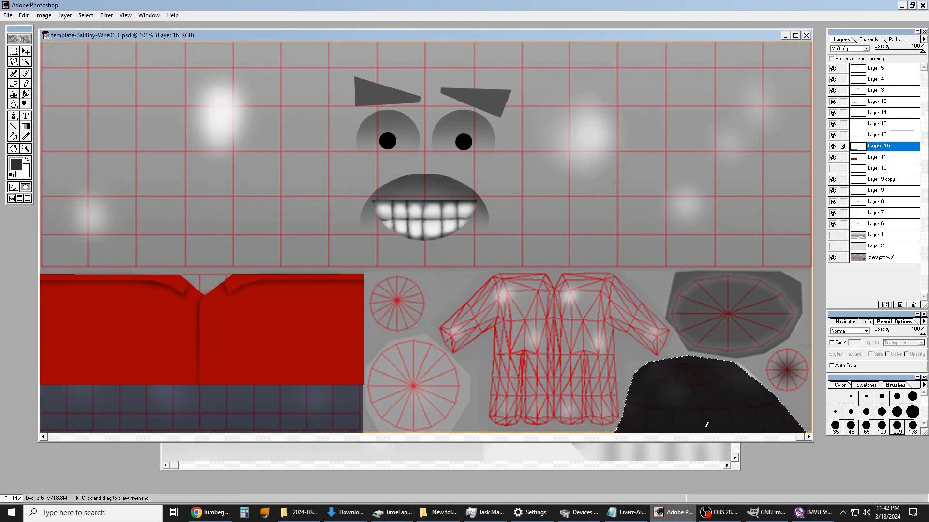
Step: Show Layer 1 and save a JPEG copy of the texture over BallBoy-NewFace.jpg at Maximum quality with Baseline (Standard) format
{"action": "left_click", "coordinate": [832, 236]}
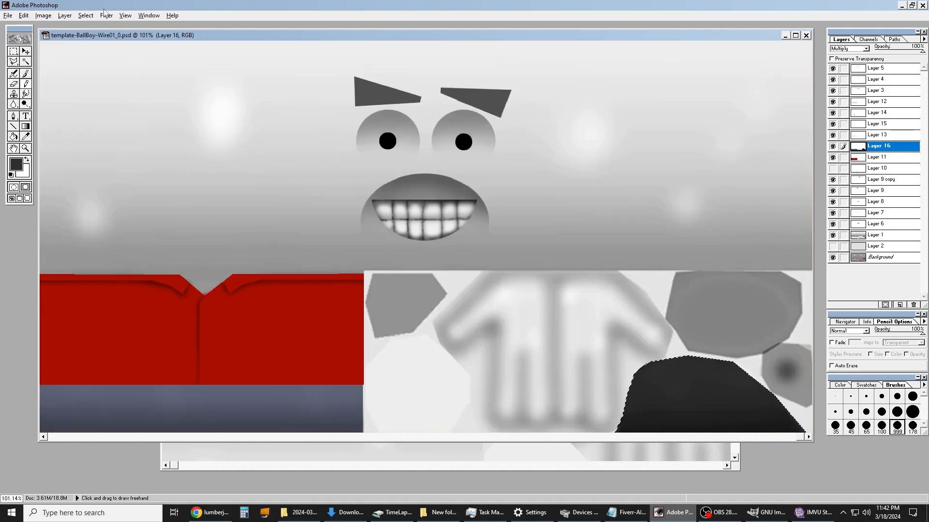
{"action": "left_click", "coordinate": [8, 17]}
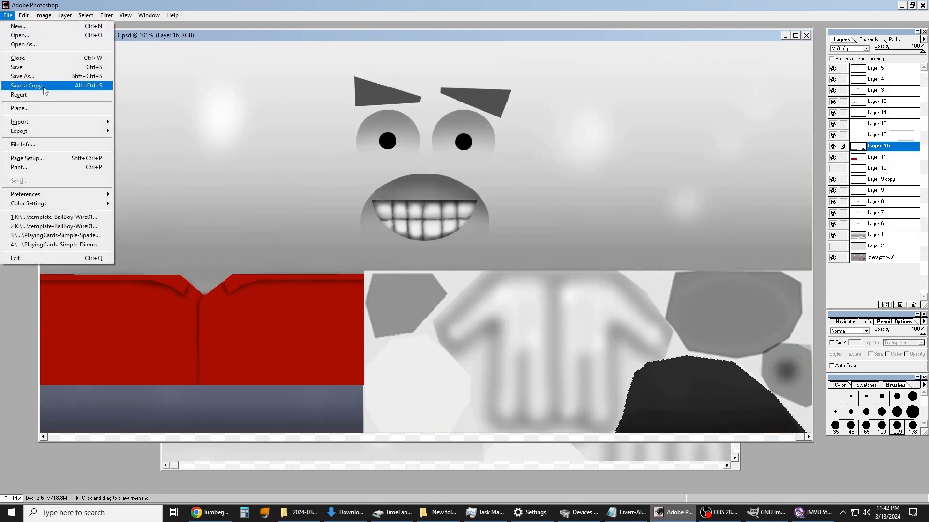
{"action": "left_click", "coordinate": [43, 88]}
{"action": "left_click", "coordinate": [98, 141]}
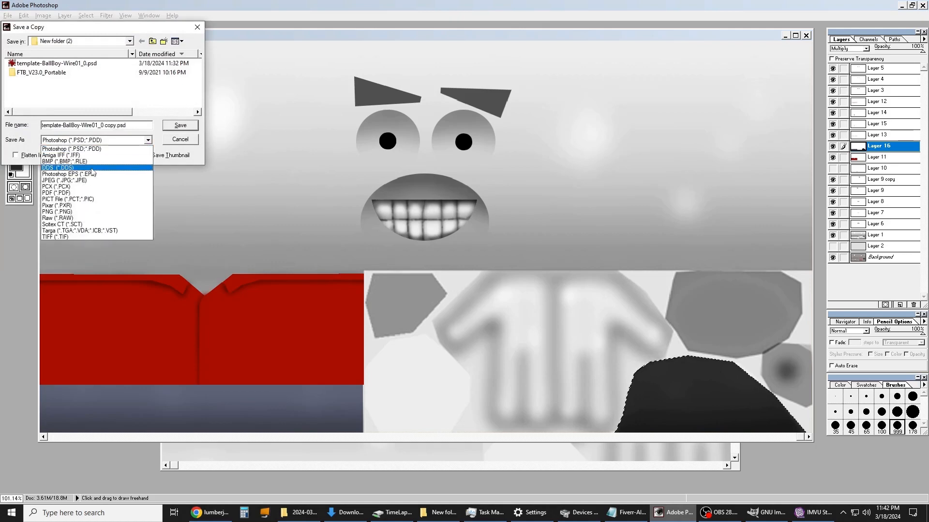
{"action": "left_click", "coordinate": [86, 186]}
{"action": "left_click", "coordinate": [99, 141]}
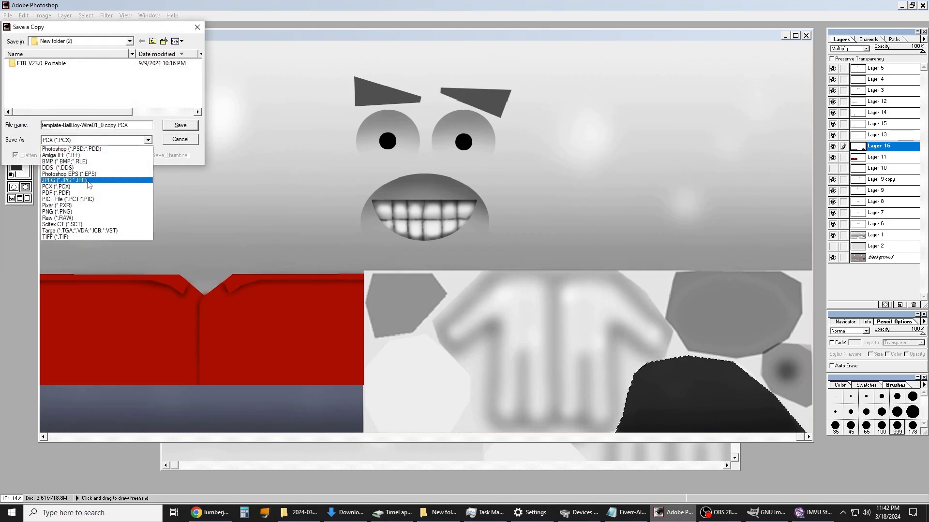
{"action": "left_click", "coordinate": [64, 180]}
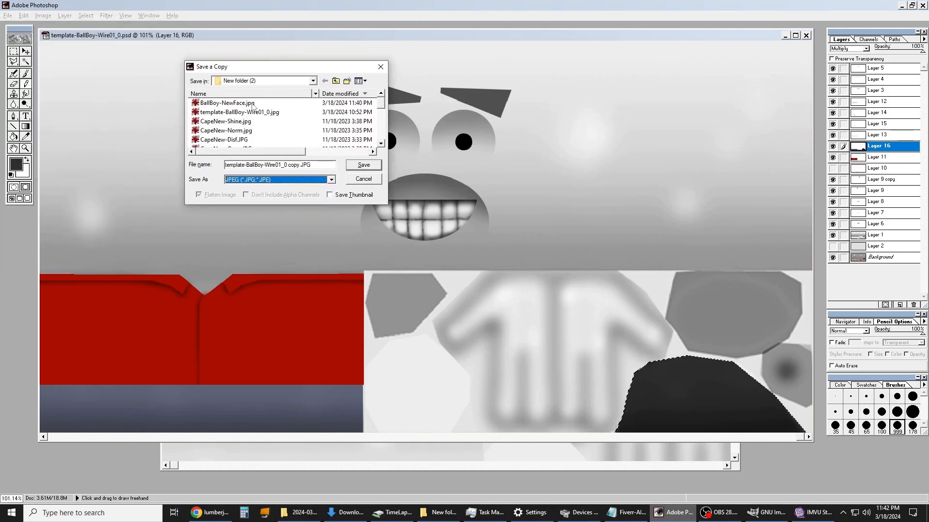
{"action": "double_click", "coordinate": [253, 104]}
{"action": "left_click", "coordinate": [465, 290]}
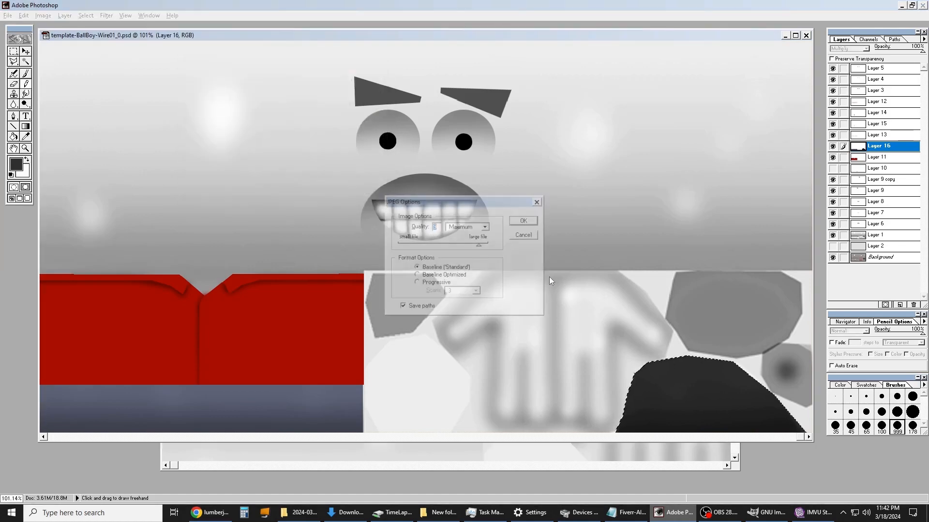
{"action": "left_click", "coordinate": [524, 220]}
Step: Switch to IMVU Studio, reimport BallBoy-NewFace.jpg as the BallBoy01 diffuse texture, and refresh the character preview
{"action": "left_click", "coordinate": [815, 513]}
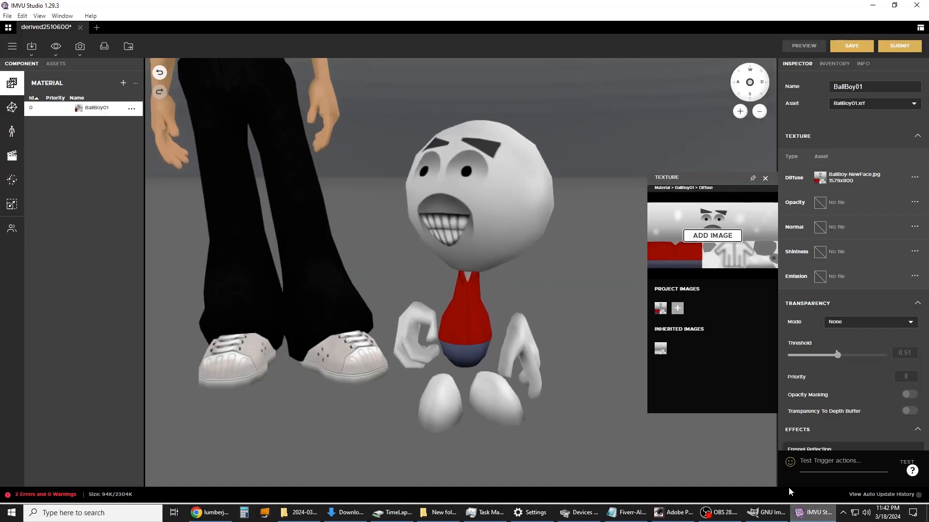
{"action": "left_click", "coordinate": [712, 235]}
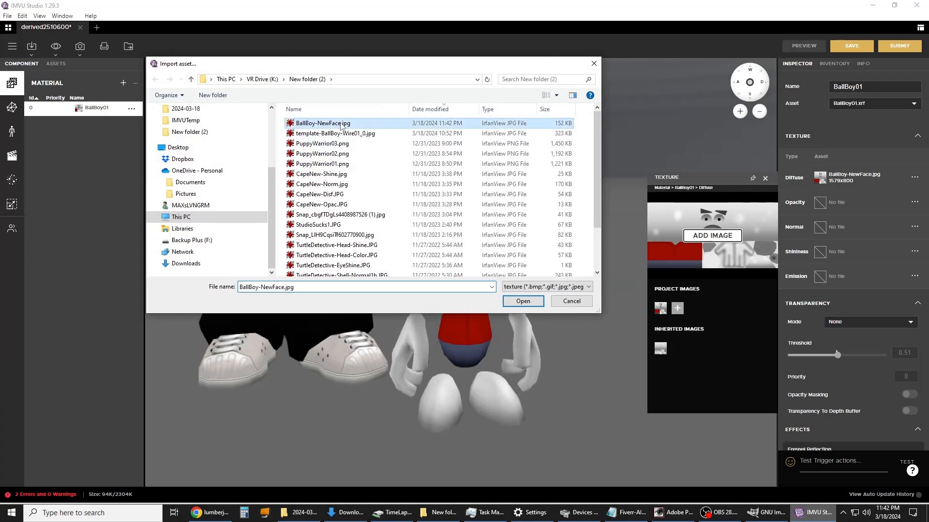
{"action": "double_click", "coordinate": [341, 123]}
{"action": "left_click", "coordinate": [514, 297]}
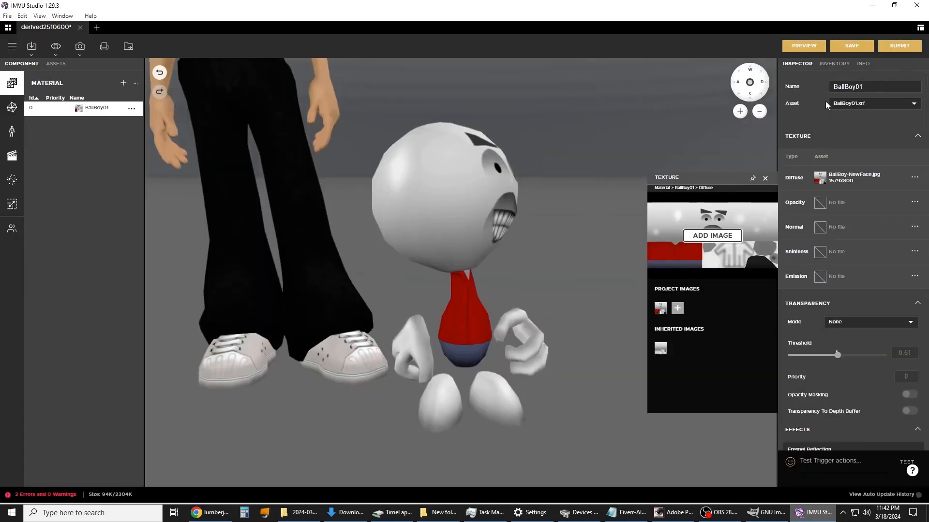
{"action": "left_click", "coordinate": [803, 48]}
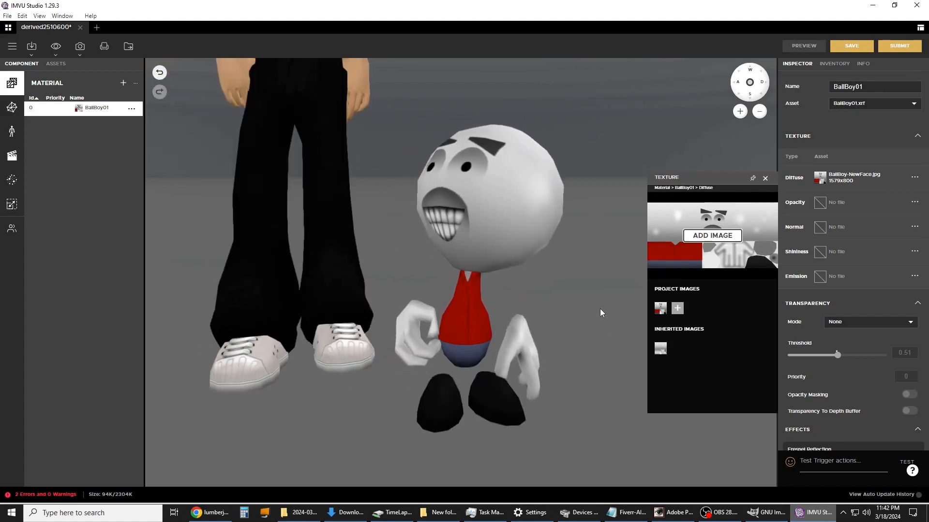
Step: Inspect the shoes and outfit on the previewed character from several angles and return to Photoshop
{"action": "left_click_drag", "start_coordinate": [600, 313], "coordinate": [449, 141]}
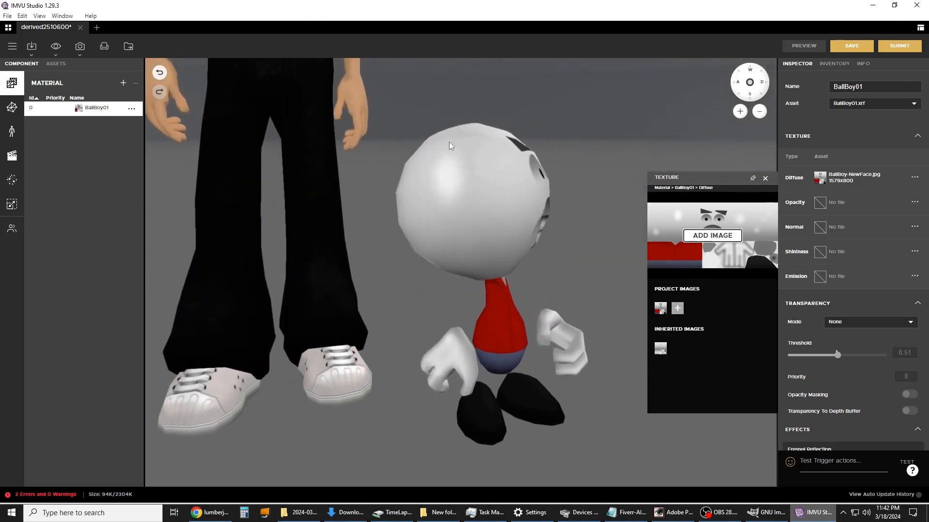
{"action": "left_click_drag", "start_coordinate": [463, 336], "coordinate": [532, 315]}
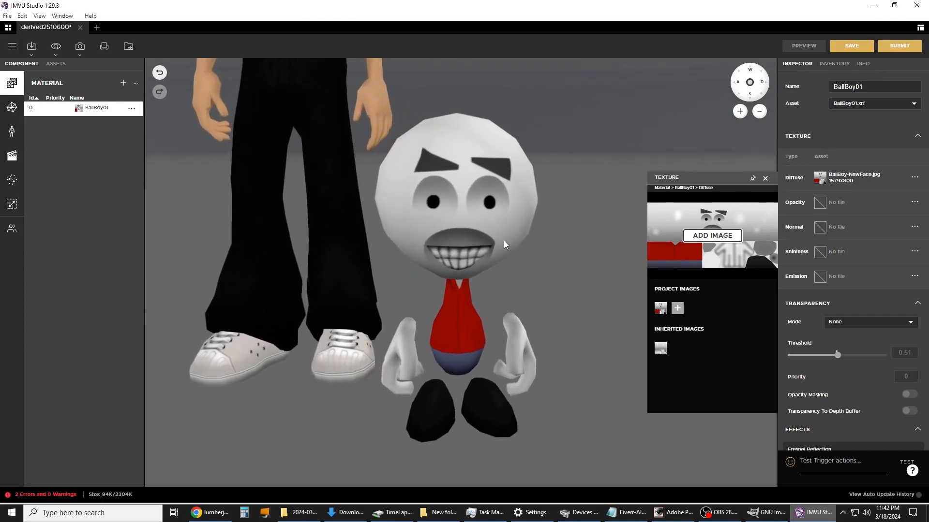
{"action": "left_click", "coordinate": [677, 512]}
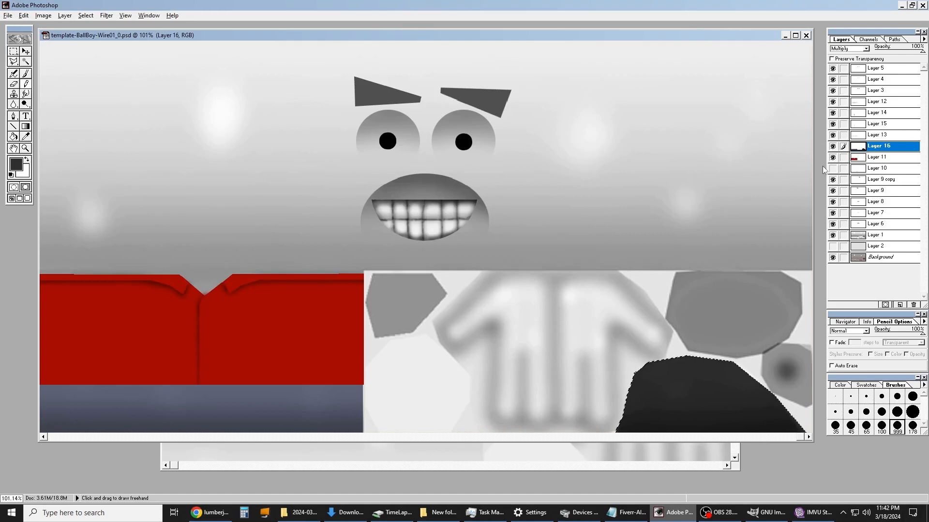
Step: Select the red shirt area from Layer 11, copy it merged, and paste it as a new layer above all others
{"action": "left_click", "coordinate": [880, 157]}
{"action": "left_click", "coordinate": [881, 161], "text": "ctrl"}
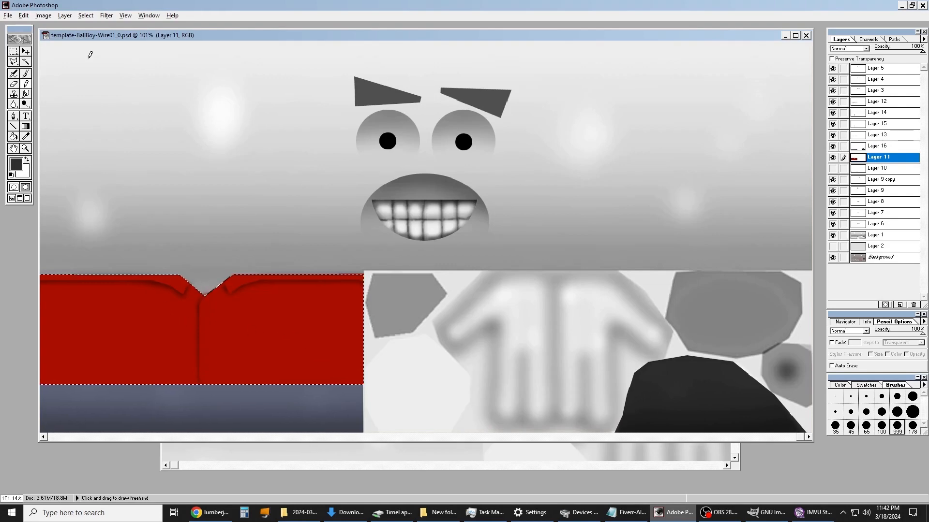
{"action": "left_click", "coordinate": [24, 15]}
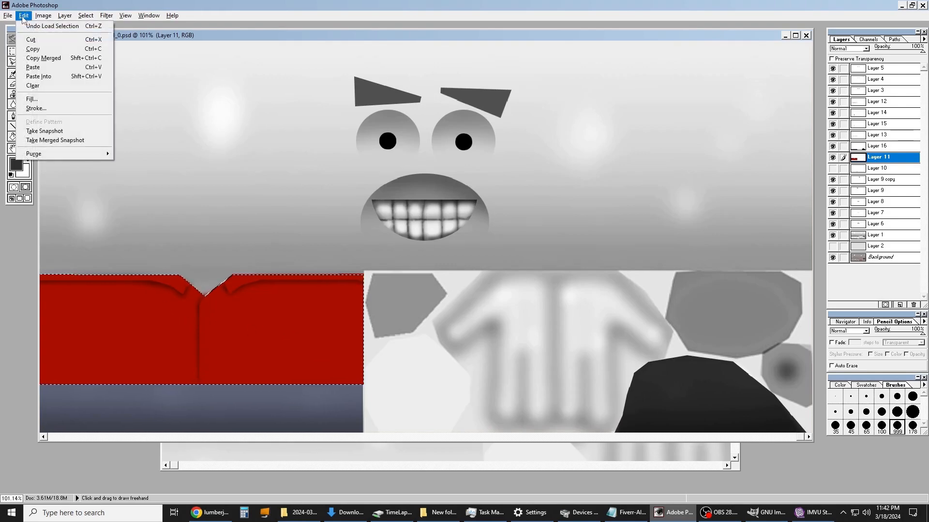
{"action": "left_click", "coordinate": [41, 58]}
{"action": "left_click", "coordinate": [22, 17]}
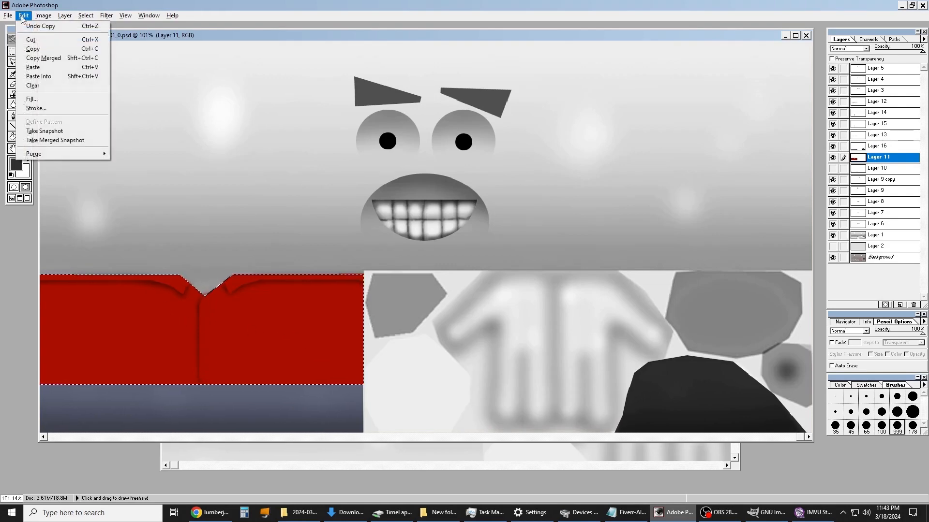
{"action": "left_click", "coordinate": [42, 70]}
{"action": "left_click_drag", "start_coordinate": [880, 159], "coordinate": [871, 72]}
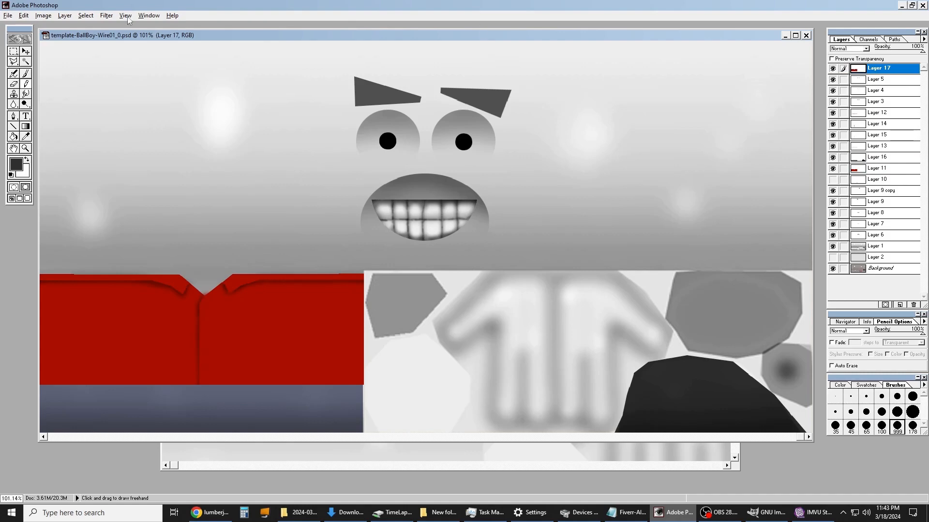
Step: Desaturate the pasted red shirt layer
{"action": "left_click", "coordinate": [47, 18]}
{"action": "mouse_move", "coordinate": [53, 39]}
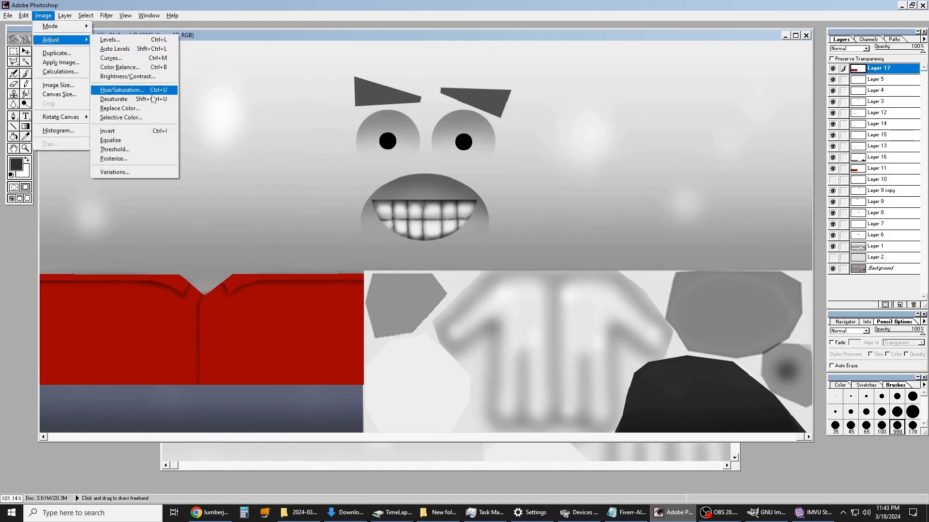
{"action": "left_click", "coordinate": [149, 99]}
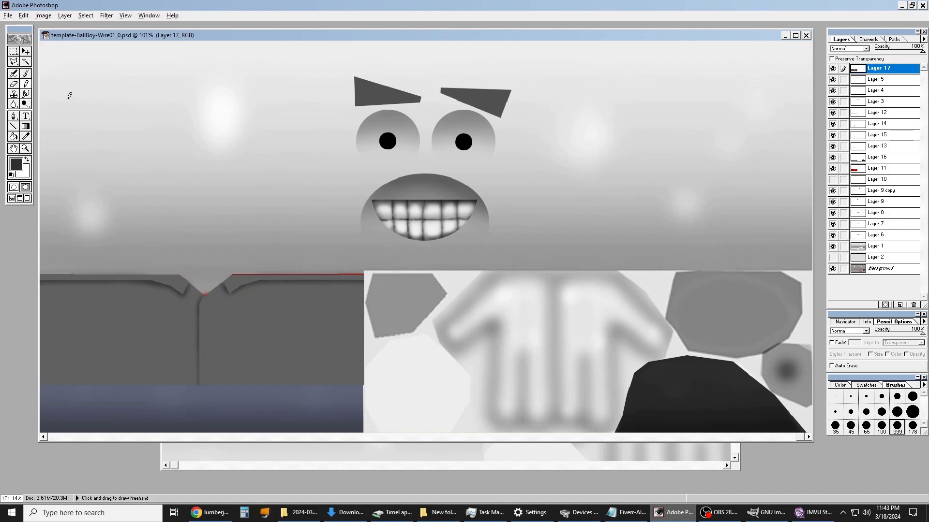
{"action": "left_click", "coordinate": [27, 52]}
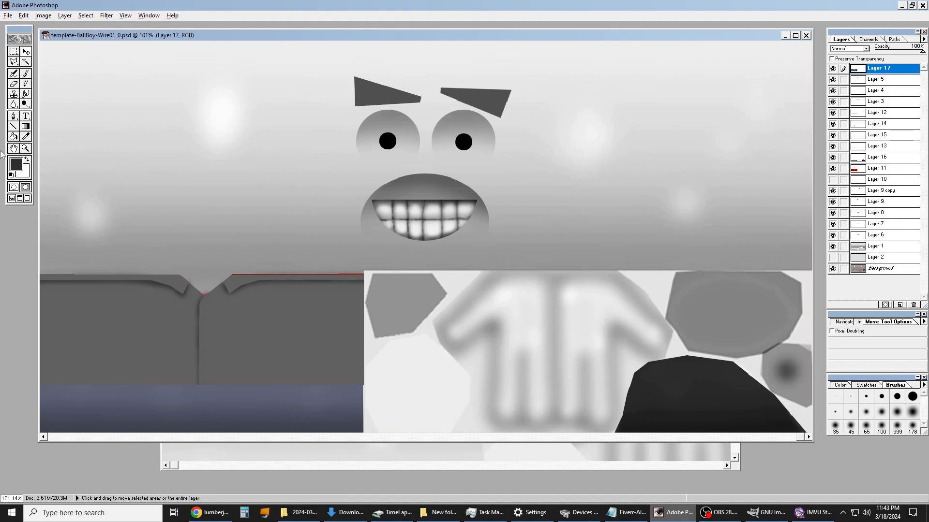
{"action": "left_click", "coordinate": [13, 52]}
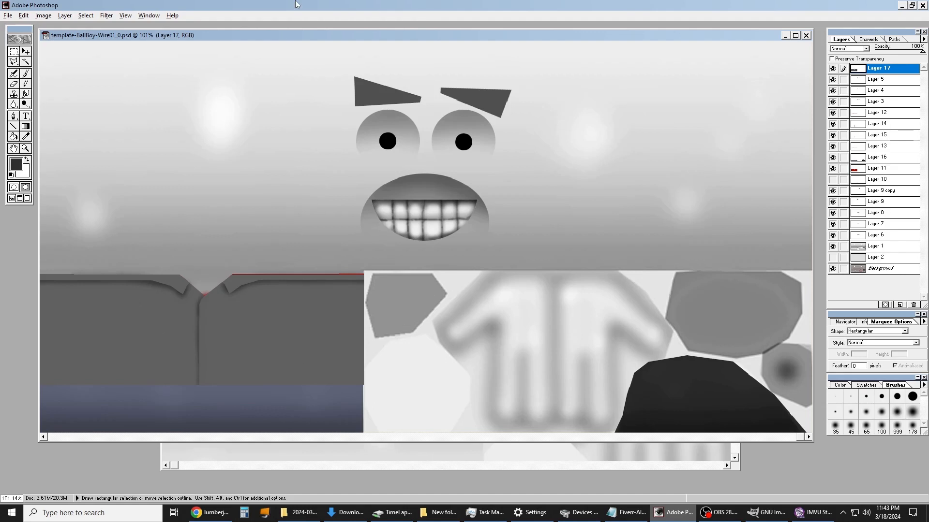
Step: Add a new layer and set the foreground color to a neutral gray with 0% saturation and 50% brightness
{"action": "left_click", "coordinate": [65, 15]}
{"action": "left_click", "coordinate": [205, 24]}
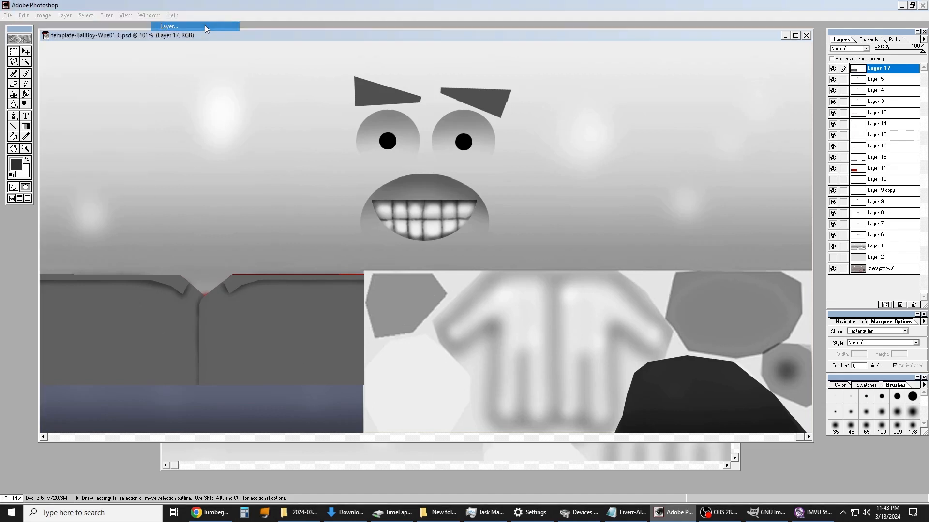
{"action": "key", "text": "Return"}
{"action": "left_click", "coordinate": [16, 164]}
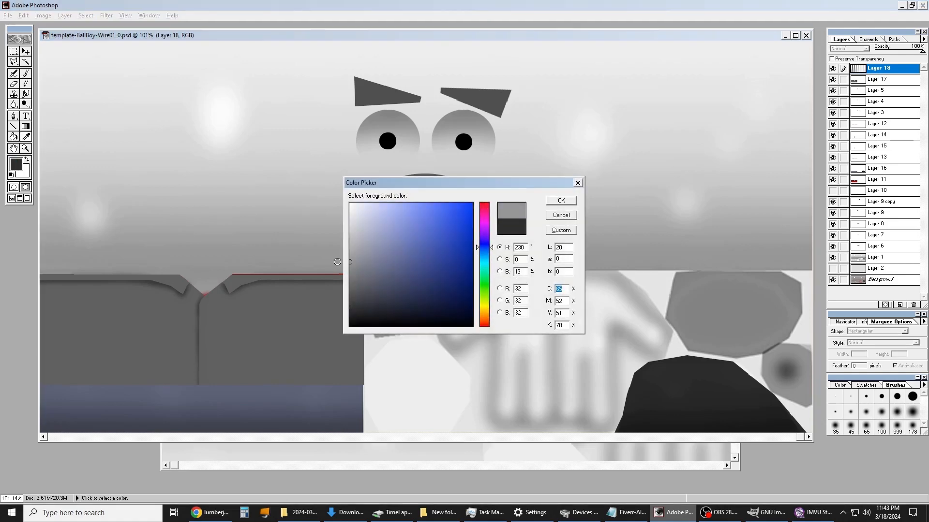
{"action": "left_click_drag", "start_coordinate": [337, 262], "coordinate": [314, 257]}
{"action": "double_click", "coordinate": [527, 274]}
{"action": "type", "text": "50"}
{"action": "left_click", "coordinate": [518, 260]}
{"action": "left_click", "coordinate": [565, 201]}
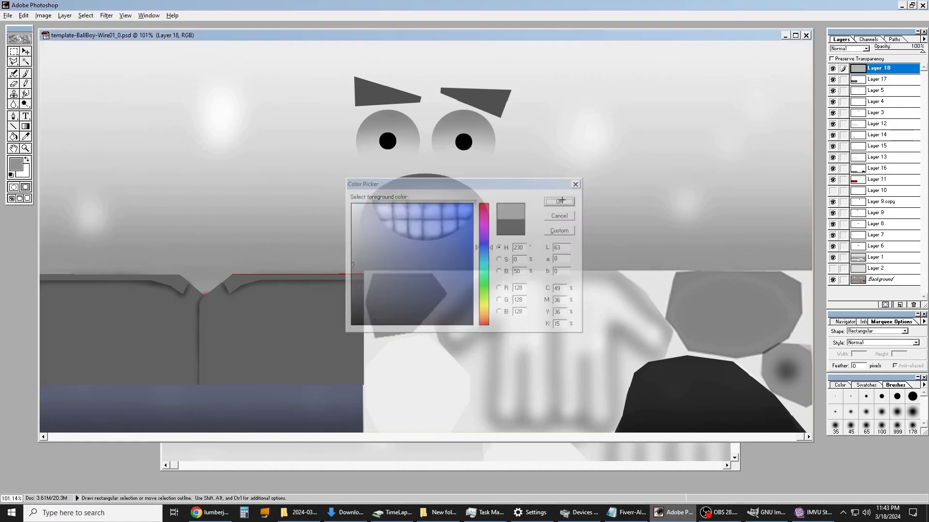
Step: Fill the new layer with the gray and place it directly below the desaturated shirt layer
{"action": "left_click", "coordinate": [13, 137]}
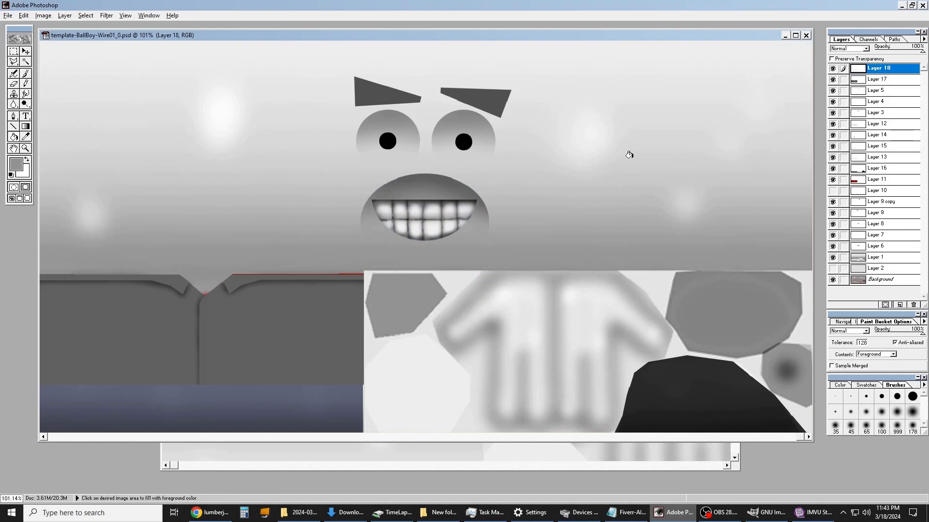
{"action": "left_click", "coordinate": [631, 155]}
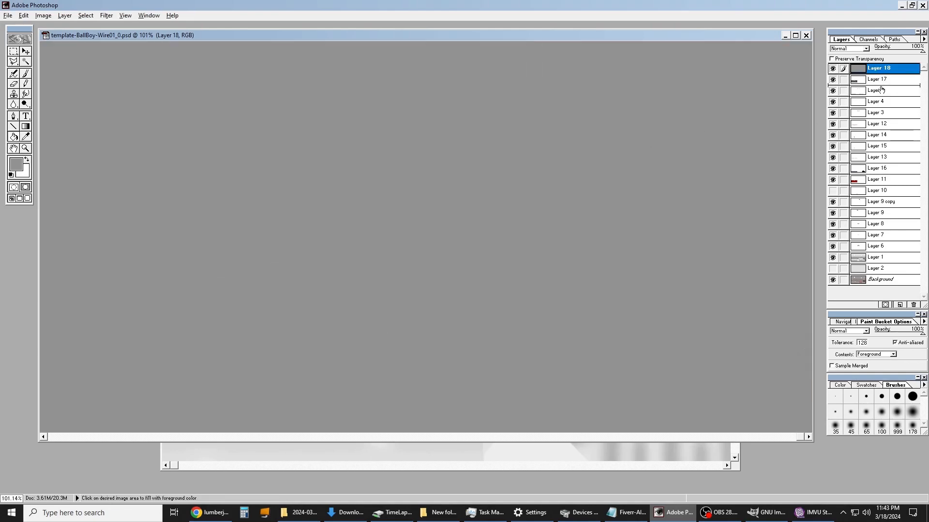
{"action": "left_click_drag", "start_coordinate": [882, 90], "coordinate": [881, 87]}
Step: Raise the brightness of the desaturated shirt on Layer 17 by +64, leaving its contrast at 0
{"action": "left_click", "coordinate": [880, 70]}
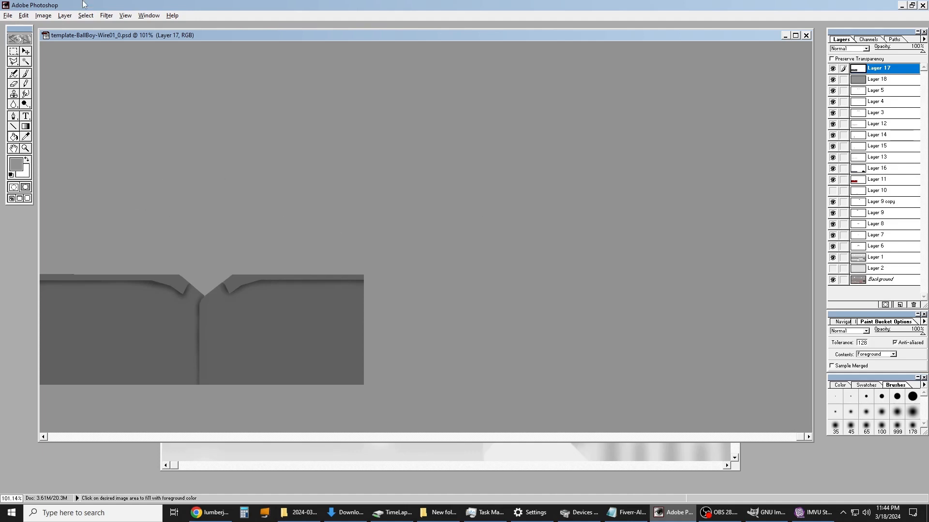
{"action": "left_click", "coordinate": [44, 15]}
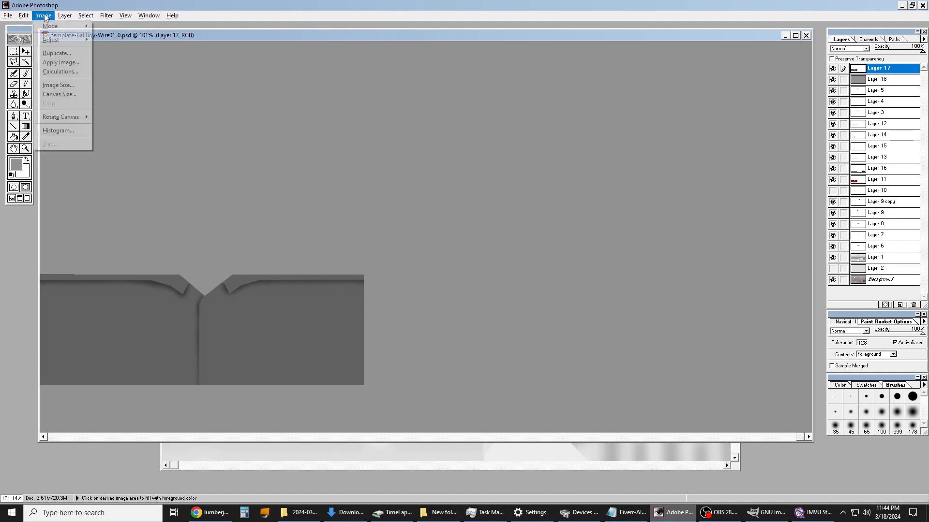
{"action": "mouse_move", "coordinate": [58, 42]}
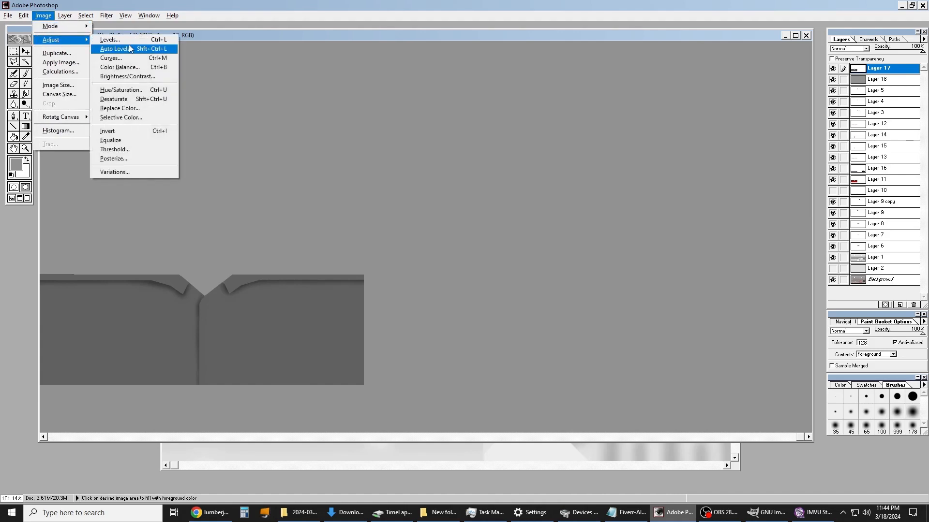
{"action": "left_click", "coordinate": [142, 77]}
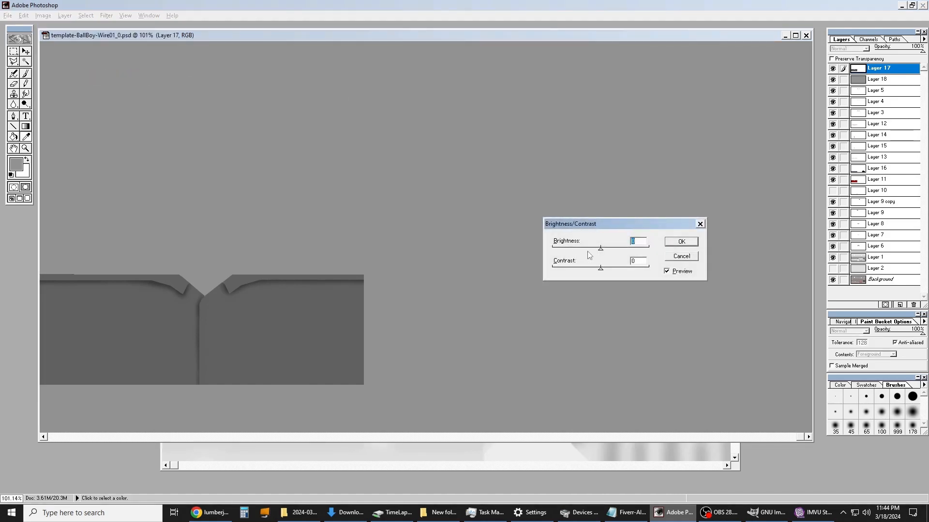
{"action": "left_click_drag", "start_coordinate": [601, 250], "coordinate": [628, 252]}
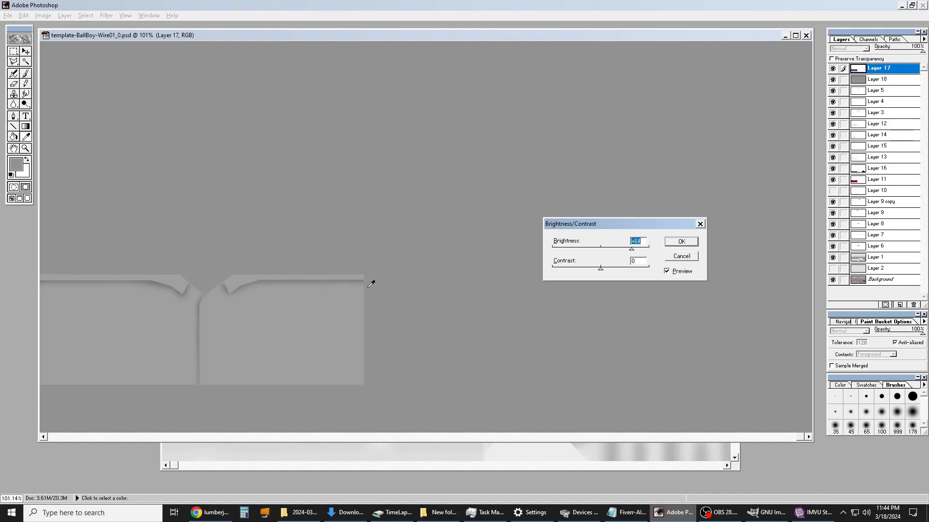
{"action": "left_click", "coordinate": [692, 242]}
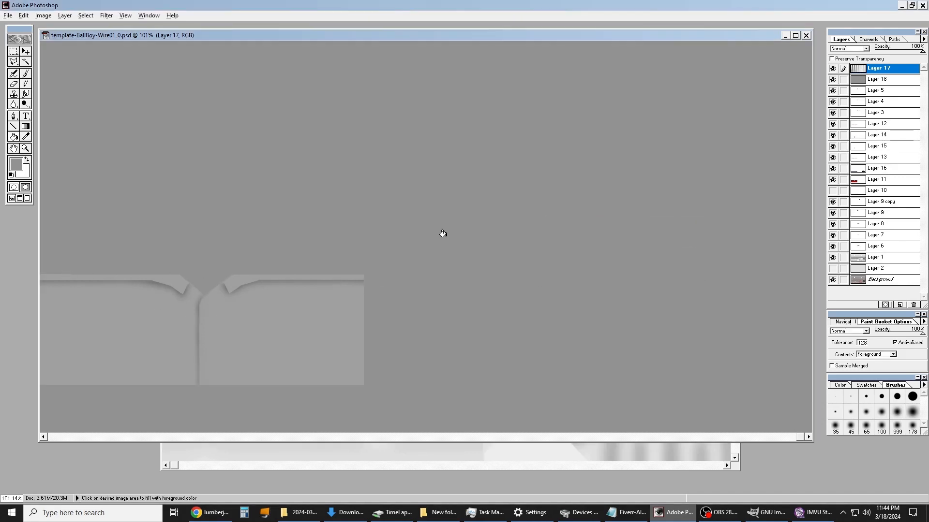
{"action": "left_click", "coordinate": [15, 52]}
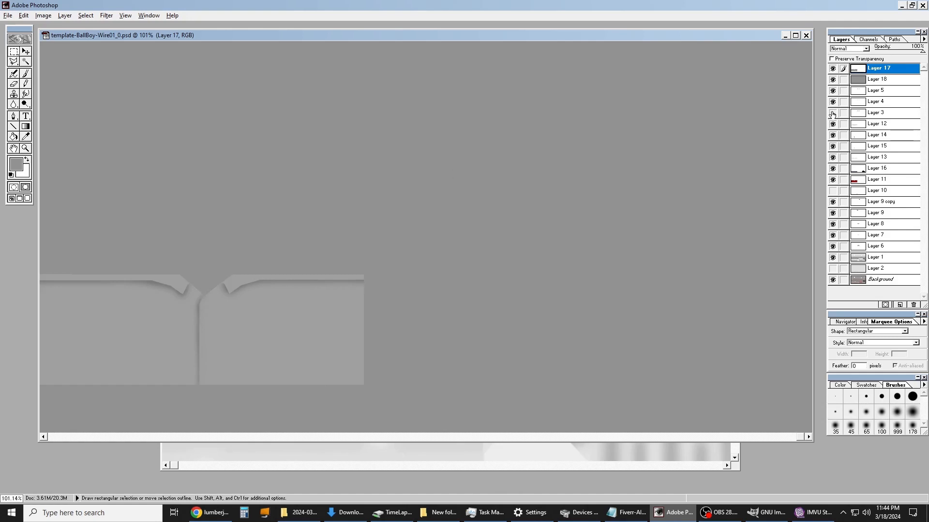
Step: Move the gray Layer 18 below Layer 3 and hide the black pupils on Layer 5
{"action": "left_click", "coordinate": [878, 83]}
{"action": "left_click_drag", "start_coordinate": [877, 83], "coordinate": [877, 119]}
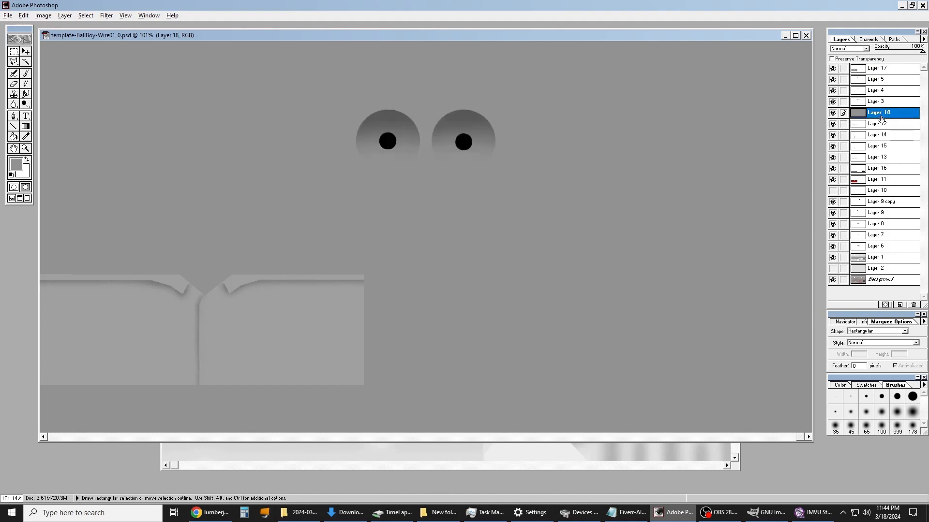
{"action": "left_click", "coordinate": [833, 70]}
{"action": "left_click", "coordinate": [833, 70]}
{"action": "left_click", "coordinate": [833, 81]}
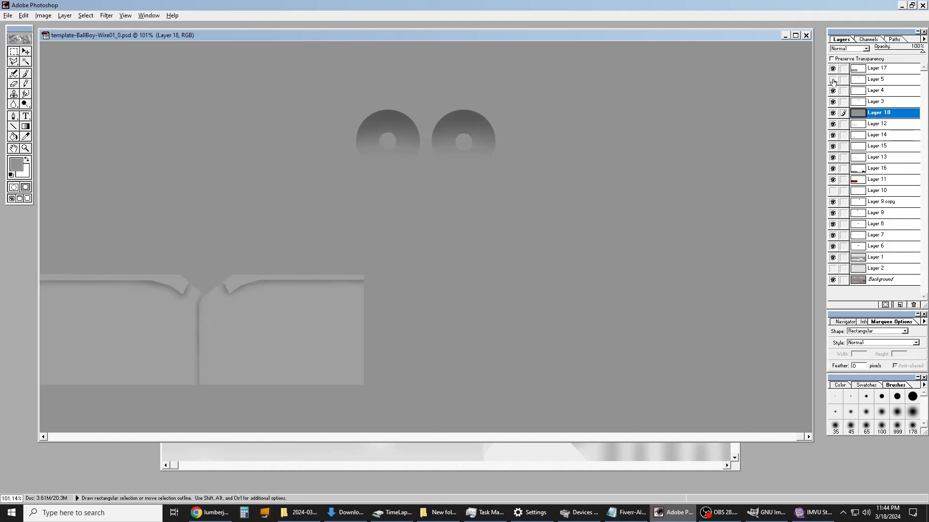
{"action": "left_click", "coordinate": [833, 81]}
{"action": "left_click", "coordinate": [832, 81]}
{"action": "left_click", "coordinate": [833, 81]}
{"action": "left_click", "coordinate": [833, 81]}
Step: Toggle Layer 4 off and on to examine what it contributes to the eyes
{"action": "left_click", "coordinate": [833, 92]}
{"action": "left_click", "coordinate": [832, 92]}
{"action": "left_click", "coordinate": [832, 92]}
{"action": "left_click", "coordinate": [832, 92]}
{"action": "left_click", "coordinate": [832, 92]}
{"action": "left_click", "coordinate": [832, 92]}
{"action": "left_click", "coordinate": [833, 92]}
Step: Move the gray Layer 18 down below Layer 13 and hide Layers 12, 14, 15 and 13
{"action": "left_click_drag", "start_coordinate": [886, 114], "coordinate": [834, 113]}
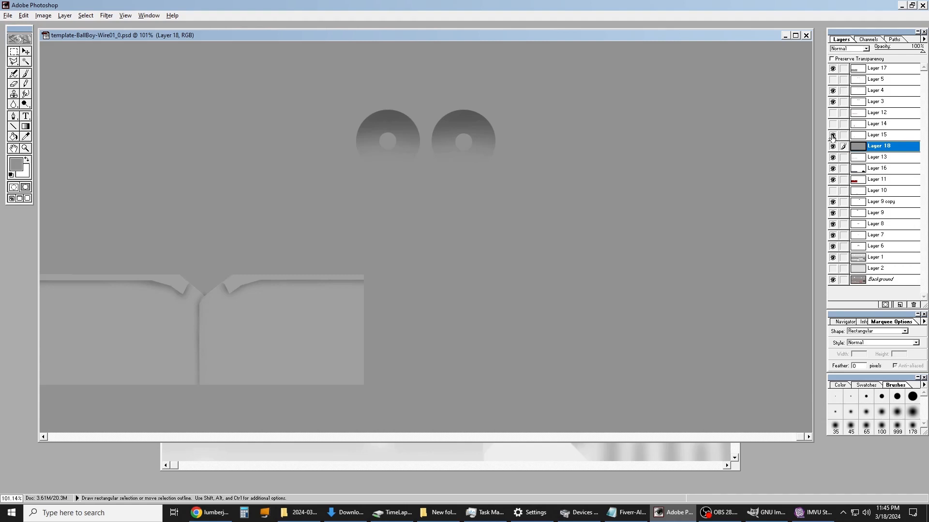
{"action": "left_click", "coordinate": [833, 135]}
{"action": "left_click_drag", "start_coordinate": [885, 150], "coordinate": [879, 167]}
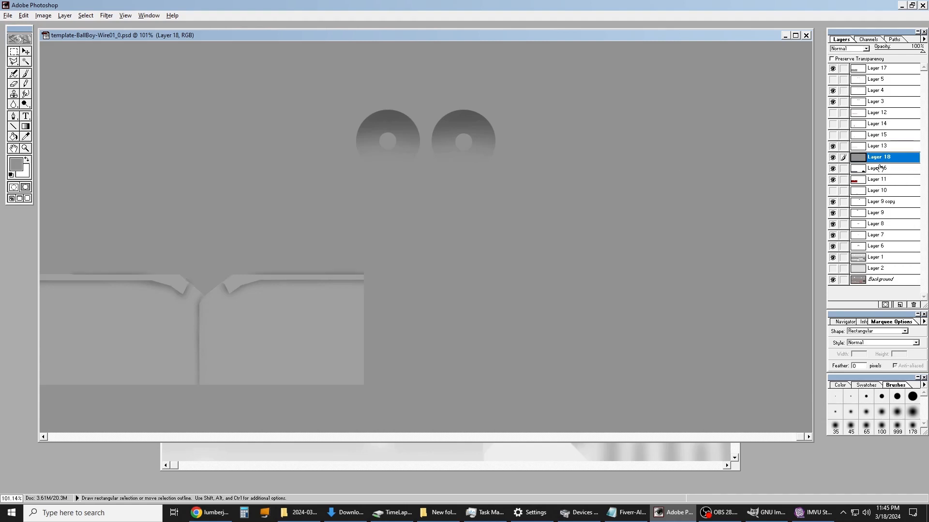
{"action": "left_click", "coordinate": [833, 146]}
{"action": "left_click", "coordinate": [833, 146]}
{"action": "left_click", "coordinate": [833, 146]}
{"action": "left_click", "coordinate": [832, 79]}
{"action": "left_click", "coordinate": [833, 79]}
Step: Move the mouth Layers 8, 7 and 6 above the gray Layer 18, and hide the white teeth on Layer 7
{"action": "left_click", "coordinate": [877, 223]}
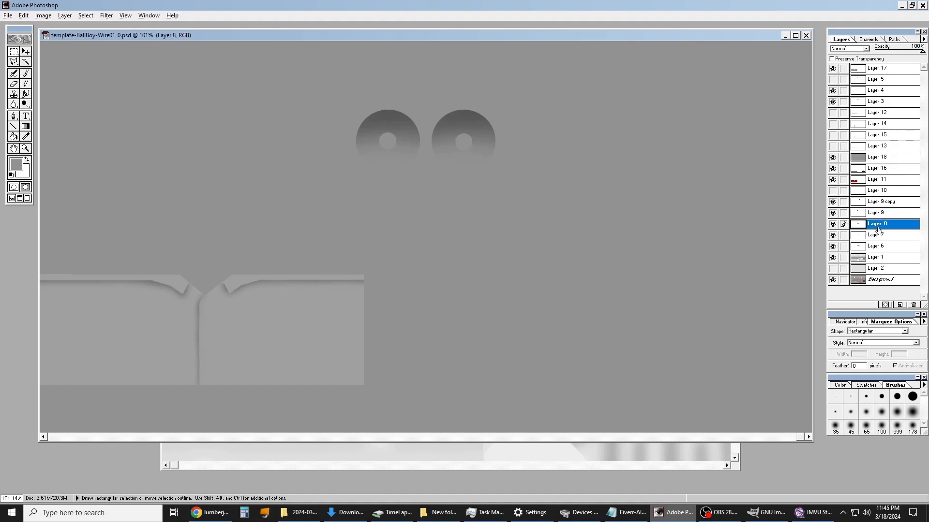
{"action": "left_click_drag", "start_coordinate": [879, 229], "coordinate": [876, 157]}
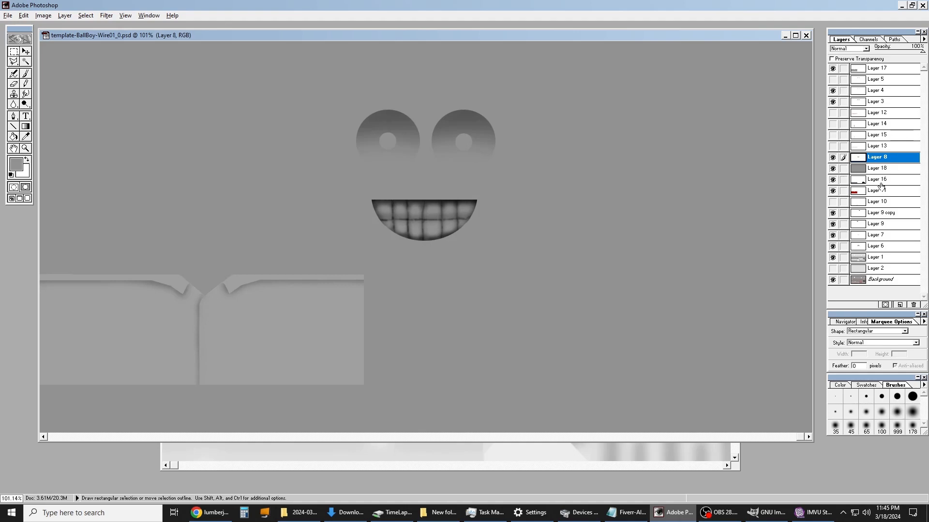
{"action": "left_click", "coordinate": [876, 237]}
{"action": "left_click_drag", "start_coordinate": [876, 236], "coordinate": [878, 157]}
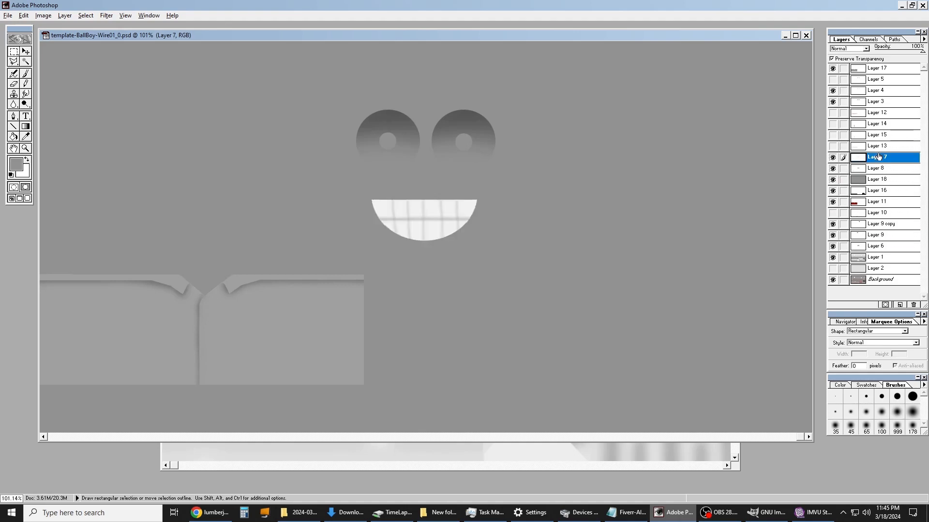
{"action": "left_click", "coordinate": [832, 157]}
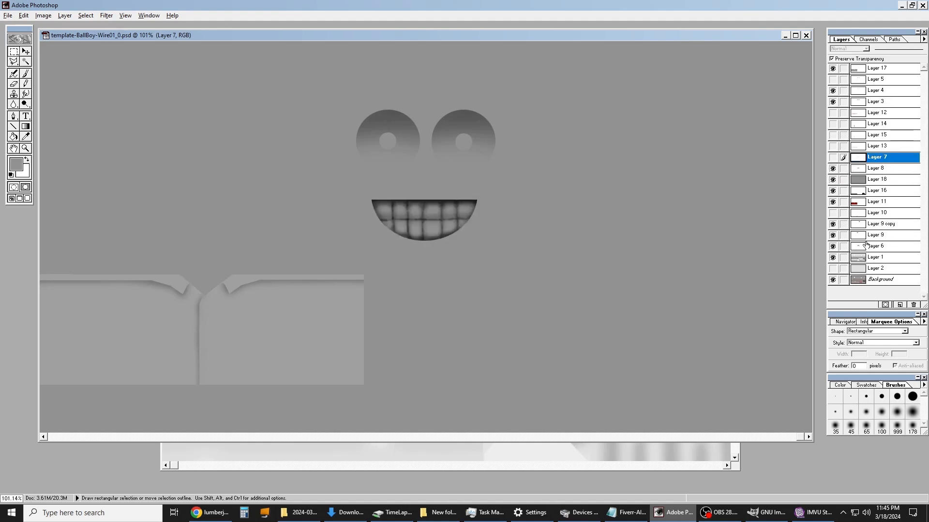
{"action": "left_click_drag", "start_coordinate": [879, 246], "coordinate": [880, 168]}
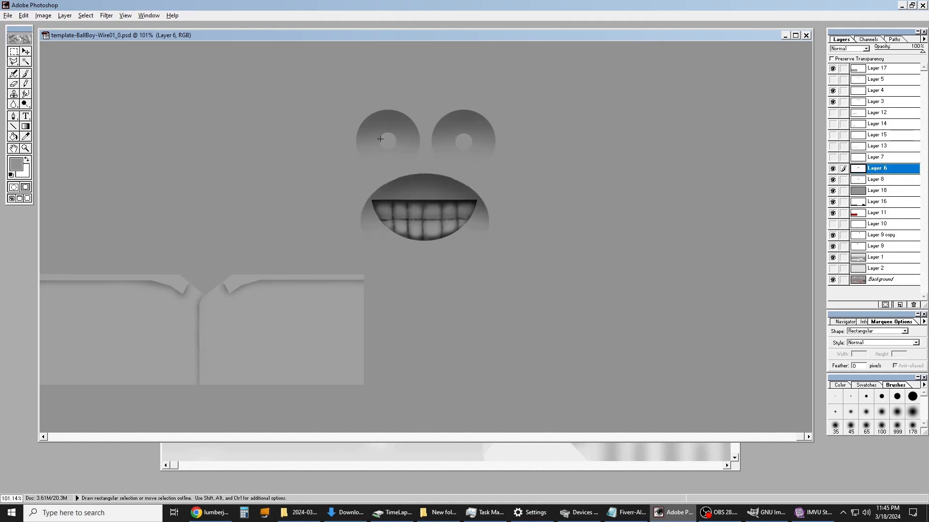
Step: Check Layer 4 by toggling its visibility, and load its round pupil shapes as a selection
{"action": "left_click", "coordinate": [833, 91]}
{"action": "left_click", "coordinate": [832, 91]}
{"action": "left_click", "coordinate": [833, 91]}
{"action": "left_click", "coordinate": [832, 91]}
{"action": "left_click", "coordinate": [832, 91]}
{"action": "left_click", "coordinate": [832, 91]}
{"action": "left_click", "coordinate": [877, 93]}
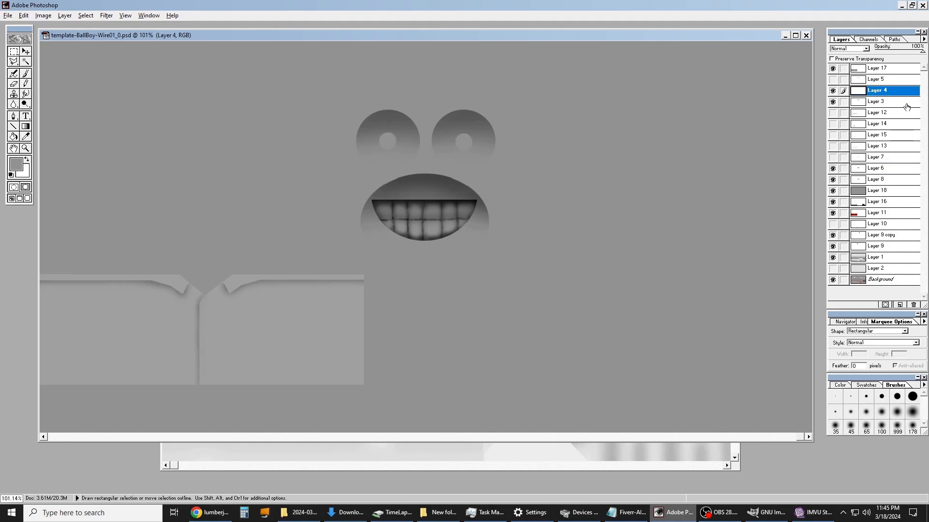
{"action": "left_click", "coordinate": [885, 93], "text": "ctrl"}
{"action": "left_click", "coordinate": [105, 16]}
{"action": "mouse_move", "coordinate": [160, 182]}
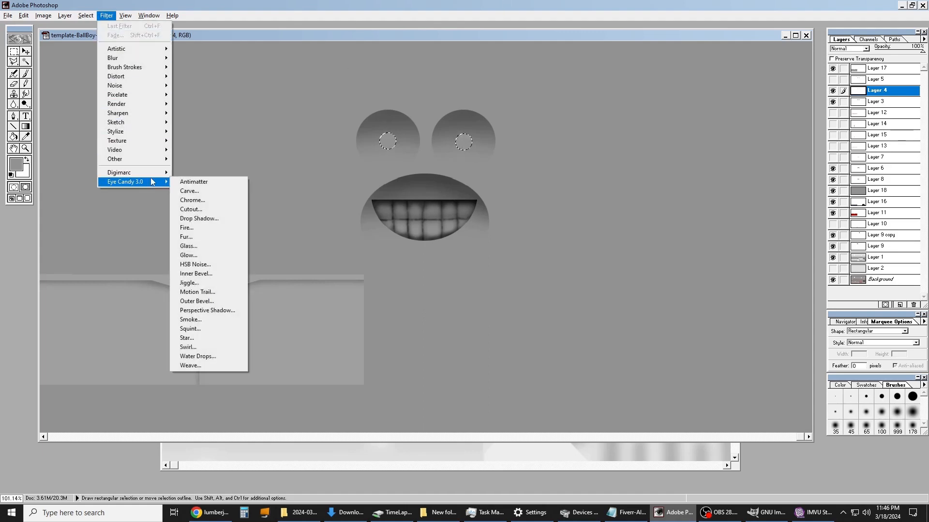
{"action": "left_click", "coordinate": [225, 259]}
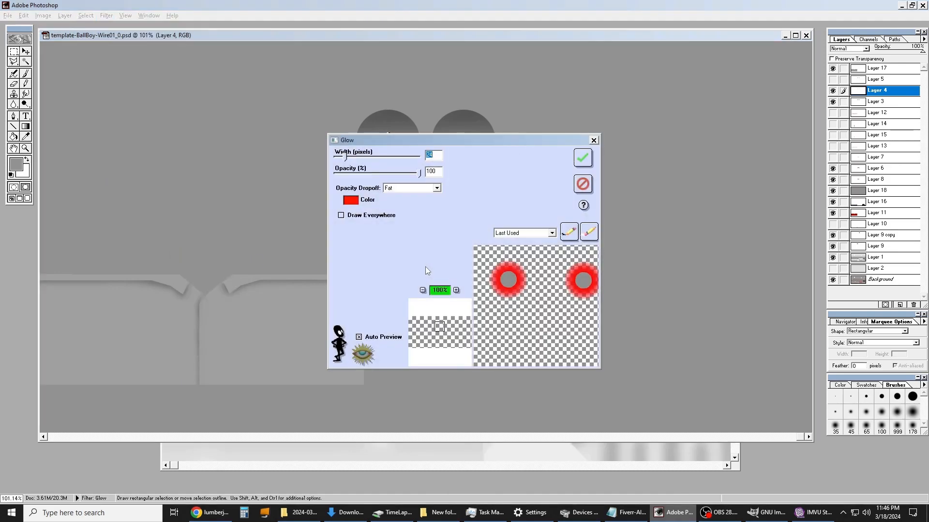
{"action": "left_click", "coordinate": [583, 184]}
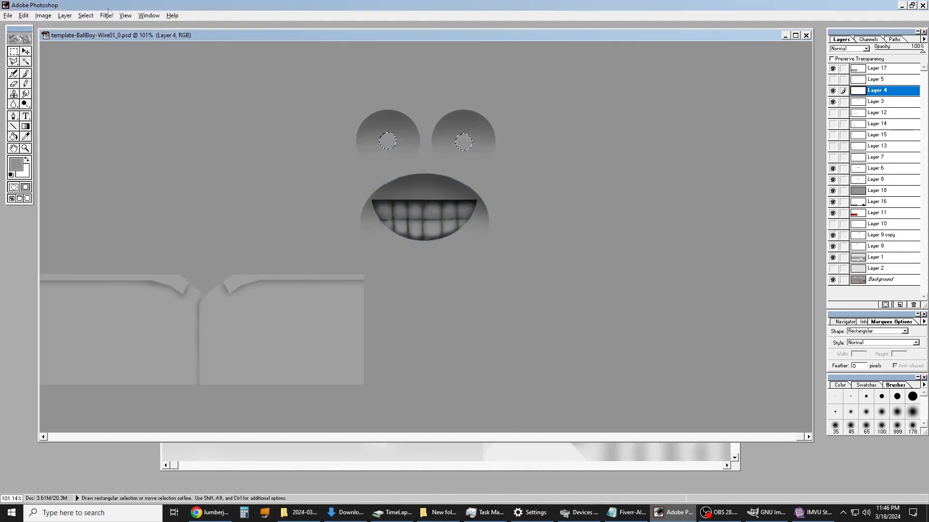
Step: Invert the pupil selection on Layer 4 and set up an Eye Candy 3.0 Glow with black as its color
{"action": "left_click", "coordinate": [86, 15]}
{"action": "left_click", "coordinate": [95, 44]}
{"action": "left_click", "coordinate": [106, 15]}
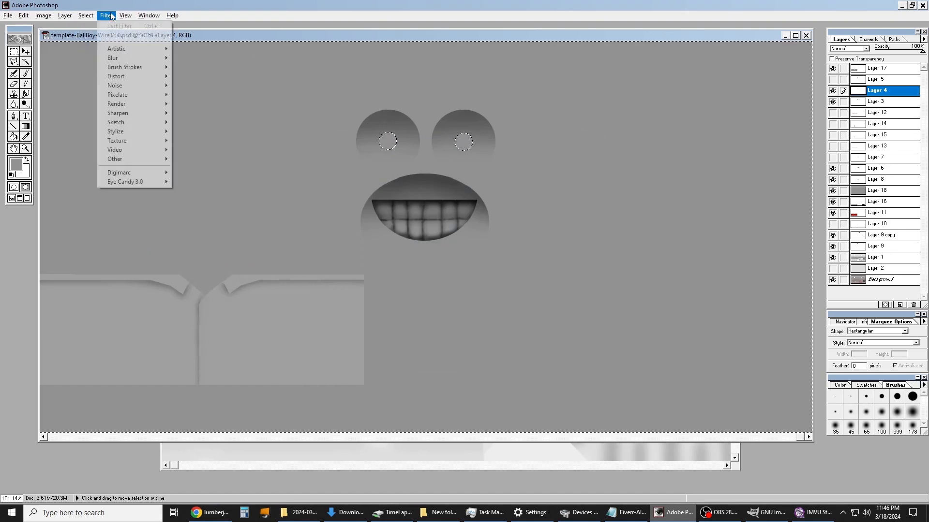
{"action": "mouse_move", "coordinate": [151, 182]}
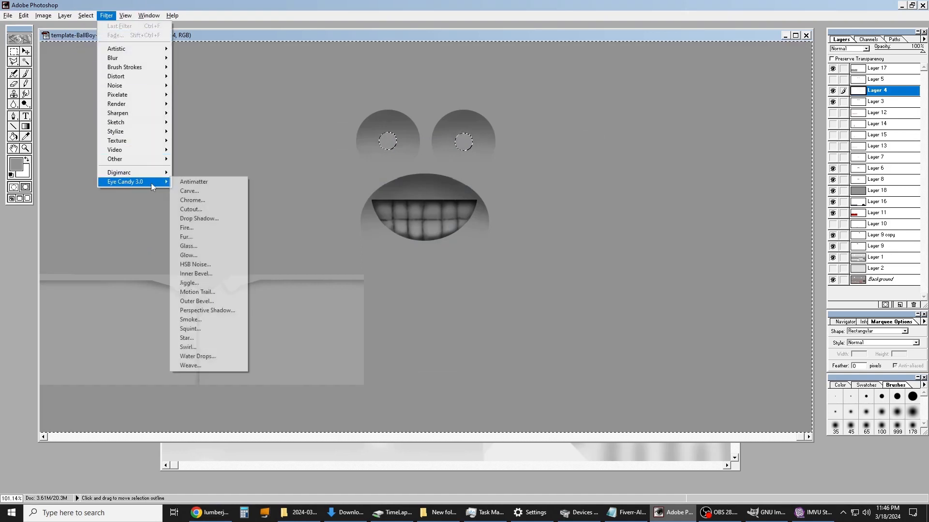
{"action": "left_click", "coordinate": [222, 256]}
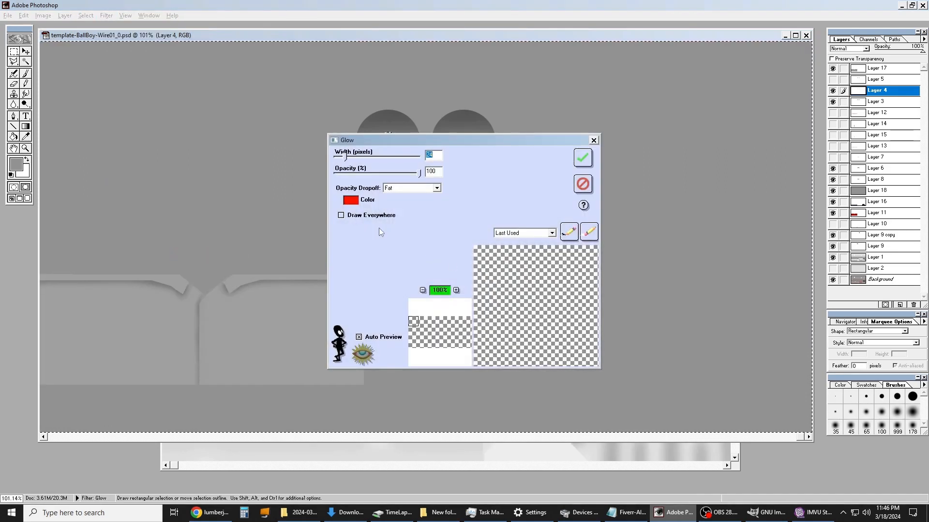
{"action": "left_click_drag", "start_coordinate": [412, 322], "coordinate": [437, 327]}
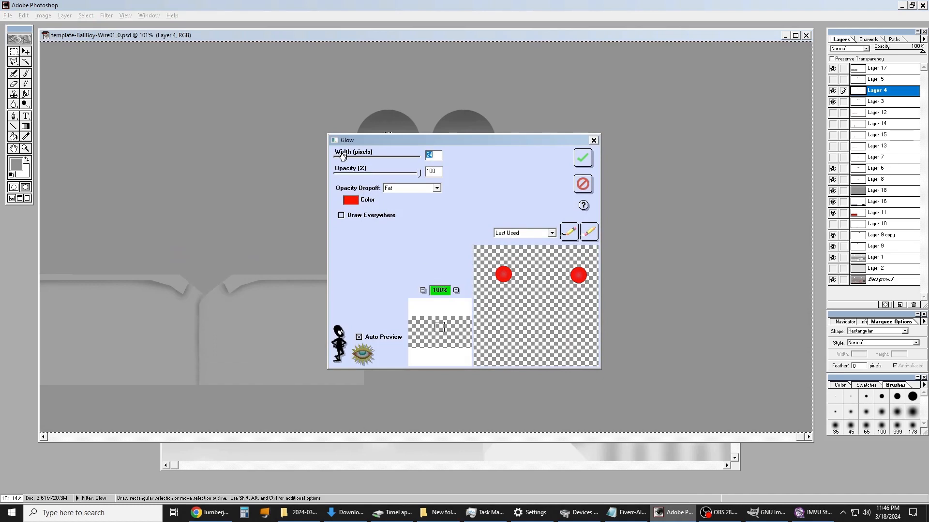
{"action": "left_click_drag", "start_coordinate": [345, 157], "coordinate": [340, 157]}
{"action": "left_click", "coordinate": [351, 200]}
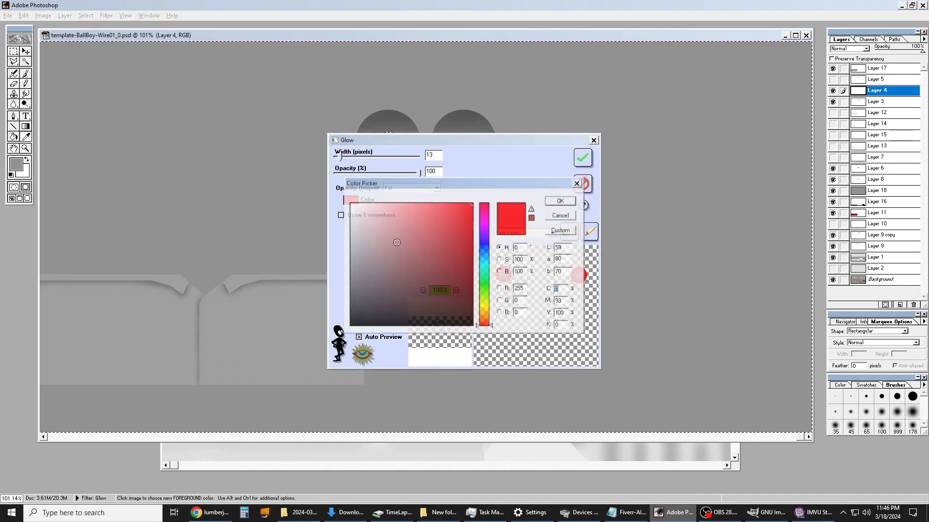
{"action": "left_click_drag", "start_coordinate": [526, 389], "coordinate": [526, 389]}
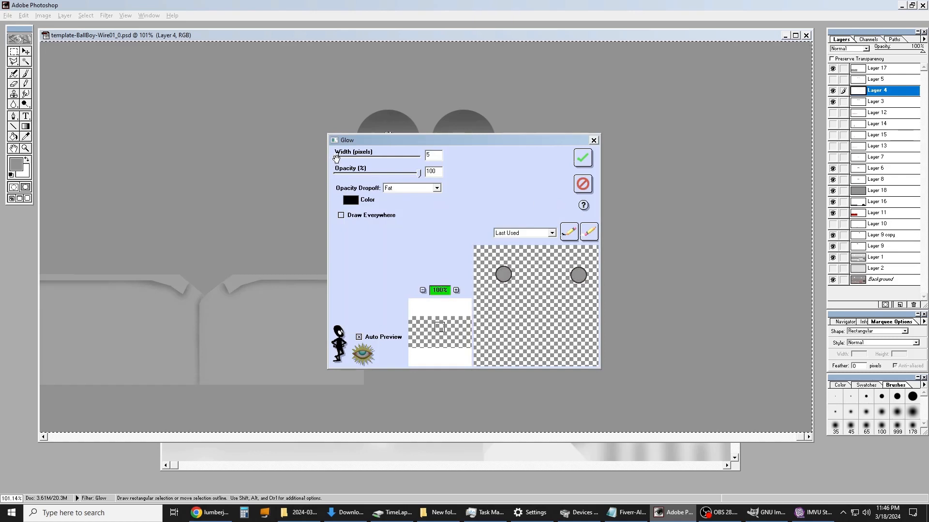
Step: Set the glow to 21 pixels wide with Diffuse opacity dropoff, apply it around the pupils, and deselect
{"action": "left_click_drag", "start_coordinate": [336, 158], "coordinate": [338, 157]}
{"action": "left_click", "coordinate": [413, 188]}
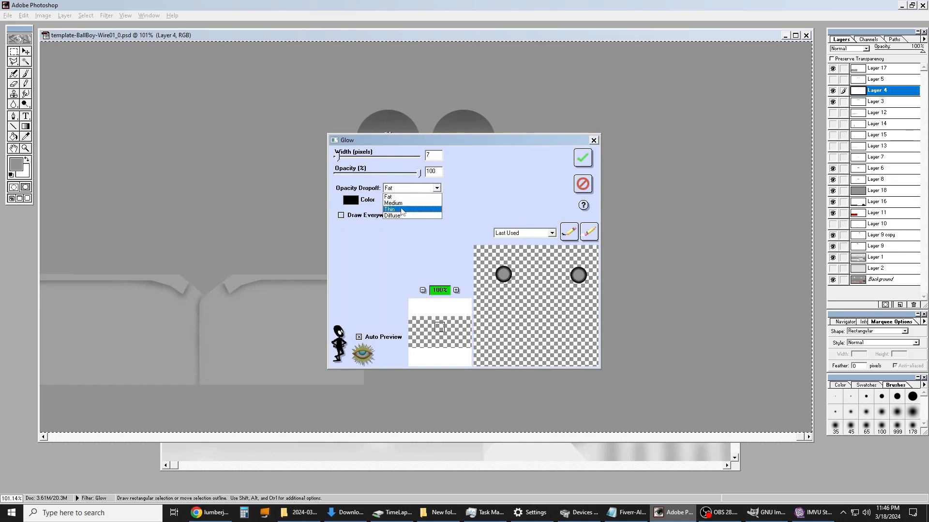
{"action": "left_click", "coordinate": [403, 201]}
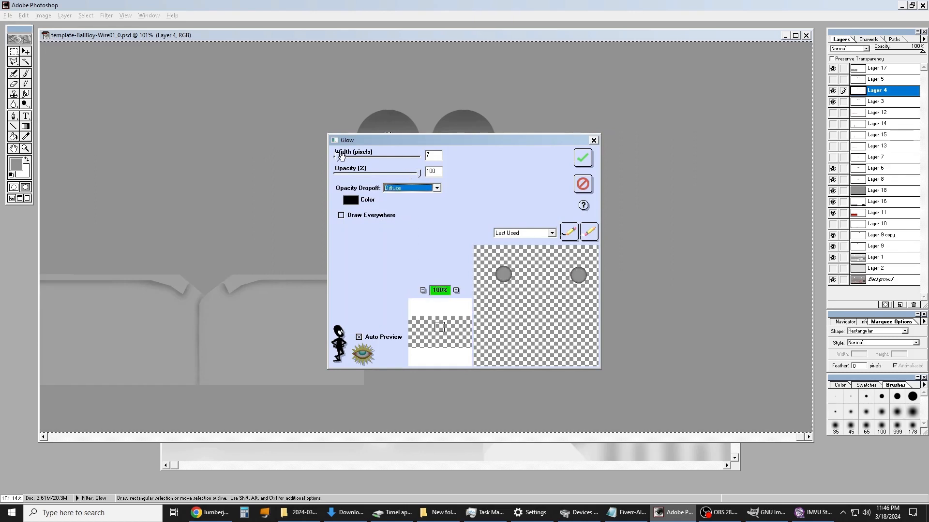
{"action": "left_click_drag", "start_coordinate": [338, 158], "coordinate": [344, 155]}
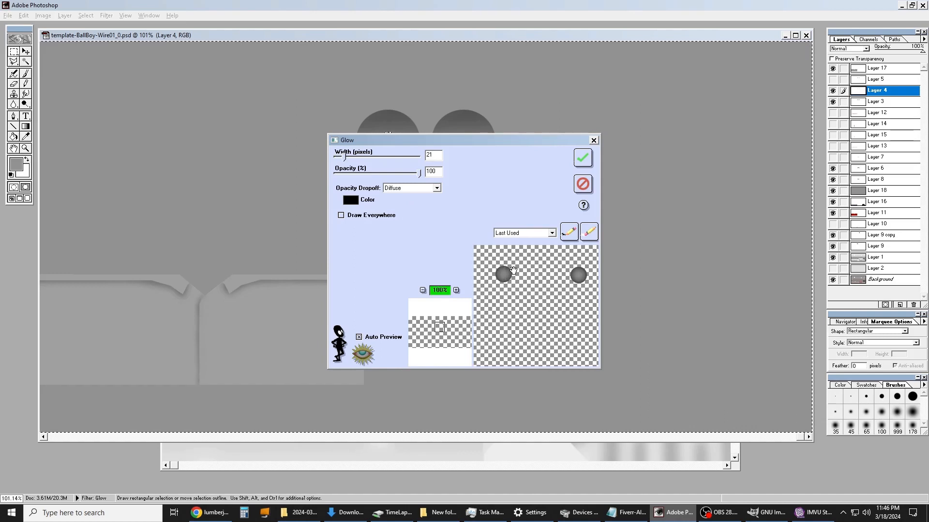
{"action": "left_click", "coordinate": [583, 159]}
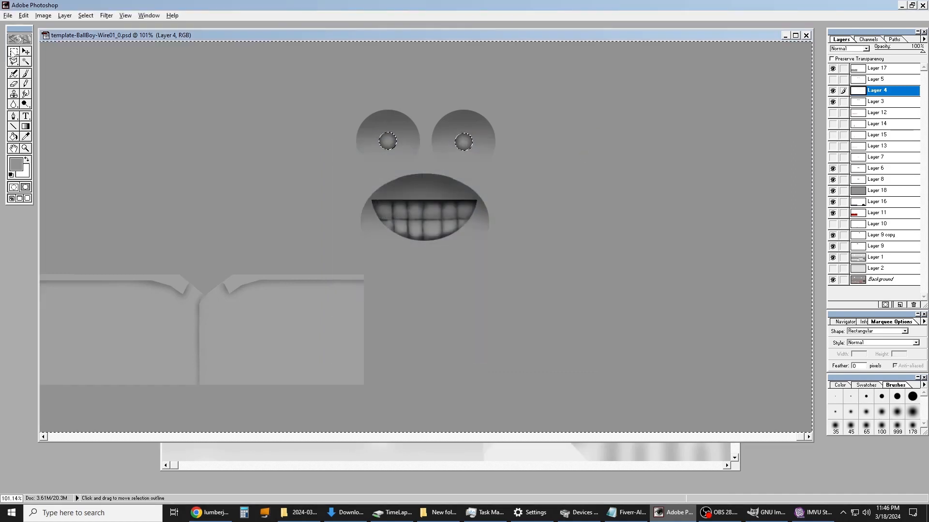
{"action": "left_click", "coordinate": [453, 108]}
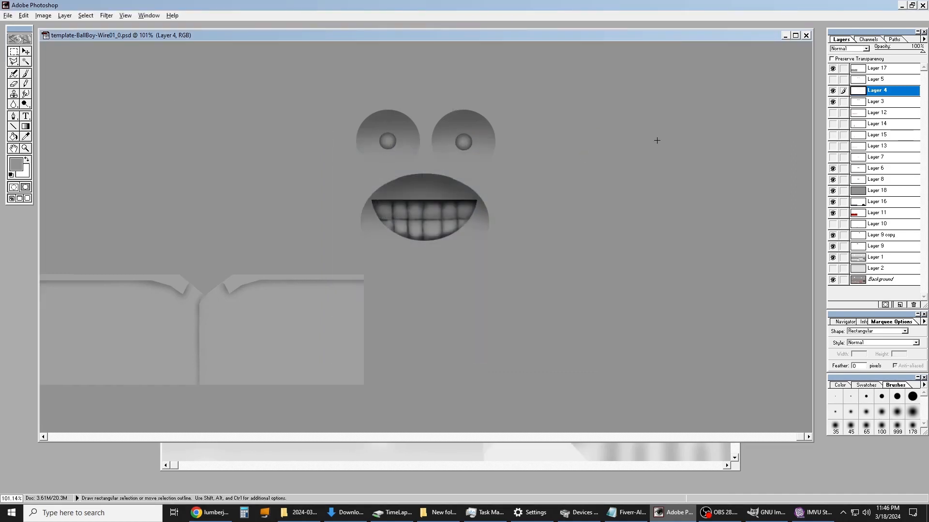
Step: Toggle Layer 4 off and on to compare the eyes with and without the shaded pupils
{"action": "left_click", "coordinate": [834, 92]}
{"action": "left_click", "coordinate": [834, 92]}
{"action": "left_click", "coordinate": [833, 92]}
{"action": "left_click", "coordinate": [834, 92]}
Step: Save a flattened JPEG copy named BallBoy-NewFace-Norm at Maximum quality in New folder (2)
{"action": "left_click", "coordinate": [8, 16]}
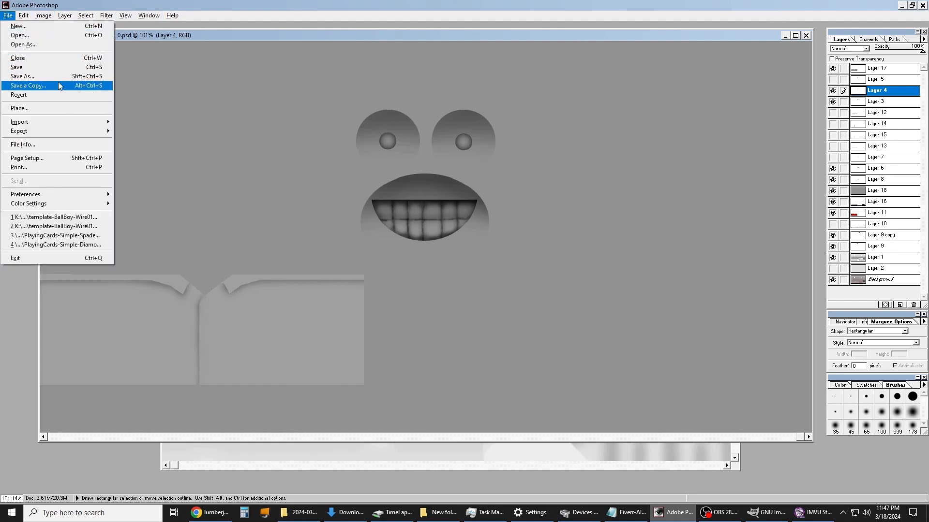
{"action": "left_click", "coordinate": [58, 85]}
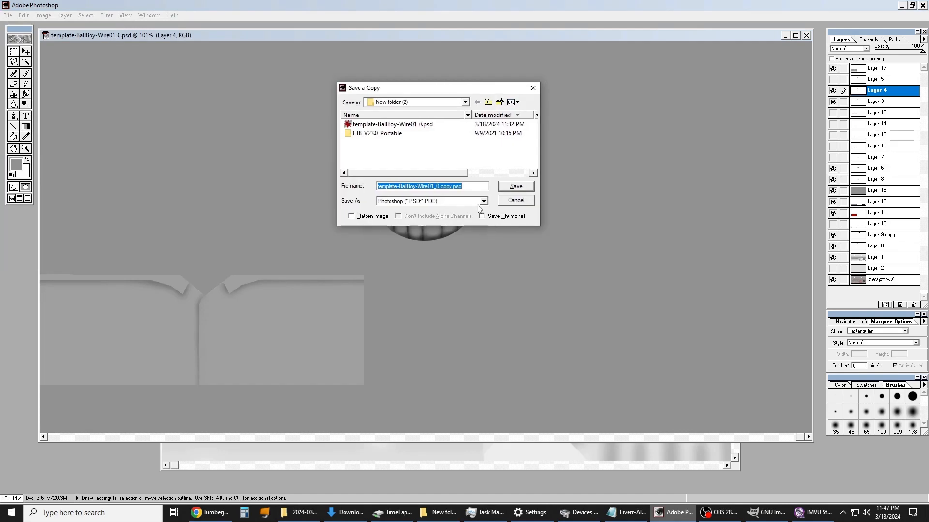
{"action": "left_click", "coordinate": [483, 201]}
{"action": "left_click", "coordinate": [436, 246]}
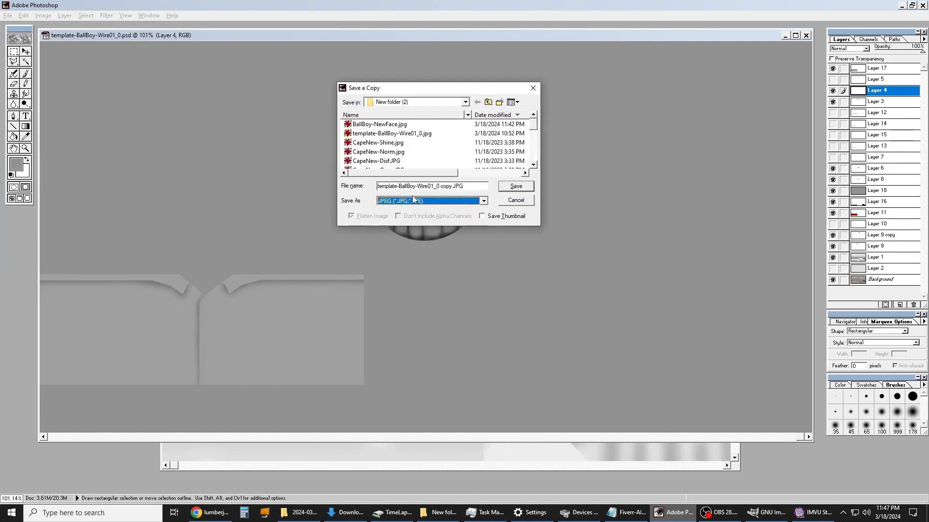
{"action": "left_click", "coordinate": [391, 124]}
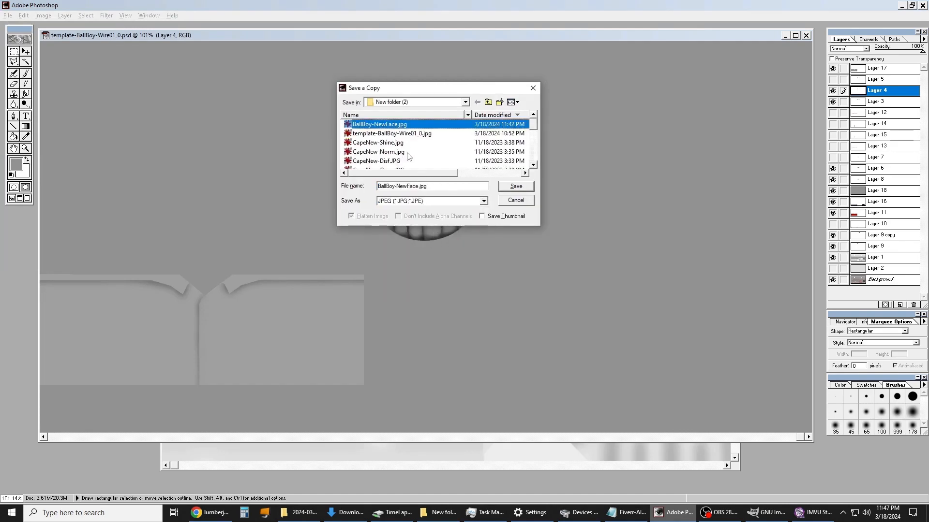
{"action": "left_click", "coordinate": [417, 186]}
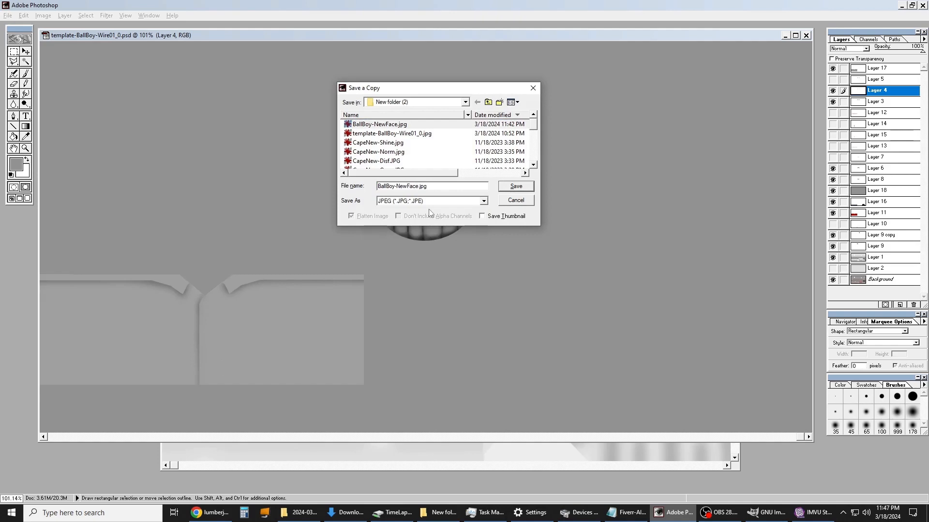
{"action": "type", "text": "-Norm"}
{"action": "left_click", "coordinate": [515, 187]}
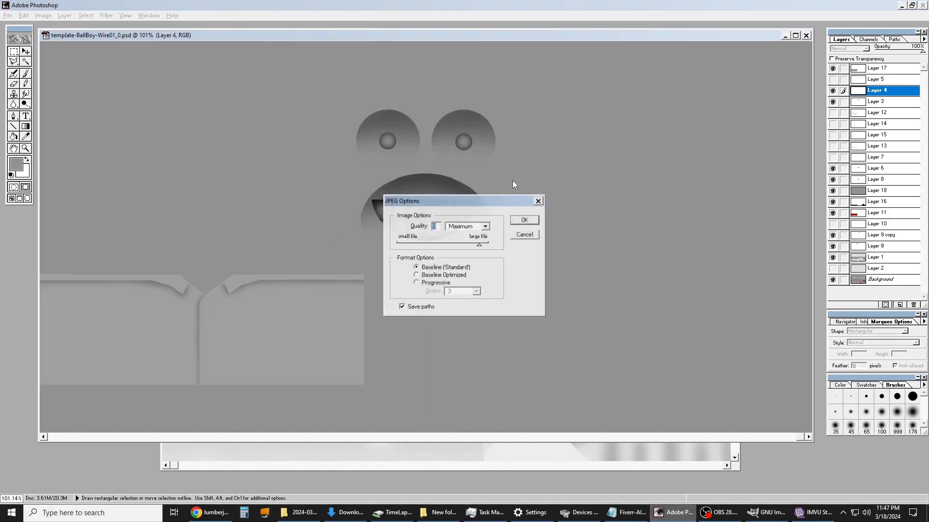
{"action": "left_click", "coordinate": [531, 217]}
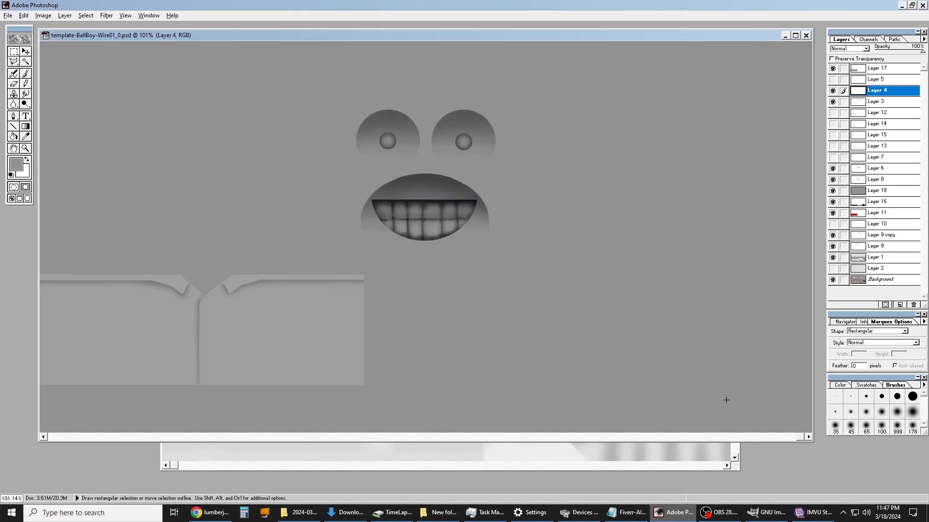
Step: Switch to GIMP, maximize its window, and open BallBoy-NewFace-Norm.jpg from New folder (2)
{"action": "left_click", "coordinate": [762, 512]}
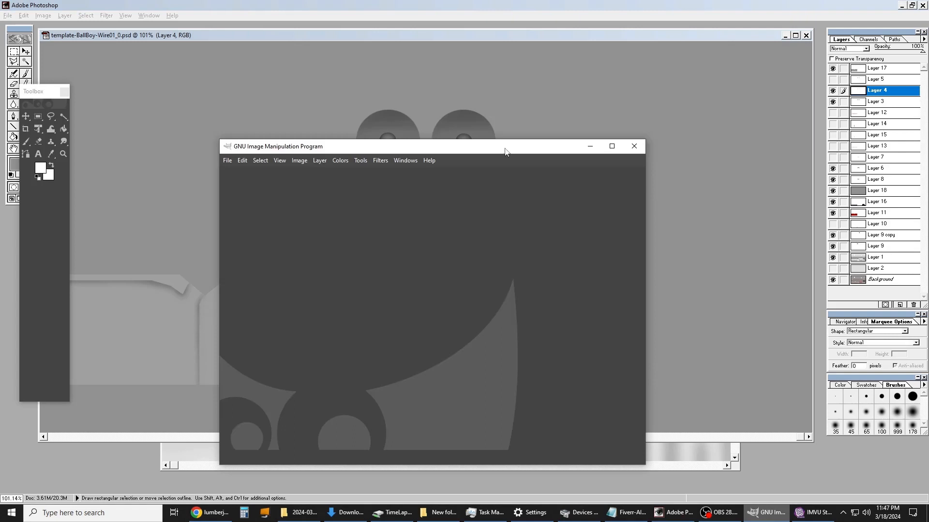
{"action": "left_click", "coordinate": [611, 146]}
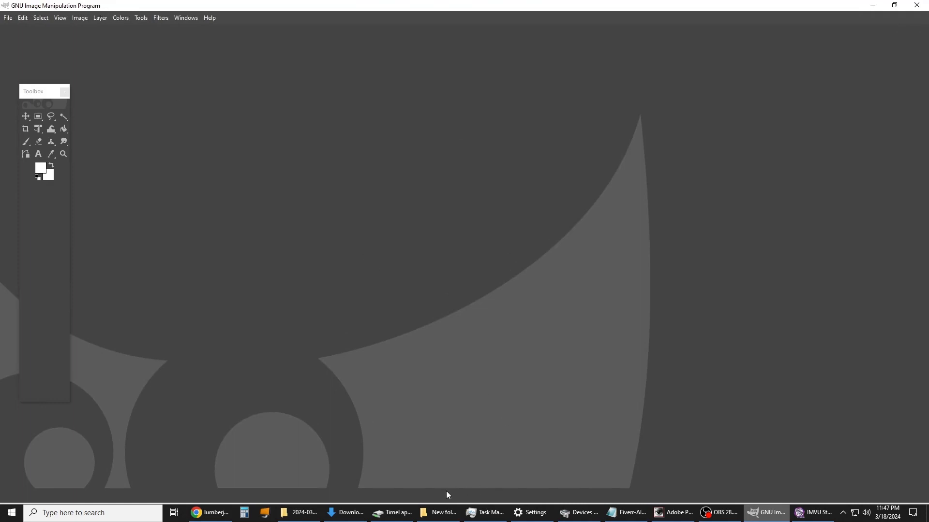
{"action": "left_click", "coordinate": [314, 511]}
{"action": "left_click", "coordinate": [301, 515]}
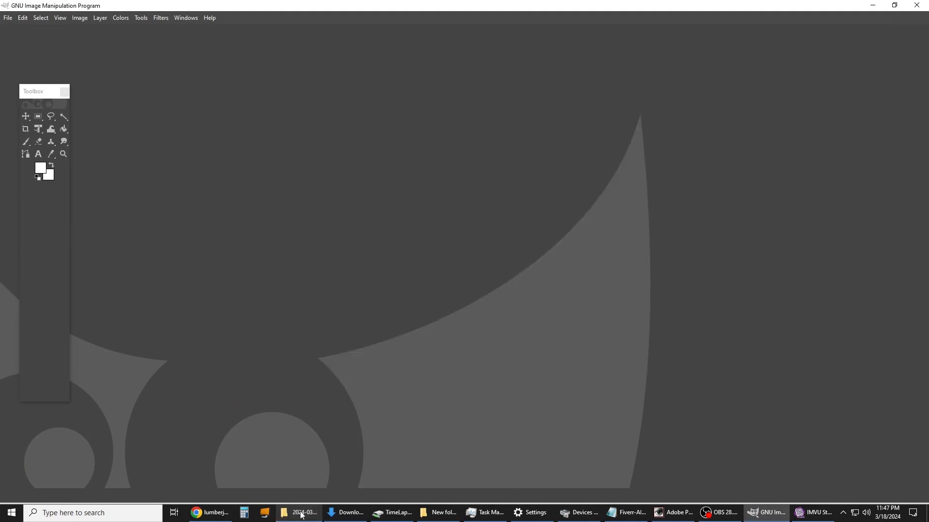
{"action": "left_click", "coordinate": [438, 513]}
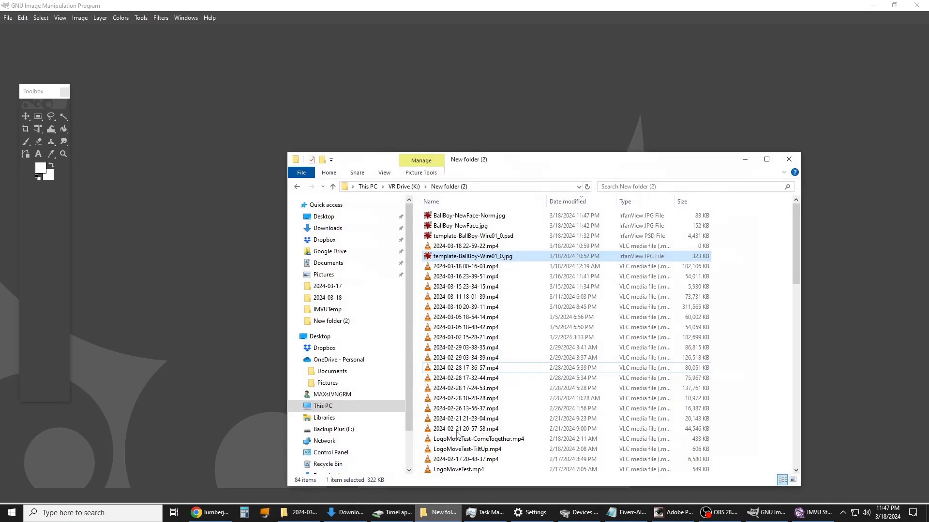
{"action": "left_click", "coordinate": [448, 216]}
{"action": "left_click_drag", "start_coordinate": [450, 220], "coordinate": [187, 159]}
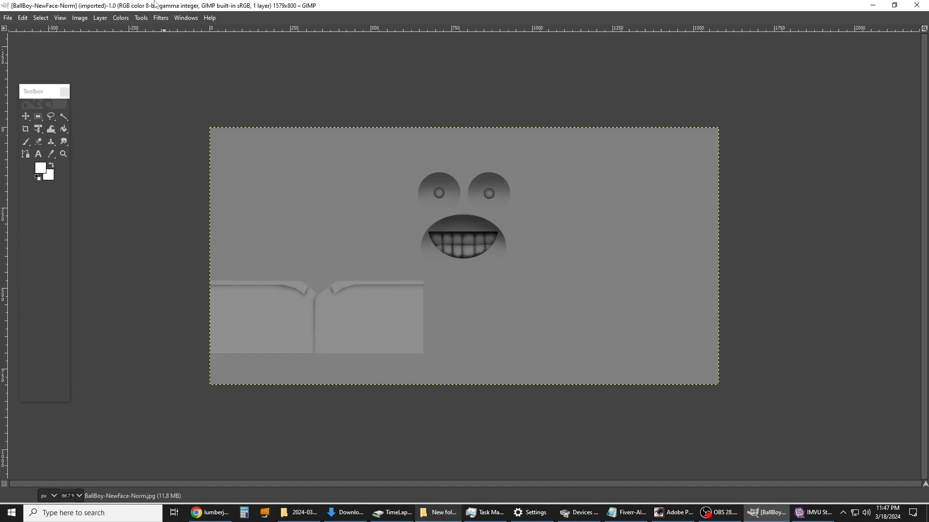
{"action": "left_click", "coordinate": [675, 512]}
{"action": "left_click", "coordinate": [677, 512]}
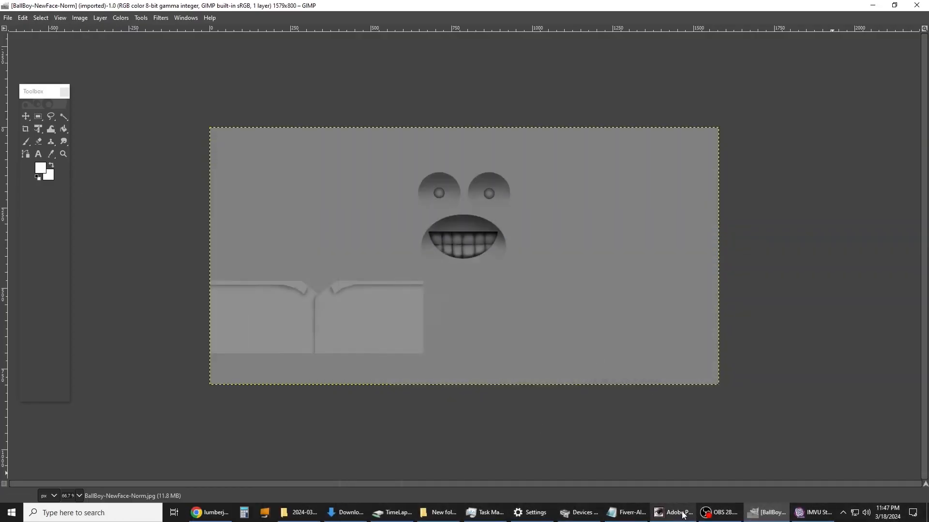
Step: Apply the Normal Map filter to the grayscale image with Flip Y enabled and a scale of 30.39
{"action": "left_click", "coordinate": [141, 19]}
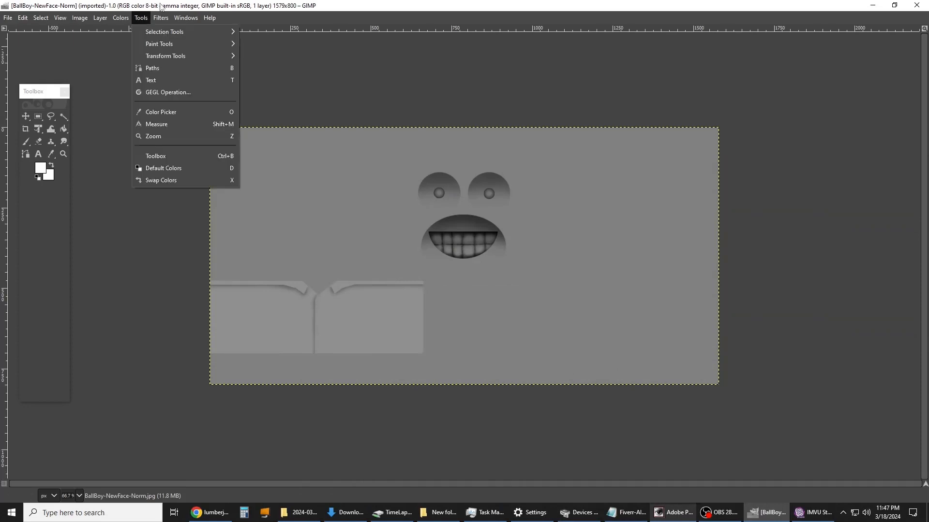
{"action": "mouse_move", "coordinate": [157, 17]}
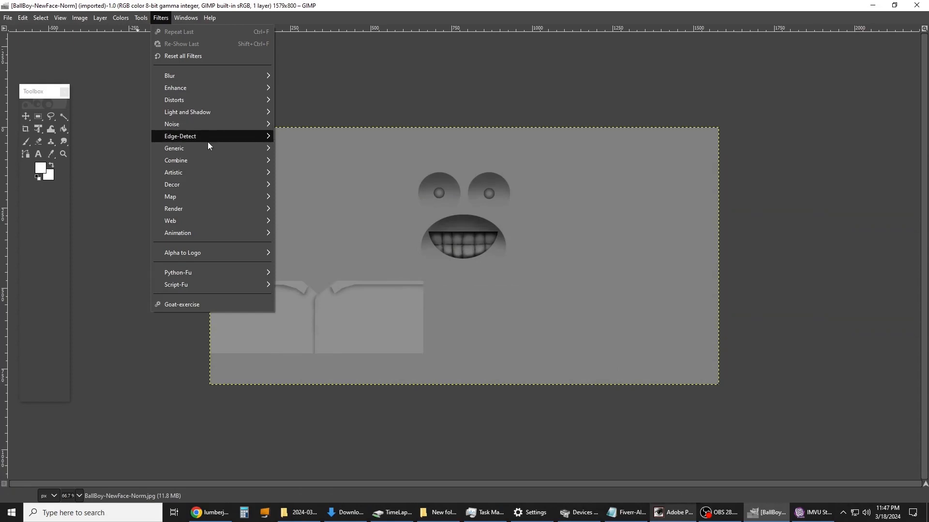
{"action": "mouse_move", "coordinate": [208, 149]}
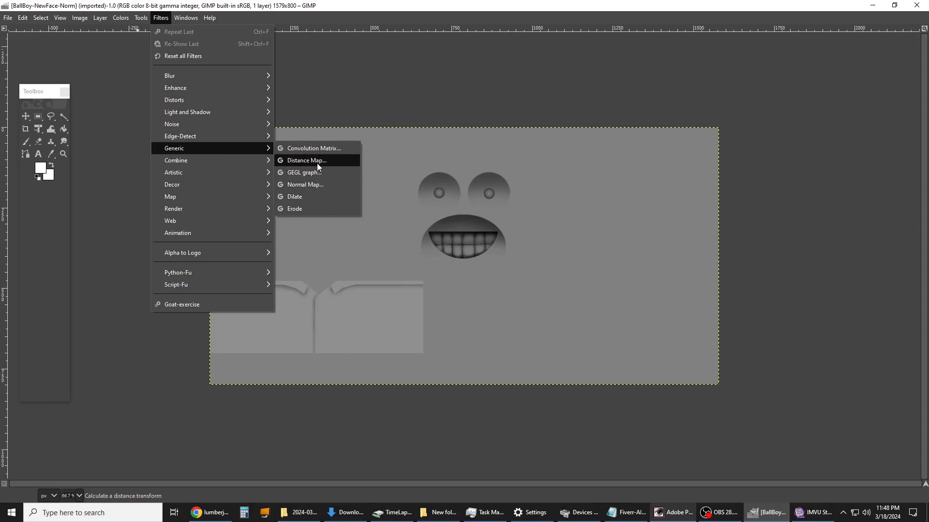
{"action": "left_click", "coordinate": [321, 188]}
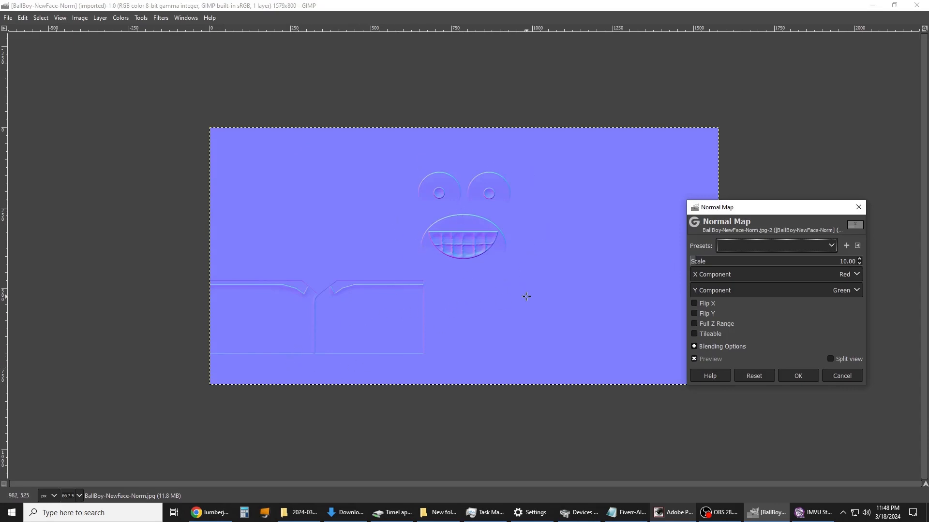
{"action": "left_click", "coordinate": [694, 313]}
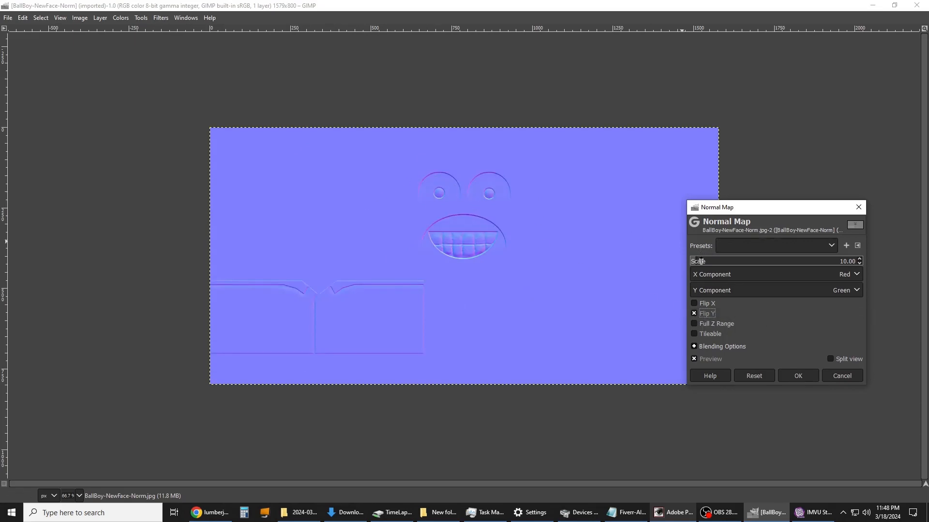
{"action": "mouse_move", "coordinate": [700, 261]}
{"action": "left_mouse_down"}
{"action": "mouse_move", "coordinate": [817, 261]}
{"action": "mouse_move", "coordinate": [702, 262]}
{"action": "left_mouse_up"}
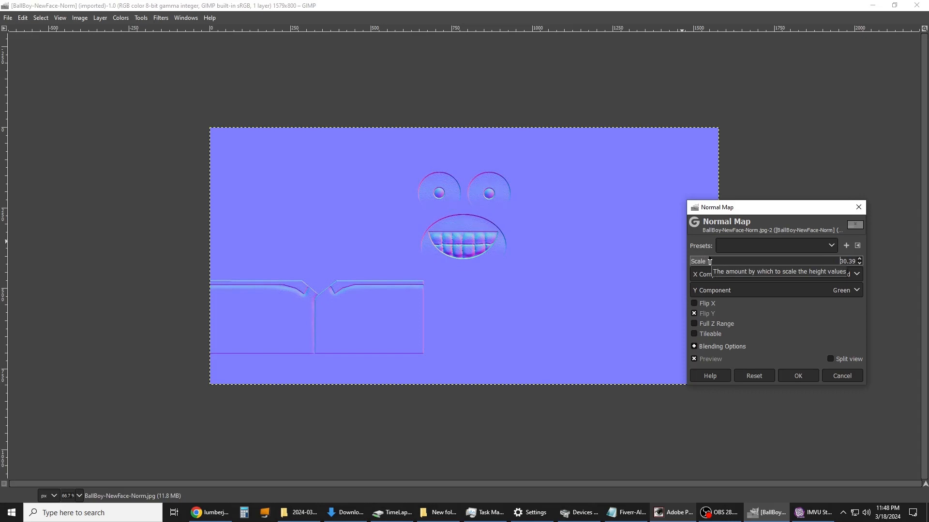
{"action": "left_click", "coordinate": [798, 376]}
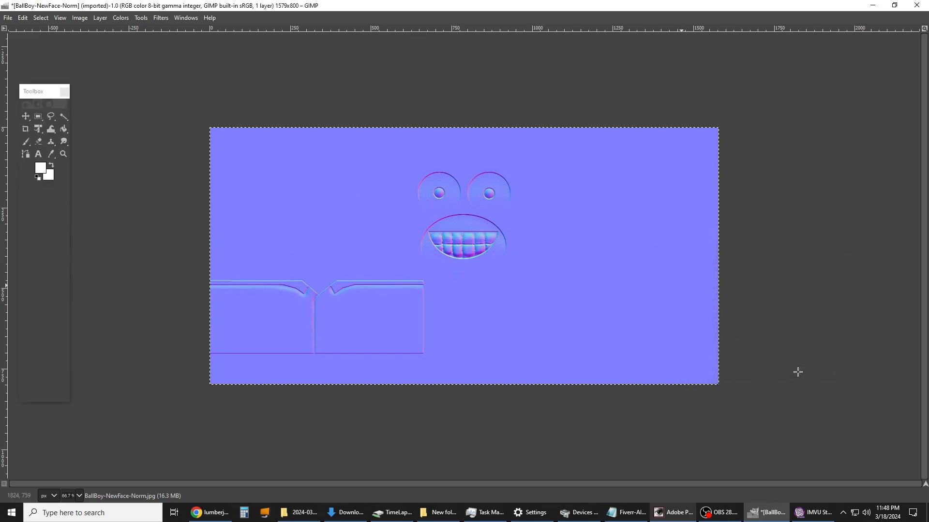
Step: Scale the normal map image to 512 × 256 pixels
{"action": "left_click", "coordinate": [79, 19]}
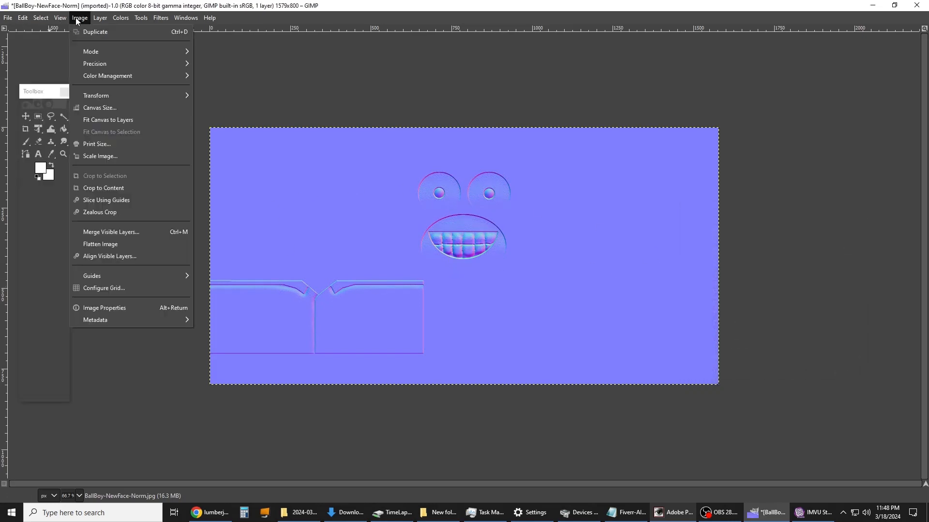
{"action": "left_click", "coordinate": [128, 156]}
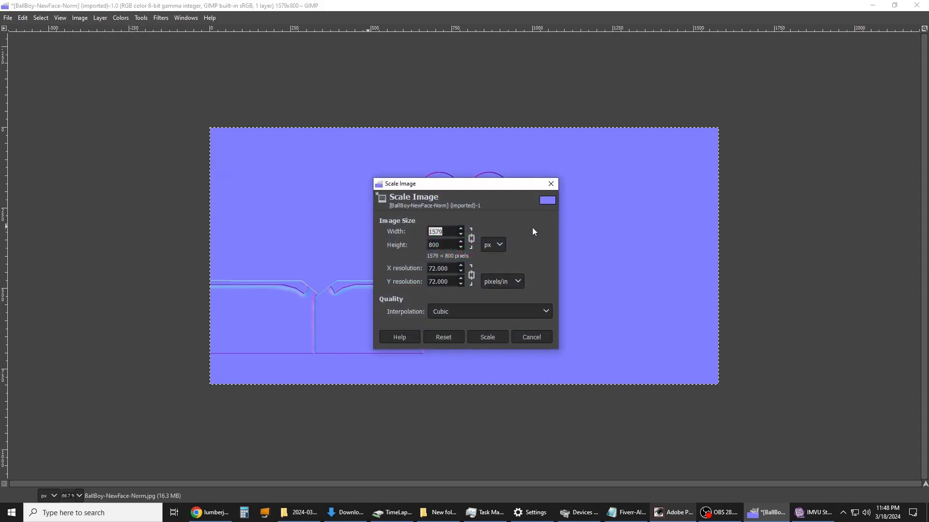
{"action": "type", "text": "512"}
{"action": "left_click", "coordinate": [450, 245]}
{"action": "double_click", "coordinate": [447, 247]}
{"action": "left_click", "coordinate": [487, 337]}
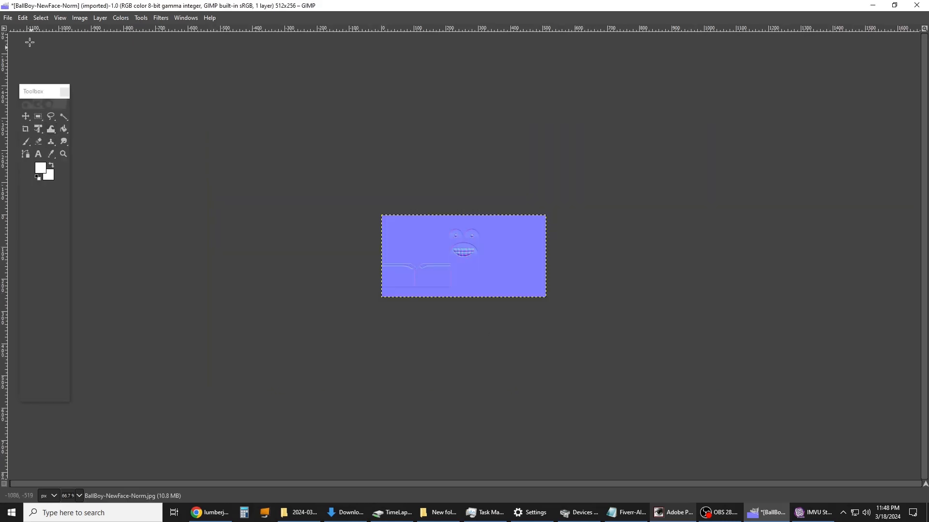
Step: Export the scaled normal map over the original BallBoy-NewFace-Norm.jpg at JPEG quality 95
{"action": "left_click", "coordinate": [9, 18]}
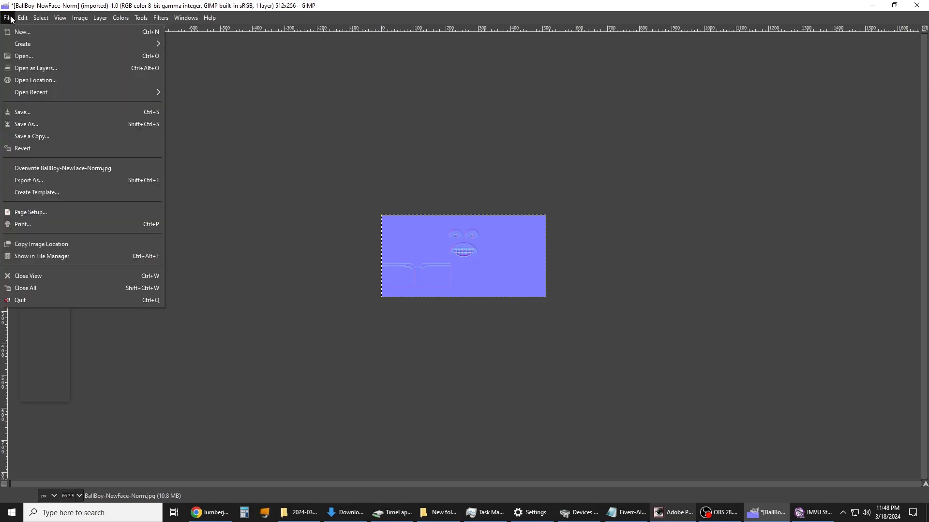
{"action": "left_click", "coordinate": [85, 170]}
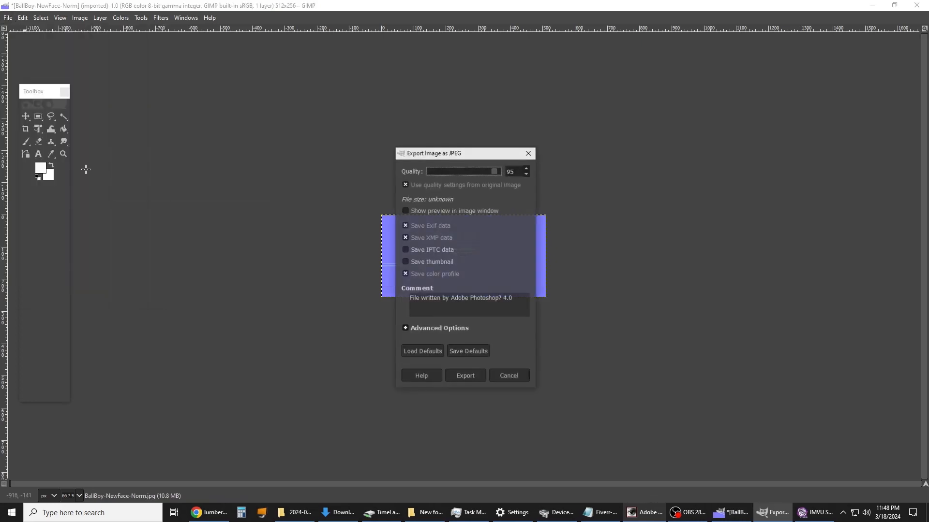
{"action": "left_click", "coordinate": [480, 375]}
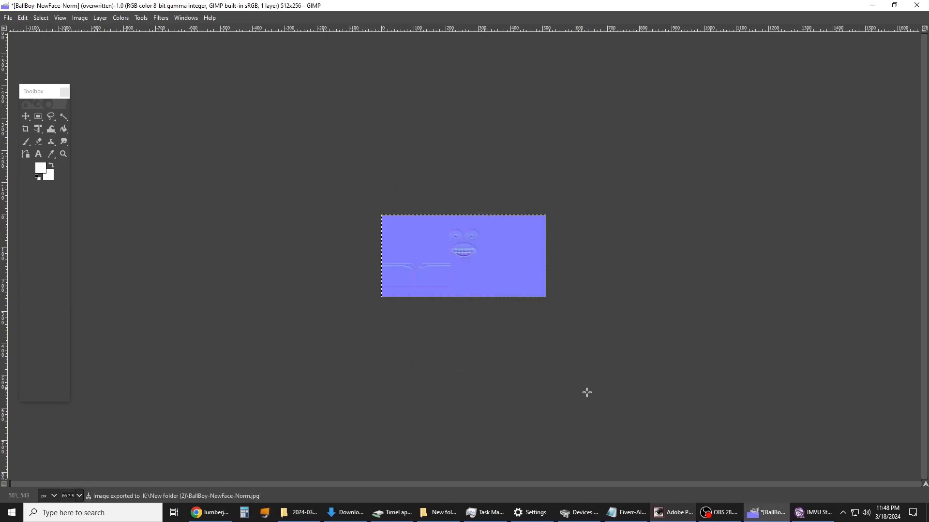
Step: Switch to IMVU Studio, assign BallBoy-NewFace-Norm.jpg as the Normal texture of the BallBoy01 material, and preview the product
{"action": "left_click", "coordinate": [812, 515]}
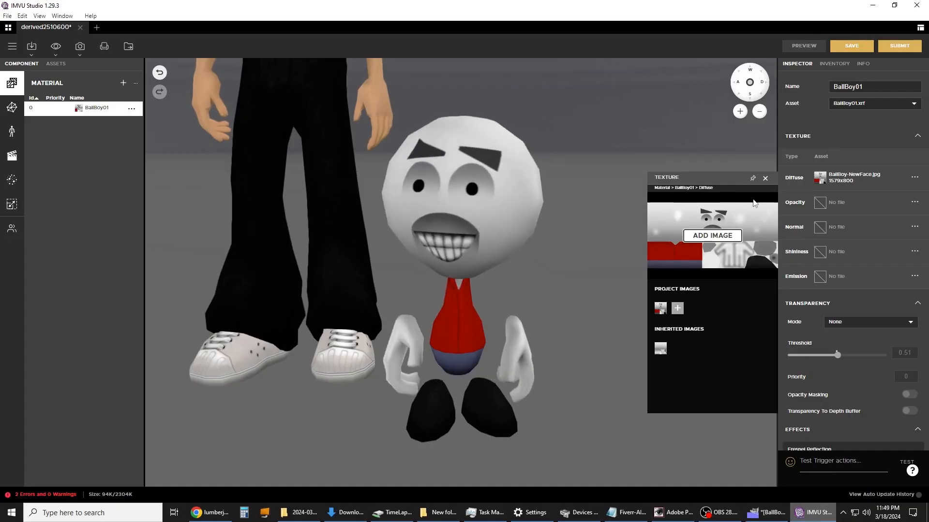
{"action": "left_click", "coordinate": [821, 227]}
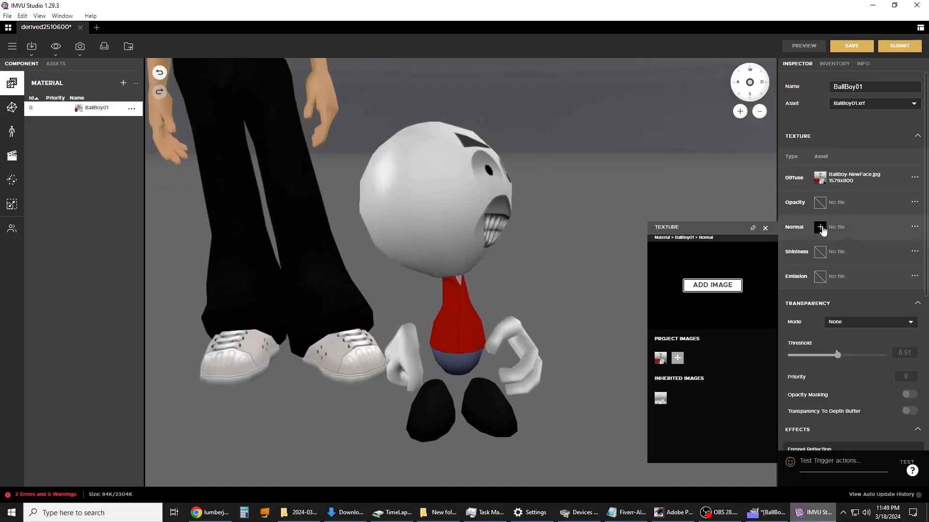
{"action": "left_click", "coordinate": [725, 287]}
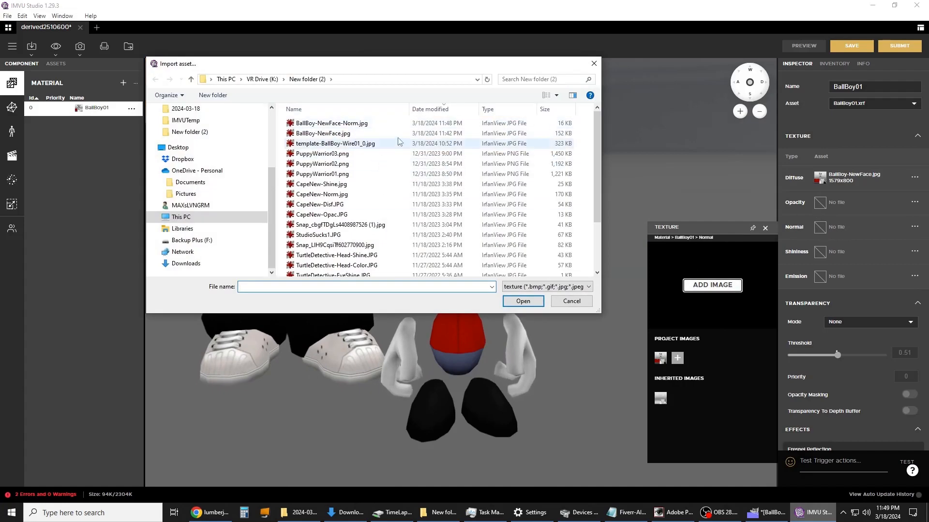
{"action": "double_click", "coordinate": [329, 123]}
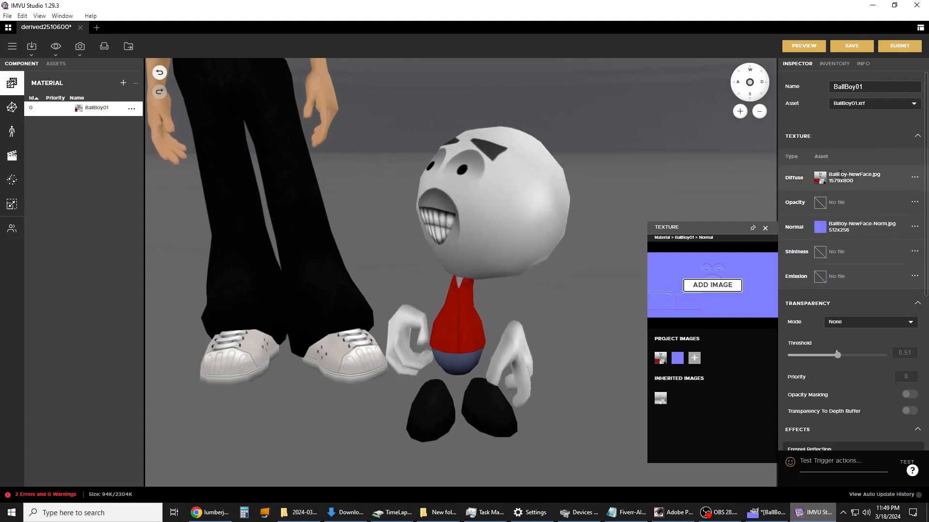
{"action": "left_click", "coordinate": [806, 46]}
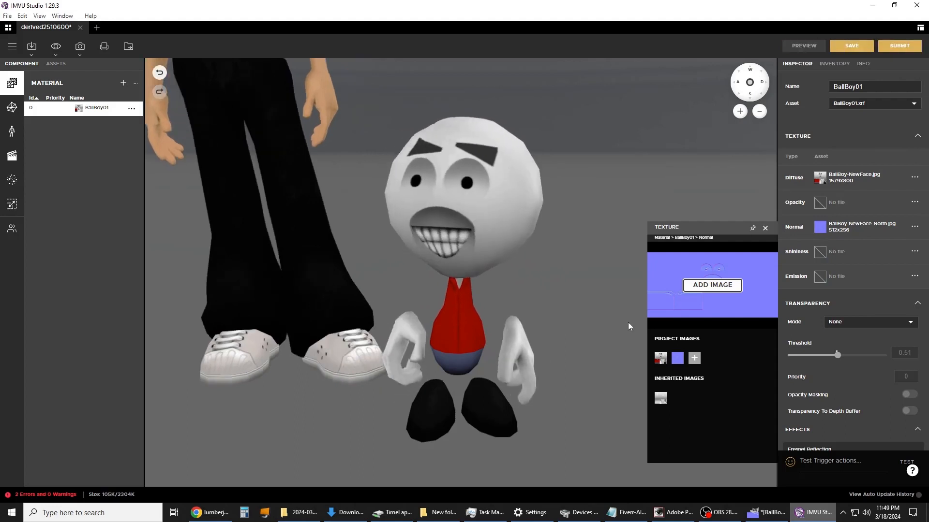
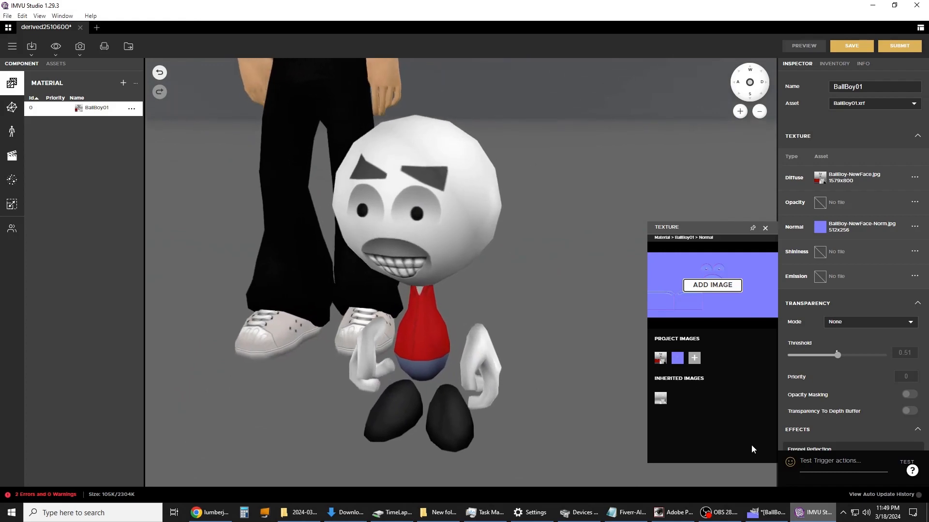
Step: Switch to Photoshop and move the eyebrow layers, Layer 9 copy and Layer 9, directly below Layer 3
{"action": "left_click", "coordinate": [677, 513]}
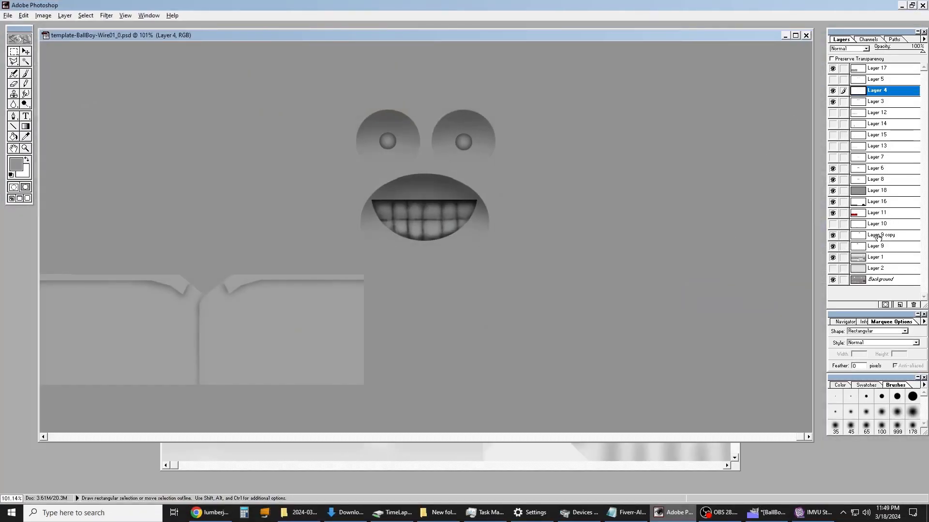
{"action": "left_click_drag", "start_coordinate": [878, 237], "coordinate": [869, 107]}
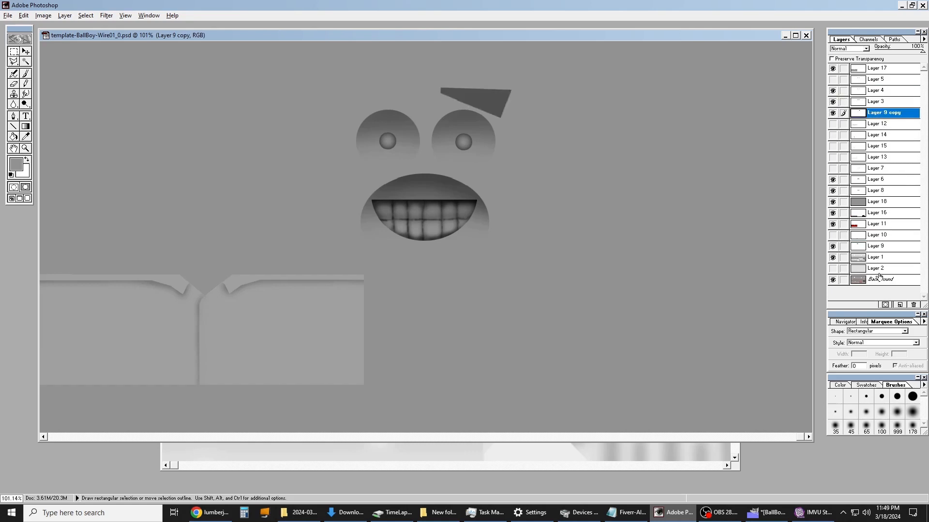
{"action": "left_click_drag", "start_coordinate": [886, 251], "coordinate": [879, 114]}
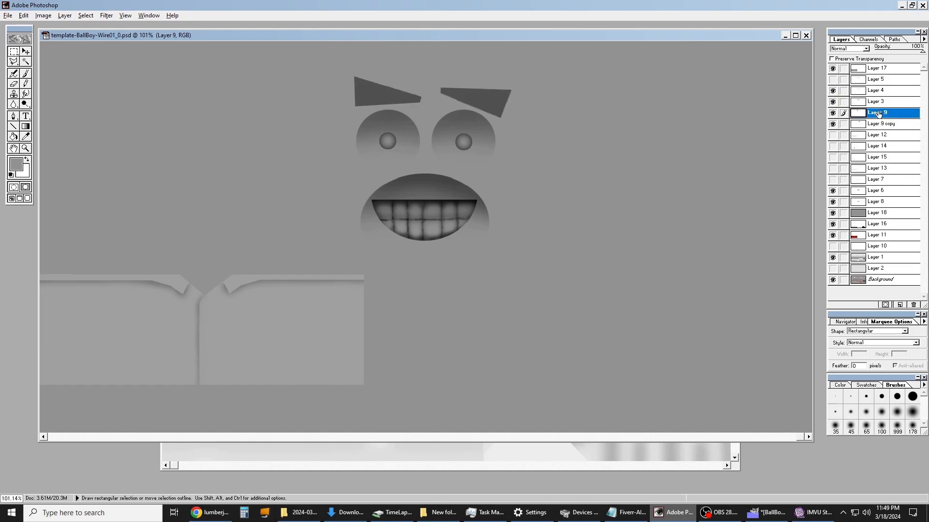
{"action": "left_click", "coordinate": [833, 113]}
{"action": "left_click", "coordinate": [832, 112]}
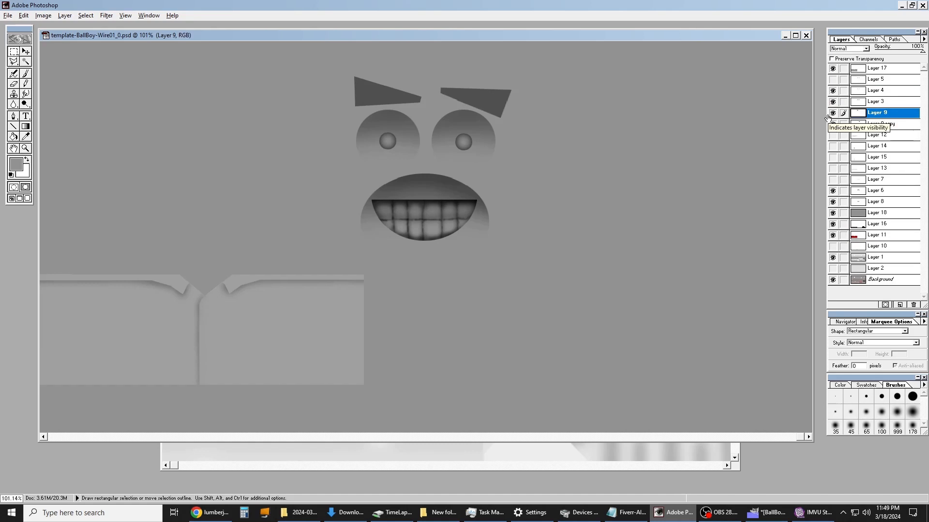
Step: Merge Layer 9 down into Layer 9 copy and toggle the merged layer's visibility to check both eyebrows
{"action": "key", "text": "ctrl+e"}
{"action": "left_click", "coordinate": [832, 113]}
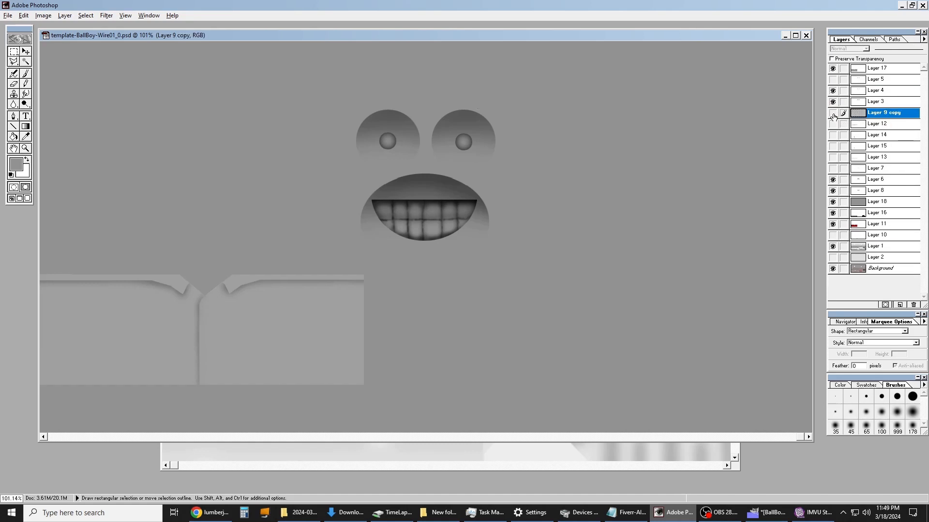
{"action": "left_click", "coordinate": [832, 113]}
{"action": "left_click", "coordinate": [833, 114]}
{"action": "left_click", "coordinate": [833, 113]}
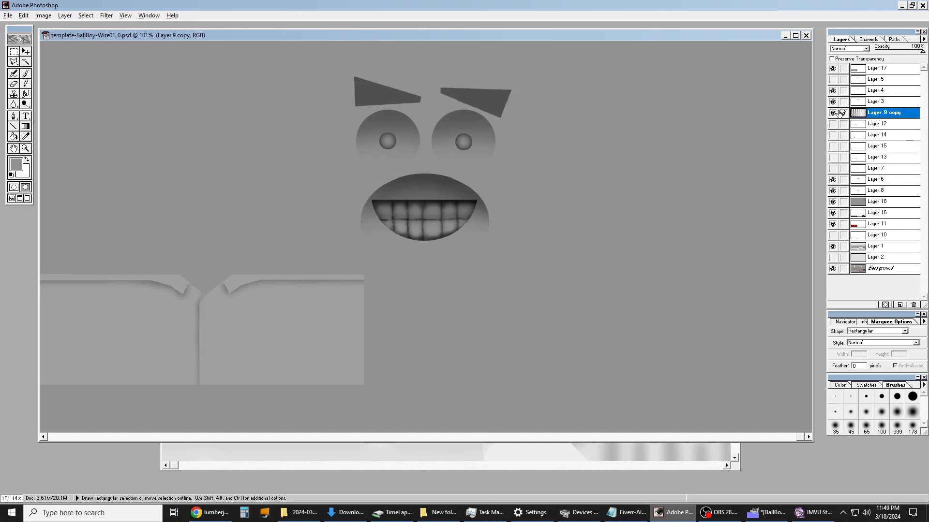
{"action": "left_click", "coordinate": [833, 114]}
{"action": "left_click", "coordinate": [832, 113]}
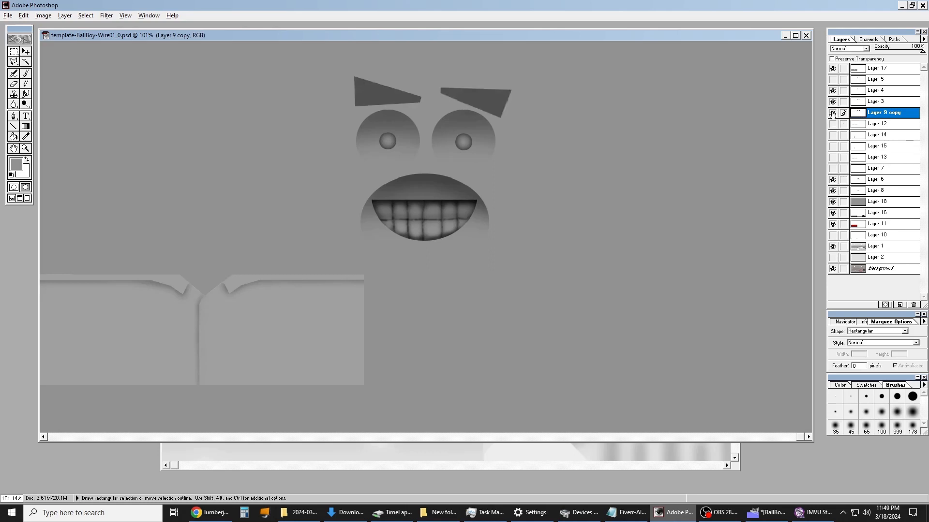
Step: Select the outline of both eyebrows from Layer 9 copy and add a new normal-mode layer at 100% opacity above it
{"action": "left_click", "coordinate": [879, 116], "text": "ctrl"}
{"action": "left_click", "coordinate": [67, 17]}
{"action": "left_click", "coordinate": [64, 16]}
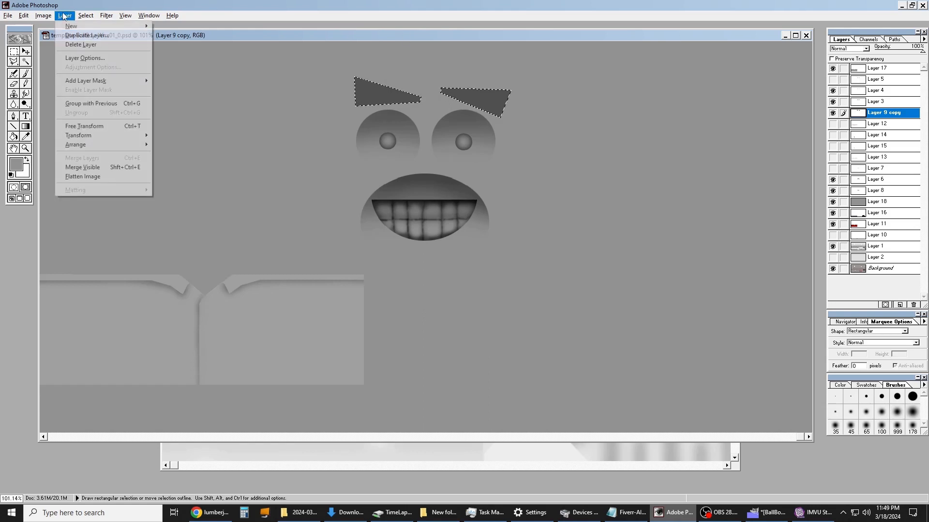
{"action": "mouse_move", "coordinate": [97, 26]}
{"action": "left_click", "coordinate": [537, 241]}
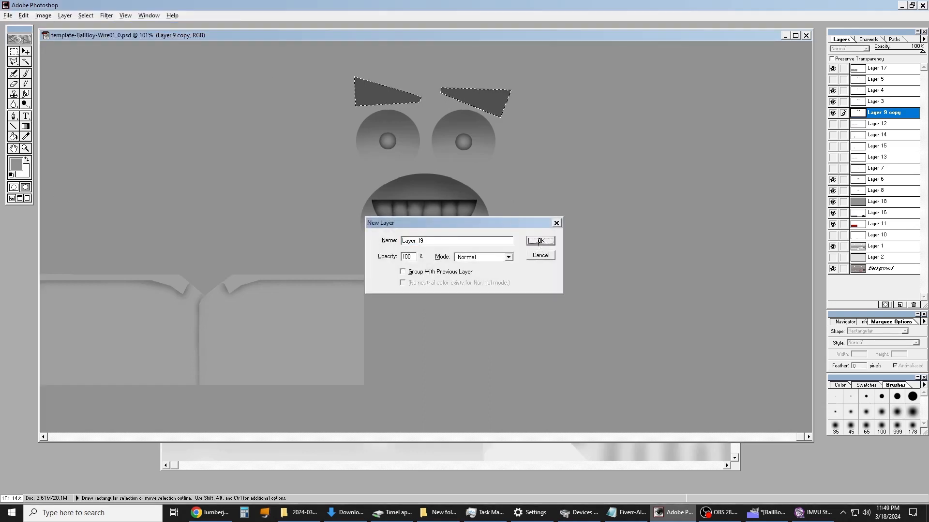
Step: Fill the eyebrow selection on the new layer with a light gray foreground color and deselect it
{"action": "left_click", "coordinate": [17, 165]}
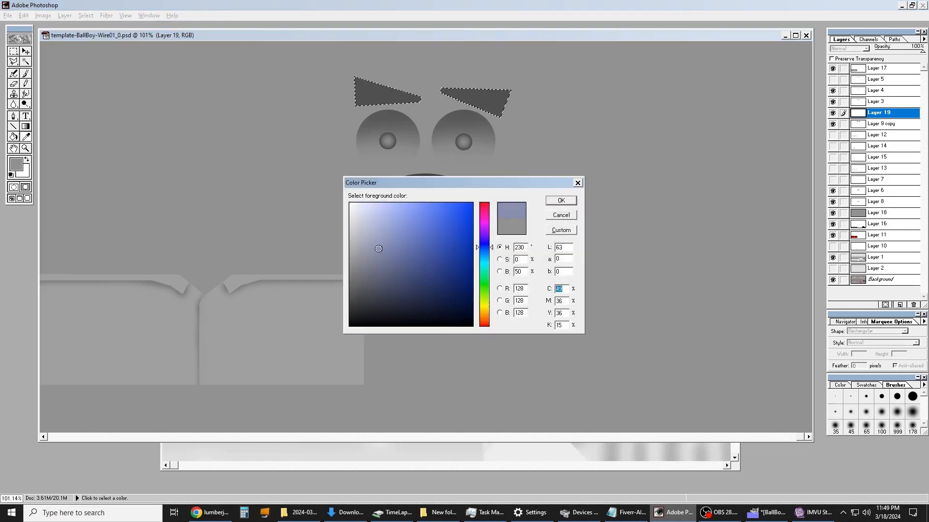
{"action": "left_click_drag", "start_coordinate": [378, 249], "coordinate": [329, 224]}
{"action": "left_click", "coordinate": [561, 200]}
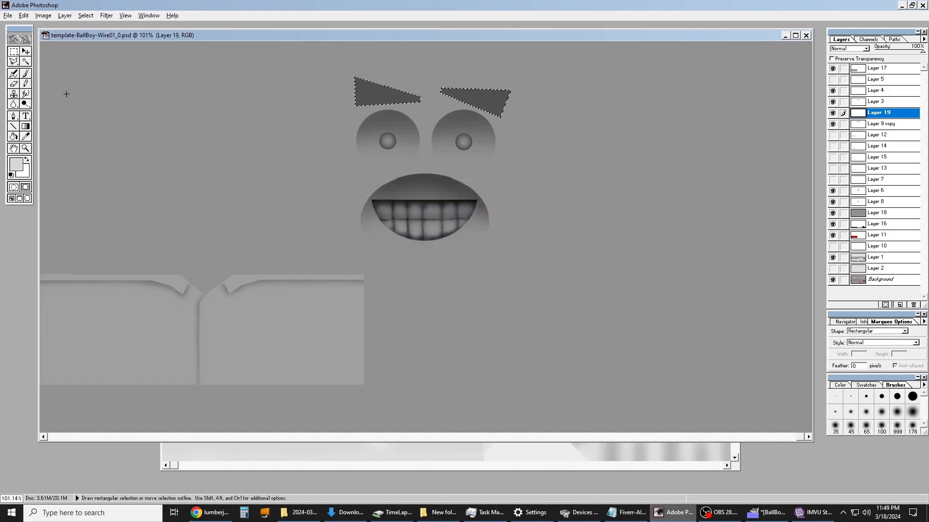
{"action": "key", "text": "n"}
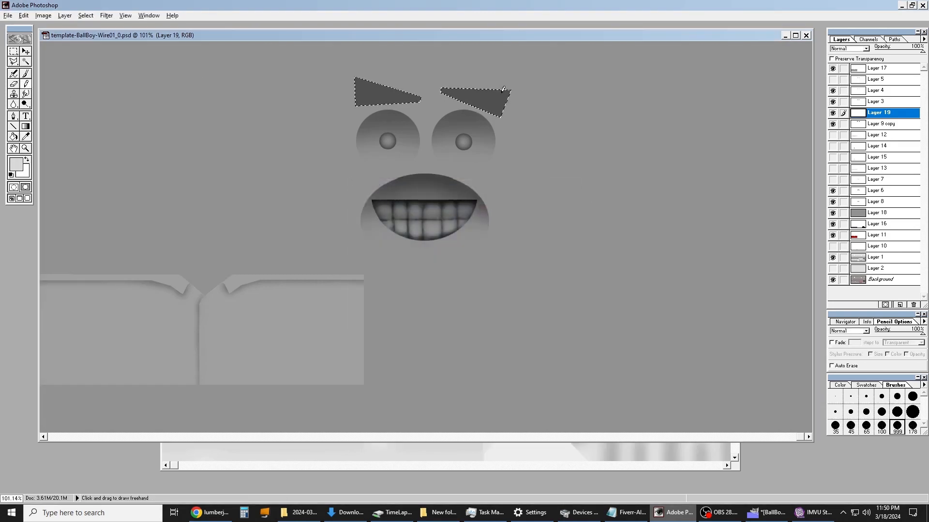
{"action": "key", "text": "alt+BackSpace"}
{"action": "left_click", "coordinate": [13, 51]}
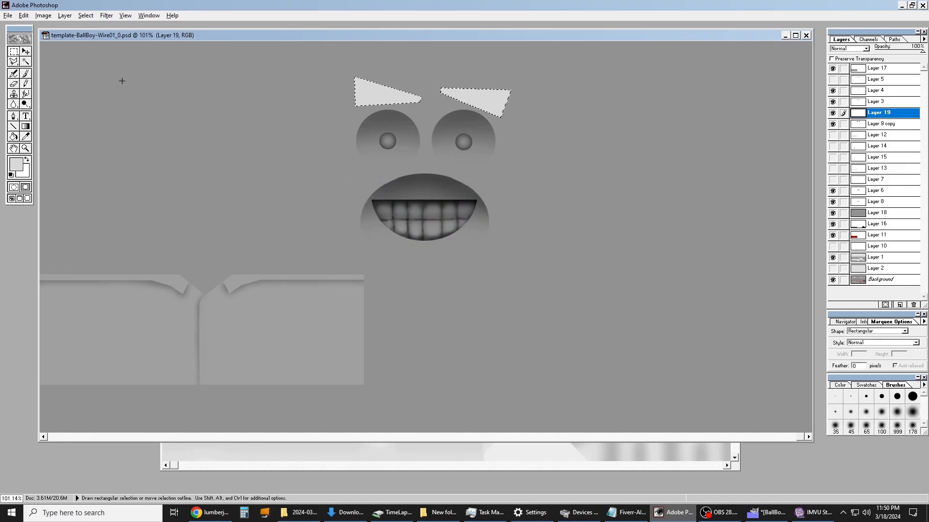
{"action": "left_click", "coordinate": [534, 124]}
Step: Save a flattened JPEG copy over BallBoy-NewFace-Norm.jpg in New folder (2) at Maximum quality
{"action": "left_click", "coordinate": [8, 16]}
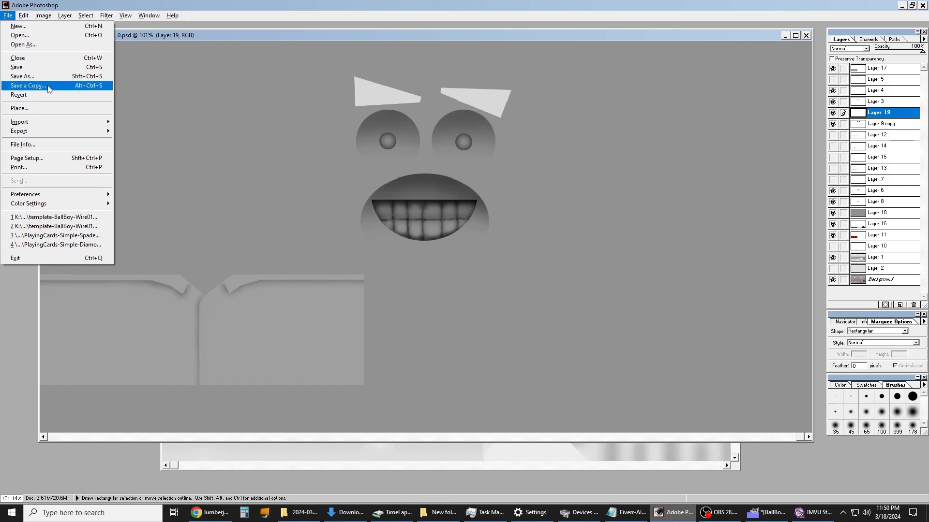
{"action": "left_click", "coordinate": [28, 85]}
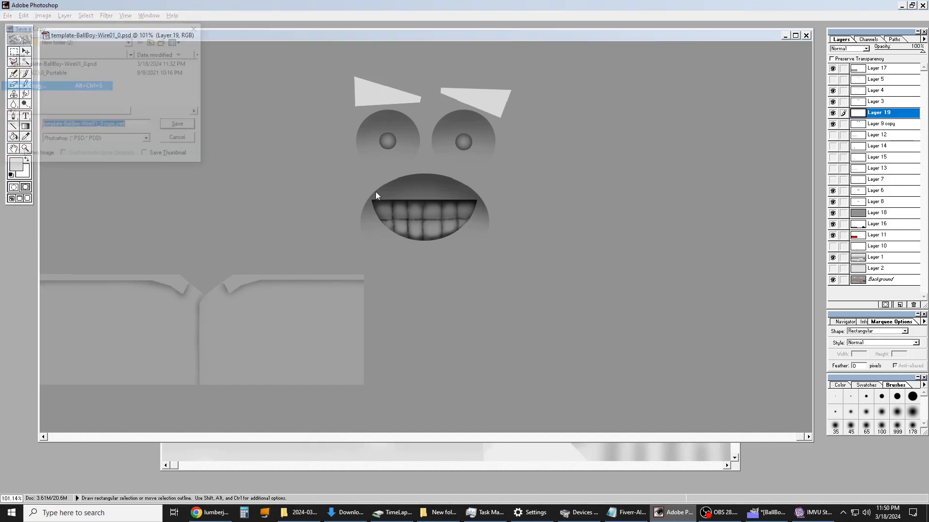
{"action": "left_click", "coordinate": [130, 140]}
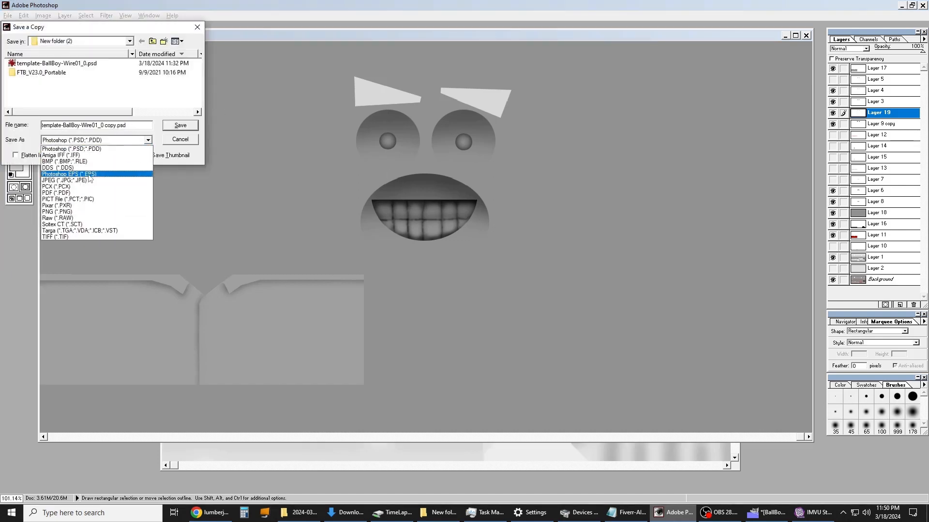
{"action": "left_click", "coordinate": [87, 176]}
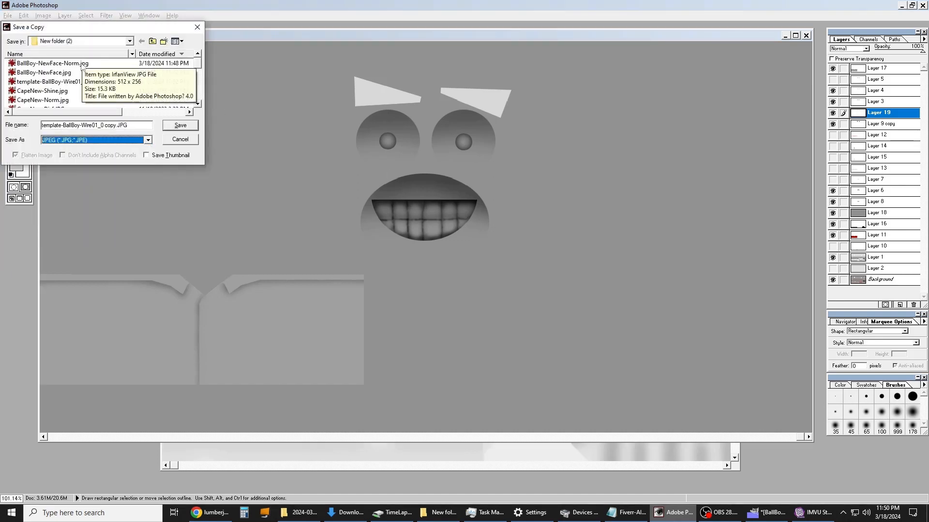
{"action": "double_click", "coordinate": [82, 64]}
{"action": "left_click", "coordinate": [474, 289]}
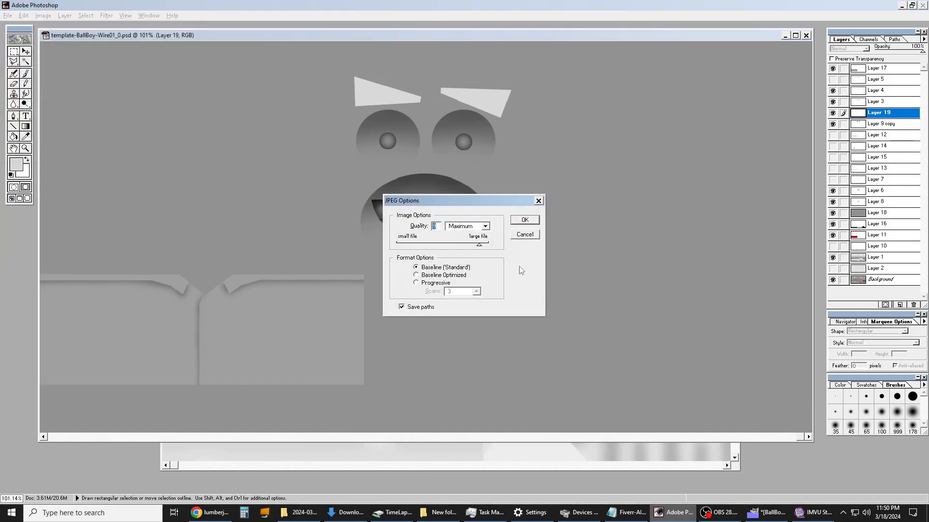
{"action": "left_click", "coordinate": [526, 220]}
Step: Switch to GIMP, close the old normal map image while discarding its changes, and maximize the empty window
{"action": "left_click", "coordinate": [766, 515]}
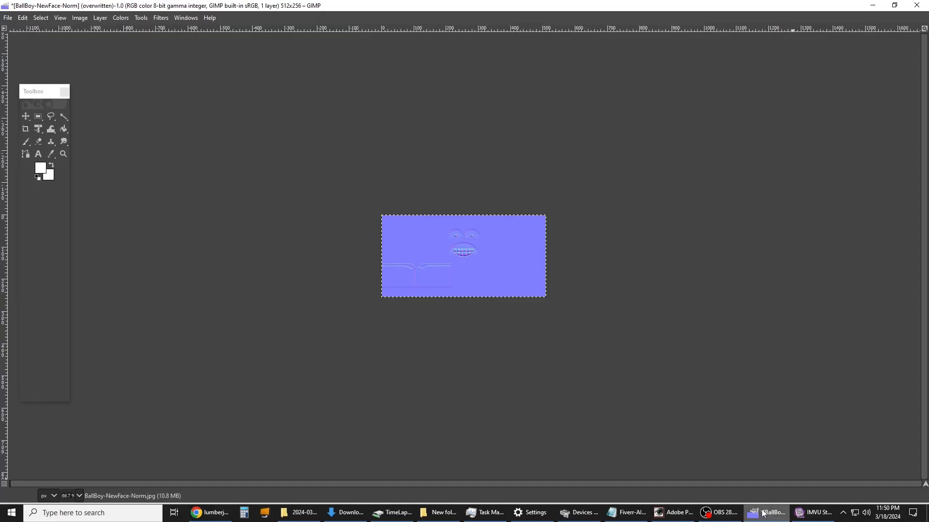
{"action": "left_click", "coordinate": [918, 8]}
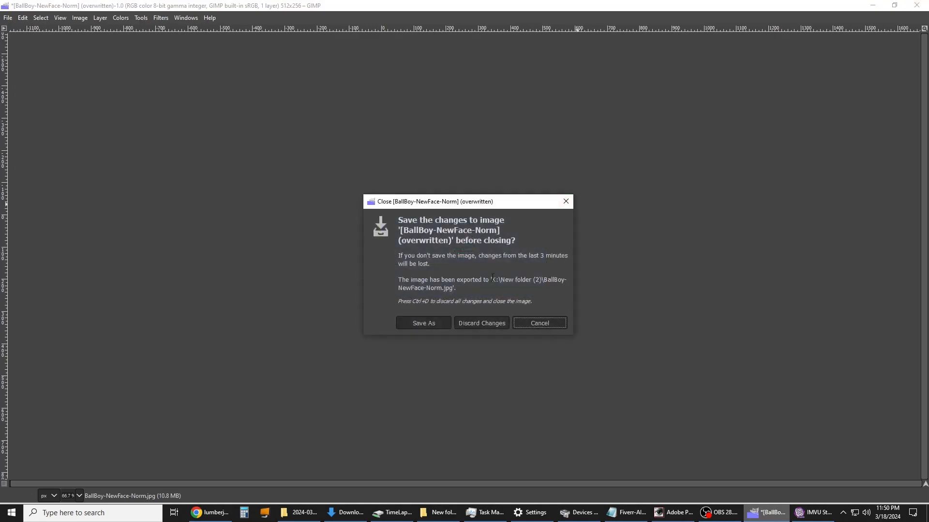
{"action": "left_click", "coordinate": [489, 318]}
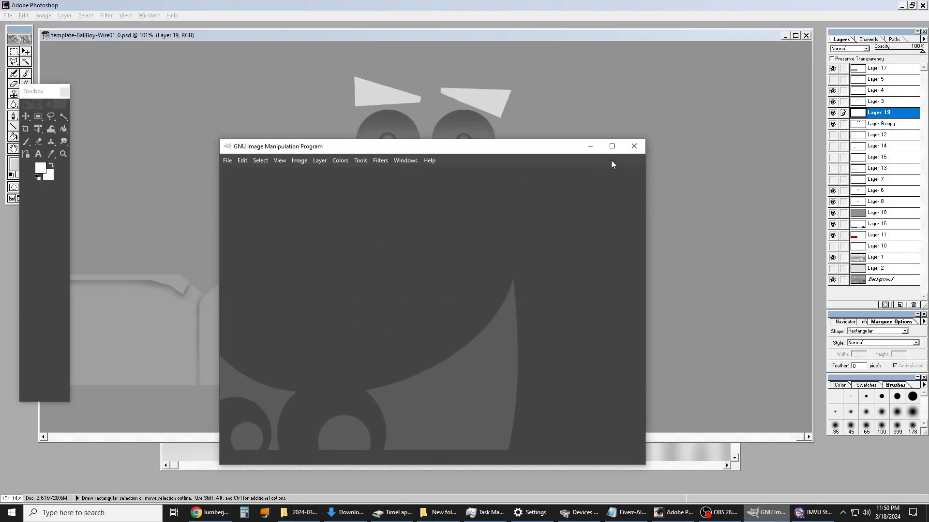
{"action": "left_click", "coordinate": [612, 146]}
Step: Open the updated BallBoy-NewFace-Norm.jpg from New folder (2) in GIMP
{"action": "left_click", "coordinate": [392, 513]}
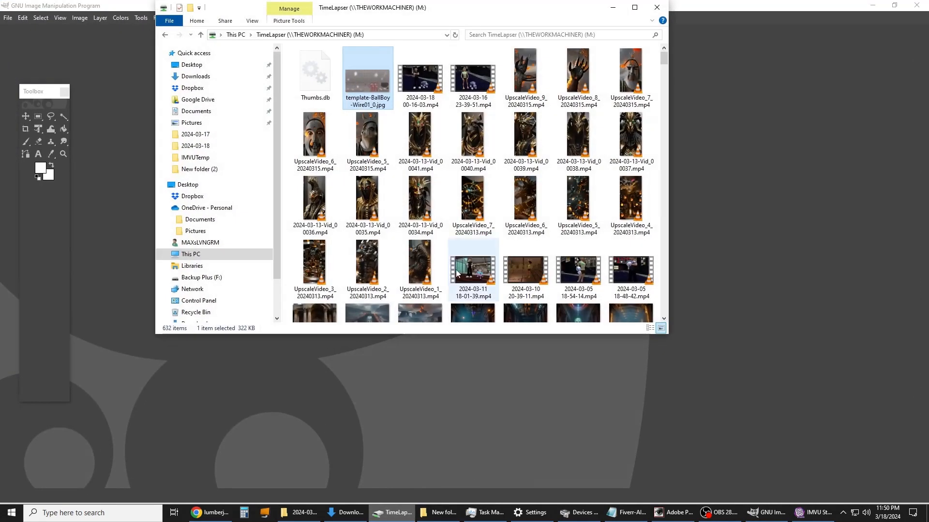
{"action": "left_click", "coordinate": [613, 8]}
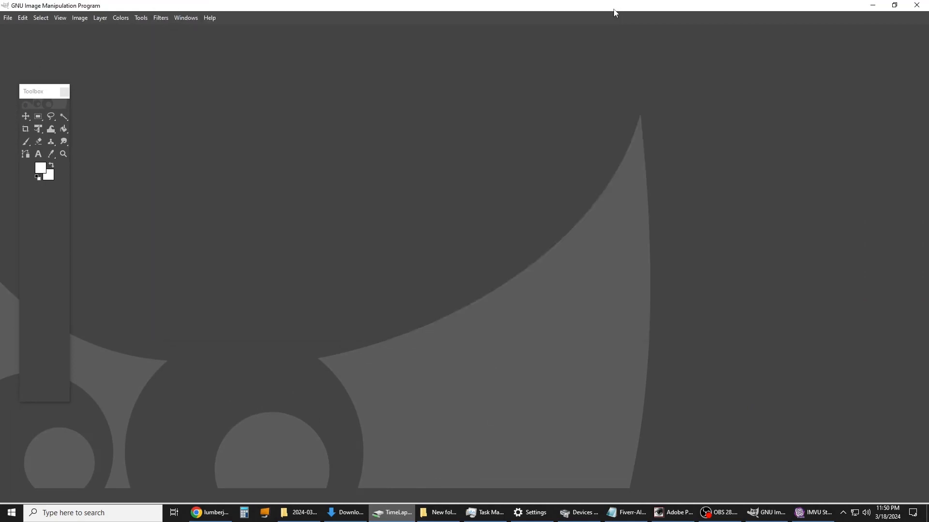
{"action": "left_click", "coordinate": [438, 513]}
{"action": "left_click_drag", "start_coordinate": [484, 216], "coordinate": [189, 205]}
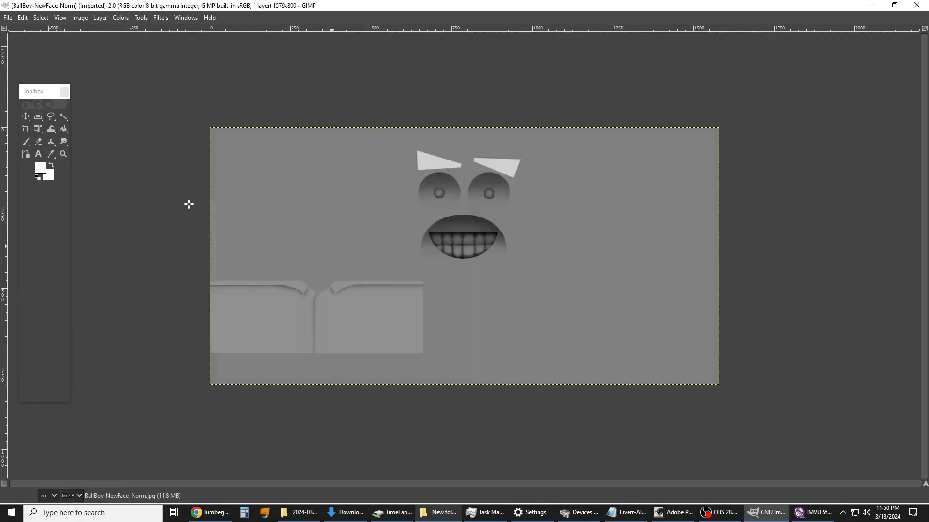
Step: Apply the Normal Map filter to the updated grayscale face image
{"action": "left_click", "coordinate": [140, 18]}
{"action": "left_click", "coordinate": [170, 31]}
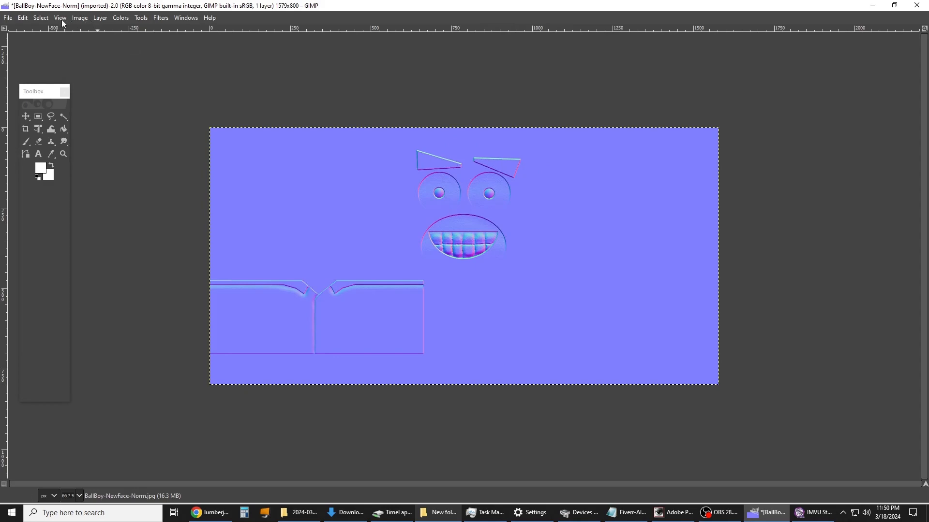
Step: Scale the normal map image to 512 × 256 pixels
{"action": "left_click", "coordinate": [80, 19]}
{"action": "left_click", "coordinate": [110, 154]}
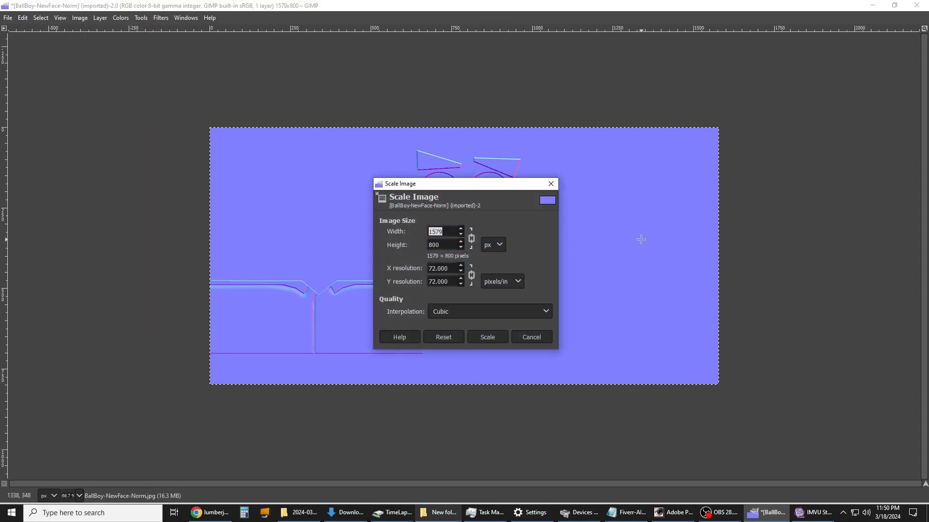
{"action": "type", "text": "512"}
{"action": "type", "text": "256"}
{"action": "left_click", "coordinate": [487, 337]}
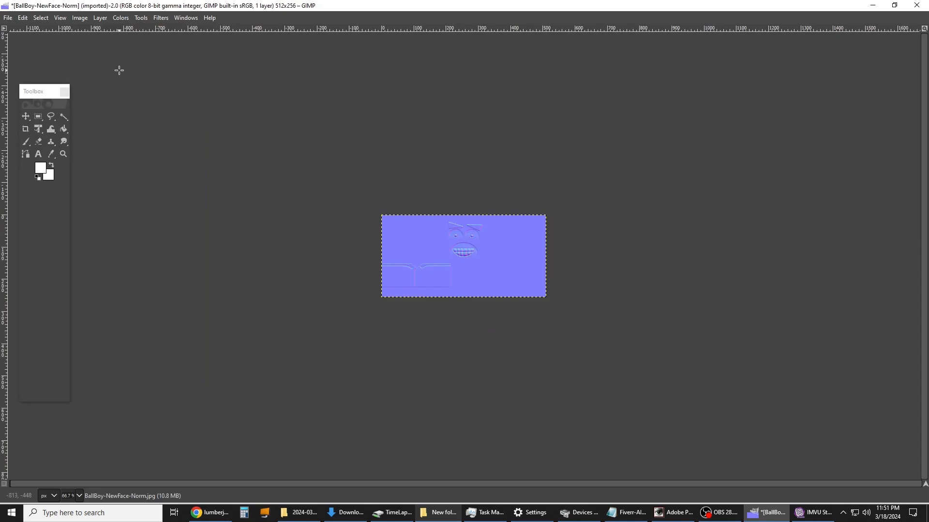
Step: Overwrite BallBoy-NewFace-Norm.jpg with the scaled normal map, exporting the JPEG at quality 95
{"action": "left_click", "coordinate": [7, 18]}
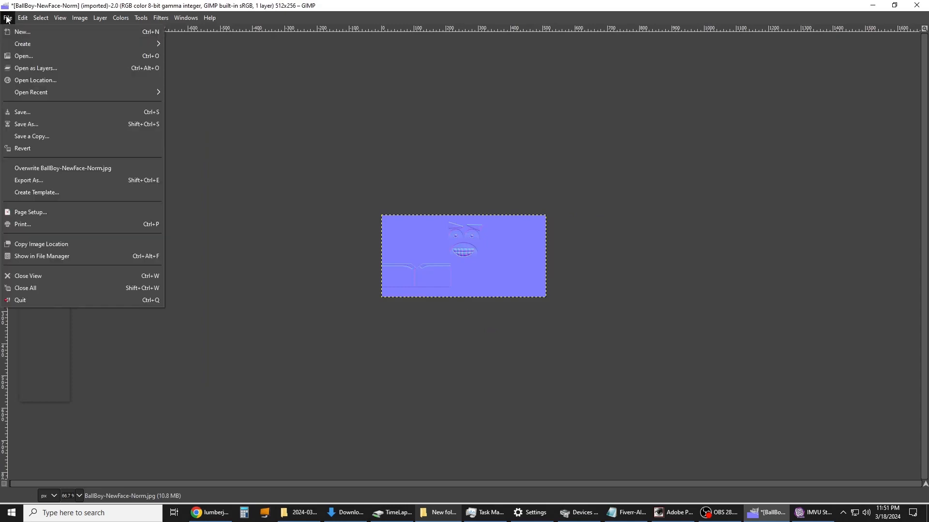
{"action": "left_click", "coordinate": [94, 167]}
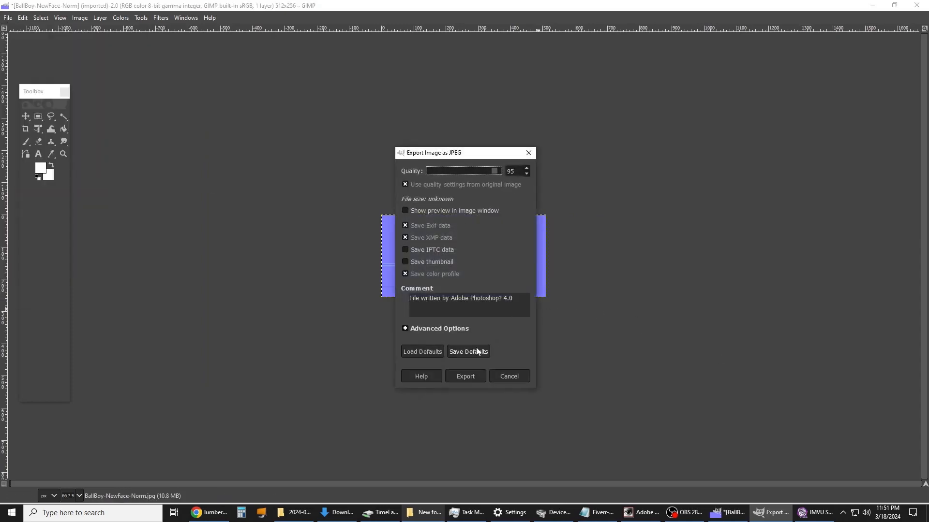
{"action": "left_click", "coordinate": [466, 377]}
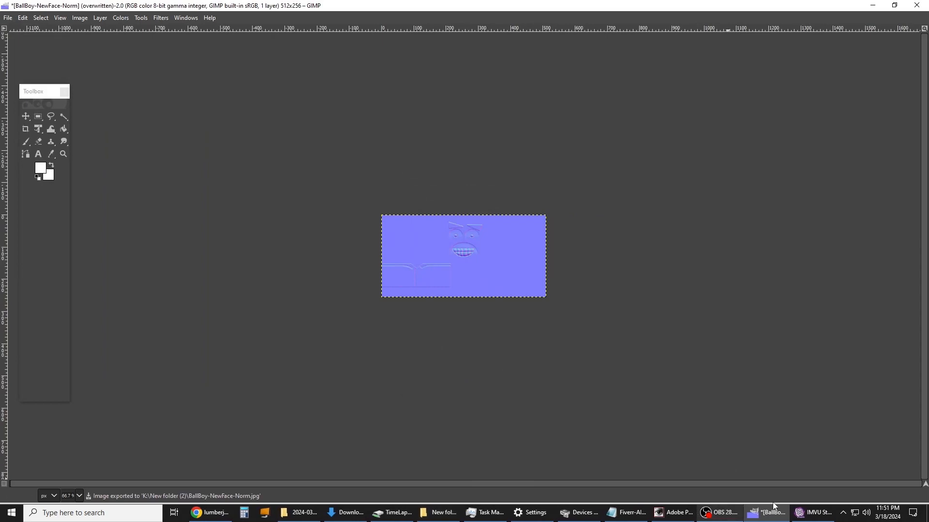
Step: Switch to IMVU Studio and replace the BallBoy01 material's Normal texture with the updated BallBoy-NewFace-Norm.jpg from New folder (2)
{"action": "left_click", "coordinate": [812, 514]}
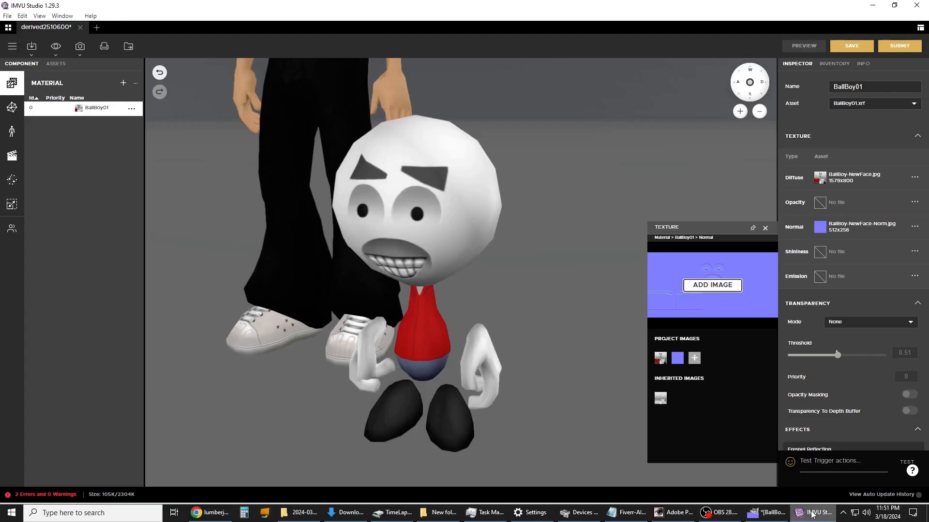
{"action": "left_click_drag", "start_coordinate": [453, 186], "coordinate": [519, 240]}
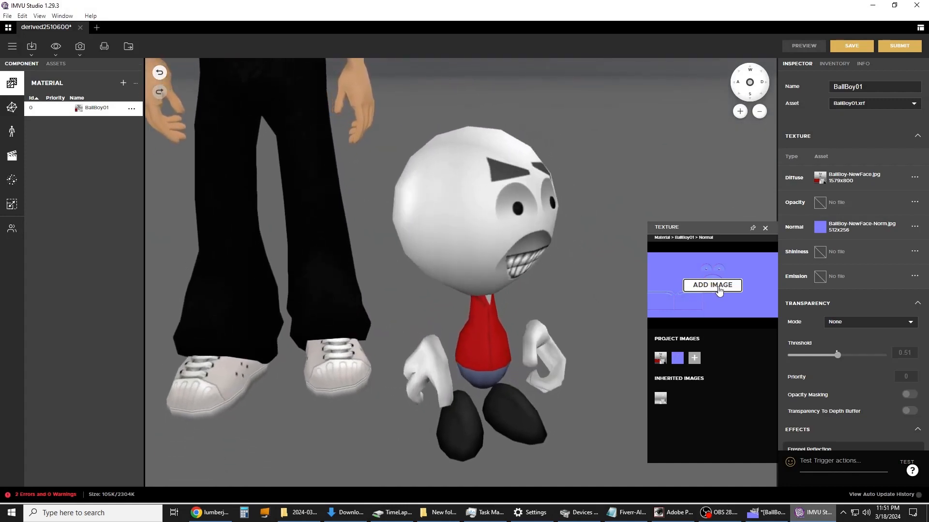
{"action": "left_click", "coordinate": [718, 289]}
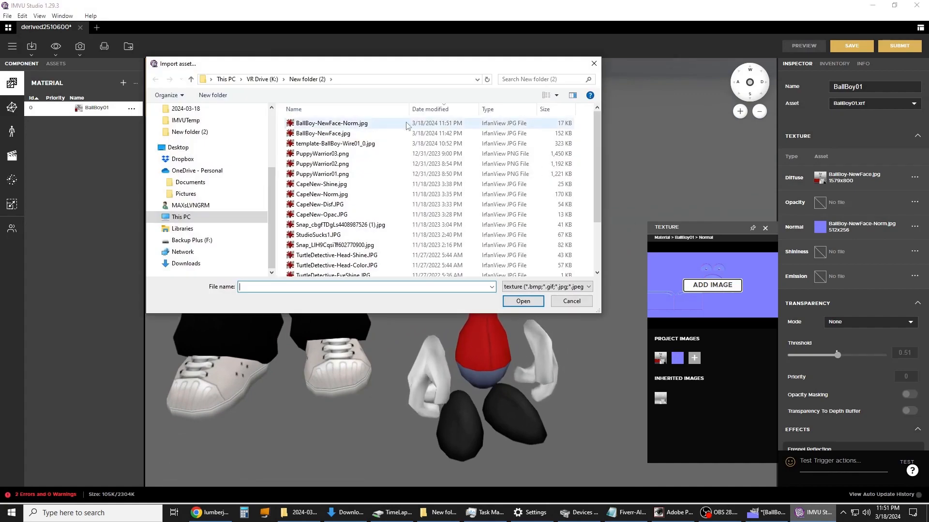
{"action": "left_click", "coordinate": [365, 124]}
{"action": "double_click", "coordinate": [365, 124]}
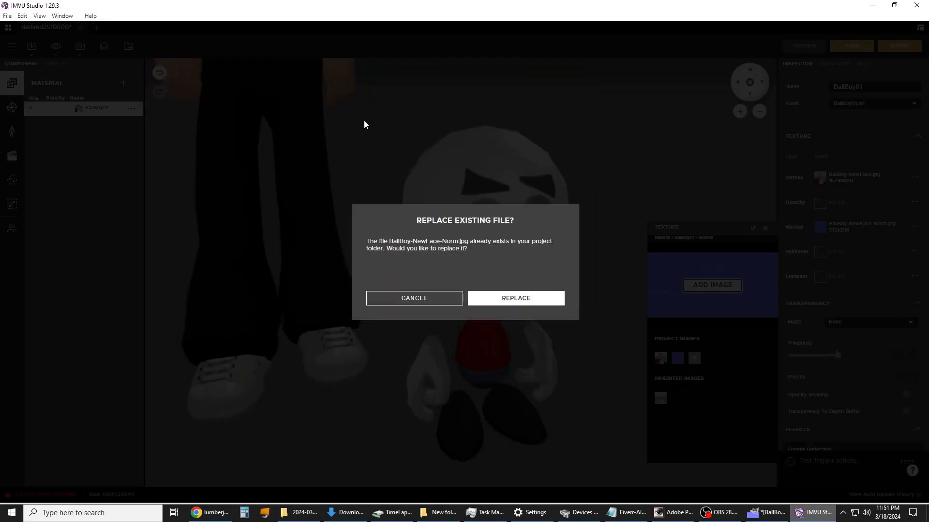
{"action": "left_click", "coordinate": [529, 299]}
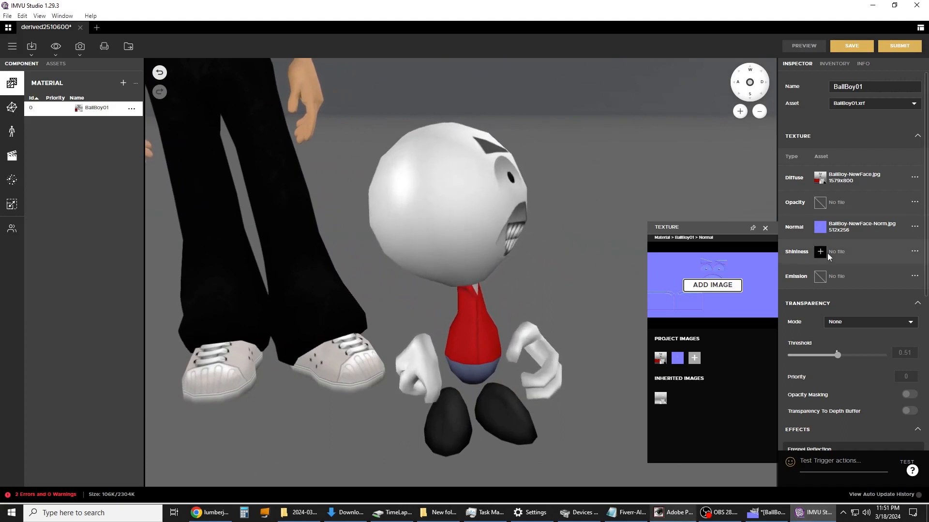
Step: Switch to Photoshop and duplicate Layer 4, the pupils, as Layer 4 copy in the same document
{"action": "left_click", "coordinate": [676, 512]}
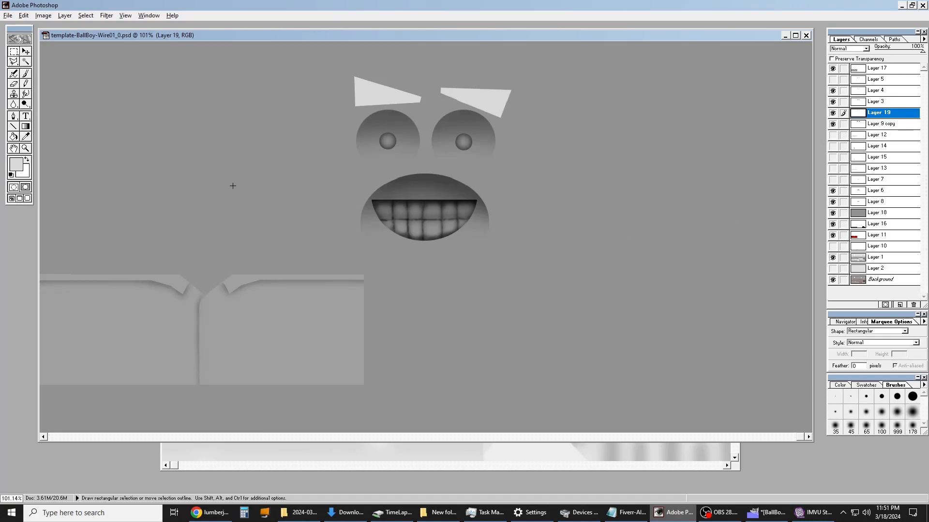
{"action": "left_click", "coordinate": [833, 91]}
{"action": "left_click", "coordinate": [833, 91]}
{"action": "left_click", "coordinate": [833, 90]}
{"action": "left_click", "coordinate": [833, 91]}
{"action": "left_click", "coordinate": [873, 90]}
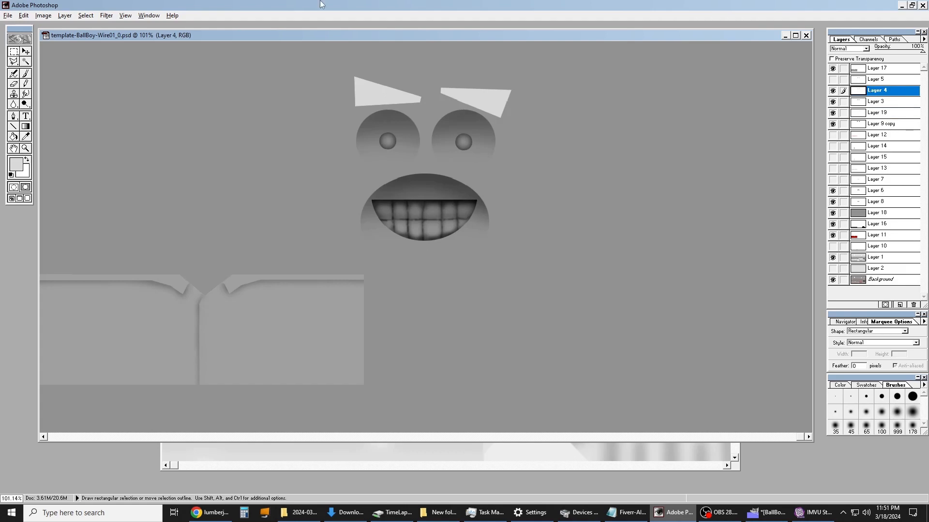
{"action": "key", "text": "alt+l"}
{"action": "key", "text": "d"}
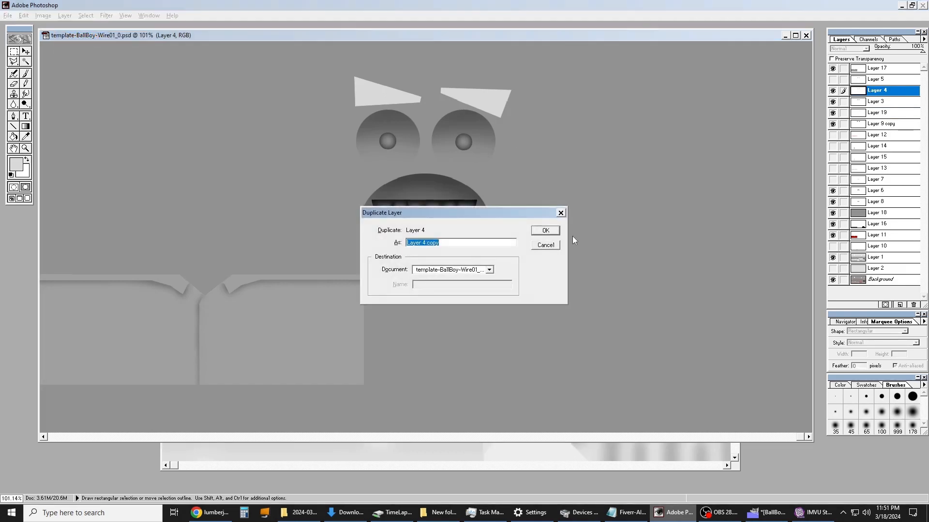
{"action": "left_click", "coordinate": [545, 231]}
Step: Brighten the duplicated pupils with Brightness/Contrast, setting brightness to +100 and raising the contrast
{"action": "left_click", "coordinate": [43, 15]}
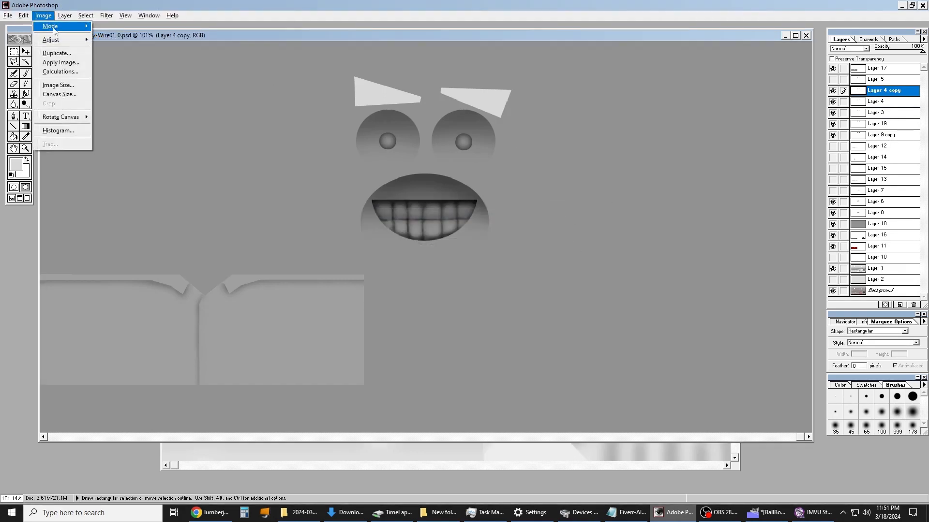
{"action": "mouse_move", "coordinate": [57, 43]}
{"action": "left_click", "coordinate": [131, 71]}
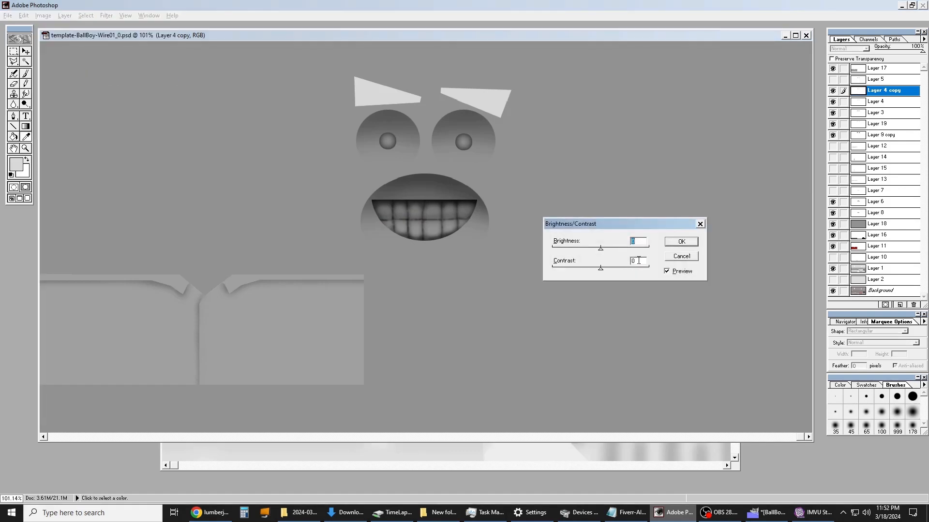
{"action": "type", "text": "100"}
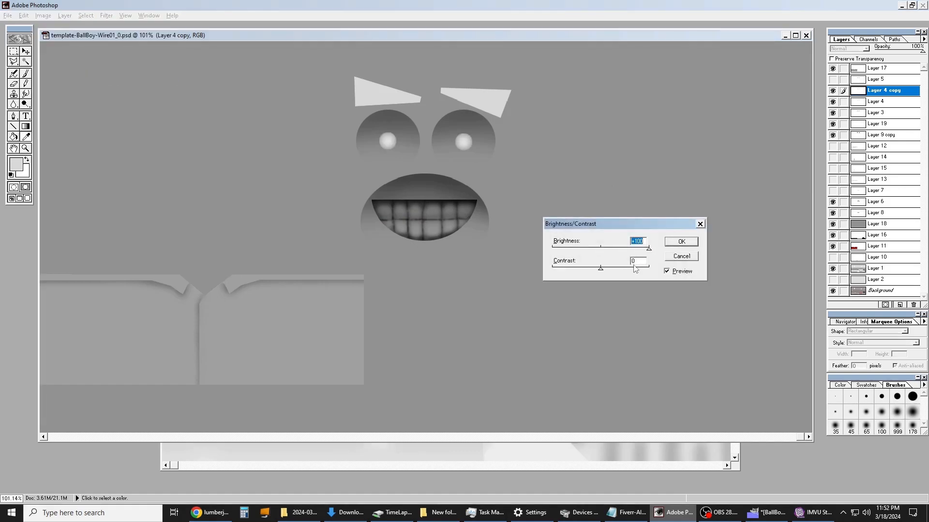
{"action": "left_click", "coordinate": [618, 270]}
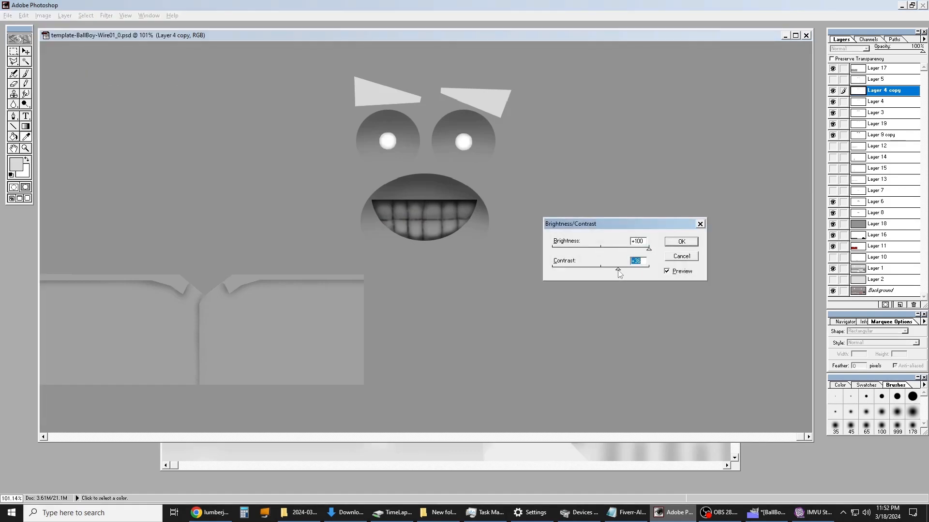
{"action": "left_click_drag", "start_coordinate": [619, 270], "coordinate": [614, 269]}
{"action": "left_click", "coordinate": [681, 241]}
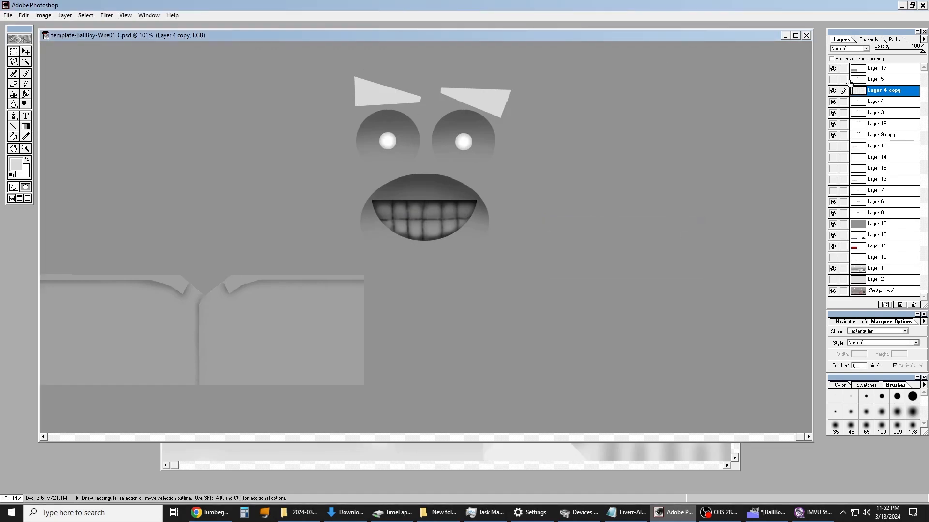
Step: Hide Layer 19, which holds the light eyebrow shapes
{"action": "left_click", "coordinate": [832, 103]}
{"action": "left_click", "coordinate": [831, 113]}
{"action": "left_click", "coordinate": [832, 124]}
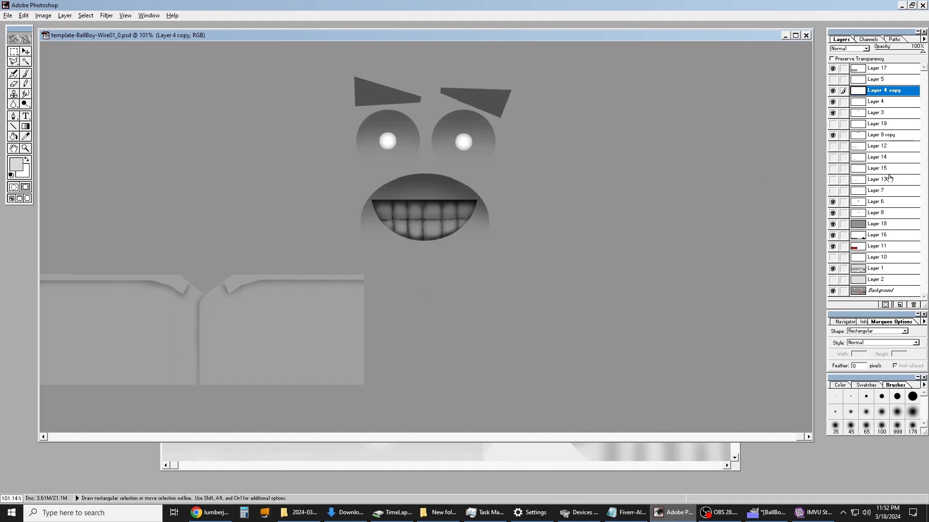
{"action": "left_click", "coordinate": [832, 114]}
{"action": "left_click", "coordinate": [832, 114]}
Step: Toggle the visibility of Layer 6 and Layer 8 to examine which mouth parts each layer holds
{"action": "left_click", "coordinate": [833, 203]}
{"action": "left_click", "coordinate": [833, 203]}
{"action": "left_click", "coordinate": [833, 213]}
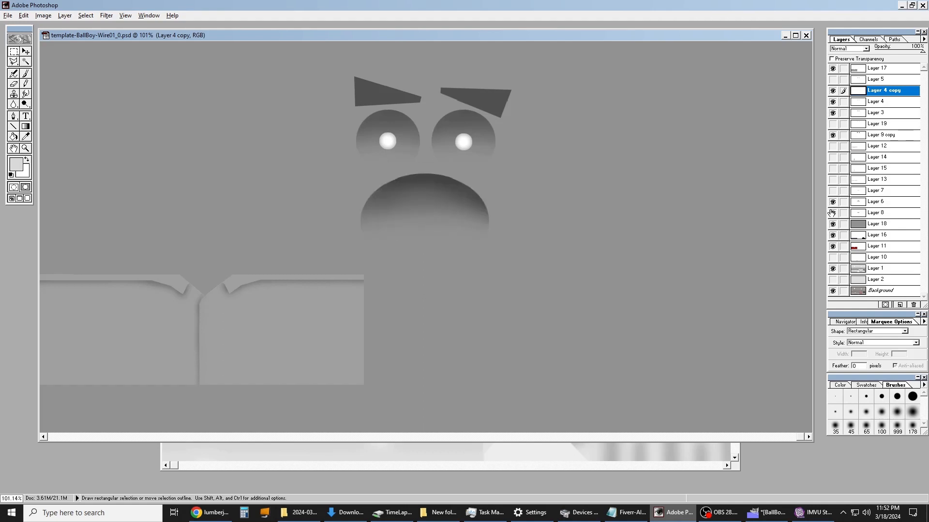
{"action": "left_click", "coordinate": [833, 213]}
{"action": "left_click", "coordinate": [832, 213]}
{"action": "left_click", "coordinate": [832, 213]}
{"action": "left_click", "coordinate": [832, 212]}
{"action": "left_click", "coordinate": [832, 213]}
{"action": "left_click", "coordinate": [833, 213]}
{"action": "left_click", "coordinate": [833, 213]}
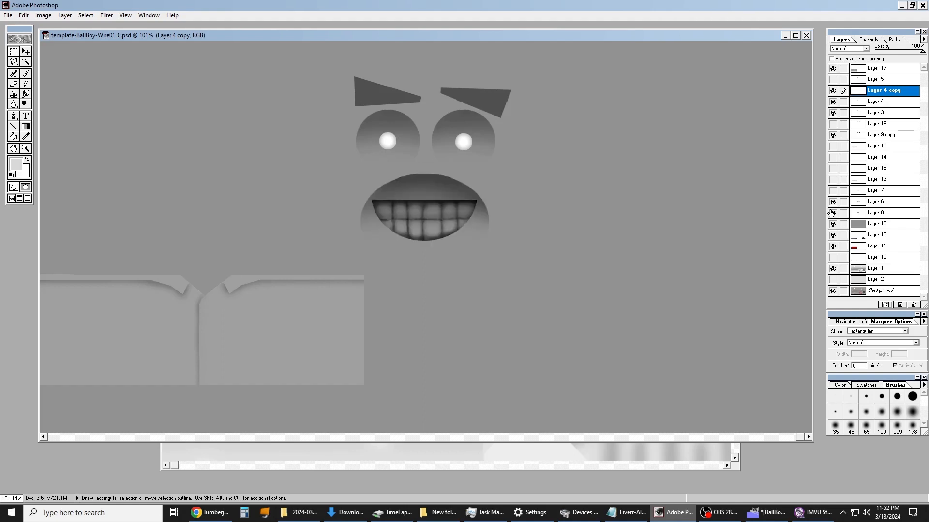
Step: Duplicate Layer 8, the teeth shading, as Layer 8 copy in the same document
{"action": "left_click", "coordinate": [879, 212]}
{"action": "left_click", "coordinate": [48, 15]}
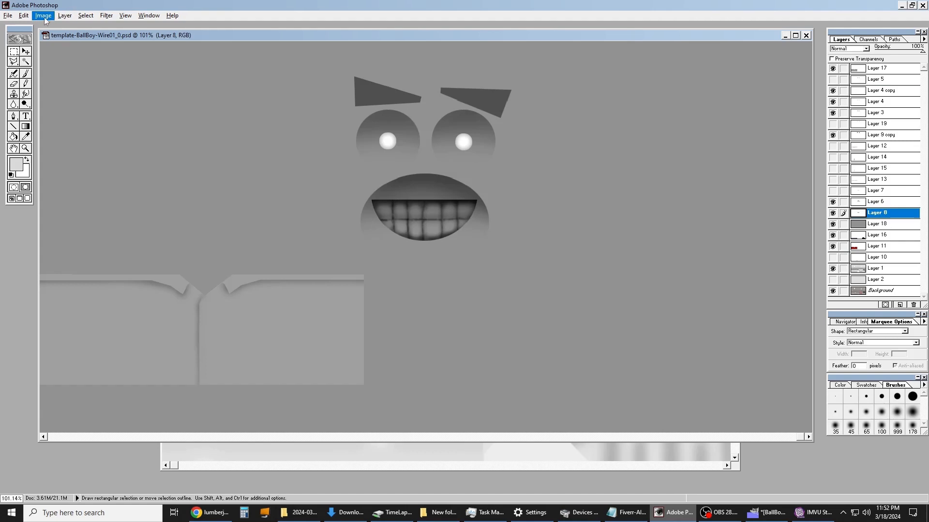
{"action": "left_click", "coordinate": [76, 36]}
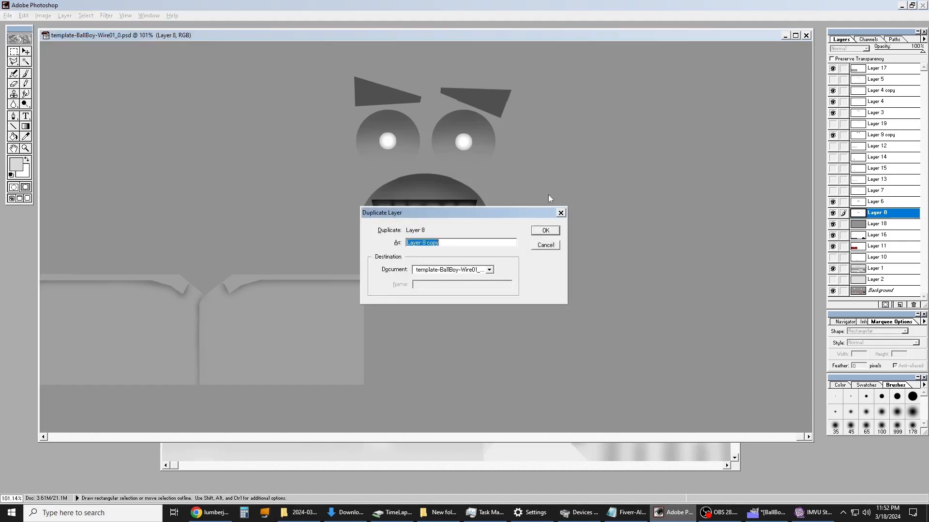
{"action": "left_click", "coordinate": [545, 231]}
{"action": "left_click", "coordinate": [43, 15]}
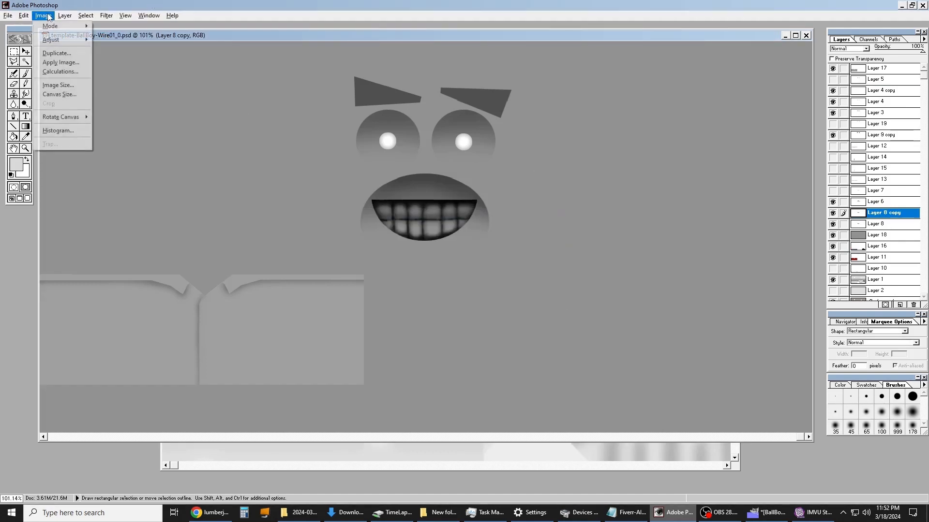
{"action": "mouse_move", "coordinate": [65, 45]}
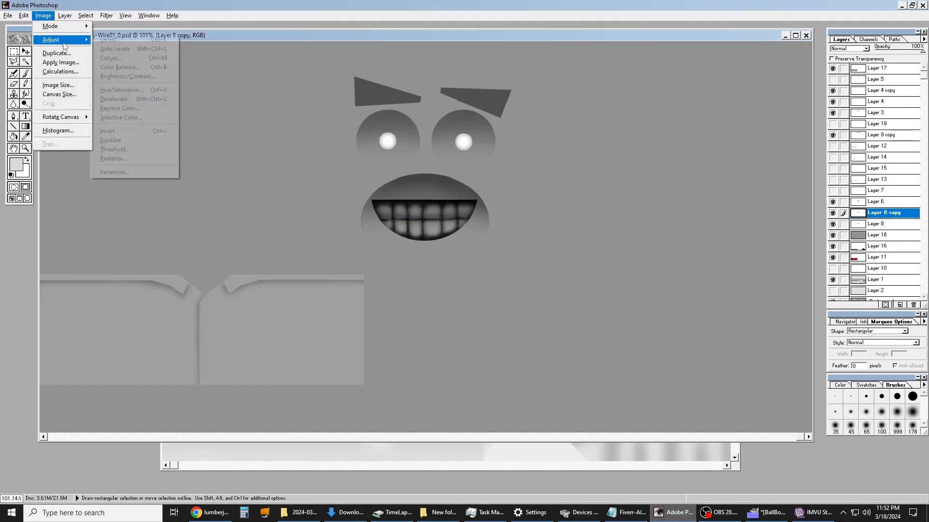
{"action": "left_click", "coordinate": [145, 77]}
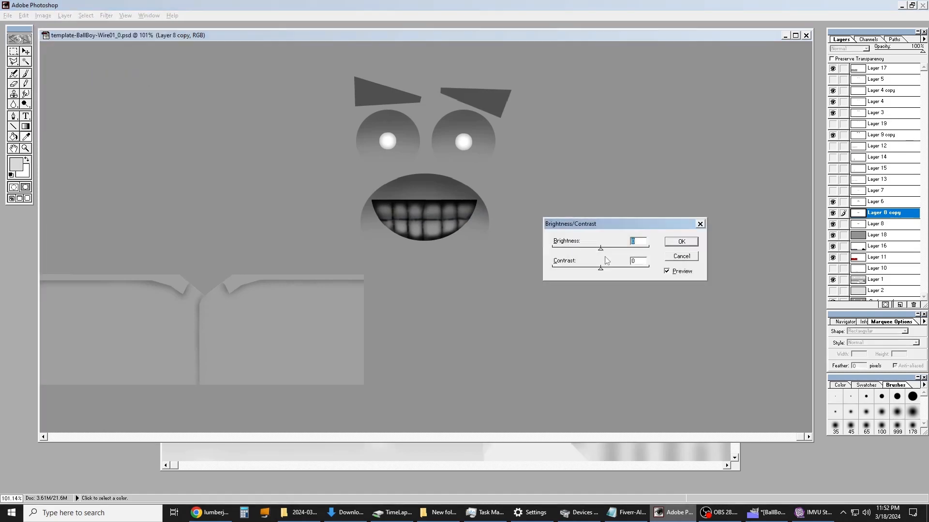
{"action": "left_click", "coordinate": [633, 249]}
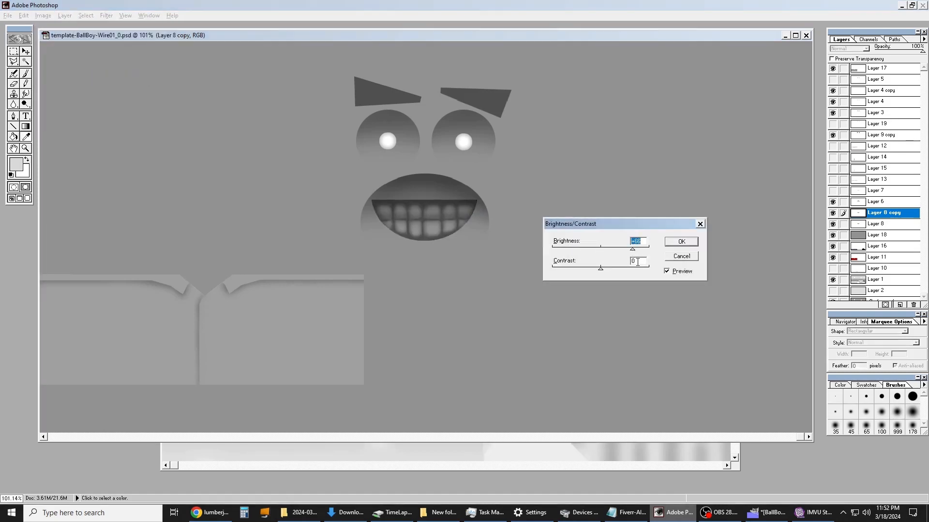
{"action": "left_click", "coordinate": [624, 249]}
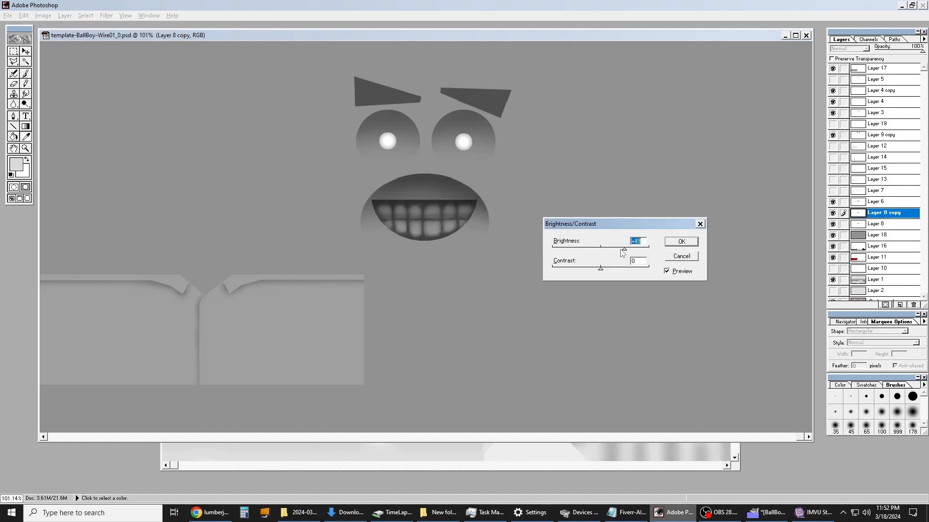
{"action": "left_click_drag", "start_coordinate": [625, 250], "coordinate": [638, 252]}
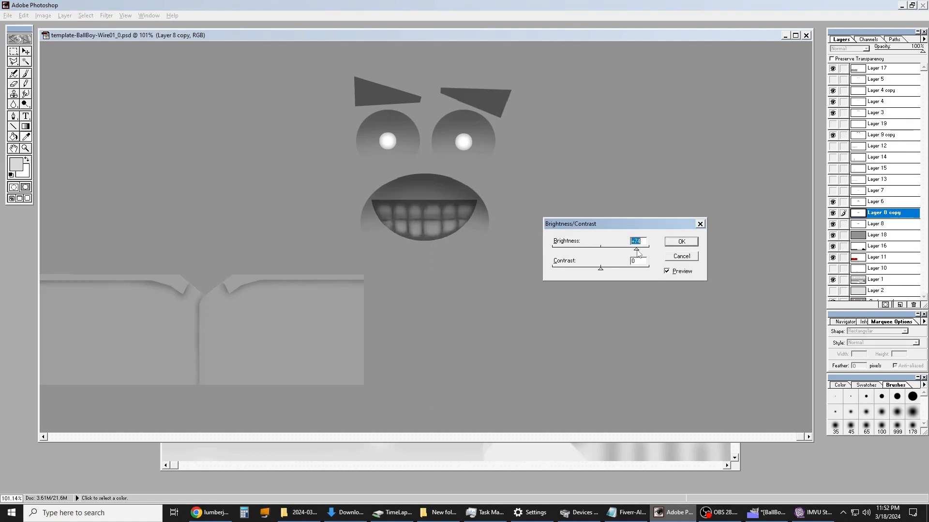
{"action": "left_click", "coordinate": [618, 265]}
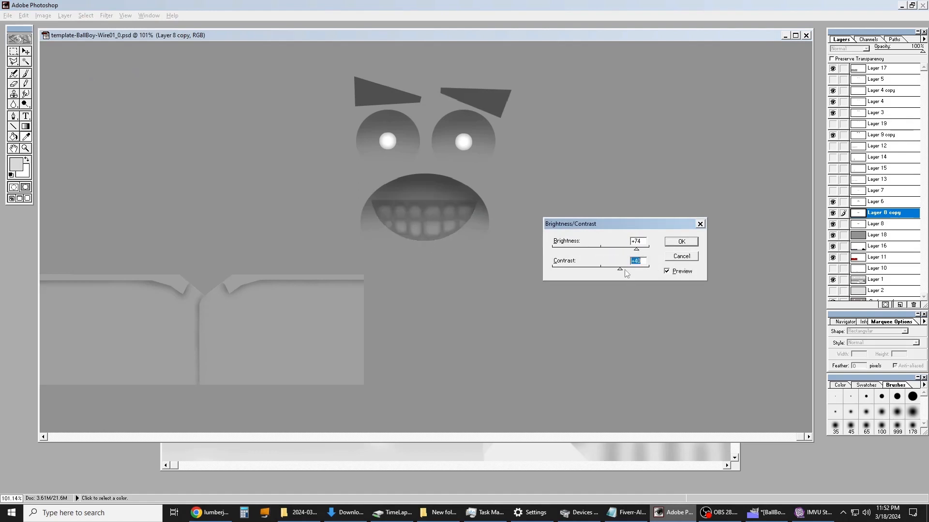
{"action": "left_click", "coordinate": [675, 258]}
Step: Toggle Layer 8 copy, Layer 8 and Layer 7 to compare how each layer affects the teeth
{"action": "left_click", "coordinate": [833, 213]}
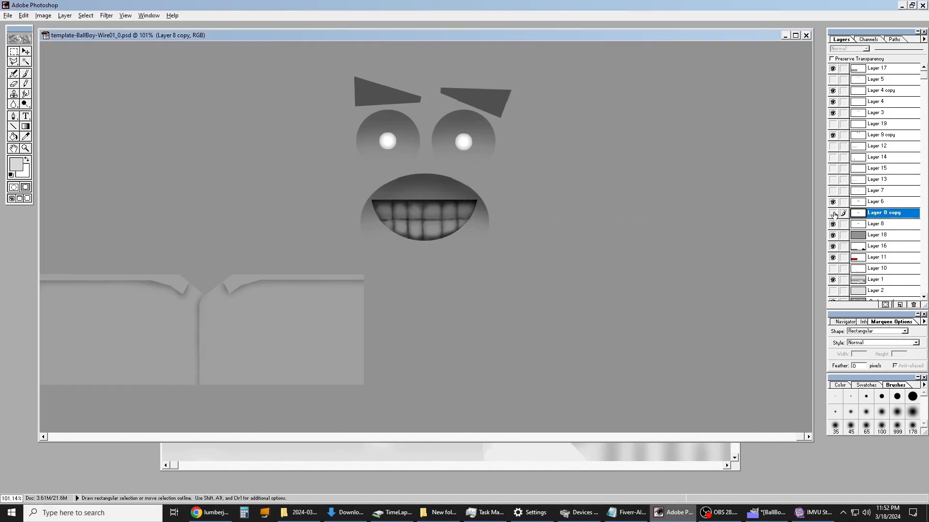
{"action": "left_click", "coordinate": [833, 224]}
{"action": "left_click", "coordinate": [833, 224]}
{"action": "left_click", "coordinate": [833, 213]}
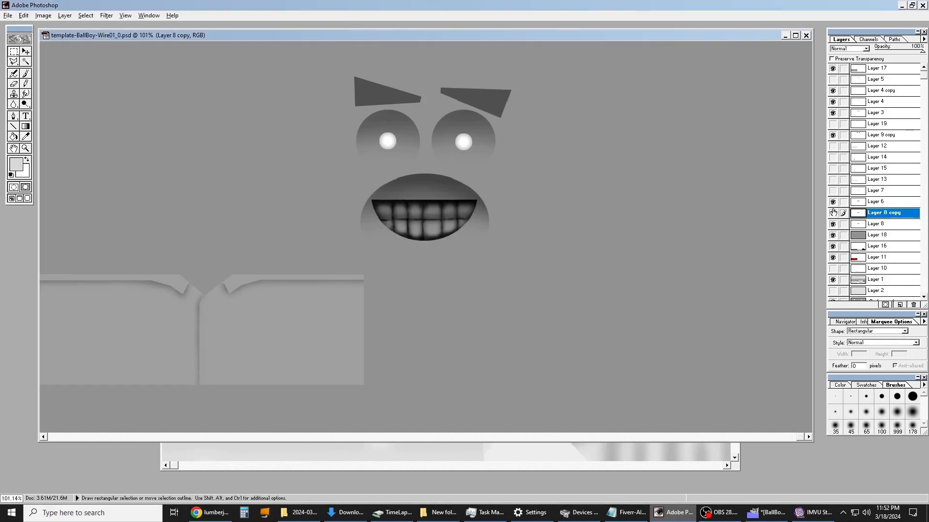
{"action": "left_click", "coordinate": [833, 191]}
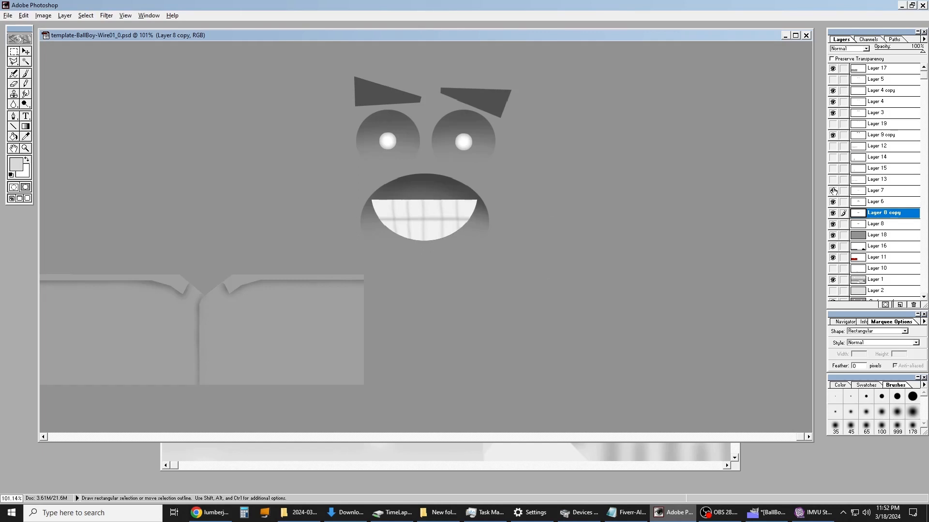
{"action": "left_click", "coordinate": [833, 191]}
{"action": "left_click", "coordinate": [833, 191]}
{"action": "left_click", "coordinate": [832, 191]}
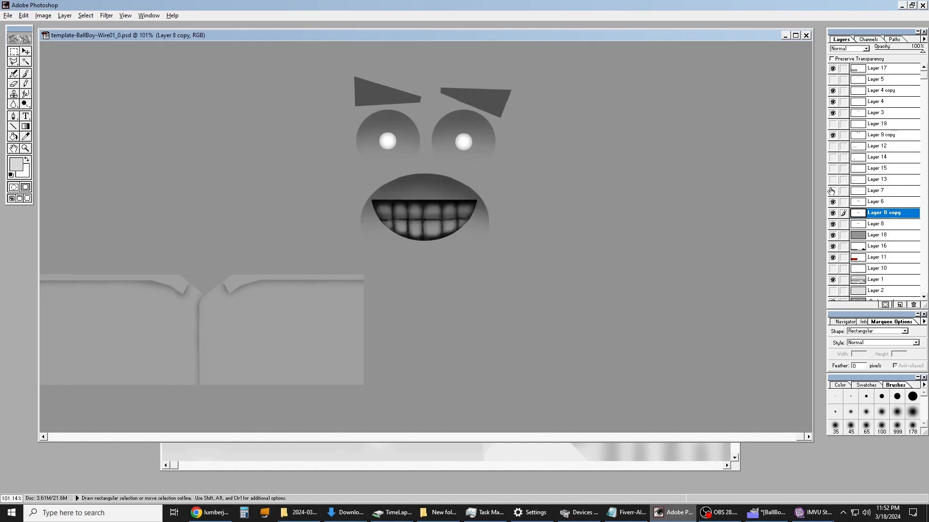
{"action": "left_click", "coordinate": [832, 213]}
{"action": "left_click", "coordinate": [832, 213]}
{"action": "left_click", "coordinate": [833, 214]}
{"action": "left_click", "coordinate": [833, 214]}
Step: Try moving the duplicated teeth shading off the mouth, and undo the move
{"action": "left_click", "coordinate": [26, 51]}
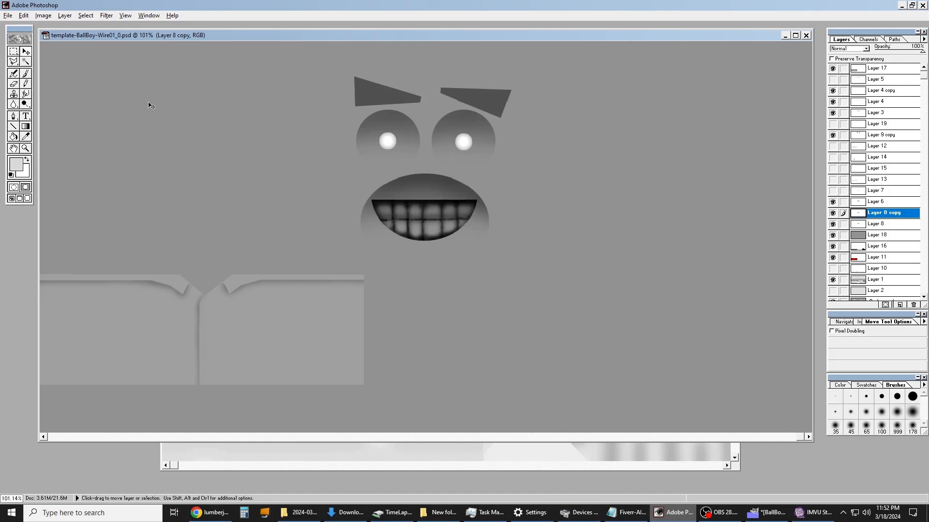
{"action": "left_click_drag", "start_coordinate": [459, 218], "coordinate": [507, 271]}
{"action": "left_click", "coordinate": [23, 15]}
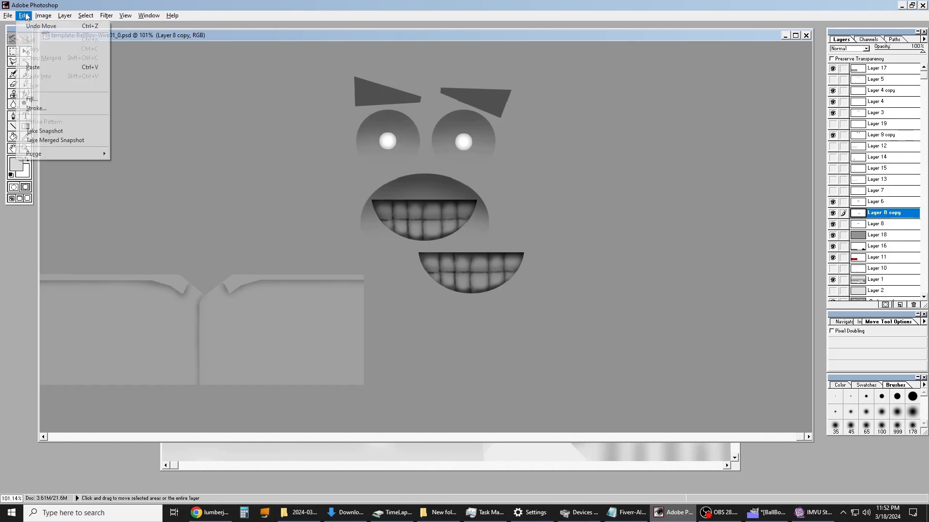
{"action": "left_click", "coordinate": [29, 24]}
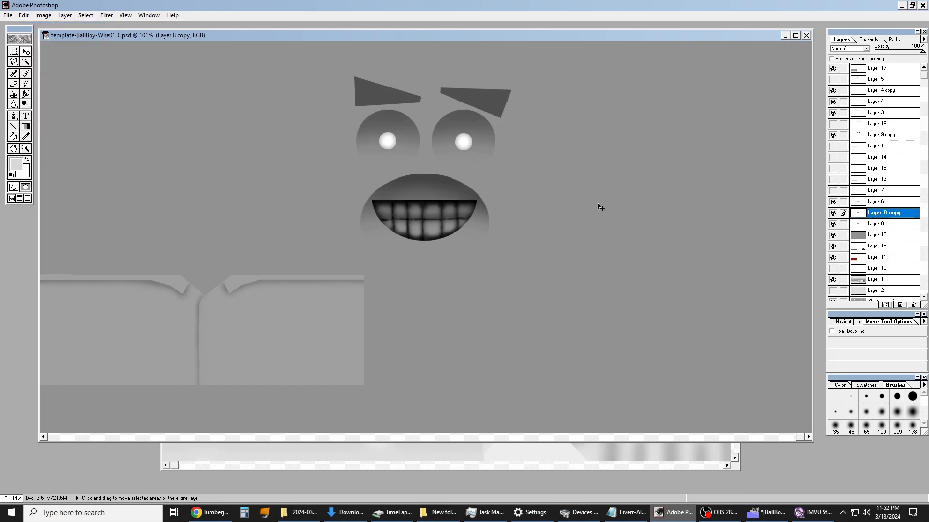
Step: Hide Layer 8 and Layer 6, move Layer 8 copy above Layer 7, and show Layer 7
{"action": "left_click", "coordinate": [833, 225]}
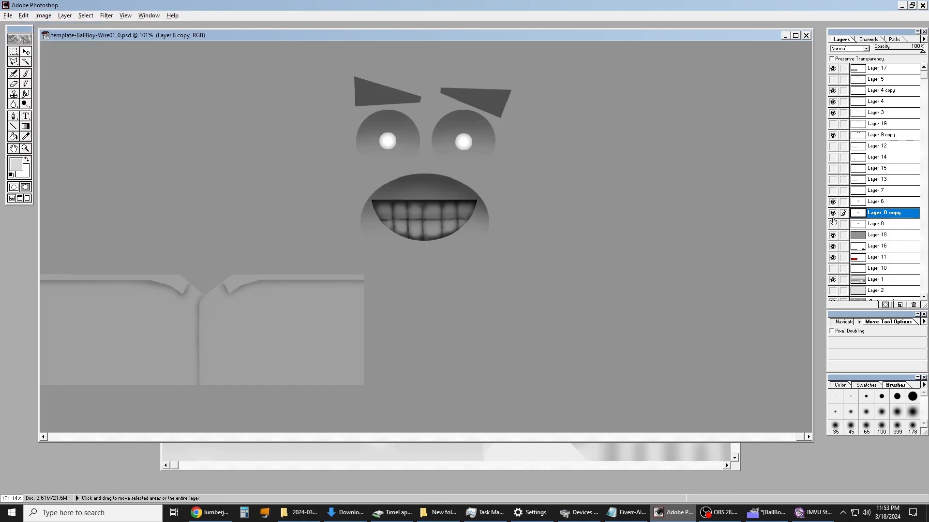
{"action": "left_click_drag", "start_coordinate": [884, 214], "coordinate": [881, 187]}
{"action": "left_click", "coordinate": [833, 213]}
{"action": "left_click", "coordinate": [833, 203]}
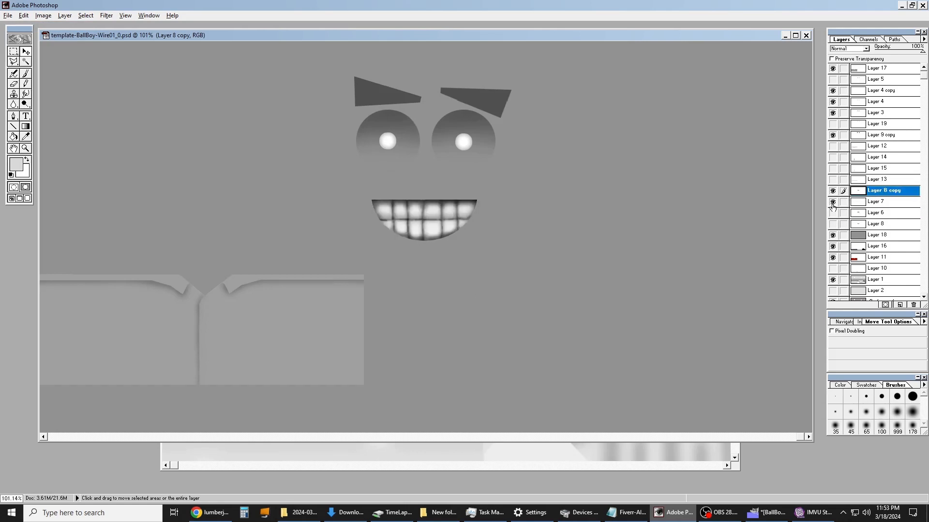
Step: Toggle Layer 8 copy and Layer 7 to compare the white teeth base with its dark shading, leaving both visible
{"action": "left_click", "coordinate": [833, 191]}
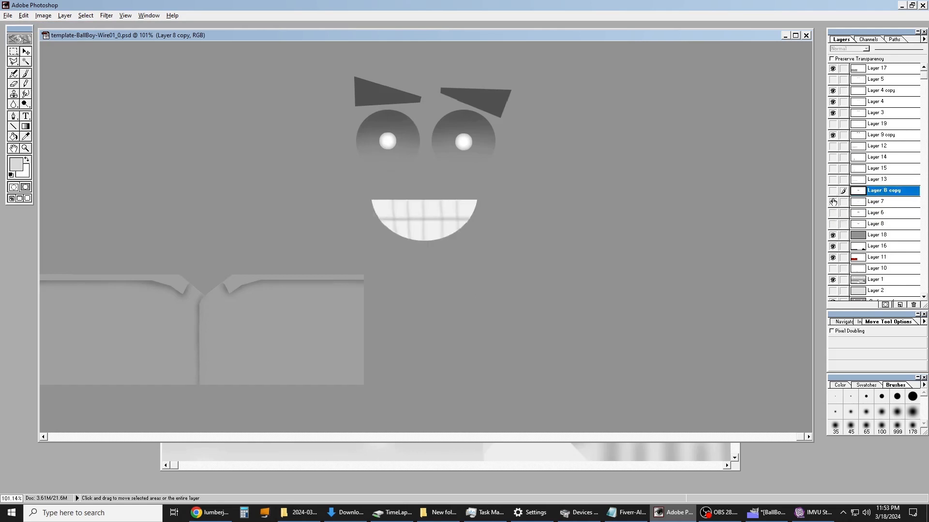
{"action": "left_click", "coordinate": [833, 203]}
{"action": "left_click", "coordinate": [833, 203]}
{"action": "left_click", "coordinate": [833, 202]}
{"action": "left_click", "coordinate": [833, 202]}
{"action": "left_click", "coordinate": [833, 203]}
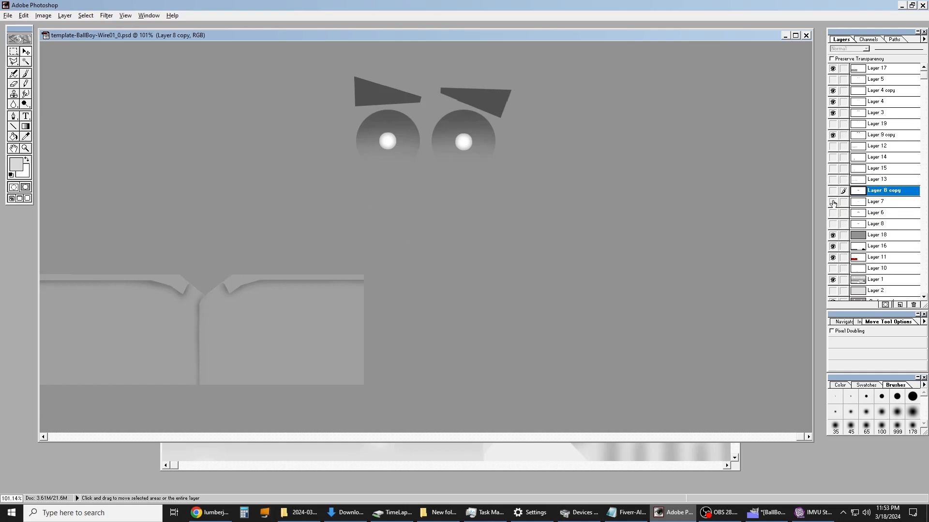
{"action": "left_click", "coordinate": [833, 203]}
{"action": "left_click", "coordinate": [833, 203]}
{"action": "left_click", "coordinate": [833, 202]}
{"action": "left_click", "coordinate": [833, 190]}
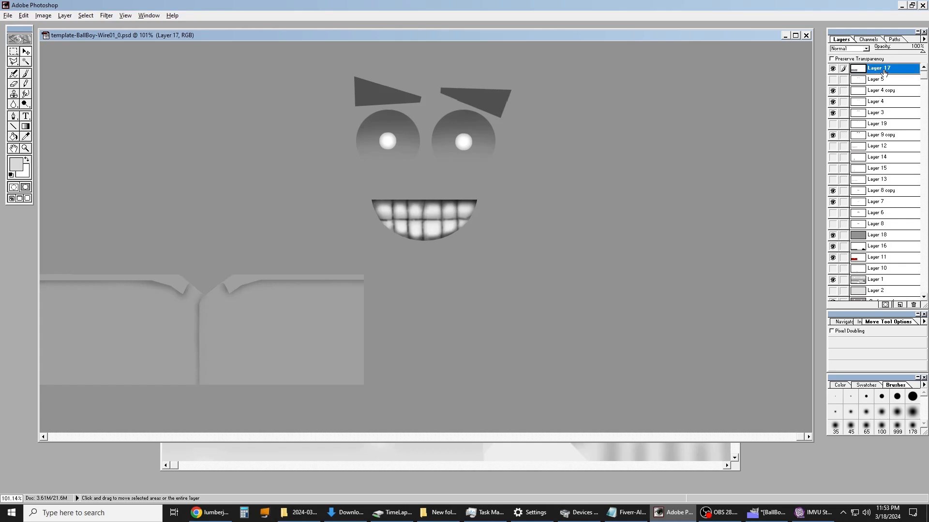
Step: Duplicate Layer 17, the shirt collar and body shading, as Layer 17 copy in the same document
{"action": "left_click", "coordinate": [67, 16]}
{"action": "left_click", "coordinate": [83, 33]}
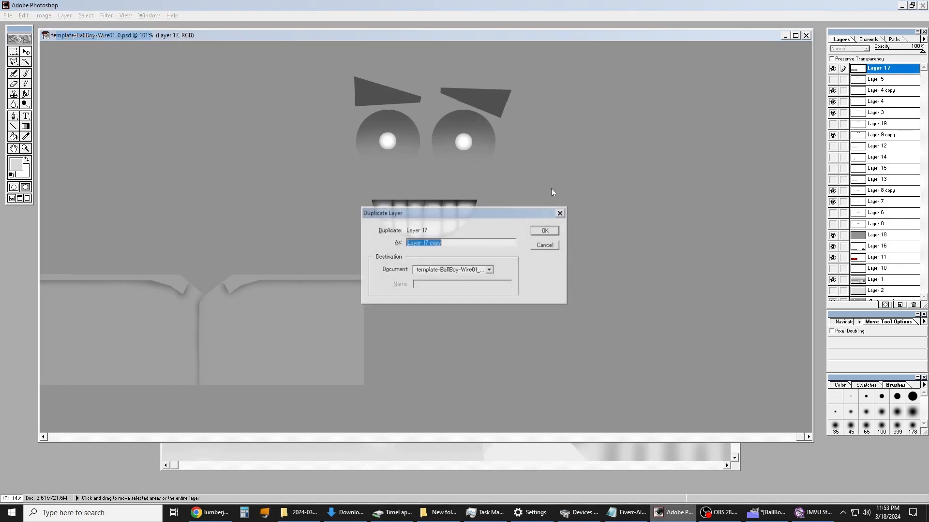
{"action": "left_click", "coordinate": [545, 230]}
Step: Darken Layer 17 copy with Brightness/Contrast, setting the brightness to -82
{"action": "left_click", "coordinate": [43, 15]}
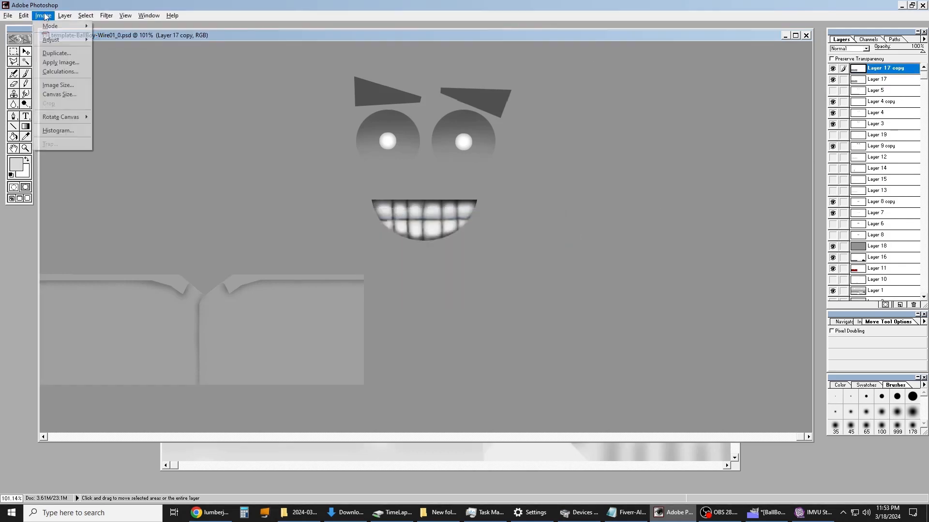
{"action": "mouse_move", "coordinate": [51, 40]}
{"action": "left_click", "coordinate": [129, 76]}
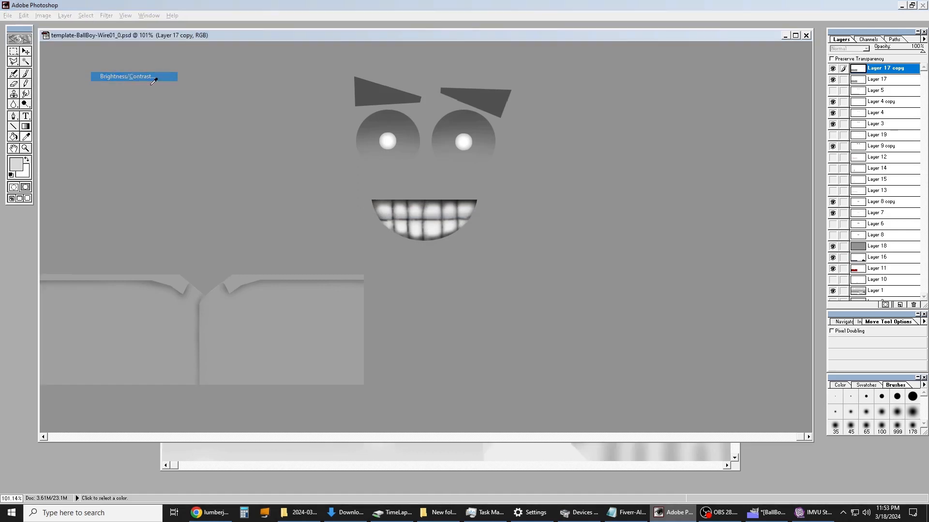
{"action": "left_click", "coordinate": [569, 249]}
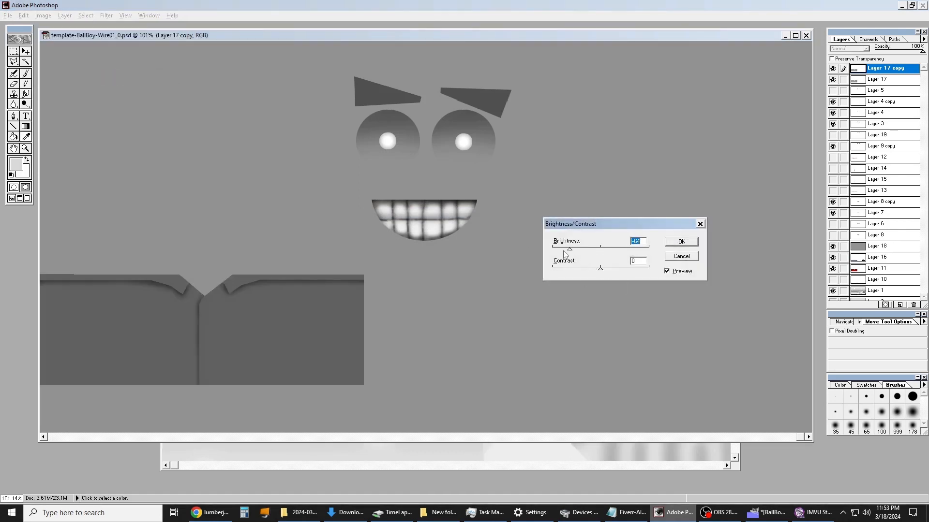
{"action": "left_click_drag", "start_coordinate": [564, 252], "coordinate": [560, 252]}
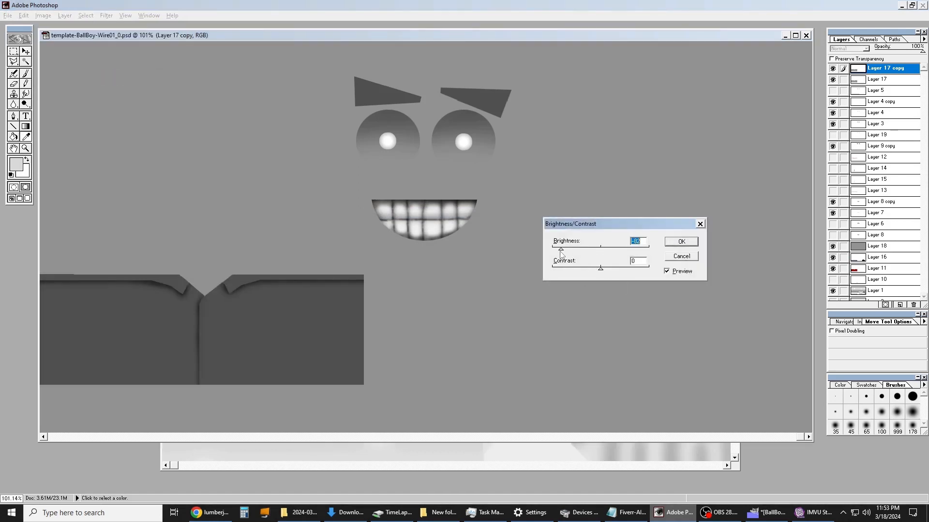
{"action": "left_click", "coordinate": [680, 243]}
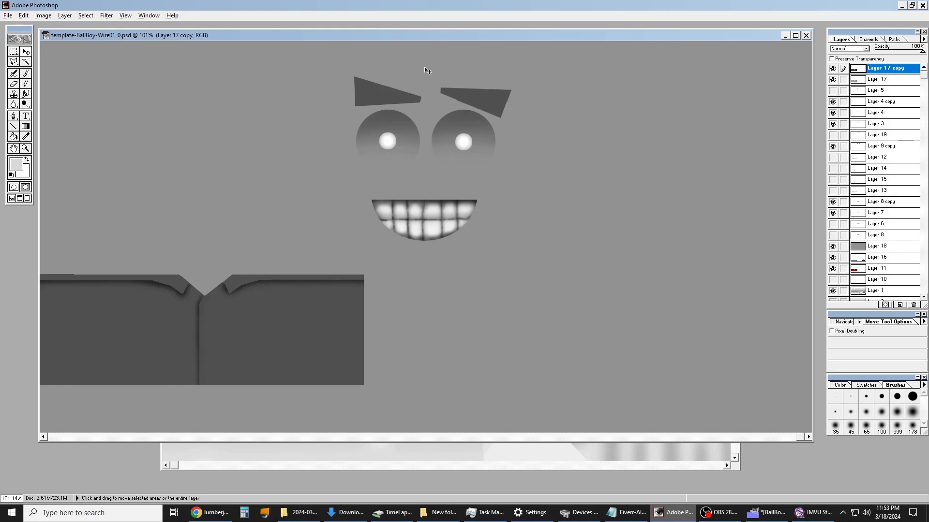
Step: Save a flattened JPEG copy of the image as BallBoy-NewFace-Shine.jpg with Maximum quality and Baseline (Standard) format
{"action": "left_click", "coordinate": [8, 16]}
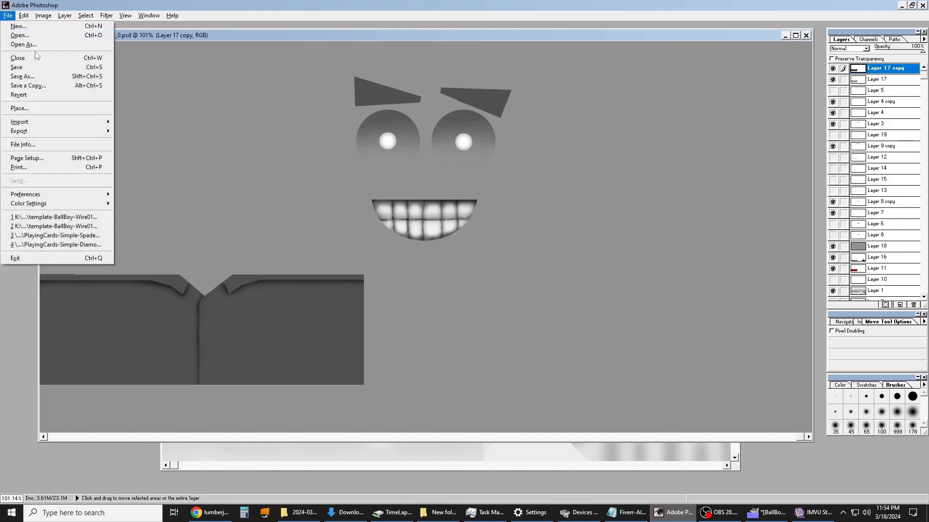
{"action": "left_click", "coordinate": [29, 83]}
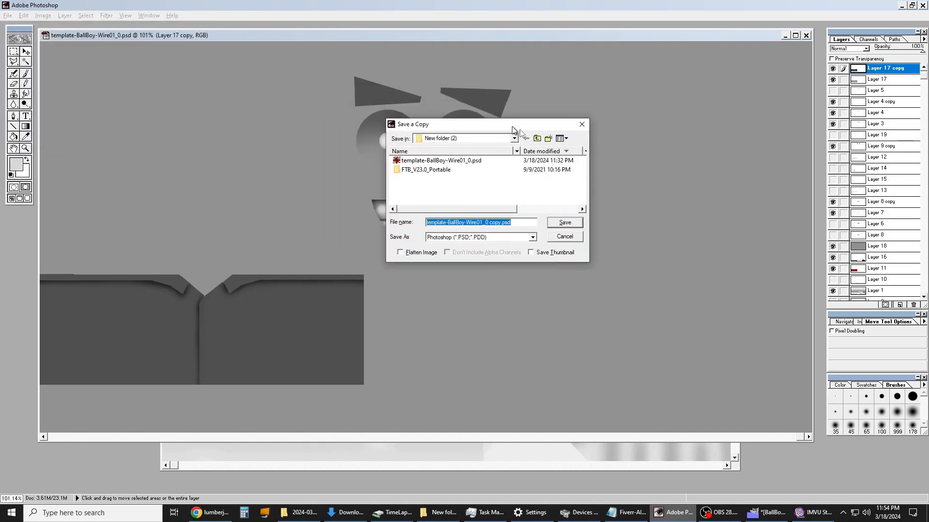
{"action": "left_click", "coordinate": [484, 242]}
{"action": "left_click", "coordinate": [479, 282]}
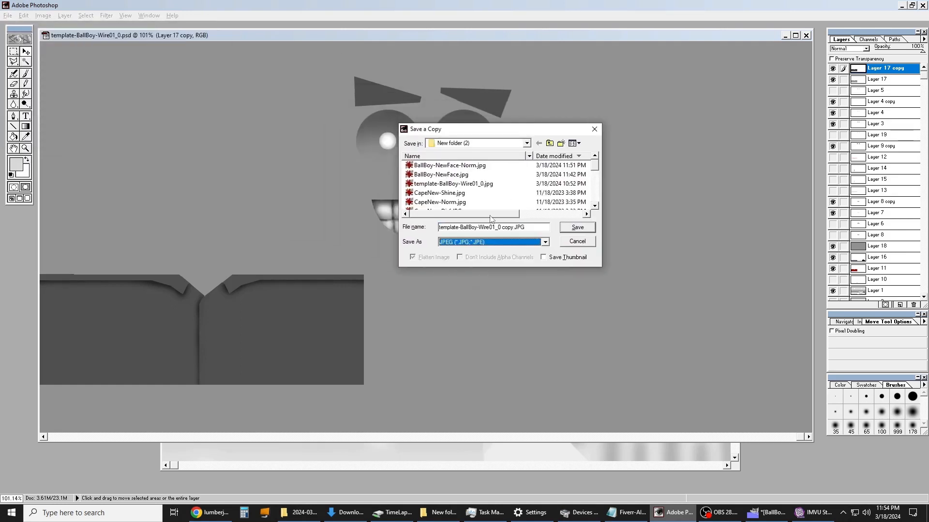
{"action": "left_click", "coordinate": [479, 166]}
{"action": "left_click_drag", "start_coordinate": [482, 230], "coordinate": [491, 239]}
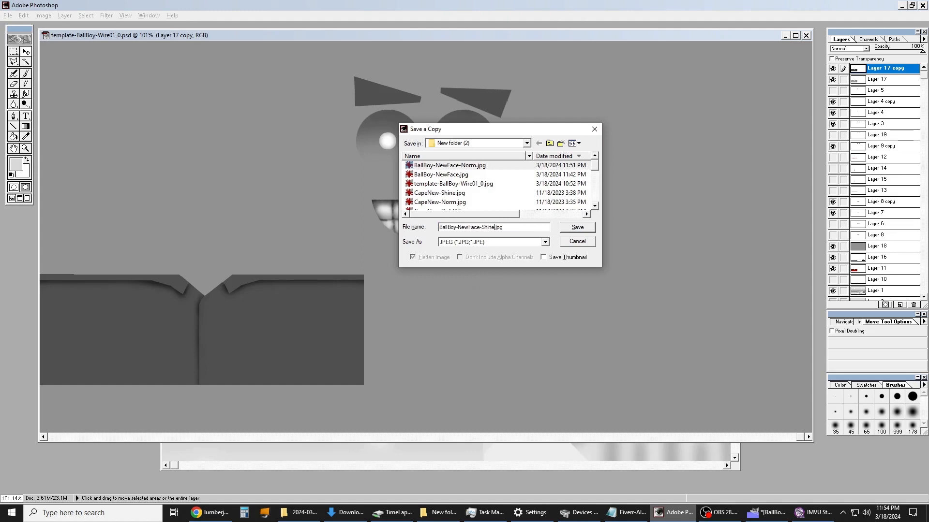
{"action": "left_click", "coordinate": [571, 230]}
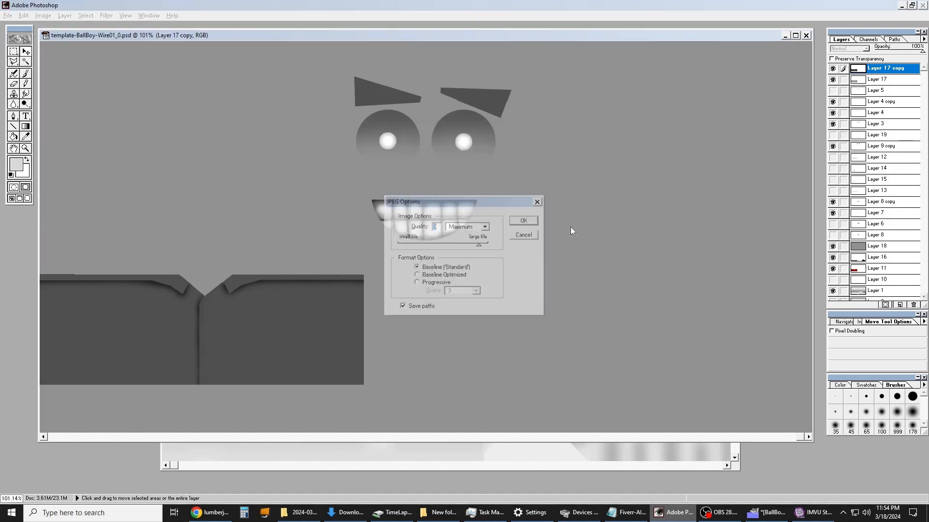
{"action": "left_click", "coordinate": [523, 221]}
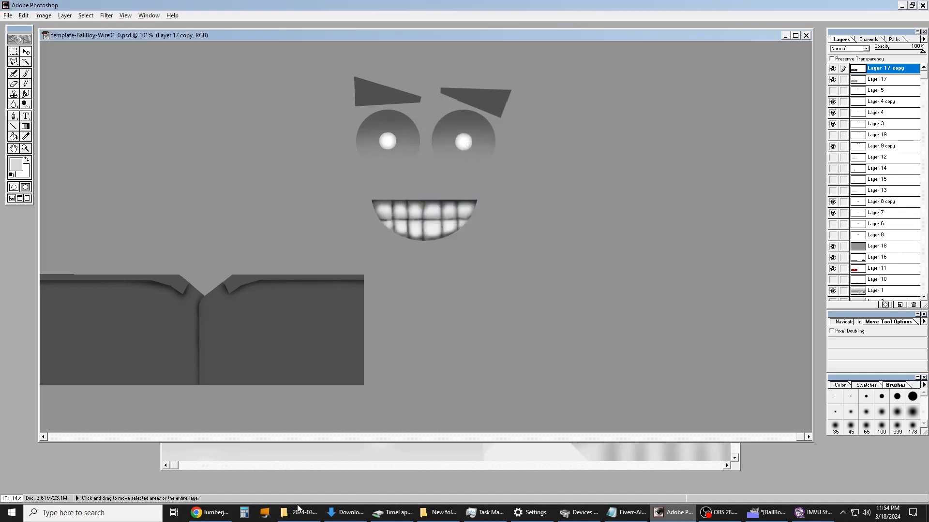
Step: Switch to IMVU Studio and import BallBoy-NewFace-Shine.jpg as the Shininess texture of the BallBoy01 material
{"action": "left_click", "coordinate": [803, 508]}
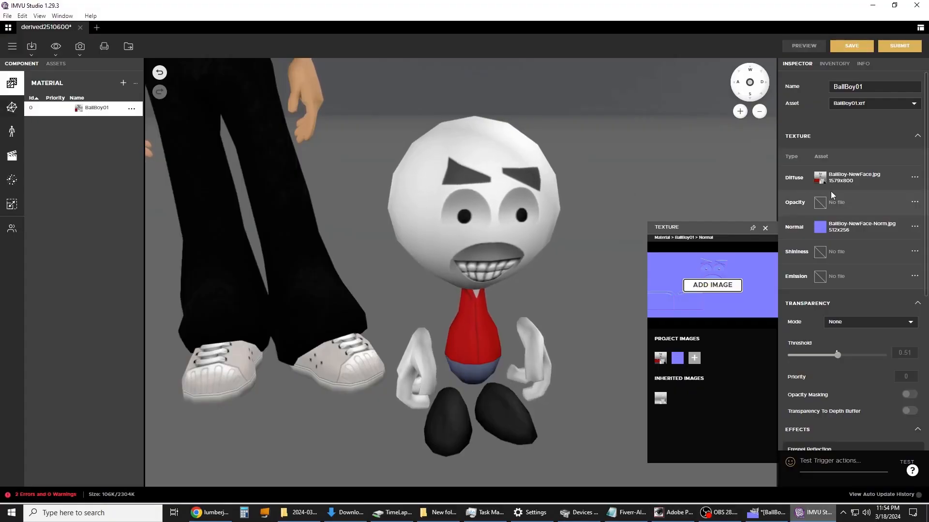
{"action": "left_click", "coordinate": [798, 254]}
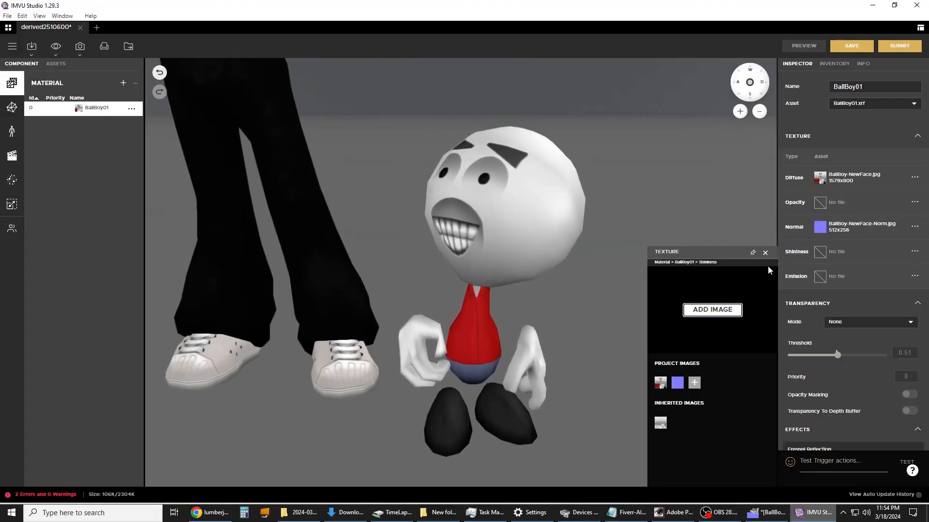
{"action": "mouse_move", "coordinate": [817, 229]}
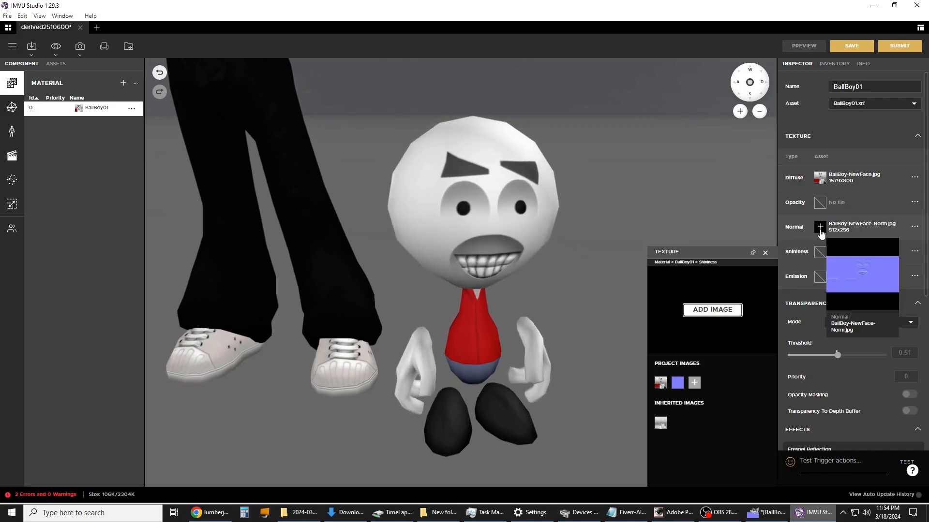
{"action": "left_click", "coordinate": [724, 310]}
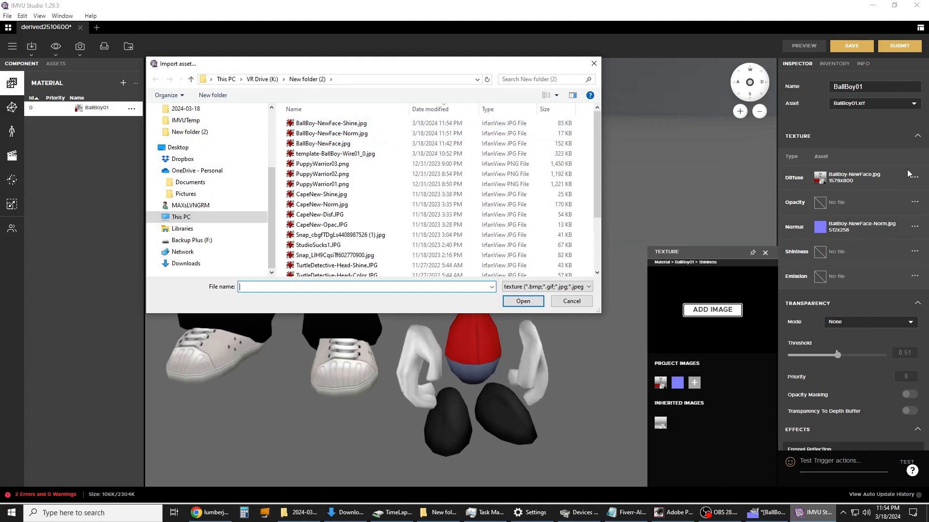
{"action": "double_click", "coordinate": [358, 124]}
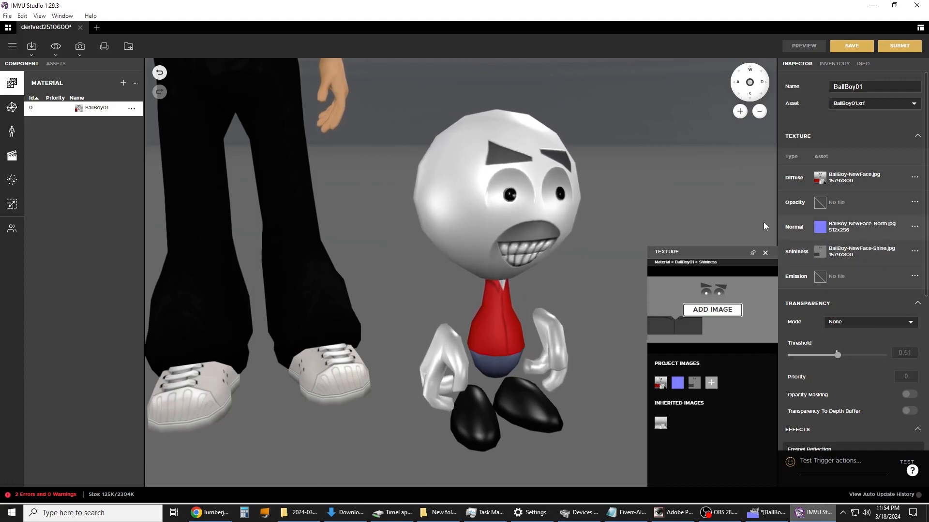
Step: Examine the shine on the BallBoy's head, teeth, shirt, hands and shoes from several angles and distances
{"action": "left_click_drag", "start_coordinate": [763, 222], "coordinate": [614, 208]}
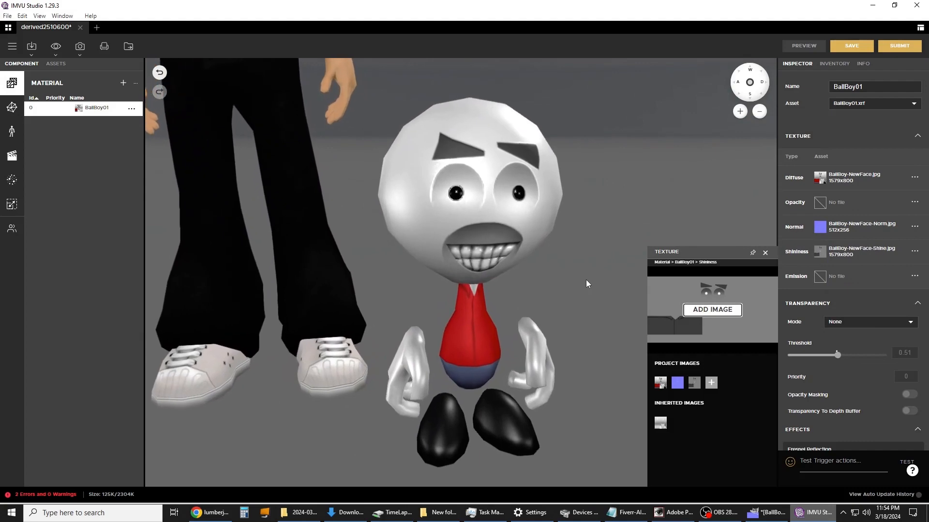
{"action": "mouse_move", "coordinate": [551, 301]}
{"action": "left_mouse_down"}
{"action": "mouse_move", "coordinate": [504, 263]}
{"action": "mouse_move", "coordinate": [418, 278]}
{"action": "mouse_move", "coordinate": [597, 271]}
{"action": "mouse_move", "coordinate": [547, 305]}
{"action": "mouse_move", "coordinate": [556, 292]}
{"action": "mouse_move", "coordinate": [484, 269]}
{"action": "mouse_move", "coordinate": [566, 284]}
{"action": "mouse_move", "coordinate": [518, 285]}
{"action": "mouse_move", "coordinate": [555, 282]}
{"action": "mouse_move", "coordinate": [538, 323]}
{"action": "mouse_move", "coordinate": [548, 318]}
{"action": "mouse_move", "coordinate": [493, 318]}
{"action": "mouse_move", "coordinate": [608, 314]}
{"action": "mouse_move", "coordinate": [488, 313]}
{"action": "mouse_move", "coordinate": [578, 310]}
{"action": "mouse_move", "coordinate": [543, 312]}
{"action": "mouse_move", "coordinate": [553, 293]}
{"action": "mouse_move", "coordinate": [477, 279]}
{"action": "mouse_move", "coordinate": [402, 296]}
{"action": "mouse_move", "coordinate": [598, 295]}
{"action": "mouse_move", "coordinate": [539, 296]}
{"action": "mouse_move", "coordinate": [561, 293]}
{"action": "left_mouse_up"}
{"action": "scroll", "coordinate": [554, 282], "scroll_direction": "down", "scroll_amount": 5}
{"action": "scroll", "coordinate": [538, 339], "scroll_direction": "up", "scroll_amount": 5}
{"action": "scroll", "coordinate": [561, 294], "scroll_direction": "down", "scroll_amount": 6}
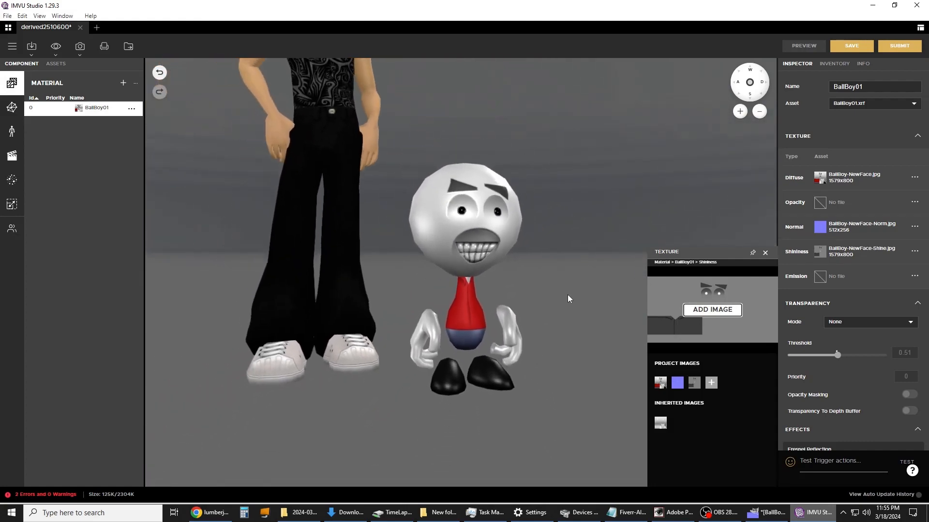
{"action": "scroll", "coordinate": [556, 327], "scroll_direction": "up", "scroll_amount": 8}
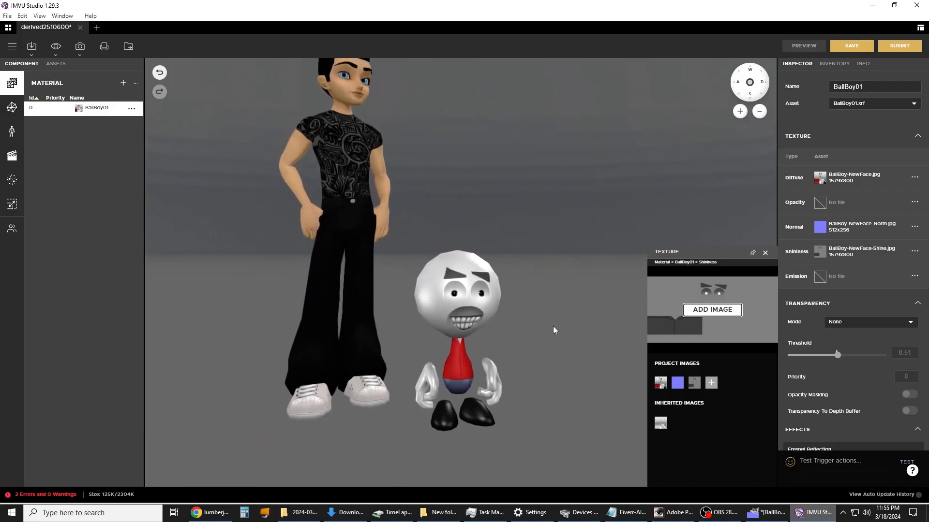
{"action": "left_click_drag", "start_coordinate": [579, 298], "coordinate": [470, 235]}
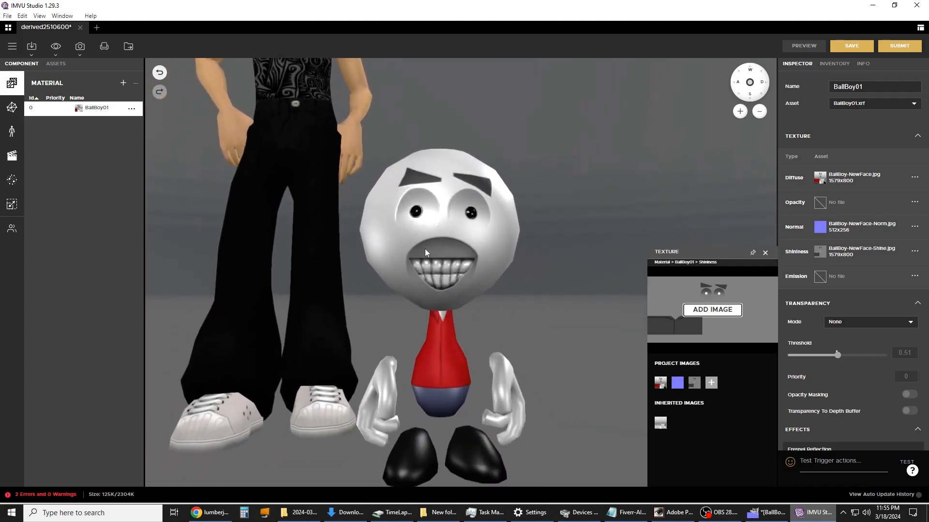
{"action": "mouse_move", "coordinate": [497, 313]}
{"action": "left_mouse_down"}
{"action": "mouse_move", "coordinate": [554, 297]}
{"action": "mouse_move", "coordinate": [459, 301]}
{"action": "mouse_move", "coordinate": [538, 305]}
{"action": "mouse_move", "coordinate": [503, 311]}
{"action": "left_mouse_up"}
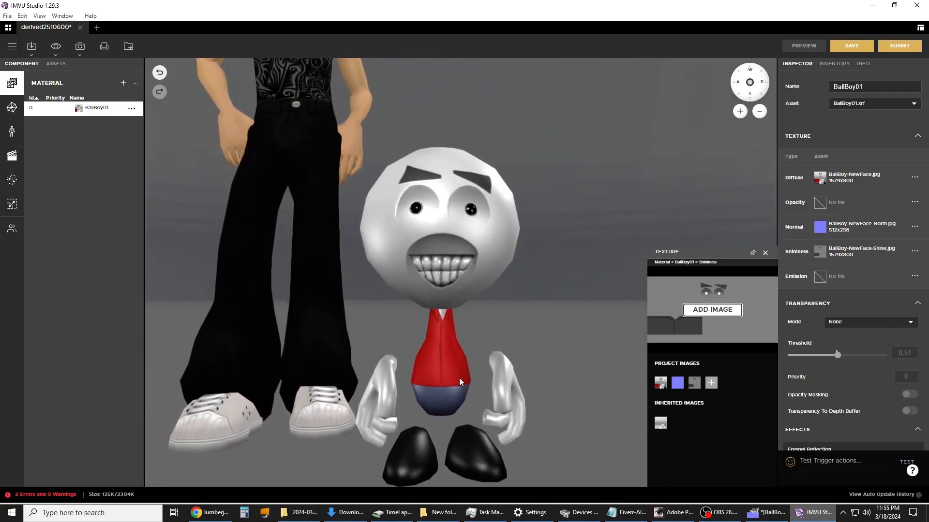
{"action": "scroll", "coordinate": [463, 368], "scroll_direction": "down", "scroll_amount": 5}
{"action": "scroll", "coordinate": [467, 367], "scroll_direction": "up", "scroll_amount": 4}
{"action": "left_click_drag", "start_coordinate": [486, 336], "coordinate": [435, 242]}
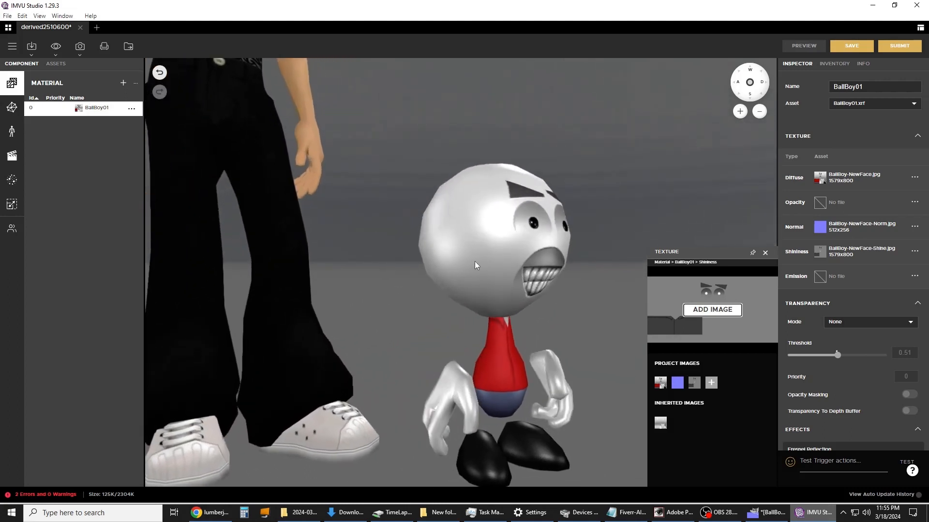
{"action": "left_click_drag", "start_coordinate": [475, 262], "coordinate": [395, 268]}
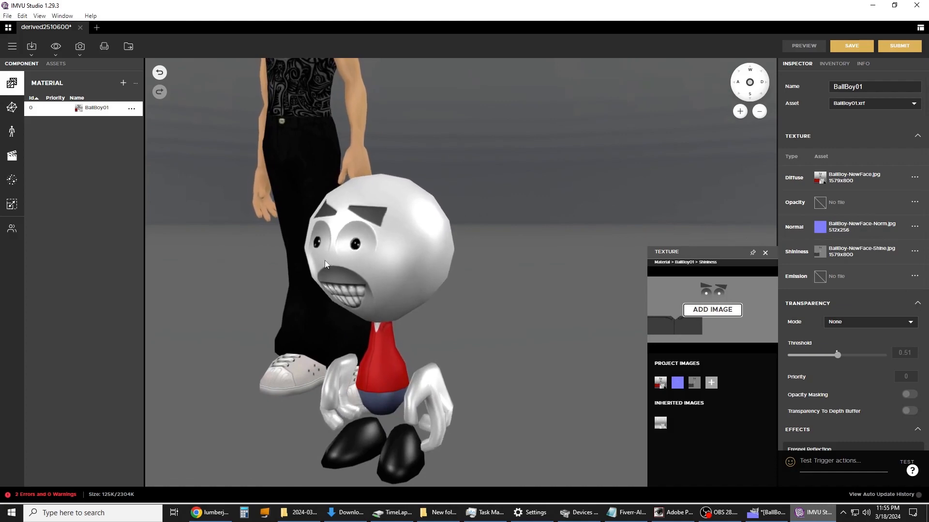
{"action": "left_click_drag", "start_coordinate": [325, 260], "coordinate": [532, 285]}
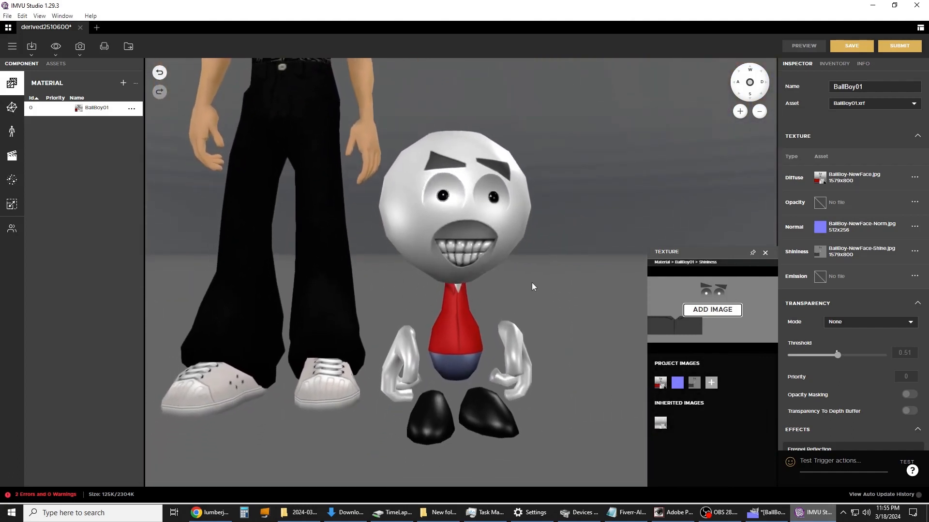
Step: Look over the product's info page, including its image requirements, and return to the BallBoy01 material parameters
{"action": "left_click", "coordinate": [862, 64]}
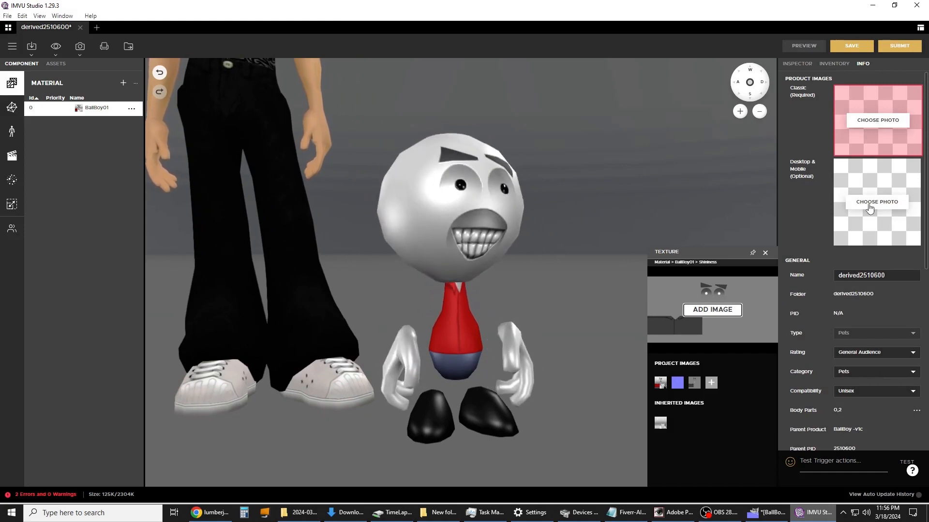
{"action": "left_click", "coordinate": [833, 64]}
{"action": "left_click", "coordinate": [858, 65]}
{"action": "left_click", "coordinate": [797, 63]}
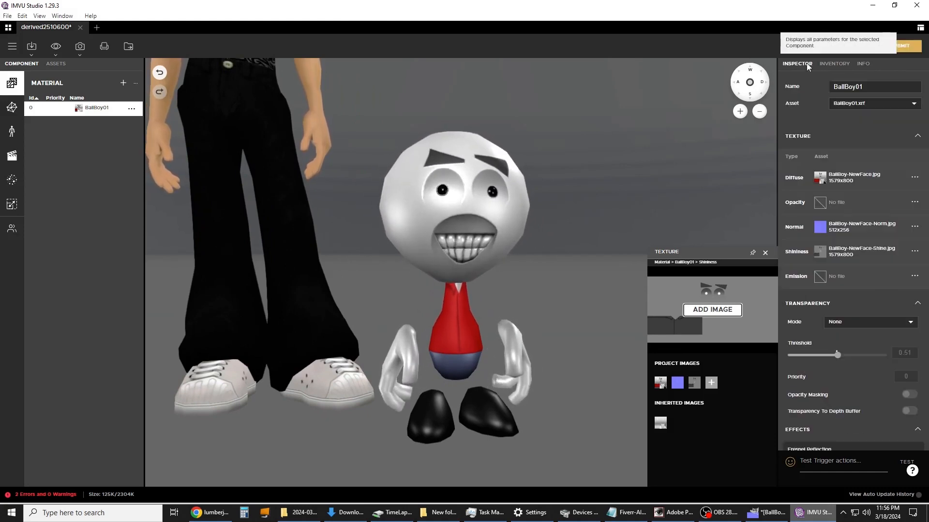
{"action": "left_click", "coordinate": [834, 63]}
{"action": "left_click", "coordinate": [867, 62]}
{"action": "left_click", "coordinate": [846, 65]}
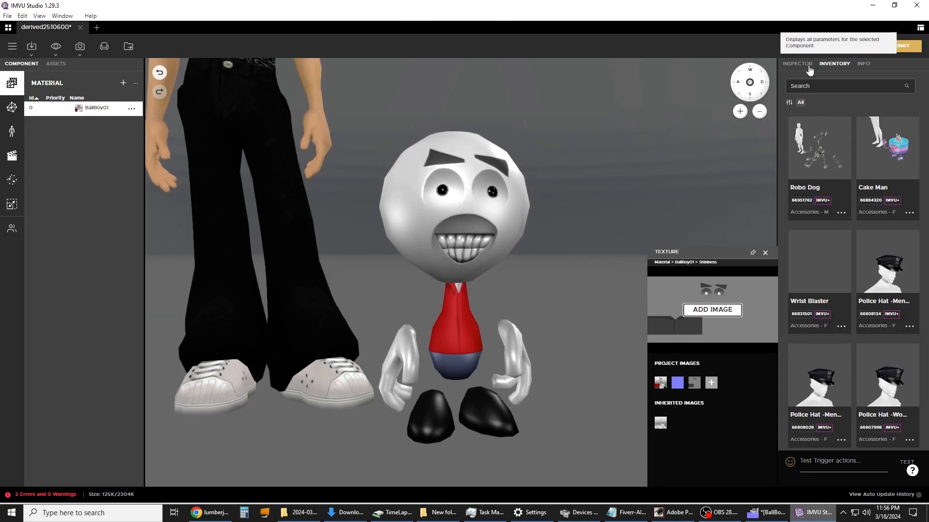
{"action": "left_click", "coordinate": [806, 64]}
{"action": "left_click", "coordinate": [838, 63]}
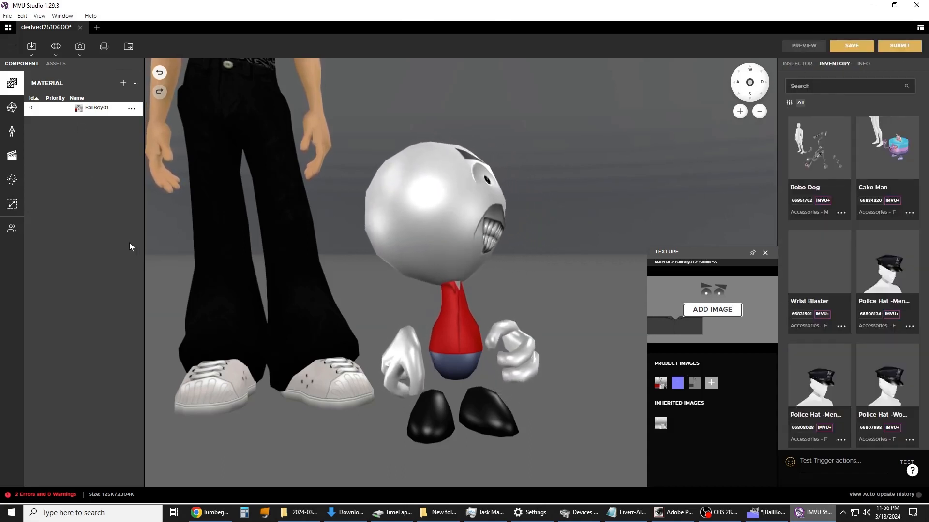
Step: Browse the thumbnail scenes for the required Classic product image and choose the third Feet view, also updating the Next shop image
{"action": "left_click", "coordinate": [861, 64]}
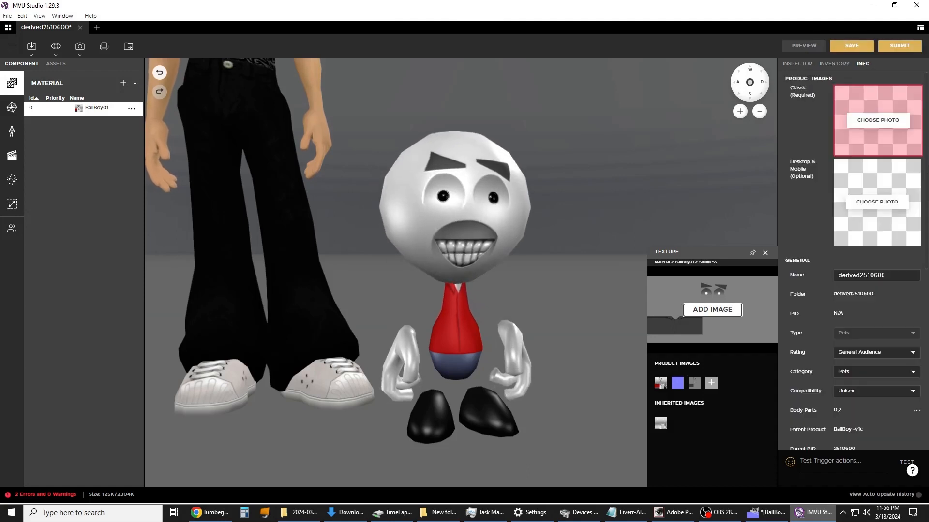
{"action": "left_click", "coordinate": [878, 122]}
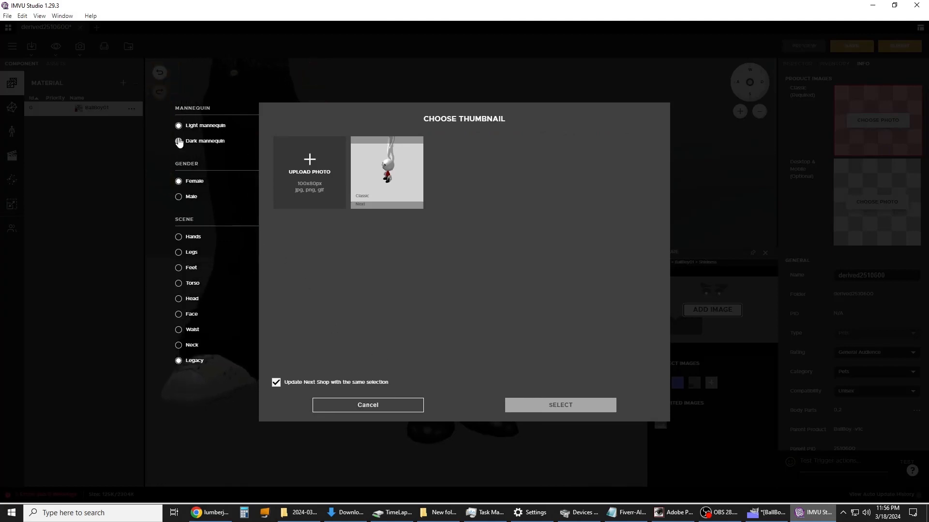
{"action": "left_click", "coordinate": [179, 238]}
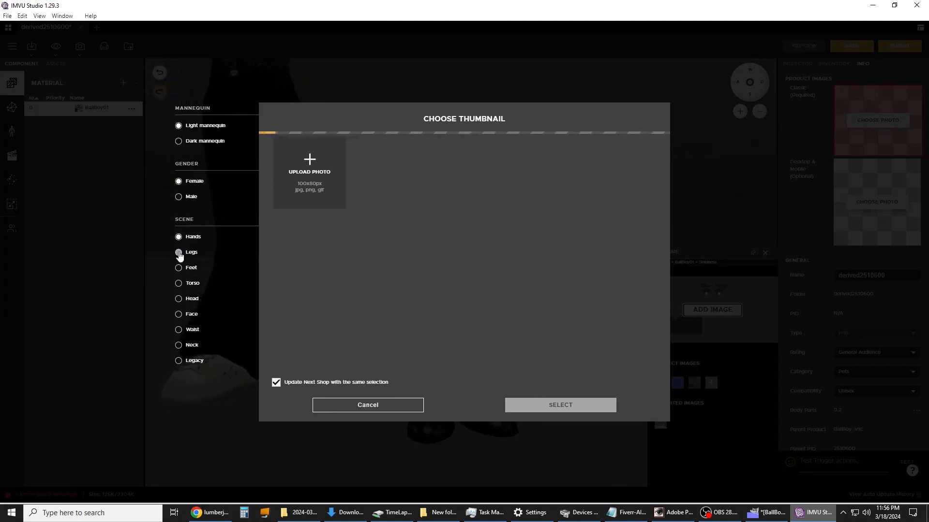
{"action": "left_click", "coordinate": [179, 254]}
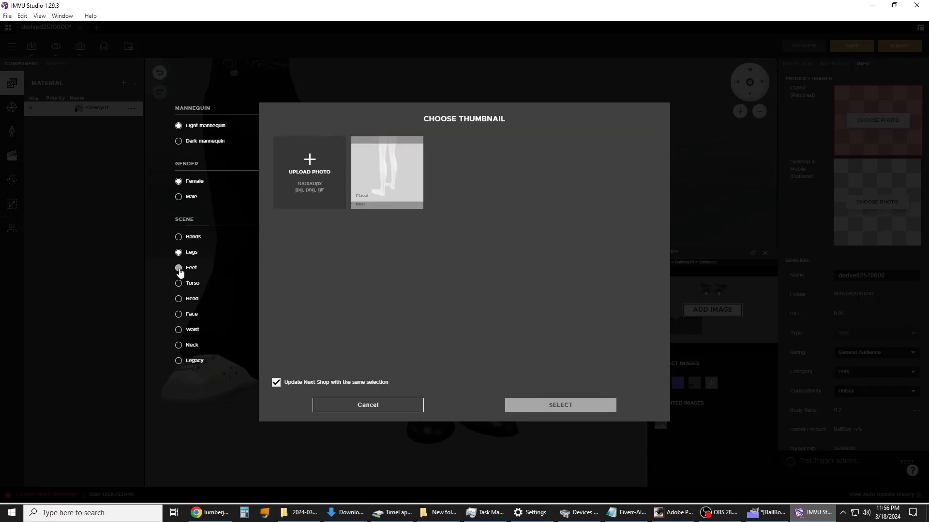
{"action": "left_click", "coordinate": [178, 268]}
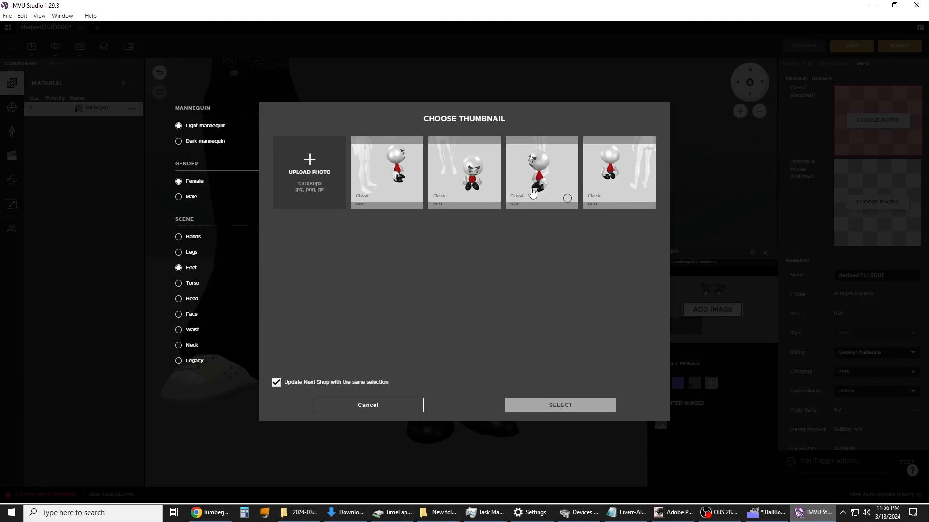
{"action": "left_click", "coordinate": [191, 283]}
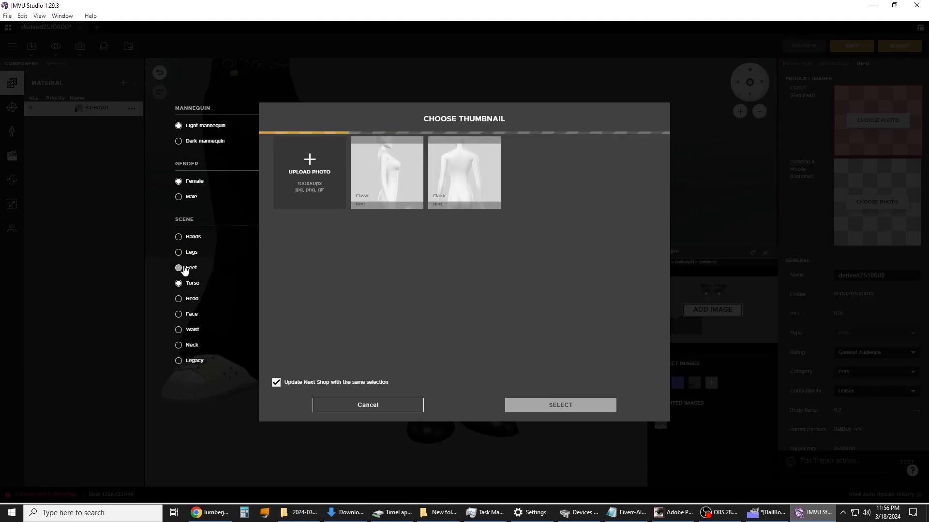
{"action": "left_click", "coordinate": [179, 268]}
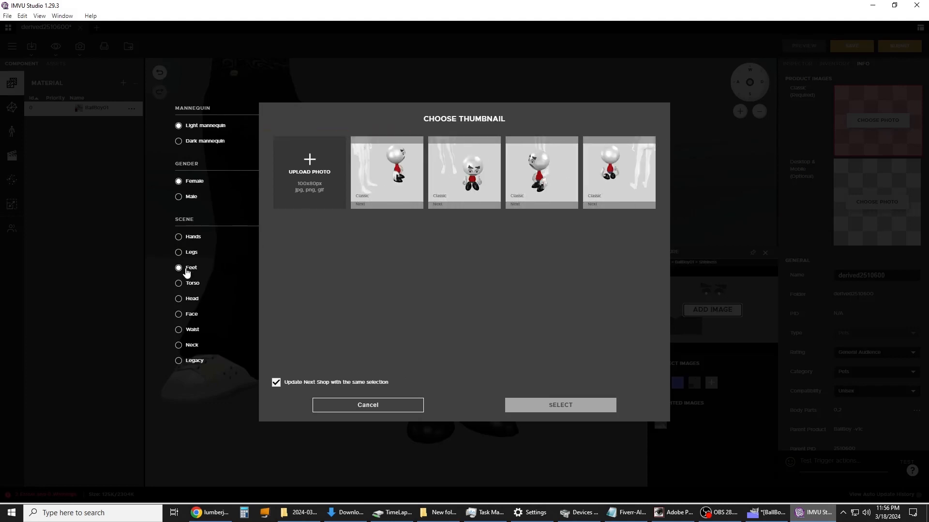
{"action": "left_click", "coordinate": [195, 362]}
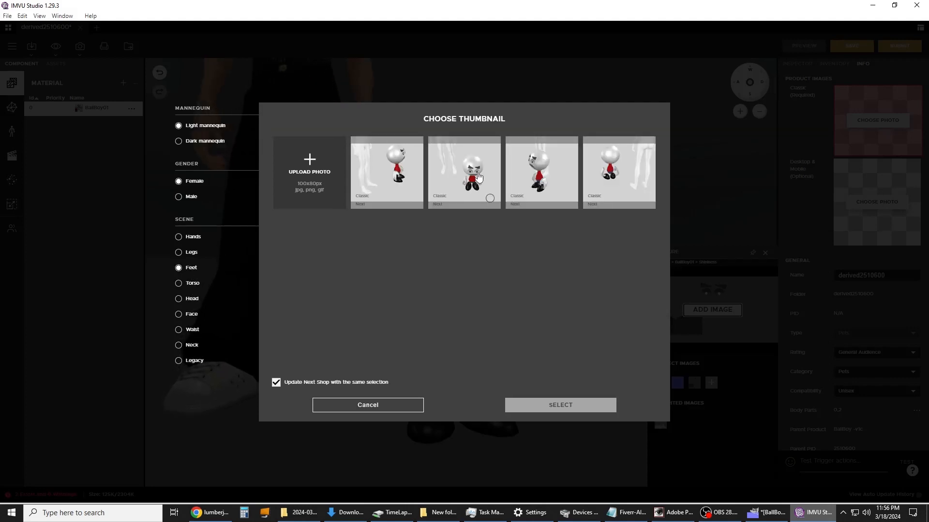
{"action": "left_click", "coordinate": [541, 171]}
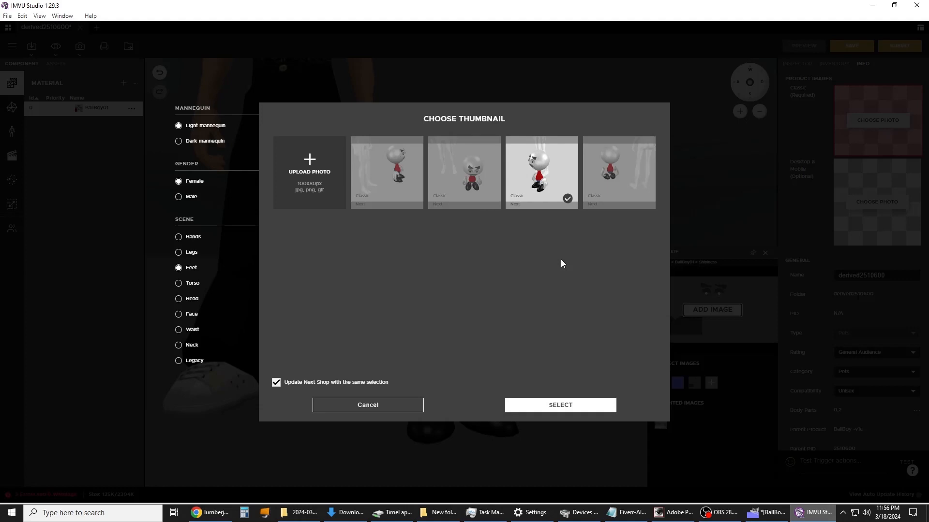
{"action": "left_click", "coordinate": [566, 403]}
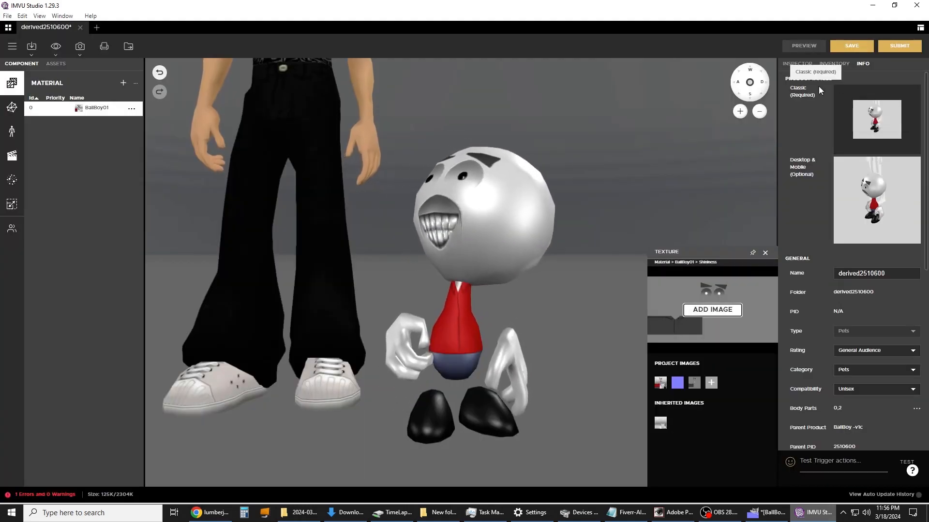
Step: Rename the product as Sleazzy Larry in its general information
{"action": "double_click", "coordinate": [861, 273]}
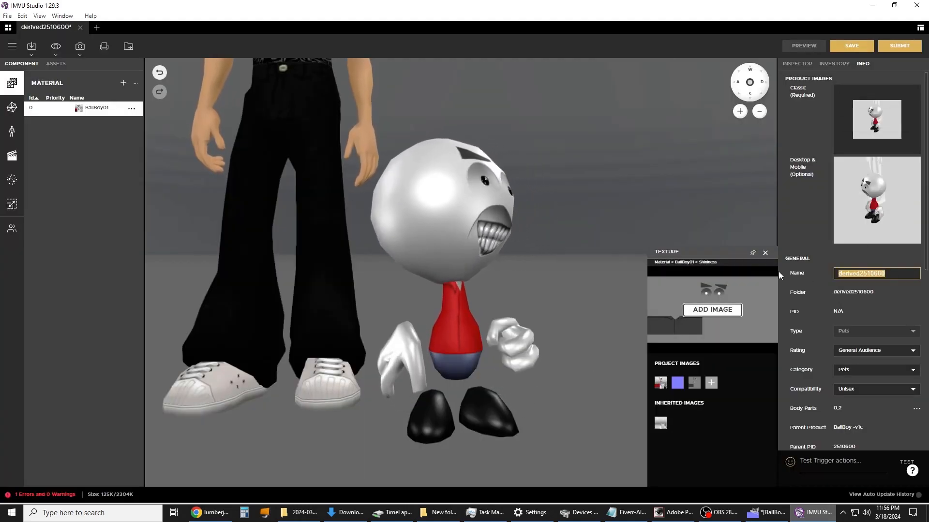
{"action": "type", "text": "S"}
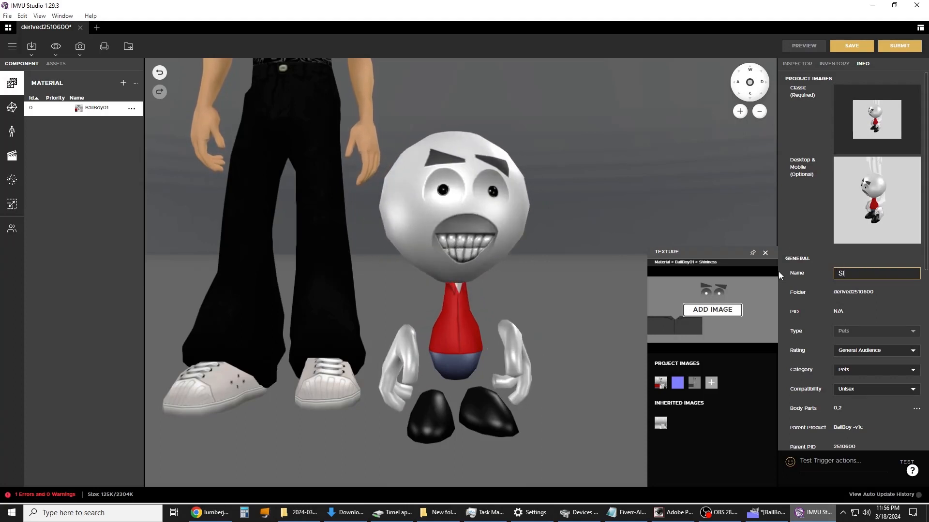
{"action": "type", "text": "leazzy"}
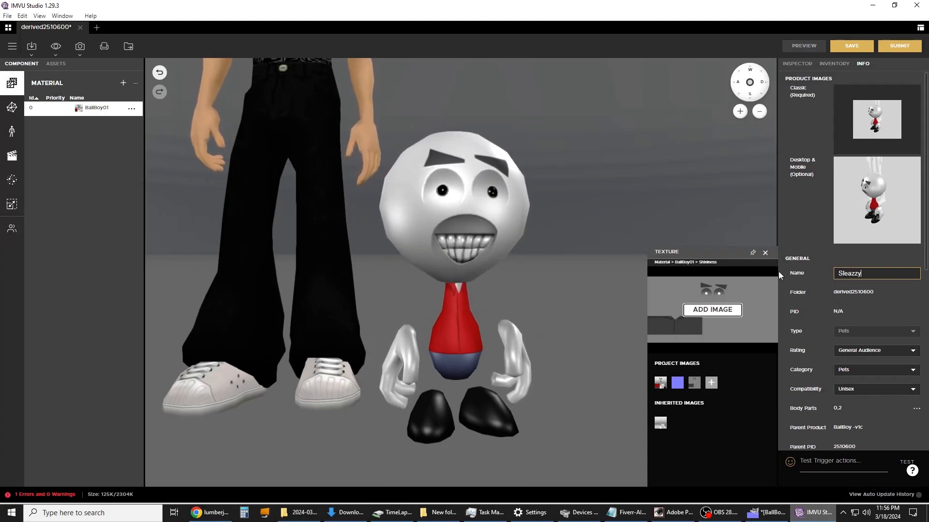
{"action": "type", "text": " Larry"}
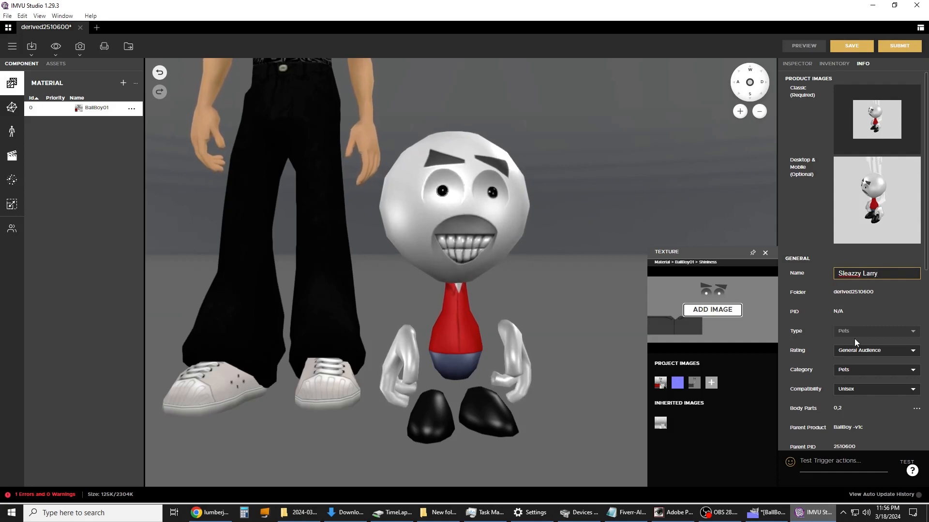
Step: Examine the product's rating and category choices, keeping General Audience and Pets
{"action": "scroll", "coordinate": [859, 338], "scroll_direction": "down", "scroll_amount": 3}
{"action": "left_click", "coordinate": [890, 254]}
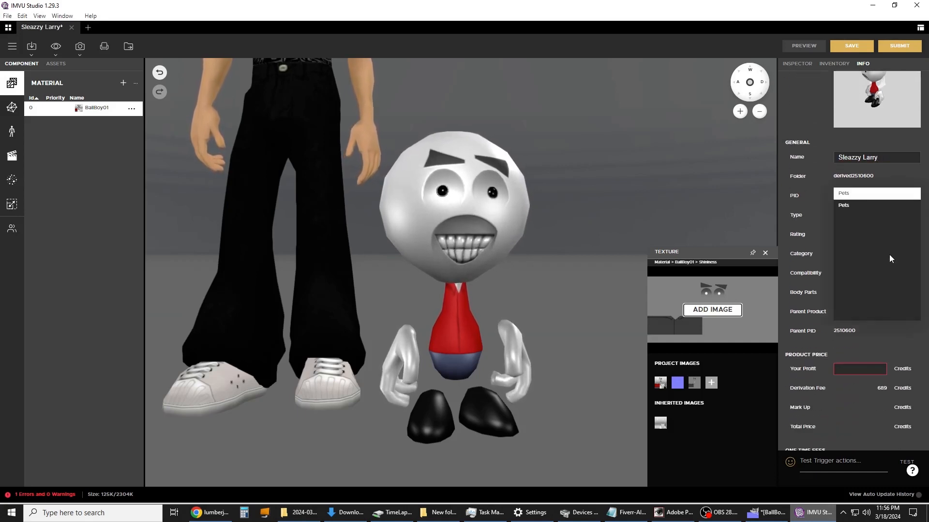
{"action": "left_click", "coordinate": [844, 205]}
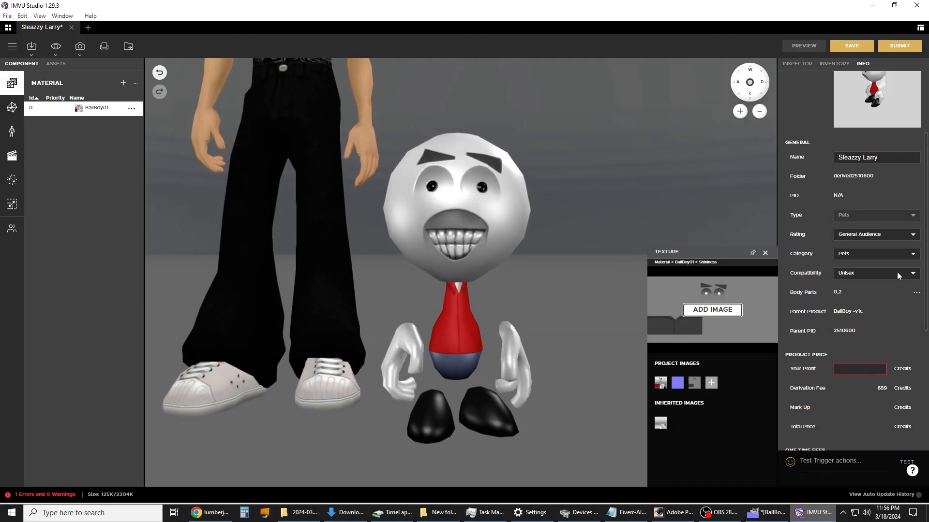
{"action": "left_click", "coordinate": [905, 236]}
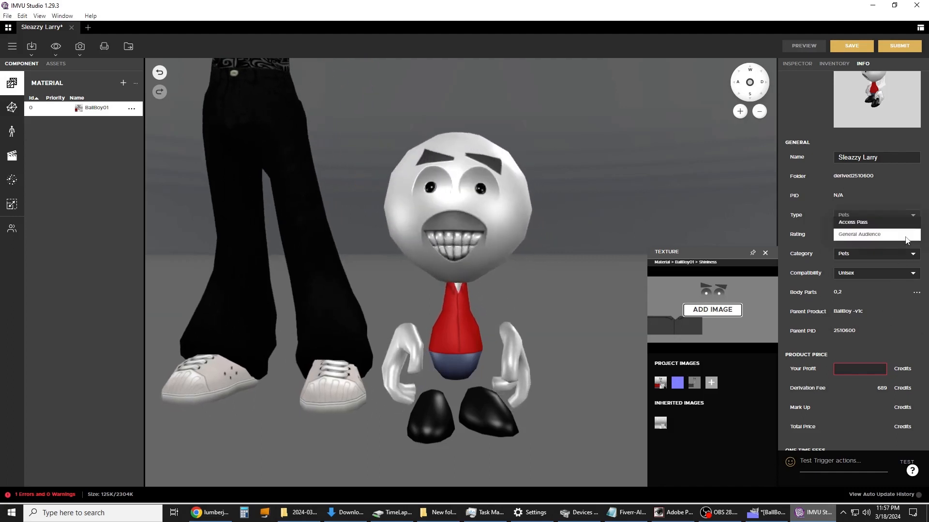
{"action": "left_click", "coordinate": [895, 254]}
{"action": "left_click", "coordinate": [828, 210]}
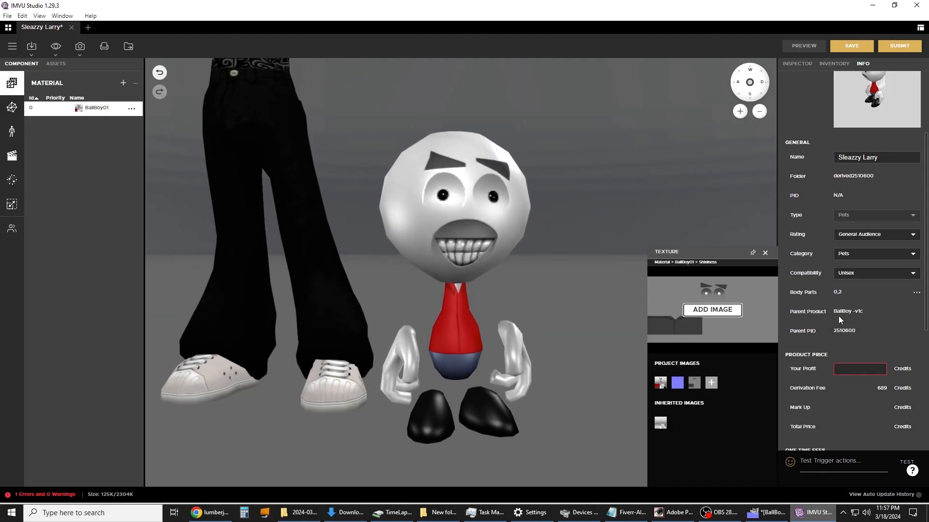
{"action": "left_click", "coordinate": [899, 252]}
{"action": "left_click", "coordinate": [861, 205]}
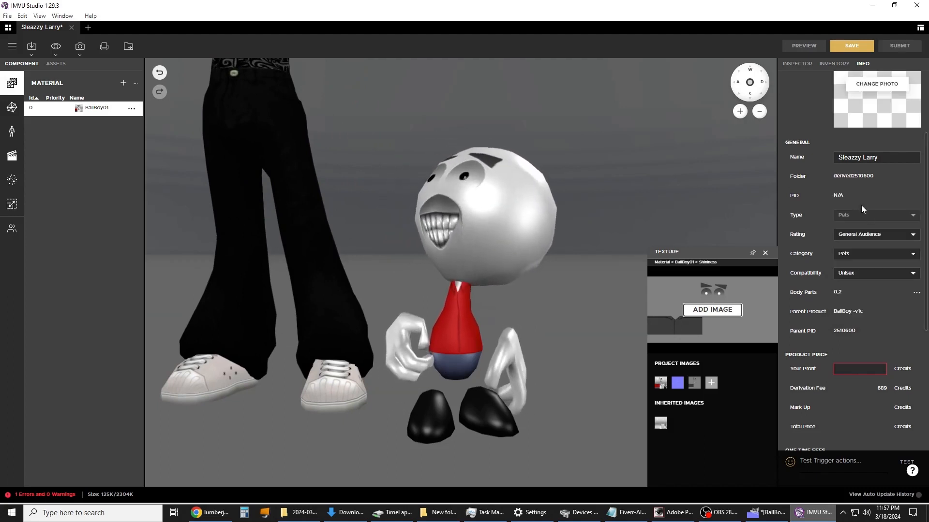
{"action": "scroll", "coordinate": [866, 300], "scroll_direction": "up", "scroll_amount": 2}
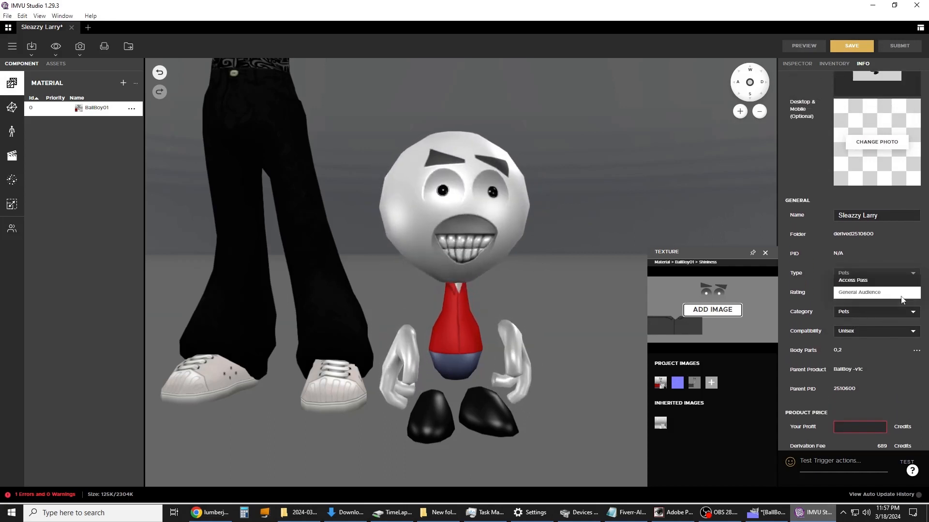
{"action": "left_click", "coordinate": [876, 309]}
{"action": "left_click", "coordinate": [862, 260]}
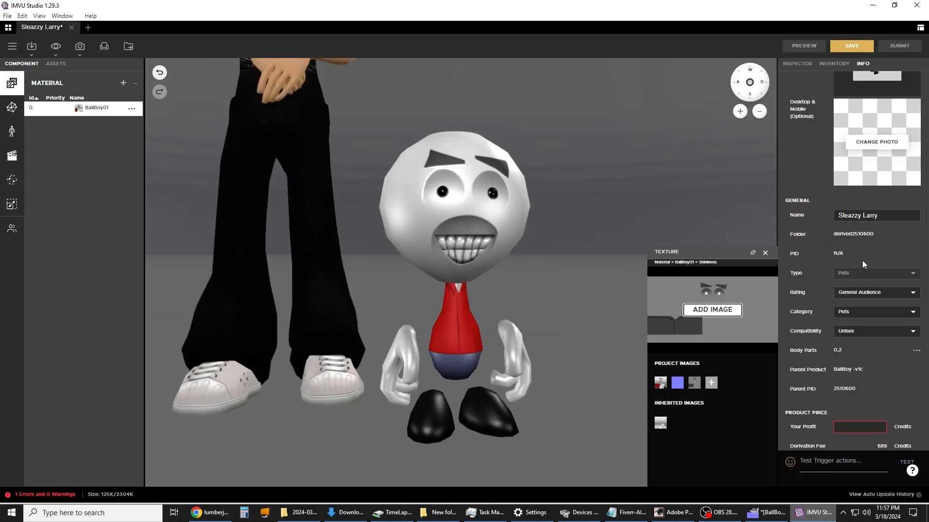
{"action": "left_click", "coordinate": [874, 308]}
{"action": "left_click", "coordinate": [868, 257]}
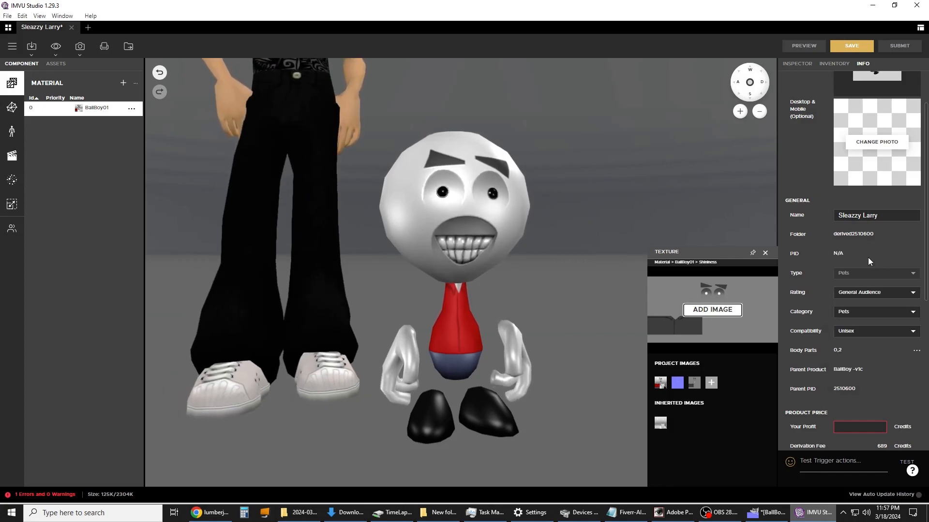
{"action": "left_click", "coordinate": [873, 313]}
{"action": "left_click", "coordinate": [874, 258]}
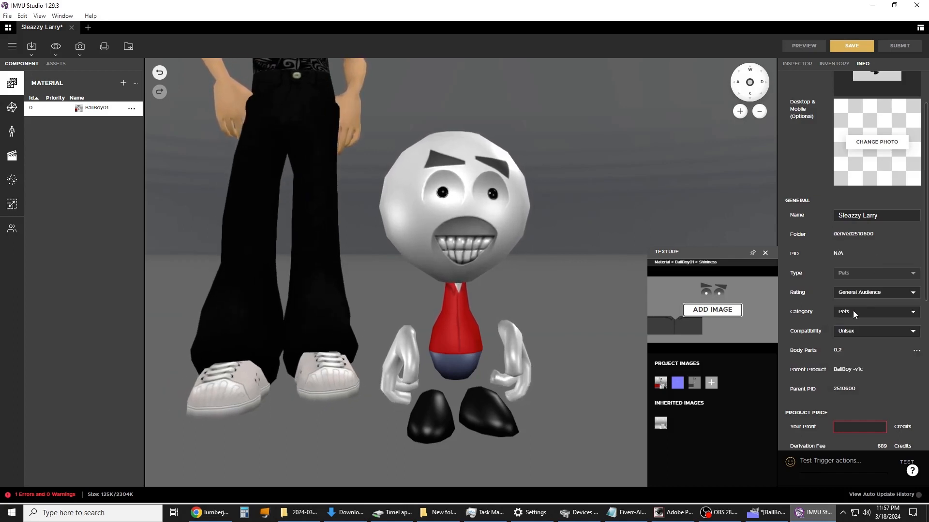
Step: Try Female as the product's compatibility, recheck the Pets category and restore the compatibility to Unisex
{"action": "left_click", "coordinate": [878, 332]}
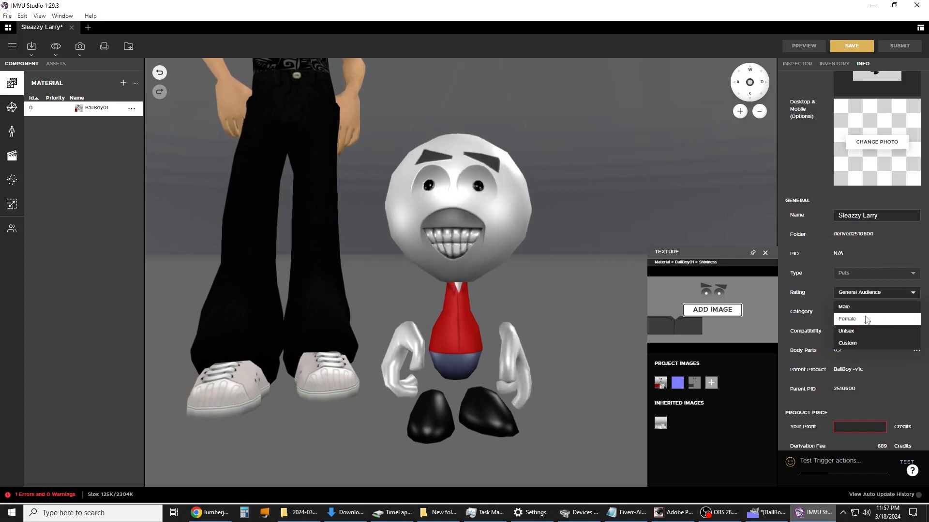
{"action": "left_click", "coordinate": [866, 318]}
{"action": "left_click", "coordinate": [867, 311]}
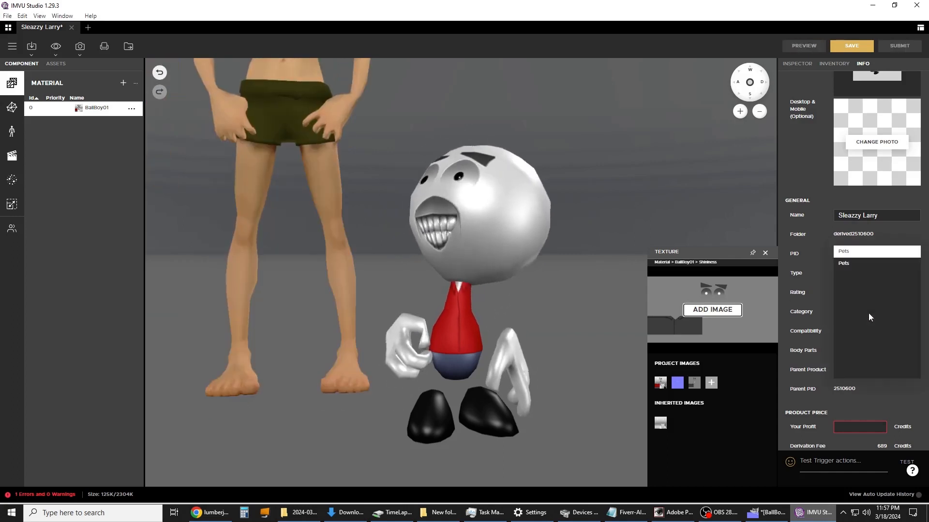
{"action": "left_click", "coordinate": [860, 265]}
{"action": "left_click", "coordinate": [869, 332]}
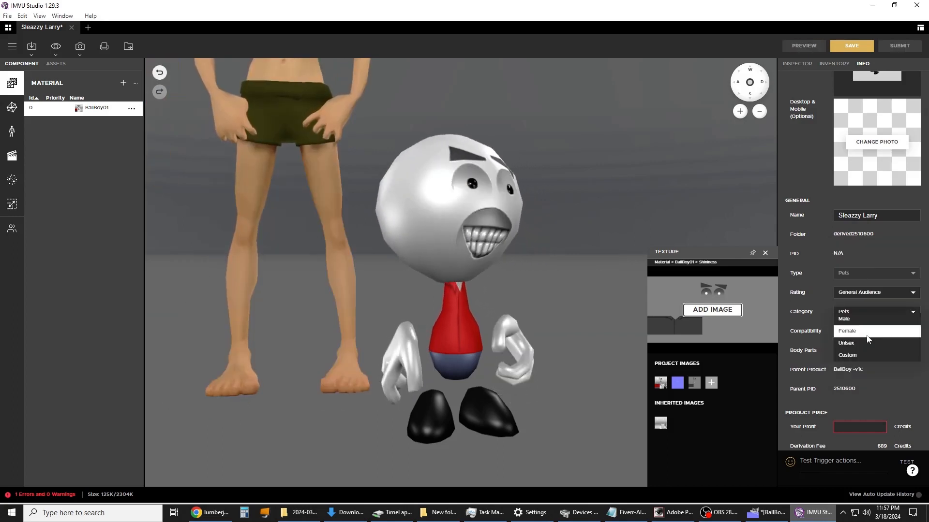
{"action": "left_click", "coordinate": [863, 345]}
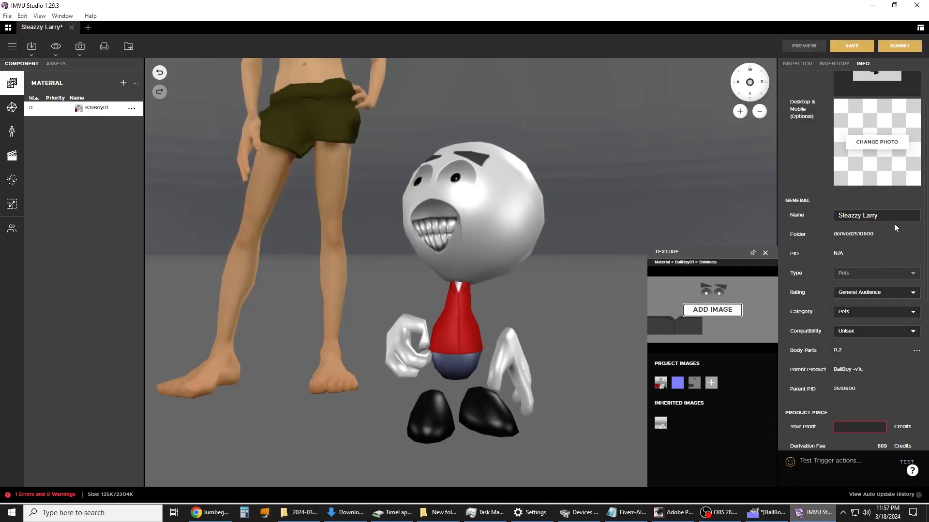
Step: Check the Pets category again and look over the product's price, one-time fees and search keywords sections
{"action": "left_click", "coordinate": [880, 308]}
{"action": "left_click", "coordinate": [857, 266]}
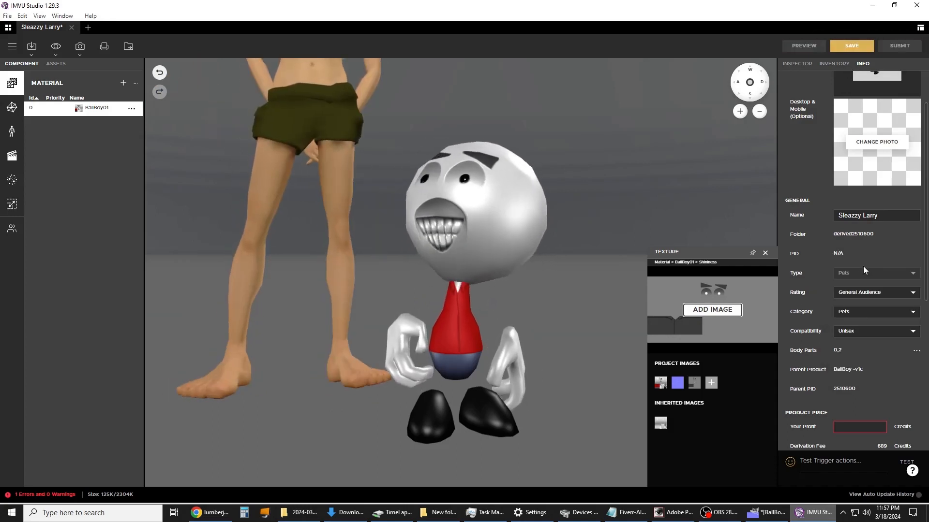
{"action": "scroll", "coordinate": [881, 322], "scroll_direction": "down", "scroll_amount": 3}
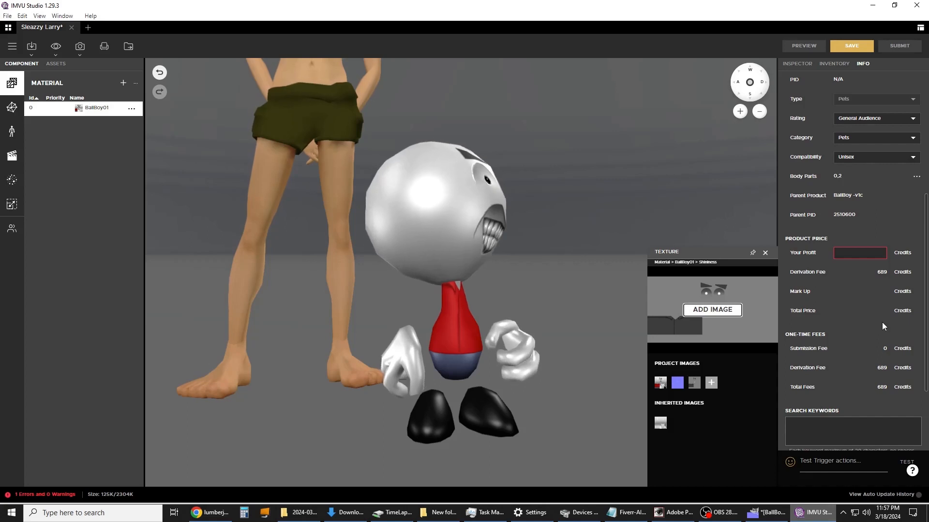
{"action": "scroll", "coordinate": [881, 322], "scroll_direction": "up", "scroll_amount": 5}
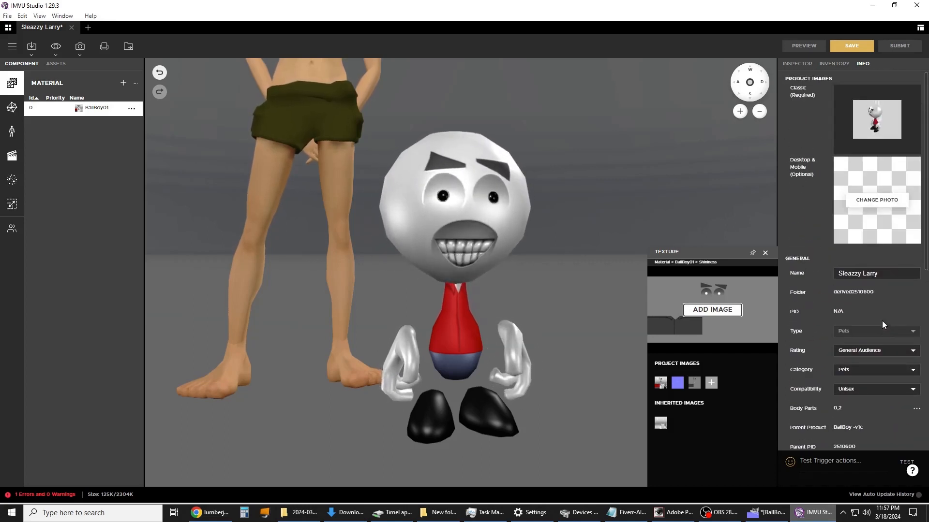
Step: Set the desktop and mobile thumbnail to the Legs scene's close-up of the character's face, updating the Classic Shop image with the same selection
{"action": "left_click", "coordinate": [878, 204]}
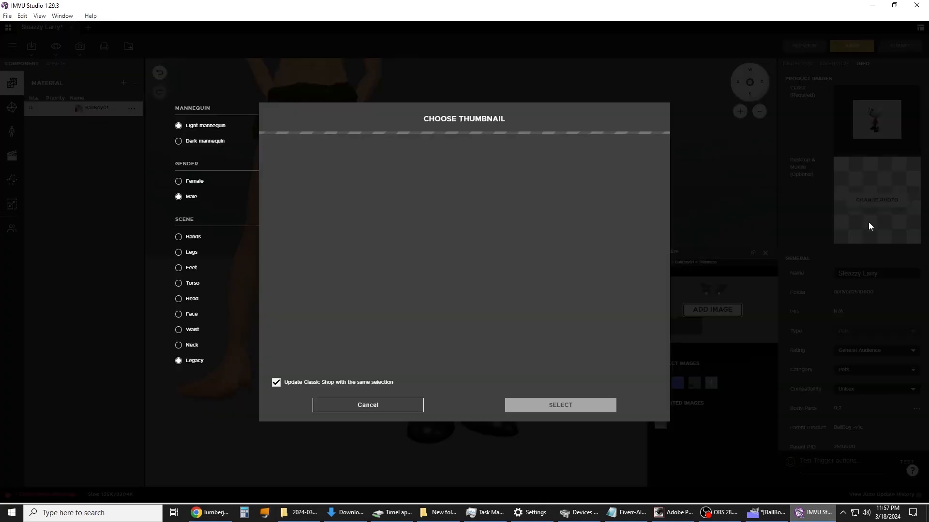
{"action": "left_click", "coordinate": [179, 253]}
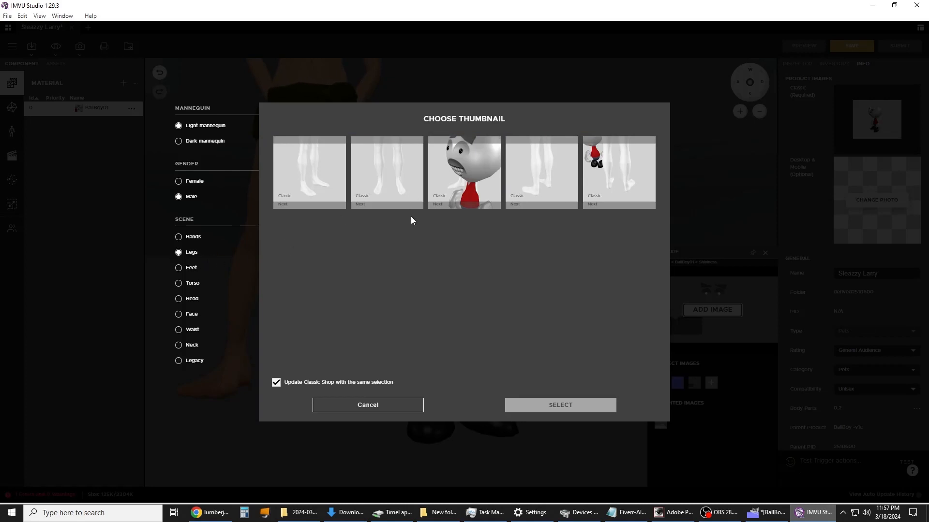
{"action": "left_click", "coordinate": [455, 174]}
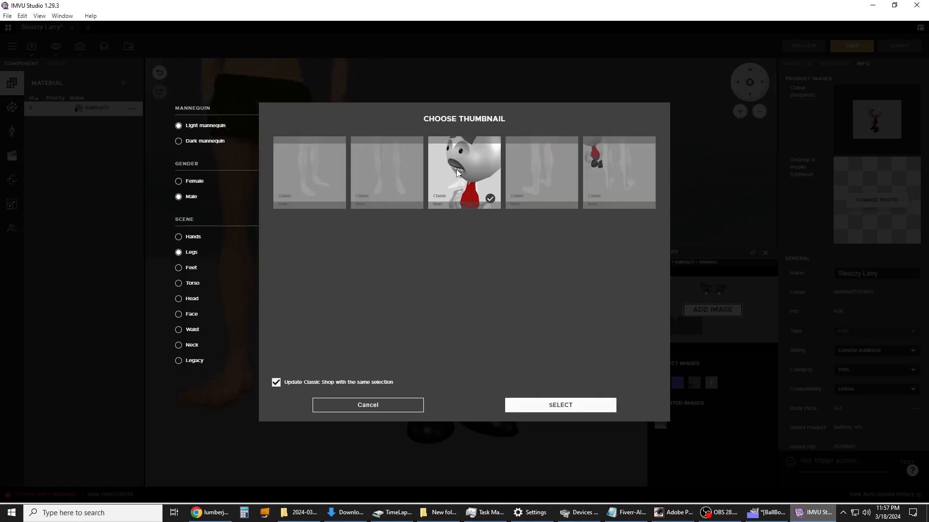
{"action": "left_click", "coordinate": [563, 405]}
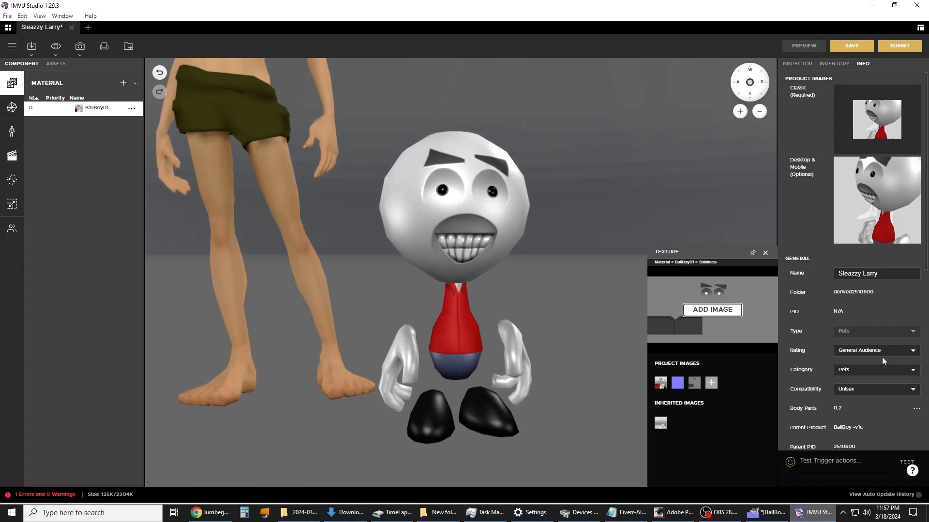
Step: Review the product's general information and check which categories are available, keeping Pets
{"action": "scroll", "coordinate": [882, 357], "scroll_direction": "down", "scroll_amount": 5}
{"action": "scroll", "coordinate": [882, 357], "scroll_direction": "up", "scroll_amount": 3}
{"action": "scroll", "coordinate": [881, 357], "scroll_direction": "up", "scroll_amount": 1}
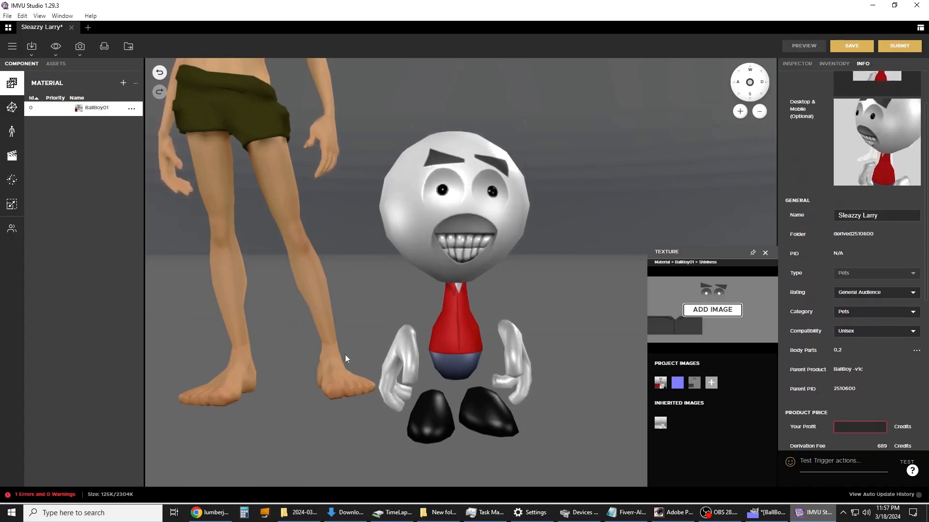
{"action": "left_click", "coordinate": [885, 311]}
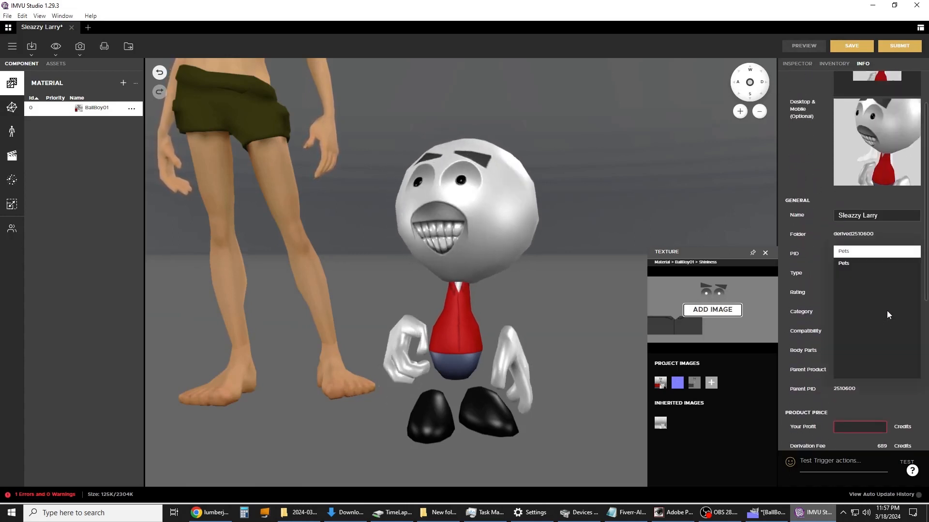
{"action": "left_click", "coordinate": [798, 160]}
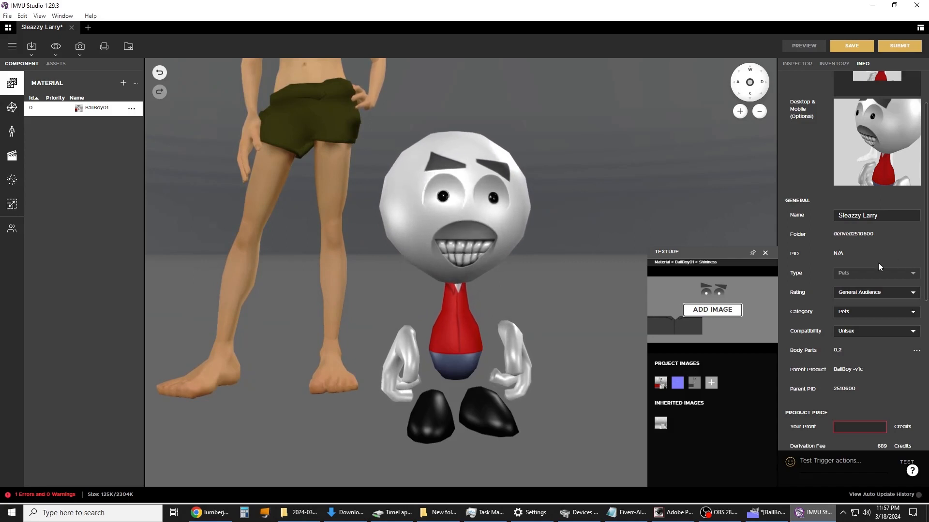
Step: Set the product's profit to 35 credits
{"action": "scroll", "coordinate": [874, 256], "scroll_direction": "down", "scroll_amount": 2}
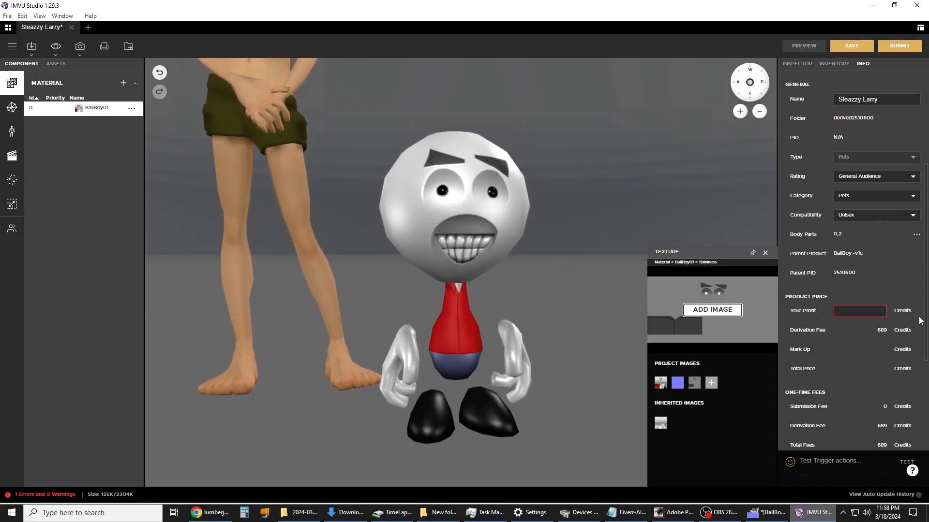
{"action": "left_click", "coordinate": [863, 269]}
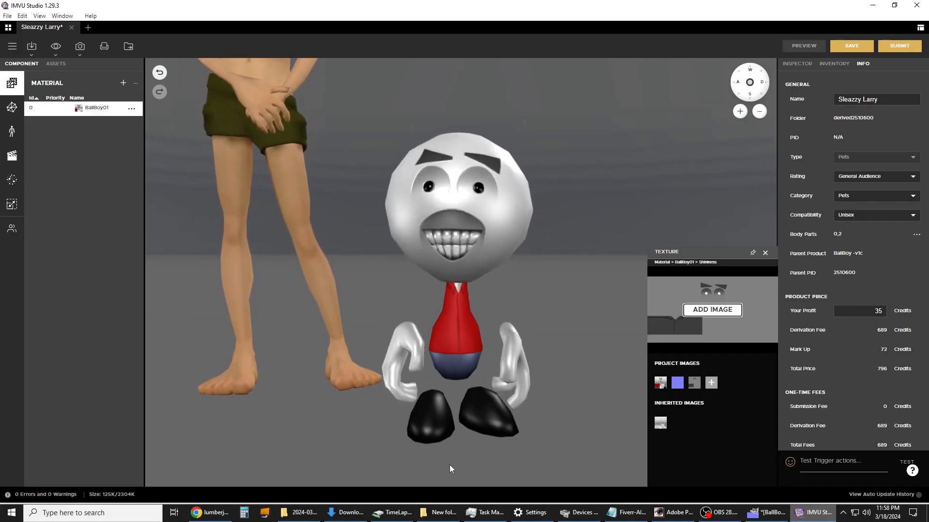
Step: Switch to Chrome to check the price on the BallBoy -v1c product page, and return to IMVU Studio
{"action": "left_click", "coordinate": [220, 516]}
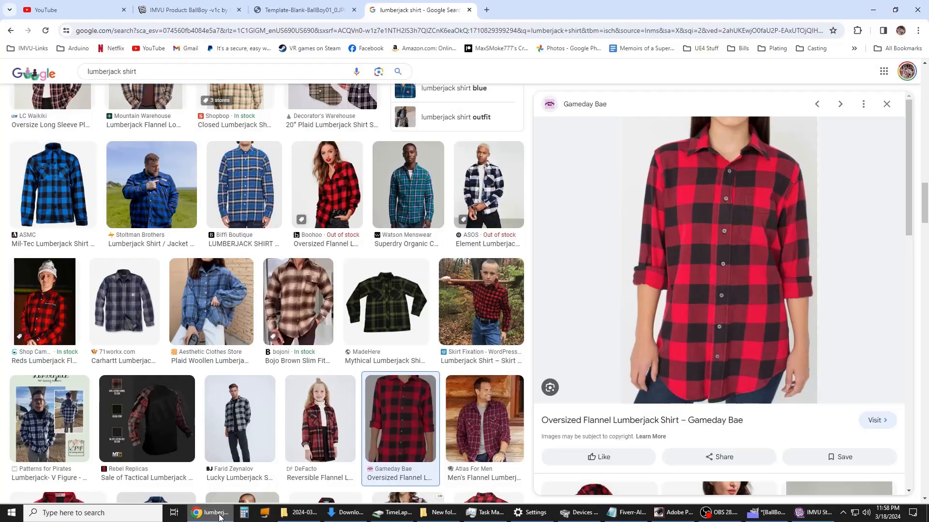
{"action": "left_click", "coordinate": [197, 16]}
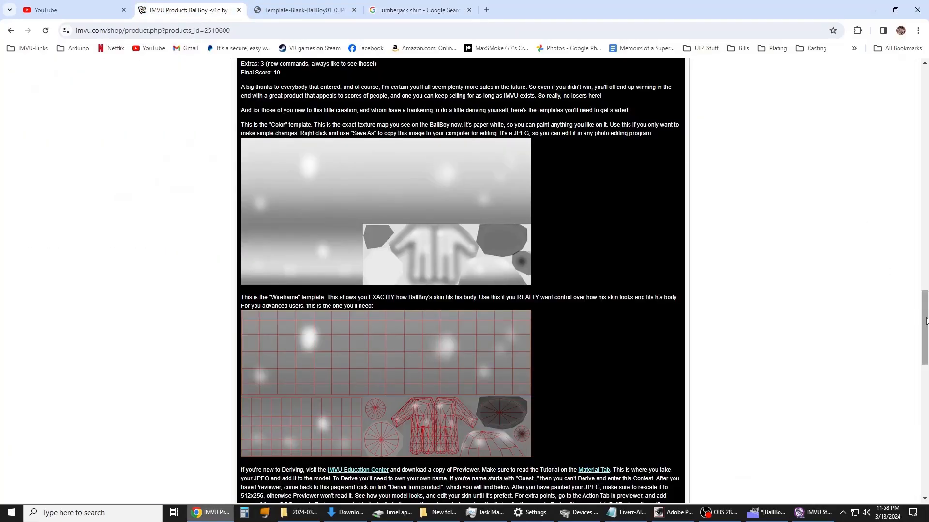
{"action": "left_click_drag", "start_coordinate": [926, 321], "coordinate": [927, 73]}
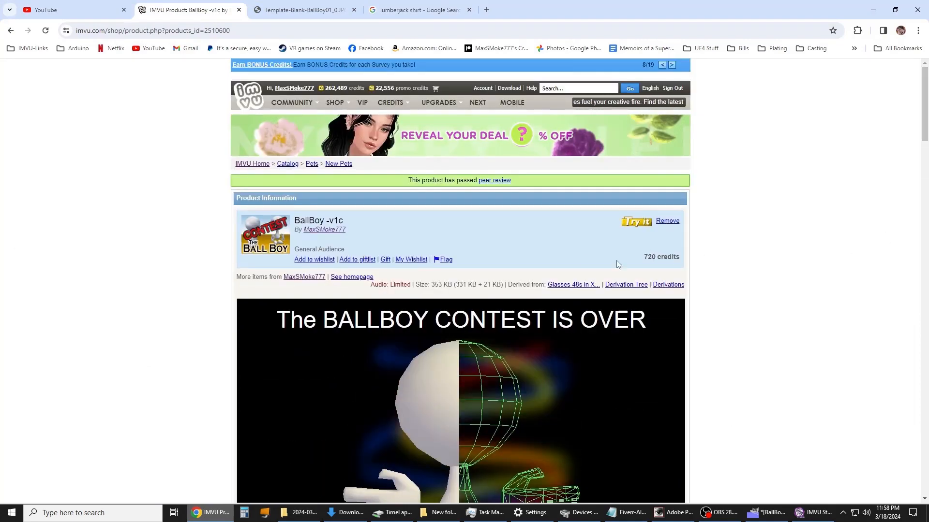
{"action": "left_click", "coordinate": [803, 509]}
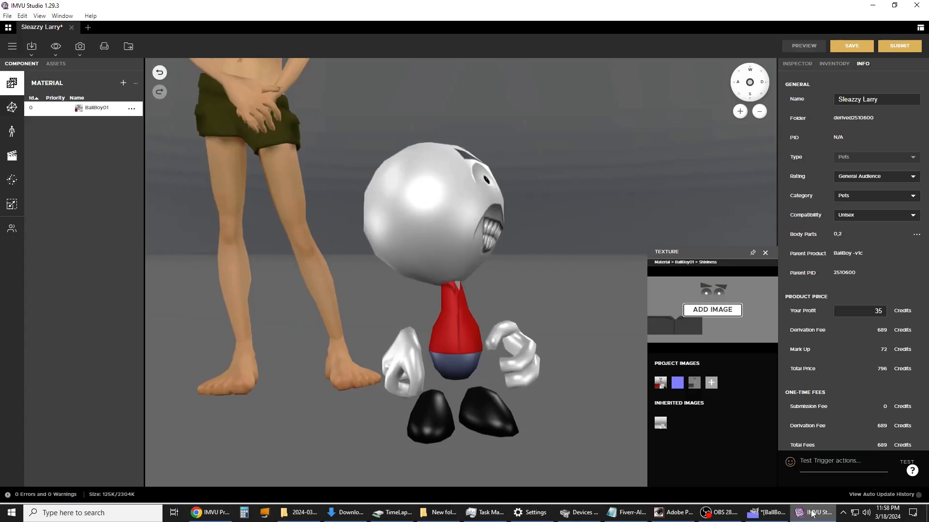
Step: Set the product's profit to 500 credits
{"action": "double_click", "coordinate": [881, 310]}
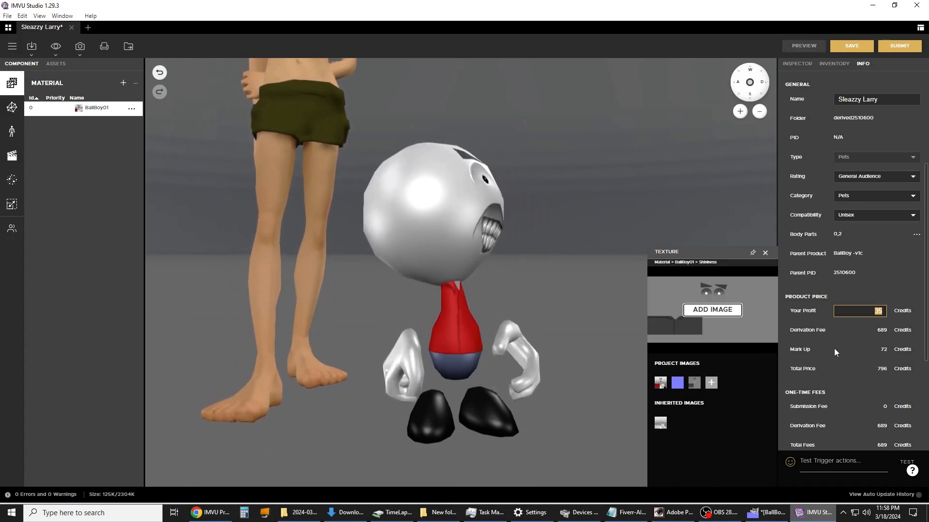
{"action": "type", "text": "500"}
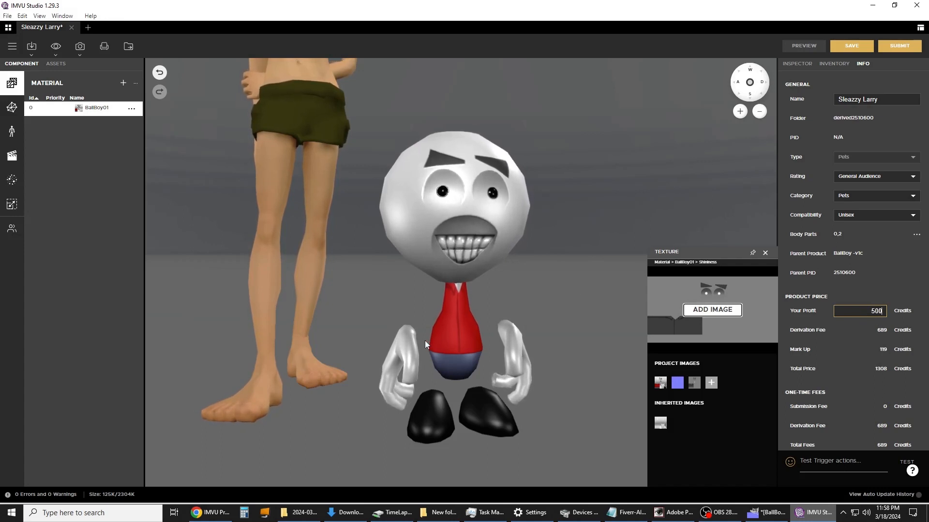
{"action": "left_click_drag", "start_coordinate": [504, 248], "coordinate": [524, 259]}
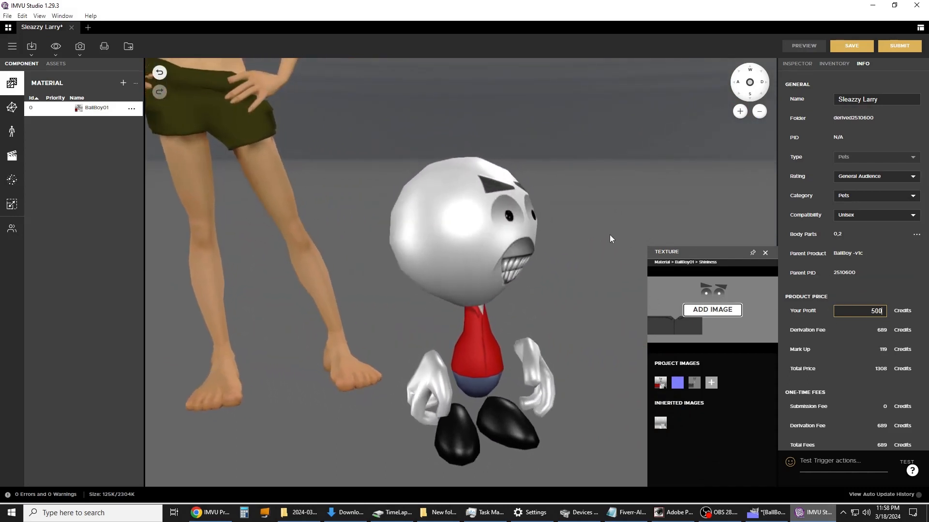
{"action": "scroll", "coordinate": [582, 230], "scroll_direction": "down", "scroll_amount": 5}
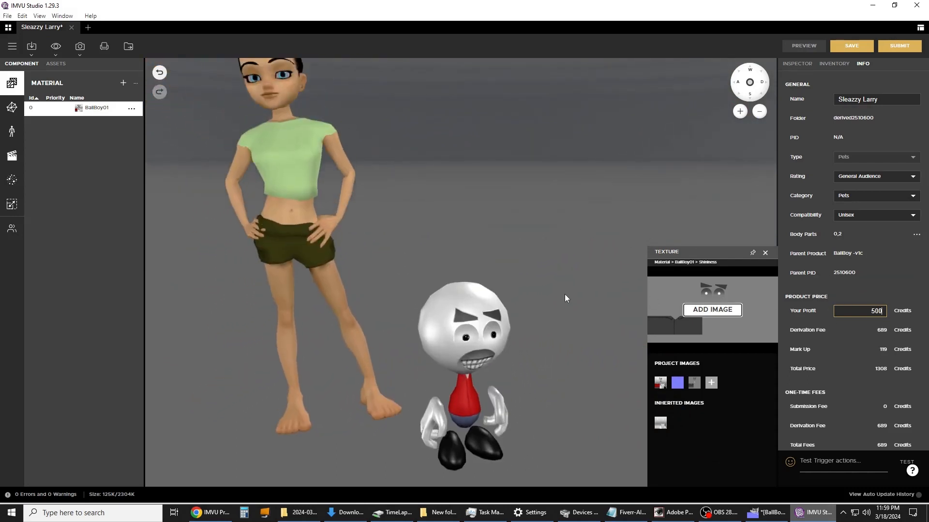
{"action": "scroll", "coordinate": [564, 294], "scroll_direction": "down", "scroll_amount": 2}
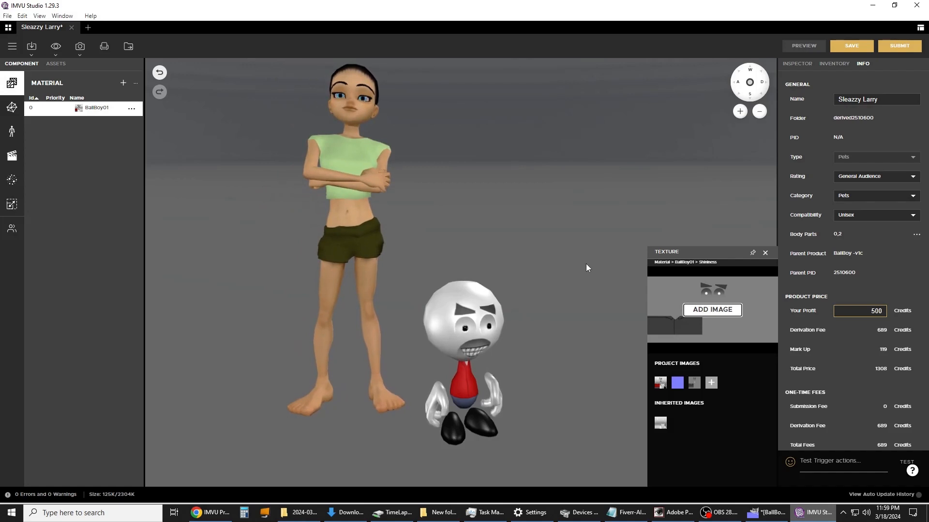
{"action": "scroll", "coordinate": [864, 302], "scroll_direction": "down", "scroll_amount": 3}
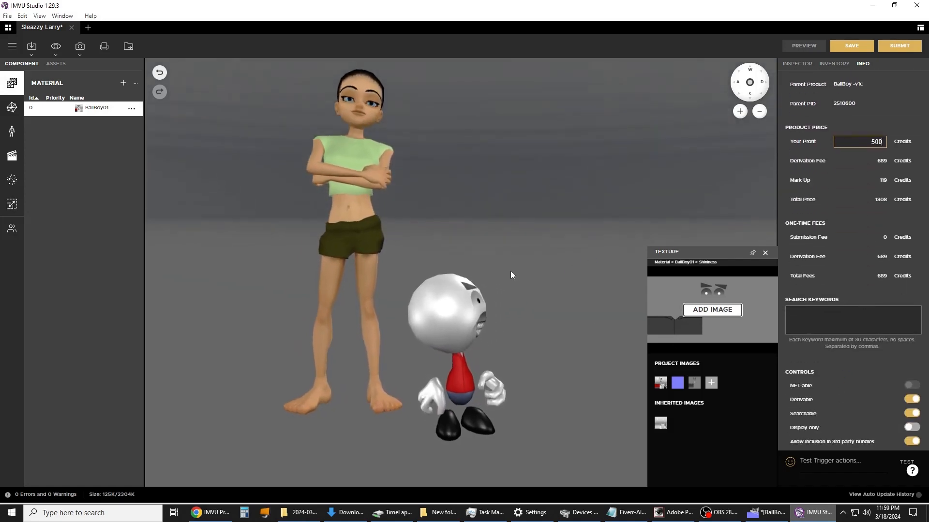
{"action": "left_click_drag", "start_coordinate": [511, 272], "coordinate": [557, 240]}
{"action": "scroll", "coordinate": [510, 324], "scroll_direction": "up", "scroll_amount": 3}
Step: Enter the search keywords pet,guy,man,thing,sleezy,ball,dude,pimp for the product
{"action": "left_click", "coordinate": [871, 320]}
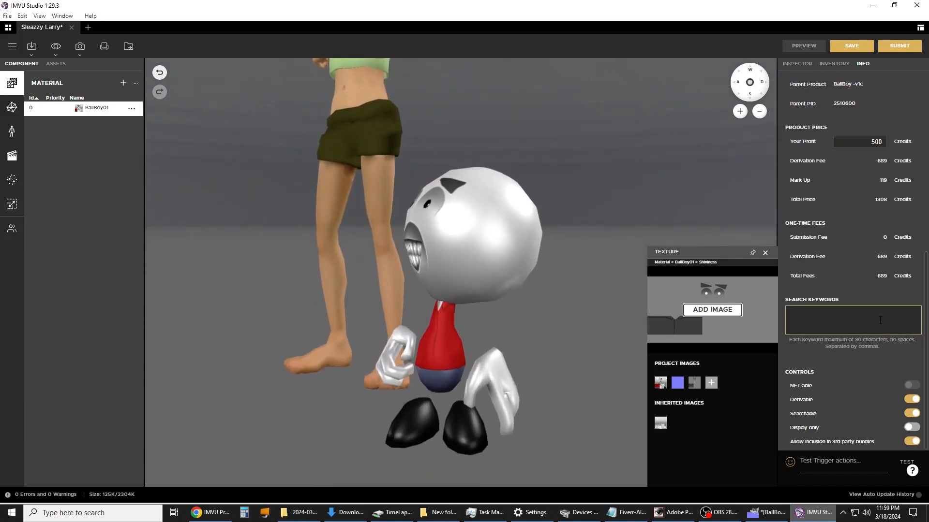
{"action": "type", "text": "p"}
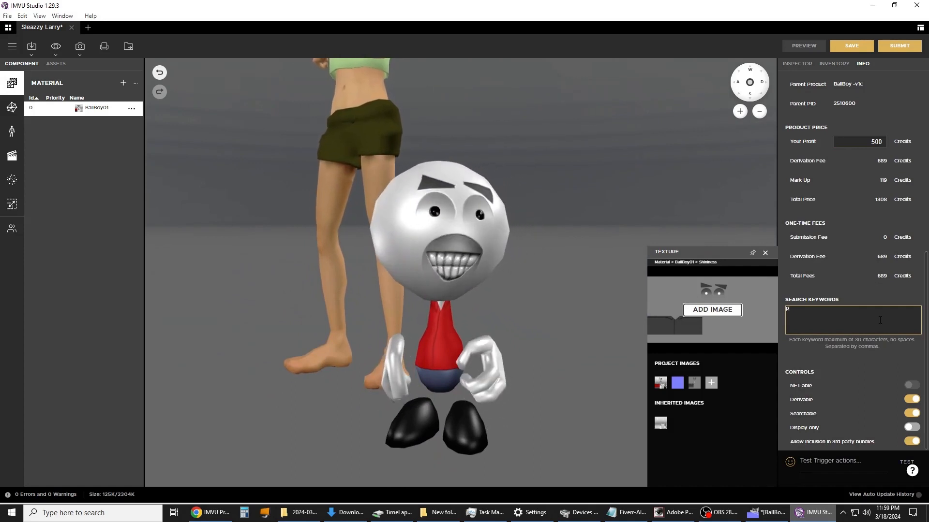
{"action": "type", "text": "et,guy"}
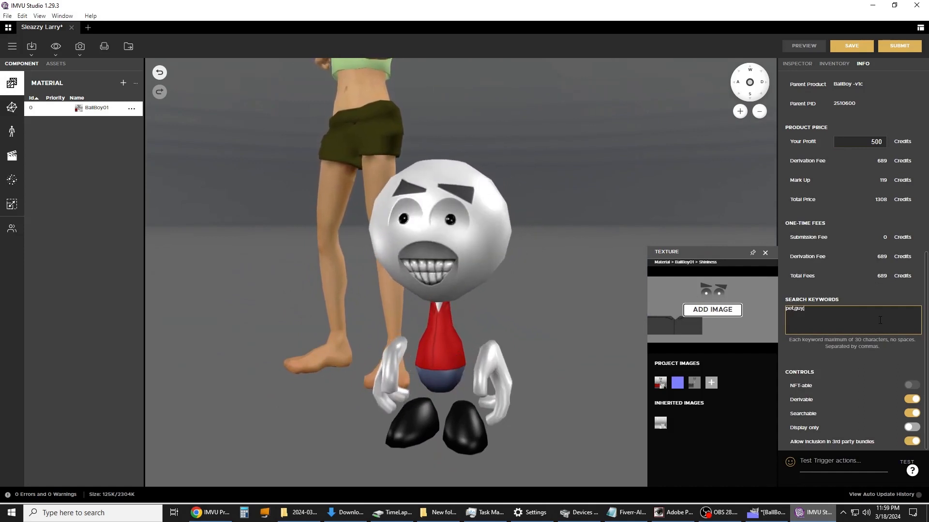
{"action": "type", "text": ",man,thing,"}
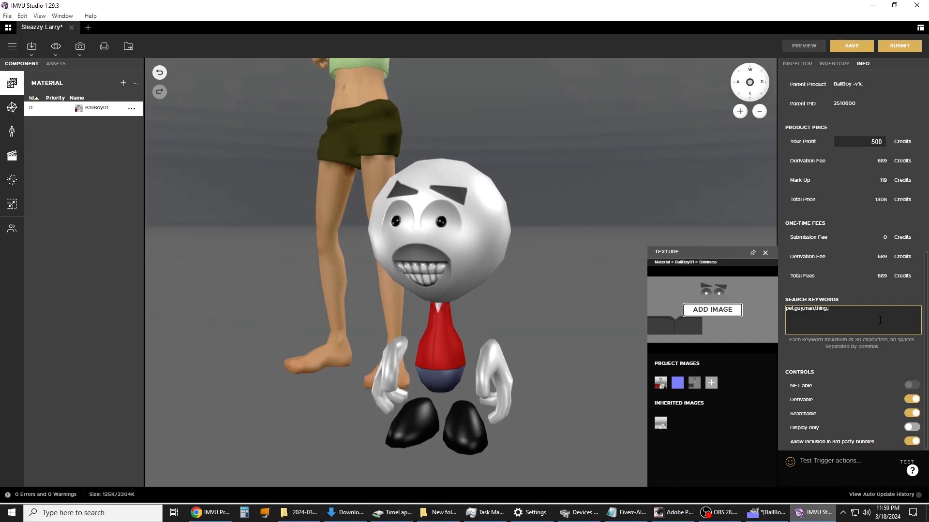
{"action": "type", "text": "sleazy,"}
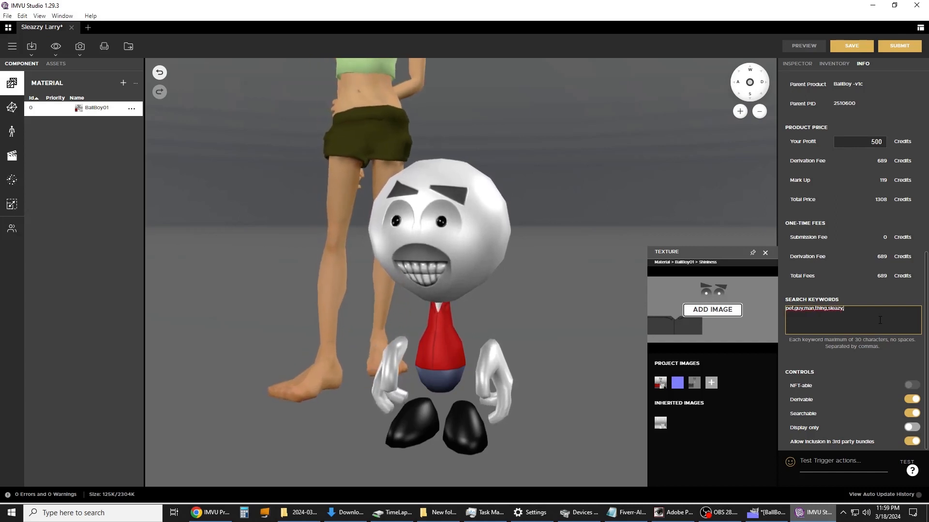
{"action": "key", "text": "BackSpace"}
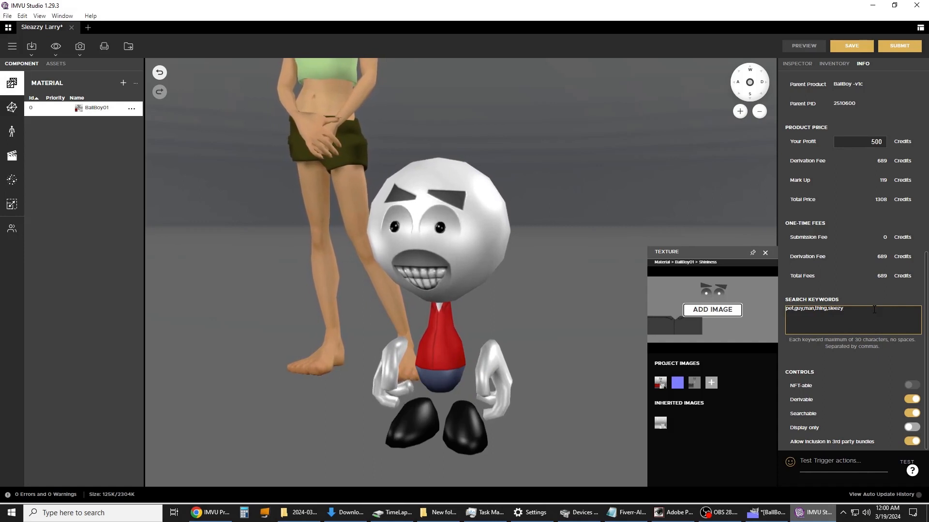
{"action": "type", "text": ",ball"}
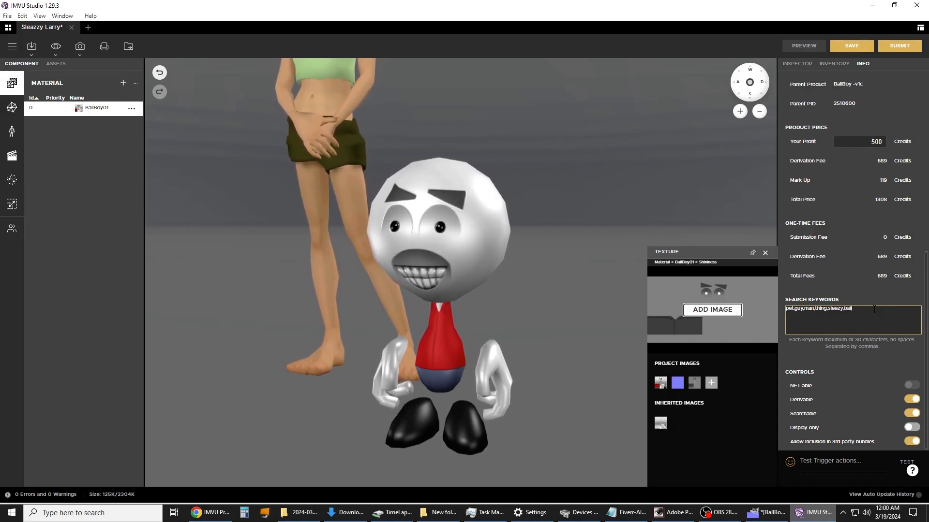
{"action": "type", "text": ",dud"}
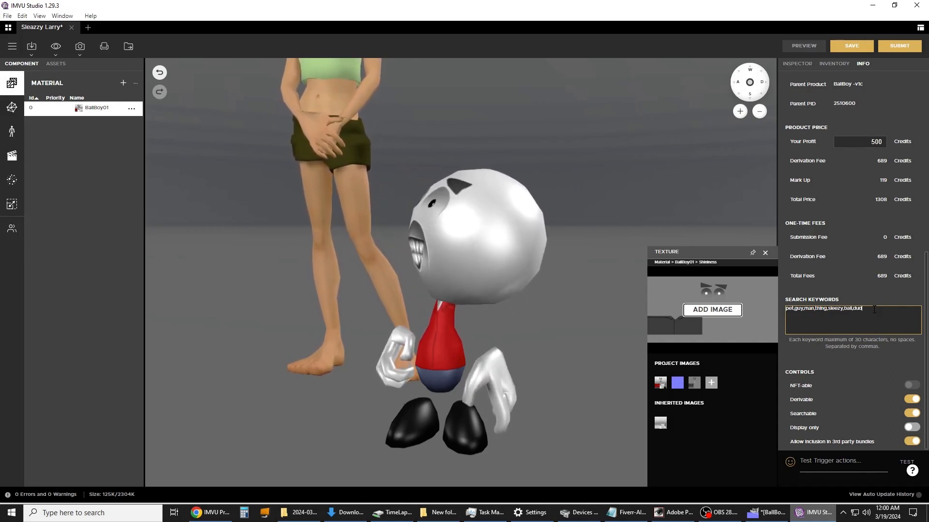
{"action": "type", "text": "e,p"}
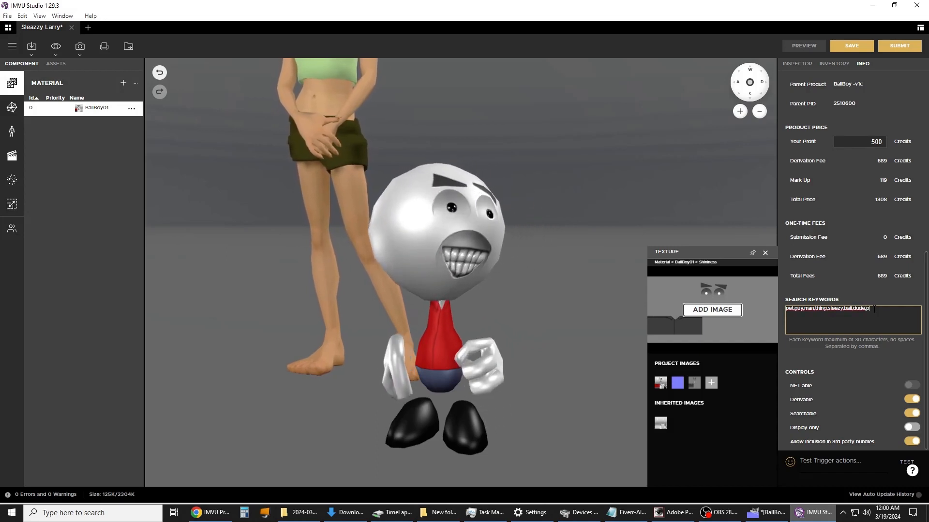
{"action": "type", "text": "imp"}
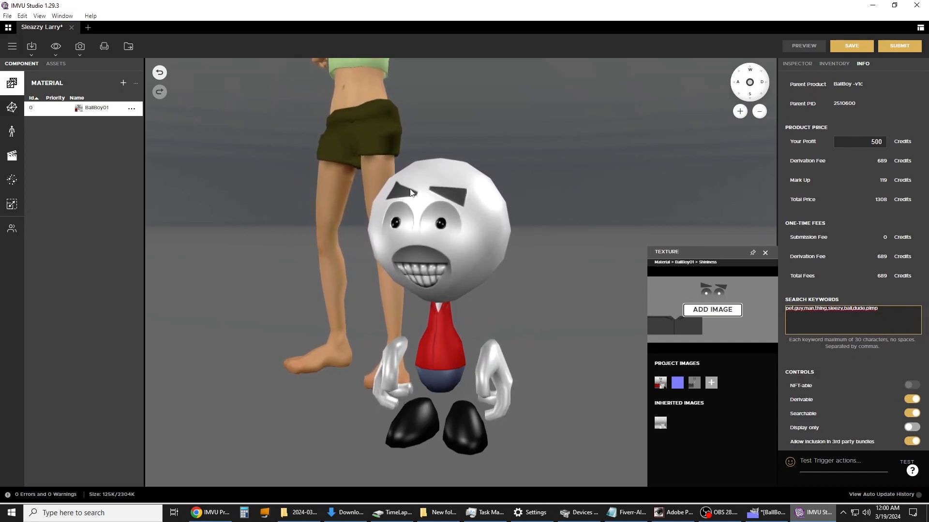
Step: Set the product's controls with Derivable and Display only off, and Searchable and Allow inclusion in 3rd party bundles on
{"action": "left_click", "coordinate": [912, 399]}
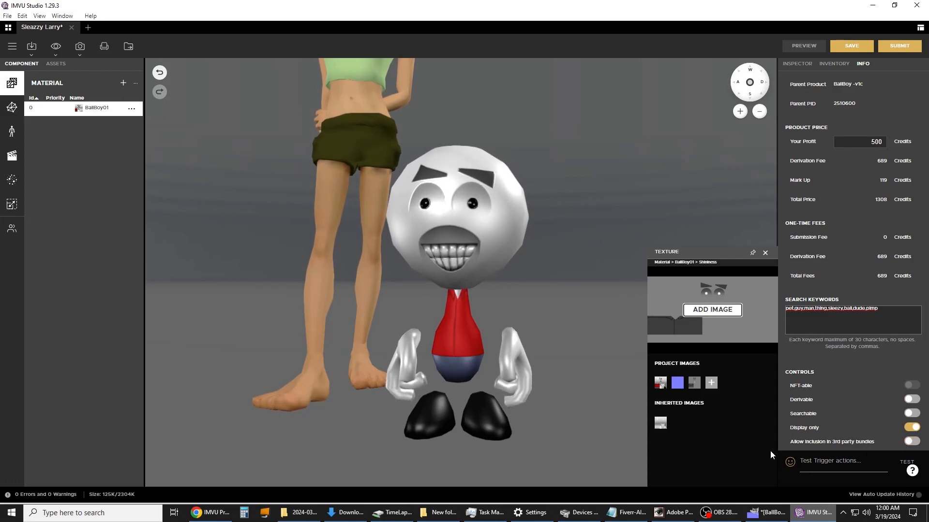
{"action": "left_click", "coordinate": [911, 441]}
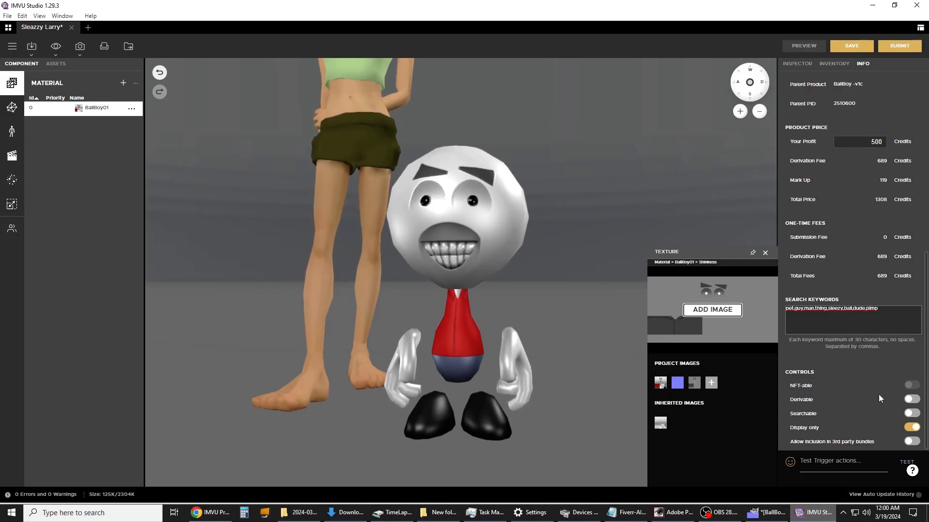
{"action": "left_click", "coordinate": [912, 413]}
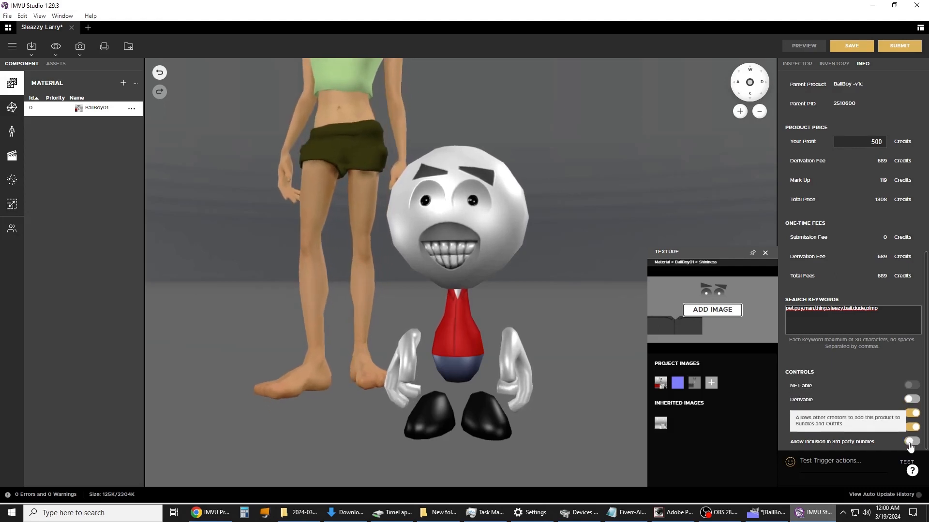
{"action": "left_click", "coordinate": [911, 443]}
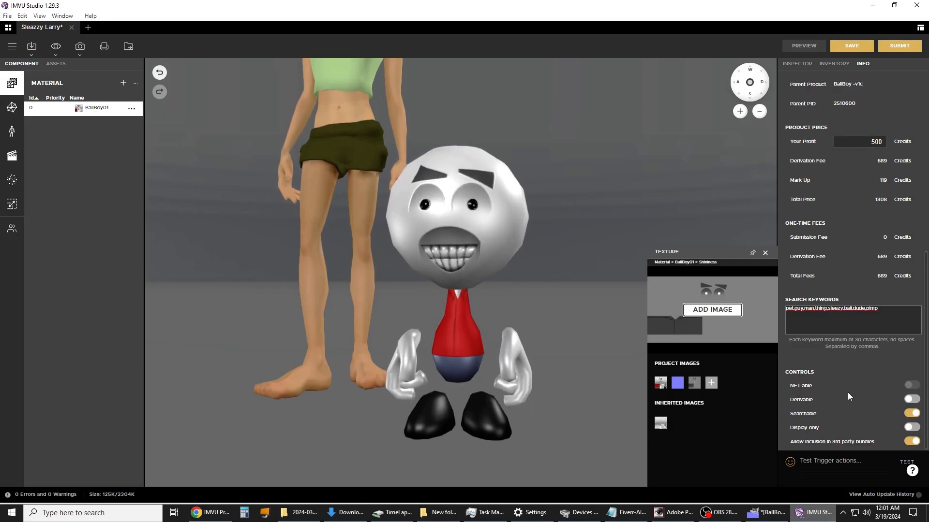
{"action": "scroll", "coordinate": [849, 393], "scroll_direction": "up", "scroll_amount": 5}
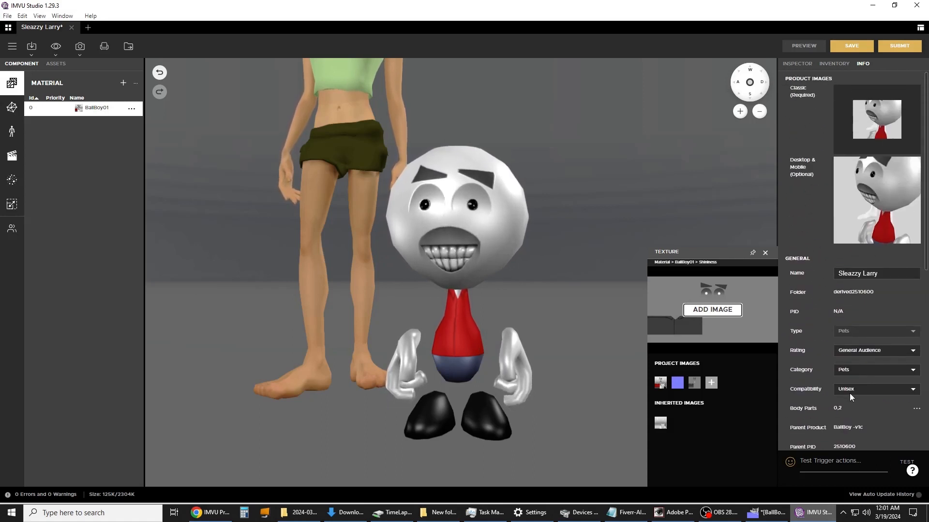
{"action": "scroll", "coordinate": [853, 393], "scroll_direction": "down", "scroll_amount": 6}
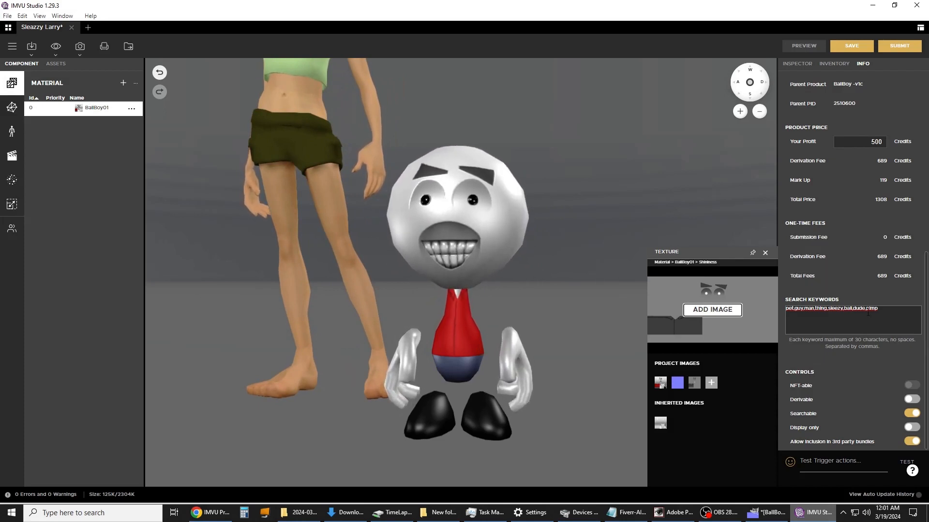
{"action": "scroll", "coordinate": [863, 318], "scroll_direction": "up", "scroll_amount": 1}
{"action": "scroll", "coordinate": [863, 318], "scroll_direction": "down", "scroll_amount": 1}
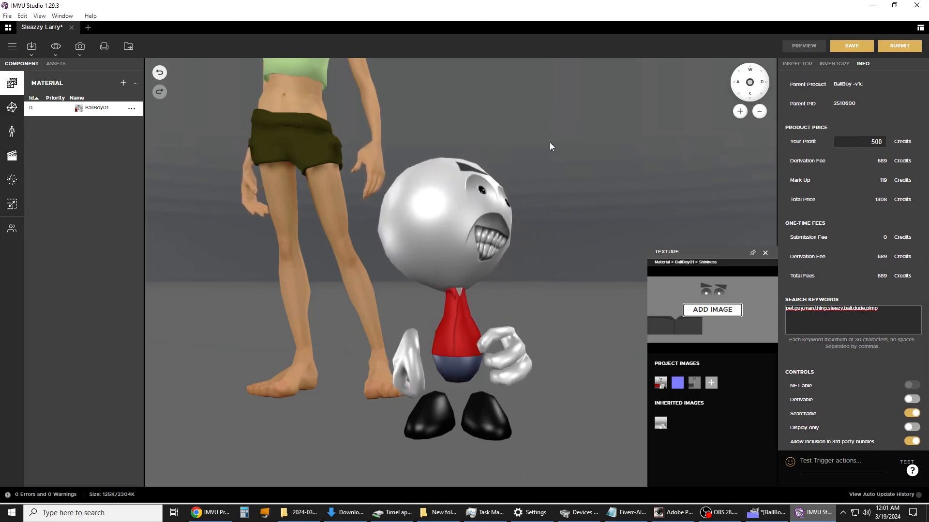
{"action": "left_click_drag", "start_coordinate": [549, 142], "coordinate": [555, 161]}
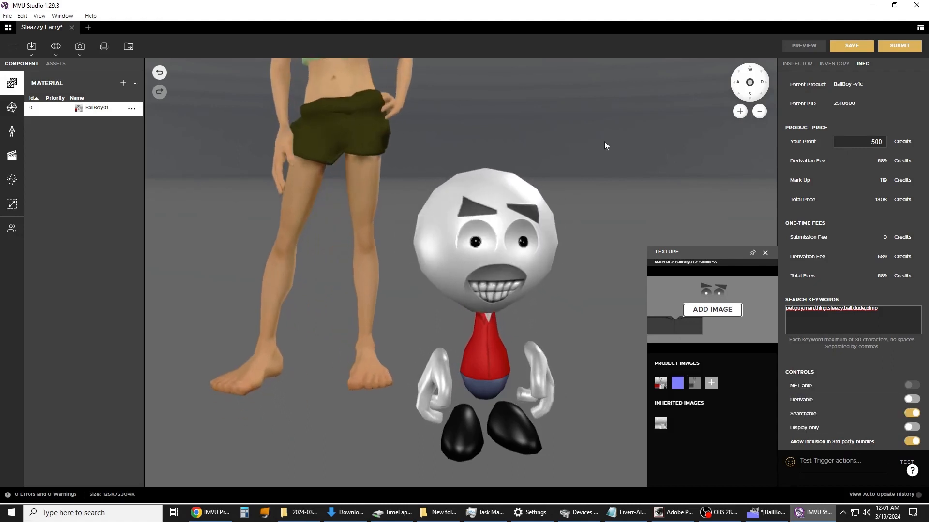
{"action": "left_click_drag", "start_coordinate": [593, 135], "coordinate": [583, 176]}
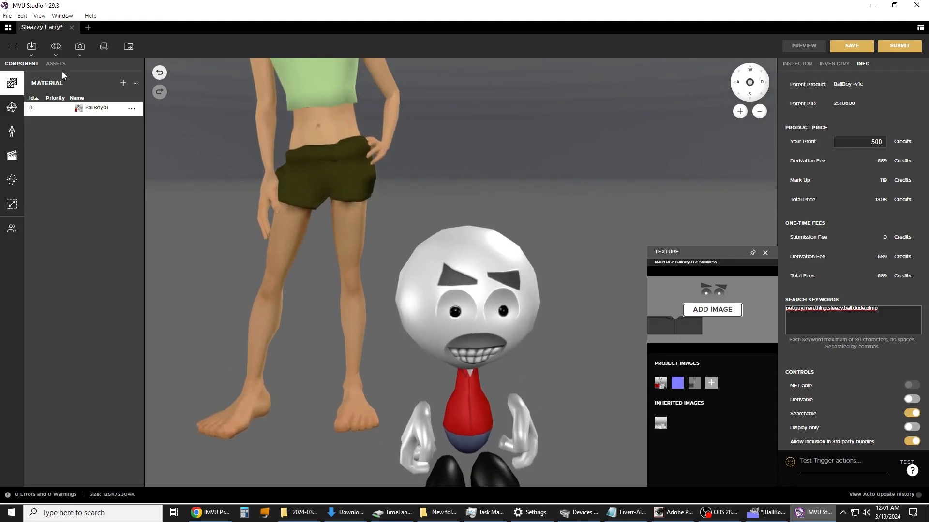
{"action": "left_click_drag", "start_coordinate": [556, 218], "coordinate": [579, 236]}
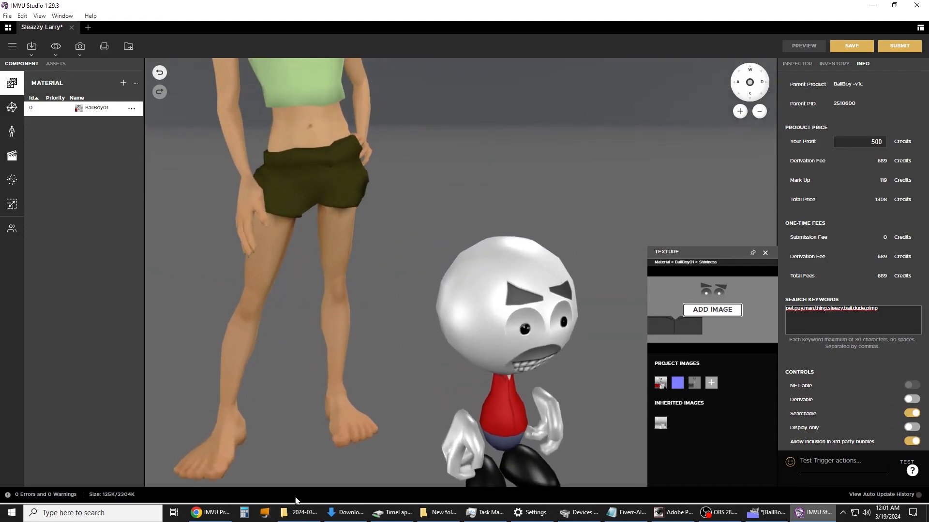
Step: Switch to GIMP and close the BallBoy-NewFace-Norm image, discarding its unsaved changes
{"action": "left_click", "coordinate": [674, 515]}
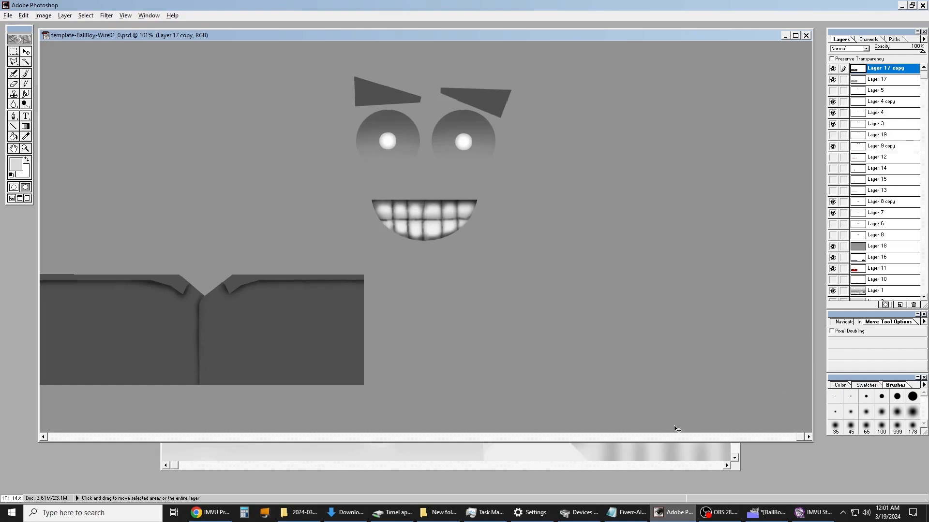
{"action": "left_click", "coordinate": [762, 515]}
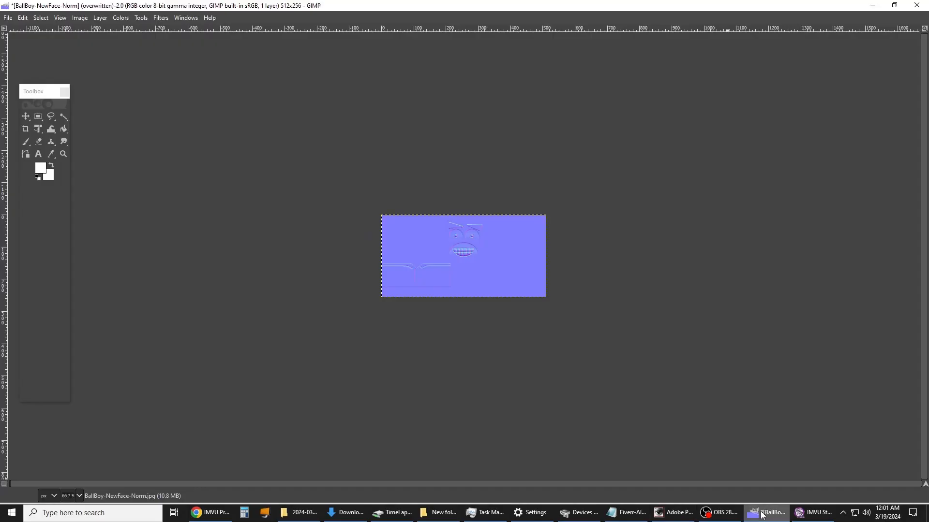
{"action": "left_click", "coordinate": [918, 7]}
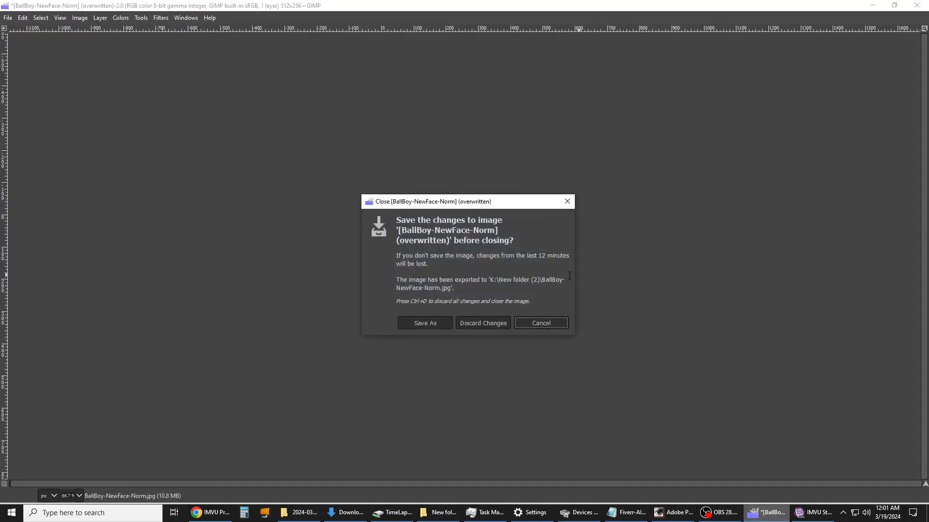
{"action": "left_click", "coordinate": [497, 322]}
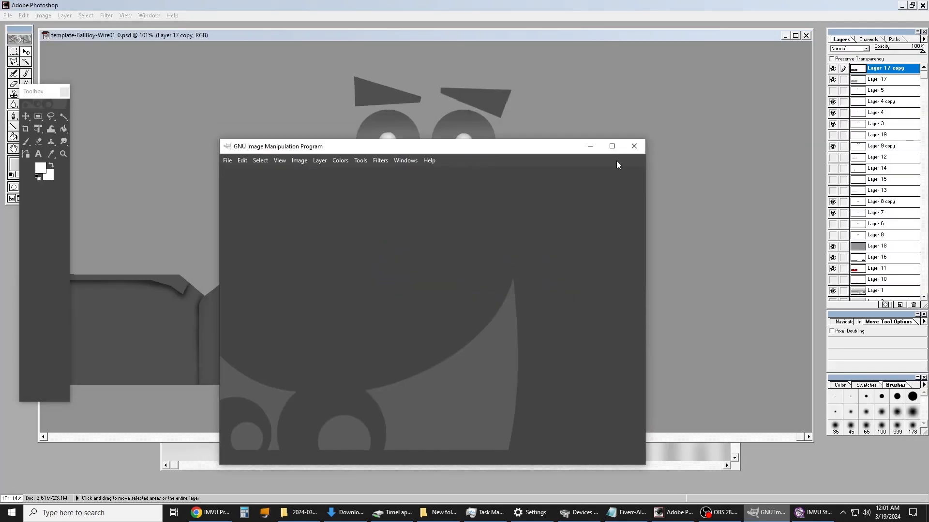
{"action": "left_click", "coordinate": [611, 147]}
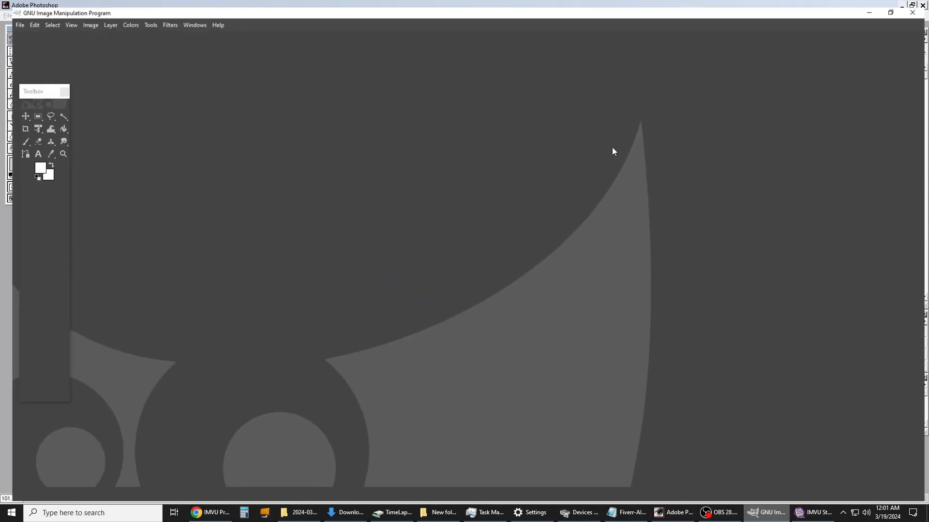
Step: Open BallBoy-NewFace-Shine.jpg from New folder (2) in GIMP
{"action": "left_click", "coordinate": [390, 519]}
{"action": "left_click", "coordinate": [390, 519]}
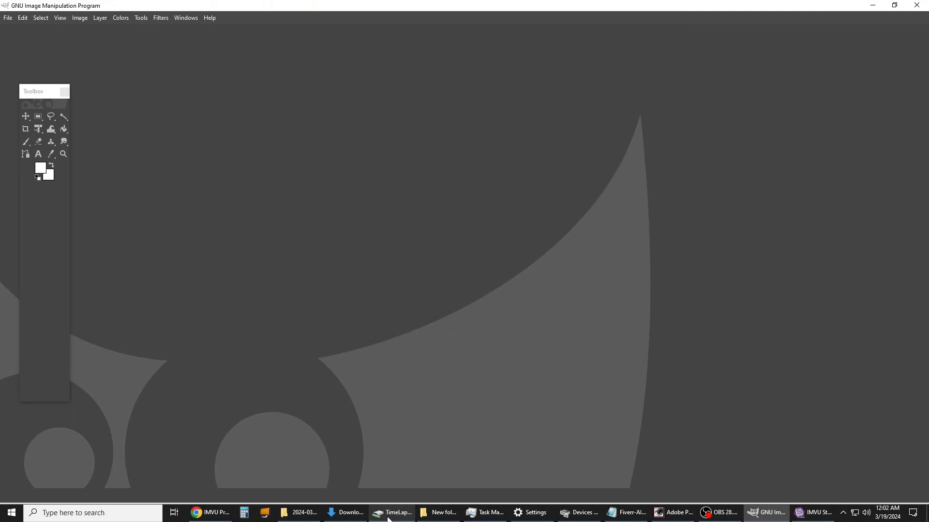
{"action": "left_click", "coordinate": [435, 515]}
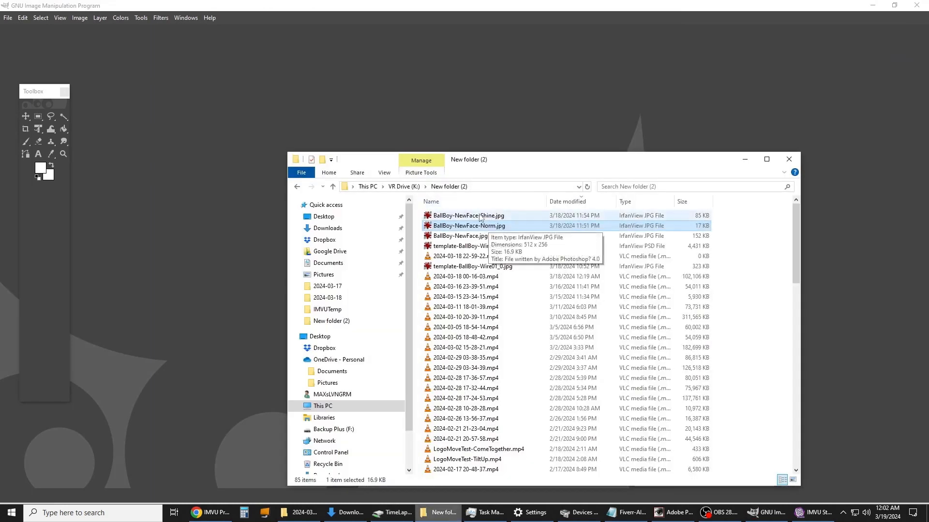
{"action": "left_click", "coordinate": [456, 217]}
{"action": "left_click_drag", "start_coordinate": [245, 205], "coordinate": [245, 206]}
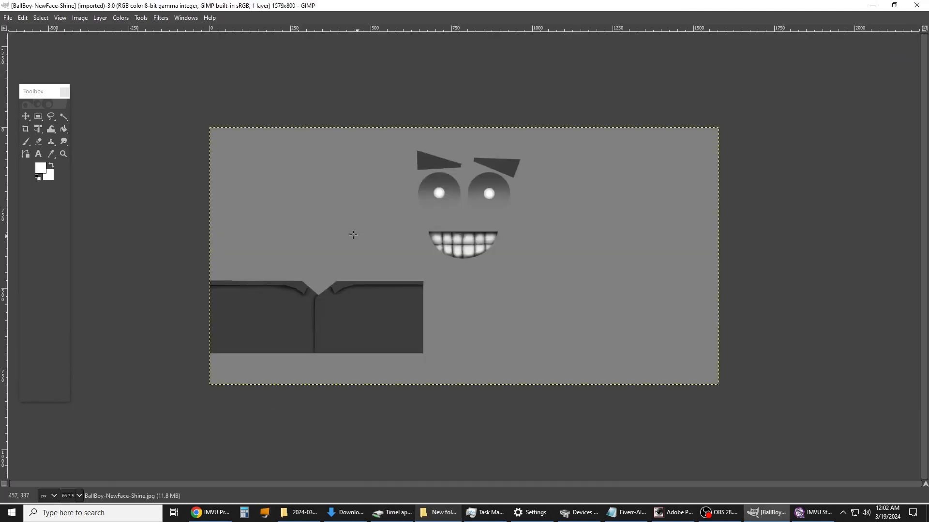
Step: Scale the BallBoy-NewFace-Shine image to 256 × 128 pixels
{"action": "left_click", "coordinate": [80, 18]}
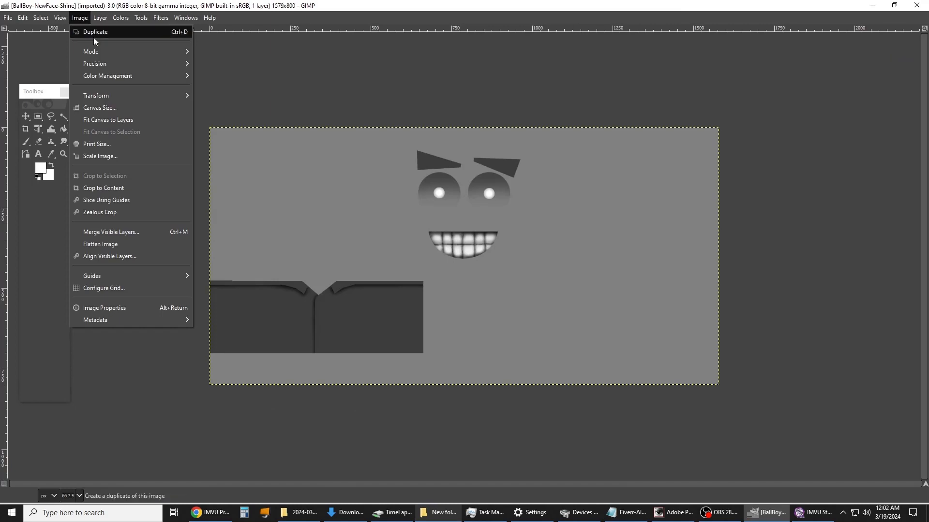
{"action": "left_click", "coordinate": [100, 156]}
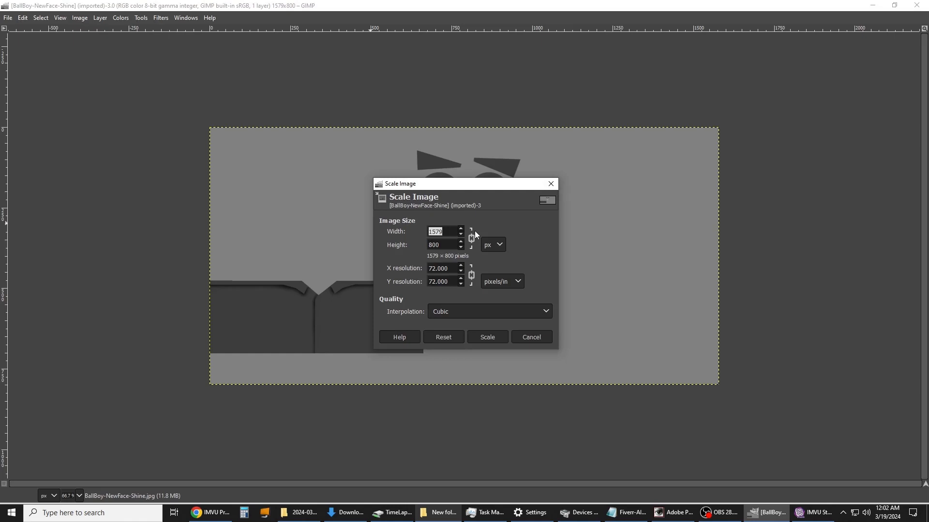
{"action": "type", "text": "256"}
{"action": "left_click", "coordinate": [488, 337]}
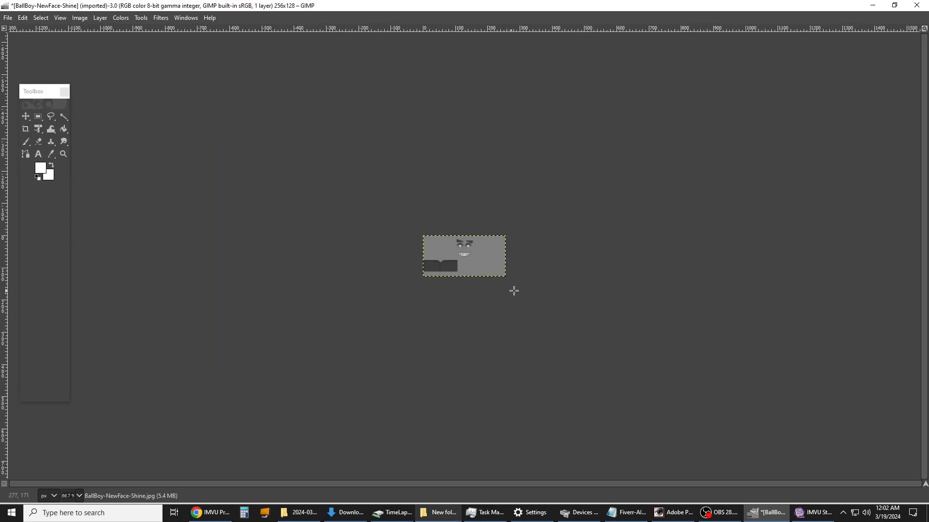
{"action": "left_click", "coordinate": [67, 160]}
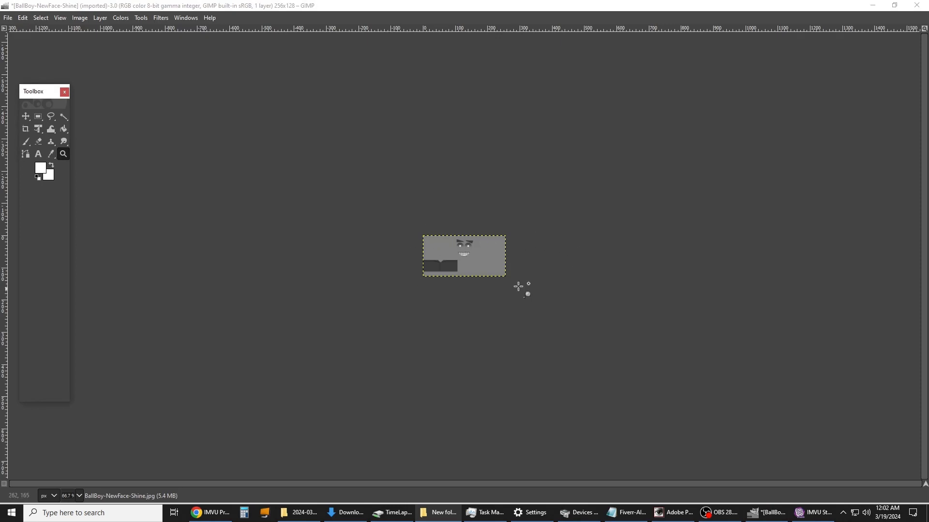
Step: Overwrite BallBoy-NewFace-Shine.jpg with the scaled image at JPEG quality 95, and close the image, discarding the unsaved project changes
{"action": "left_click", "coordinate": [9, 18]}
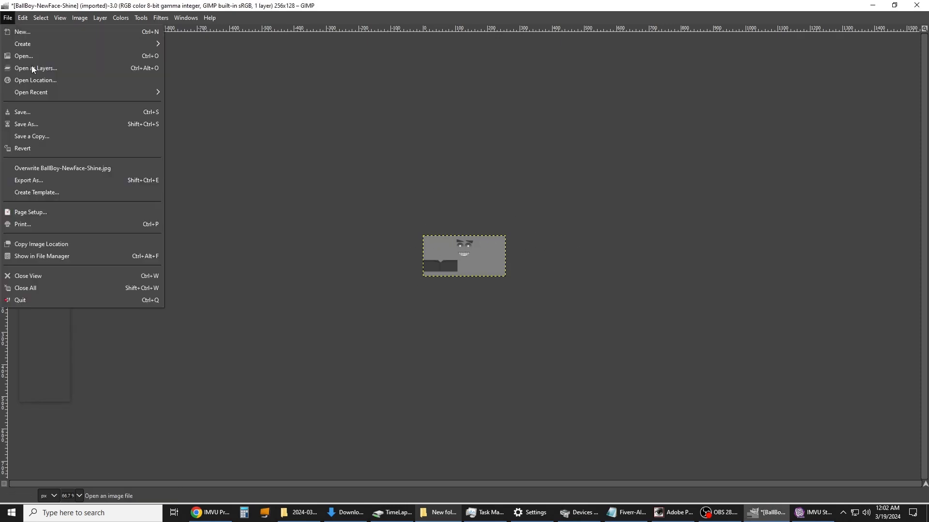
{"action": "left_click", "coordinate": [79, 167]}
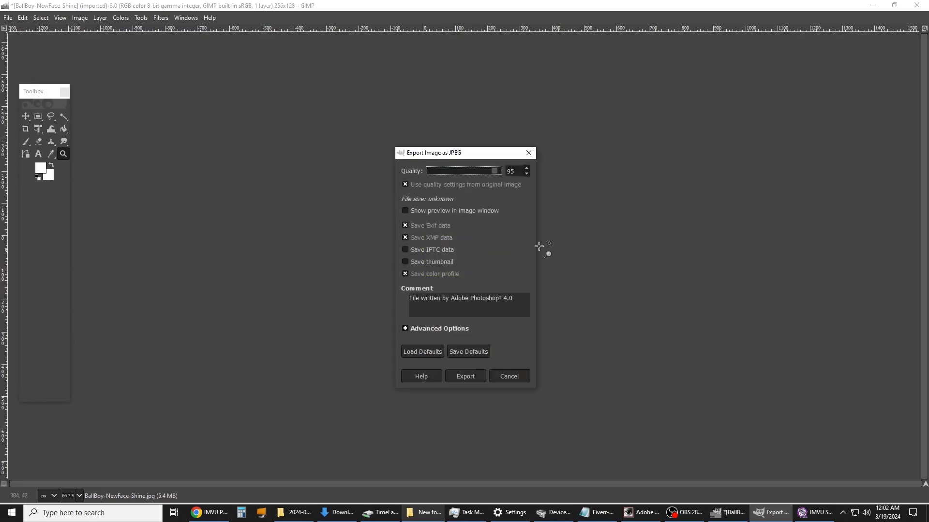
{"action": "left_click", "coordinate": [466, 377]}
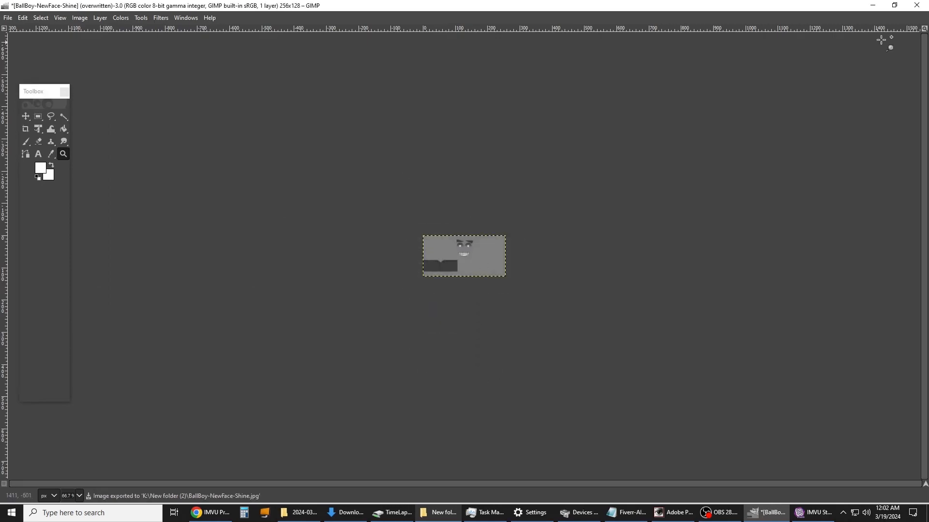
{"action": "left_click", "coordinate": [918, 6]}
{"action": "left_click", "coordinate": [484, 321]}
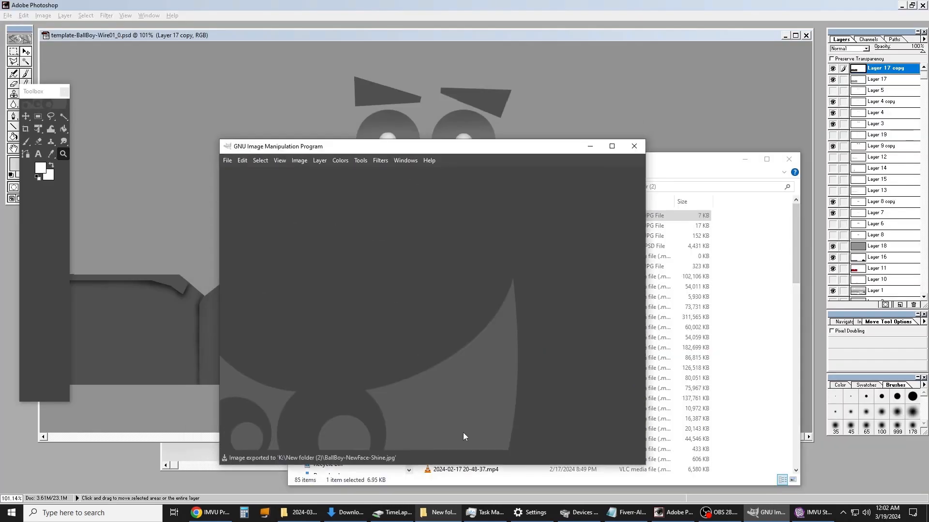
{"action": "left_click", "coordinate": [612, 146]}
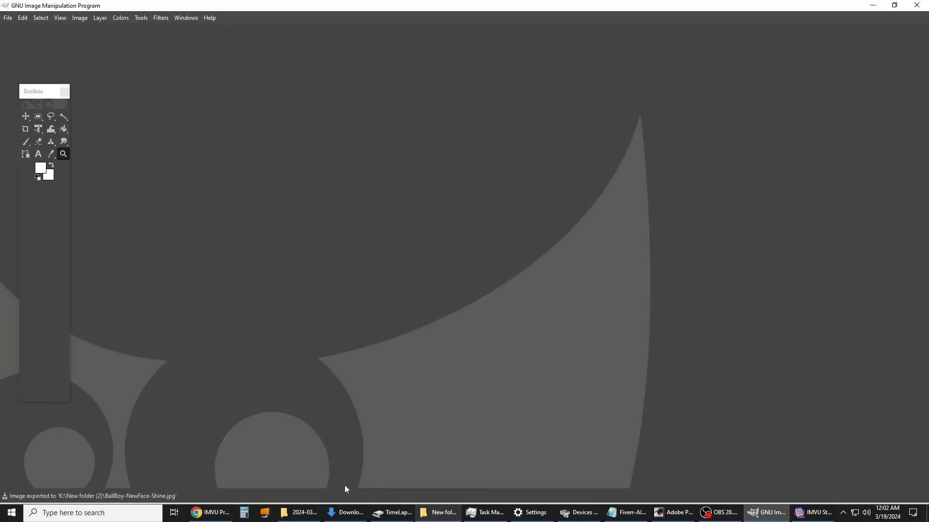
Step: Open BallBoy-NewFace.jpg from New folder (2) in GIMP
{"action": "left_click", "coordinate": [443, 512]}
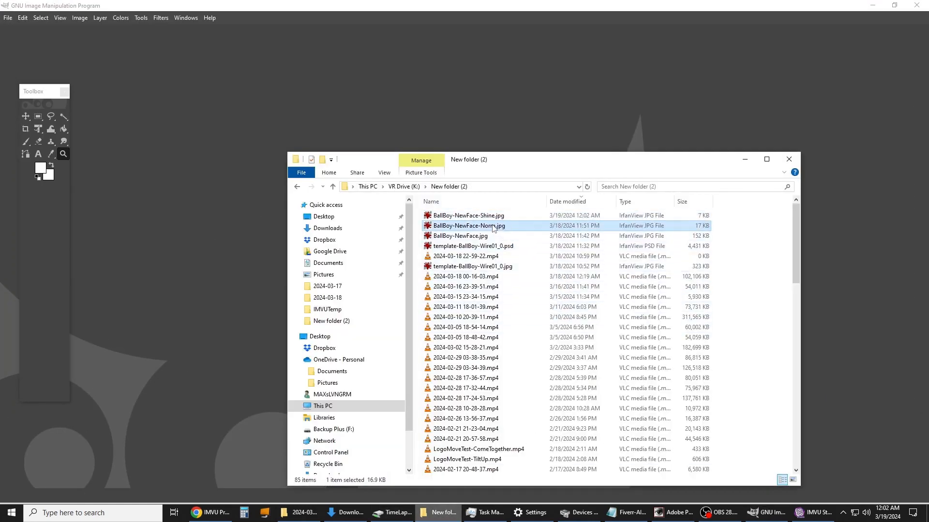
{"action": "left_click", "coordinate": [455, 236]}
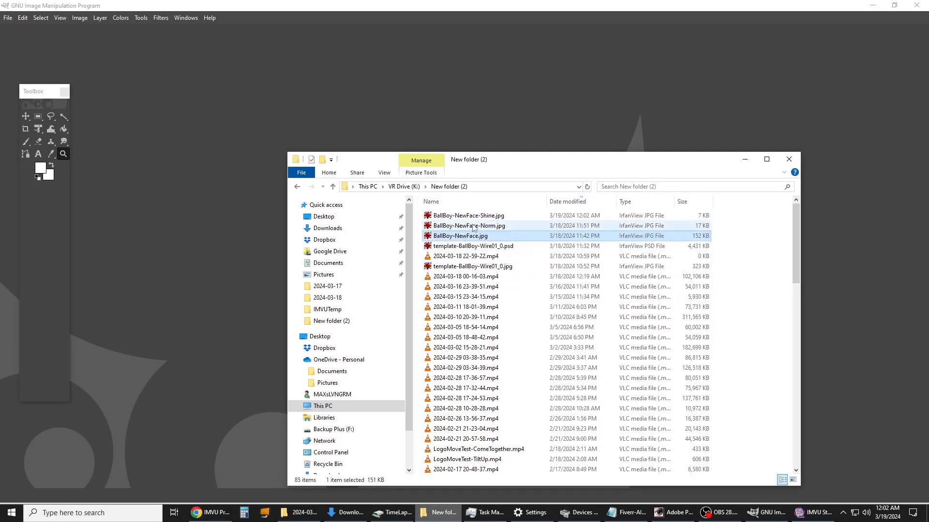
{"action": "left_click_drag", "start_coordinate": [460, 240], "coordinate": [183, 247]}
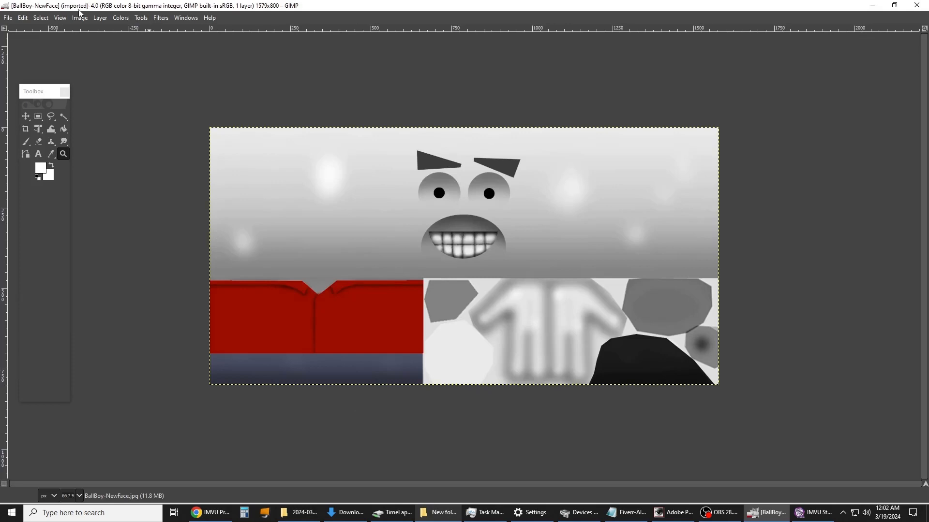
Step: Scale the BallBoy-NewFace image to 512 × 512 pixels without keeping its proportions
{"action": "left_click", "coordinate": [79, 18]}
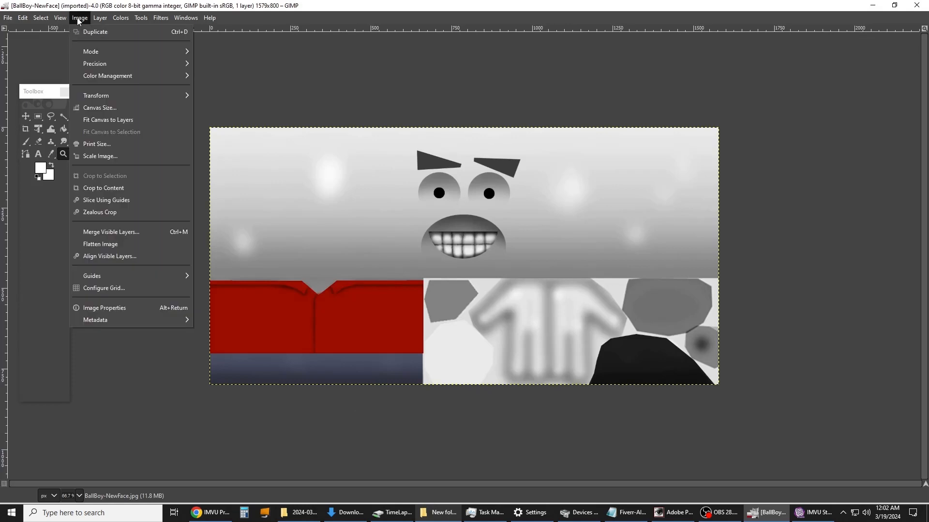
{"action": "left_click", "coordinate": [114, 155]}
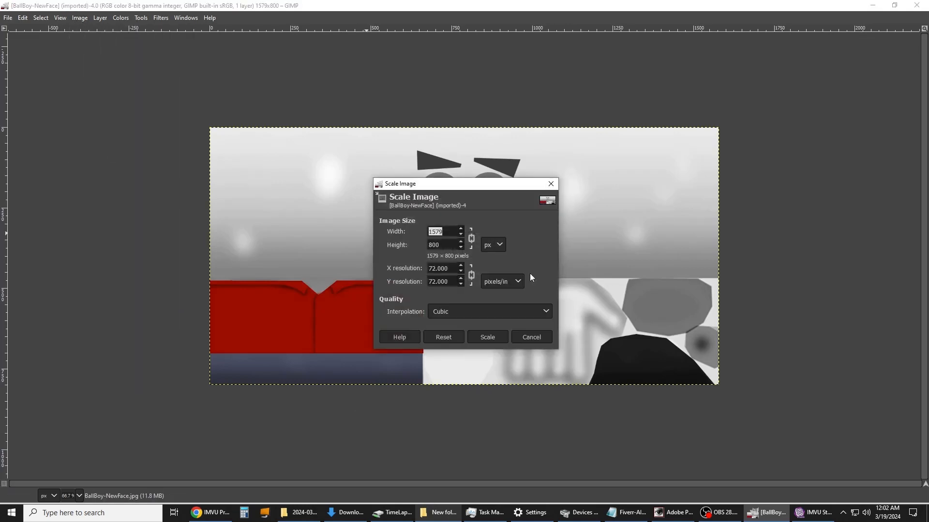
{"action": "type", "text": "512"}
{"action": "left_click", "coordinate": [486, 338]}
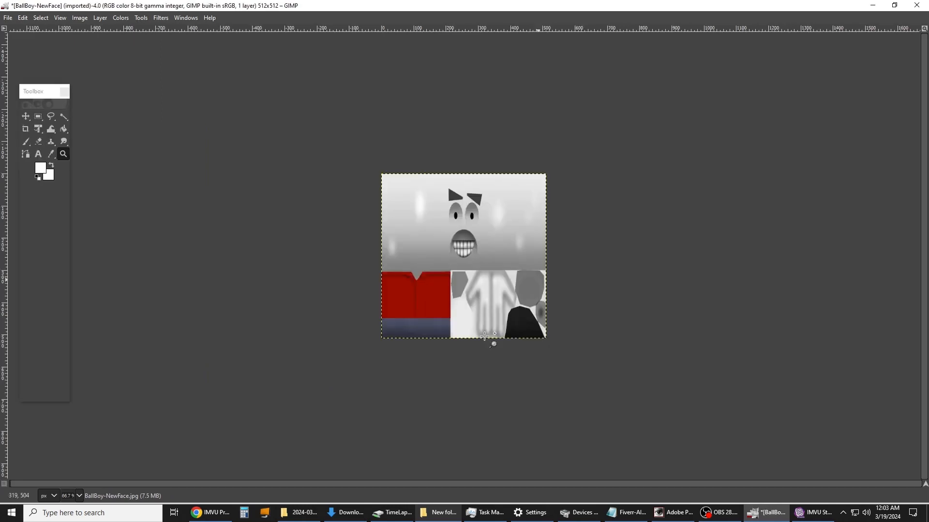
Step: Overwrite BallBoy-NewFace.jpg with the scaled image at JPEG quality 95
{"action": "left_click", "coordinate": [7, 18]}
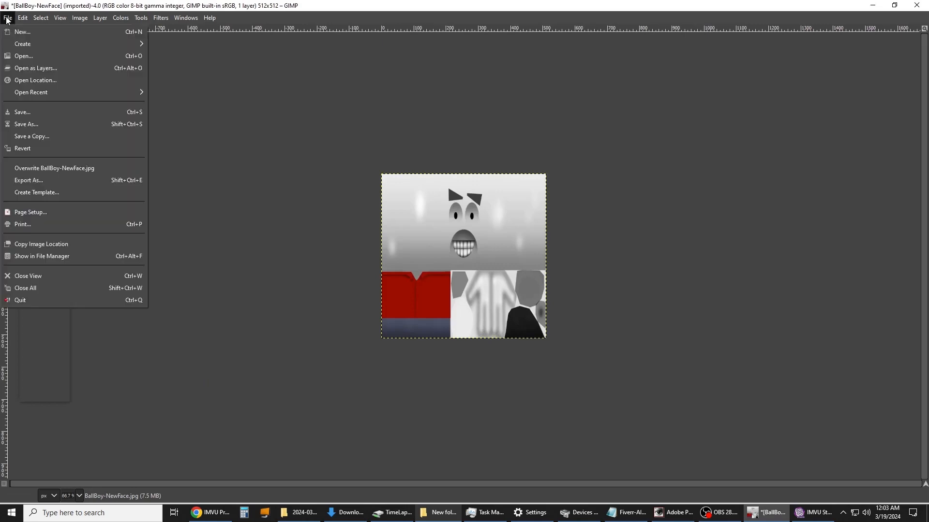
{"action": "left_click", "coordinate": [93, 167]}
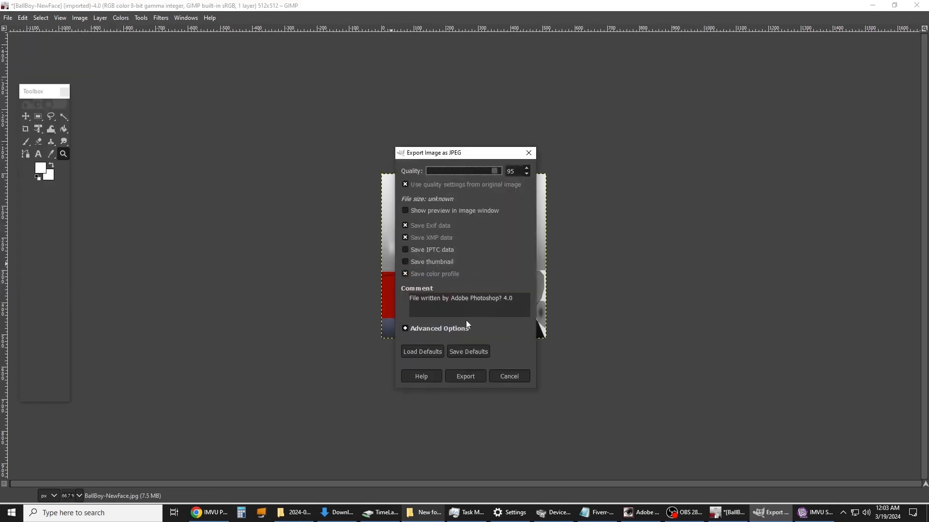
{"action": "left_click", "coordinate": [470, 377]}
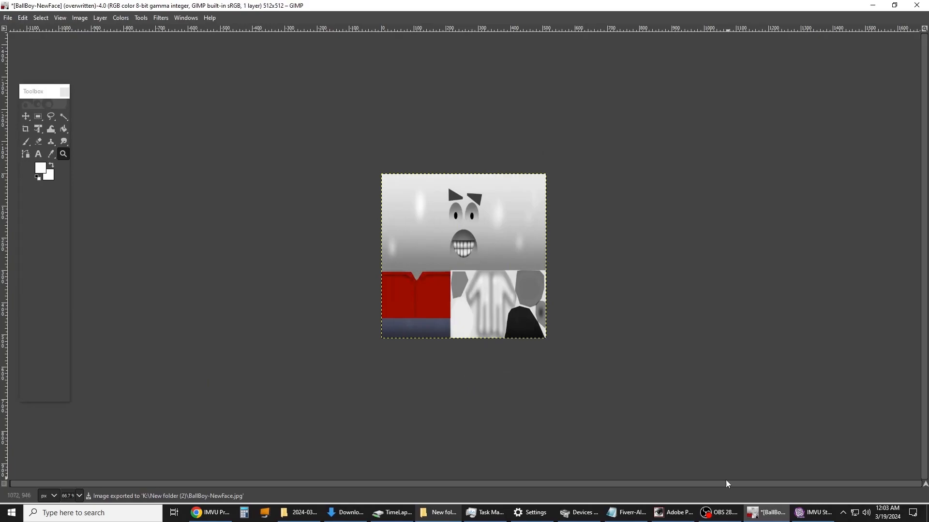
Step: Switch to IMVU Studio and replace BallBoy01's diffuse texture with the resized BallBoy-NewFace.jpg from New folder (2), overwriting the existing project file
{"action": "left_click", "coordinate": [814, 513]}
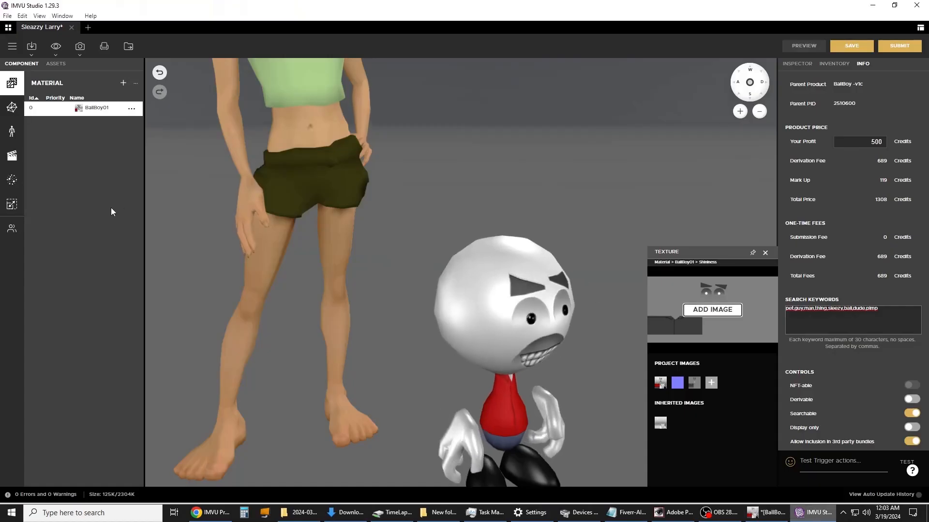
{"action": "scroll", "coordinate": [834, 213], "scroll_direction": "up", "scroll_amount": 8}
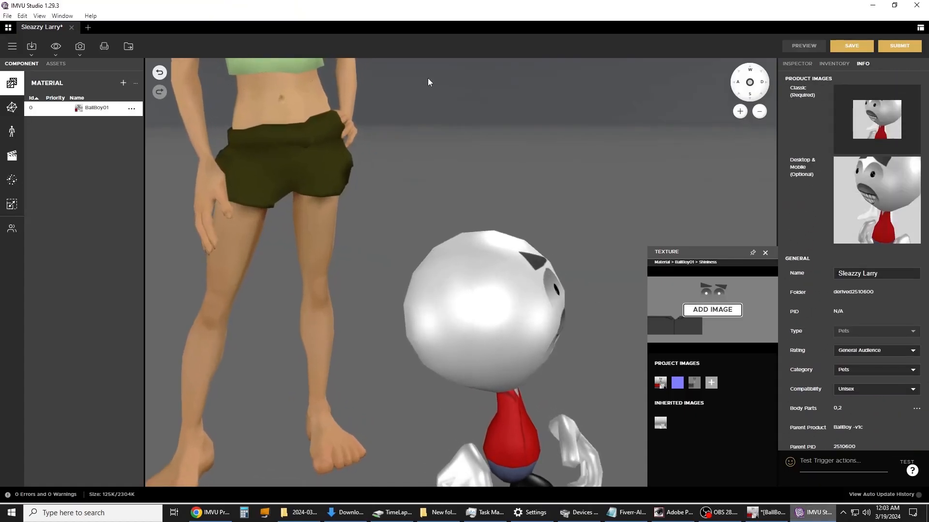
{"action": "left_click", "coordinate": [809, 66]}
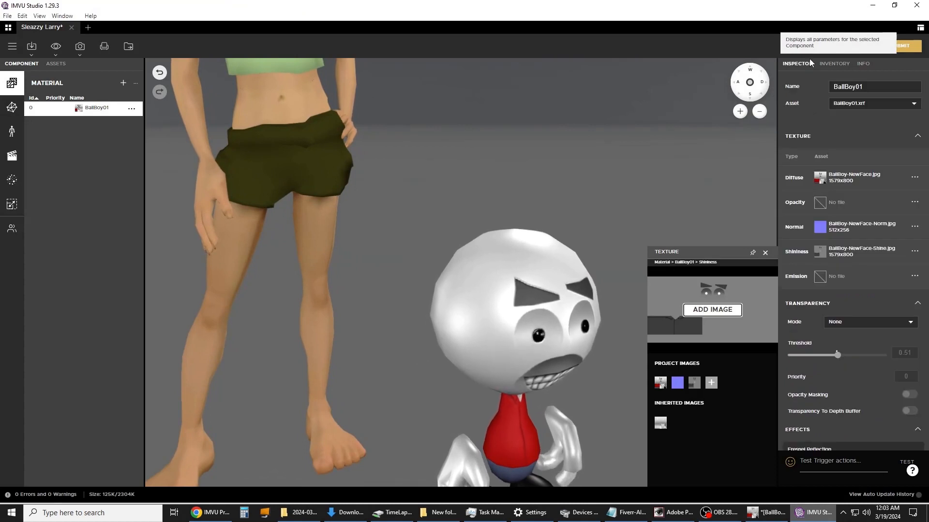
{"action": "mouse_move", "coordinate": [819, 180]}
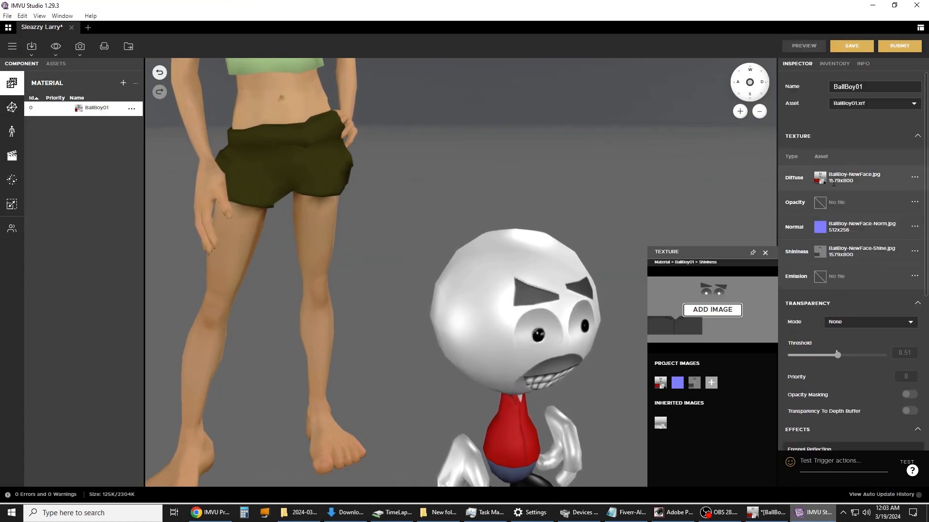
{"action": "mouse_move", "coordinate": [825, 181]}
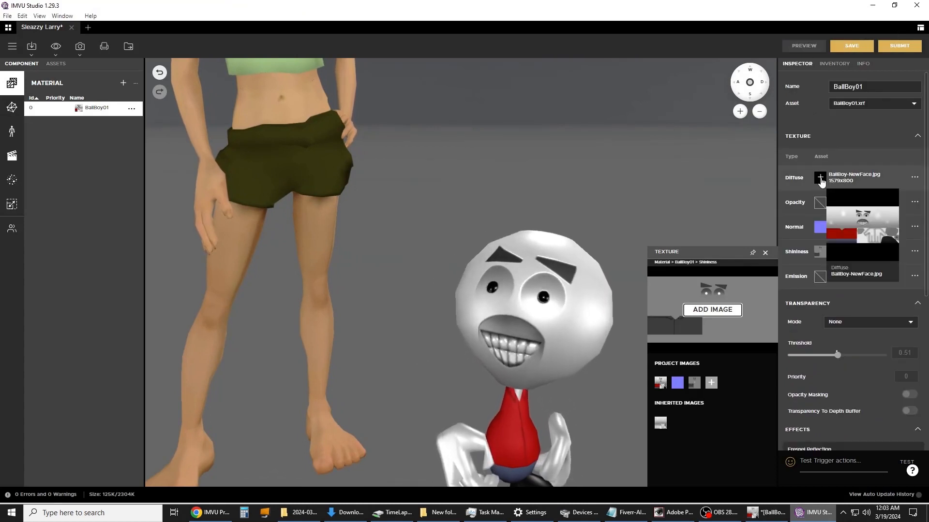
{"action": "left_click", "coordinate": [821, 178]}
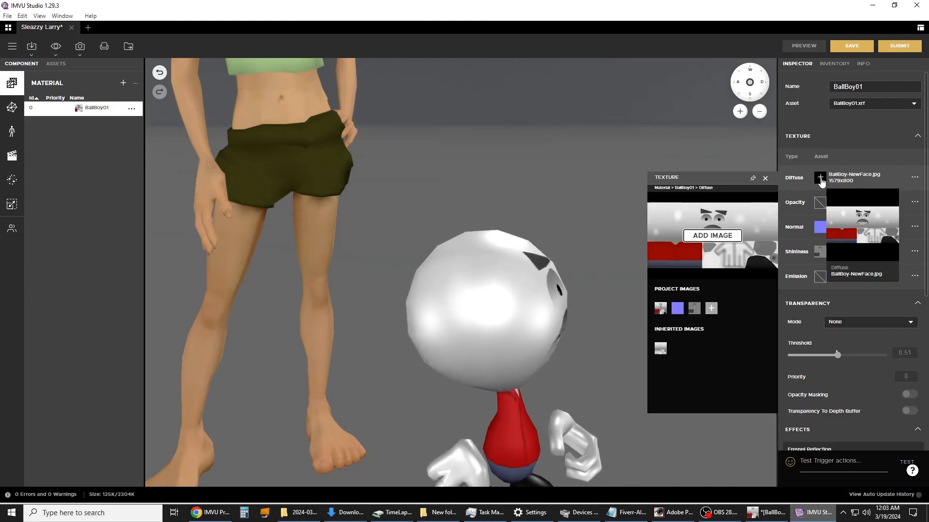
{"action": "left_click", "coordinate": [718, 235]}
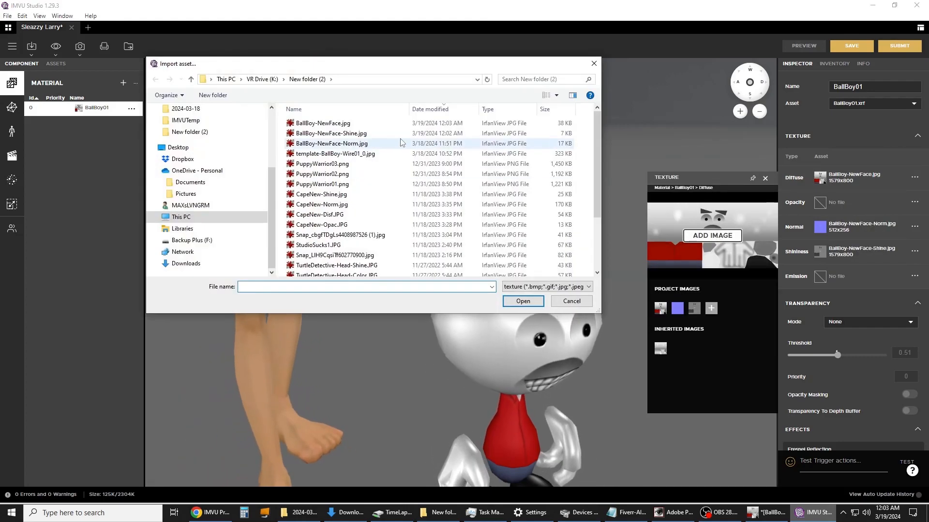
{"action": "double_click", "coordinate": [349, 124]}
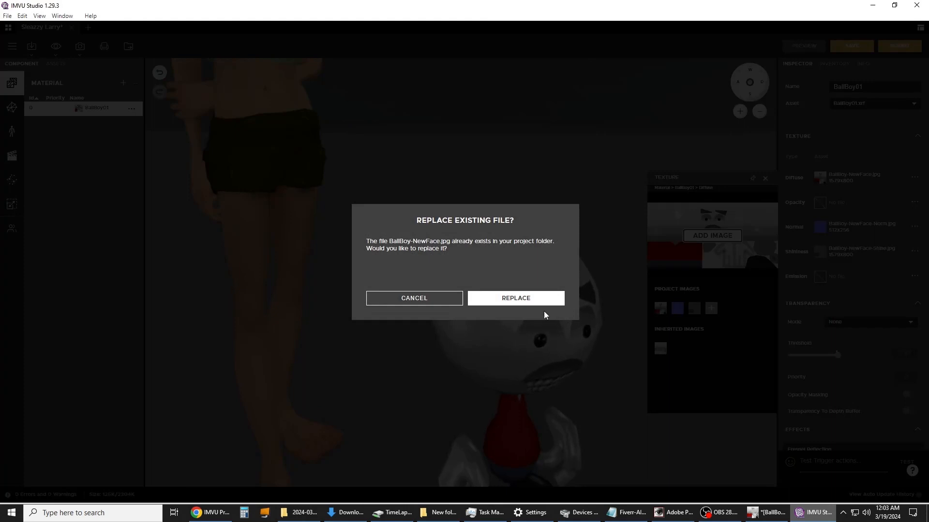
{"action": "left_click", "coordinate": [543, 298]}
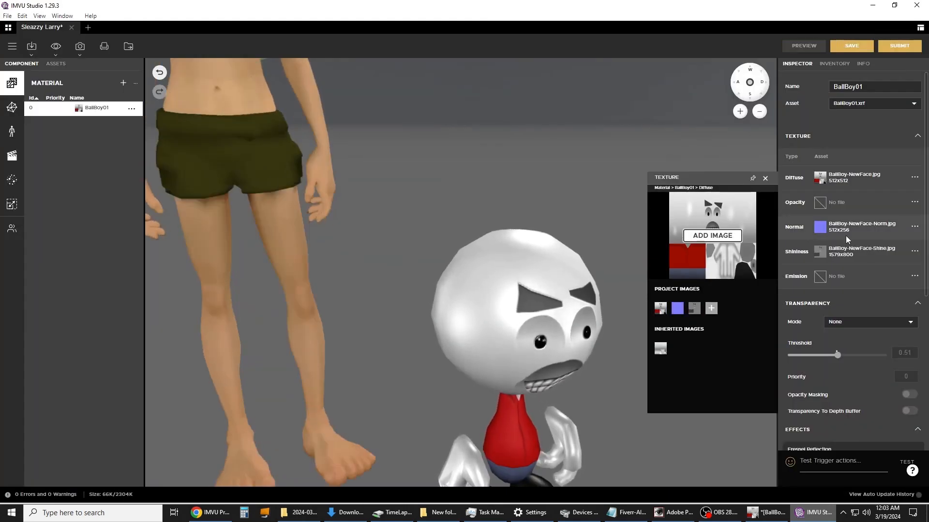
Step: Replace BallBoy01's shininess texture with the resized BallBoy-NewFace-Shine.jpg, overwriting the existing project file
{"action": "left_click_drag", "start_coordinate": [610, 249], "coordinate": [585, 239]}
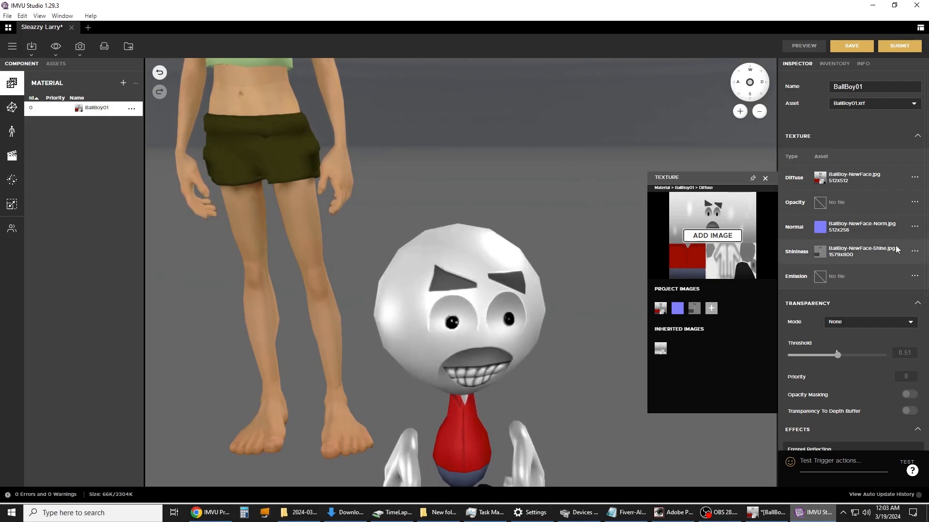
{"action": "left_click", "coordinate": [812, 252]}
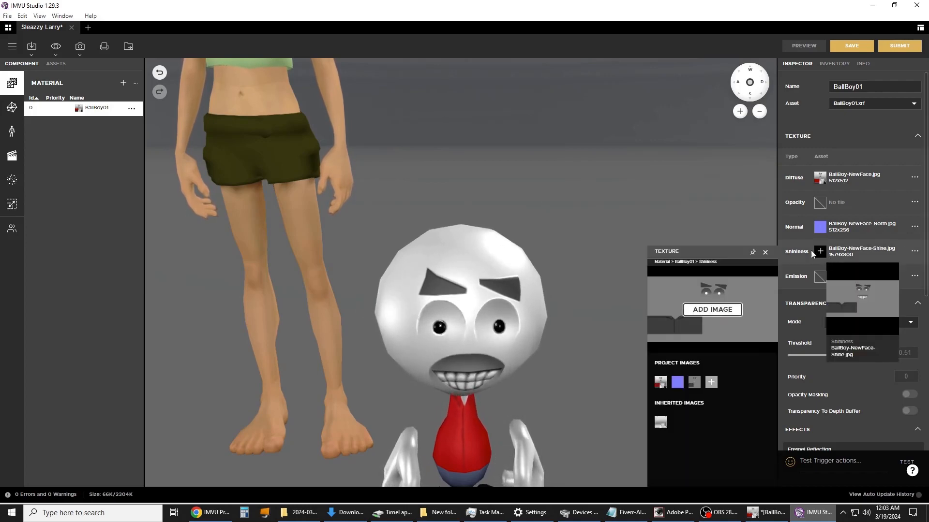
{"action": "left_click", "coordinate": [725, 312]}
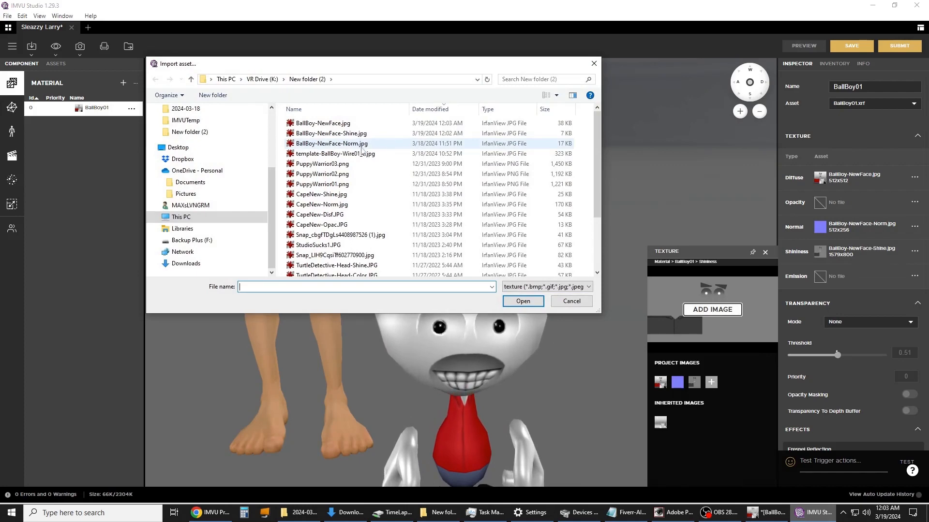
{"action": "double_click", "coordinate": [361, 134]}
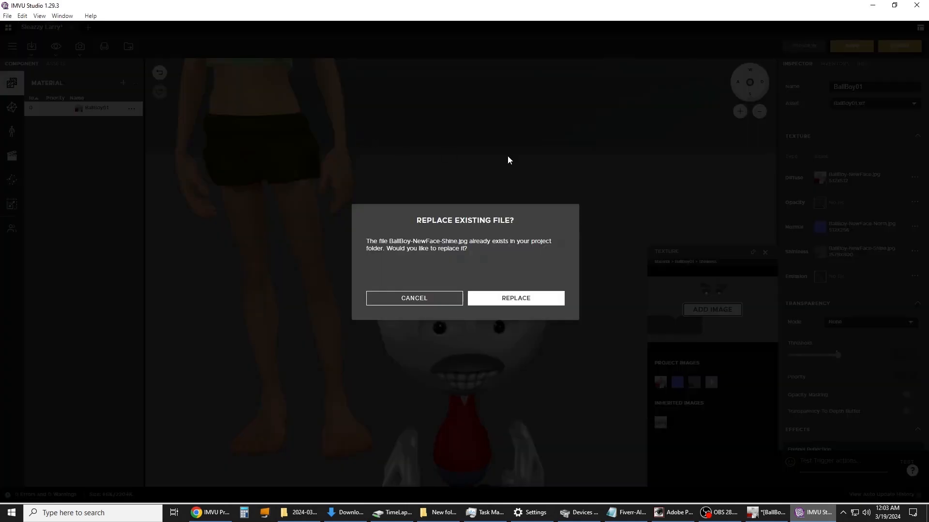
{"action": "left_click", "coordinate": [532, 304]}
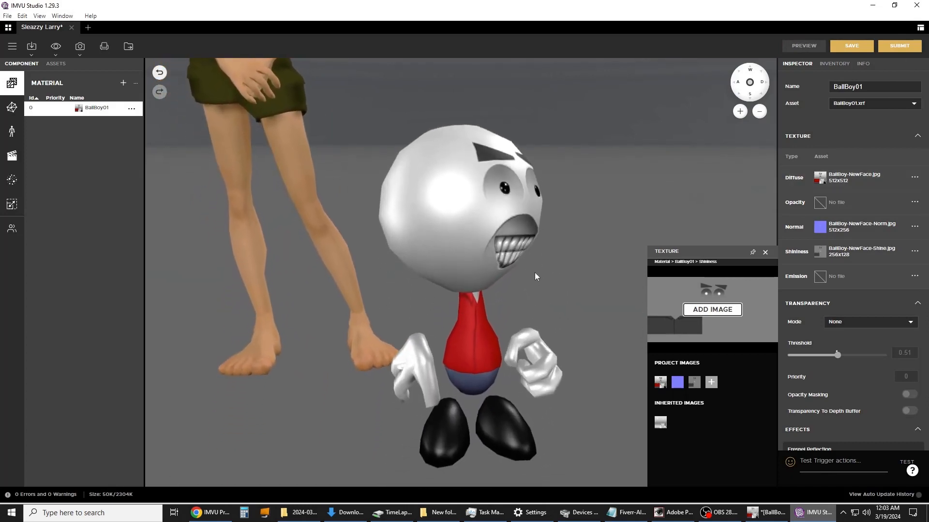
Step: Open the product's action list and test the wave trigger on the avatar and pet
{"action": "left_click_drag", "start_coordinate": [483, 258], "coordinate": [503, 270]}
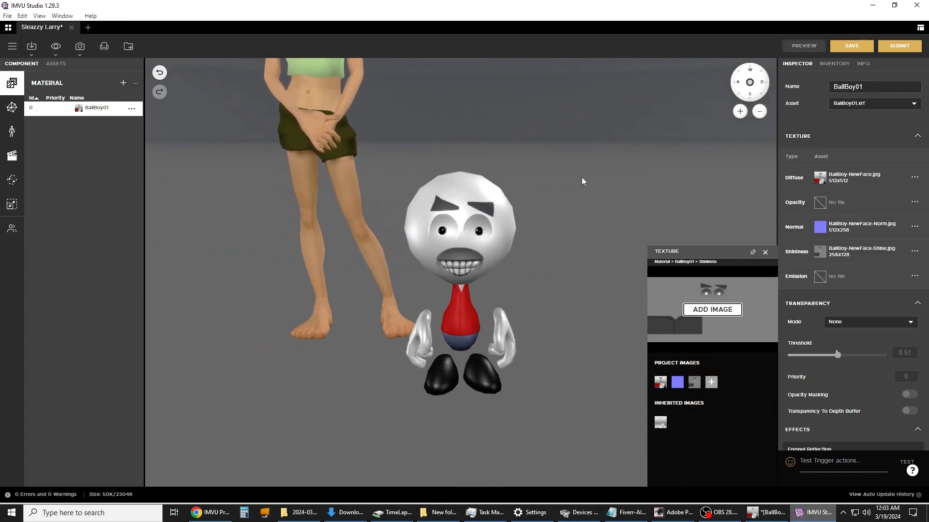
{"action": "left_click_drag", "start_coordinate": [582, 182], "coordinate": [604, 242]}
{"action": "scroll", "coordinate": [603, 242], "scroll_direction": "down", "scroll_amount": 5}
{"action": "left_click_drag", "start_coordinate": [547, 194], "coordinate": [556, 245]}
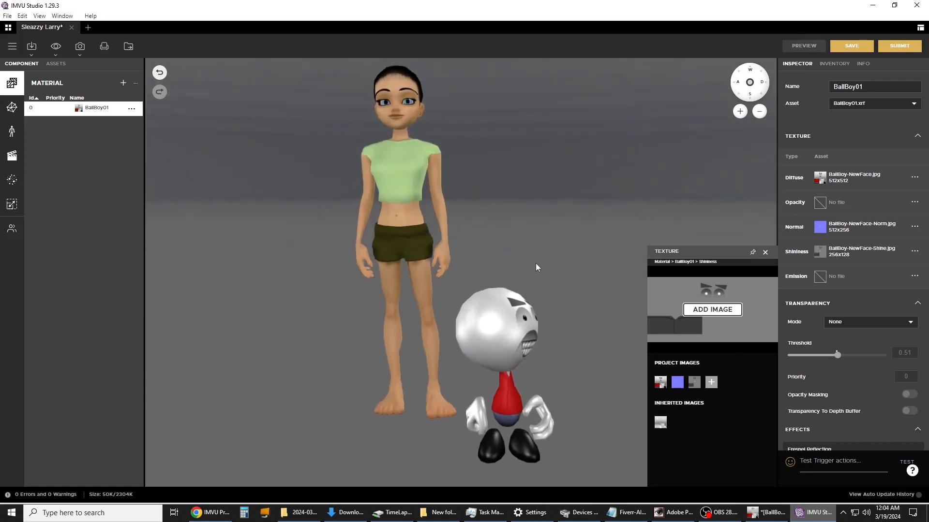
{"action": "left_click", "coordinate": [16, 158]}
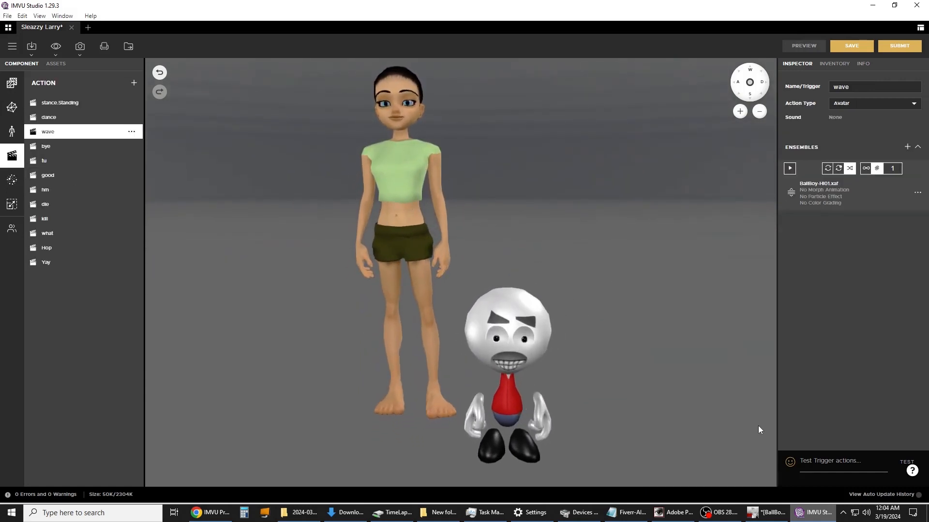
{"action": "type", "text": "wave"}
{"action": "key", "text": "Return"}
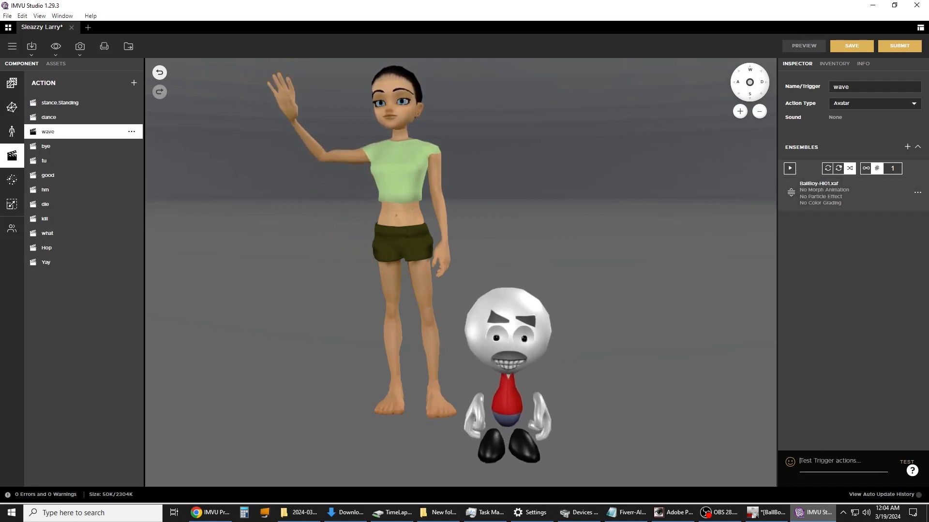
Step: Examine the retextured pet beside the avatar from several angles and distances, checking its face, clothing and shine
{"action": "left_click_drag", "start_coordinate": [584, 291], "coordinate": [498, 267]}
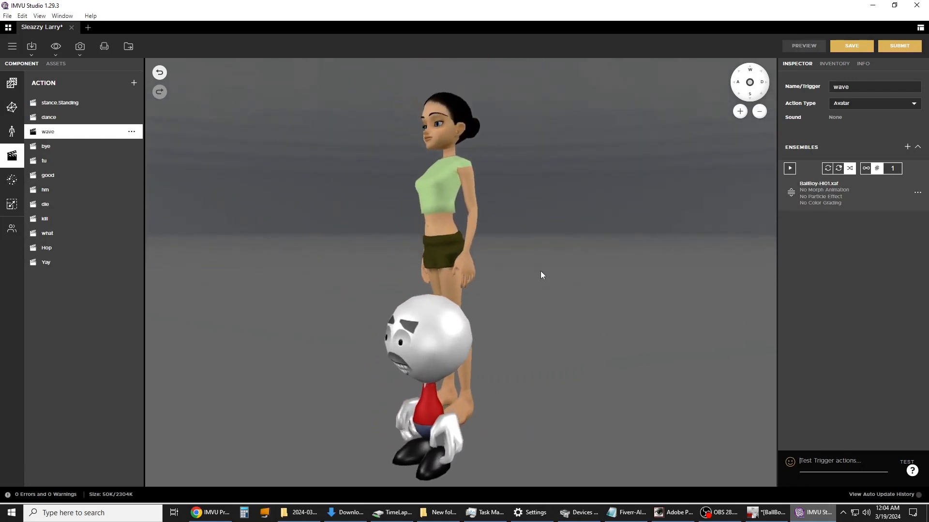
{"action": "scroll", "coordinate": [546, 307], "scroll_direction": "up", "scroll_amount": 3}
{"action": "left_click_drag", "start_coordinate": [573, 307], "coordinate": [646, 234]}
{"action": "scroll", "coordinate": [648, 291], "scroll_direction": "up", "scroll_amount": 2}
{"action": "scroll", "coordinate": [540, 217], "scroll_direction": "up", "scroll_amount": 2}
{"action": "left_click_drag", "start_coordinate": [549, 251], "coordinate": [441, 201]}
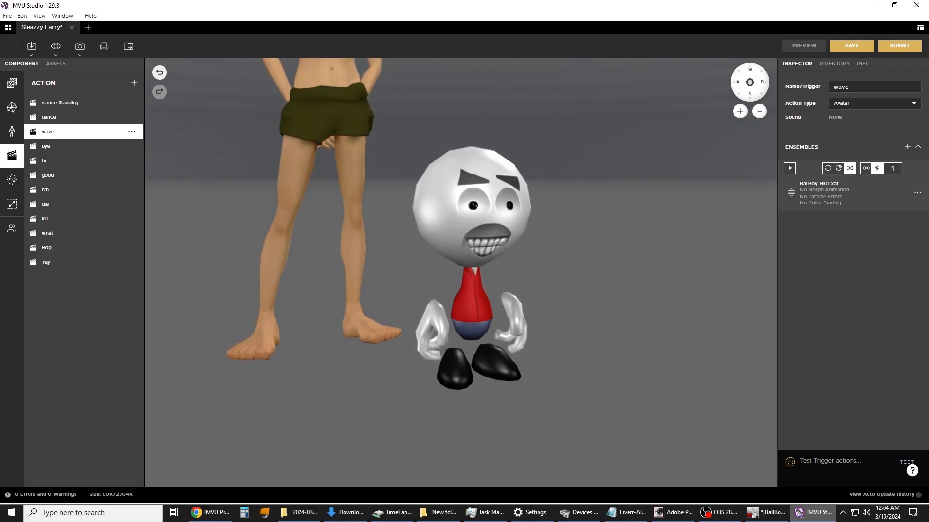
{"action": "left_click_drag", "start_coordinate": [630, 270], "coordinate": [542, 222]}
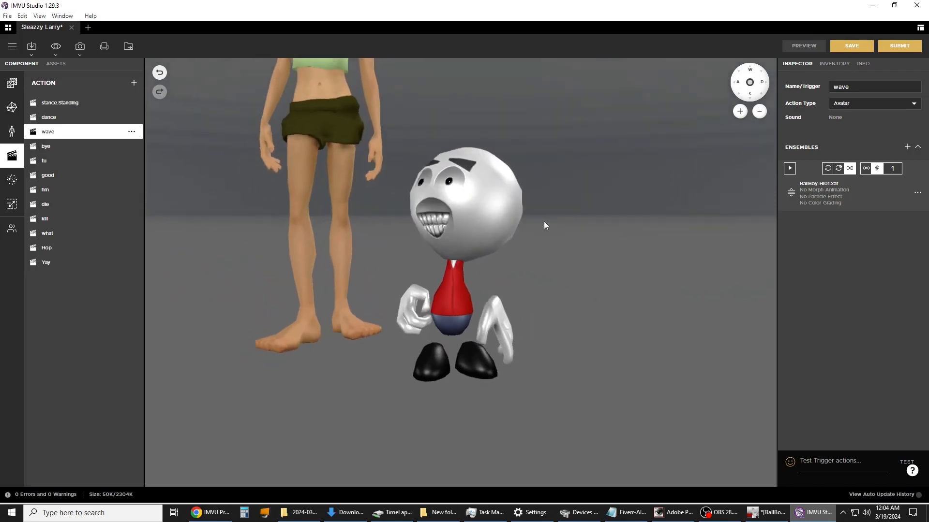
{"action": "left_click_drag", "start_coordinate": [608, 214], "coordinate": [582, 272]}
{"action": "scroll", "coordinate": [608, 260], "scroll_direction": "down", "scroll_amount": 3}
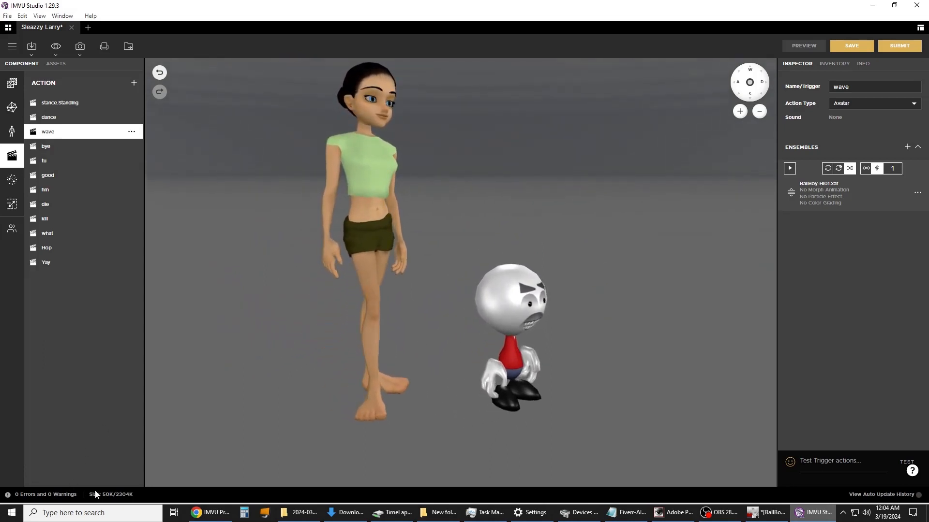
{"action": "left_click_drag", "start_coordinate": [587, 193], "coordinate": [558, 209]}
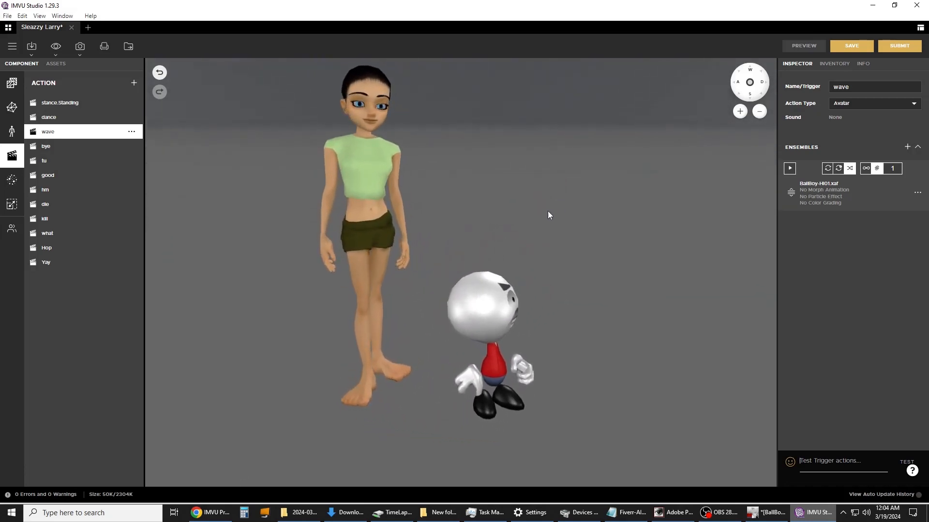
{"action": "scroll", "coordinate": [548, 358], "scroll_direction": "up", "scroll_amount": 5}
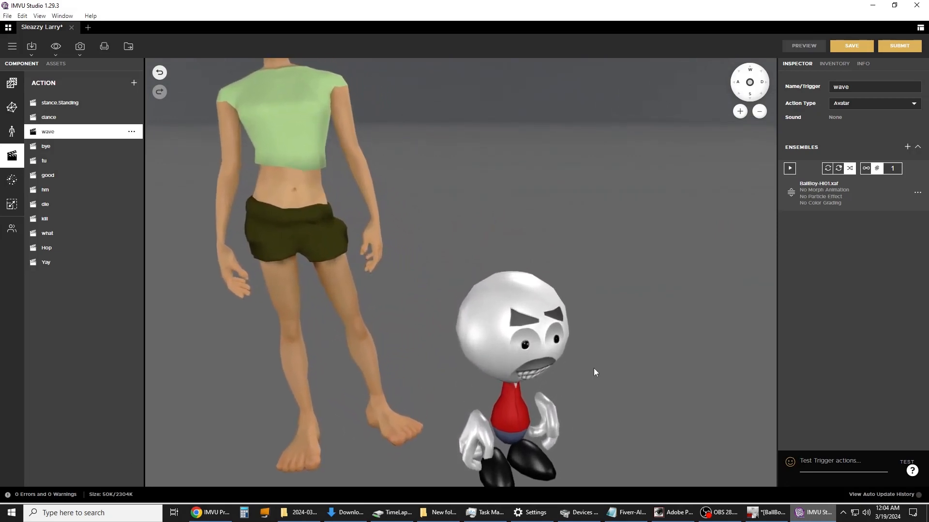
{"action": "scroll", "coordinate": [567, 287], "scroll_direction": "up", "scroll_amount": 5}
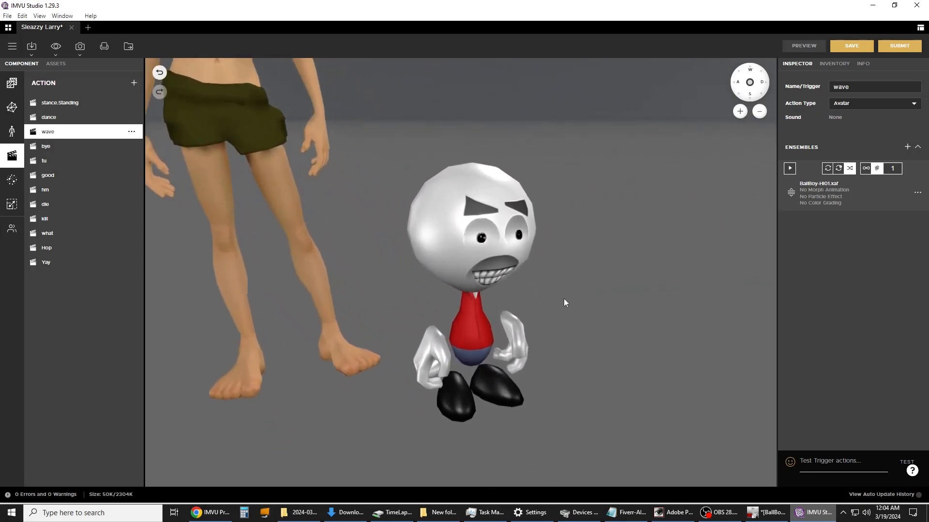
{"action": "left_click_drag", "start_coordinate": [552, 295], "coordinate": [595, 363]}
{"action": "scroll", "coordinate": [570, 326], "scroll_direction": "down", "scroll_amount": 3}
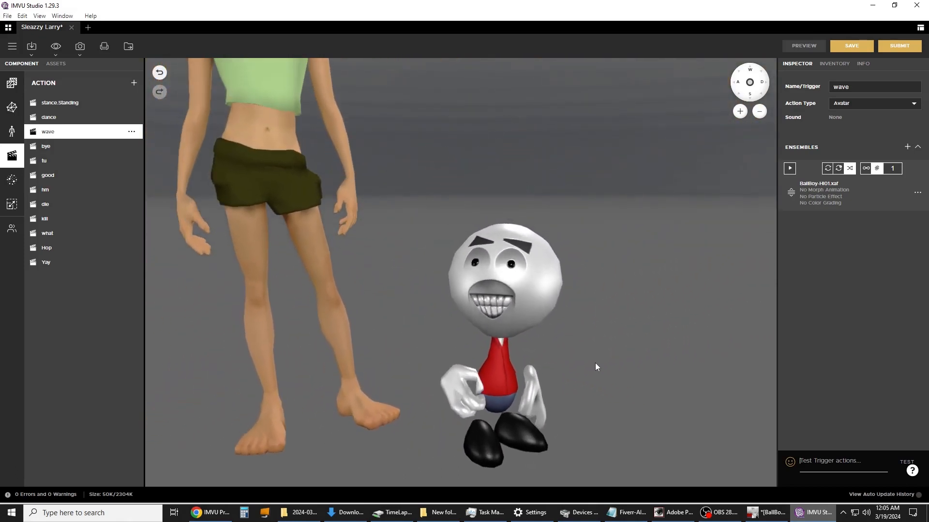
{"action": "scroll", "coordinate": [594, 363], "scroll_direction": "down", "scroll_amount": 3}
{"action": "scroll", "coordinate": [585, 356], "scroll_direction": "down", "scroll_amount": 2}
{"action": "left_click_drag", "start_coordinate": [584, 299], "coordinate": [629, 329]}
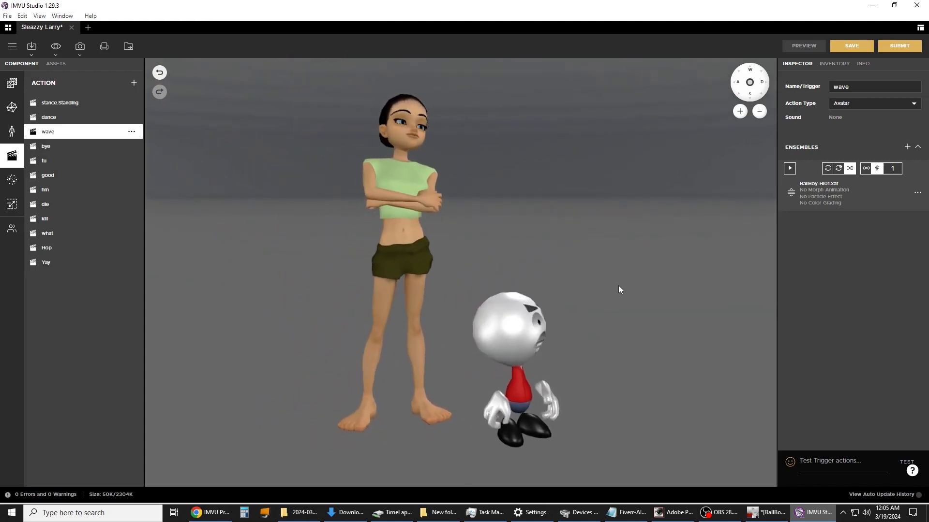
{"action": "mouse_move", "coordinate": [618, 288]}
{"action": "left_mouse_down"}
{"action": "mouse_move", "coordinate": [573, 288]}
{"action": "mouse_move", "coordinate": [615, 287]}
{"action": "left_mouse_up"}
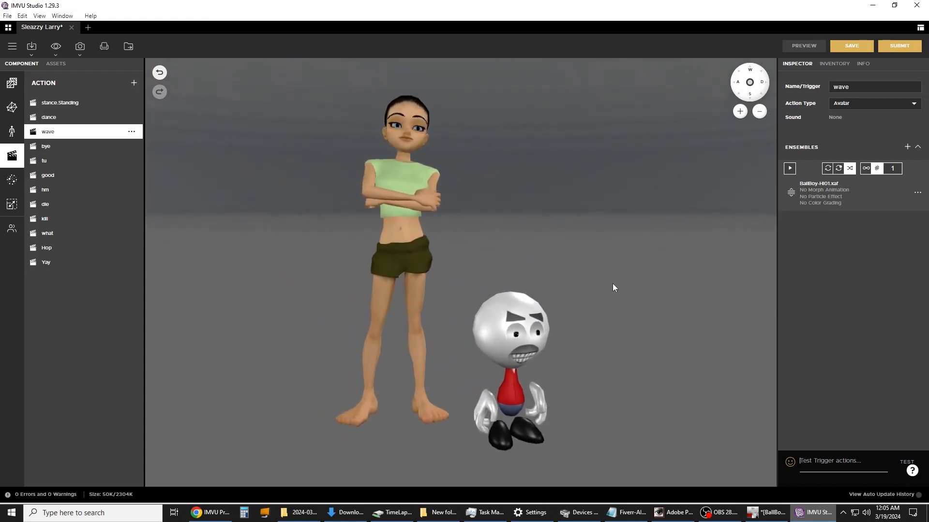
Step: Save the Sleazzy Larry project and review its product images, general details, pricing, search keywords and controls
{"action": "left_click", "coordinate": [852, 47]}
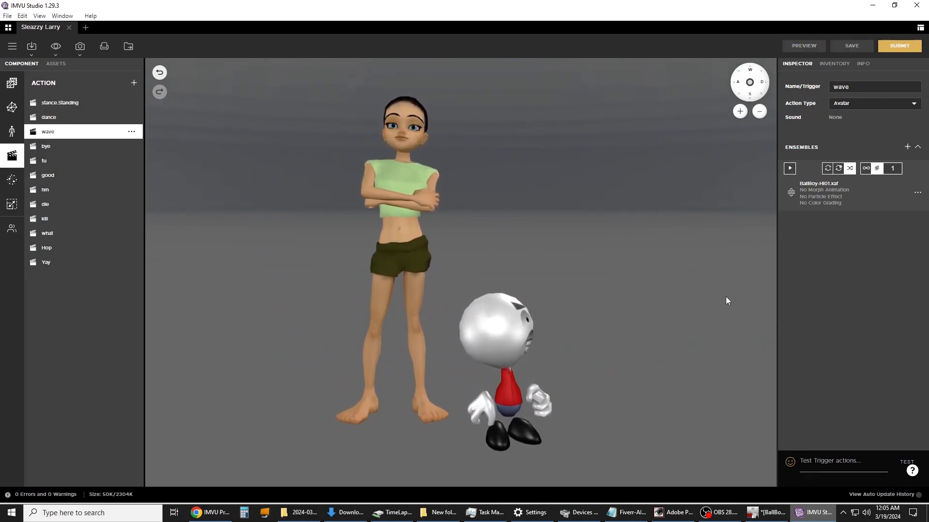
{"action": "left_click", "coordinate": [861, 64]}
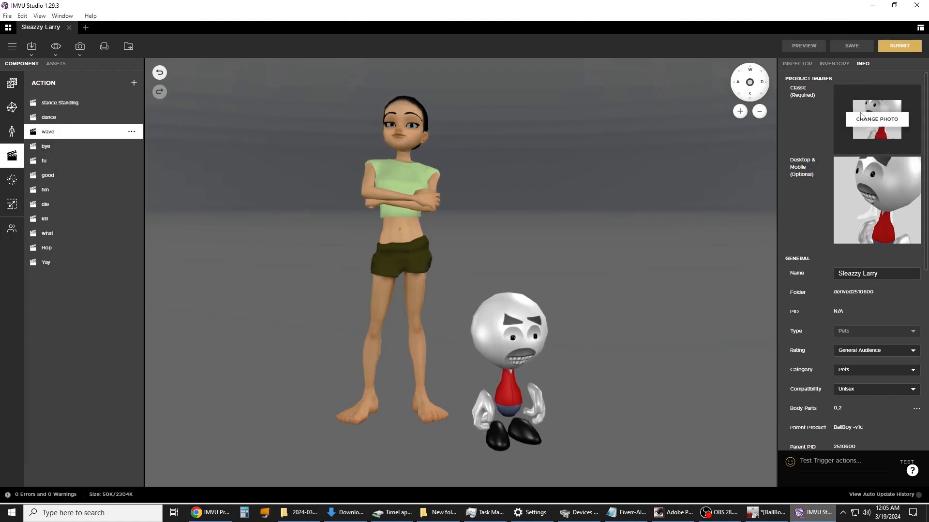
{"action": "scroll", "coordinate": [864, 308], "scroll_direction": "down", "scroll_amount": 3}
{"action": "scroll", "coordinate": [861, 309], "scroll_direction": "up", "scroll_amount": 1}
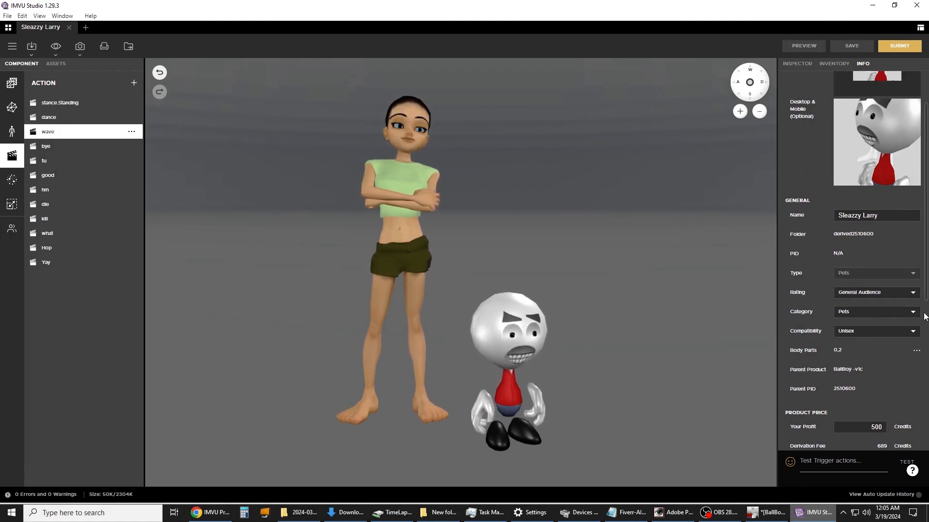
{"action": "scroll", "coordinate": [884, 315], "scroll_direction": "down", "scroll_amount": 3}
{"action": "scroll", "coordinate": [872, 345], "scroll_direction": "down", "scroll_amount": 2}
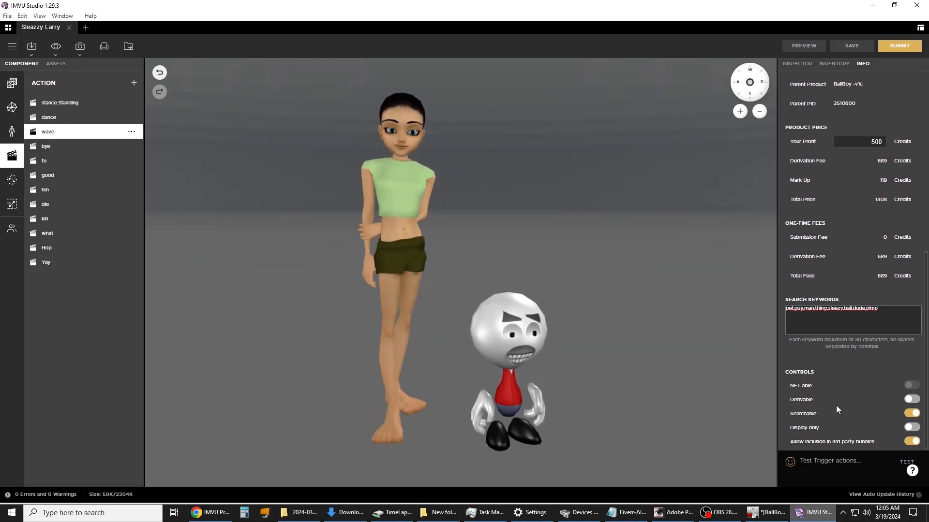
{"action": "scroll", "coordinate": [829, 293], "scroll_direction": "up", "scroll_amount": 6}
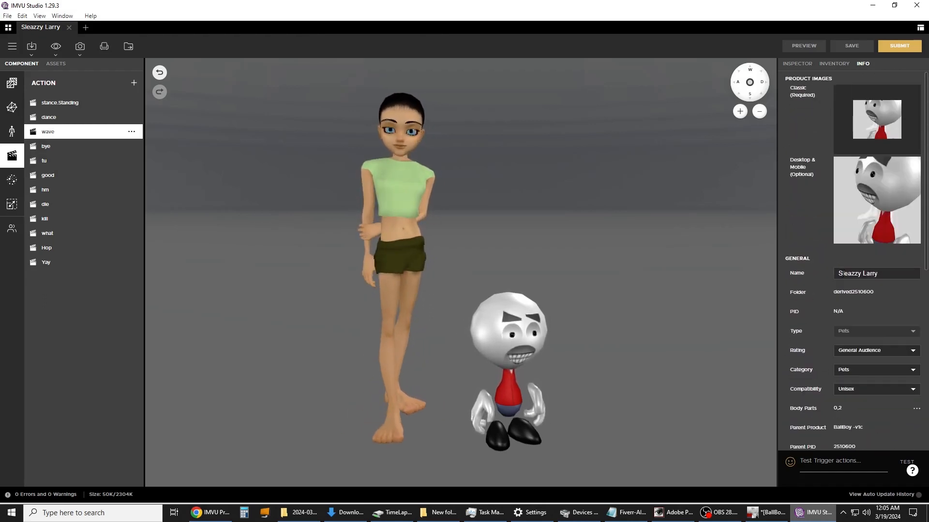
Step: Submit the Sleazzy Larry product to the shop, accepting the submission fees
{"action": "left_click", "coordinate": [898, 47]}
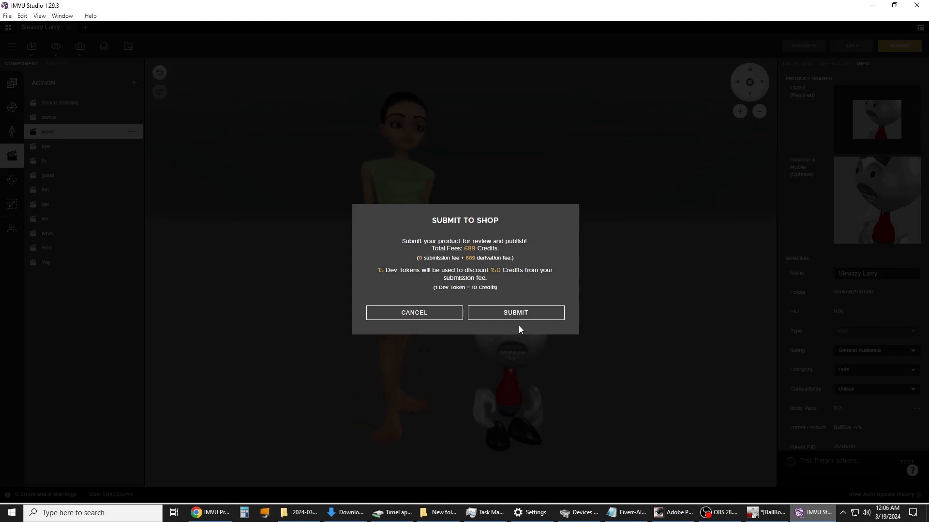
{"action": "left_click", "coordinate": [510, 315]}
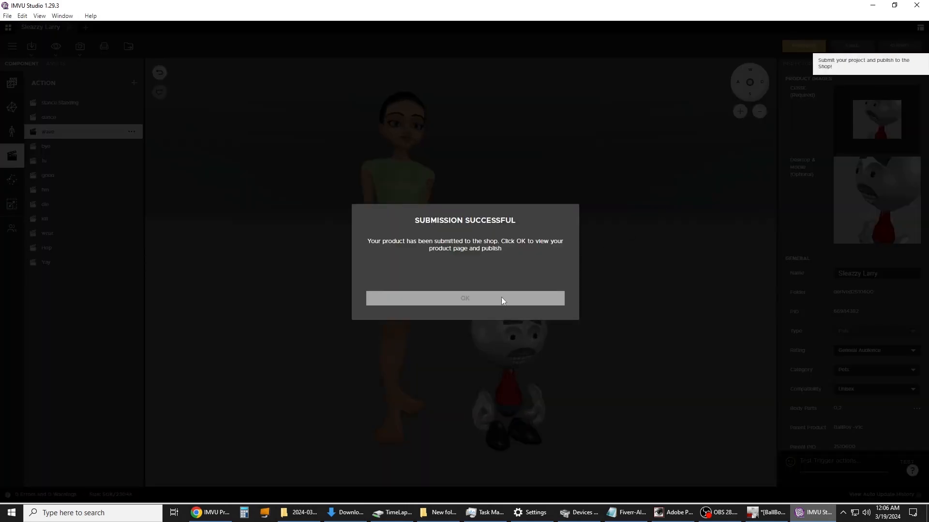
Step: Acknowledge the successful submission and look over the Sleazzy Larry product page in the shop, including its name and price
{"action": "left_click", "coordinate": [502, 300]}
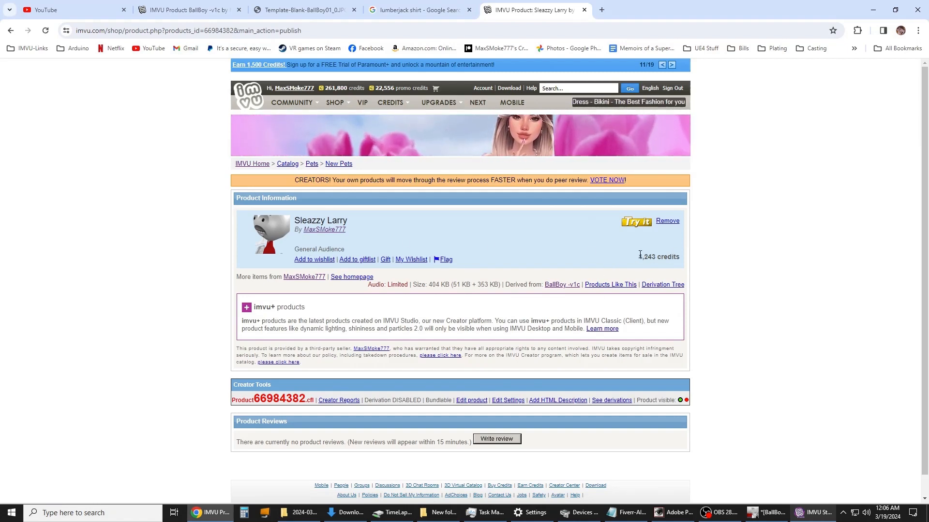
{"action": "left_click_drag", "start_coordinate": [638, 255], "coordinate": [681, 255]}
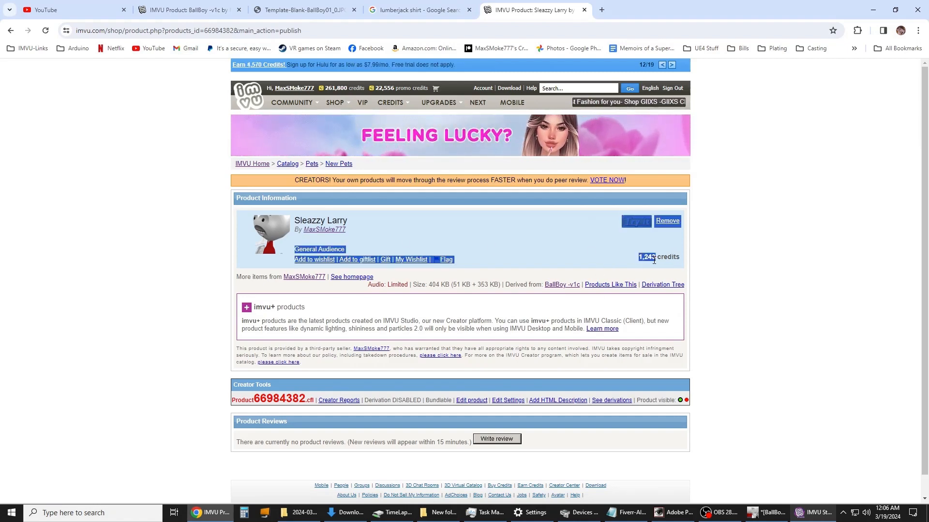
{"action": "left_click", "coordinate": [304, 223]}
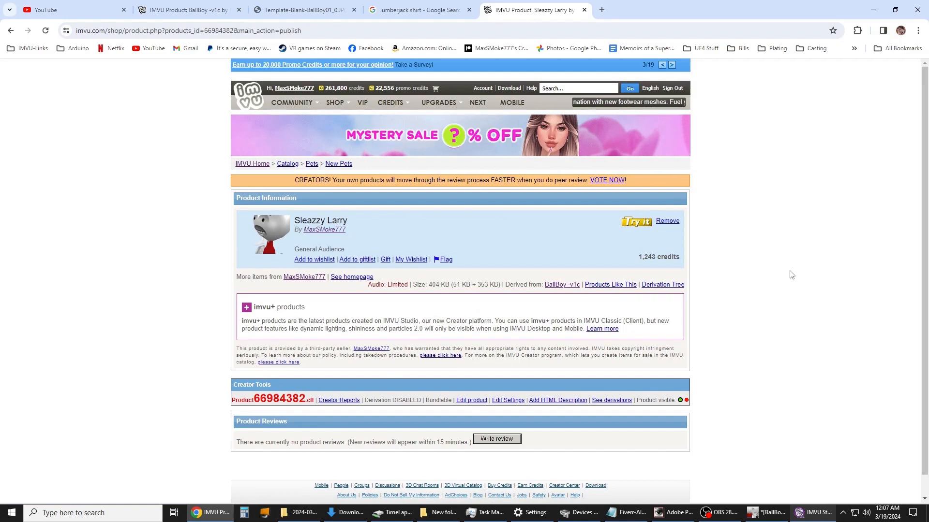
{"action": "scroll", "coordinate": [792, 275], "scroll_direction": "down", "scroll_amount": 1}
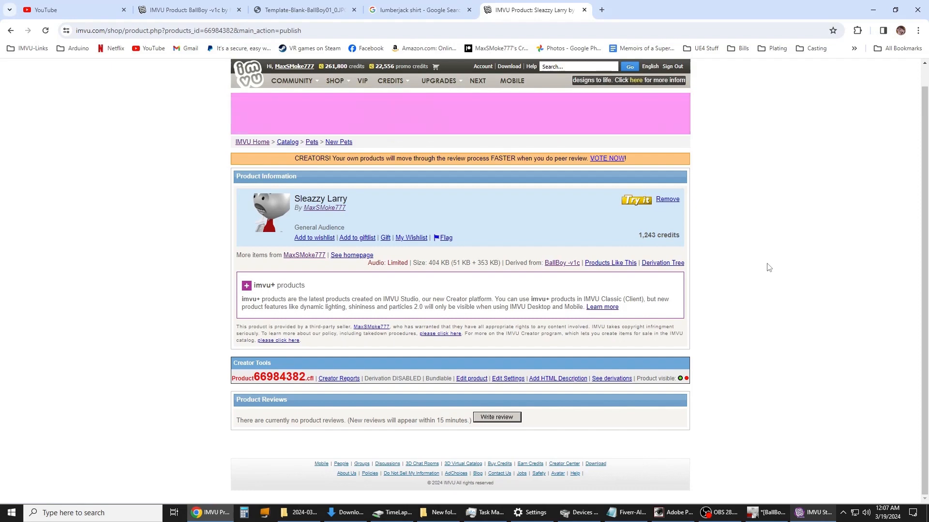
{"action": "scroll", "coordinate": [922, 227], "scroll_direction": "up", "scroll_amount": 1}
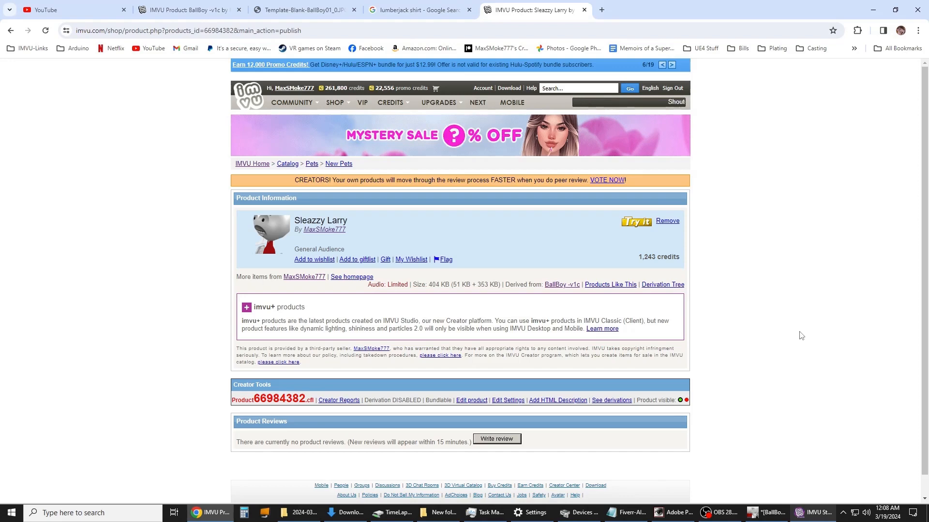
Step: Switch to the BallBoy -v1c shop page and look through its images, description and creator tools
{"action": "left_click", "coordinate": [196, 12]}
{"action": "scroll", "coordinate": [696, 353], "scroll_direction": "down", "scroll_amount": 20}
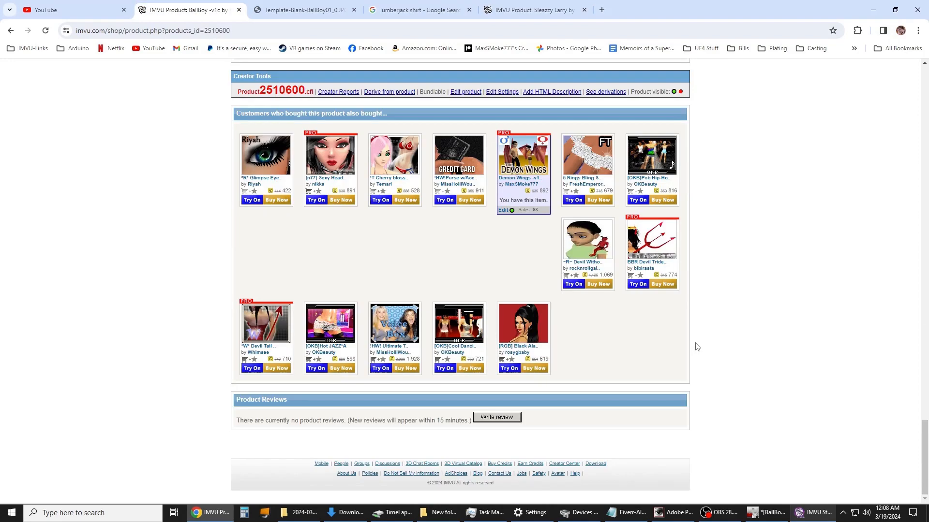
{"action": "scroll", "coordinate": [696, 347], "scroll_direction": "up", "scroll_amount": 20}
{"action": "scroll", "coordinate": [697, 347], "scroll_direction": "up", "scroll_amount": 15}
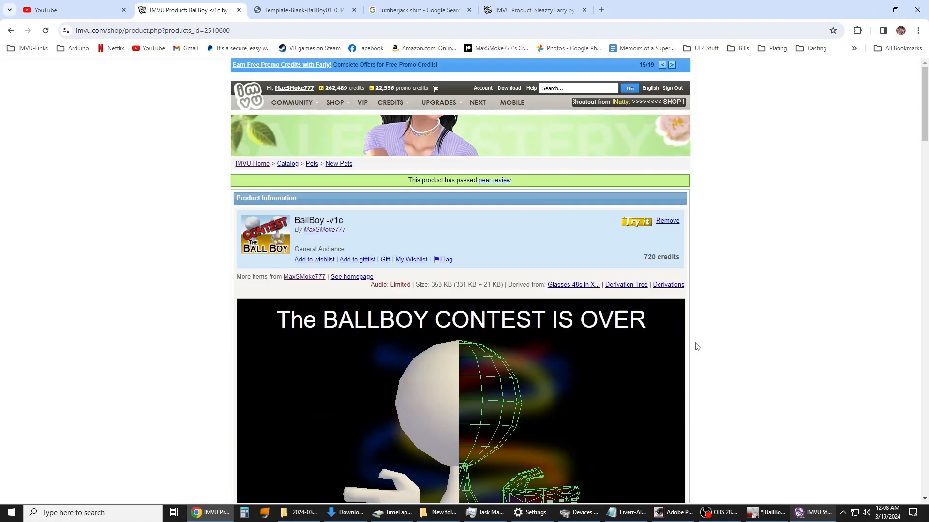
{"action": "scroll", "coordinate": [696, 347], "scroll_direction": "down", "scroll_amount": 20}
{"action": "scroll", "coordinate": [702, 353], "scroll_direction": "up", "scroll_amount": 20}
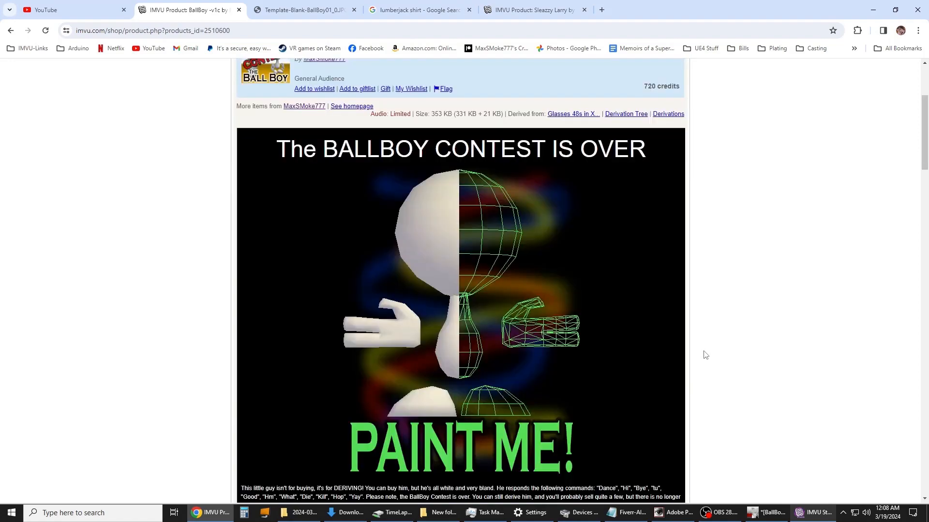
{"action": "left_click_drag", "start_coordinate": [924, 126], "coordinate": [924, 446]}
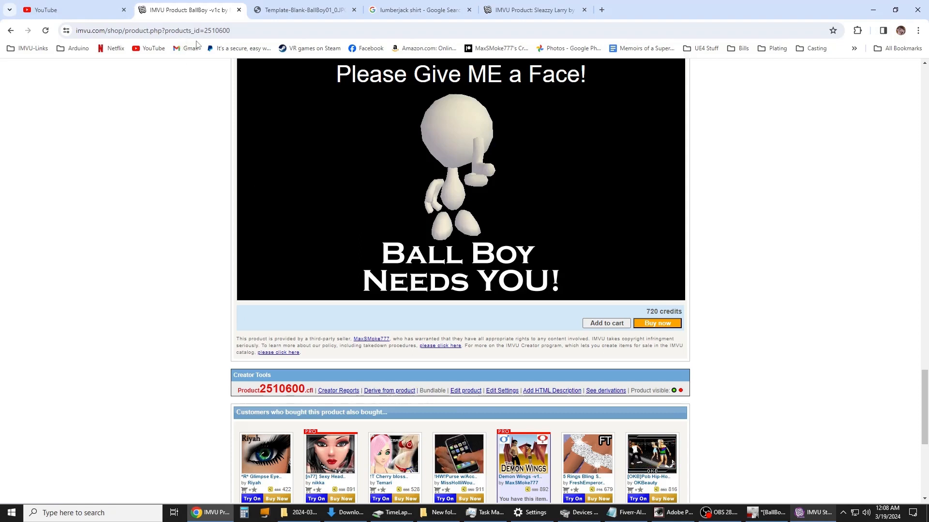
Step: Copy the product ID 2510600 from the BallBoy -v1c page's web address
{"action": "left_click", "coordinate": [230, 30]}
{"action": "key", "text": "End"}
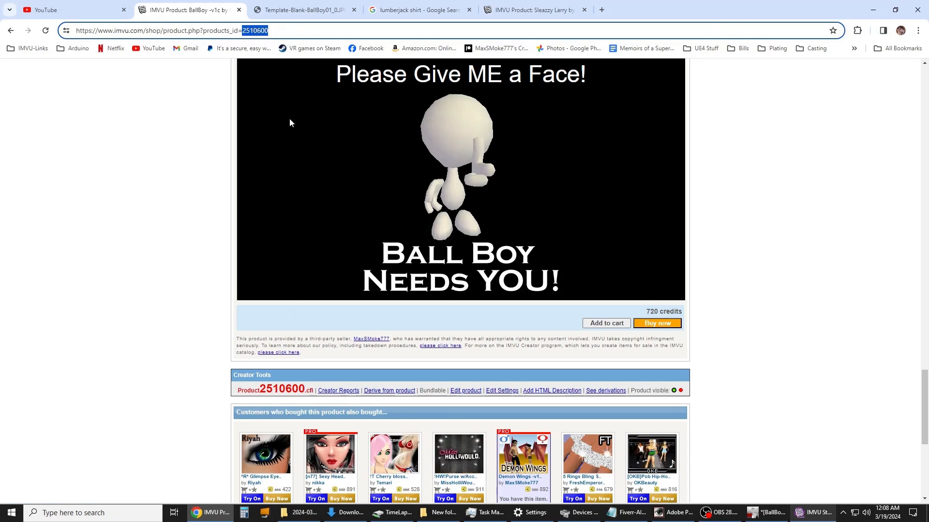
{"action": "right_click", "coordinate": [260, 34]}
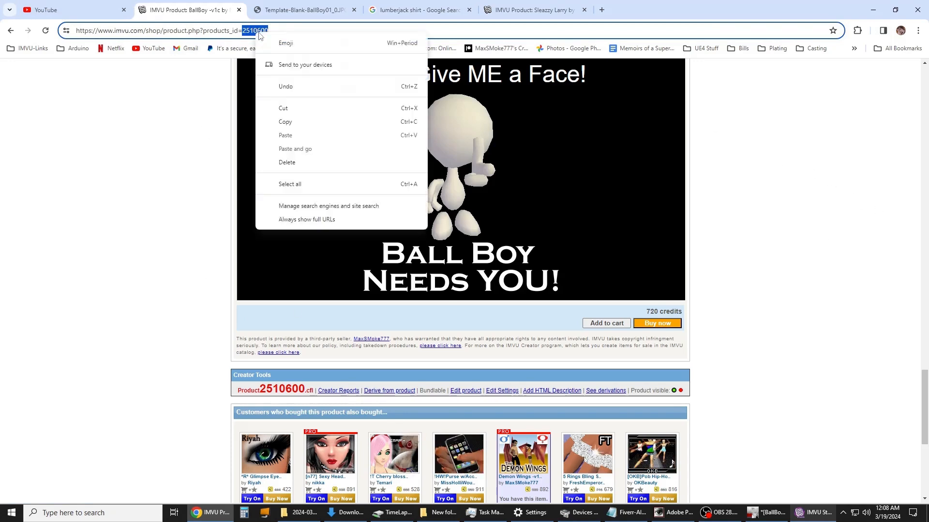
{"action": "left_click", "coordinate": [287, 122]}
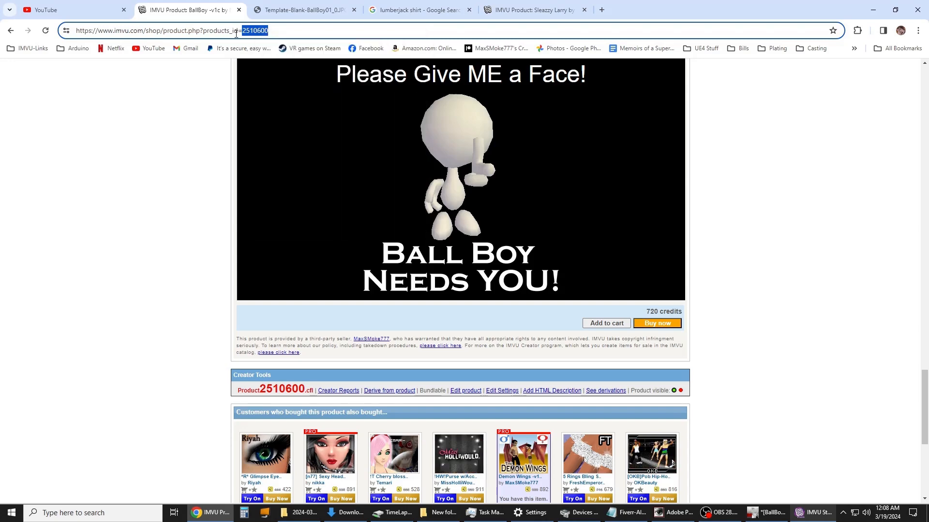
Step: Switch to IMVU Studio, derive a new product from the base with PID 2510600, and close that project without saving
{"action": "left_click", "coordinate": [815, 514]}
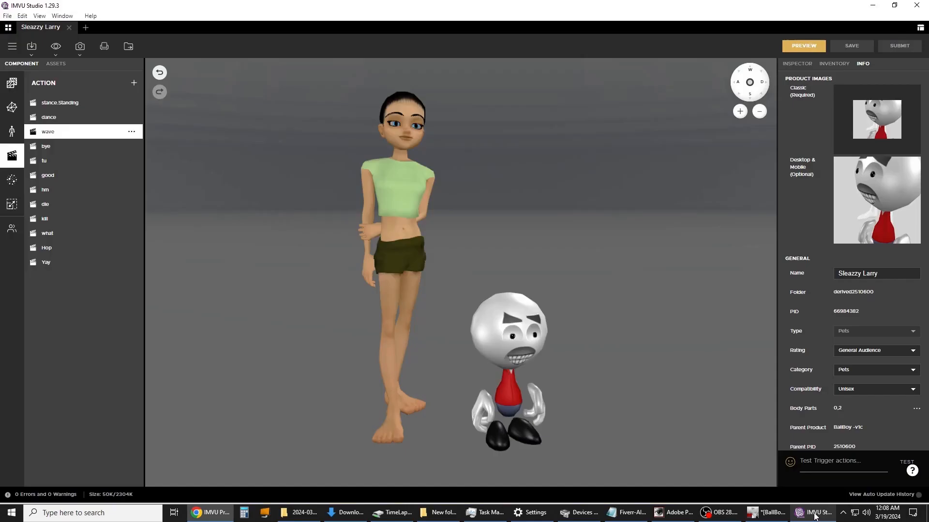
{"action": "left_click", "coordinate": [9, 28]}
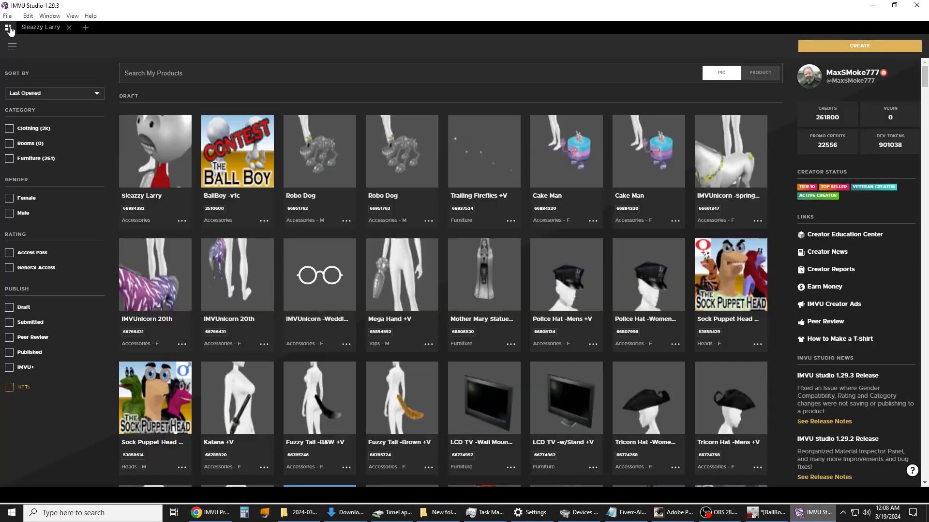
{"action": "left_click", "coordinate": [866, 46]}
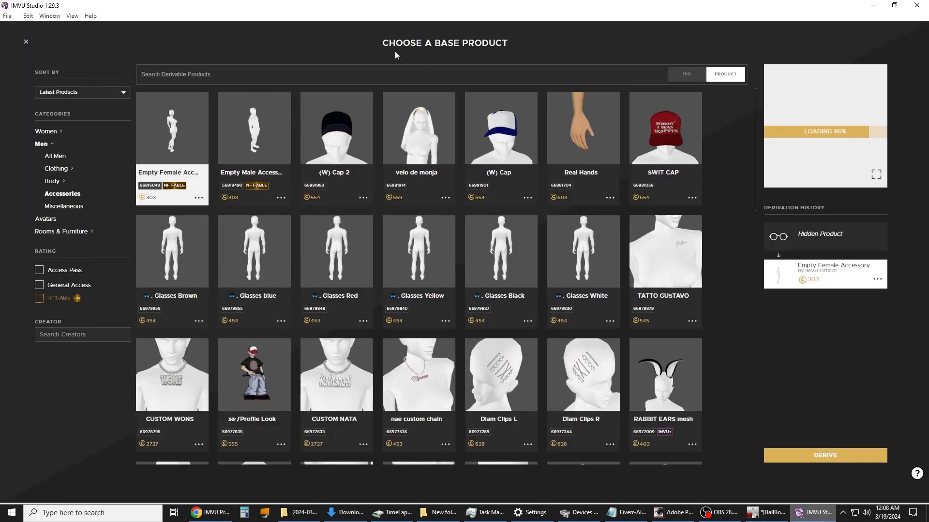
{"action": "left_click", "coordinate": [683, 76]}
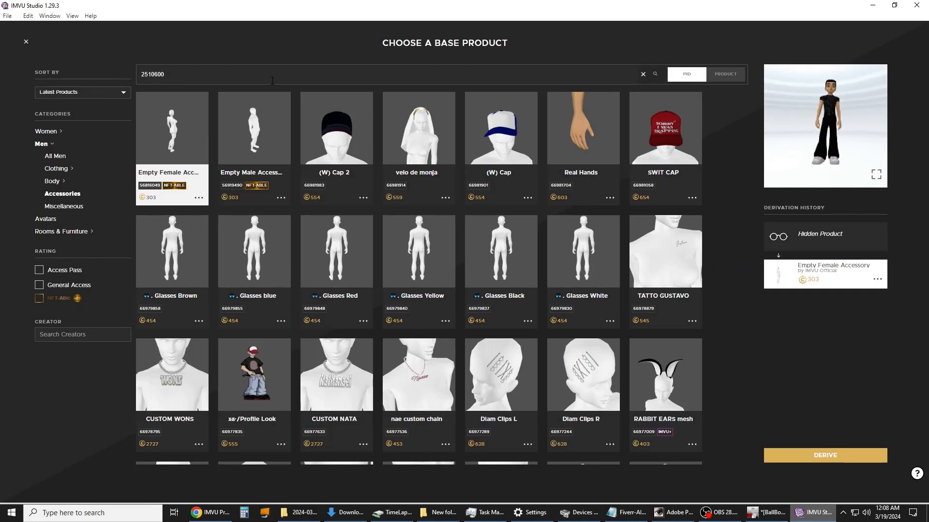
{"action": "key", "text": "Return"}
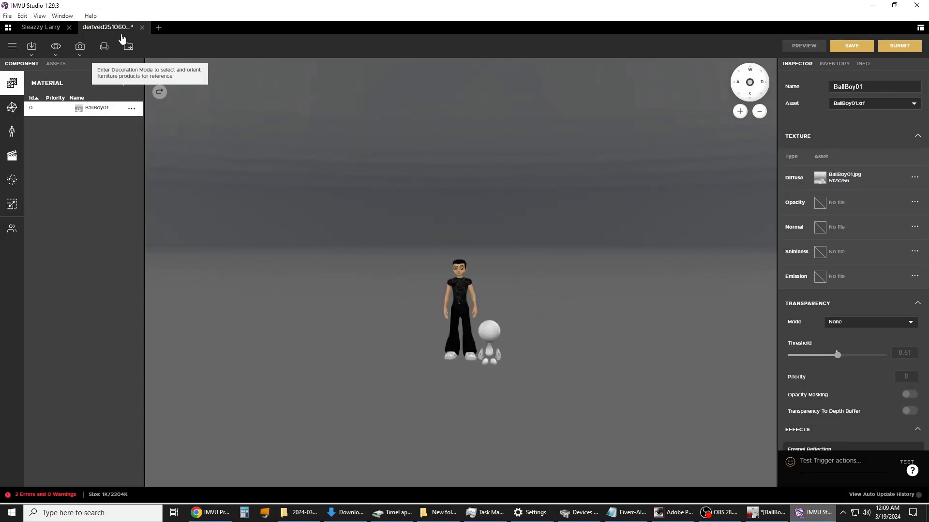
{"action": "left_click", "coordinate": [142, 28]}
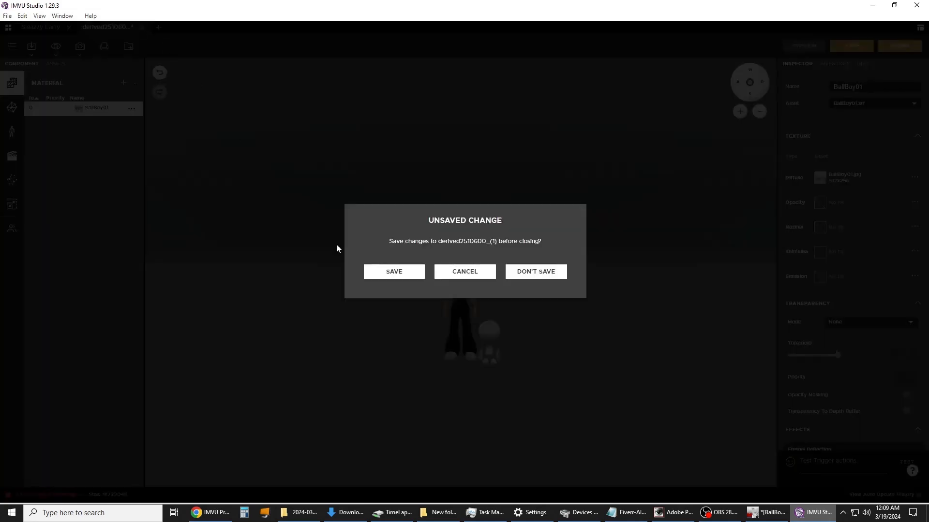
{"action": "left_click", "coordinate": [540, 273]}
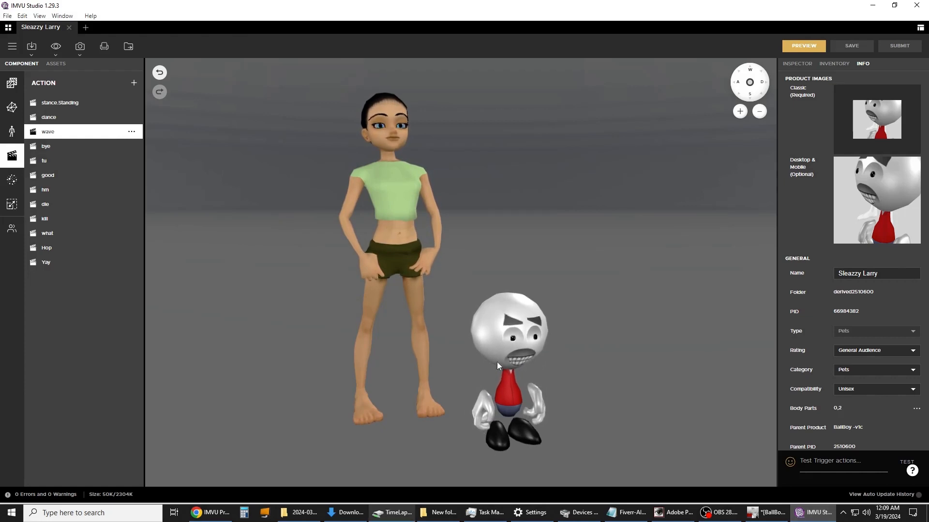
Step: Show the BallBoy01 material's texture settings for Sleazzy Larry and examine the shiny pet up close from another angle
{"action": "left_click", "coordinate": [12, 83]}
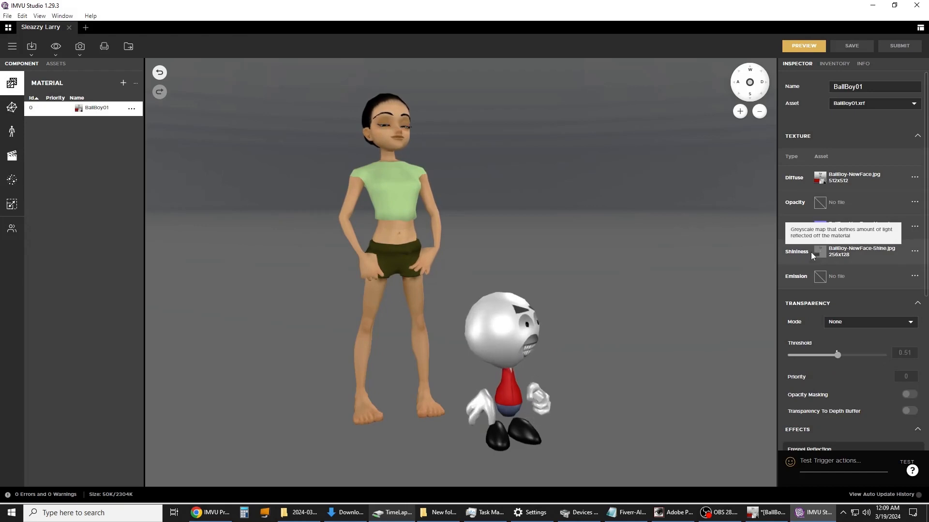
{"action": "left_click_drag", "start_coordinate": [574, 311], "coordinate": [530, 266]}
{"action": "scroll", "coordinate": [535, 295], "scroll_direction": "up", "scroll_amount": 6}
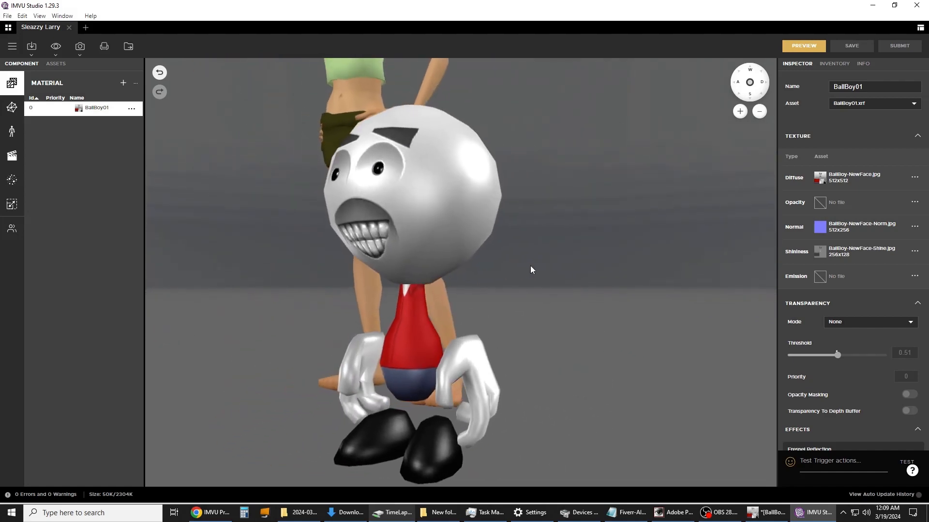